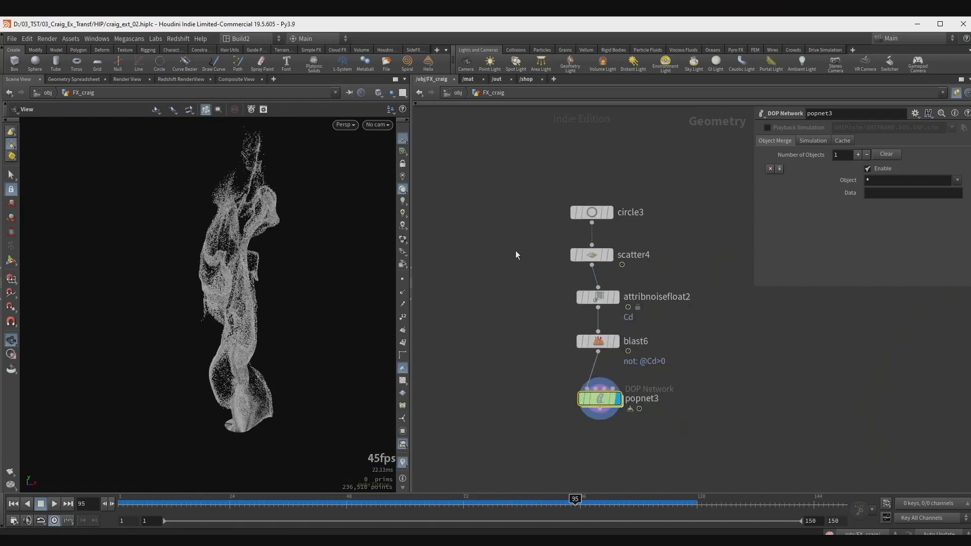
click(592, 255)
drag(943, 179, 950, 180)
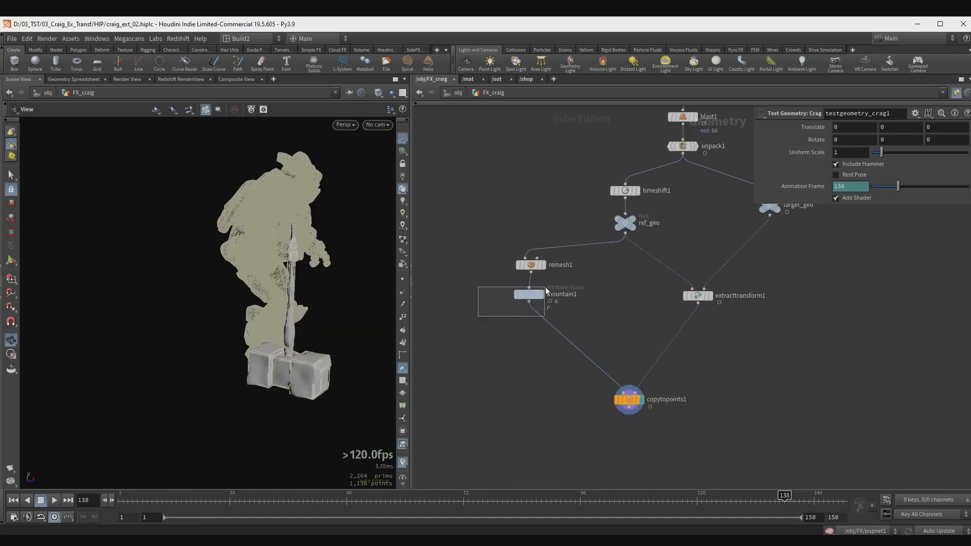
click(529, 294)
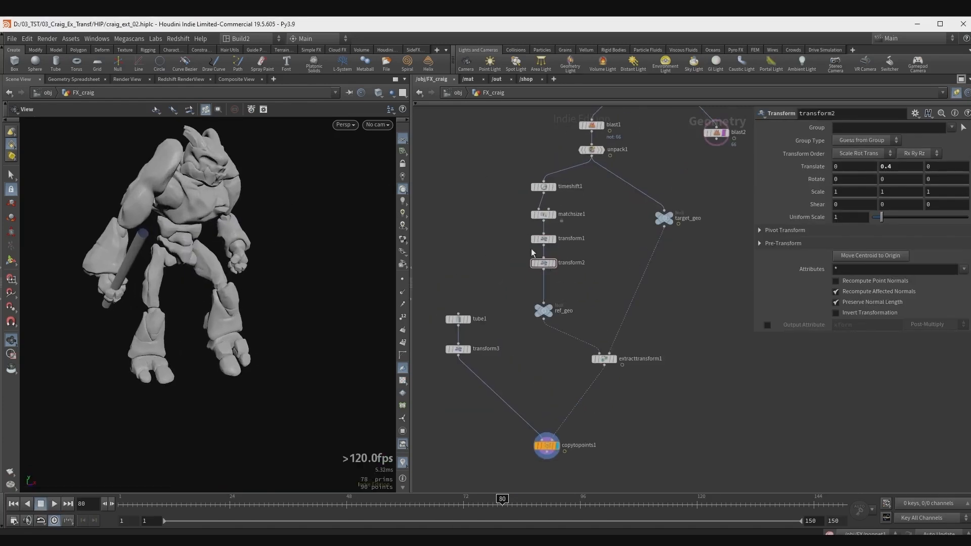
key(Tab)
text(tran)
key(Return)
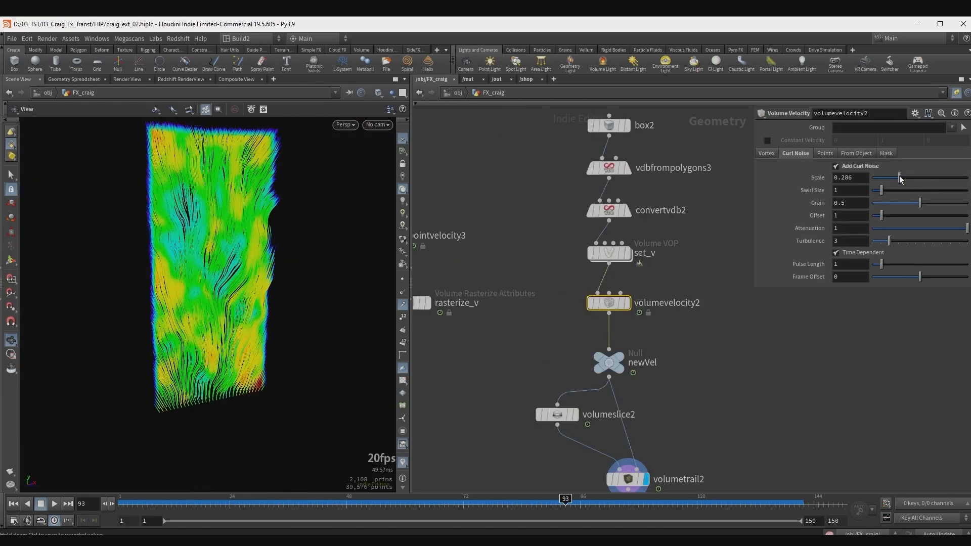
drag(903, 178, 879, 191)
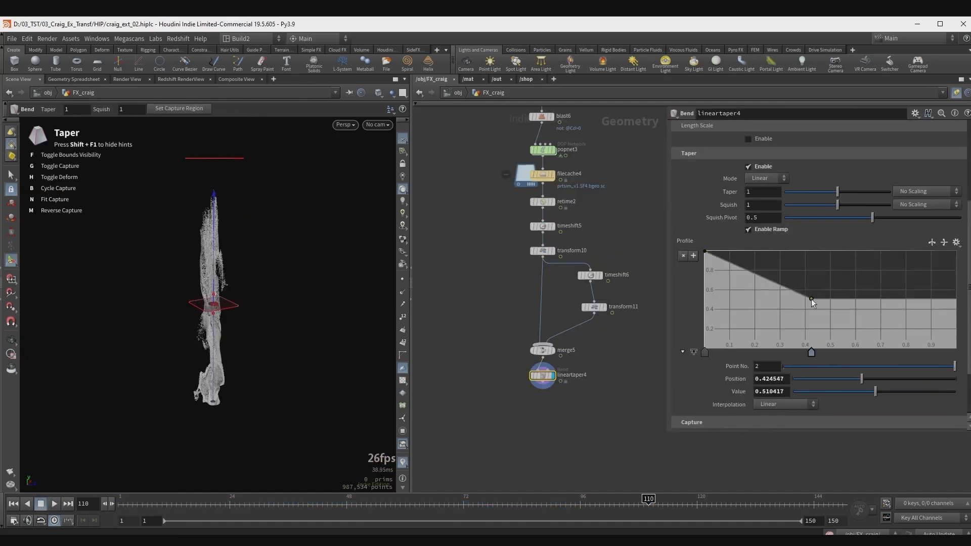
drag(811, 302, 815, 311)
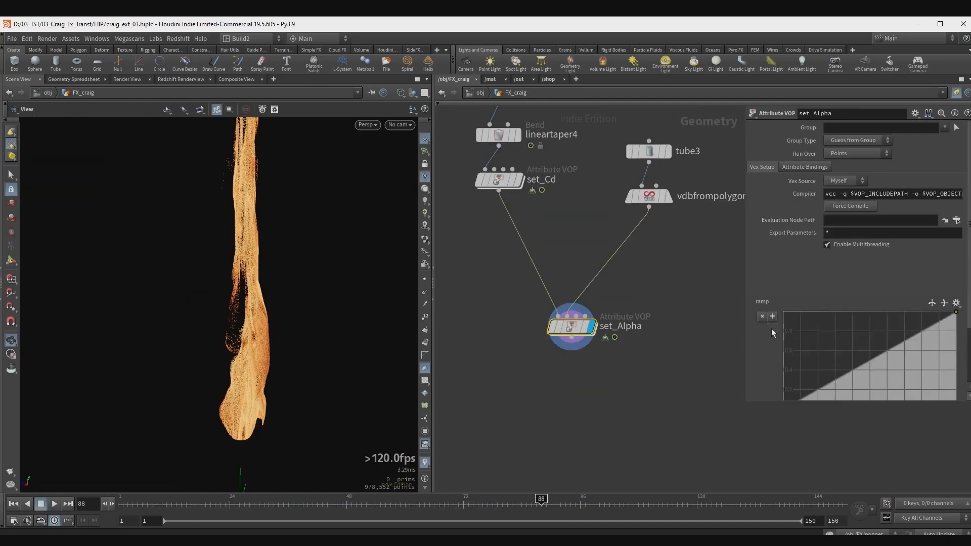
drag(904, 343, 906, 385)
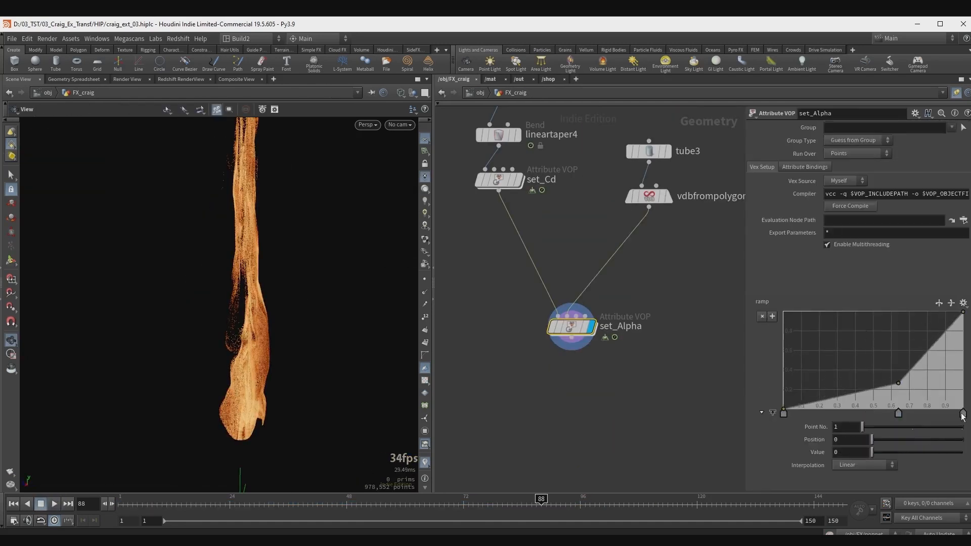
click(864, 465)
click(859, 486)
ctrl+shift+click(232, 267)
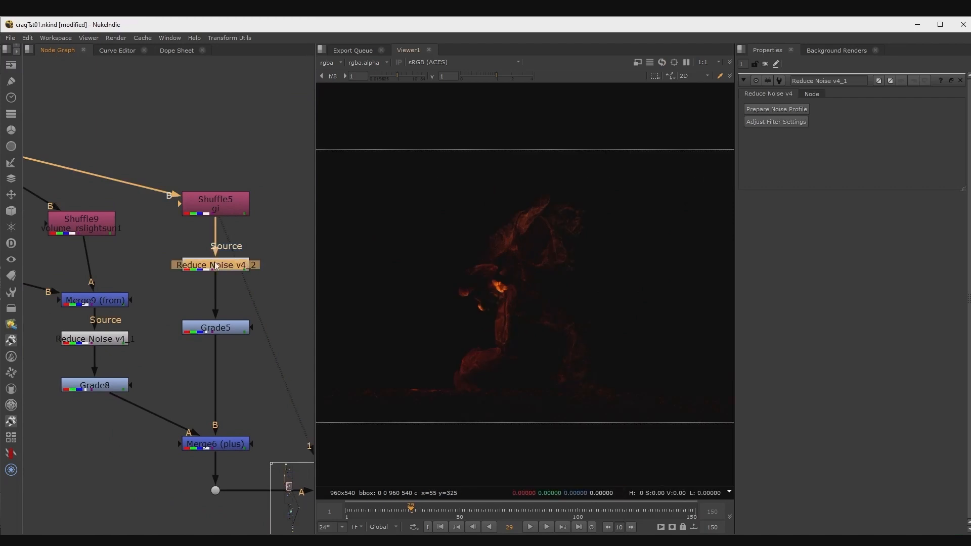
middle_drag(237, 325, 215, 287)
ctrl+shift+click(215, 287)
middle_drag(211, 404, 190, 326)
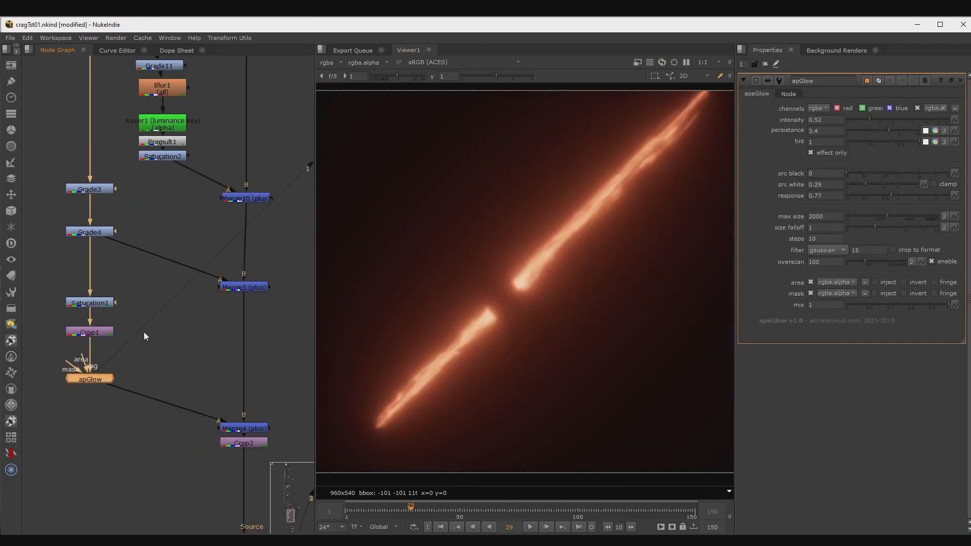
ctrl+shift+click(244, 428)
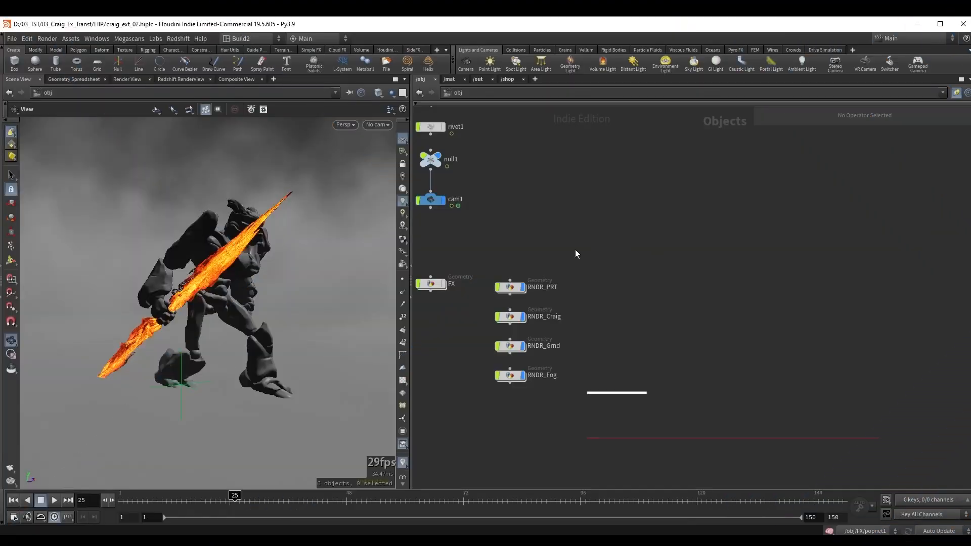
middle_drag(575, 253, 613, 213)
drag(625, 198, 527, 365)
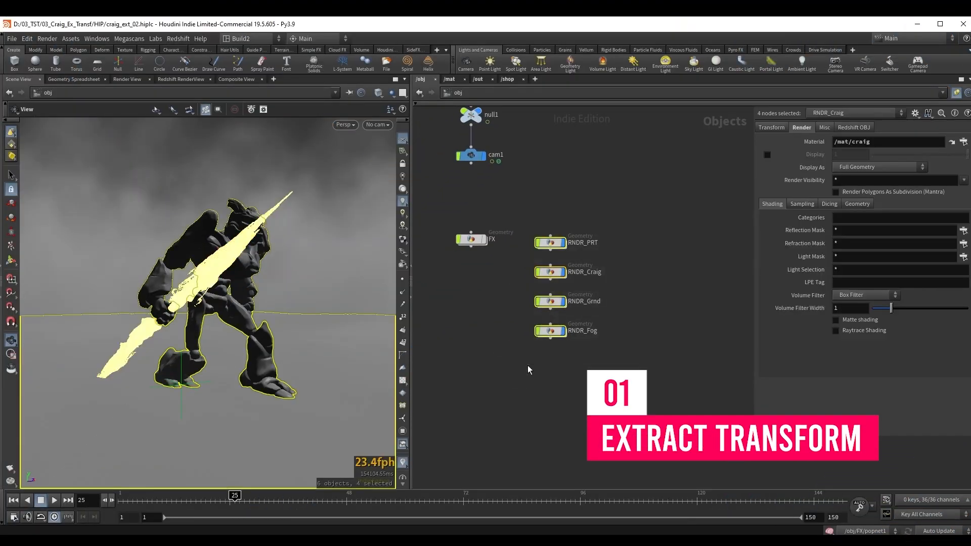
Create a Geometry object beside the RNDR objects and name it FX_craig.
middle_drag(641, 250, 608, 259)
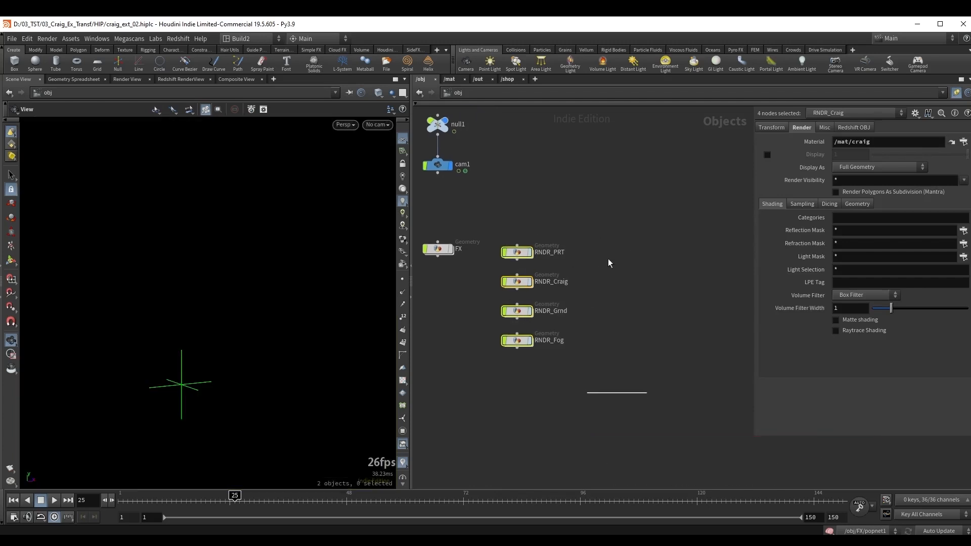
click(629, 242)
key(Tab)
text(ge)
key(Return)
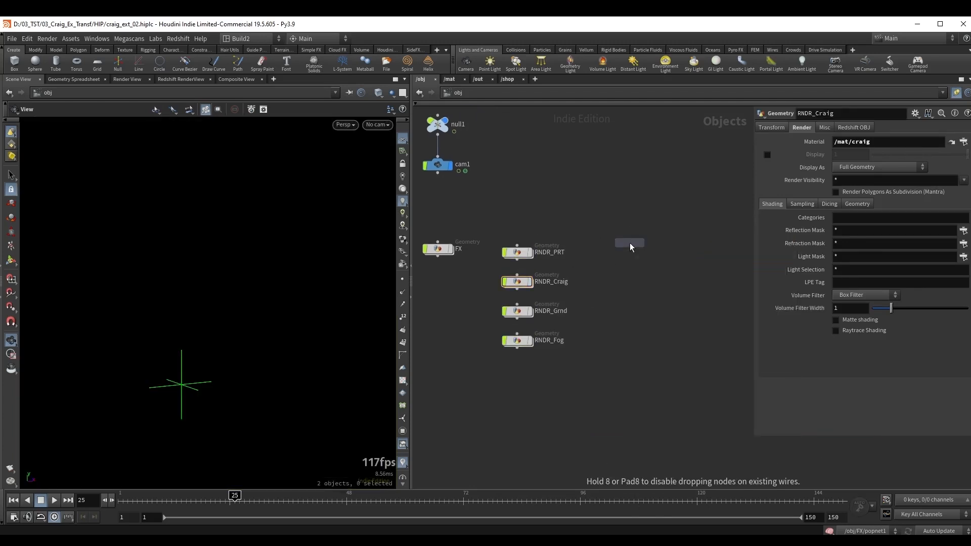
click(629, 242)
key(F2)
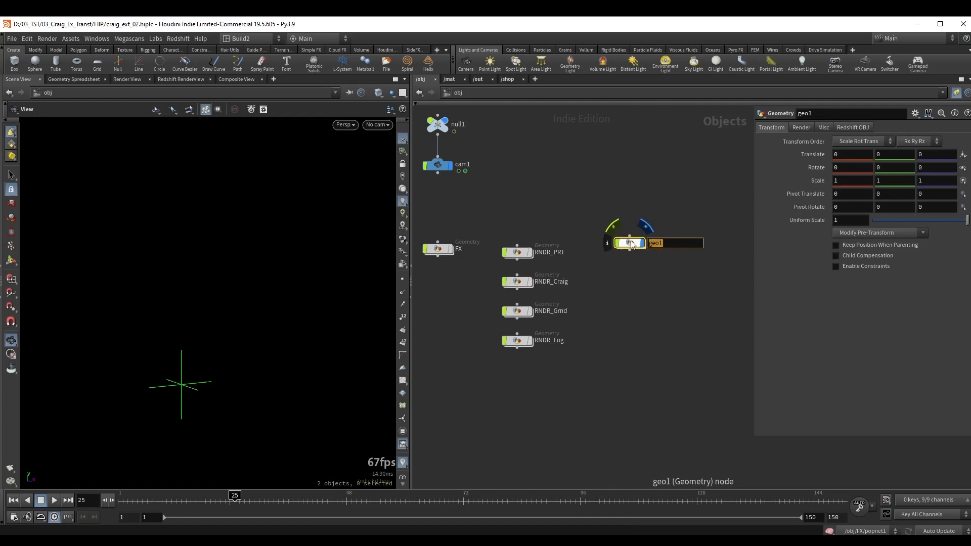
text(FX_craig)
key(Return)
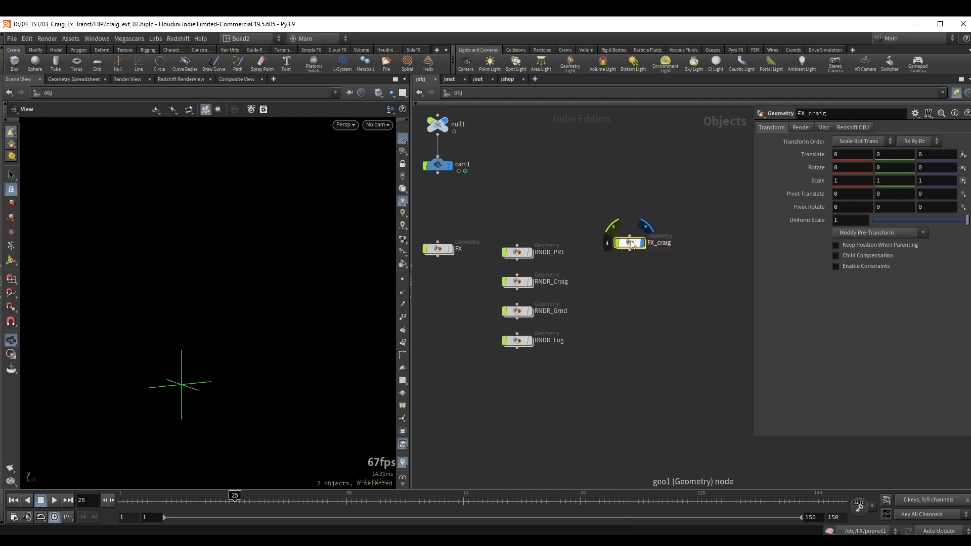
Add a Test Geometry: Crag node inside the FX_craig object.
double_click(630, 240)
key(Tab)
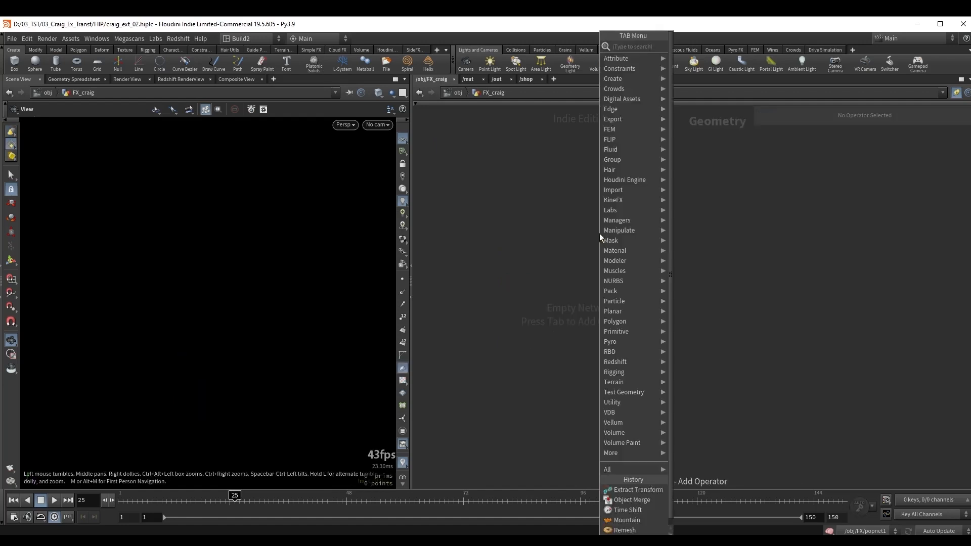
text(cra)
key(Return)
click(600, 232)
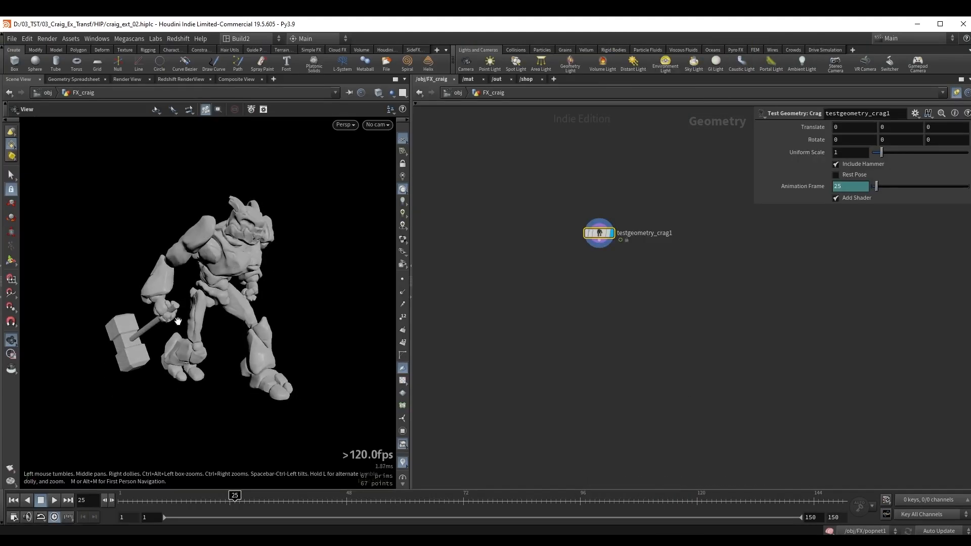
scroll(198, 293, up, 5)
scroll(198, 292, down, 5)
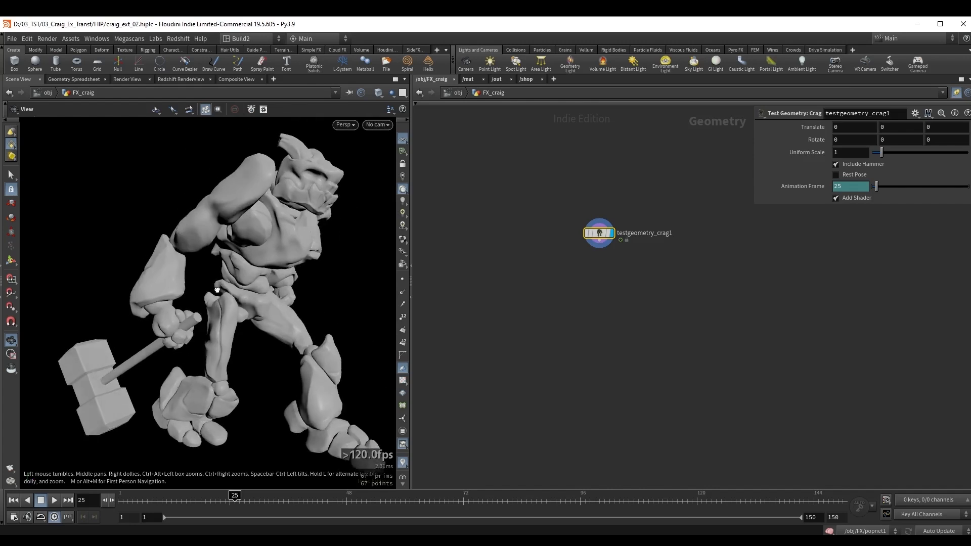
Blast the hammer from the Crag geometry and enable Delete Non Selected to keep only the hammer.
key(s)
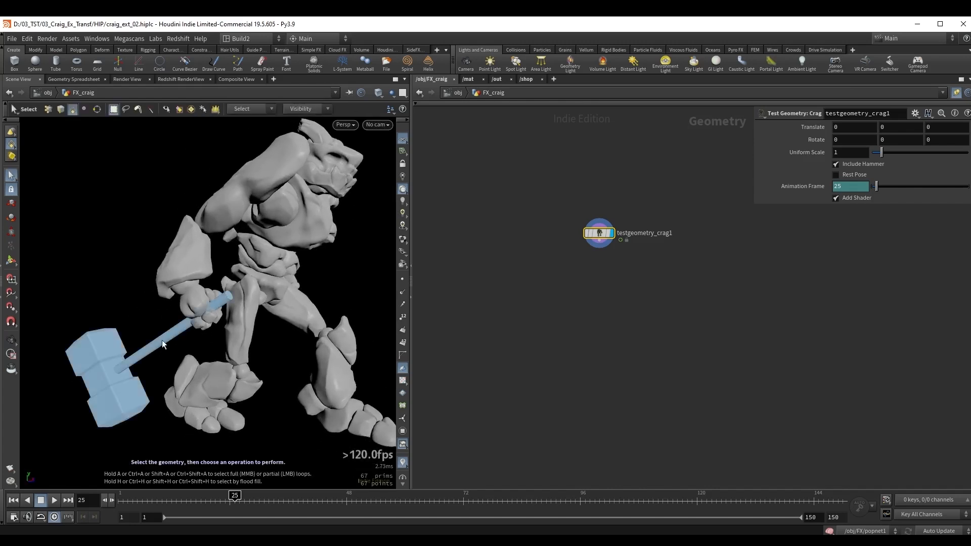
click(161, 340)
key(Delete)
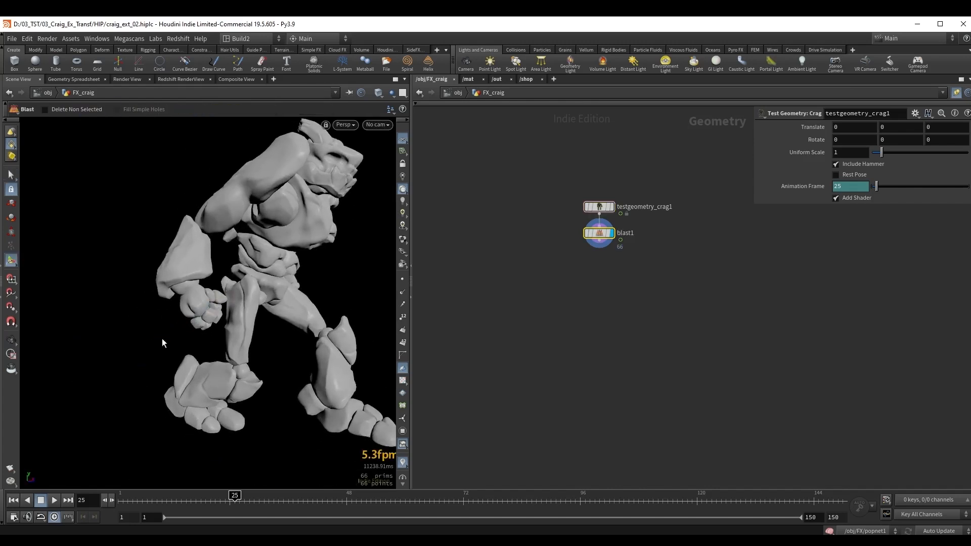
drag(602, 238, 557, 299)
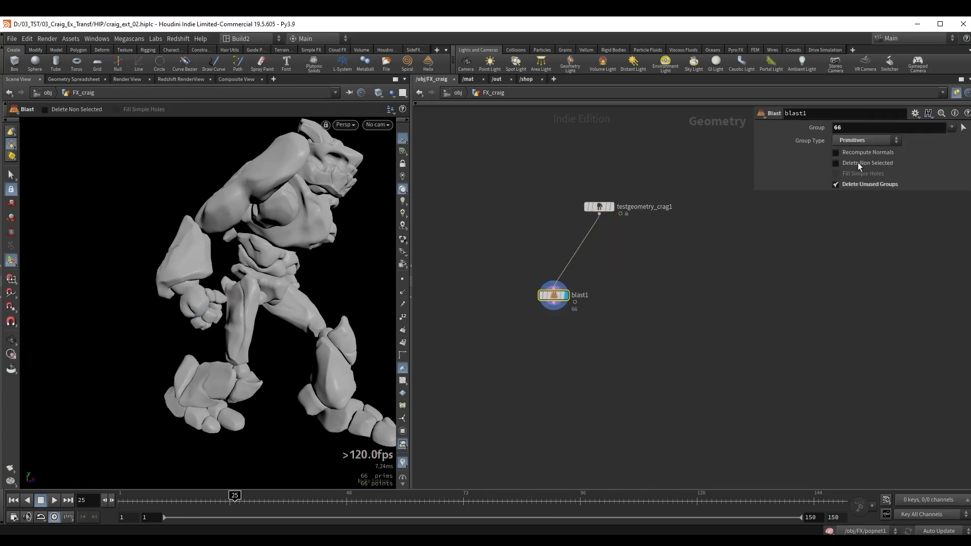
click(857, 163)
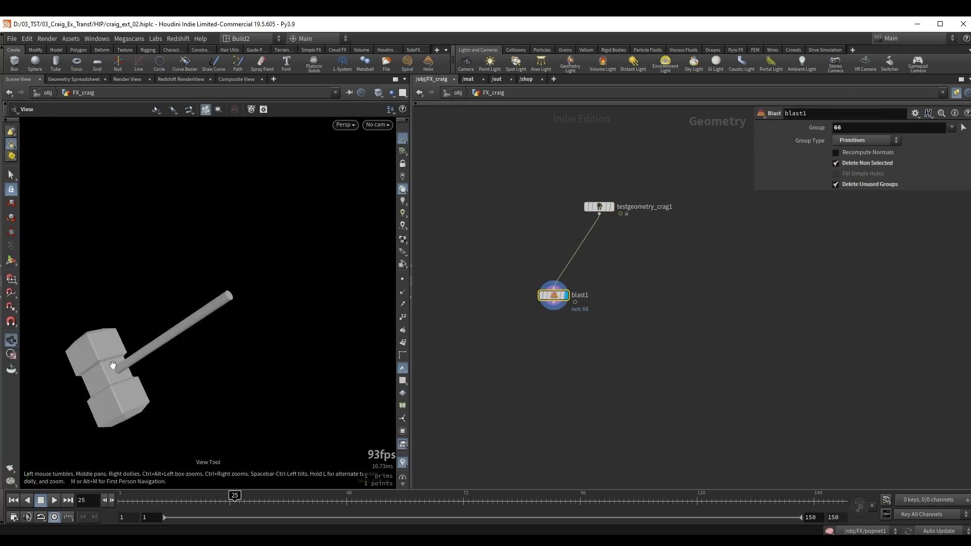
alt+drag(115, 365, 145, 364)
alt+middle_drag(132, 369, 167, 343)
alt+drag(167, 343, 139, 353)
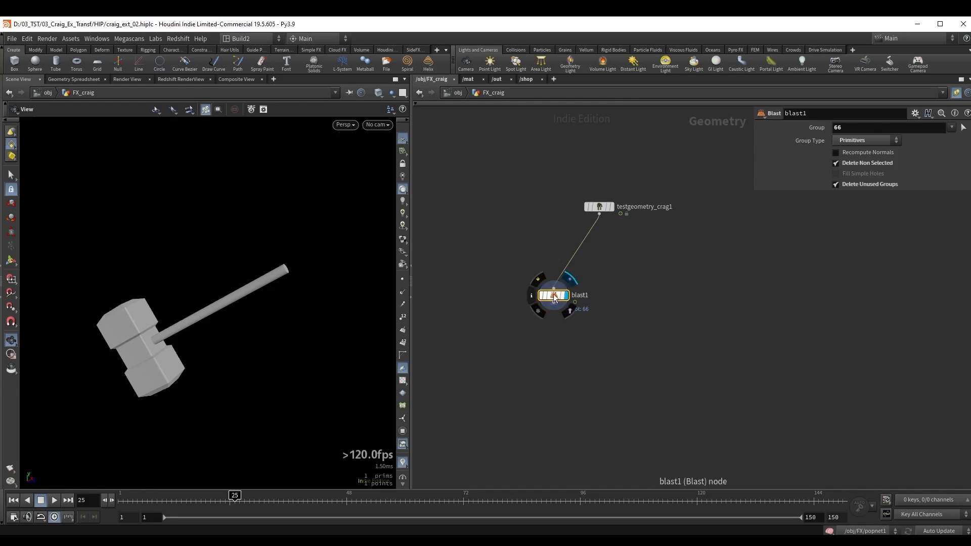
drag(553, 294, 534, 286)
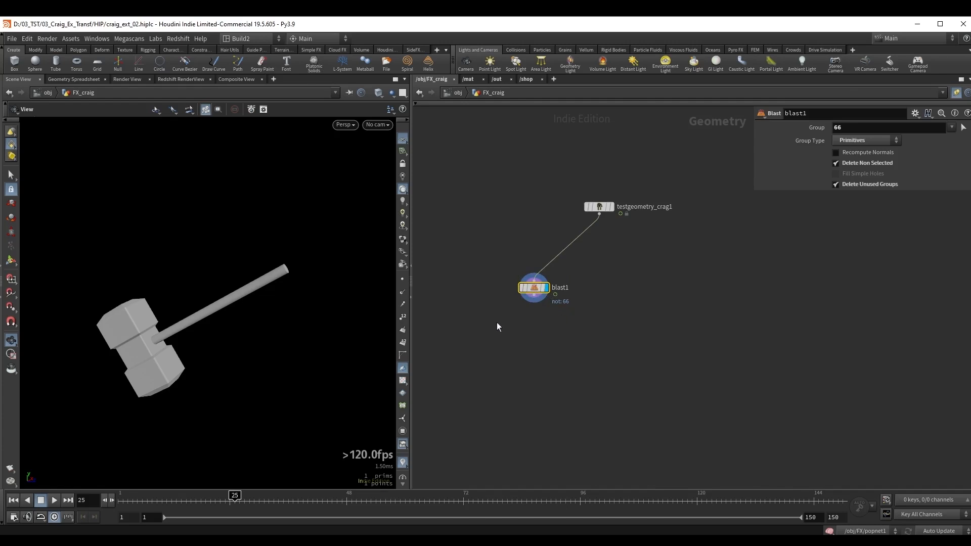
Go to frame 1 and add a Time Shift after blast1, replacing its frame expression with a fixed frame of 1.
drag(186, 327, 174, 320)
key(ctrl+Up)
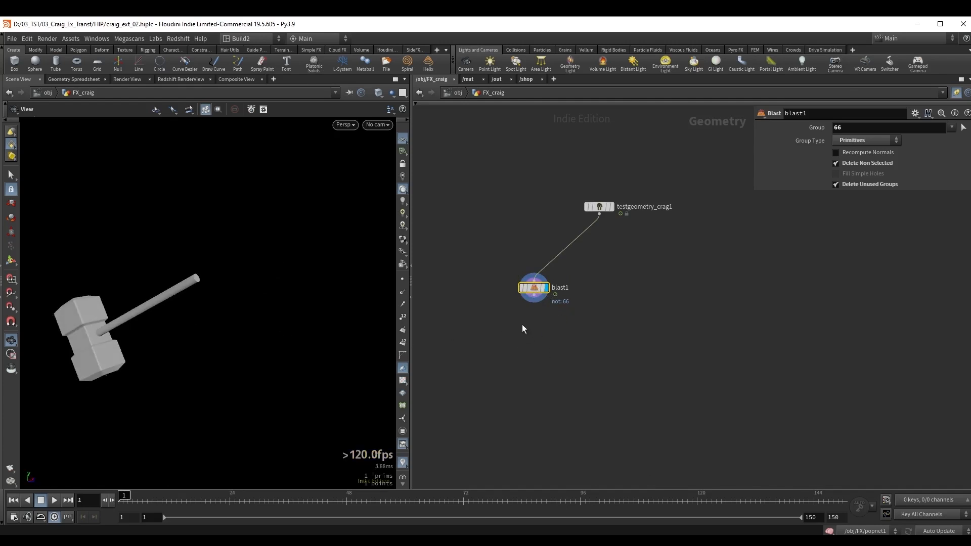
middle_drag(522, 325, 534, 307)
key(Tab)
text(tsh)
key(Return)
click(545, 304)
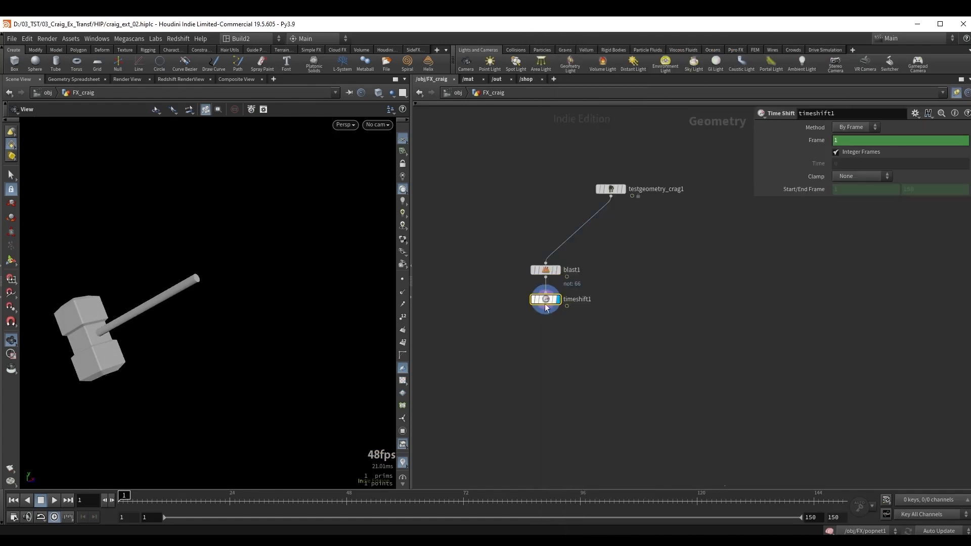
drag(546, 307, 546, 317)
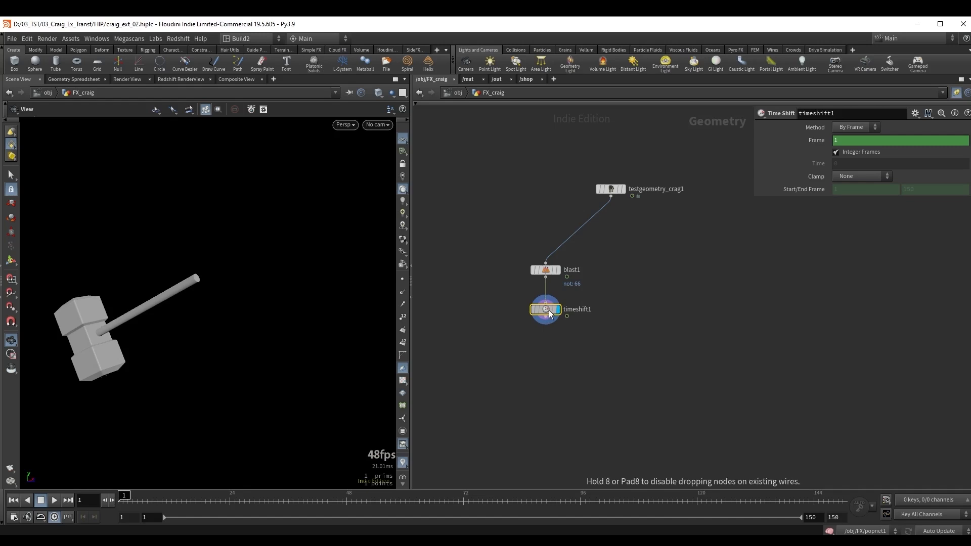
ctrl+shift+click(852, 141)
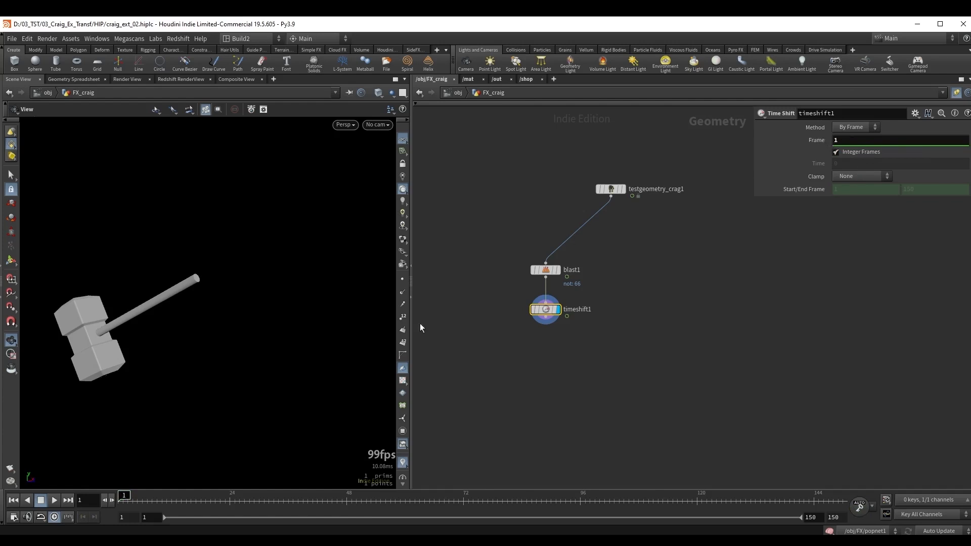
click(137, 496)
mouse_move(137, 496)
mouse_down()
mouse_move(405, 496)
mouse_move(157, 496)
mouse_move(288, 496)
mouse_move(131, 483)
mouse_move(120, 493)
mouse_up()
Add a Null below timeshift1 and name it ref_geo.
middle_drag(536, 345, 530, 314)
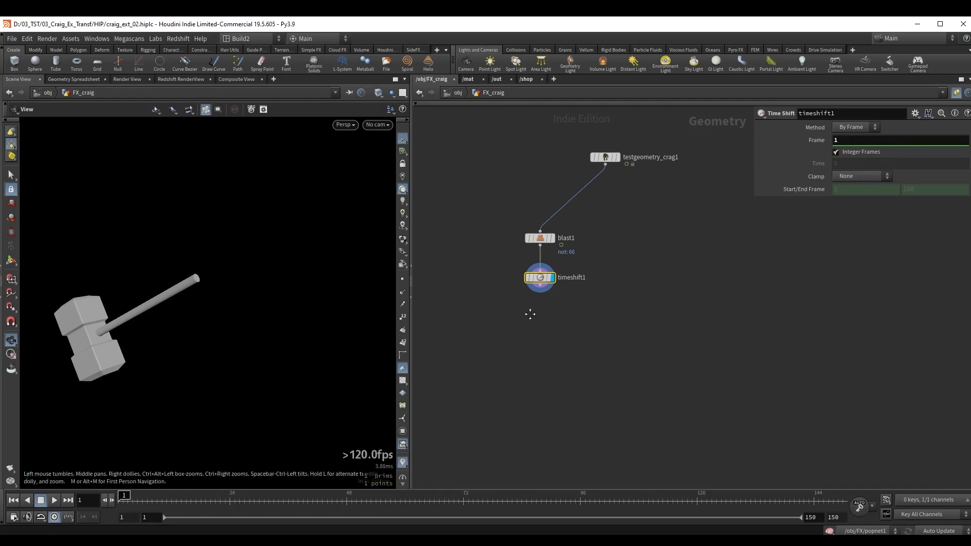
key(Tab)
text(null)
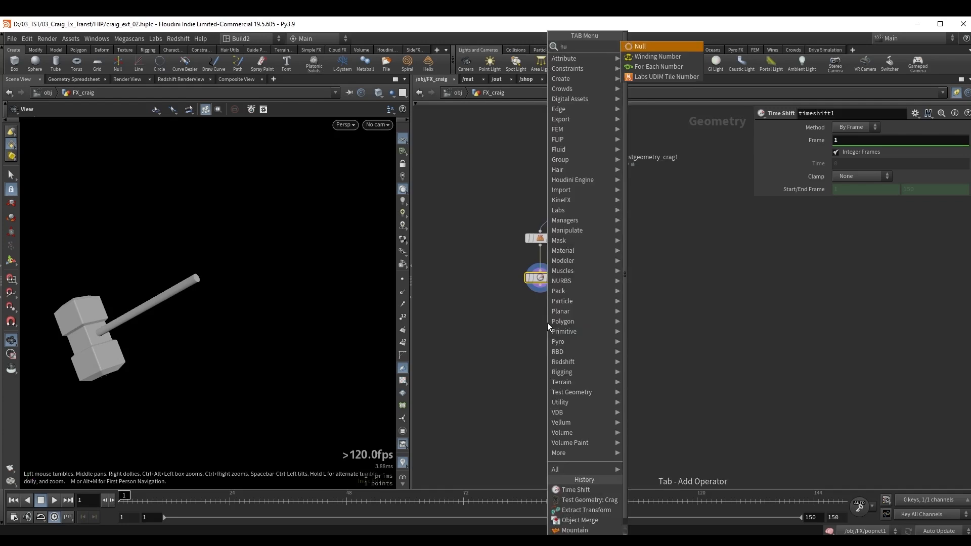
key(Return)
double_click(561, 311)
text(ref)
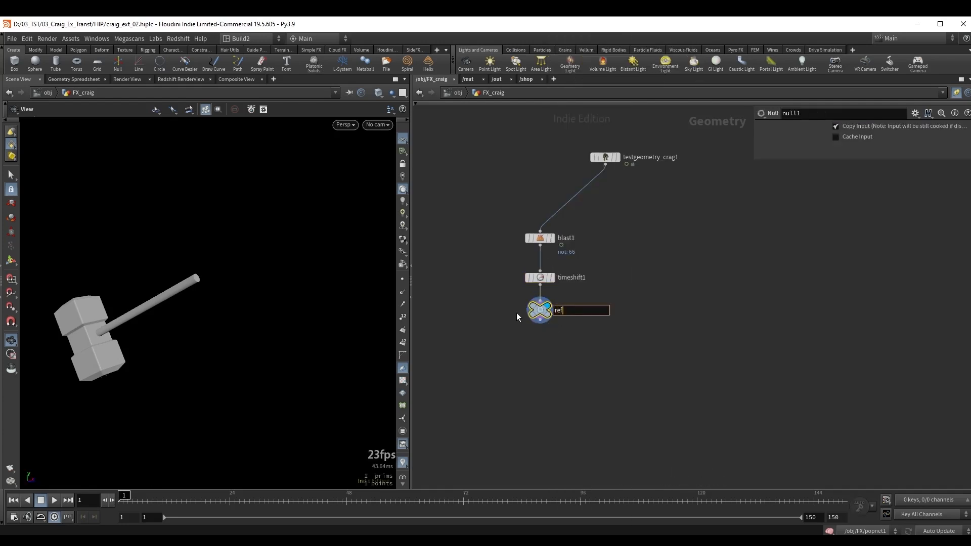
text(_geo)
key(Return)
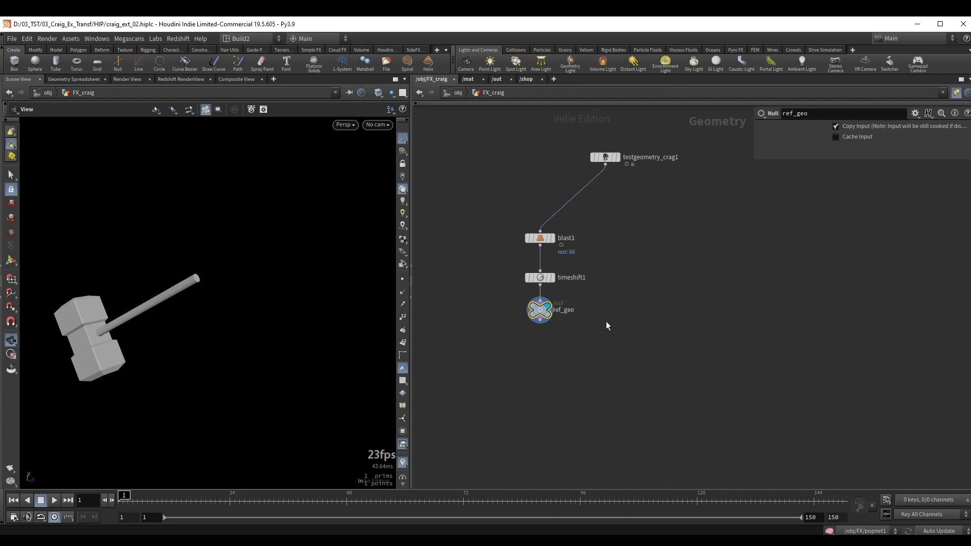
Branch a second Null off blast1's output and name it target_geo.
middle_drag(606, 320, 622, 296)
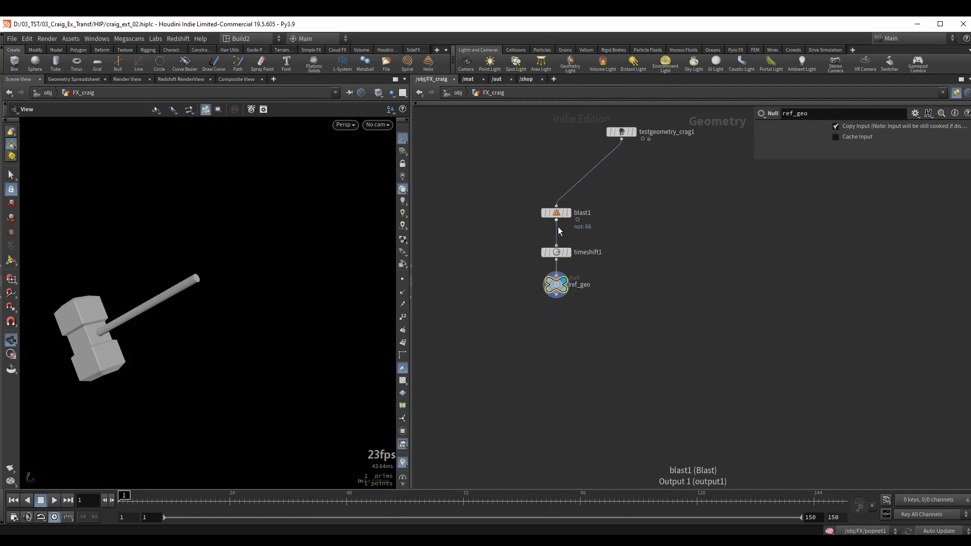
drag(563, 214, 668, 264)
key(Tab)
text(null)
key(Return)
click(653, 244)
double_click(683, 260)
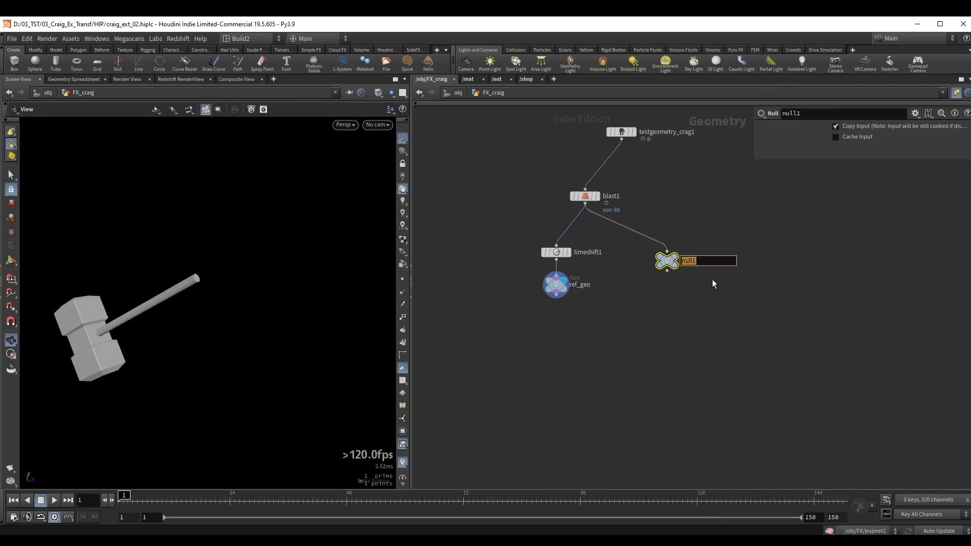
text(target_geo)
key(Return)
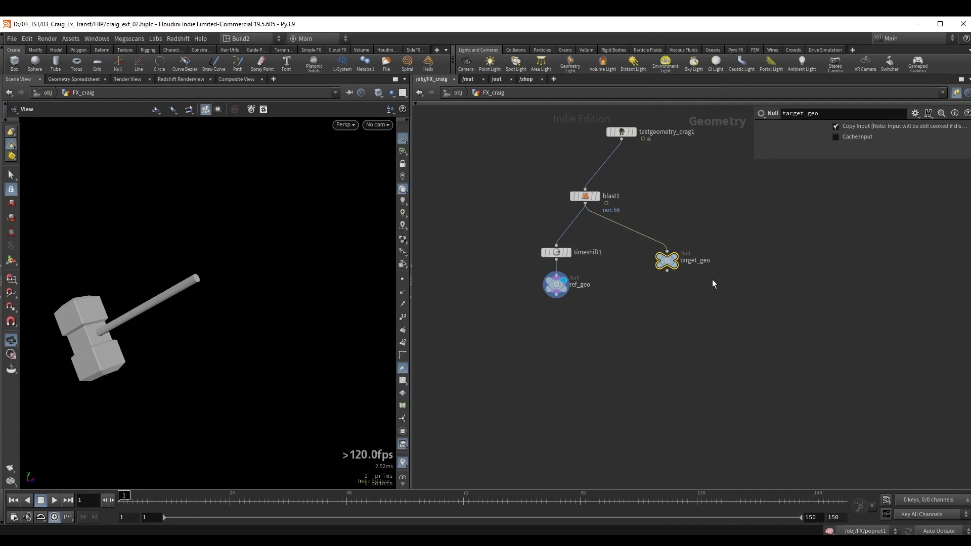
click(556, 285)
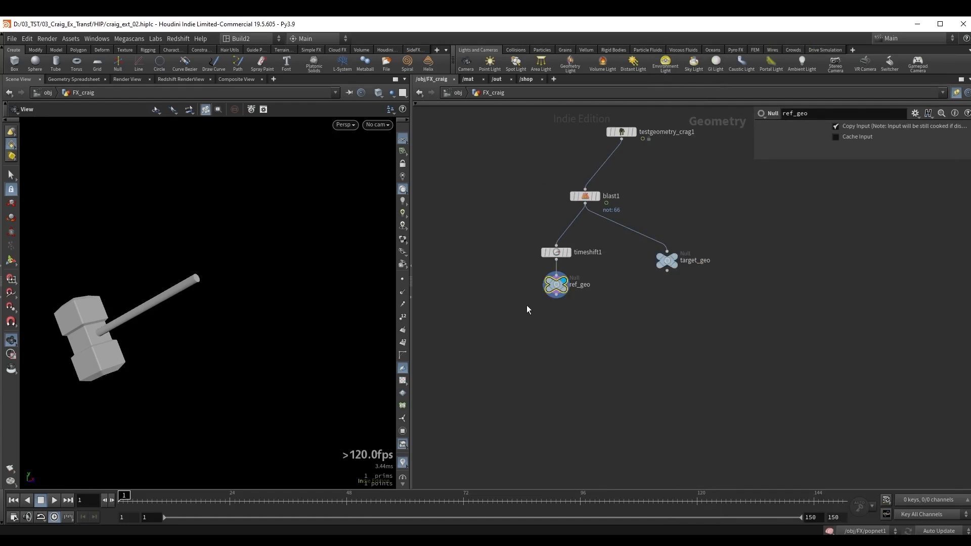
drag(644, 303, 717, 258)
click(675, 315)
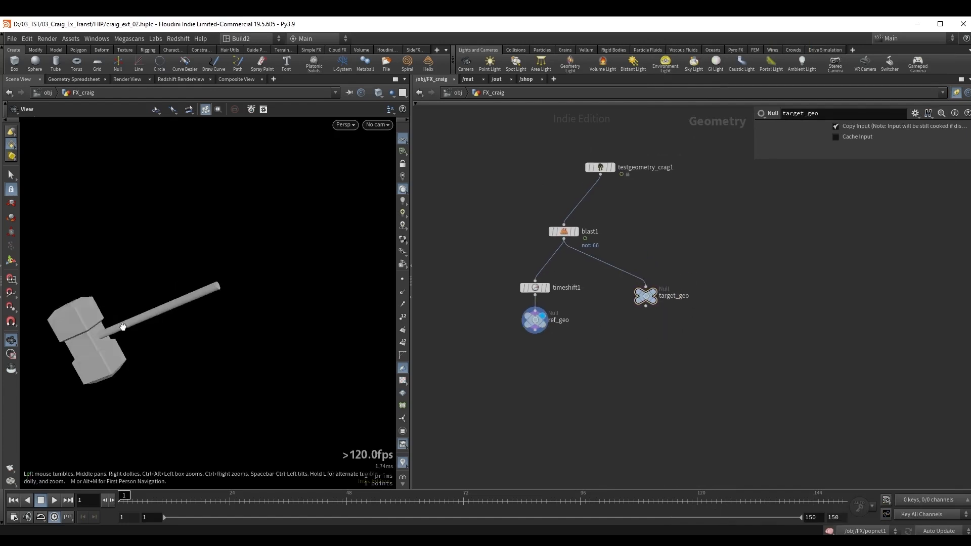
Insert an Unpack node after blast1, feeding both timeshift1 and target_geo.
middle_drag(122, 327, 171, 305)
mouse_move(172, 305)
right_down()
mouse_move(196, 284)
mouse_move(160, 311)
right_up()
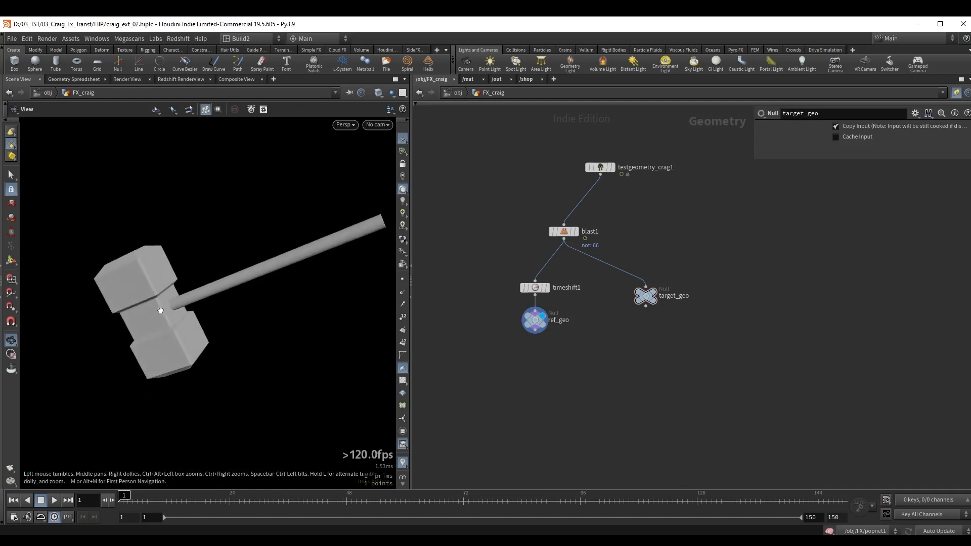
middle_drag(206, 280, 196, 281)
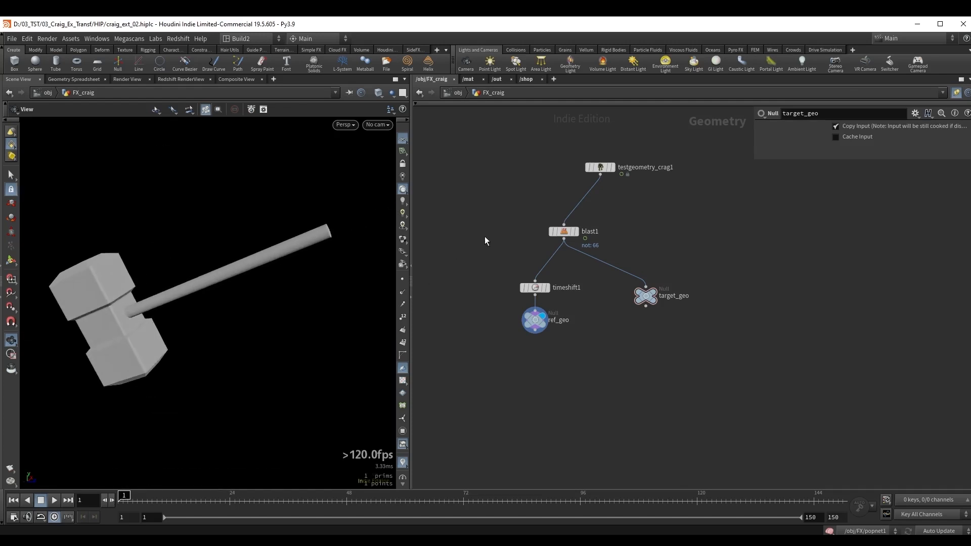
drag(553, 232, 547, 227)
key(Tab)
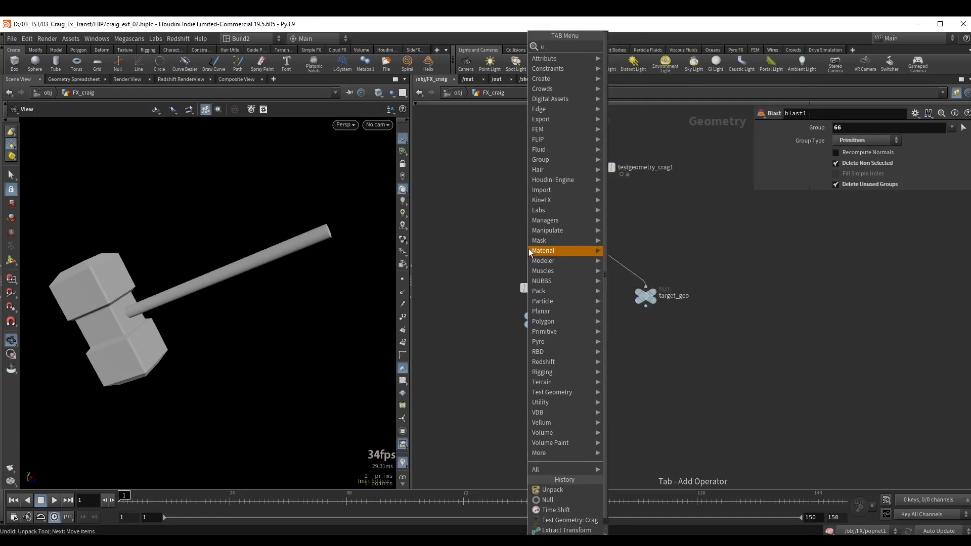
text(un)
key(Down)
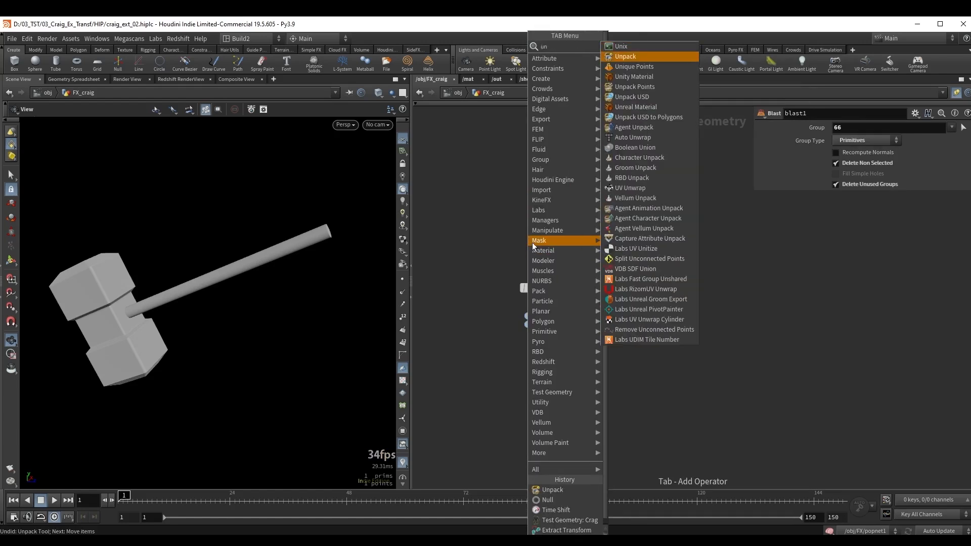
key(Return)
key(Return)
drag(558, 247, 632, 292)
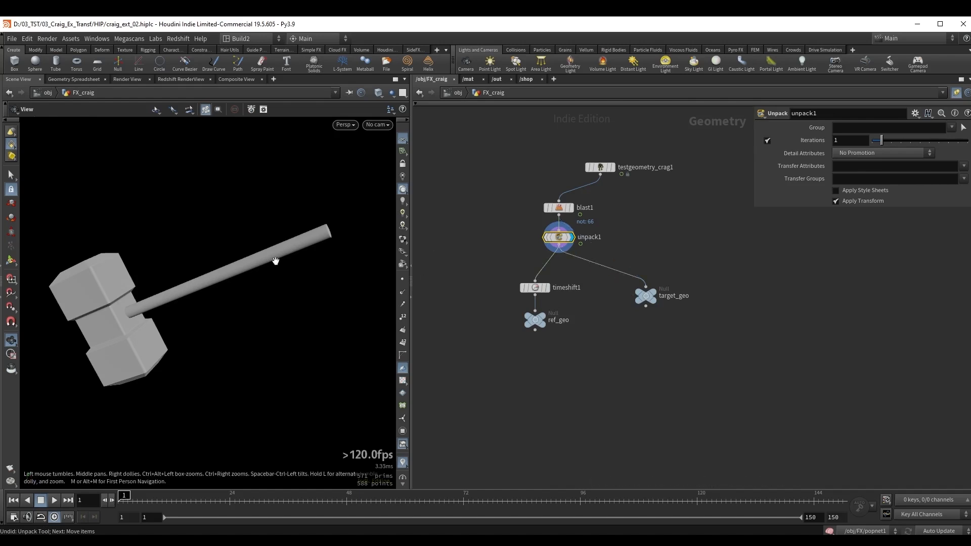
drag(138, 300, 175, 309)
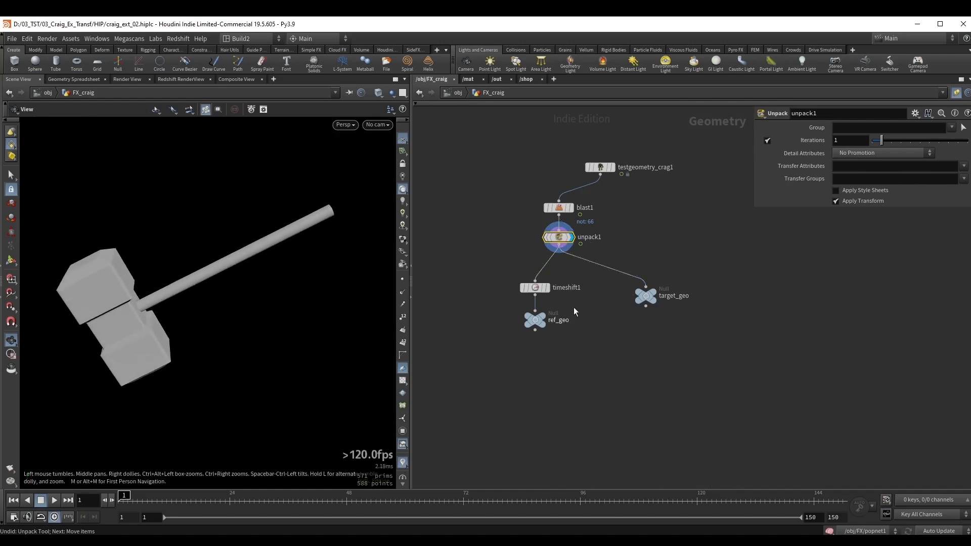
Display ref_geo and target_geo in turn to inspect the unpacked hammer on each branch.
click(546, 237)
key(b)
middle_drag(569, 375, 578, 346)
drag(517, 332, 580, 281)
key(r)
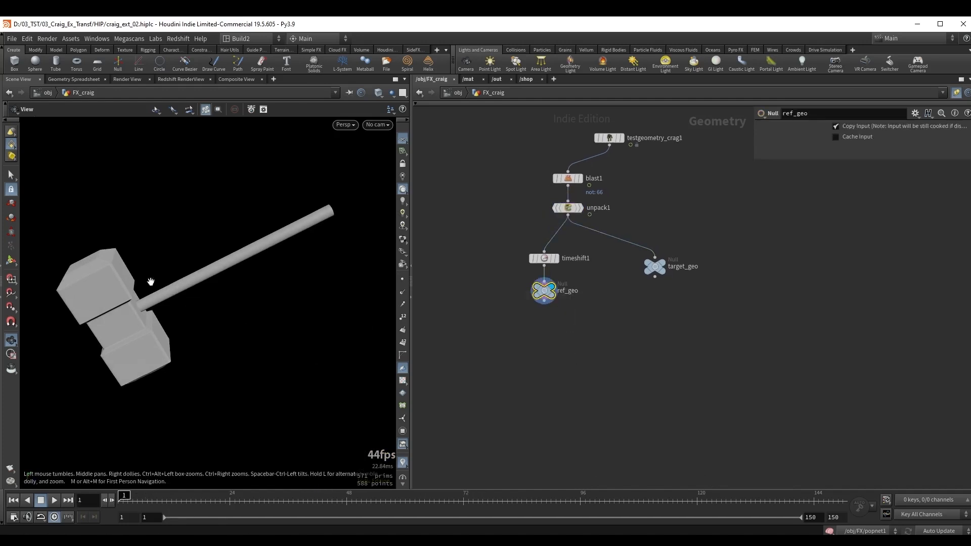
drag(635, 306, 706, 253)
key(r)
scroll(236, 287, down, 5)
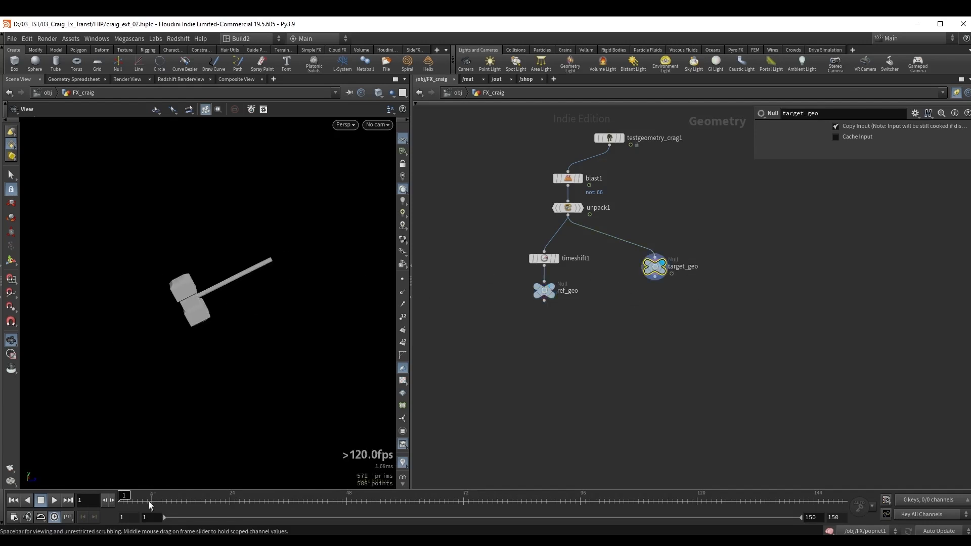
drag(150, 502, 103, 459)
Add an Extract Transform node with ref_geo in its first input and target_geo in its second, and display it.
key(Tab)
text(extra)
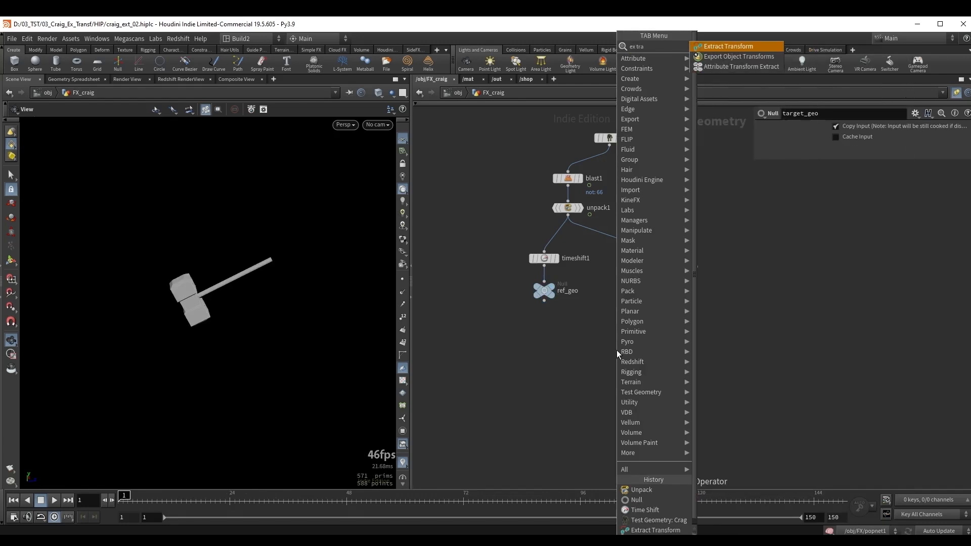
key(Return)
click(583, 356)
scroll(582, 327, up, 3)
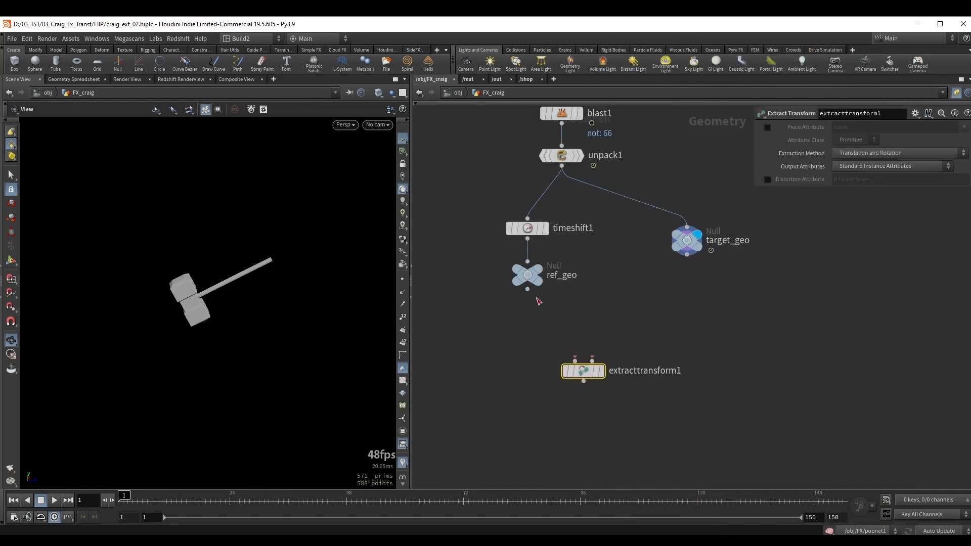
drag(528, 291, 575, 359)
drag(686, 254, 611, 362)
middle_drag(593, 429, 609, 387)
drag(529, 361, 676, 311)
click(618, 328)
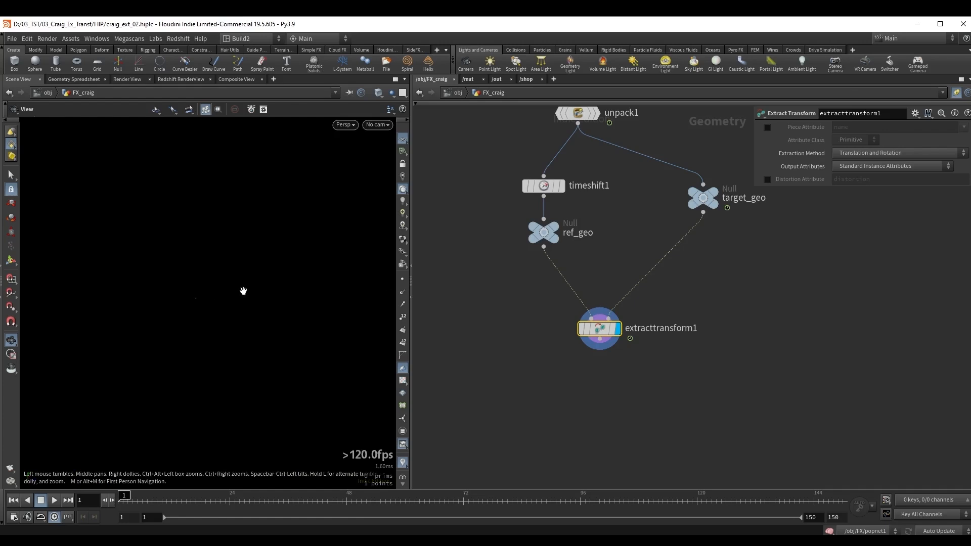
Set the viewport's particle display to Points with a point size of 7.38 pixels.
key(d)
drag(181, 178, 341, 184)
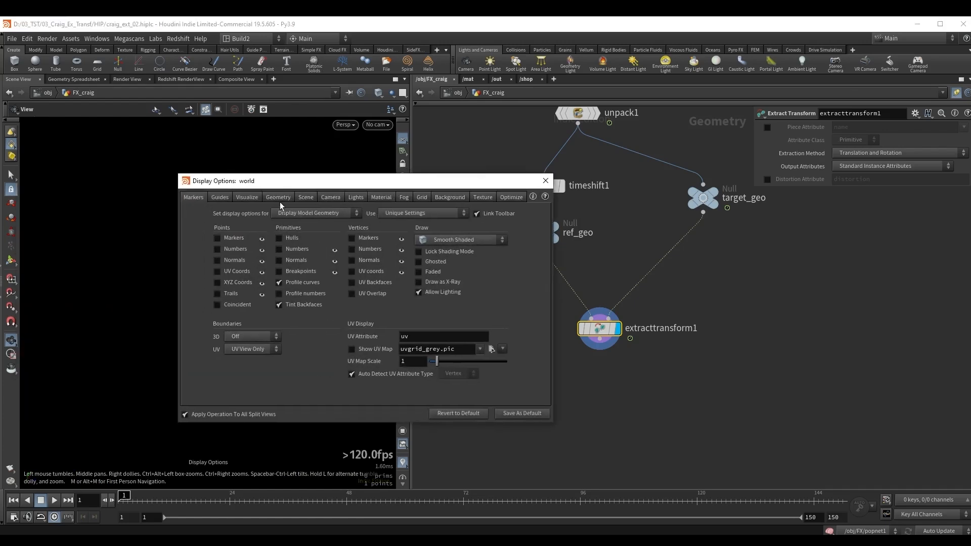
click(279, 200)
click(285, 338)
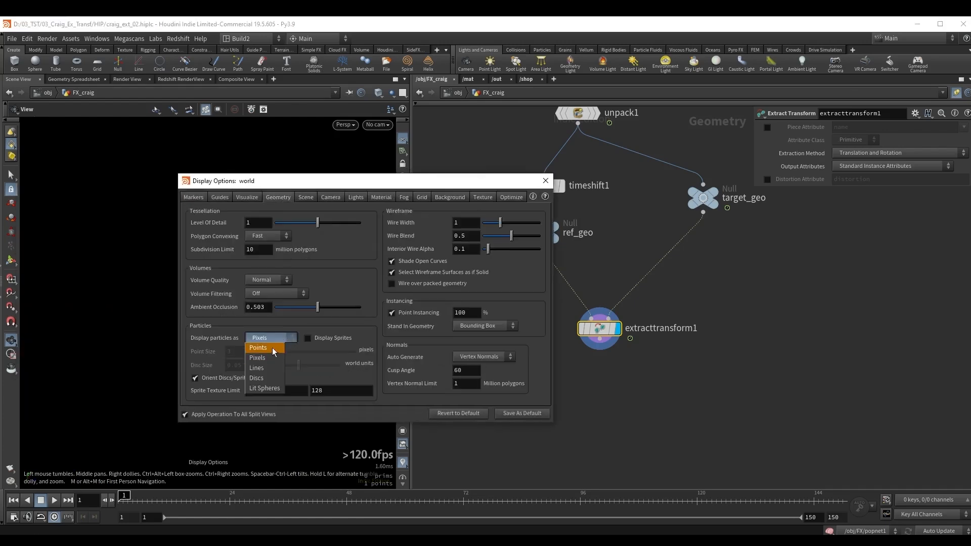
click(265, 348)
drag(284, 352, 327, 354)
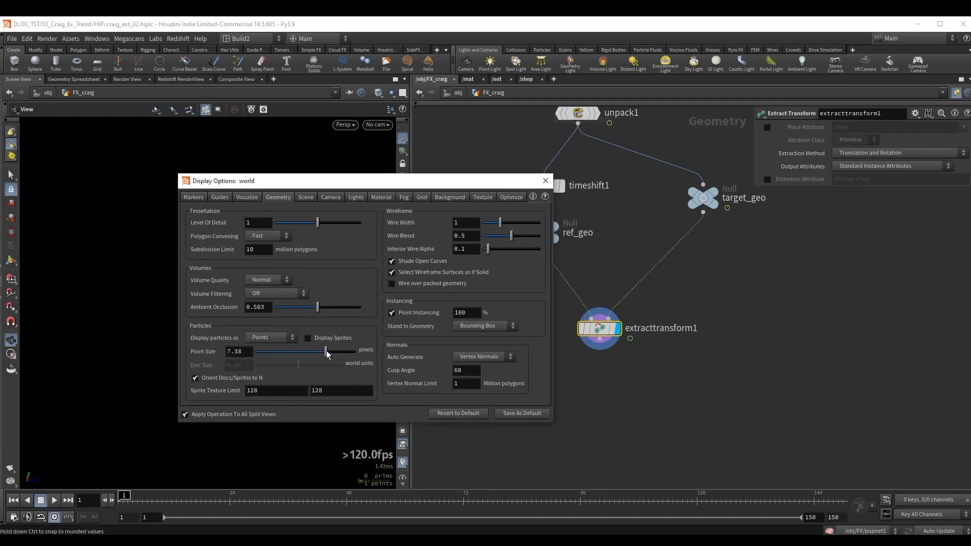
click(545, 180)
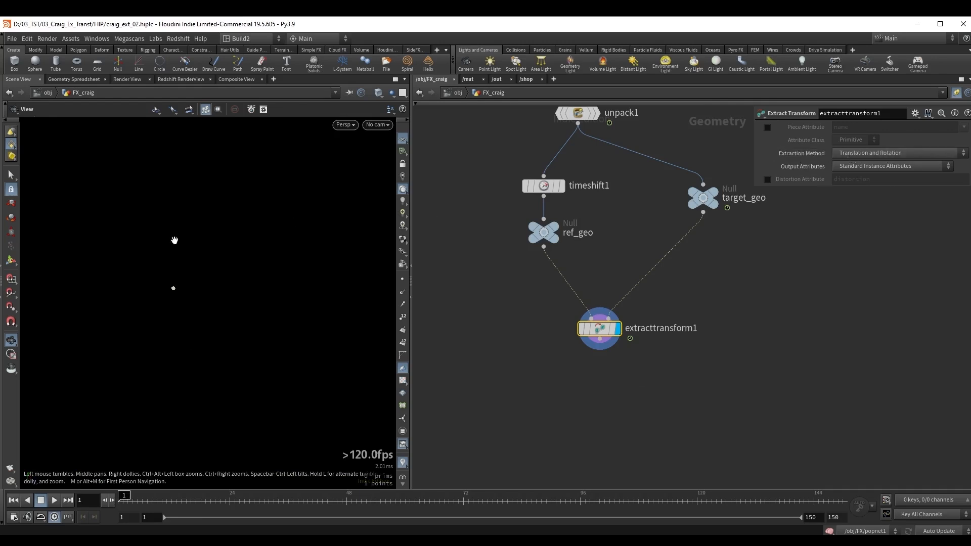
Display ref_geo with target_geo templated and scrub to frame 45 to compare the static and moving hammers.
mouse_move(122, 494)
mouse_down()
mouse_move(283, 486)
mouse_move(112, 488)
mouse_up()
click(565, 217)
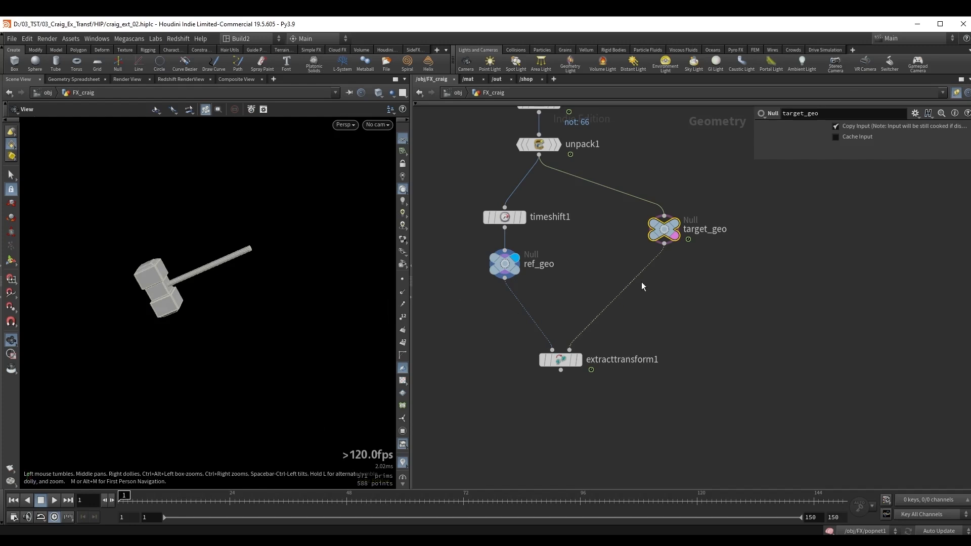
drag(124, 500, 248, 513)
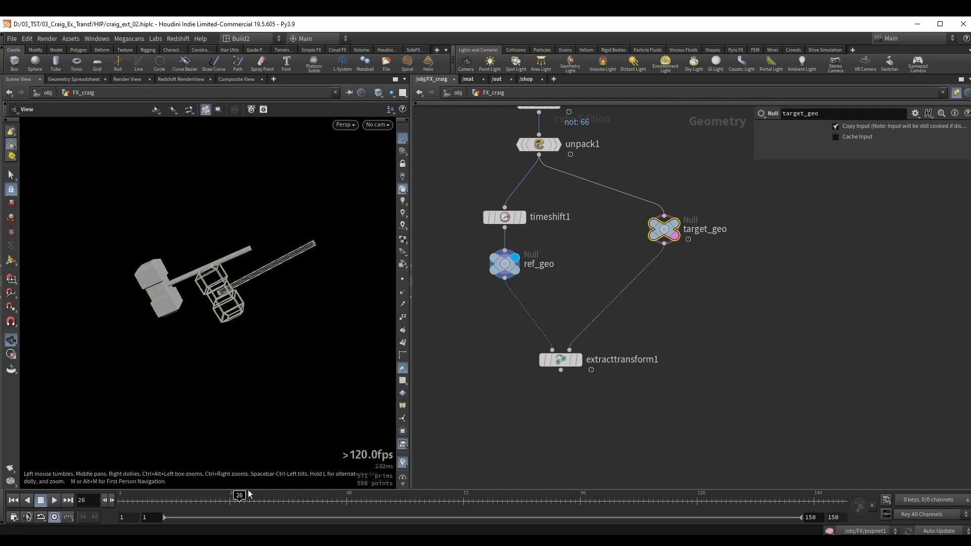
drag(248, 494, 331, 493)
Display extracttransform1 to compare its point with the target hammer, turn off target_geo's template and return to frame 1.
click(560, 360)
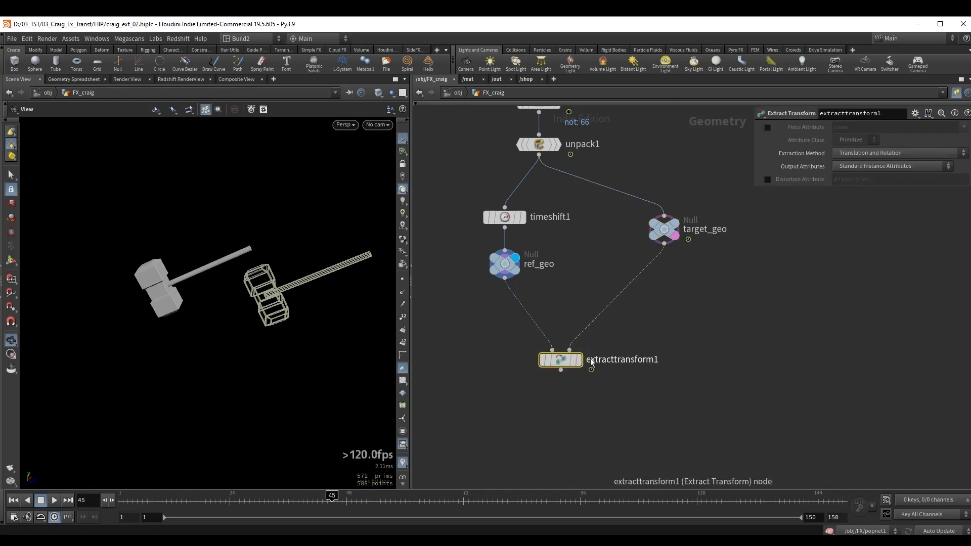
click(573, 350)
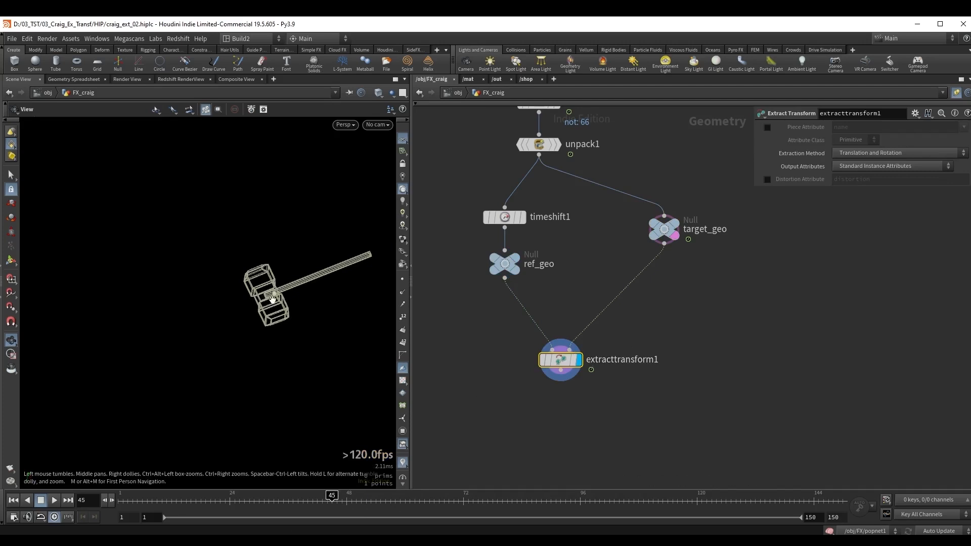
click(675, 236)
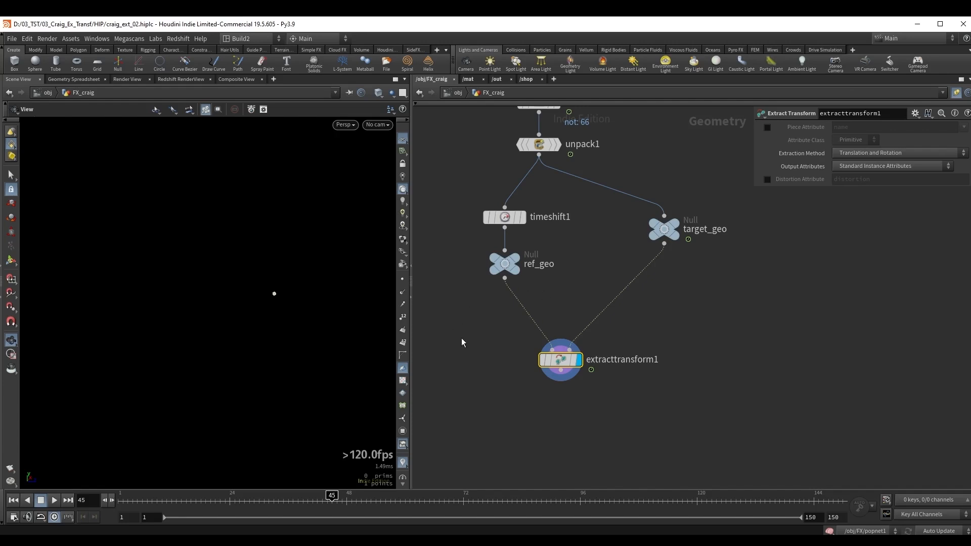
middle_drag(461, 339, 472, 326)
click(13, 500)
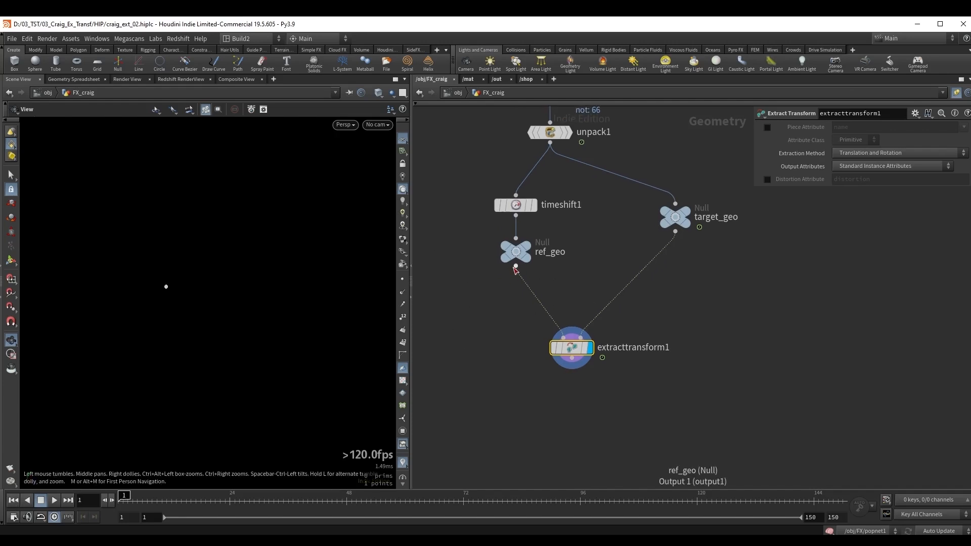
Display ref_geo and add a Copy to Points node with ref_geo in its first input.
click(516, 251)
click(527, 251)
middle_drag(513, 284, 558, 268)
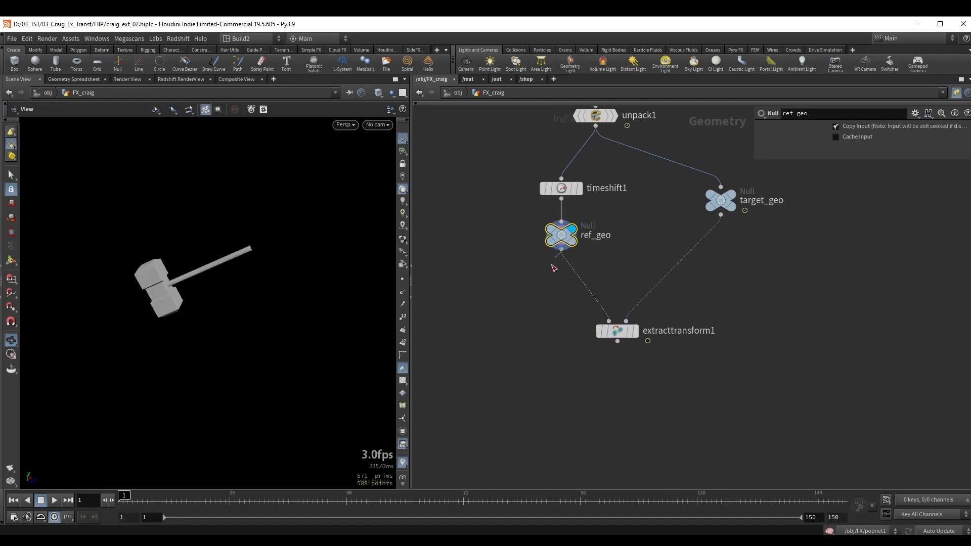
click(561, 249)
key(Tab)
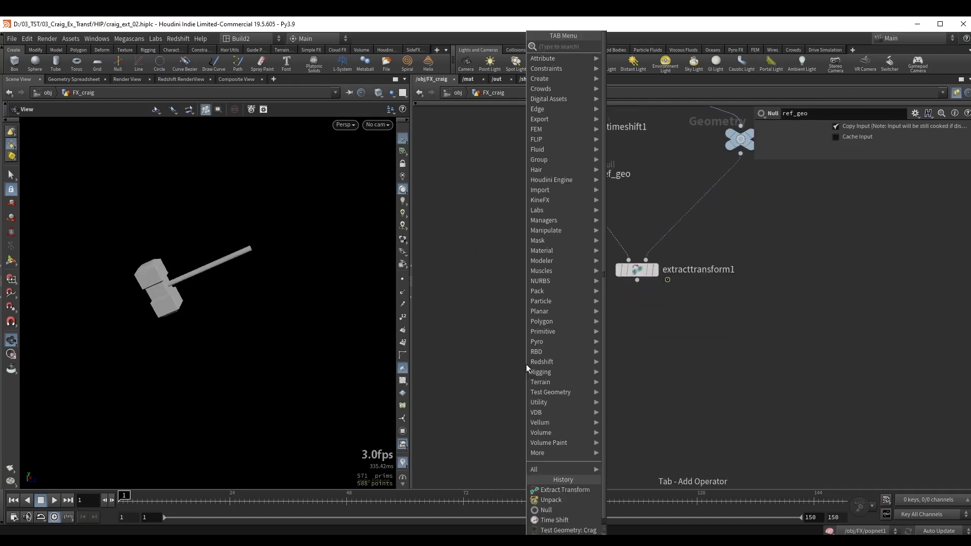
text(c to p)
key(Return)
click(526, 364)
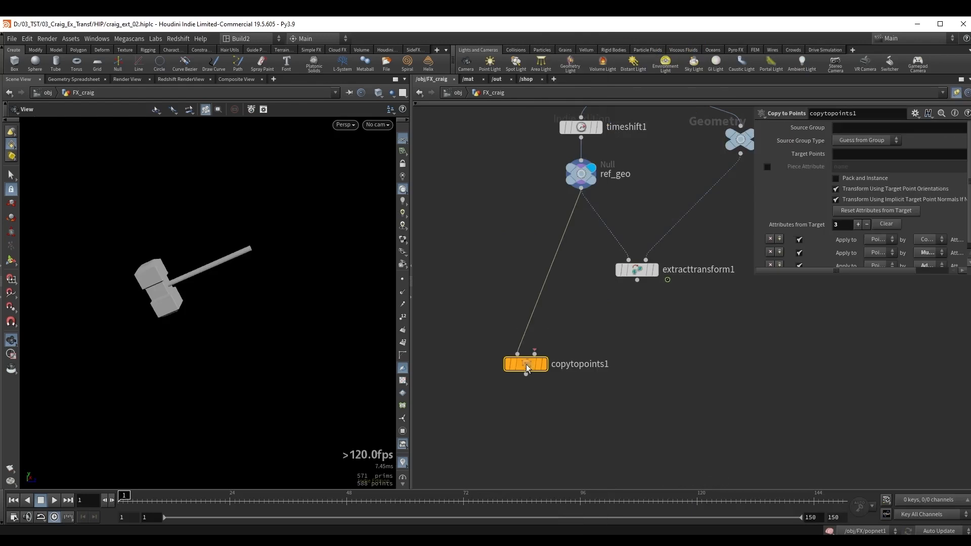
middle_drag(526, 364, 469, 396)
drag(469, 396, 485, 412)
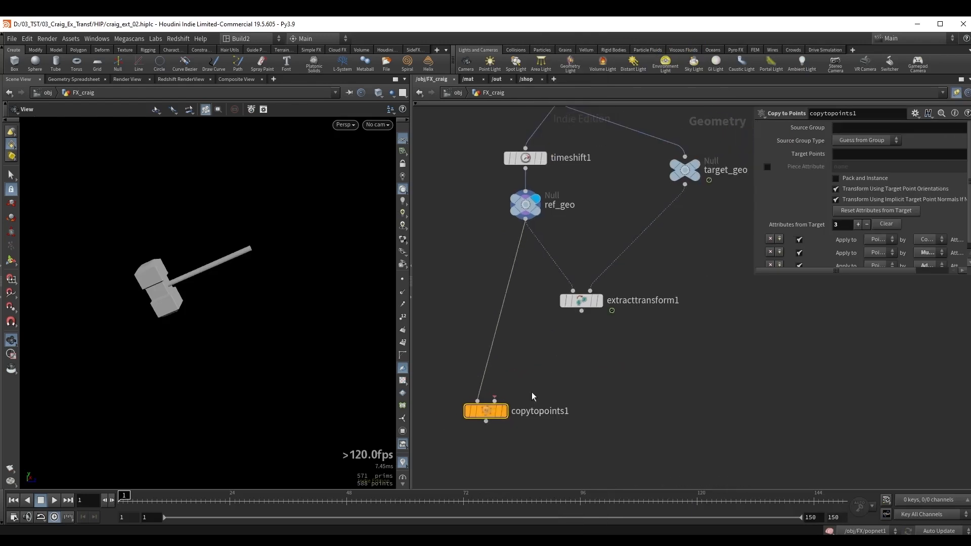
Connect extracttransform1 to the second input of copytopoints1 and align timeshift1 and ref_geo above that node.
click(581, 312)
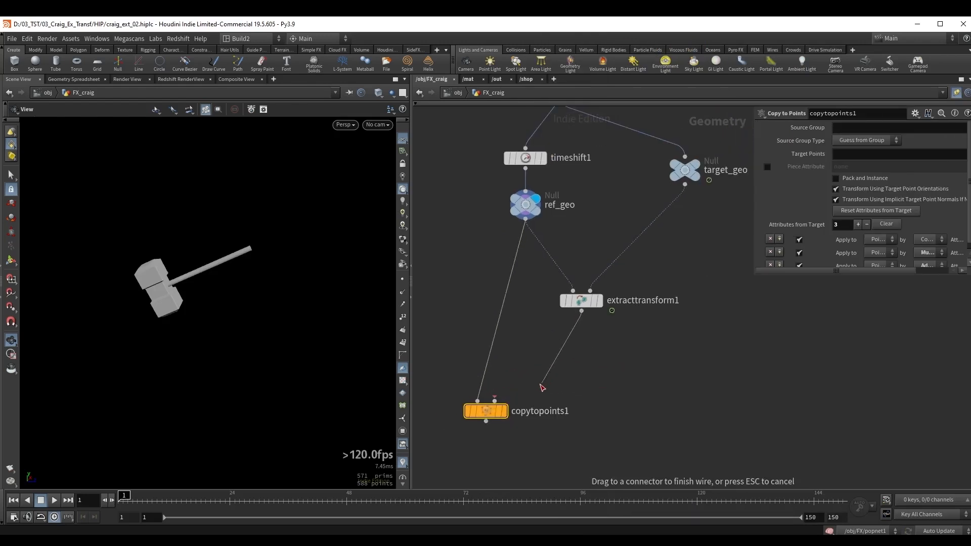
click(521, 392)
middle_drag(587, 378, 624, 332)
scroll(544, 301, down, 2)
middle_drag(544, 301, 545, 342)
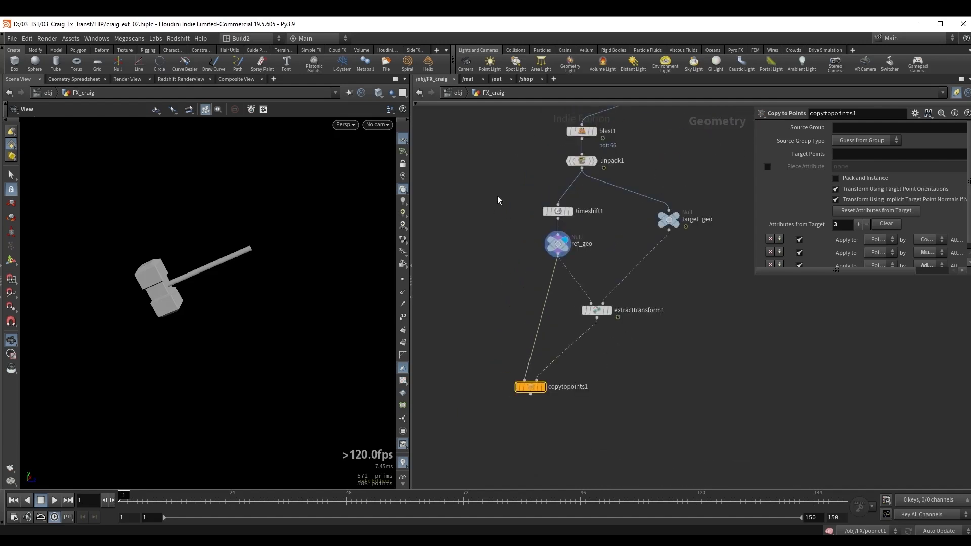
drag(572, 249, 571, 248)
drag(558, 243, 524, 237)
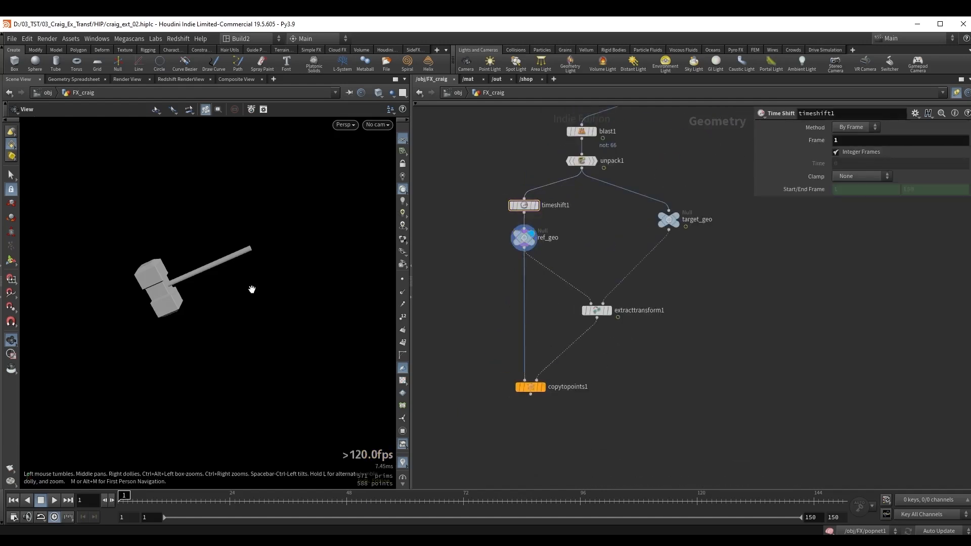
Display copytopoints1 and scrub the timeline to frame 30 to check the copied hammer's motion.
click(529, 387)
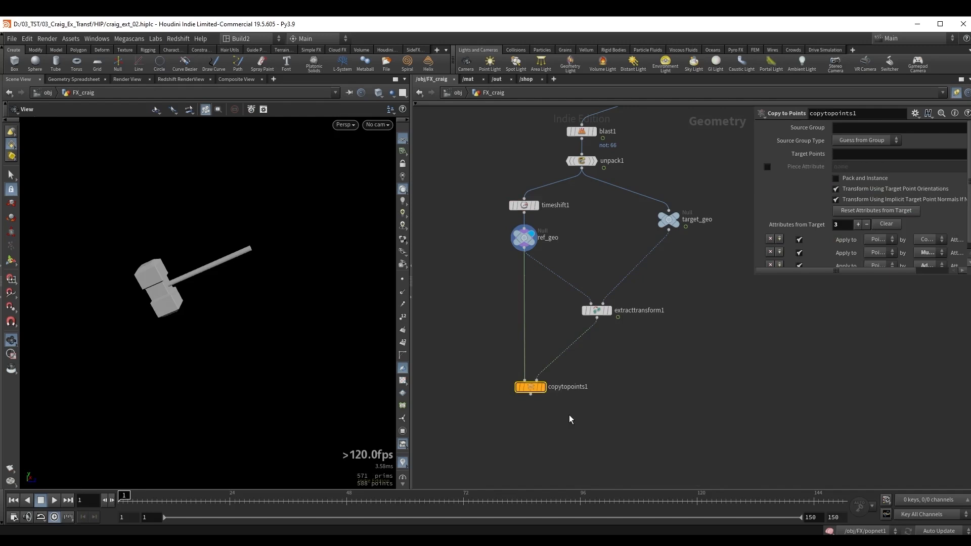
click(544, 388)
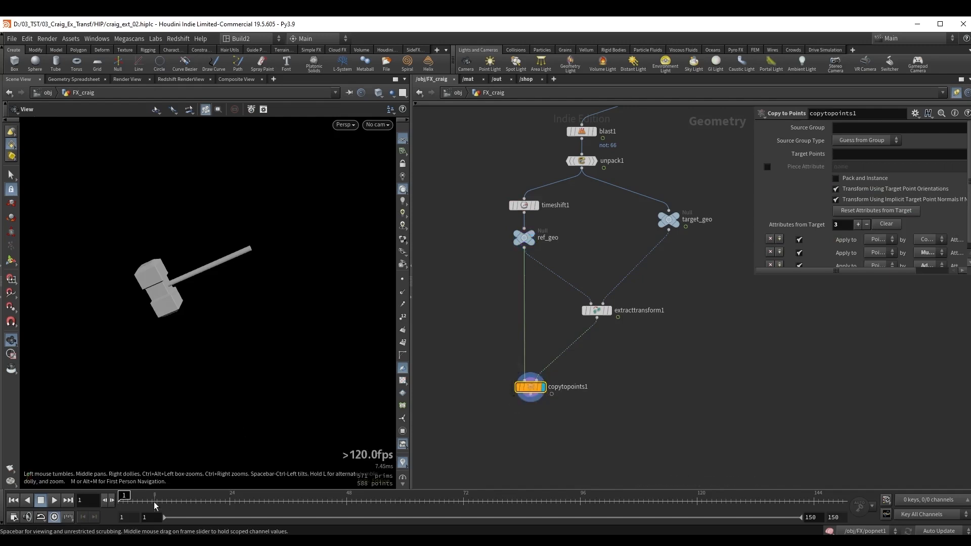
drag(125, 497, 206, 498)
drag(559, 321, 641, 299)
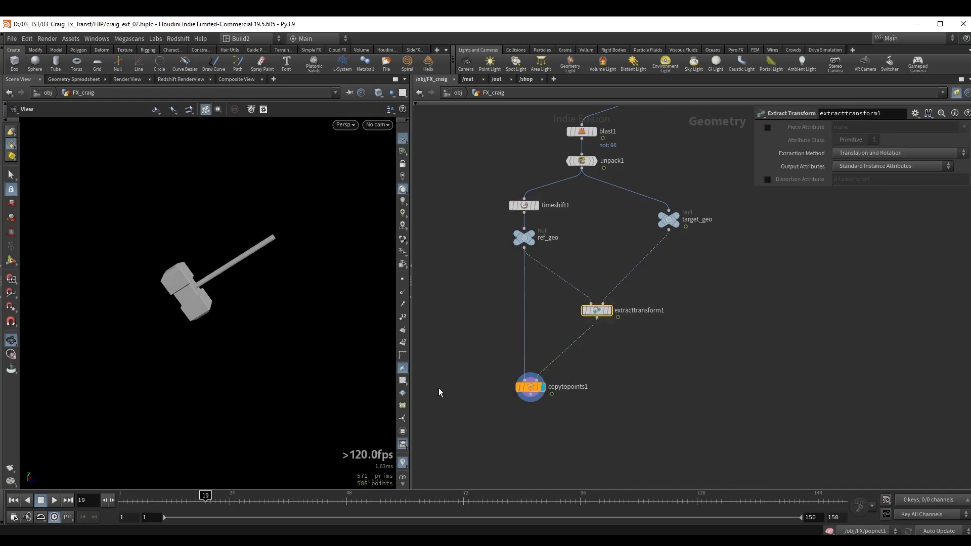
drag(230, 498, 259, 498)
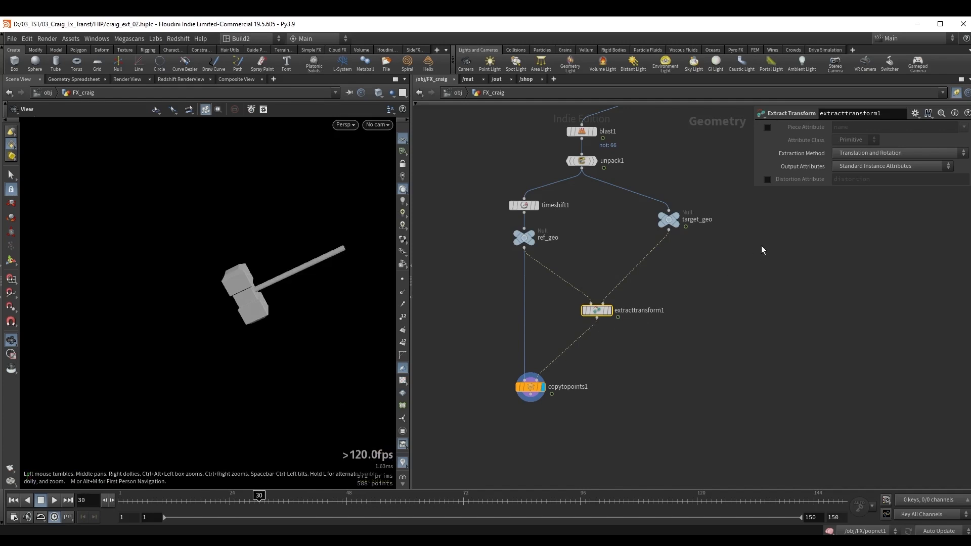
Template testgeometry_crag1 and scrub the timeline to compare the copied hammer with the original character's hammer.
middle_drag(761, 246, 643, 363)
middle_drag(542, 226, 593, 236)
drag(557, 216, 626, 205)
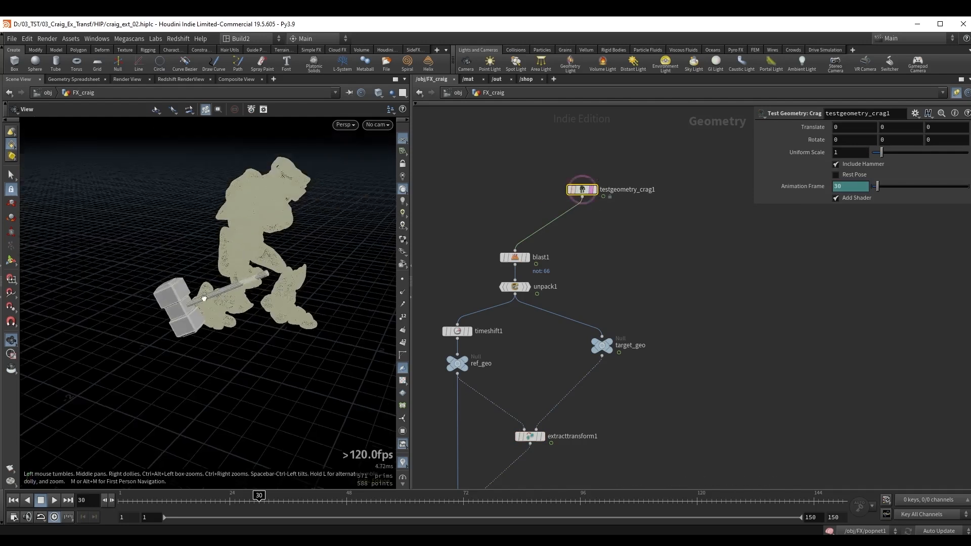
drag(259, 497, 361, 499)
scroll(221, 278, up, 7)
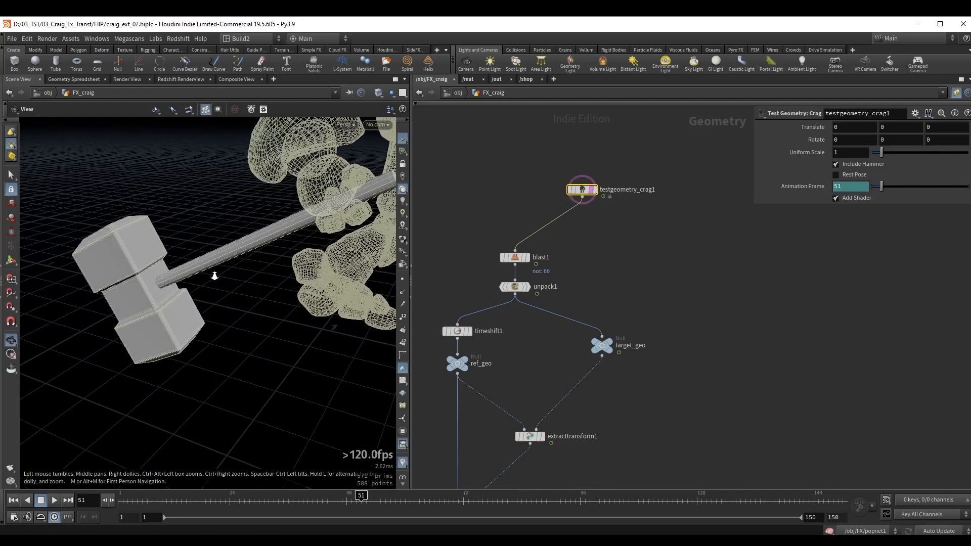
drag(166, 287, 177, 281)
mouse_move(344, 499)
mouse_down()
mouse_move(424, 499)
mouse_move(285, 497)
mouse_move(342, 499)
mouse_up()
scroll(196, 257, down, 5)
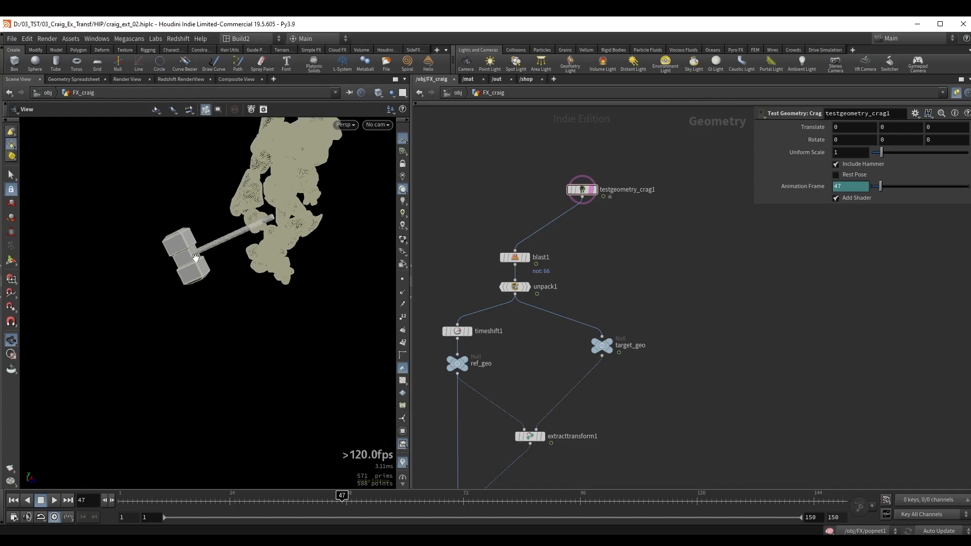
middle_drag(196, 258, 191, 231)
middle_drag(615, 396, 650, 300)
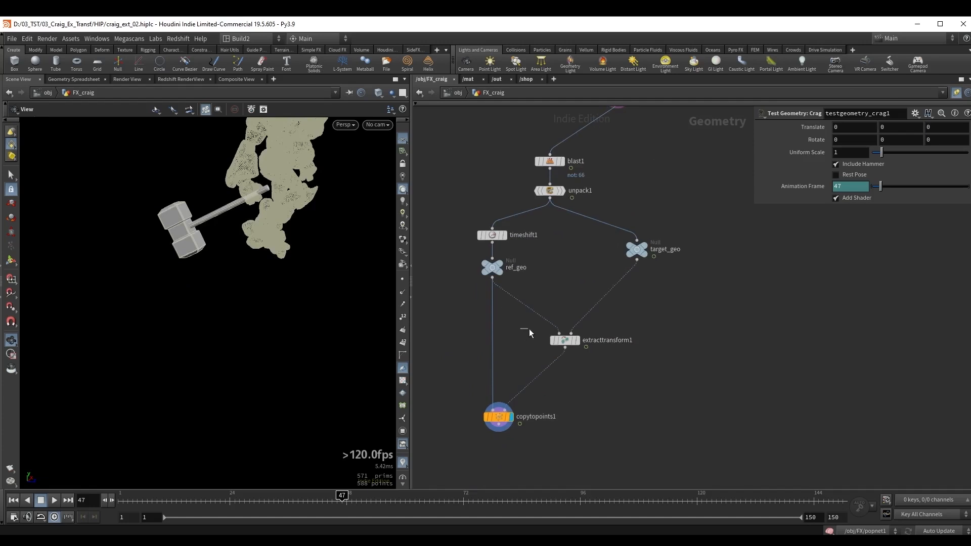
Review extracttransform1's settings, then display ref_geo and examine the static reference hammer.
click(567, 340)
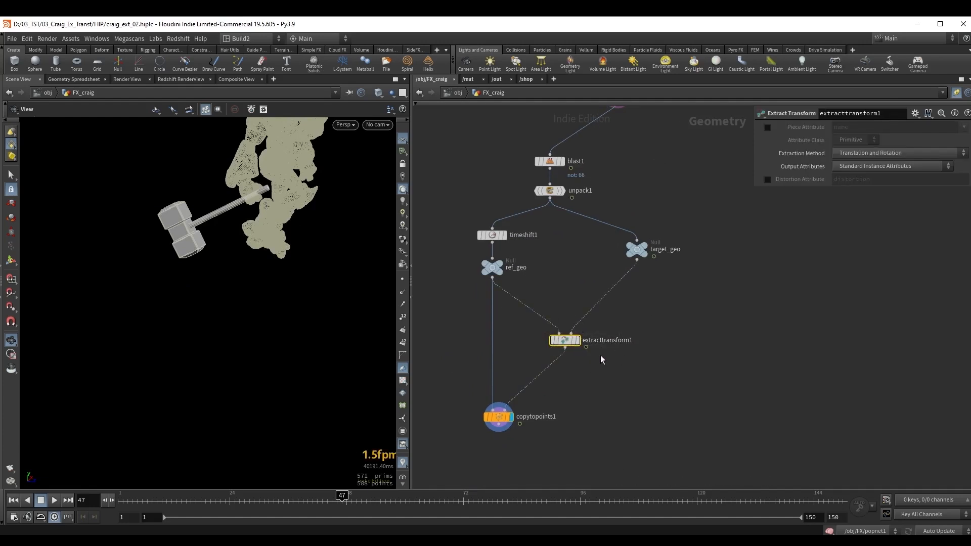
middle_drag(414, 362, 507, 290)
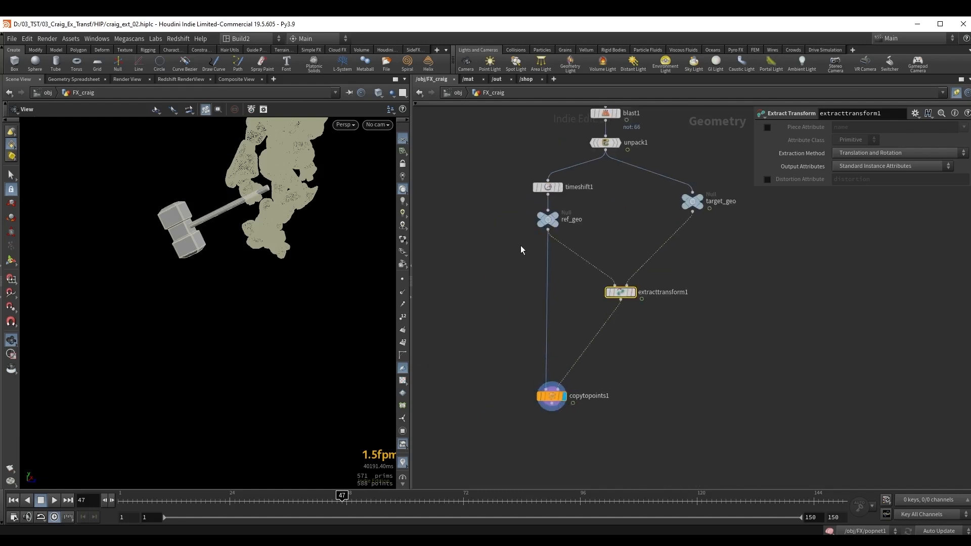
drag(521, 243, 566, 219)
click(559, 217)
key(e)
drag(117, 228, 140, 256)
key(ctrl+z)
middle_drag(477, 239, 524, 259)
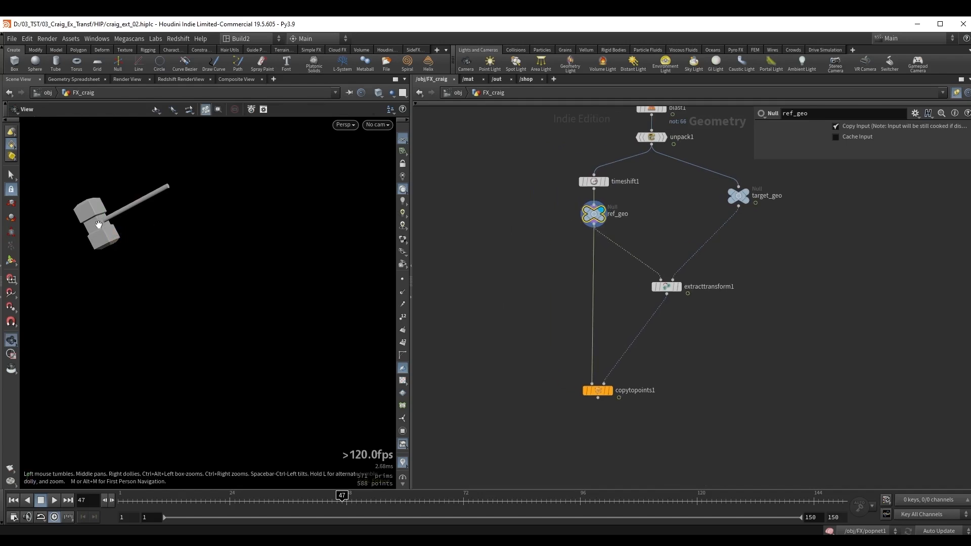
right_drag(95, 223, 186, 198)
right_drag(191, 231, 153, 242)
middle_drag(320, 238, 250, 260)
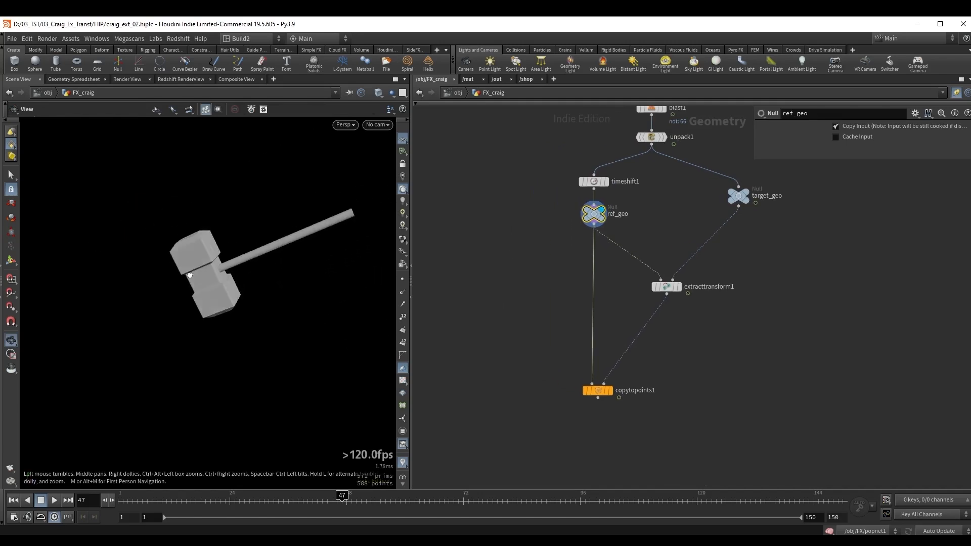
Show wireframe over the shaded hammer and add a Remesh node fed by ref_geo.
key(shift+w)
right_drag(207, 262, 275, 258)
drag(593, 226, 500, 257)
key(Tab)
text(remesh)
key(Return)
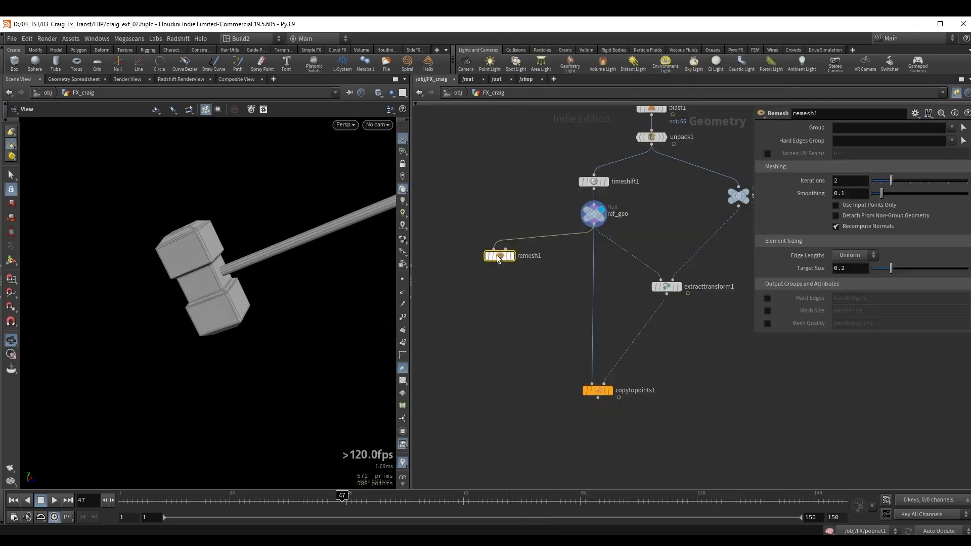
Display remesh1 and set its Target Size to 0.03.
middle_drag(320, 227, 225, 287)
drag(446, 241, 511, 293)
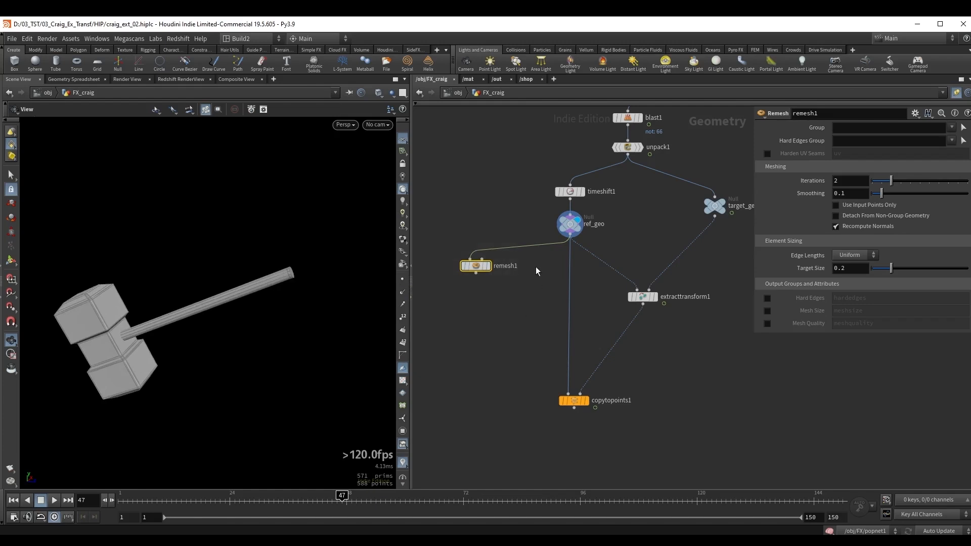
drag(553, 224, 595, 241)
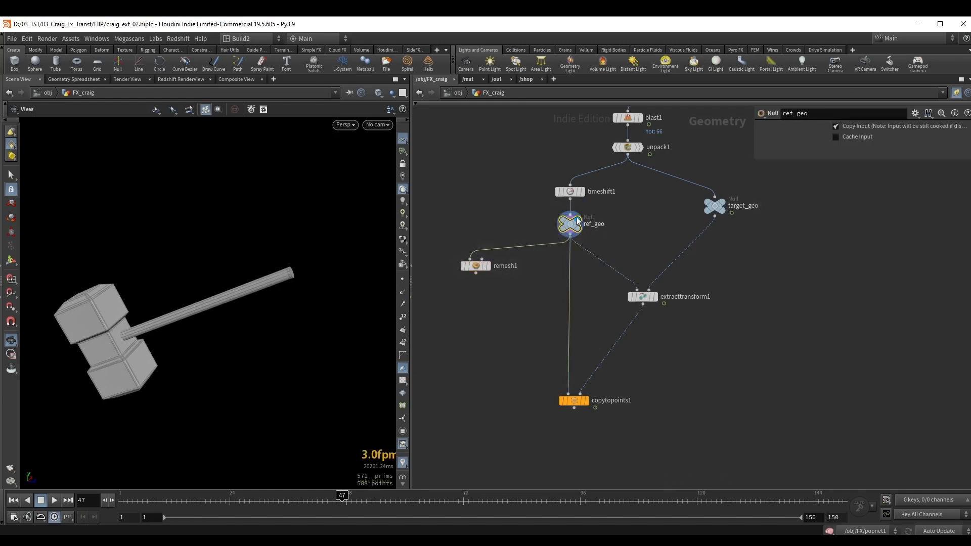
middle_drag(657, 219, 649, 224)
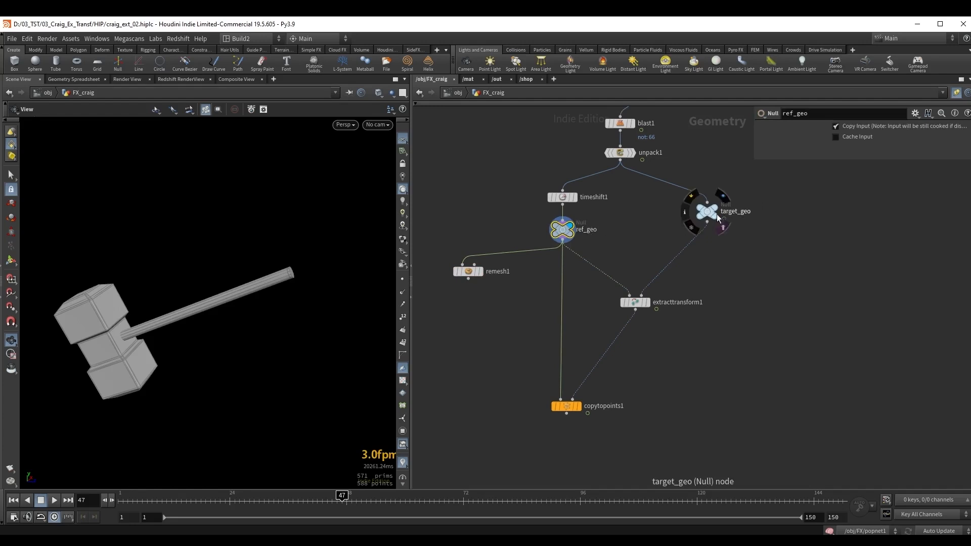
middle_drag(624, 241, 662, 215)
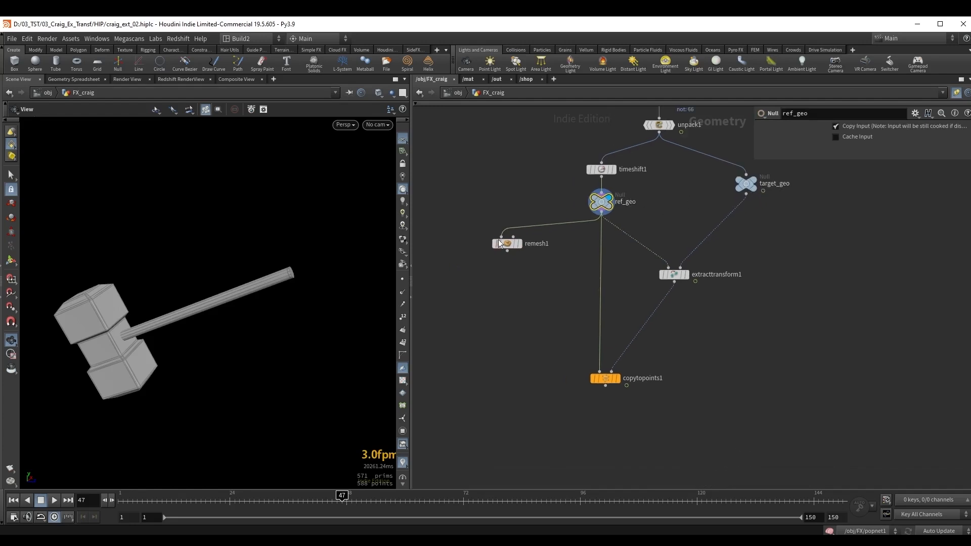
click(506, 244)
middle_drag(123, 312, 133, 308)
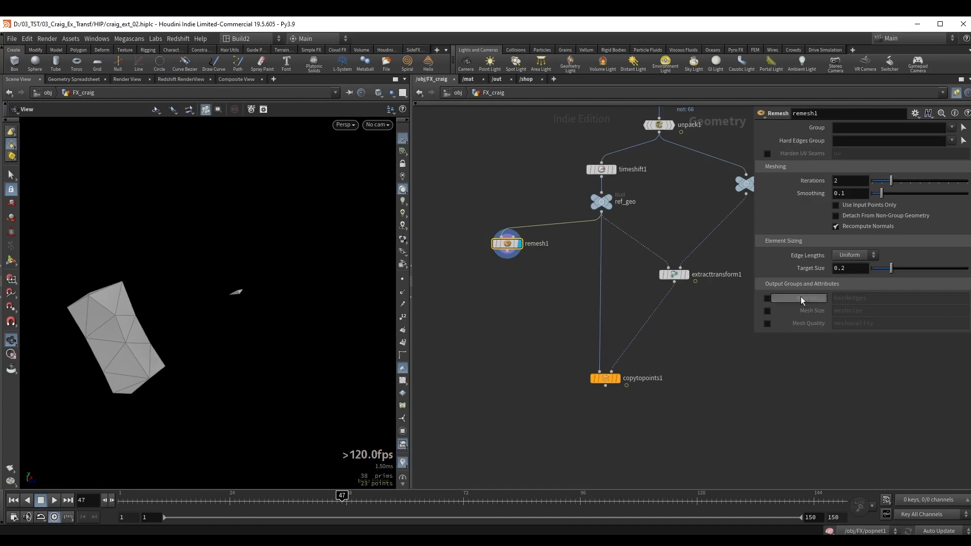
click(856, 270)
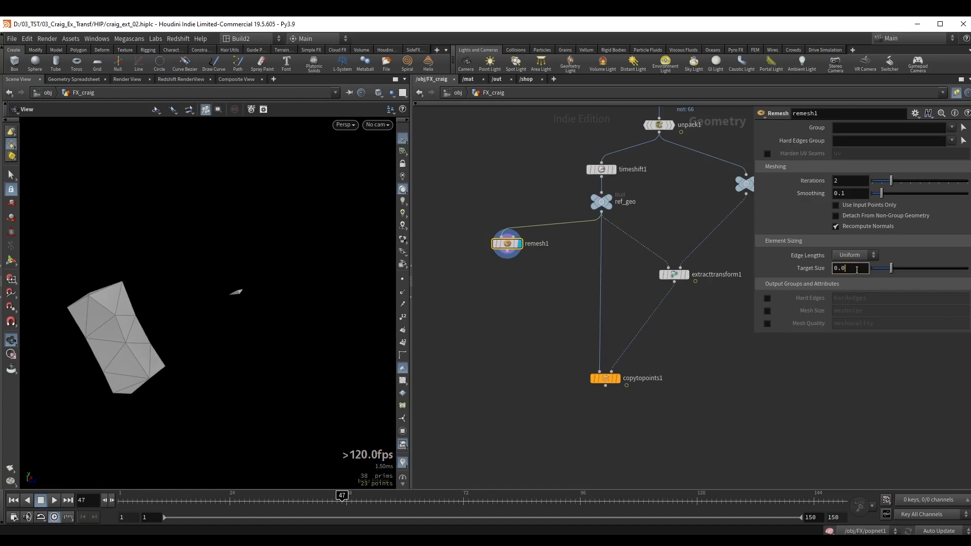
key(Return)
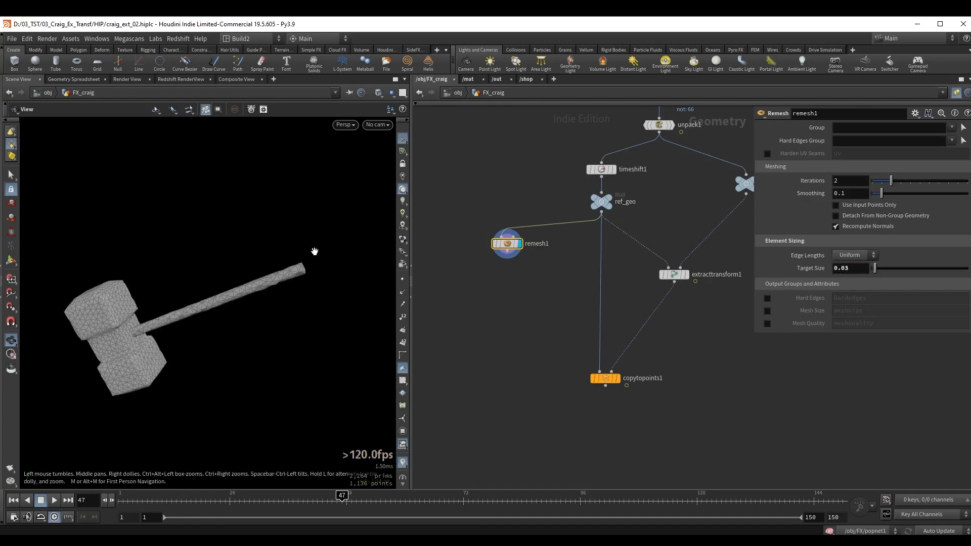
Add a displayed Mountain node below remesh1 and set its noise Amplitude to 0.1.
key(Tab)
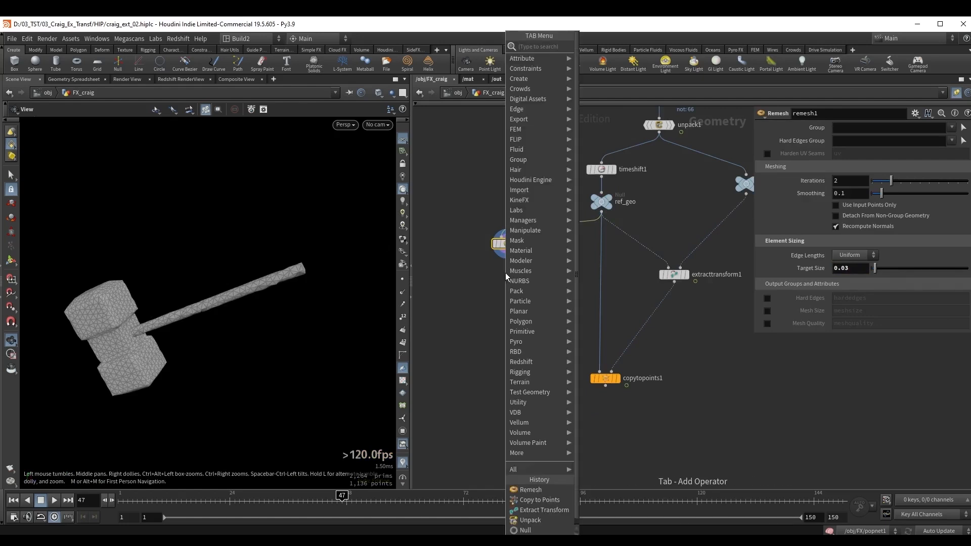
text(mou)
key(Return)
click(506, 273)
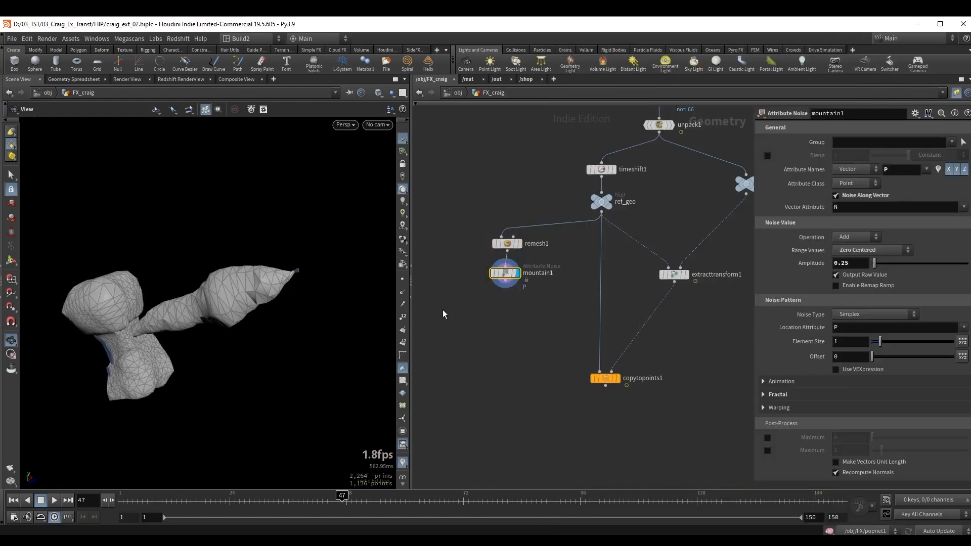
middle_drag(202, 300, 226, 281)
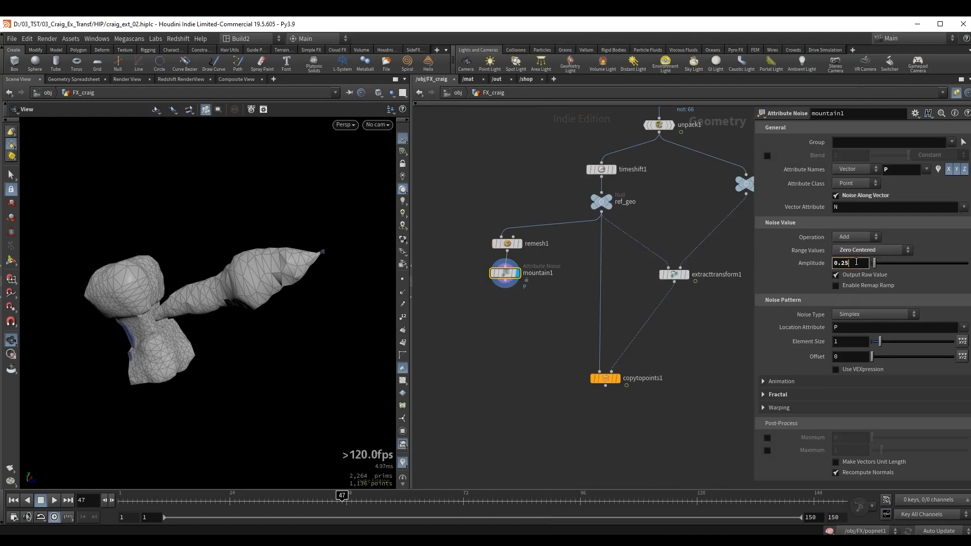
key(Return)
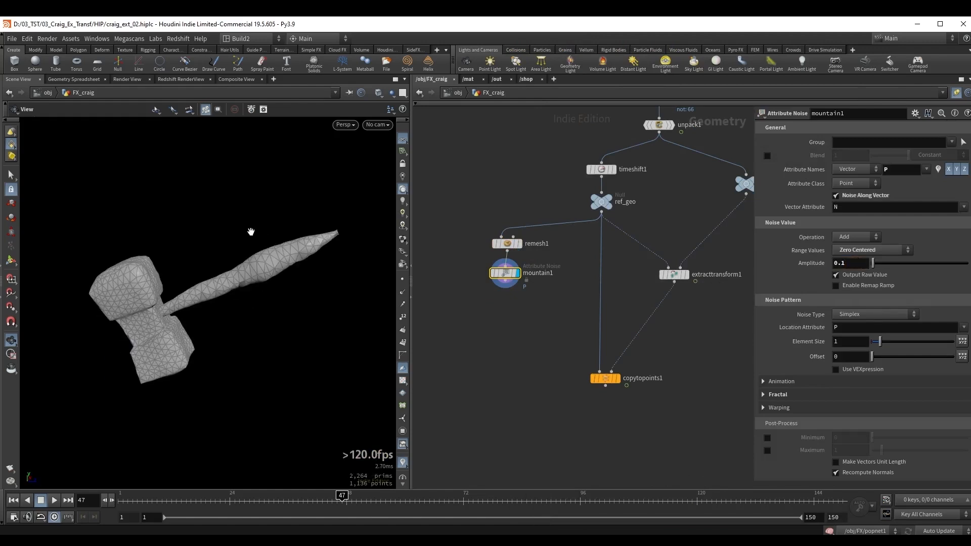
drag(263, 263, 260, 274)
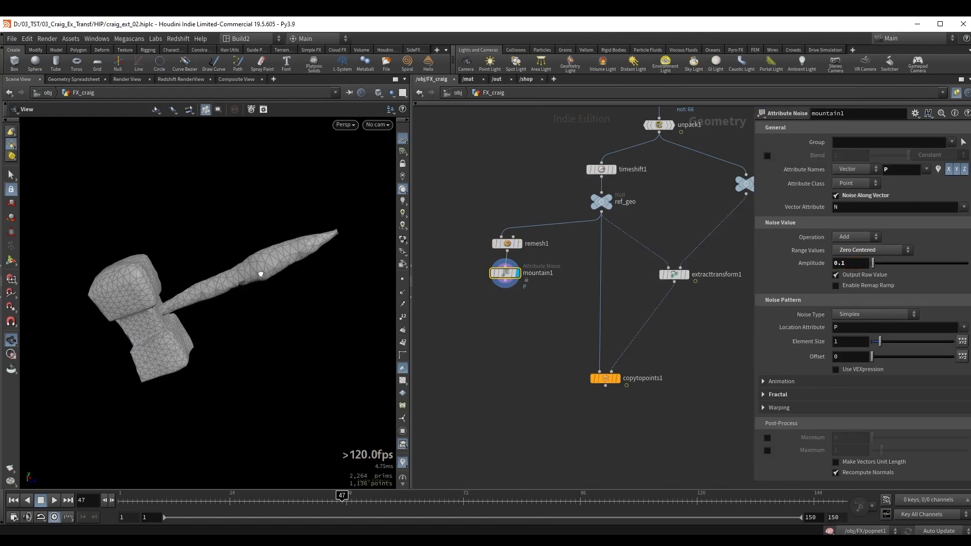
Set mountain1's Amplitude to 0.05 and Element Size to 0.25, and enable Animate Noise.
drag(880, 342, 878, 345)
click(861, 264)
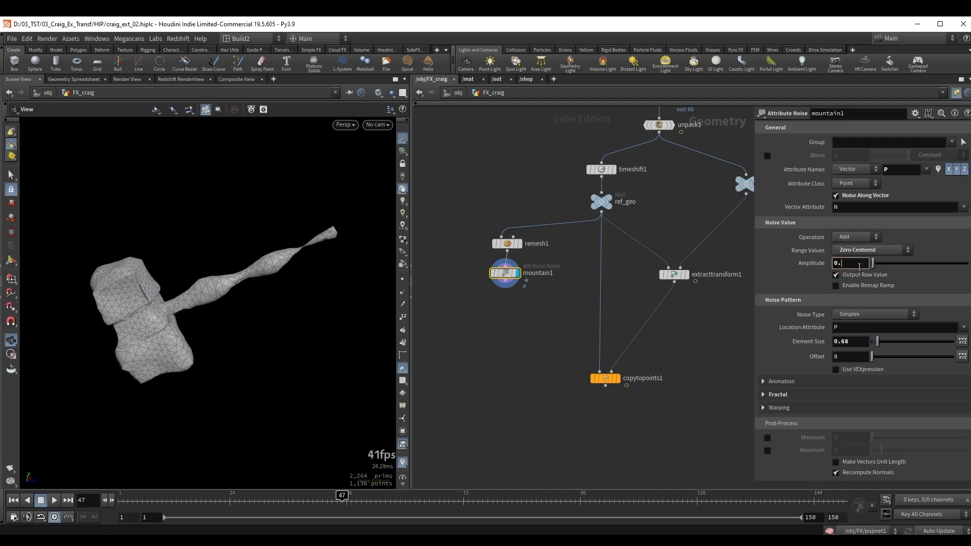
text(05)
key(Return)
drag(877, 342, 873, 343)
click(799, 383)
click(837, 396)
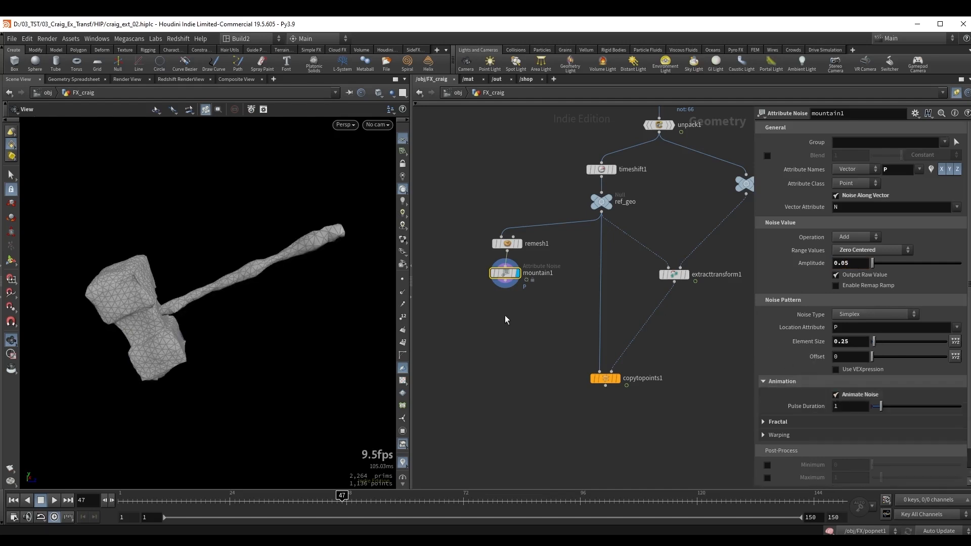
Hide the wireframe and play the timeline from frame 1 to check the animated noise, then return to the first frame.
middle_drag(506, 319, 514, 310)
key(ctrl+Up)
key(shift+w)
key(Up)
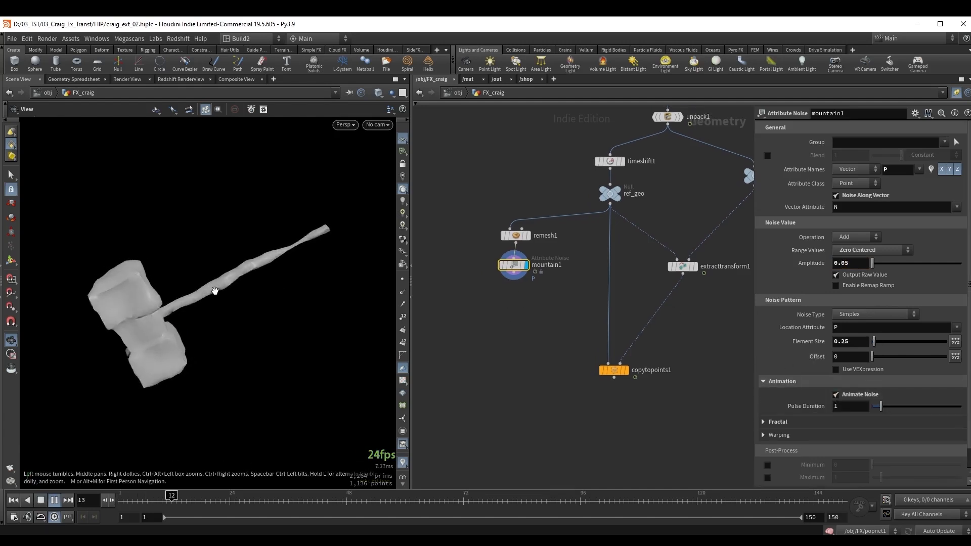
key(ctrl+Up)
middle_drag(524, 291, 505, 272)
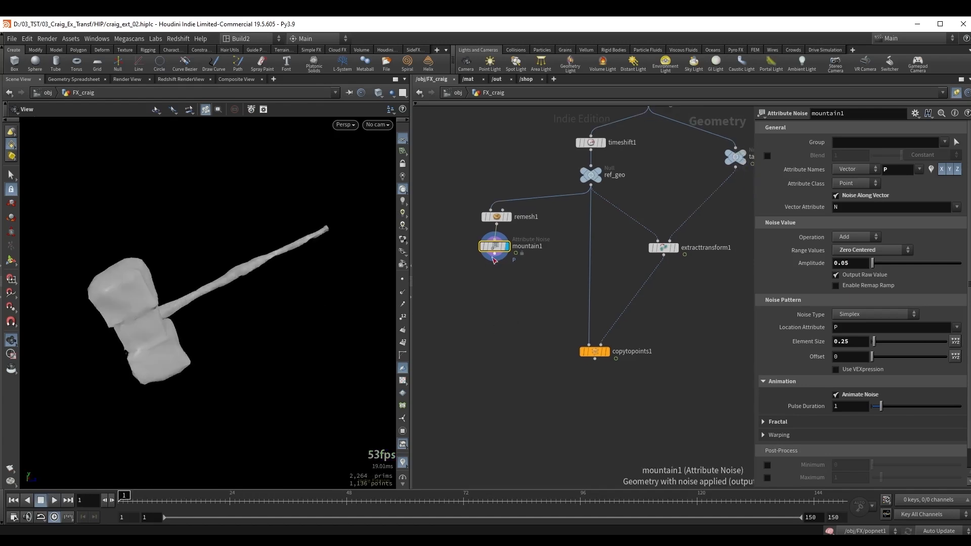
Connect mountain1 to the first input of copytopoints1 in place of ref_geo and display copytopoints1.
drag(495, 257, 589, 344)
drag(546, 370, 631, 335)
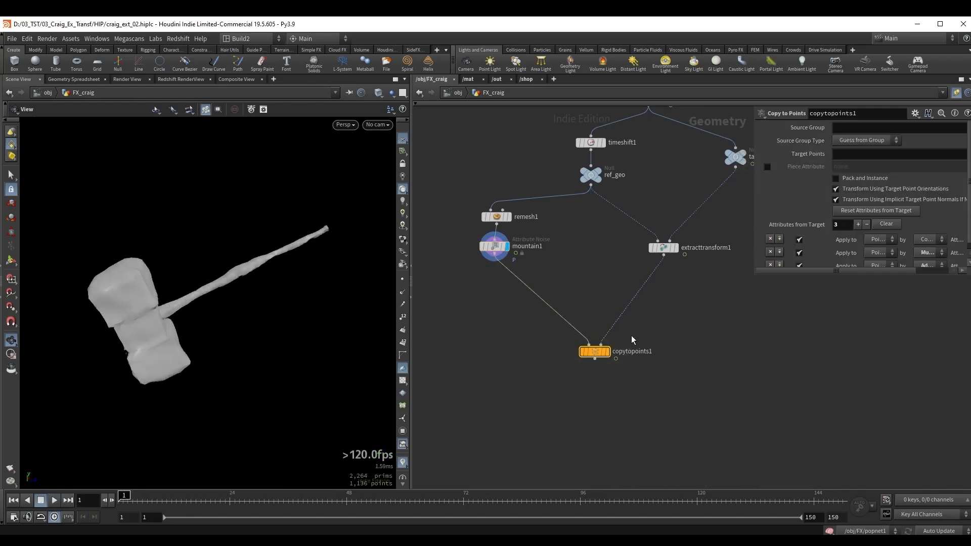
click(611, 352)
right_drag(236, 240, 154, 264)
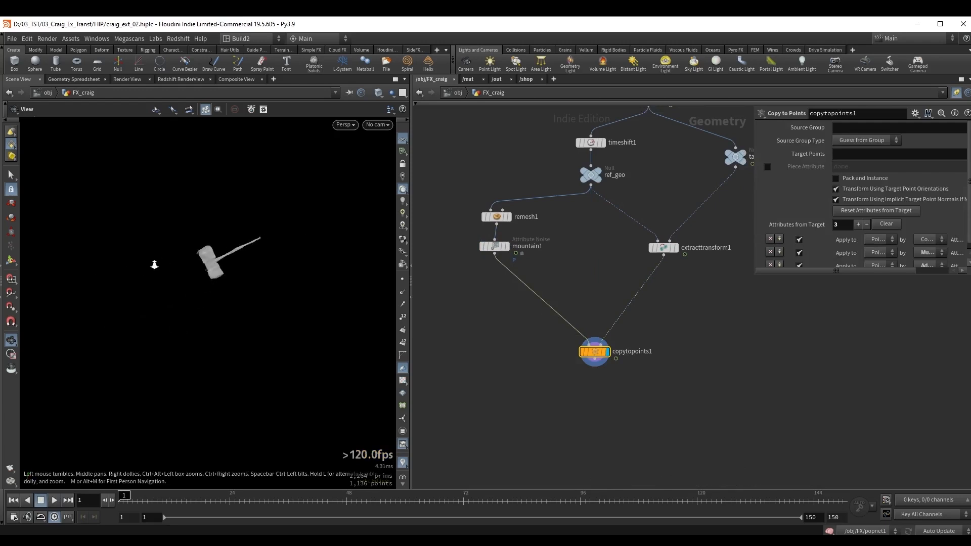
middle_drag(154, 264, 114, 292)
Move testgeometry_crag1 higher above blast1 and template it to overlay the original character.
middle_drag(736, 170, 692, 238)
middle_drag(723, 136, 637, 252)
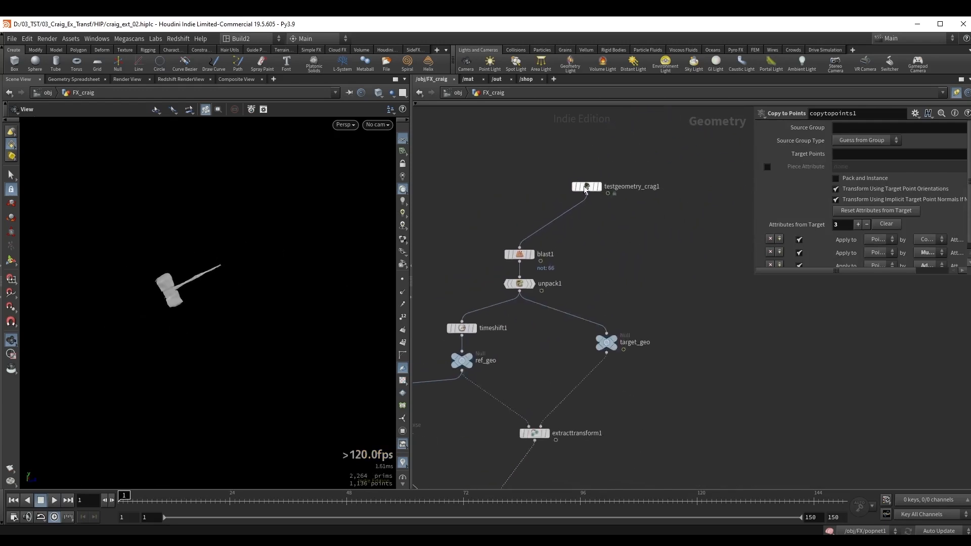
drag(587, 188, 617, 175)
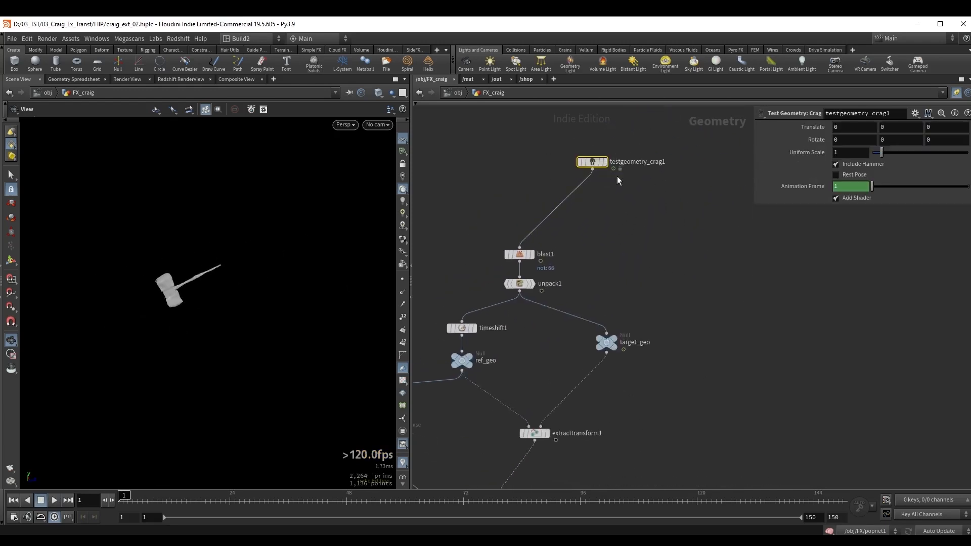
click(601, 162)
drag(197, 253, 232, 252)
right_drag(233, 252, 318, 250)
right_drag(190, 256, 177, 258)
Play the animation from several angles to compare the noisy hammer's motion with the templated character's hammer.
key(Up)
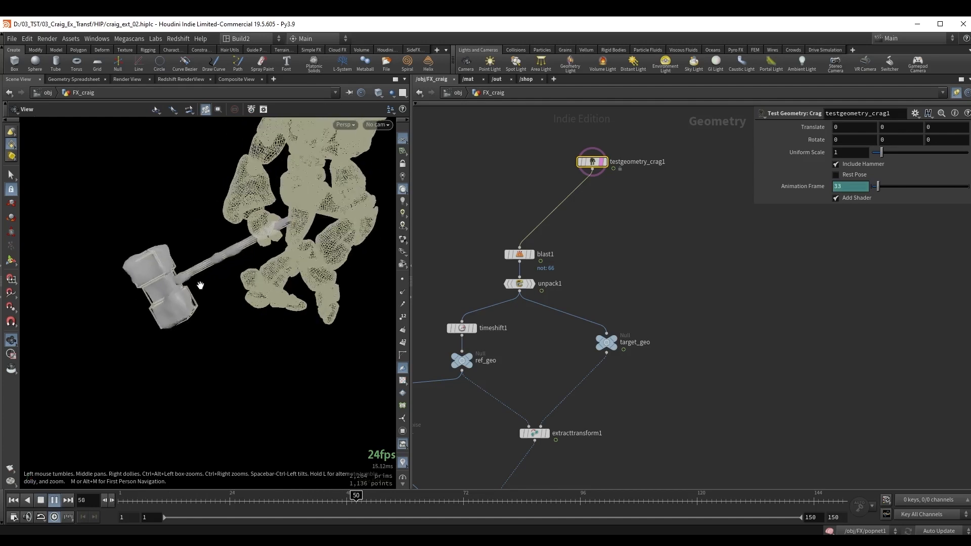
key(Up)
key(Up)
key(Up)
middle_drag(372, 256, 269, 281)
right_drag(284, 282, 272, 287)
drag(272, 287, 244, 280)
right_drag(245, 279, 256, 286)
key(Up)
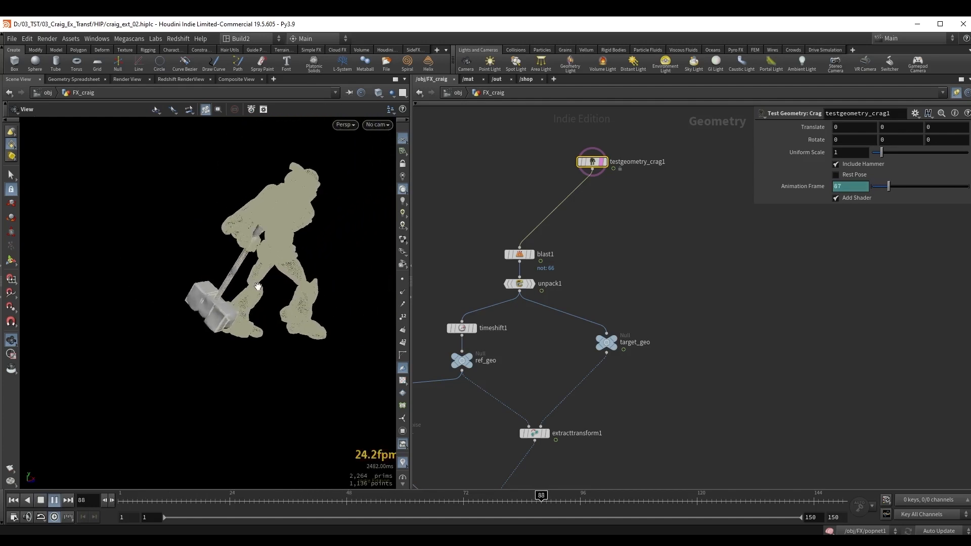
key(ctrl+Up)
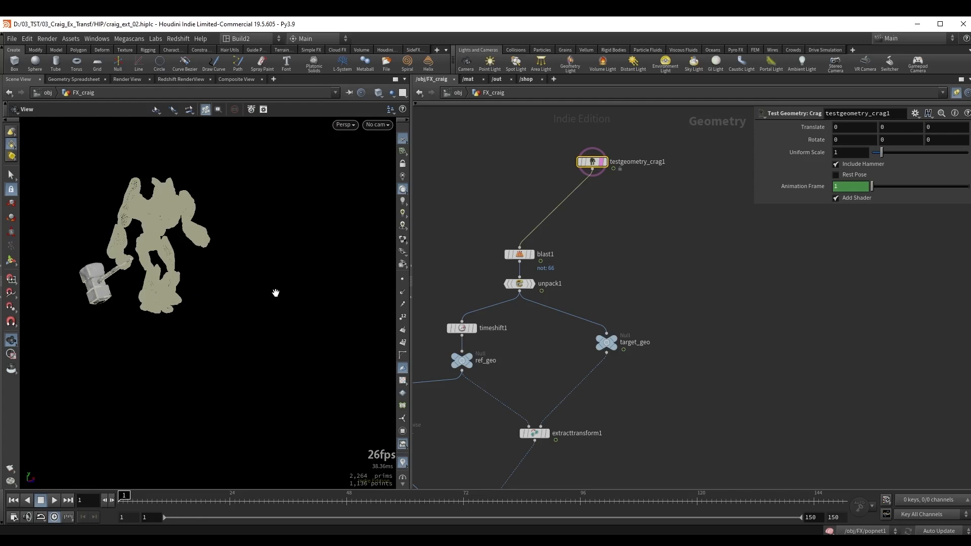
key(Up)
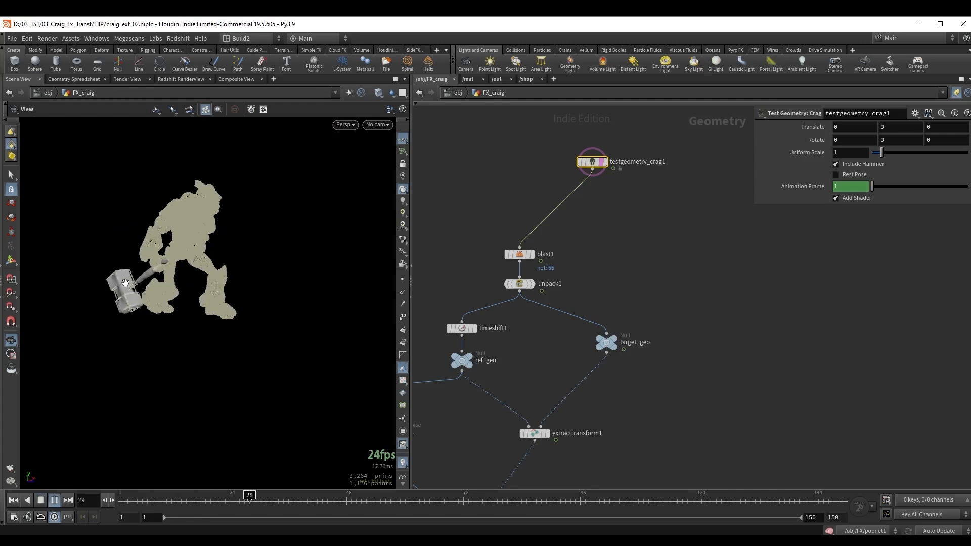
right_drag(125, 281, 180, 266)
key(Up)
drag(180, 267, 265, 254)
key(Up)
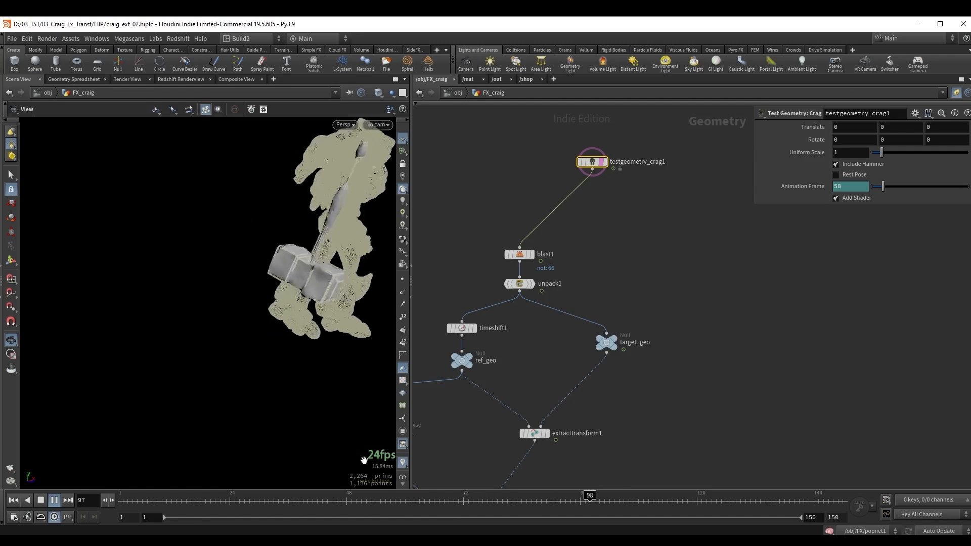
Set mountain1's Amplitude to 0.15 and play the animation to check the stronger deformation, then return to frame 1.
middle_drag(585, 419, 749, 285)
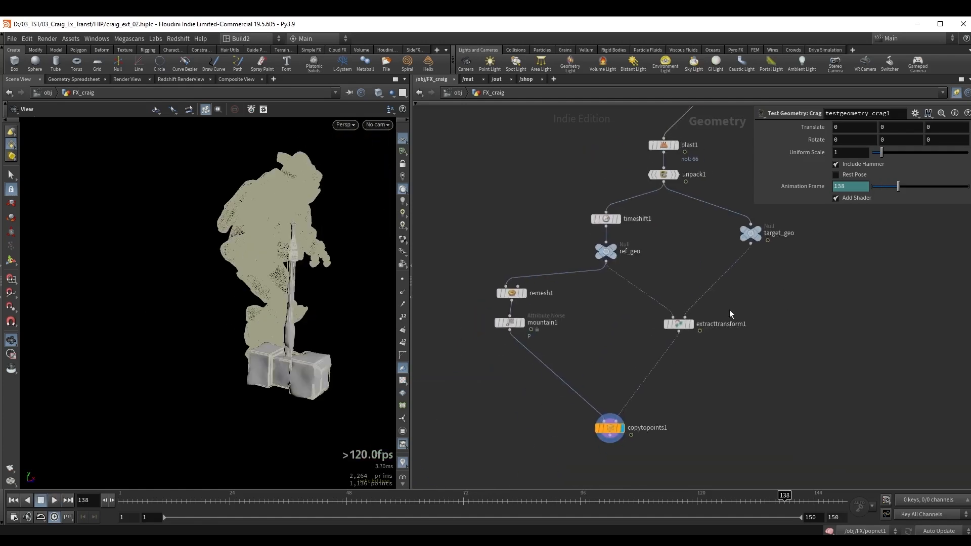
click(528, 294)
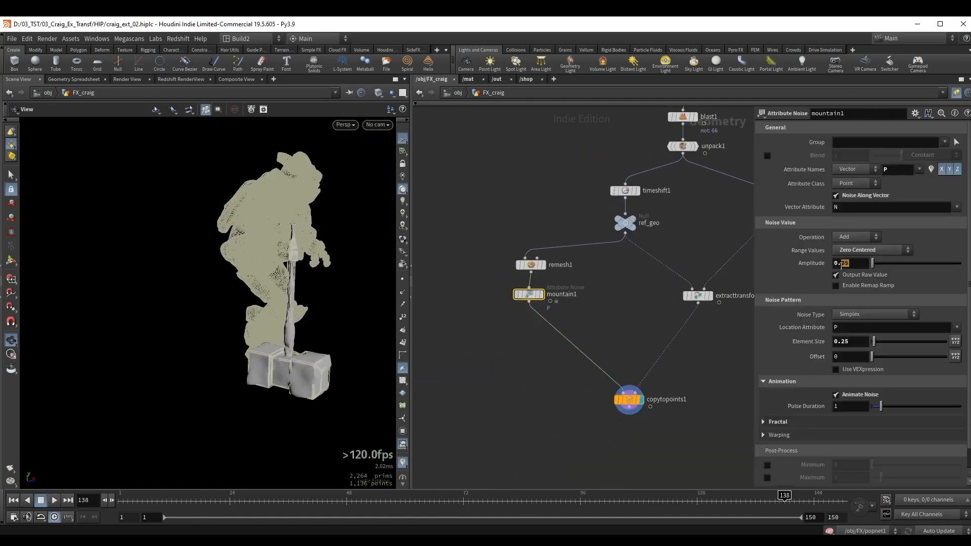
key(Return)
right_drag(273, 270, 248, 273)
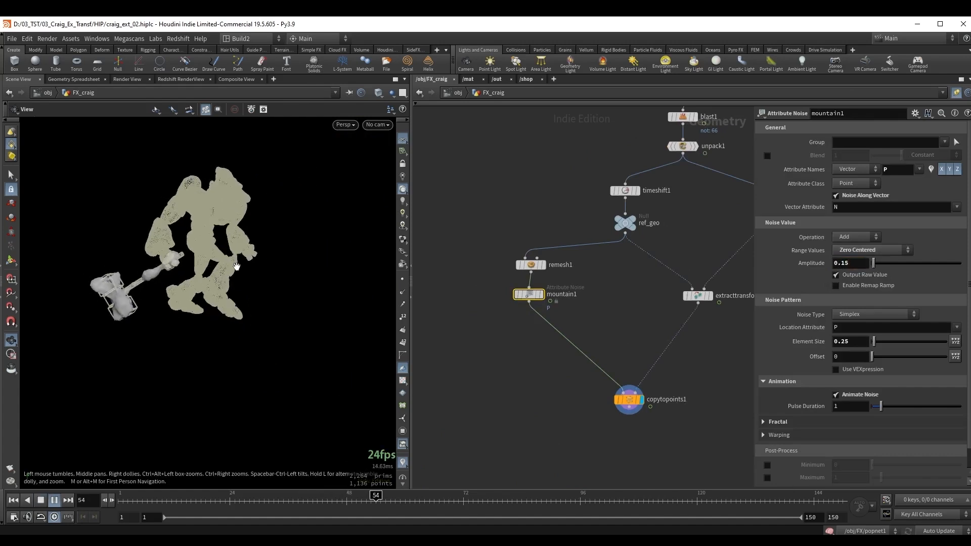
key(ctrl+Up)
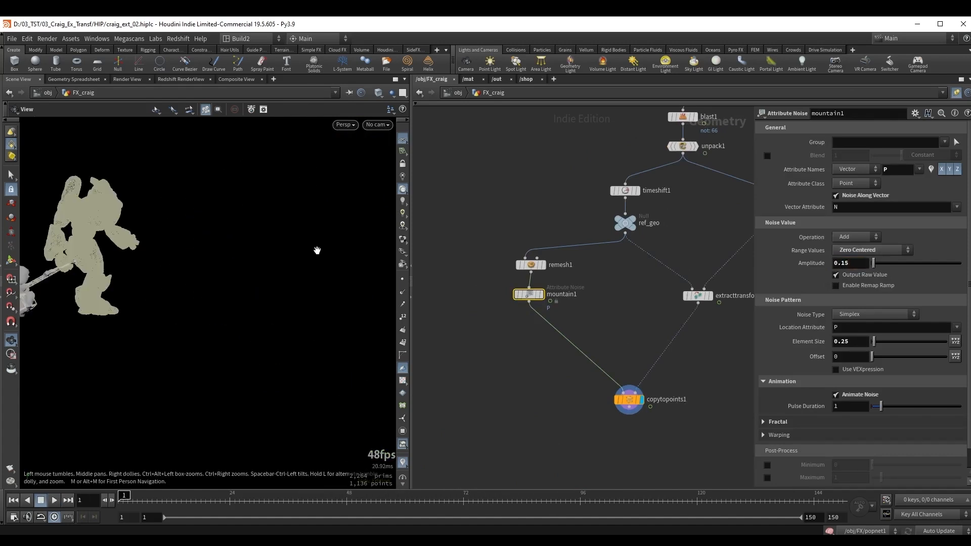
middle_drag(25, 283, 107, 292)
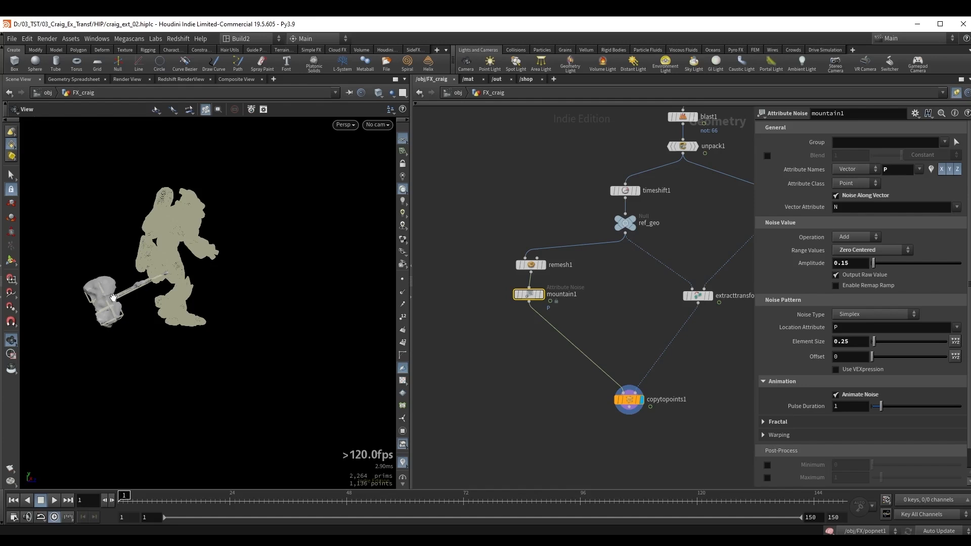
Replace remesh1 and mountain1 with a displayed POP Network fed by ref_geo, and set the viewport particle display to Pixels.
key(Delete)
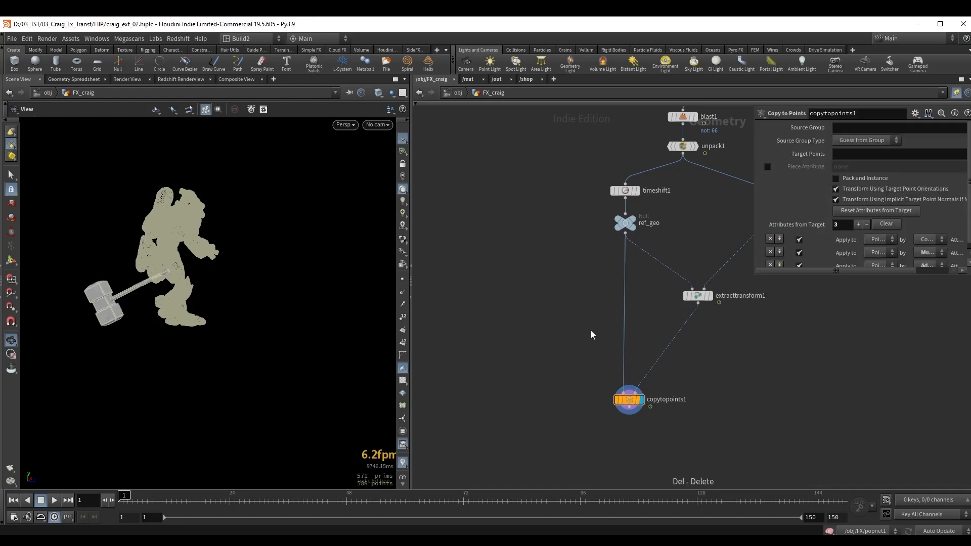
click(626, 233)
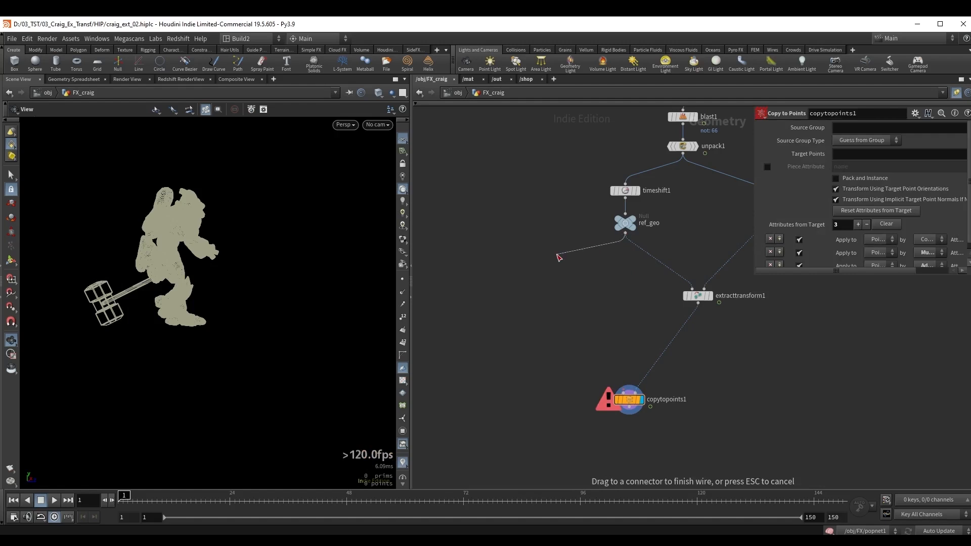
key(Tab)
text(pop)
key(Return)
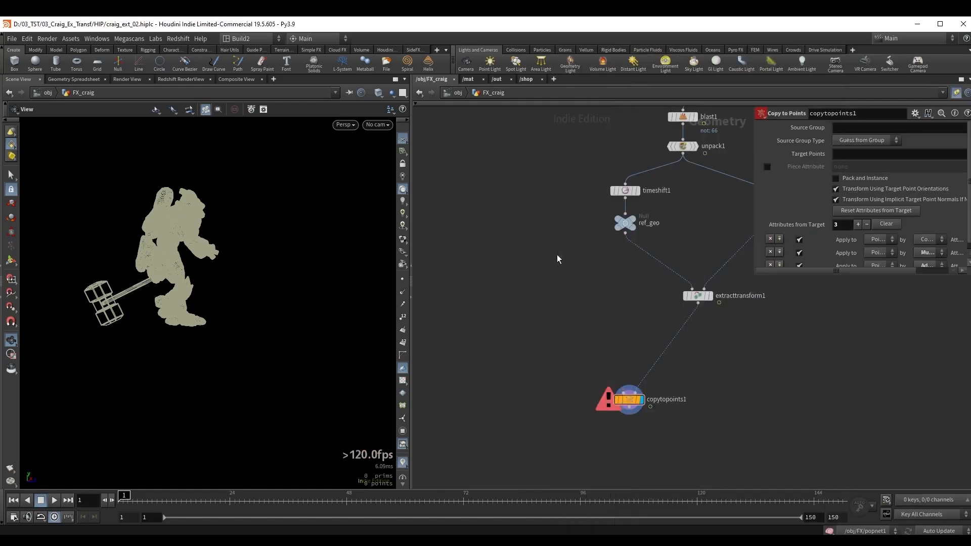
click(528, 259)
click(403, 240)
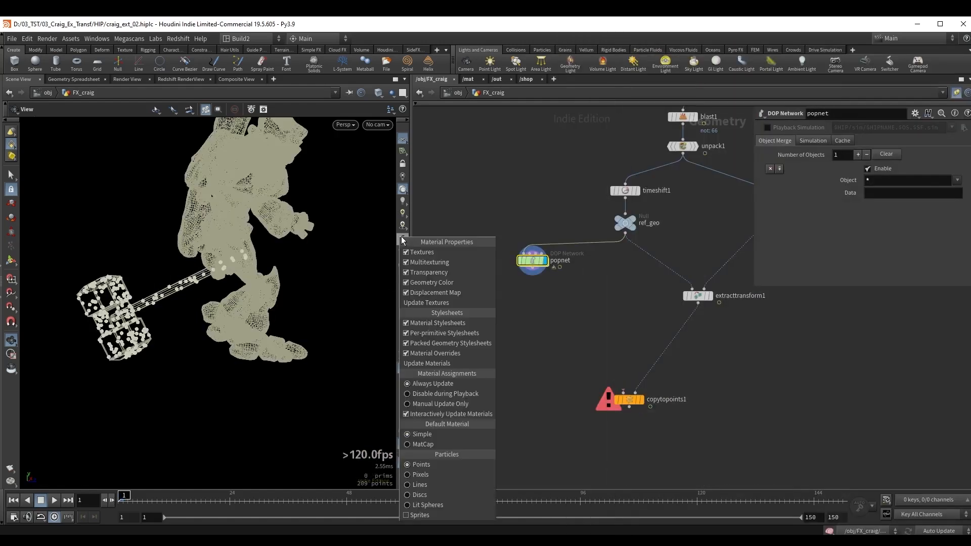
click(434, 473)
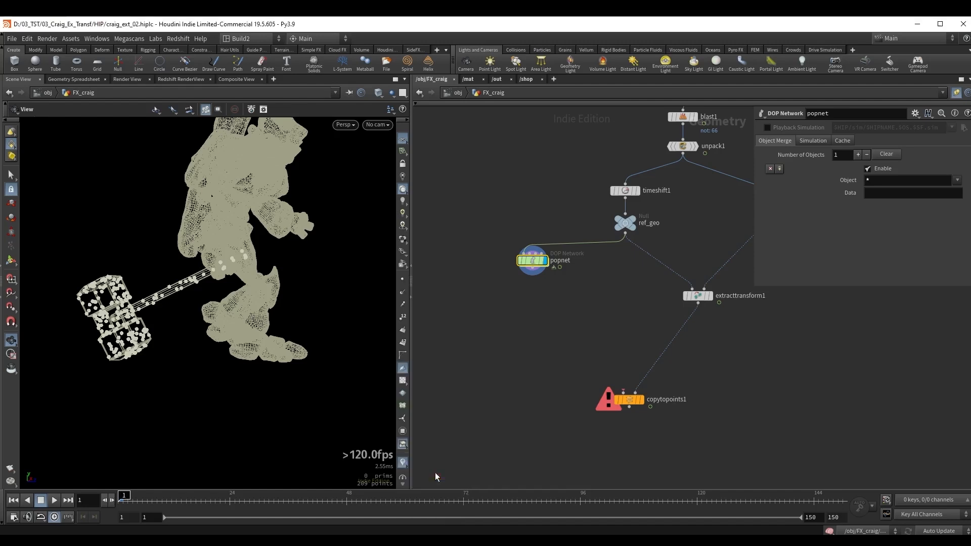
Inside popnet, set source_first_input's Const. Birth Rate to 50000 and Life Expectancy to 2.
double_click(528, 273)
drag(577, 348, 596, 186)
click(606, 191)
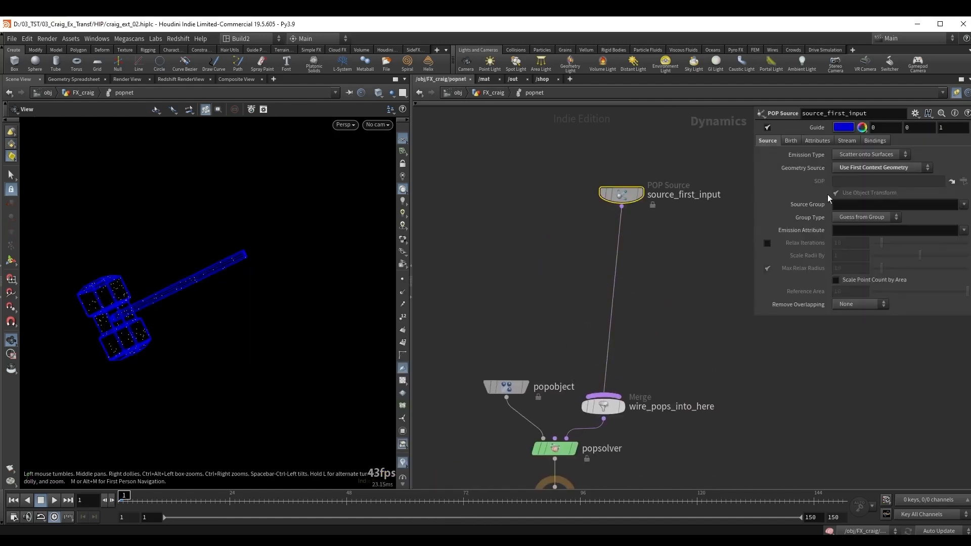
click(791, 141)
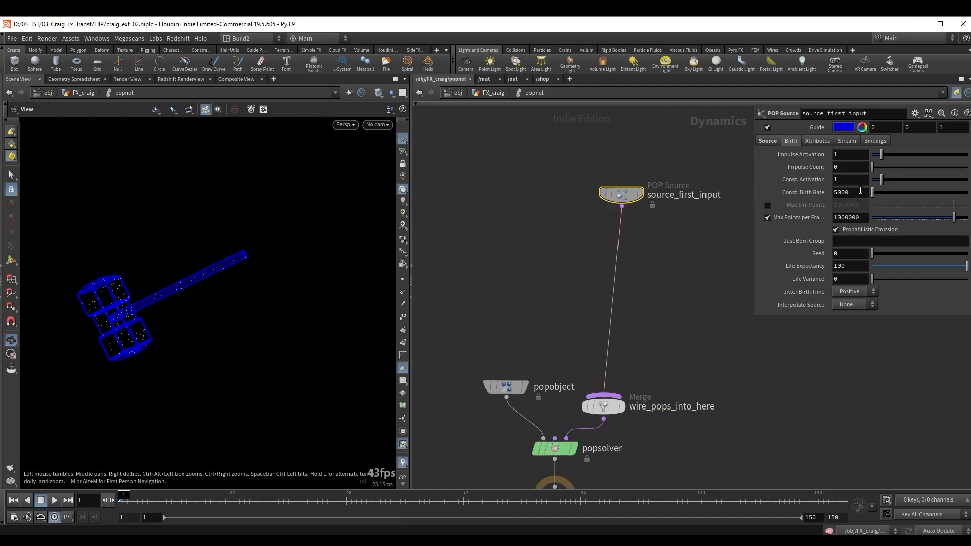
key(Return)
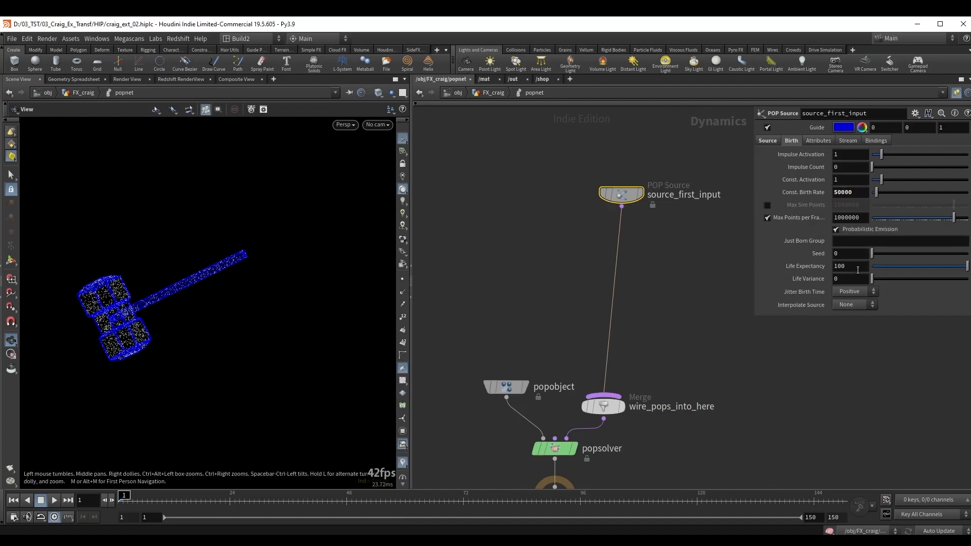
text(2)
key(Return)
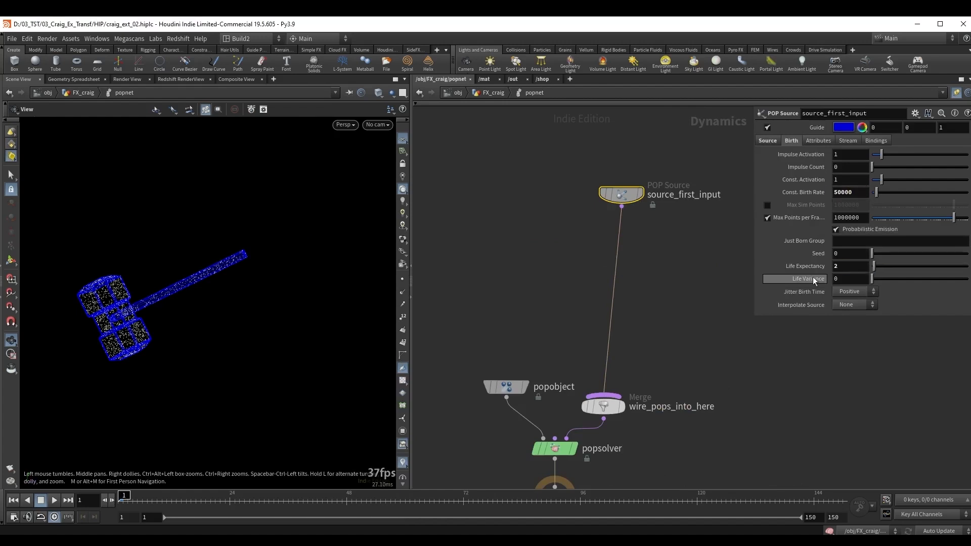
Insert a POP Wind between source_first_input and wire_pops_into_here and set its noise Amplitude to 1.
drag(621, 195, 616, 172)
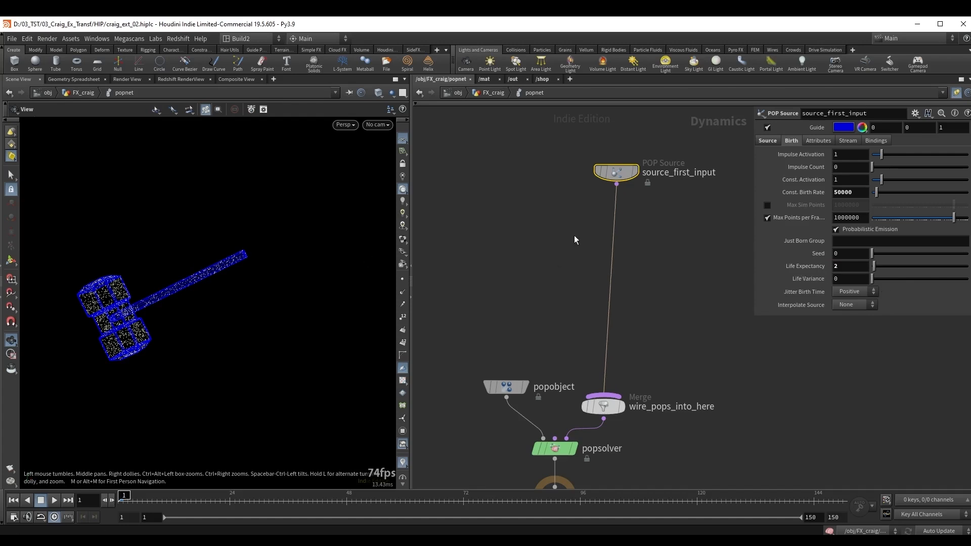
drag(634, 251, 634, 251)
key(Tab)
text(pop win)
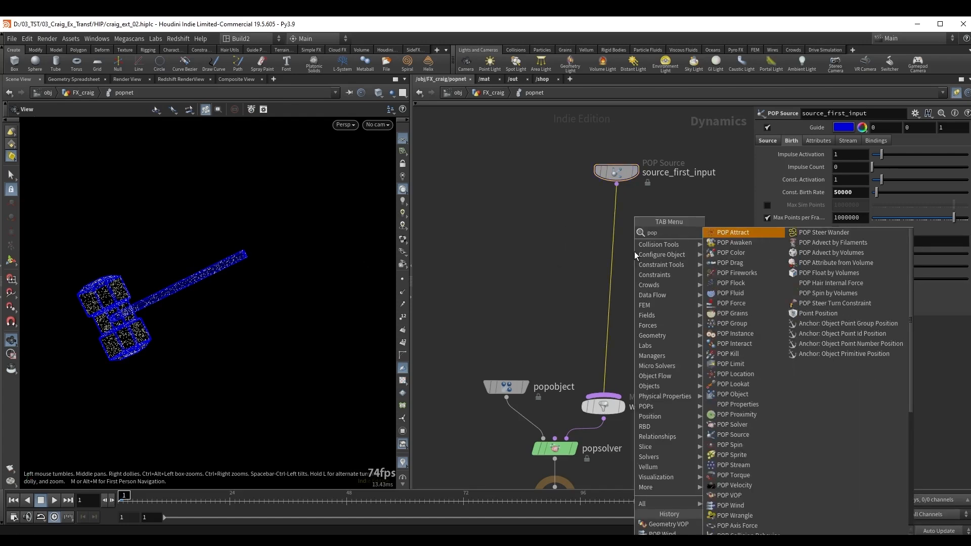
key(Return)
click(634, 250)
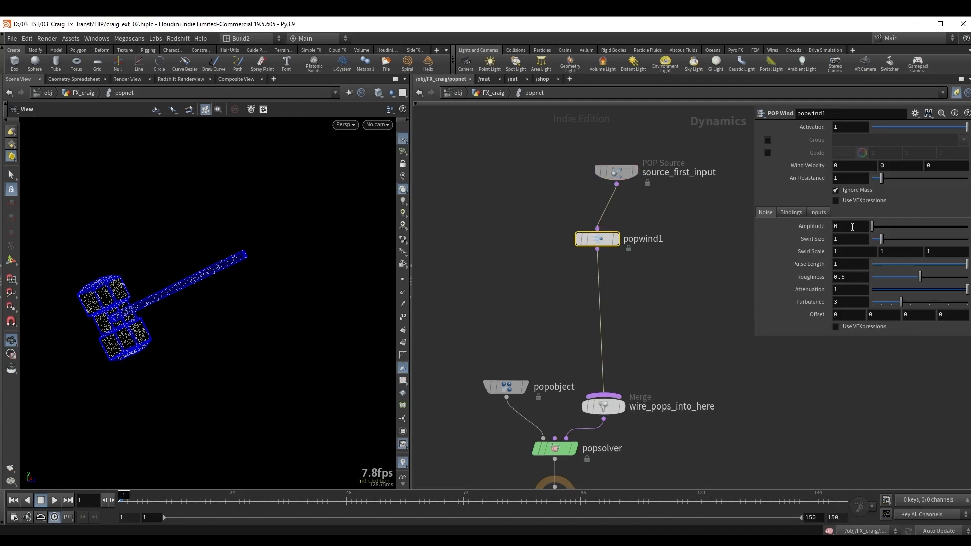
drag(852, 227, 821, 231)
text(1)
key(Return)
Insert a Geometry VOP between popwind1 and wire_pops_into_here.
drag(604, 291, 623, 295)
key(Tab)
text(ge v)
key(Return)
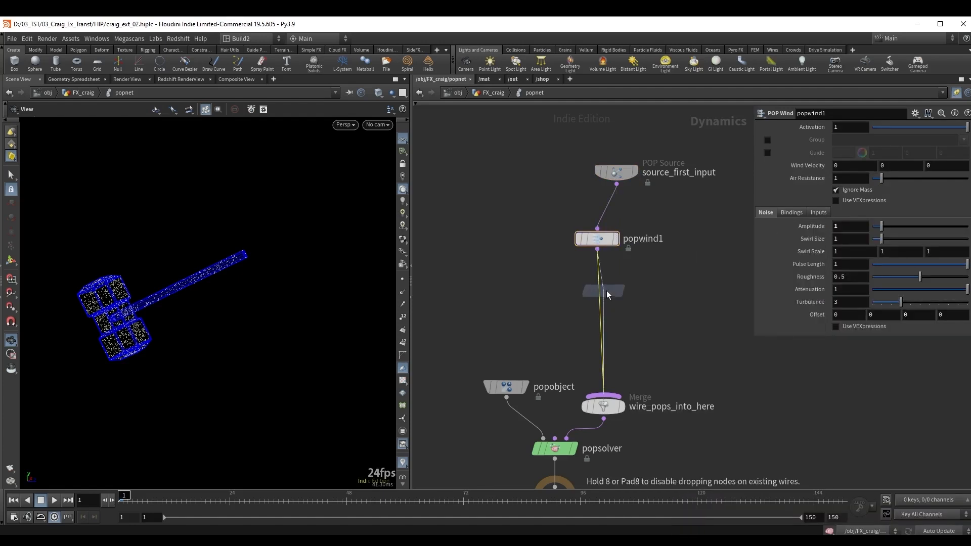
click(606, 291)
drag(118, 297, 132, 299)
right_drag(117, 301, 132, 297)
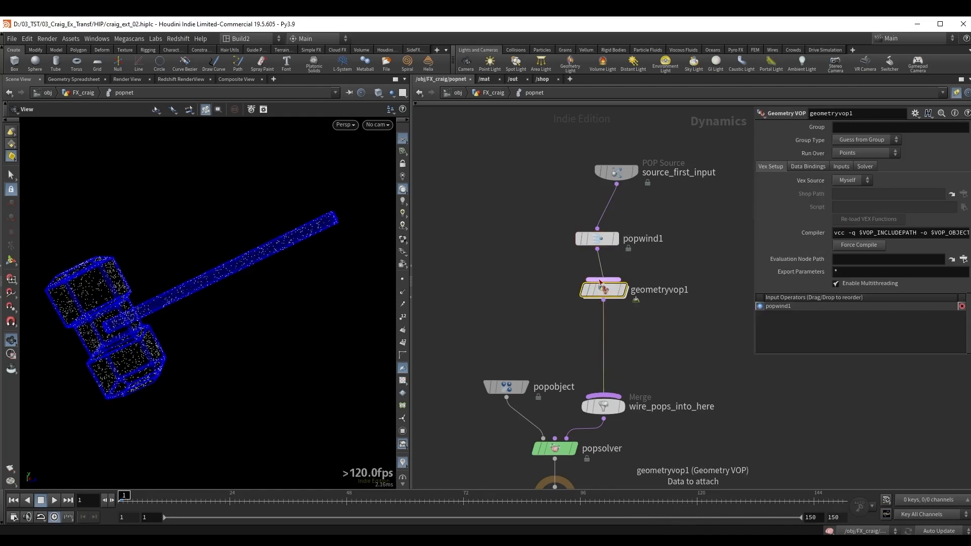
Set Input 1 of geometryvop1 to First Context Geometry.
drag(645, 307, 646, 309)
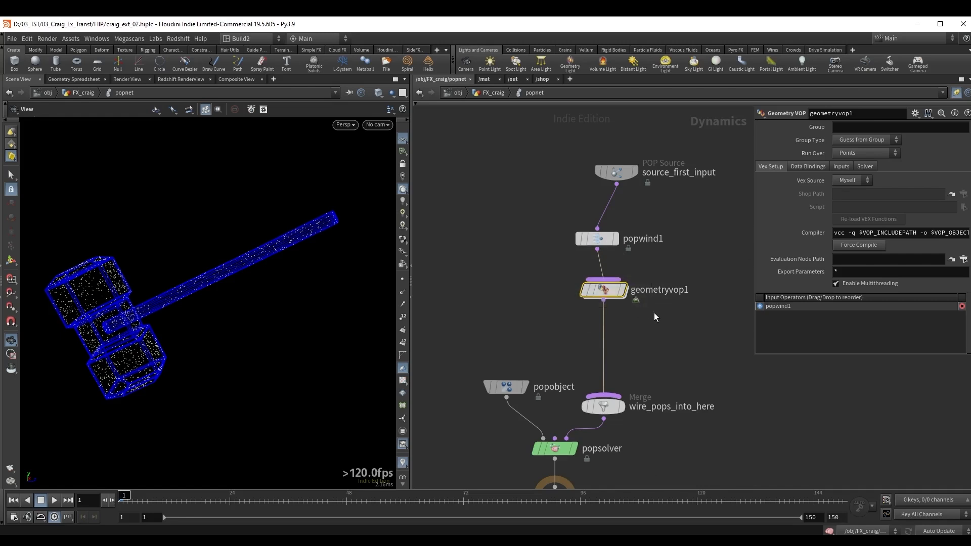
click(842, 167)
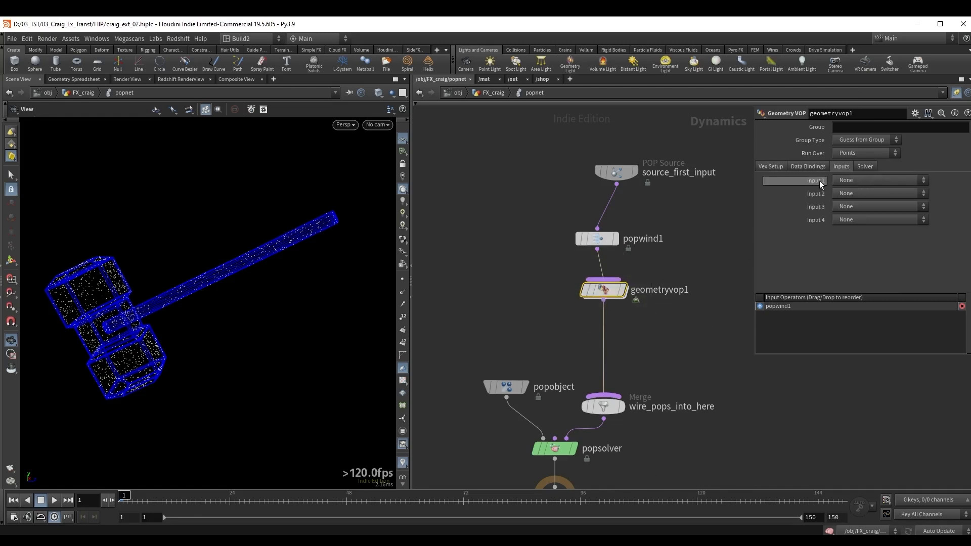
click(842, 180)
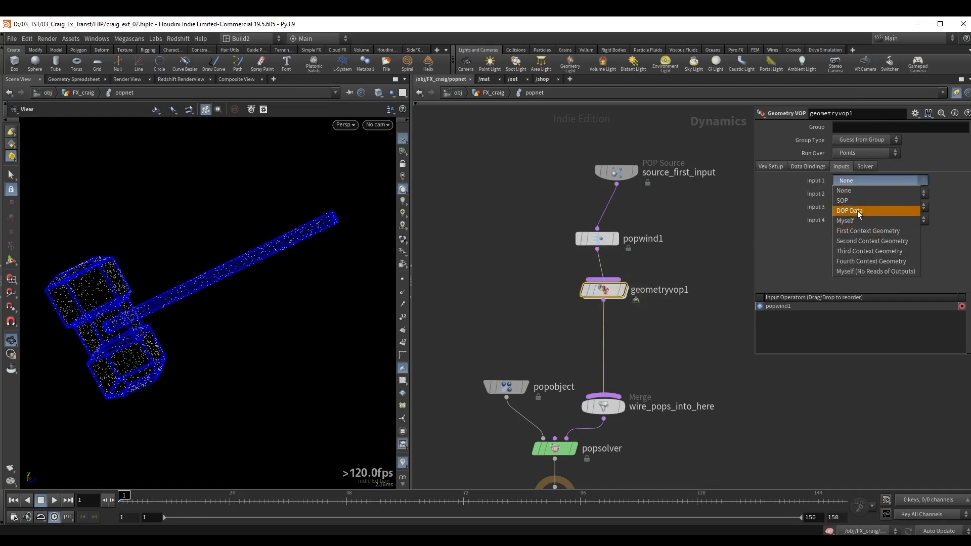
click(848, 233)
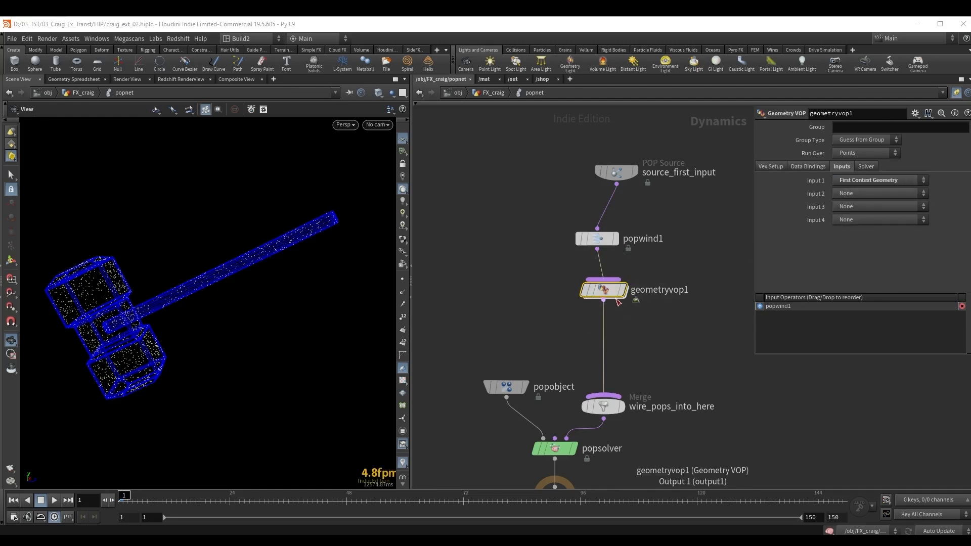
Inside geometryvop1, add a Minimum Position node with its input wired from OpInput1.
mouse_move(608, 294)
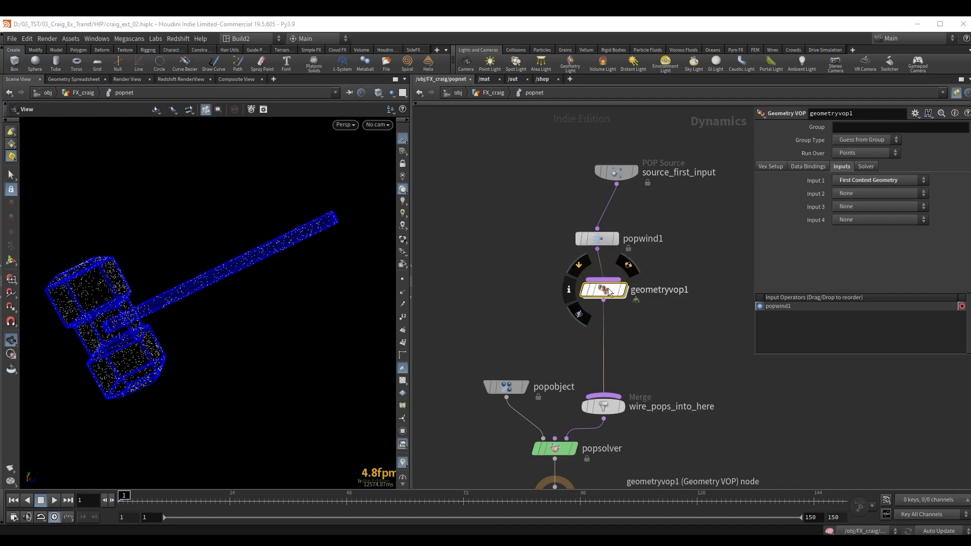
double_click(608, 291)
scroll(562, 364, up, 4)
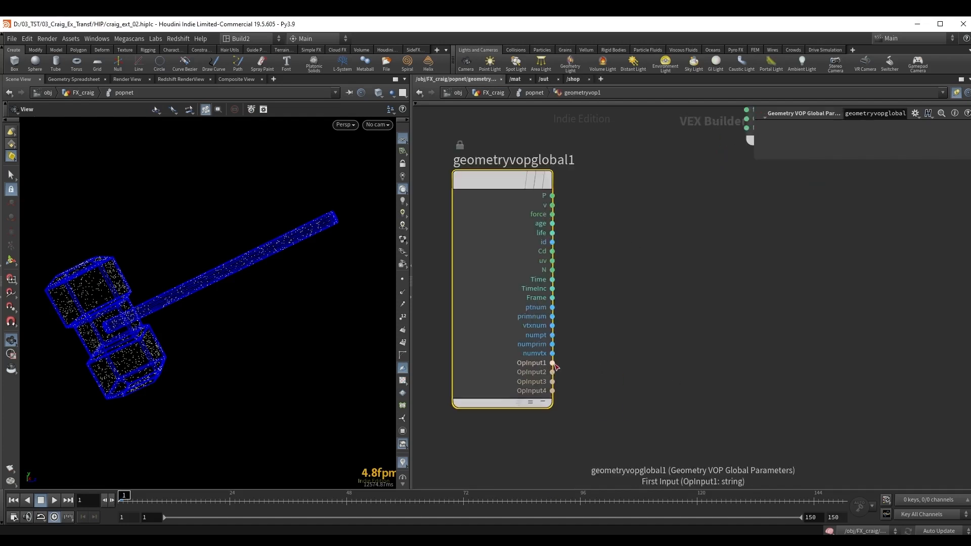
drag(553, 363, 587, 345)
text(min)
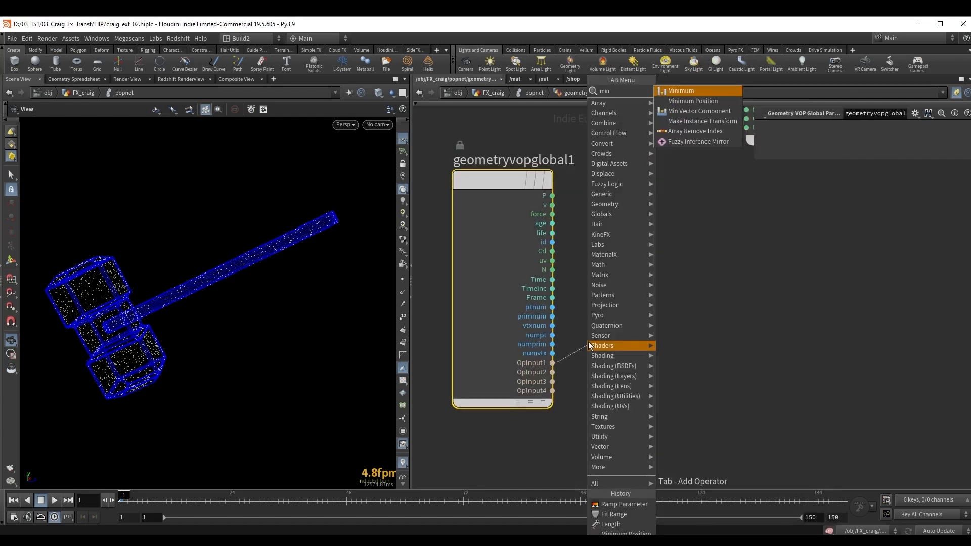
click(692, 101)
click(678, 338)
scroll(666, 253, down, 1)
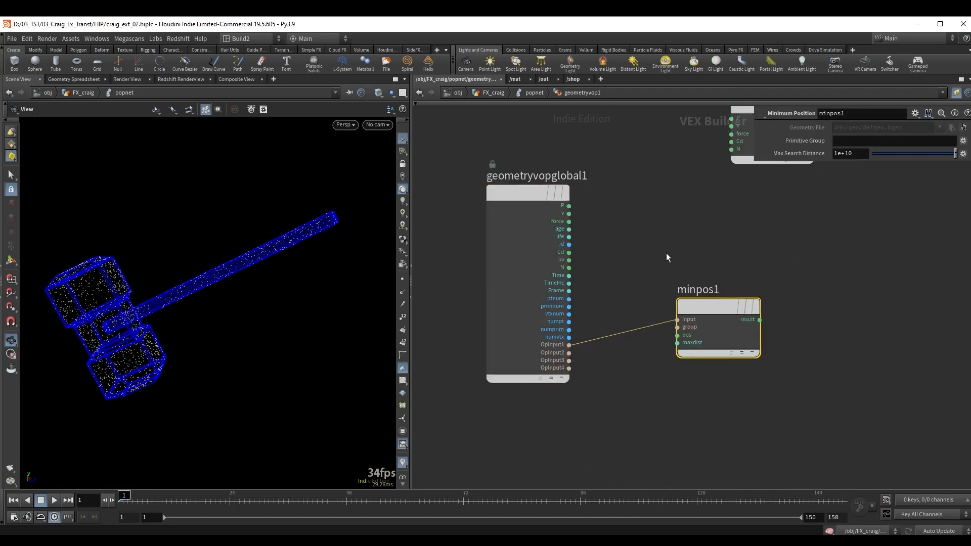
Wire P into minpos1's pos and its result into the output P, then play the particle simulation.
middle_drag(666, 253, 614, 271)
drag(517, 224, 626, 354)
middle_drag(730, 215, 678, 231)
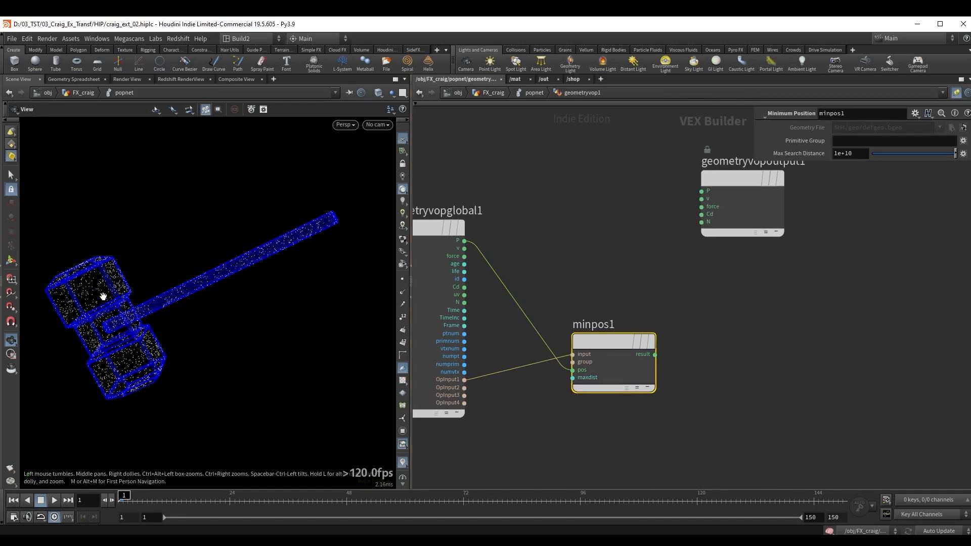
drag(655, 355, 701, 191)
key(Up)
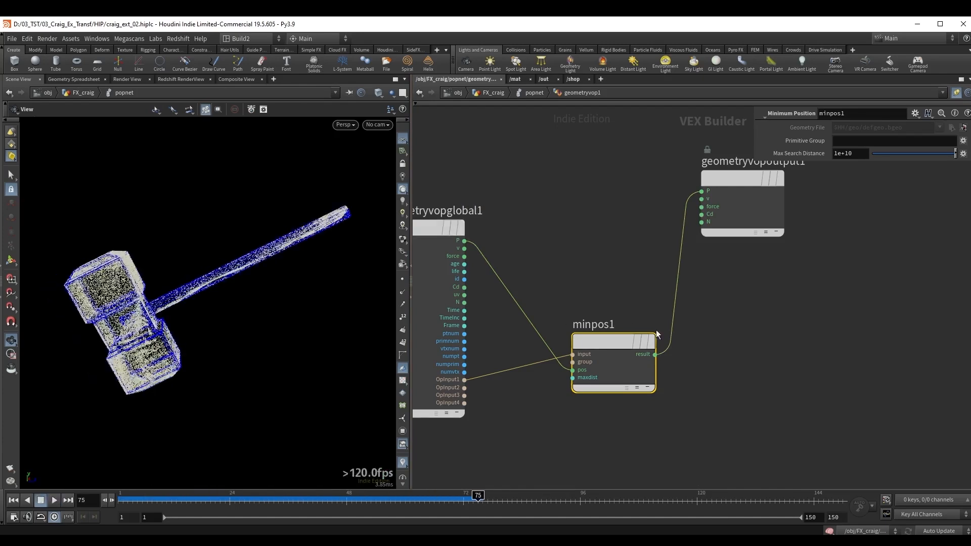
Go back up to popnet, set popwind1's Swirl Size to 0.5 and replay the simulation.
drag(693, 440, 558, 316)
drag(708, 423, 572, 317)
key(u)
click(596, 239)
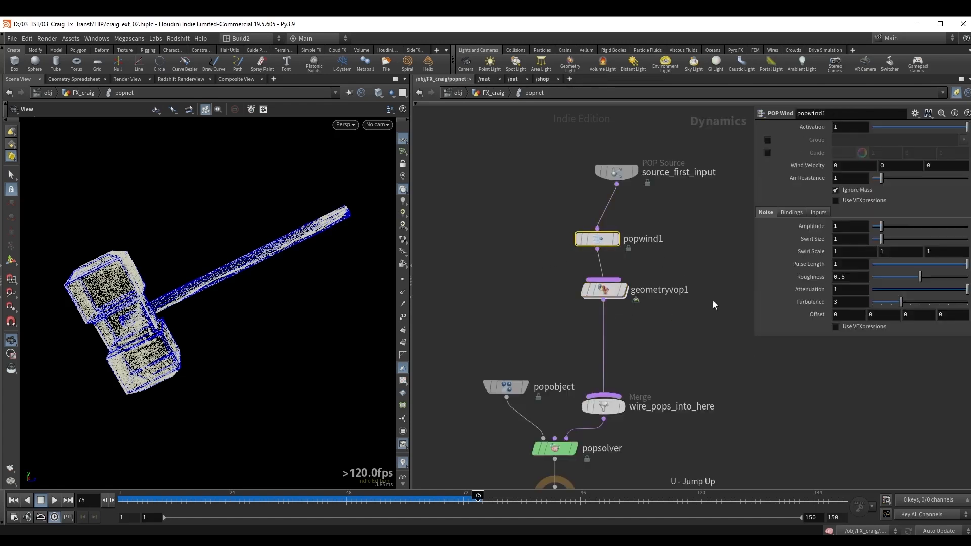
drag(878, 239, 841, 241)
key(Return)
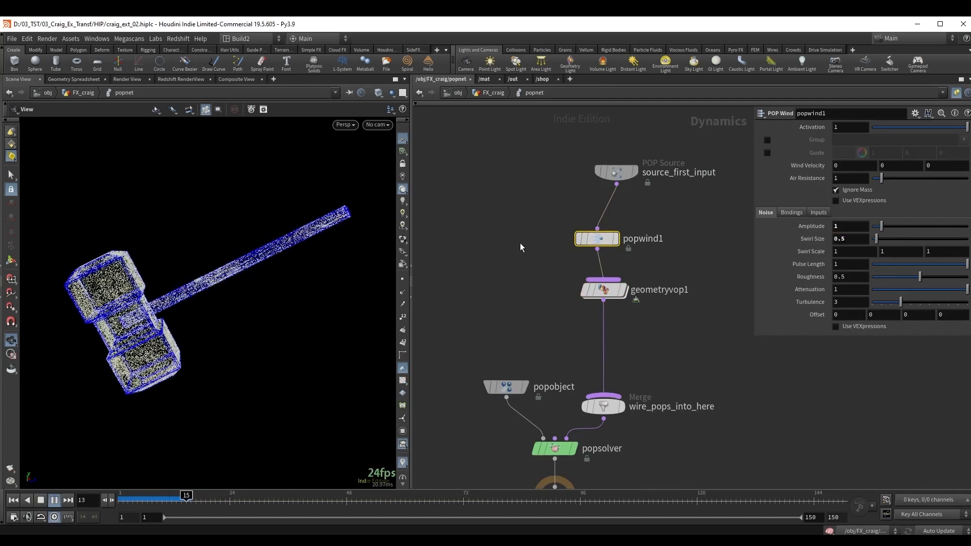
click(530, 227)
Return to the FX_craig network and append a displayed Attribute VOP below popnet.
key(u)
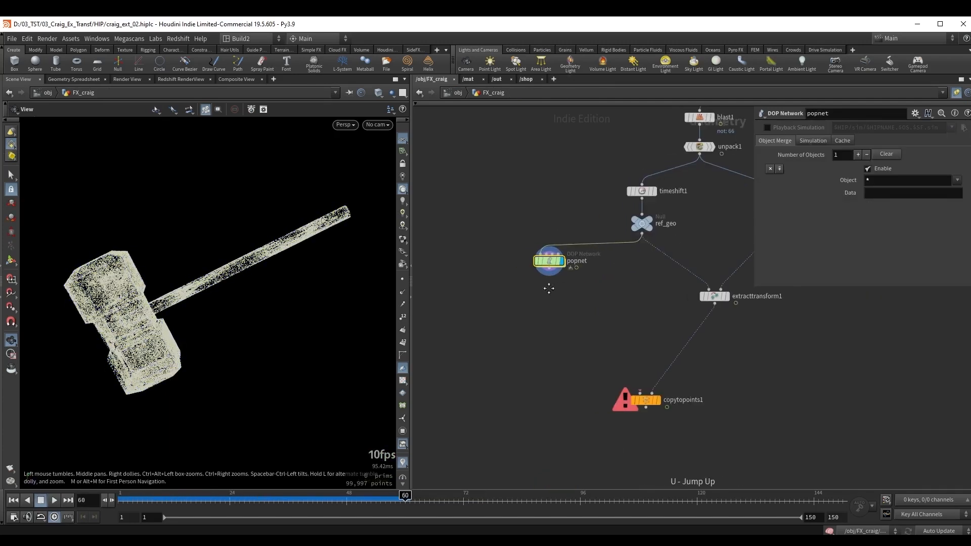
drag(152, 326, 163, 321)
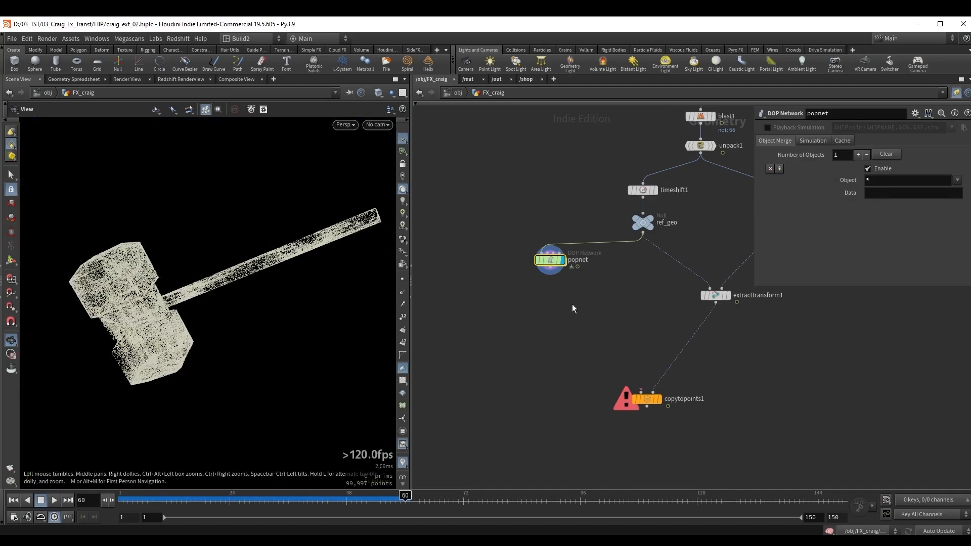
key(Tab)
text(av)
key(shift+Return)
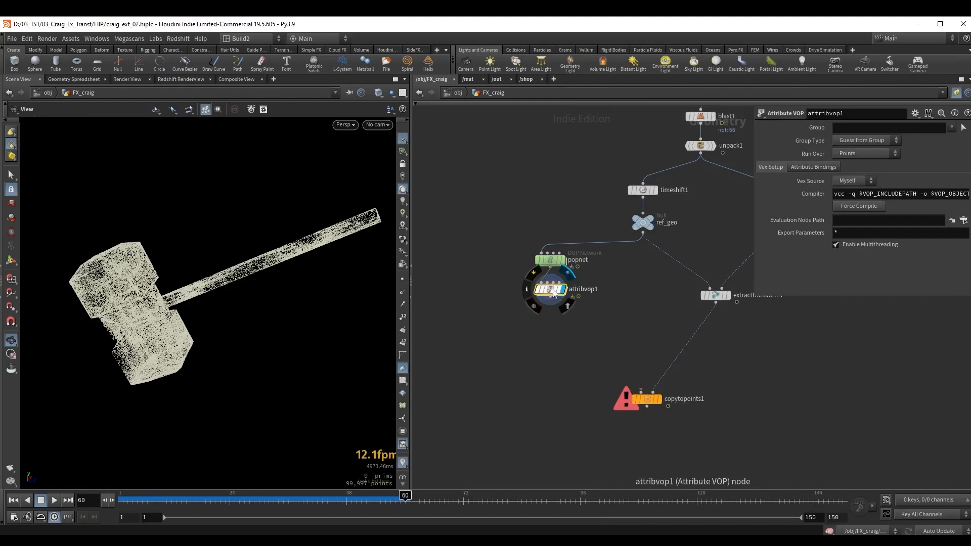
Inside attribvop1, feed the velocity v through a Length node into a Fit Range node.
double_click(552, 290)
click(630, 277)
key(Tab)
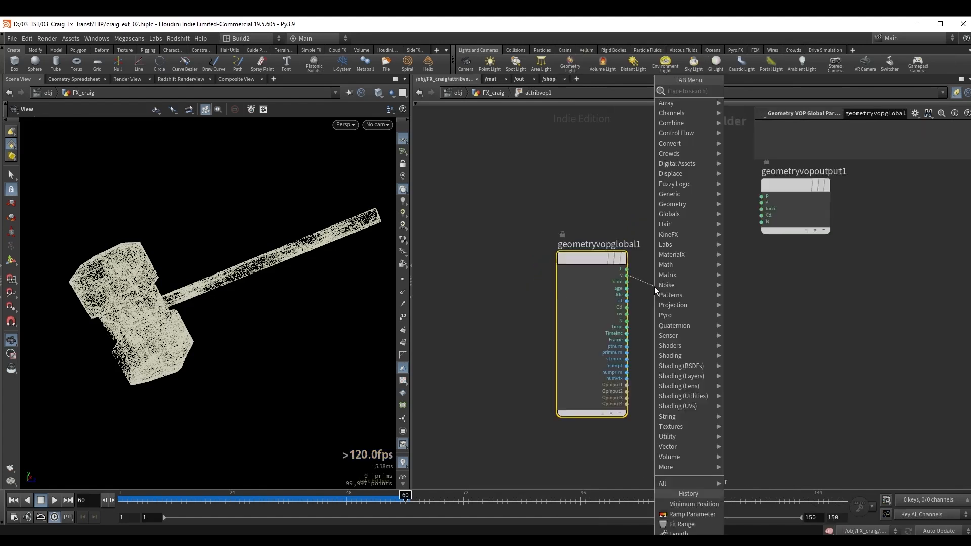
text(len)
key(Return)
key(Tab)
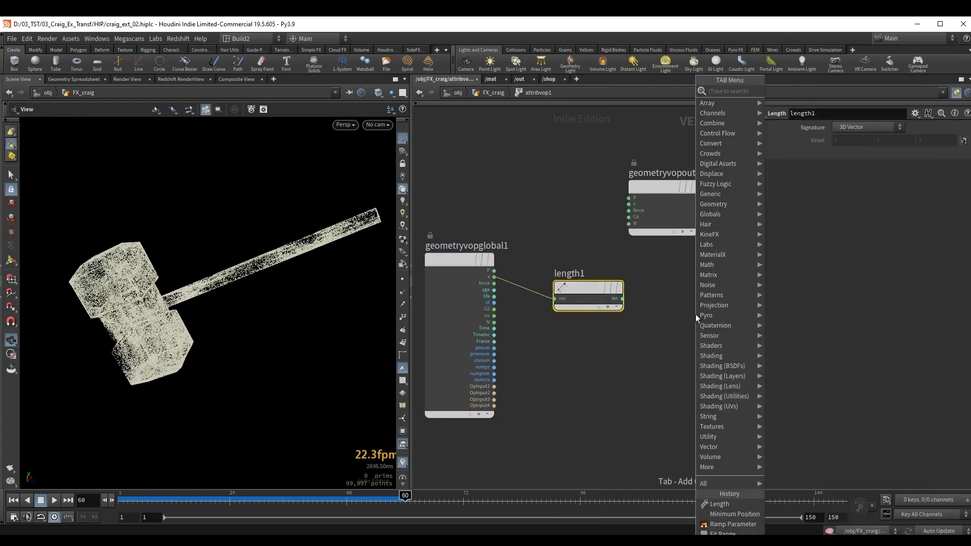
text(fit)
key(Return)
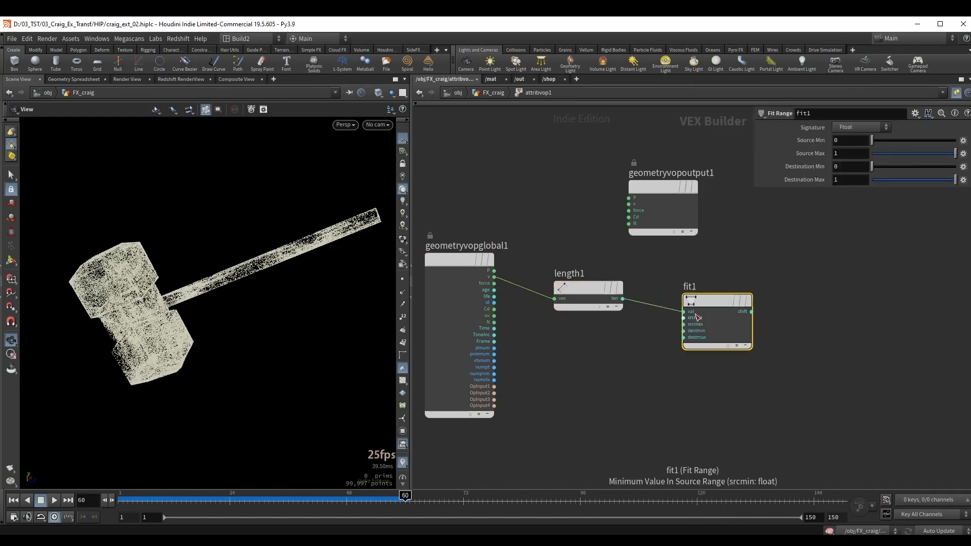
middle_drag(733, 320, 653, 332)
Add a Ramp Parameter node driven by fit1's shift output, keeping the RGB Color Ramp type.
click(626, 331)
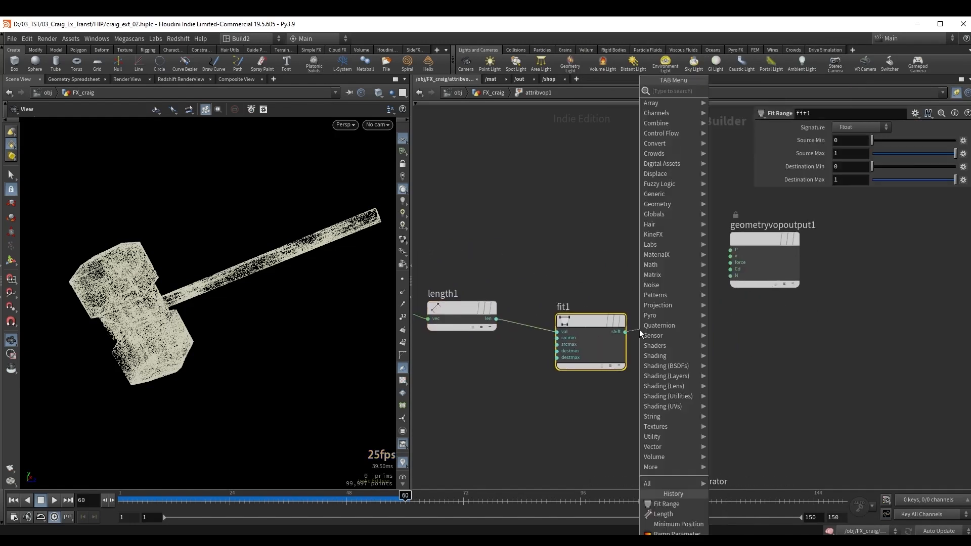
key(Tab)
text(ram)
key(Down)
key(Return)
drag(678, 324, 701, 319)
middle_drag(655, 266, 512, 258)
drag(623, 248, 643, 255)
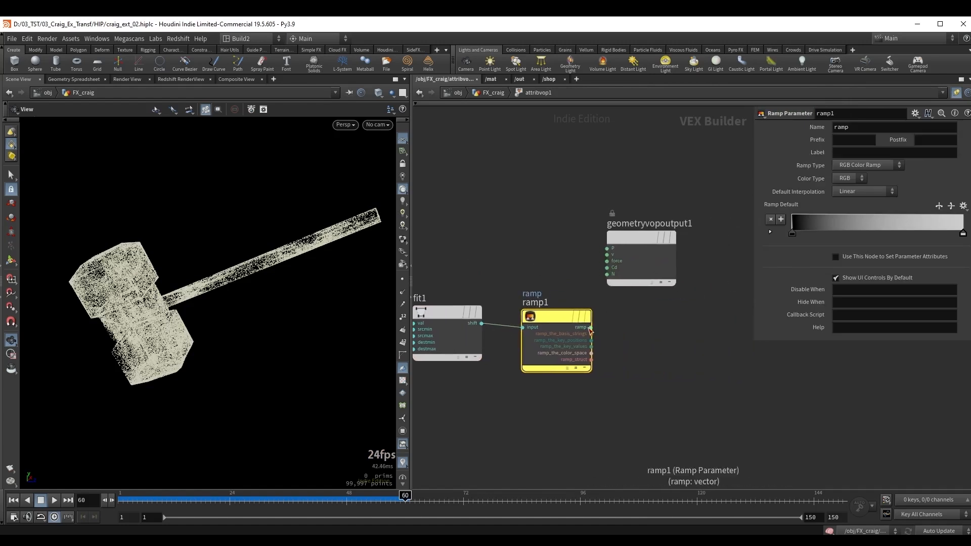
Connect ramp1's ramp output to Cd on geometryvopoutput1 and select fit1.
drag(590, 327, 606, 268)
middle_drag(504, 254, 623, 247)
scroll(570, 299, up, 3)
click(567, 303)
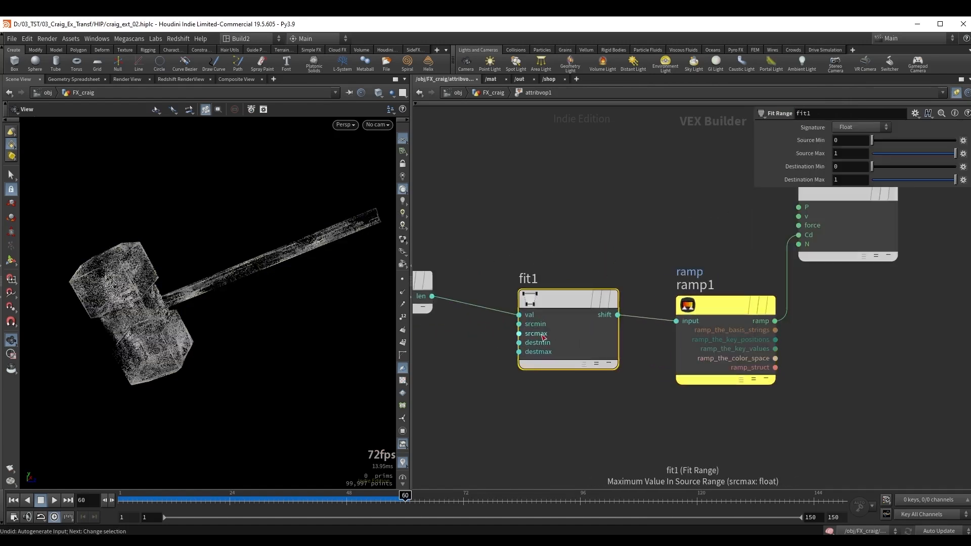
Promote fit1's source maximum to a parameter and return to the FX_craig network.
right_click(540, 333)
click(549, 339)
key(ctrl+z)
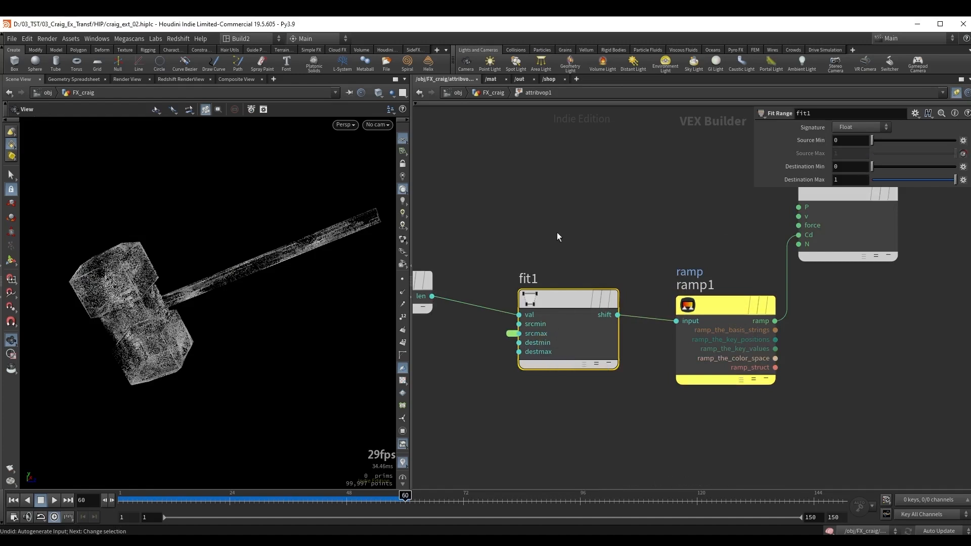
key(u)
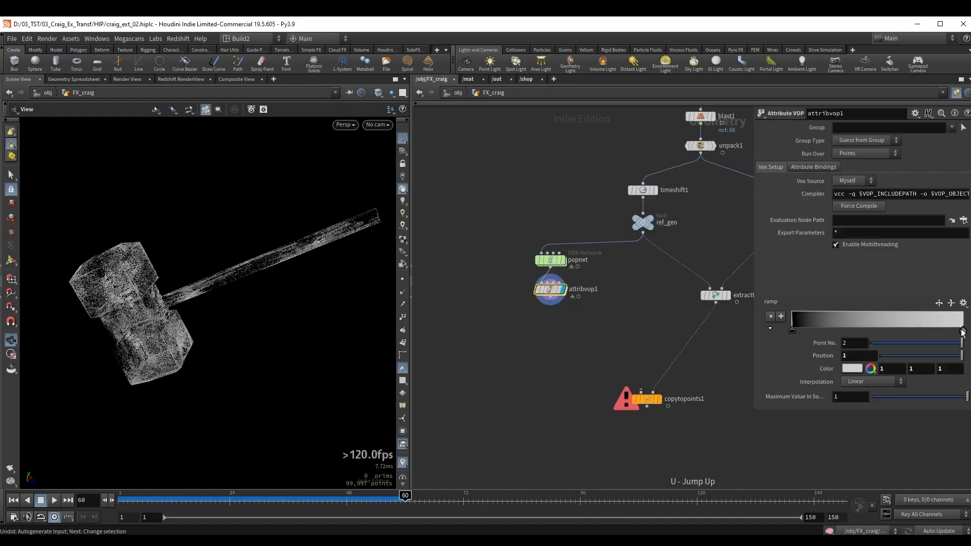
Set the end point of attribvop1's color ramp to blue, with RGB 0.106, 0.4487, 1.
double_click(962, 331)
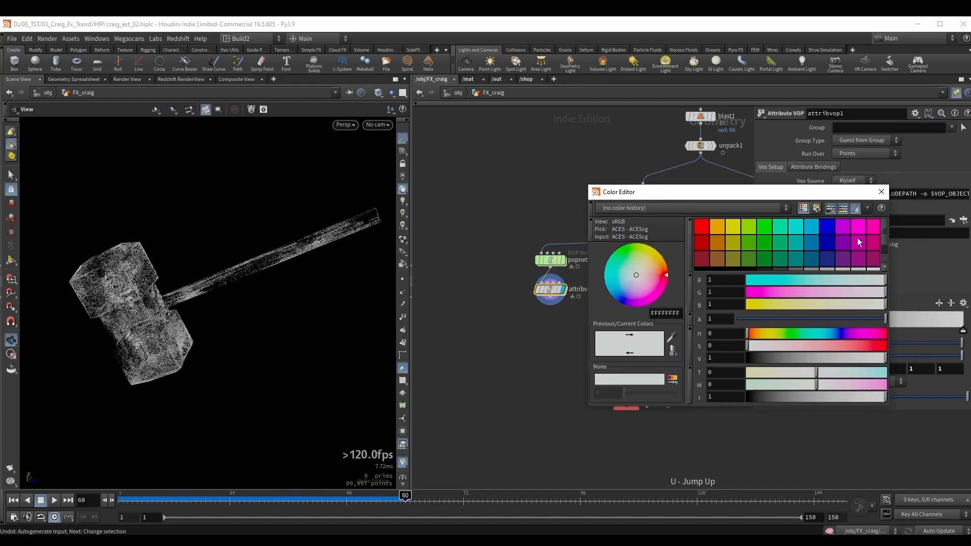
click(808, 233)
click(881, 191)
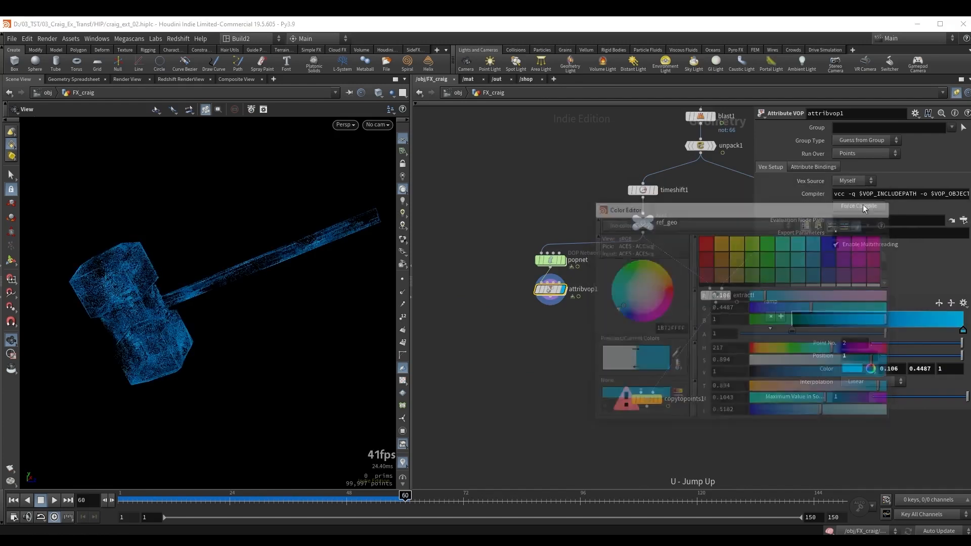
Set attribvop1's maximum source value to 0.487 and play the colored particles from the first frame.
middle_drag(634, 296, 620, 282)
drag(966, 397, 936, 403)
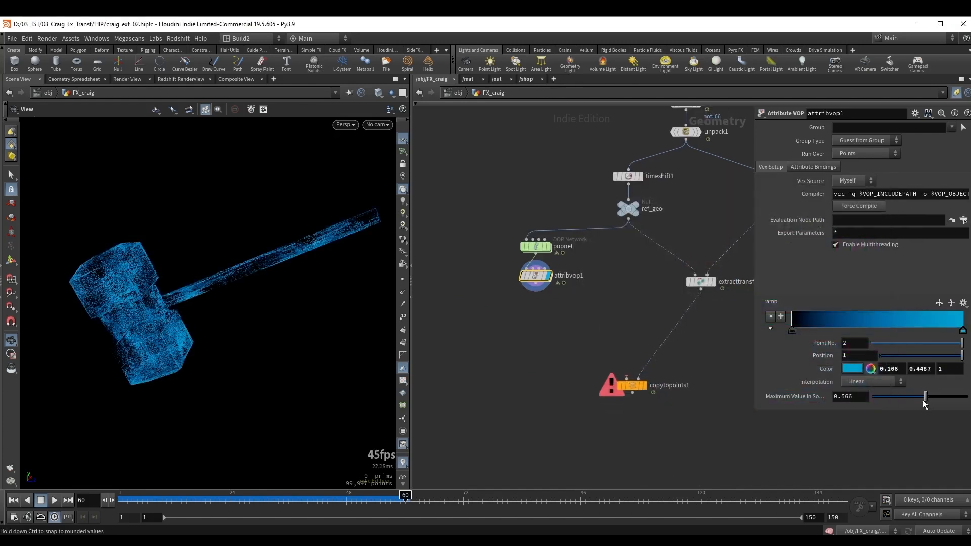
key(ctrl+Up)
key(Up)
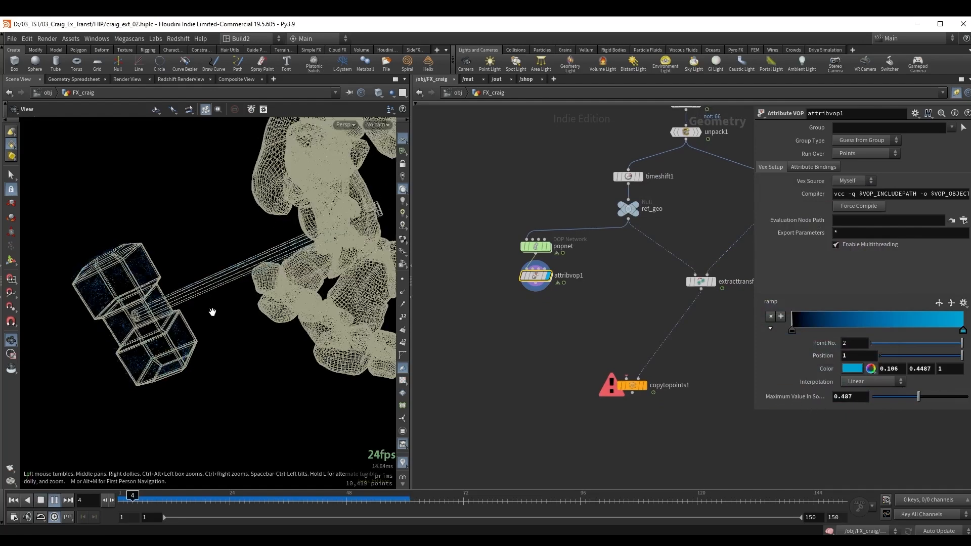
key(ctrl+Up)
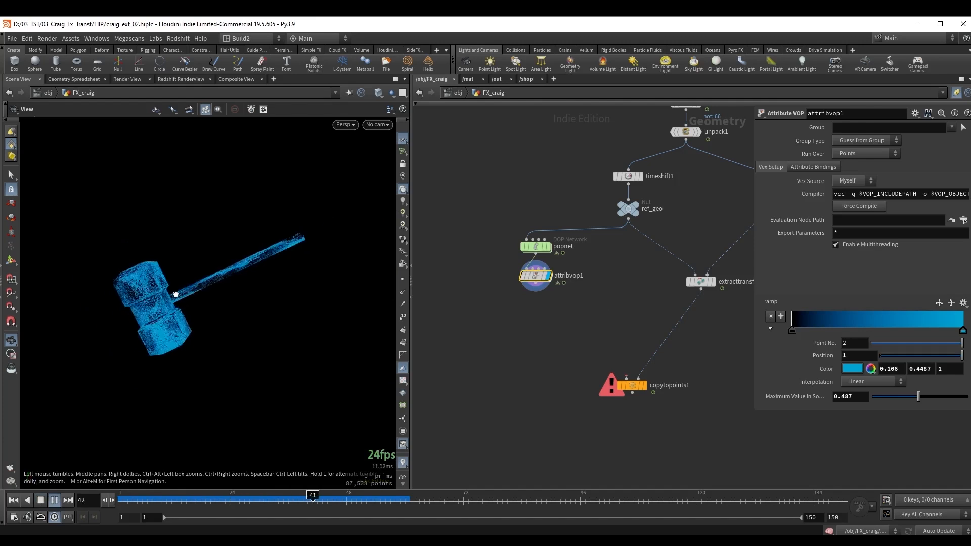
Connect attribvop1 to the first input of copytopoints1 and display copytopoints1.
middle_drag(558, 315, 520, 314)
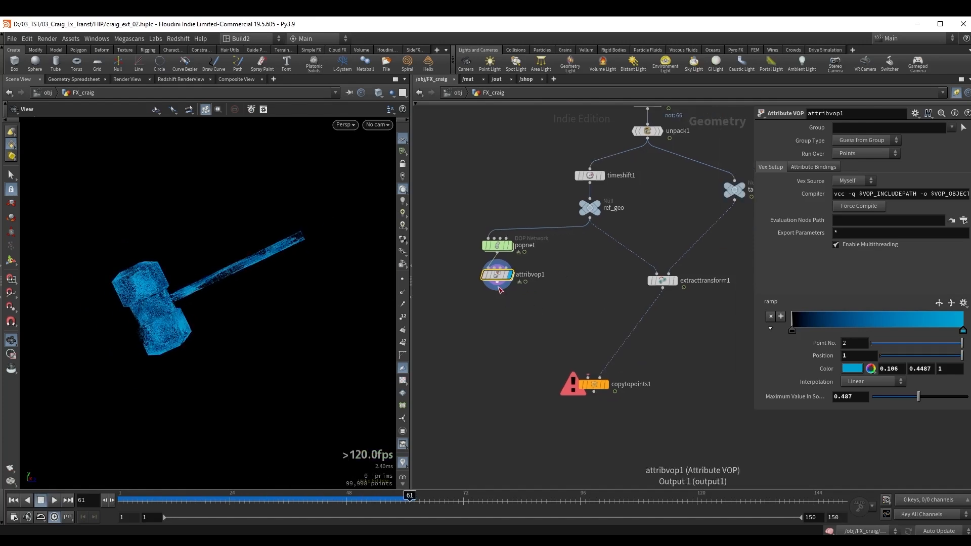
drag(497, 281, 587, 376)
click(605, 385)
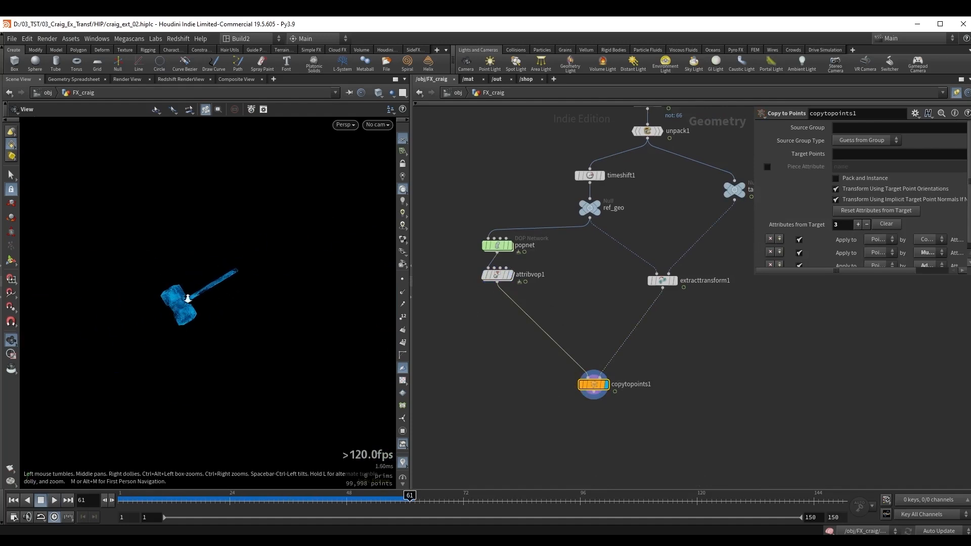
Template testgeometry_crag1 and play the animation to check the particle hammer against Crag.
middle_drag(747, 156, 648, 245)
middle_drag(693, 160, 659, 268)
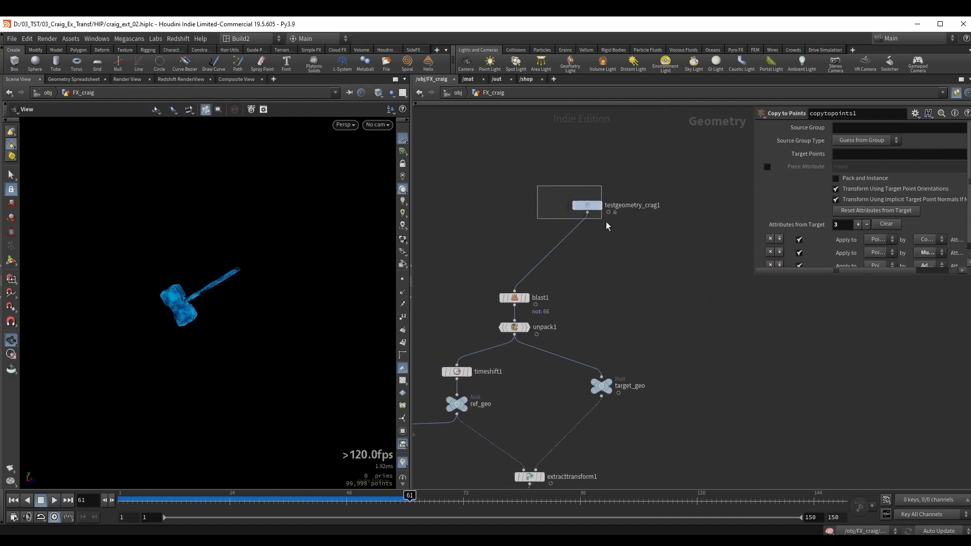
drag(606, 222, 607, 224)
click(596, 205)
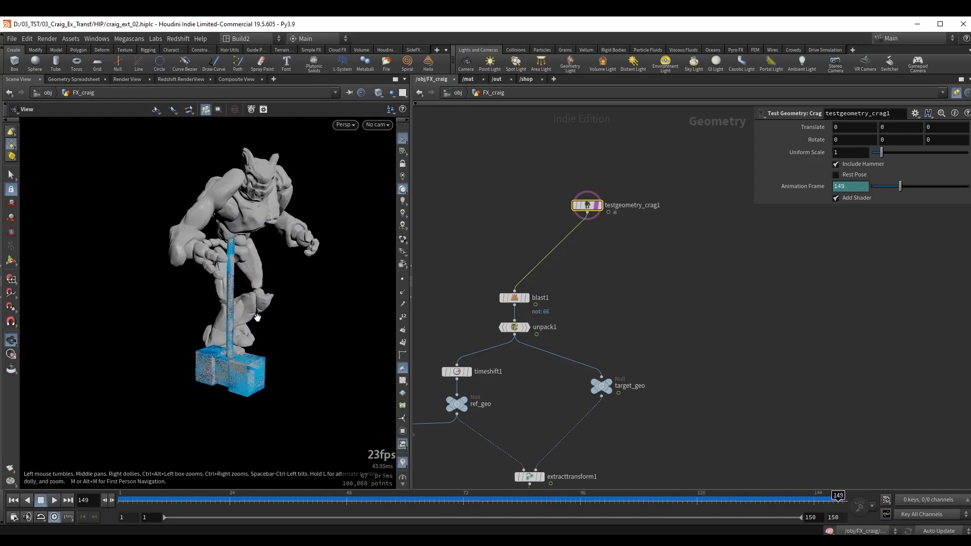
key(Up)
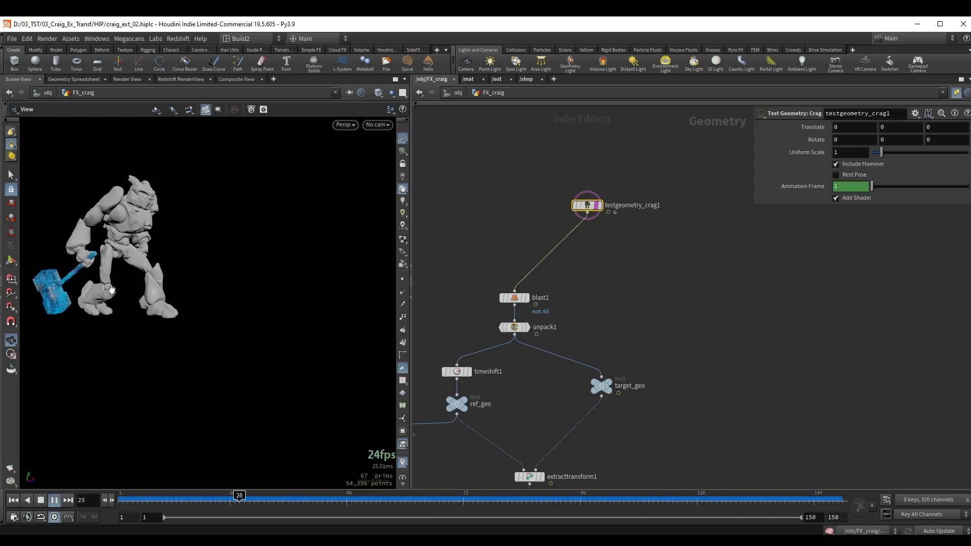
key(Up)
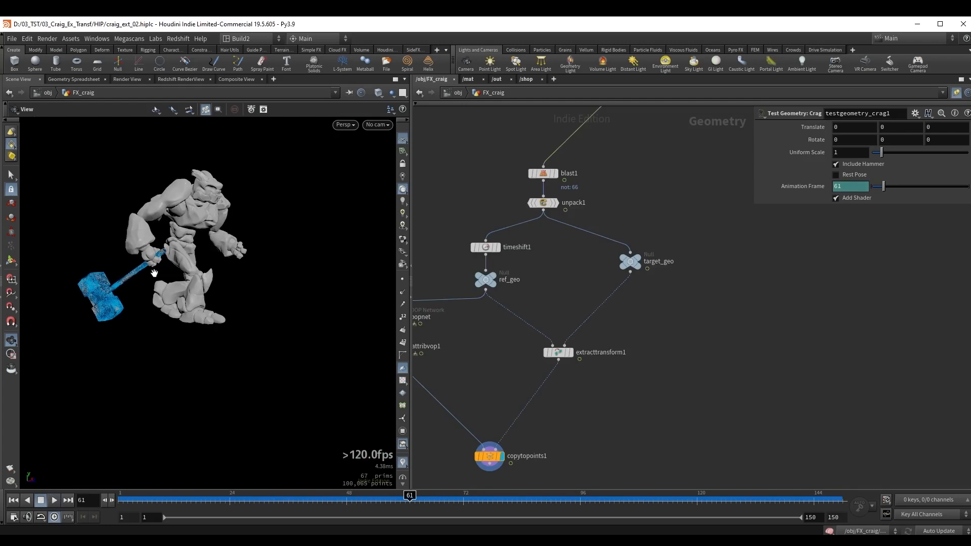
Display ref_geo at frame 1, hide the templated Crag, and inspect the static hammer's position and tilt.
middle_drag(443, 288, 482, 308)
click(524, 299)
key(r)
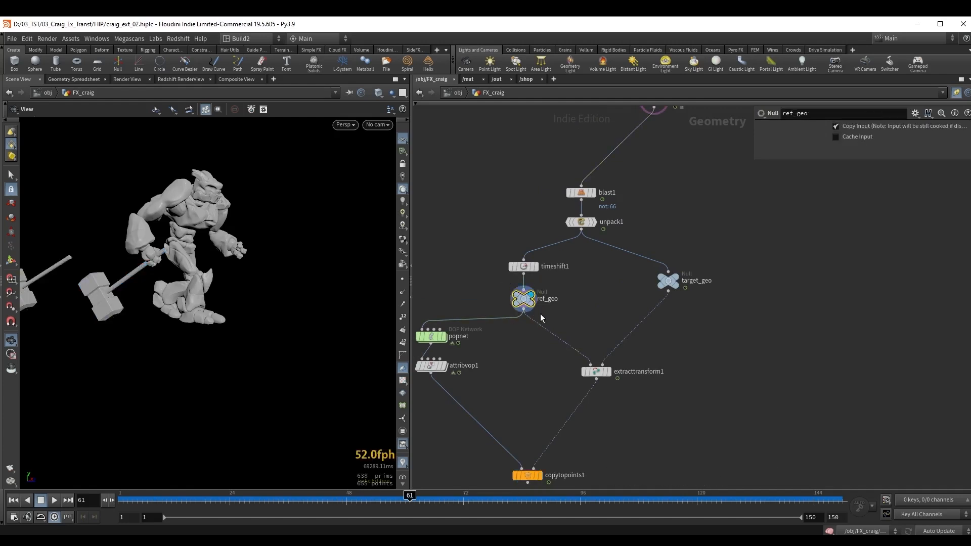
drag(94, 281, 99, 305)
key(ctrl+Up)
right_drag(100, 305, 146, 291)
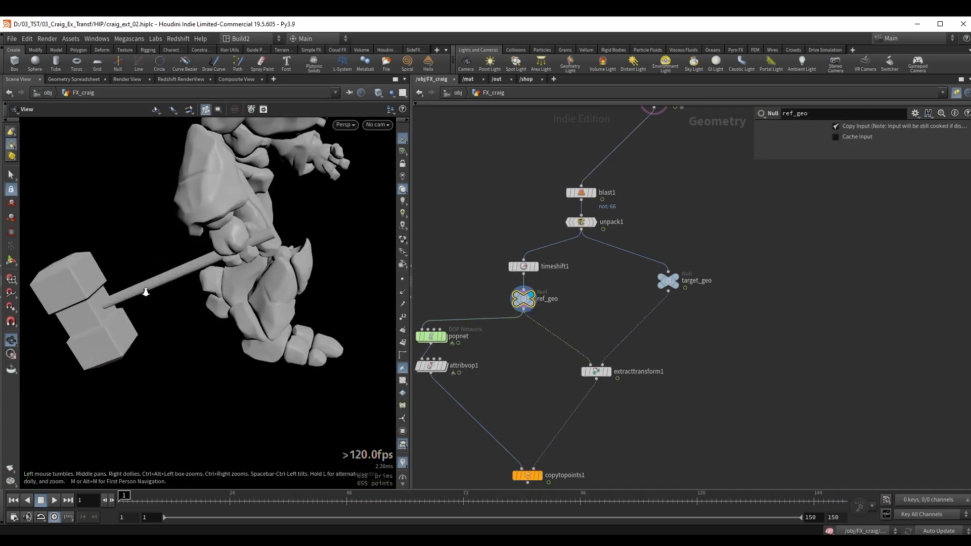
ctrl+click(531, 295)
right_drag(264, 242, 235, 264)
drag(235, 265, 225, 270)
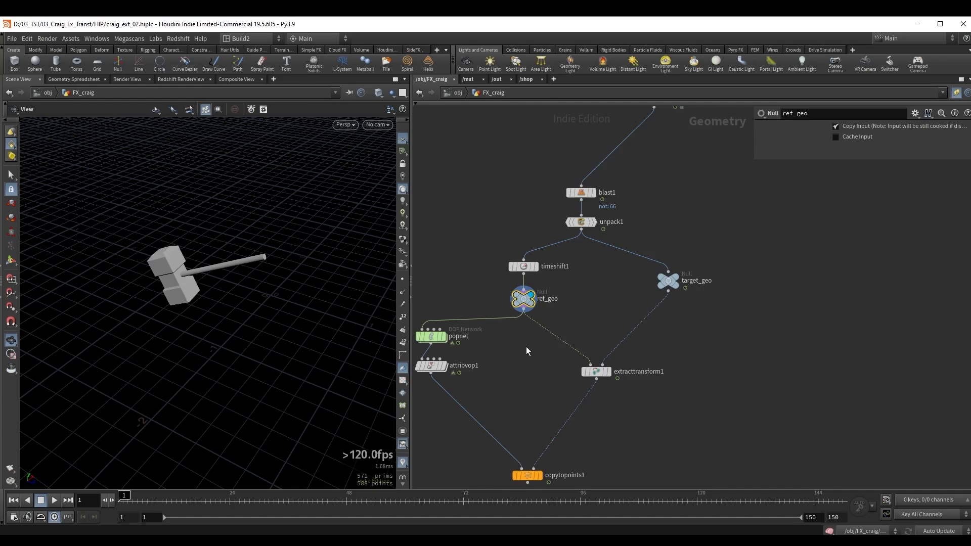
Delete popnet and attribvop1 and cut the remaining wire from ref_geo to copytopoints1.
middle_drag(529, 330, 566, 271)
drag(439, 251, 504, 348)
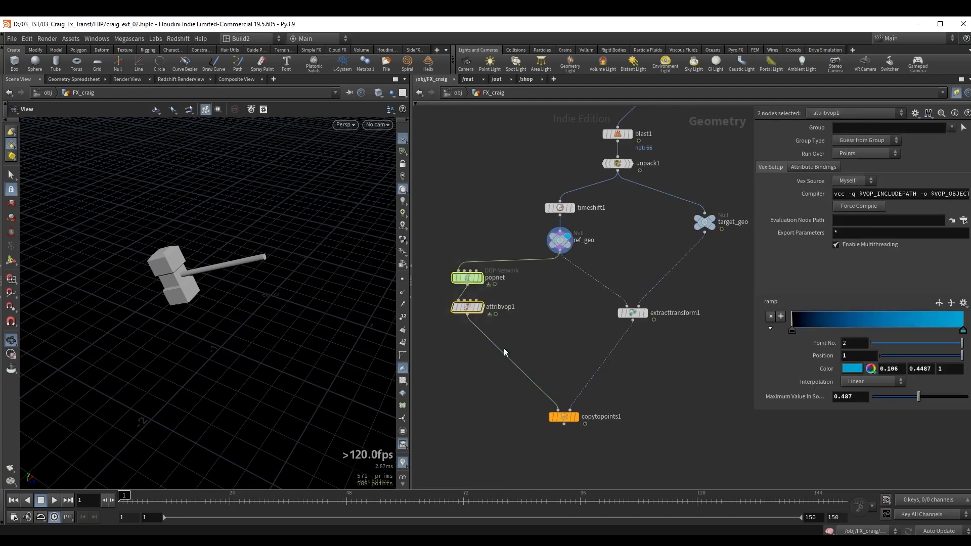
key(Delete)
key(y)
drag(539, 315, 567, 319)
middle_drag(560, 308, 540, 308)
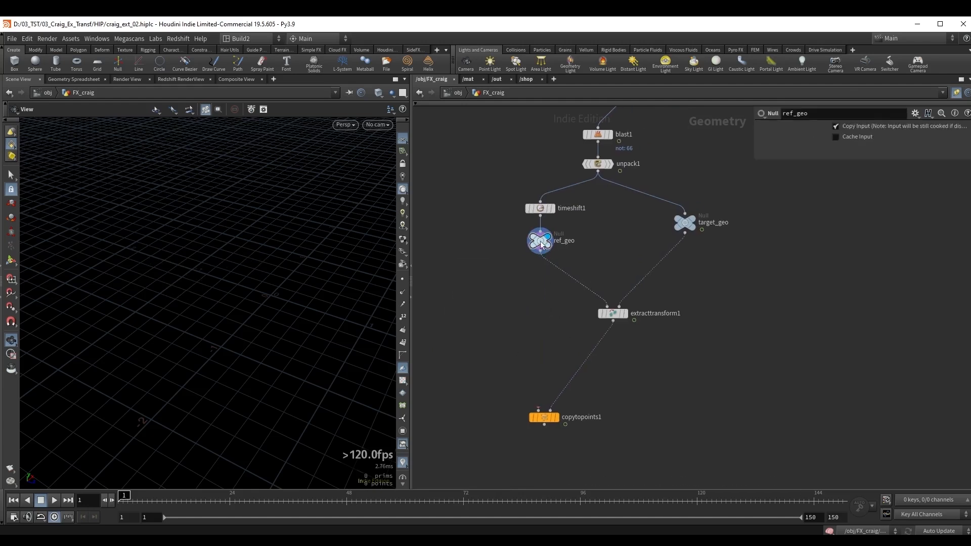
Move ref_geo, extracttransform1 and copytopoints1 down to make room below timeshift1, and display timeshift1.
middle_drag(540, 245, 516, 235)
drag(476, 219, 617, 413)
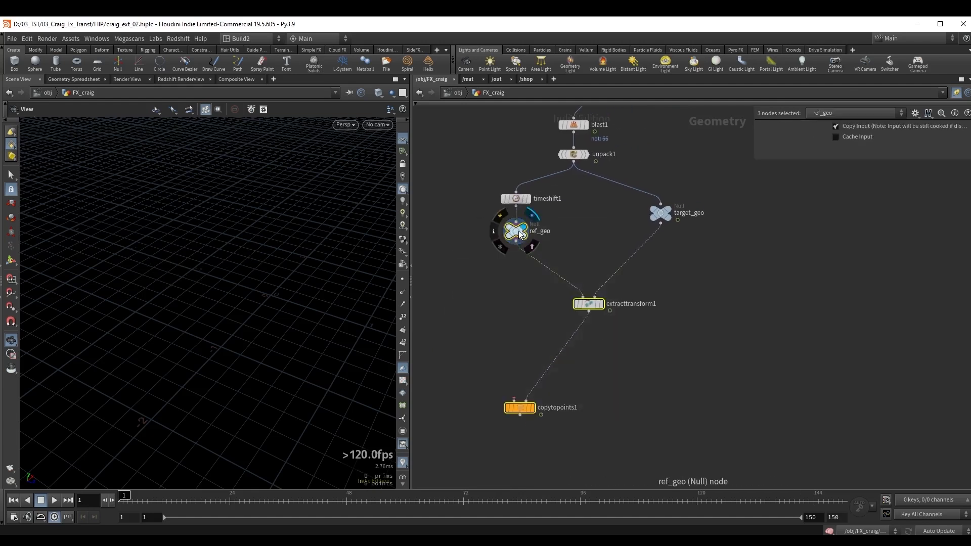
drag(519, 233, 519, 311)
drag(485, 219, 551, 188)
key(r)
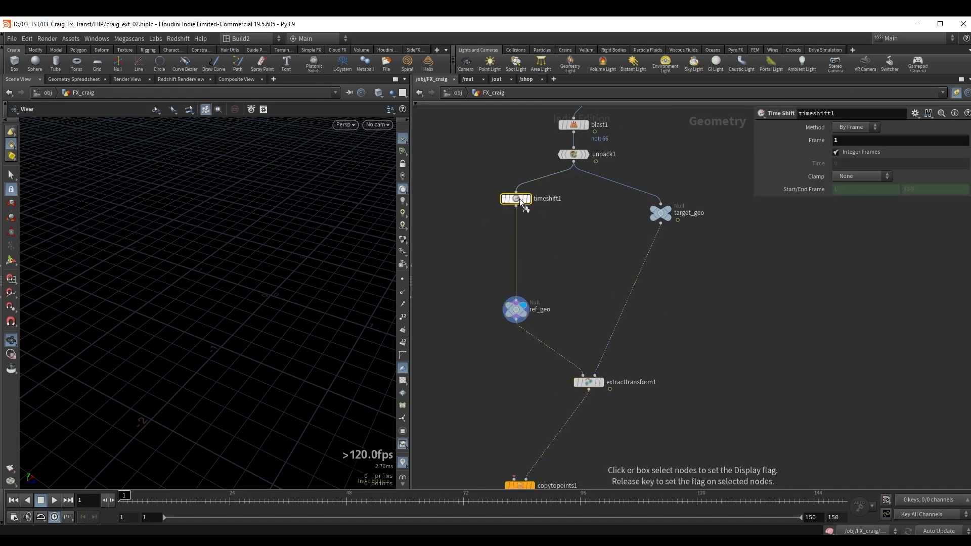
click(521, 200)
Insert a Match Size node between timeshift1 and ref_geo to center the hammer at the origin.
key(Tab)
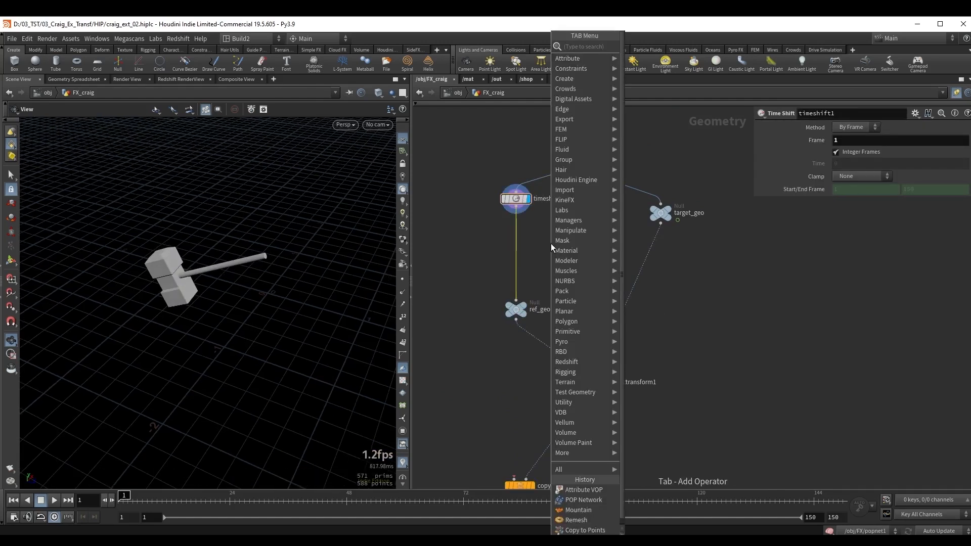
text(match)
key(Return)
click(526, 237)
key(r)
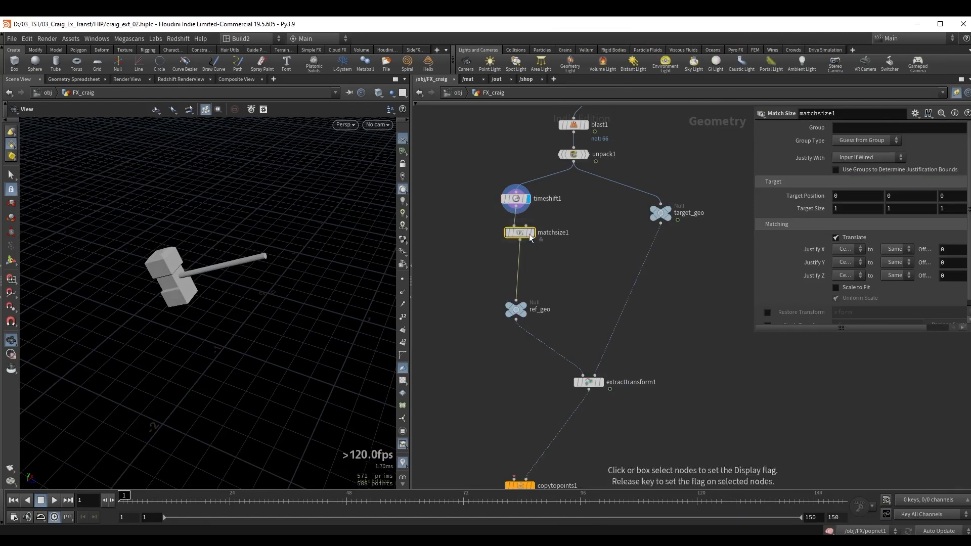
Insert a displayed Transform node between matchsize1 and ref_geo.
key(Tab)
text(tran)
key(Return)
click(527, 262)
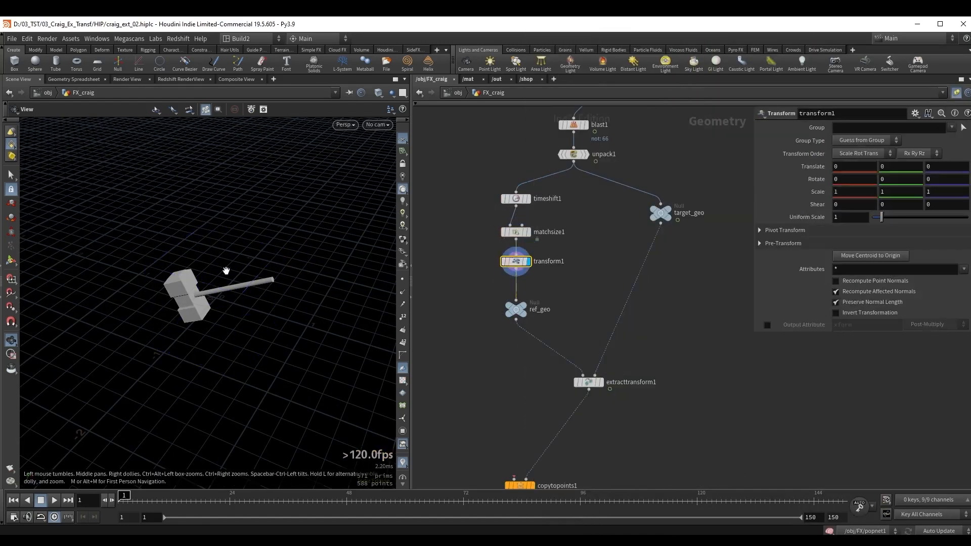
Rotate the hammer upright in transform1 to about 116.883, -1.47547, -3.12857.
drag(226, 271, 292, 273)
key(Return)
key(Escape)
scroll(252, 286, up, 5)
key(Return)
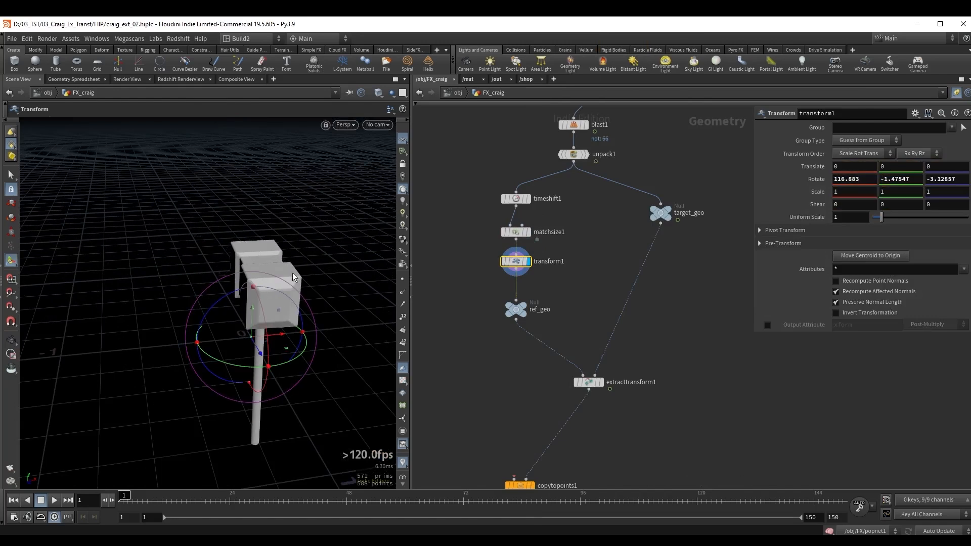
key(Escape)
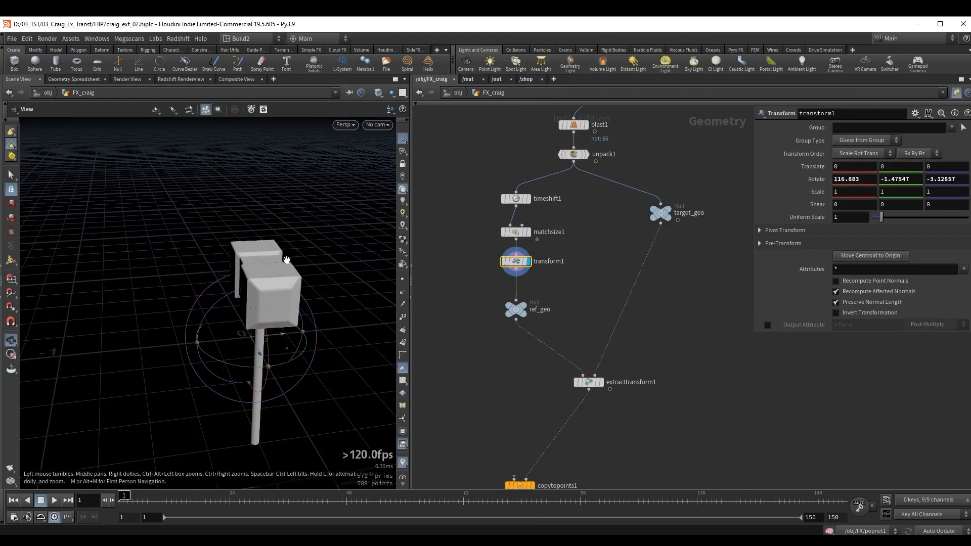
Align the hammer in the wireframe front view, rotating to about 116.523, 5.11468, -3.95016 and moving it to X about -0.0303.
key(space+3)
middle_drag(211, 396, 235, 298)
right_drag(237, 319, 433, 290)
middle_drag(215, 325, 235, 281)
right_drag(234, 317, 275, 310)
middle_drag(269, 304, 267, 253)
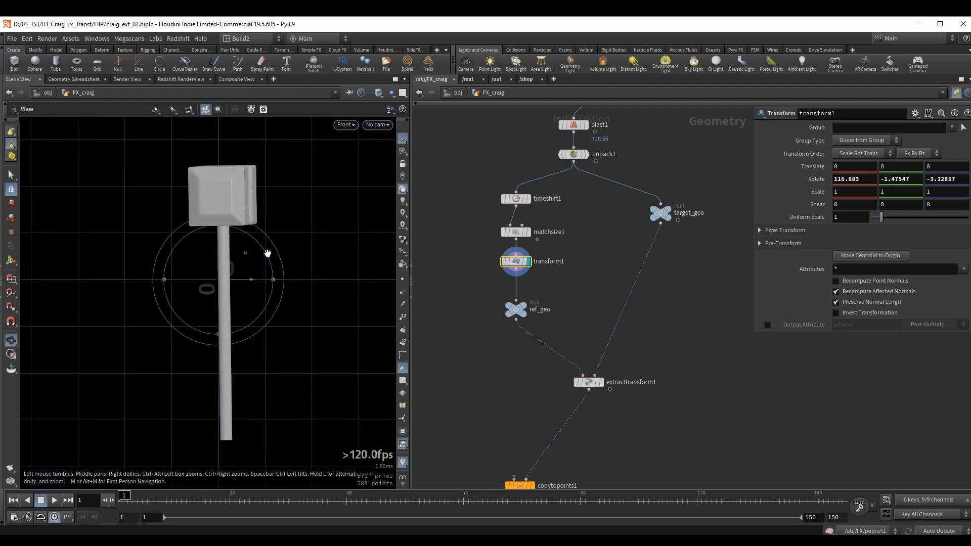
key(r)
drag(239, 278, 245, 279)
key(w)
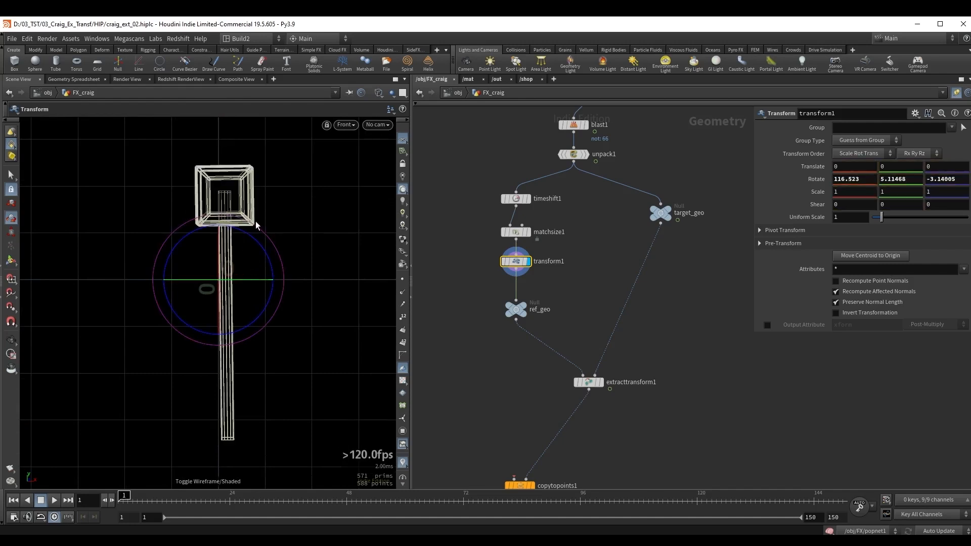
drag(255, 221, 256, 225)
key(t)
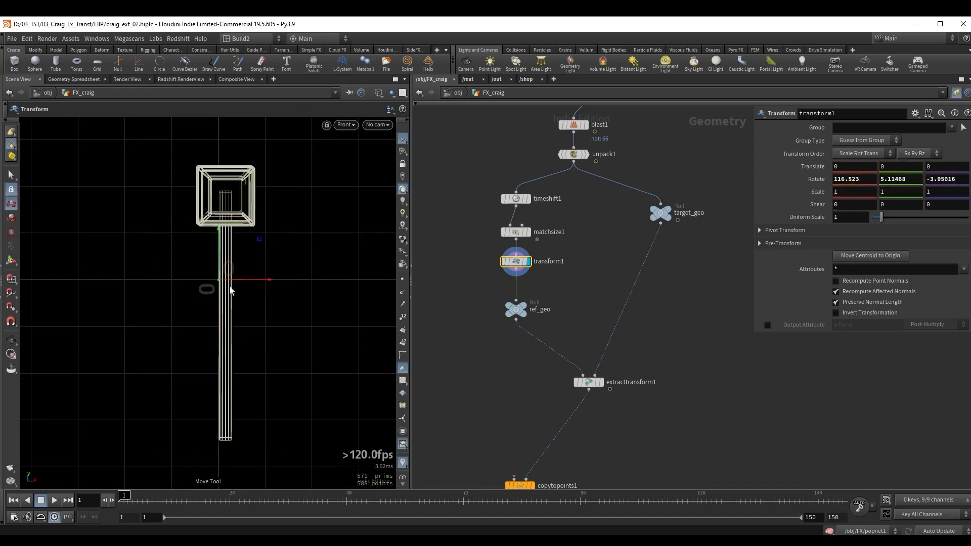
drag(242, 280, 235, 278)
Refine the hammer's rotation in the top and right views to about 116.007, 4.02851, -3.98586.
key(space+2)
key(r)
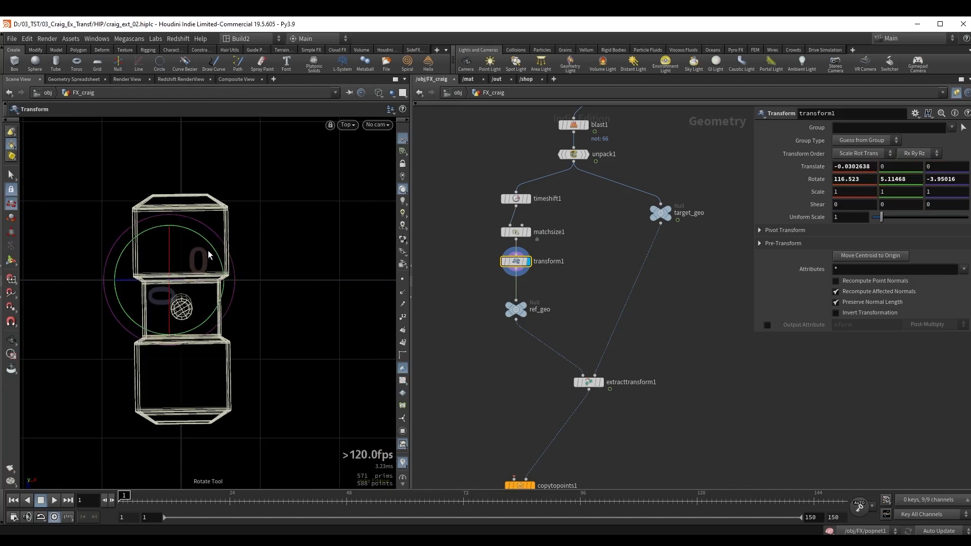
drag(199, 231, 262, 217)
key(space+4)
scroll(249, 262, up, 2)
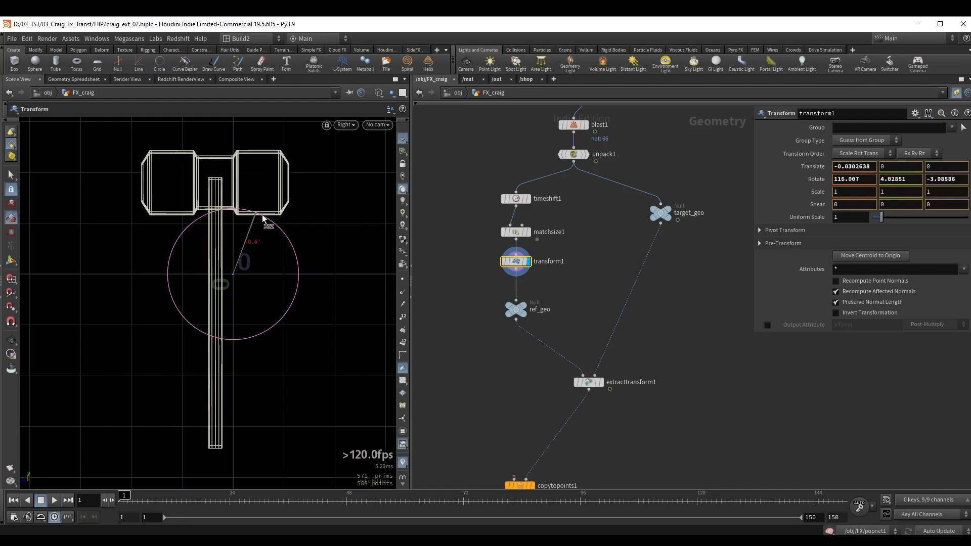
Center the handle in the right view by moving it to Z about -0.068, and return to the perspective view.
key(t)
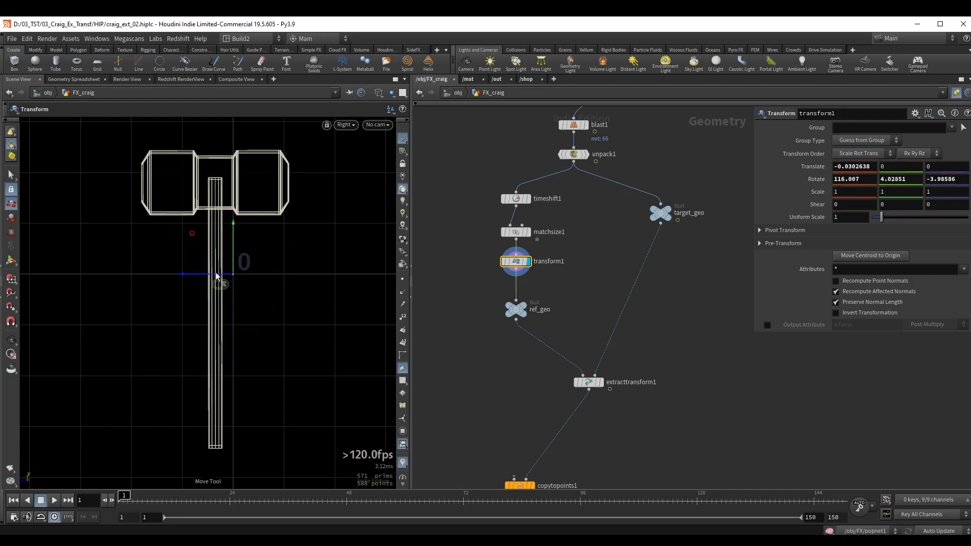
drag(216, 276, 225, 275)
alt+right_drag(239, 260, 389, 245)
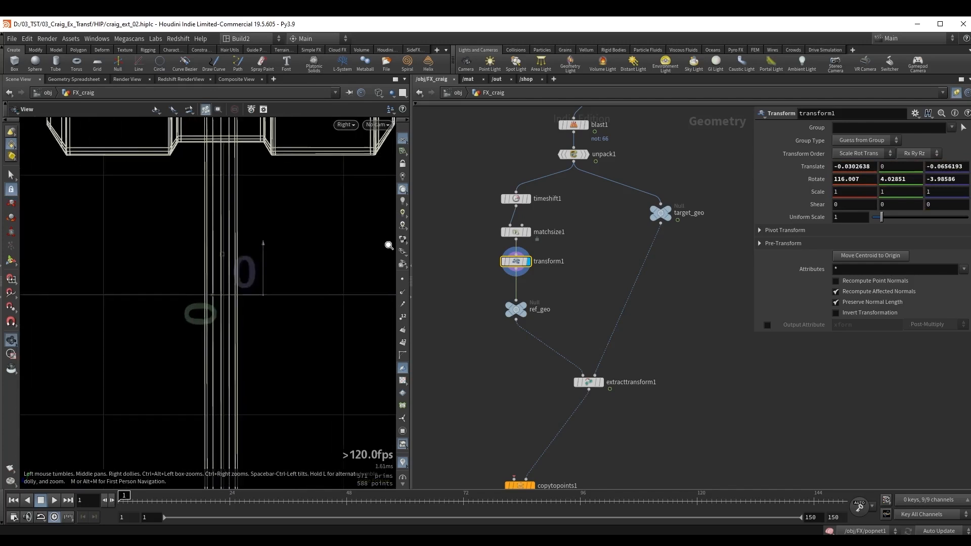
drag(237, 296, 211, 278)
key(space+1)
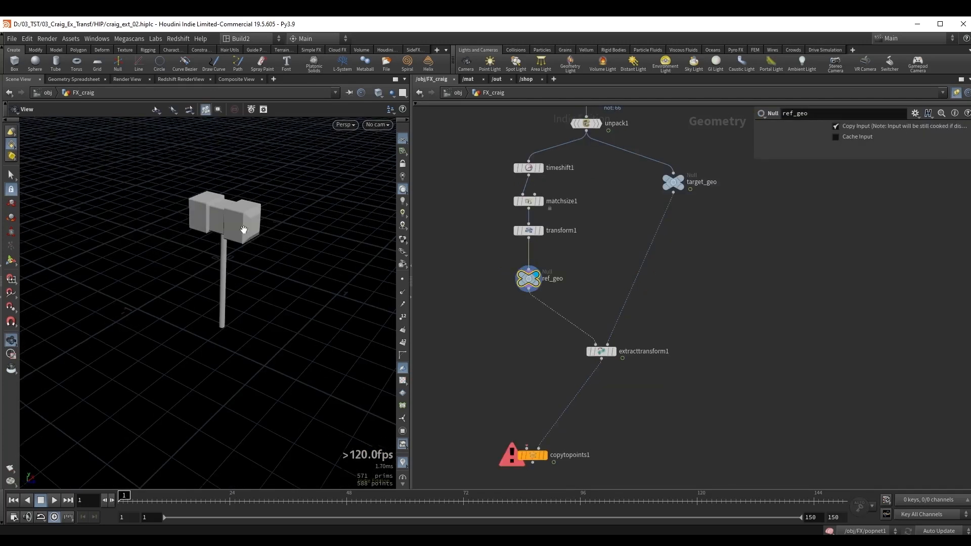
alt+drag(242, 230, 259, 225)
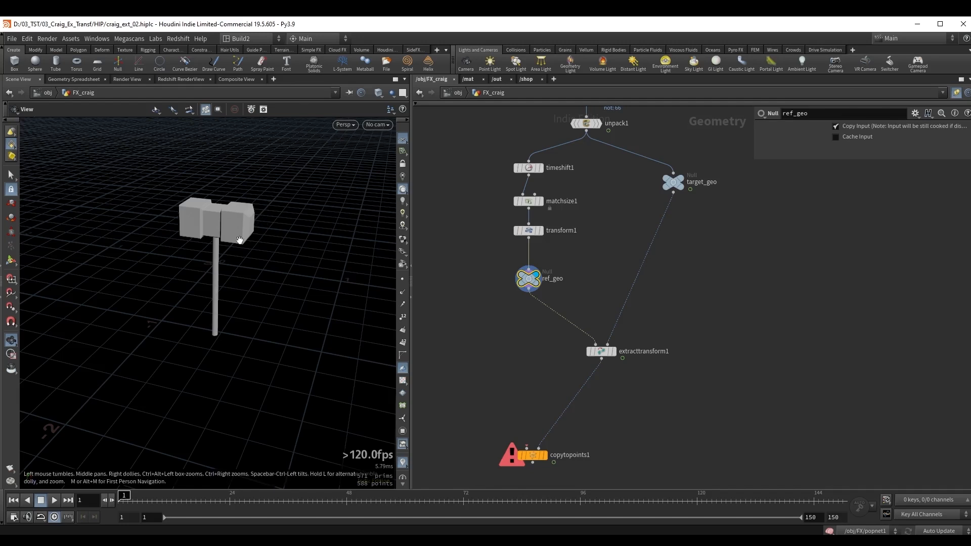
Connect the displayed ref_geo to the first input of copytopoints1 and select copytopoints1.
mouse_move(239, 240)
alt+mouse_down()
mouse_move(212, 233)
mouse_move(247, 254)
alt+mouse_up()
middle_drag(501, 336, 540, 310)
drag(568, 262, 544, 411)
drag(526, 414, 596, 447)
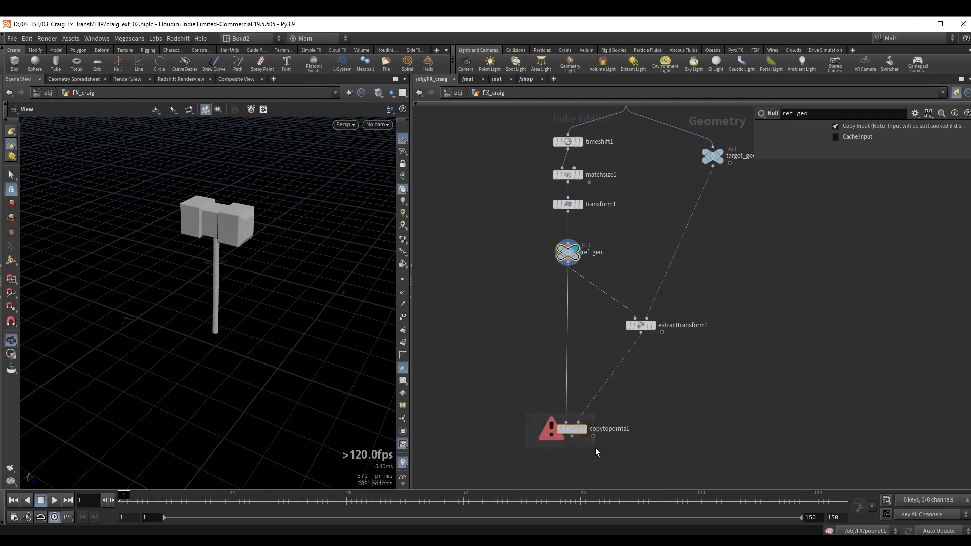
Display copytopoints1 and show testgeometry_crag1 as a template to compare the copied hammer with the character.
key(r)
alt+drag(206, 235, 227, 226)
middle_drag(671, 202, 609, 319)
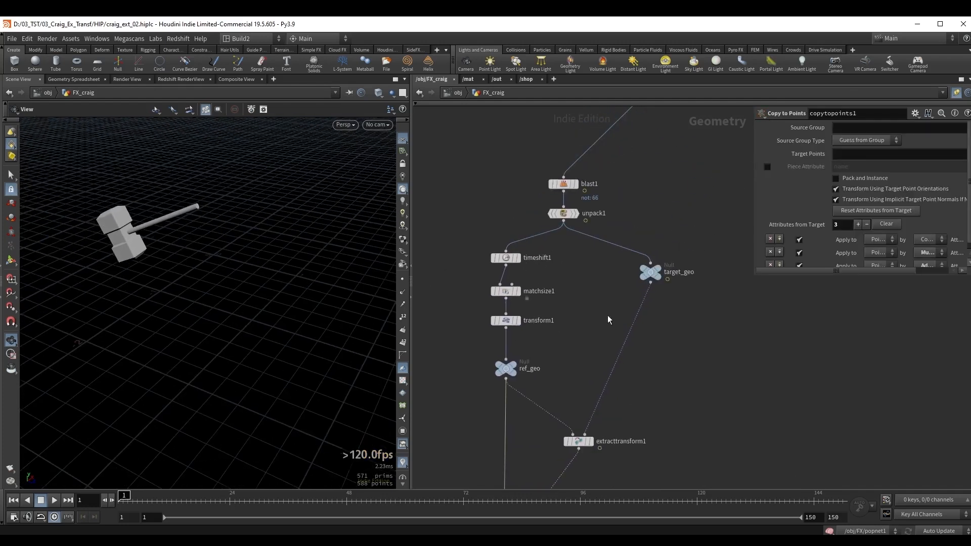
middle_drag(674, 164, 628, 293)
click(590, 223)
key(e)
alt+middle_drag(243, 227, 243, 254)
mouse_move(128, 500)
mouse_down()
mouse_move(343, 500)
mouse_move(119, 498)
mouse_up()
Display ref_geo and examine the upright reference hammer around the origin from several angles.
middle_drag(522, 428, 573, 264)
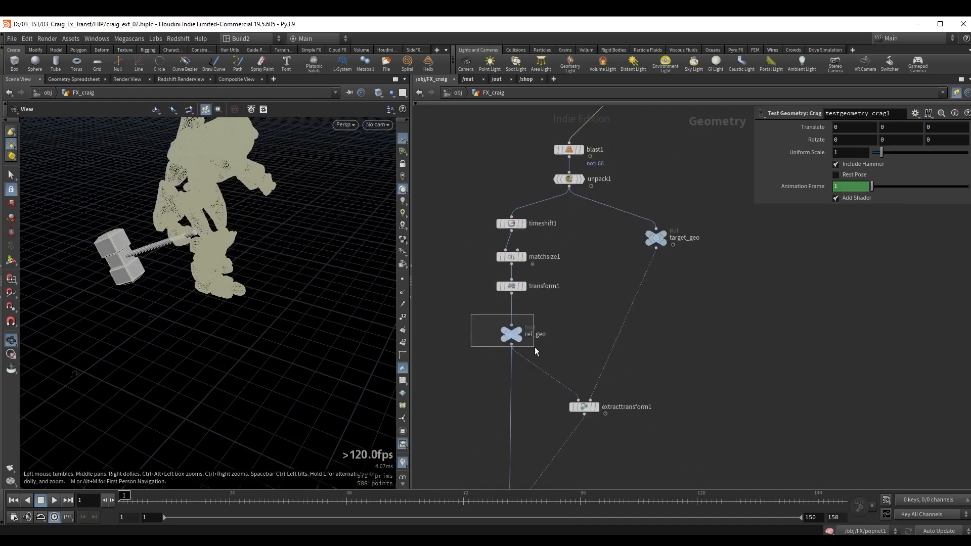
drag(535, 346, 529, 345)
key(r)
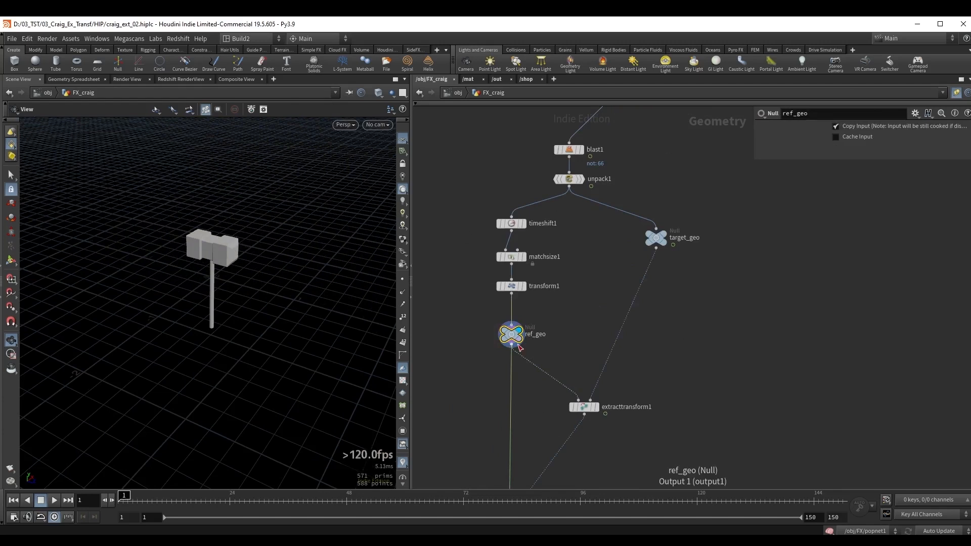
drag(226, 277, 218, 253)
right_drag(218, 253, 257, 264)
drag(217, 286, 228, 303)
right_drag(228, 304, 210, 290)
drag(210, 290, 220, 292)
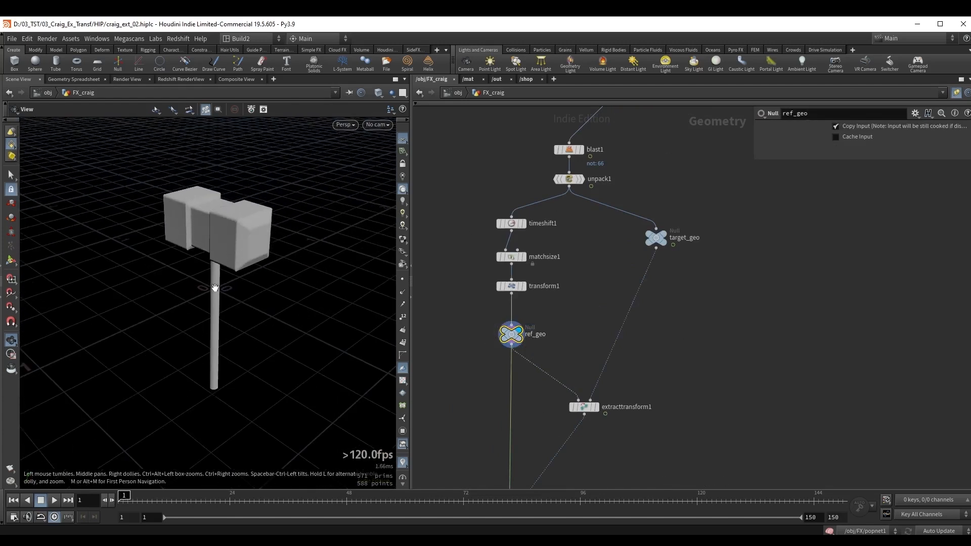
right_drag(213, 298, 208, 296)
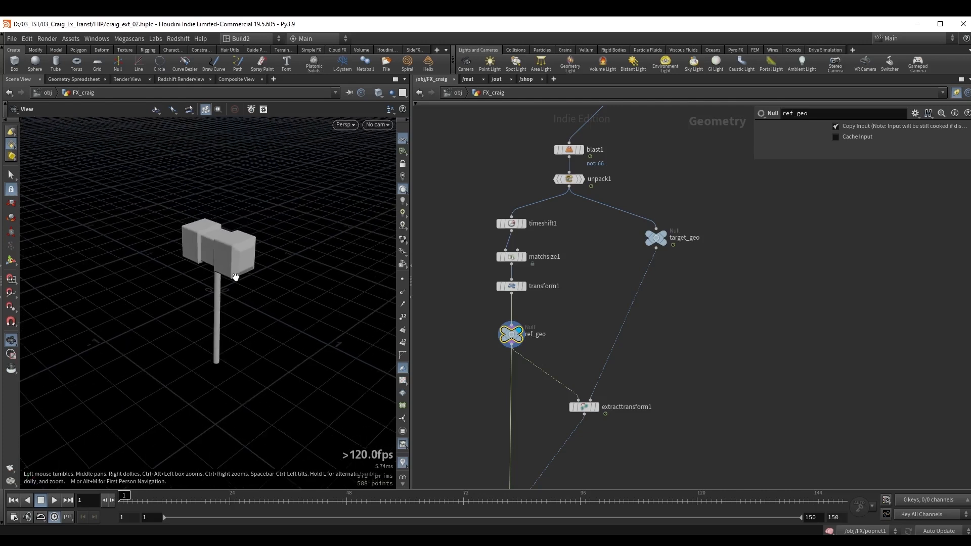
middle_drag(235, 278, 238, 299)
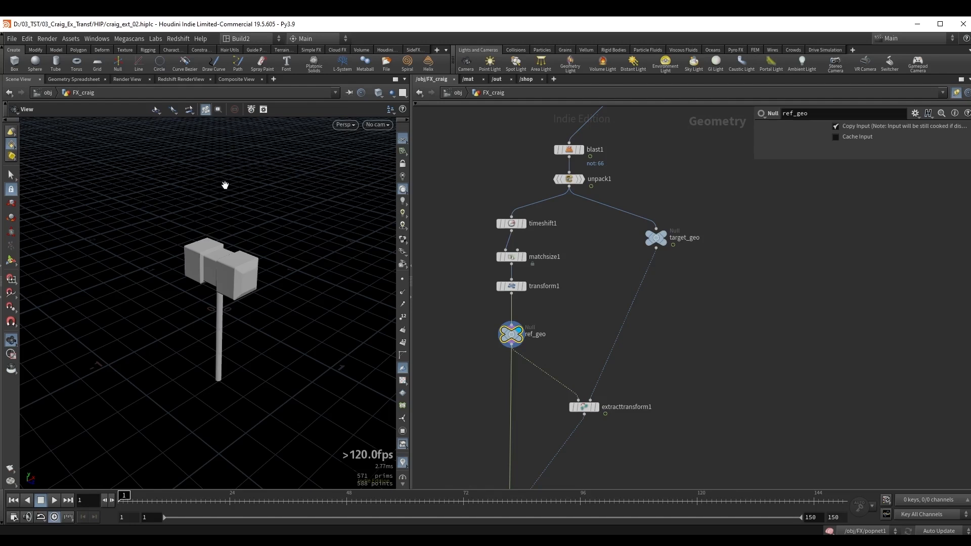
drag(191, 245, 228, 243)
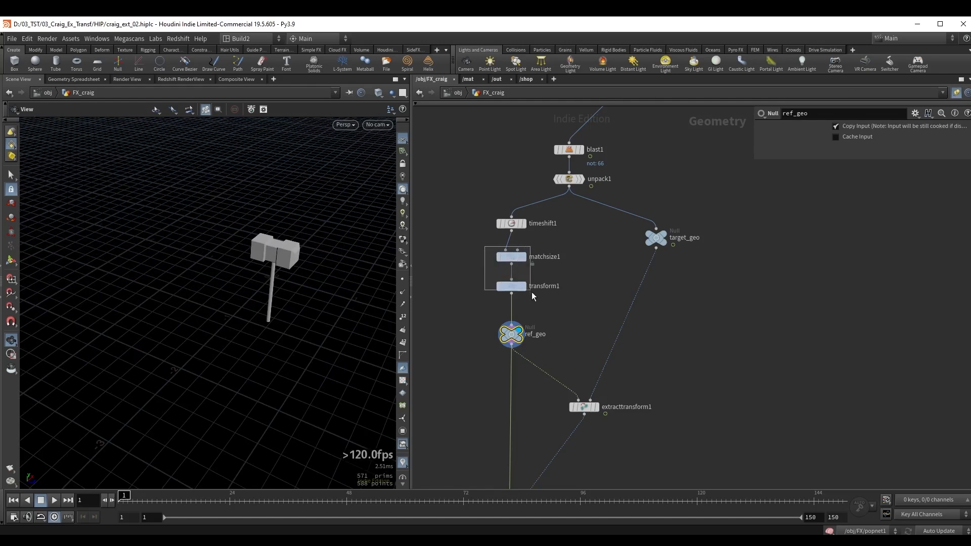
Bypass matchsize1 and transform1 together to compare the original hammer pose, and re-enable both nodes.
drag(532, 293, 533, 294)
key(q)
scroll(256, 261, up, 3)
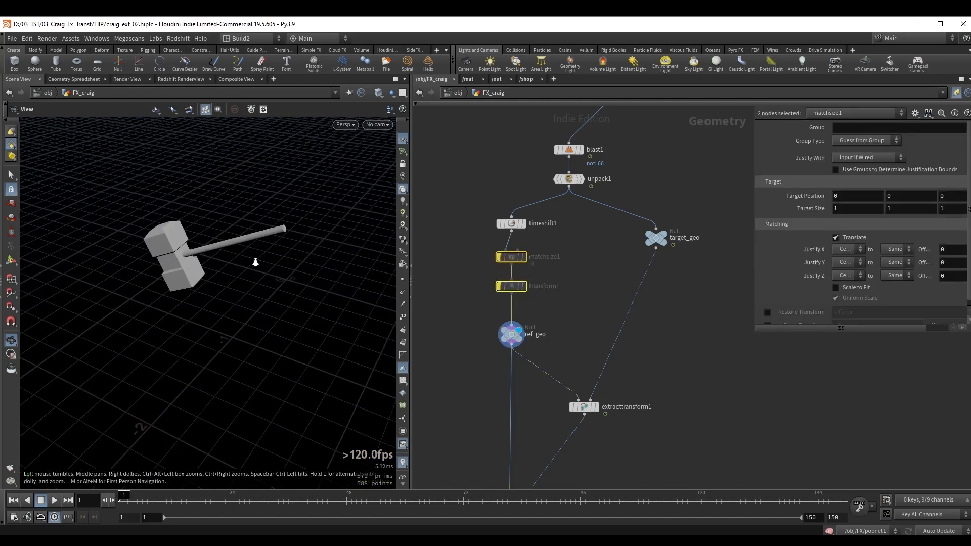
drag(216, 244, 198, 247)
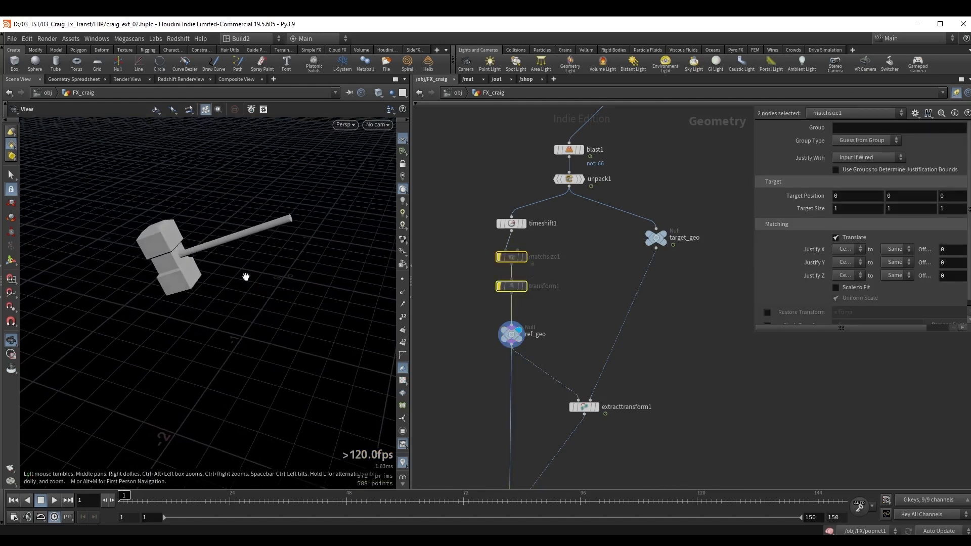
key(q)
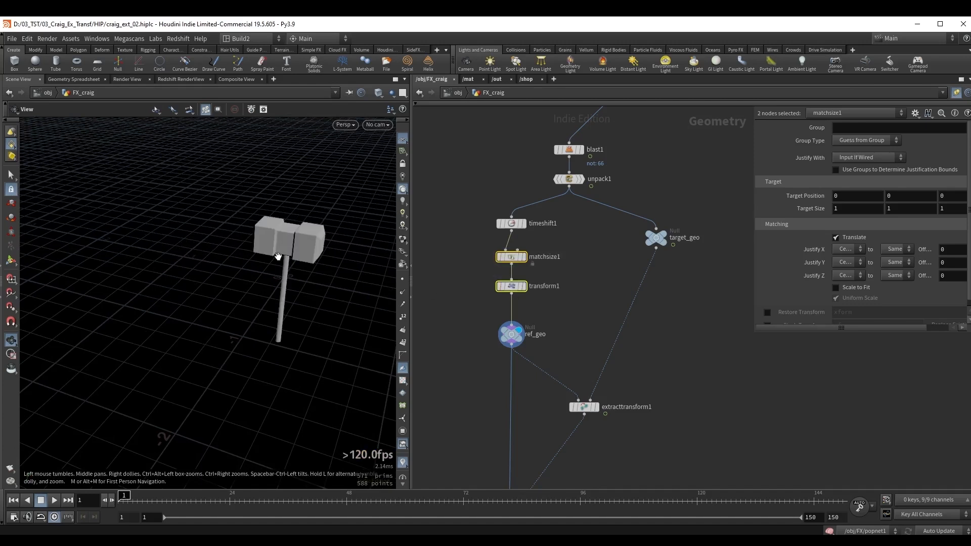
drag(290, 243, 250, 276)
drag(294, 265, 270, 204)
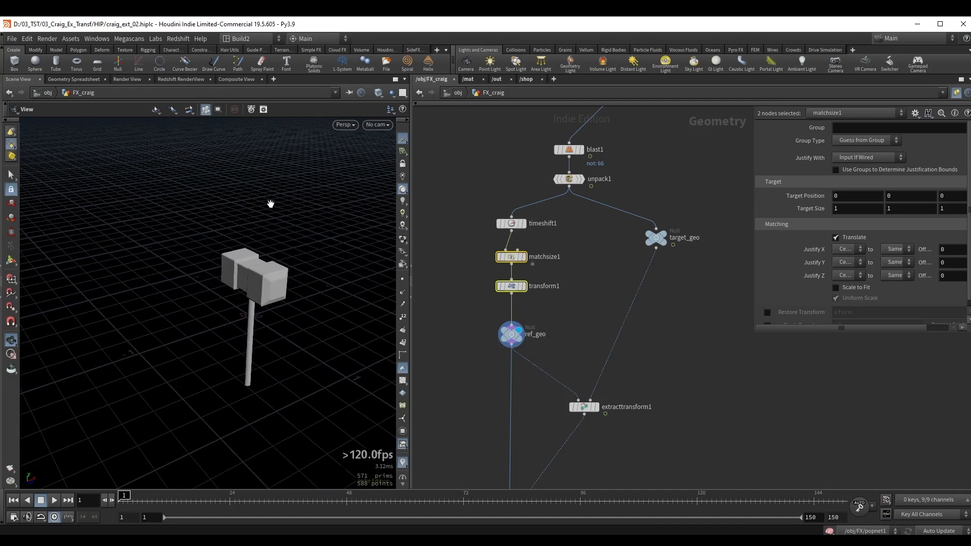
scroll(261, 297, up, 5)
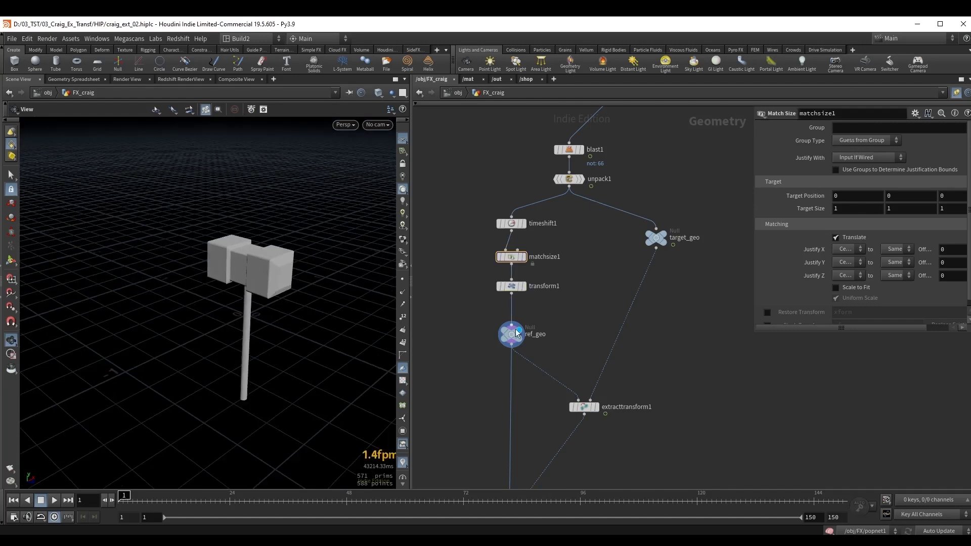
Make room above ref_geo and insert a Transform node between transform1 and ref_geo.
drag(516, 332, 515, 348)
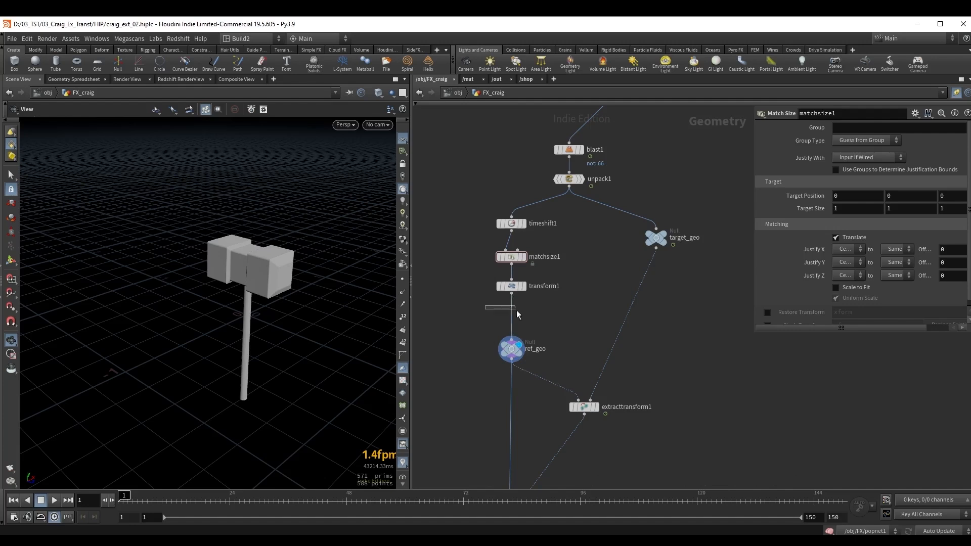
drag(517, 311, 523, 311)
key(Tab)
text(trans)
key(Return)
key(Return)
drag(271, 308, 247, 310)
right_drag(247, 310, 258, 314)
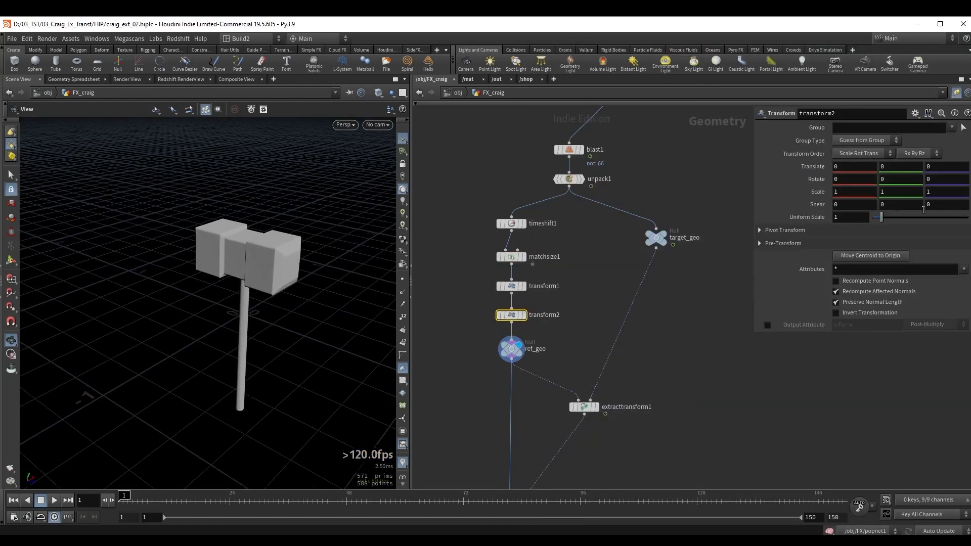
Set the new transform's Translate Y to 0.4 so the lower handle sits around the origin.
click(899, 166)
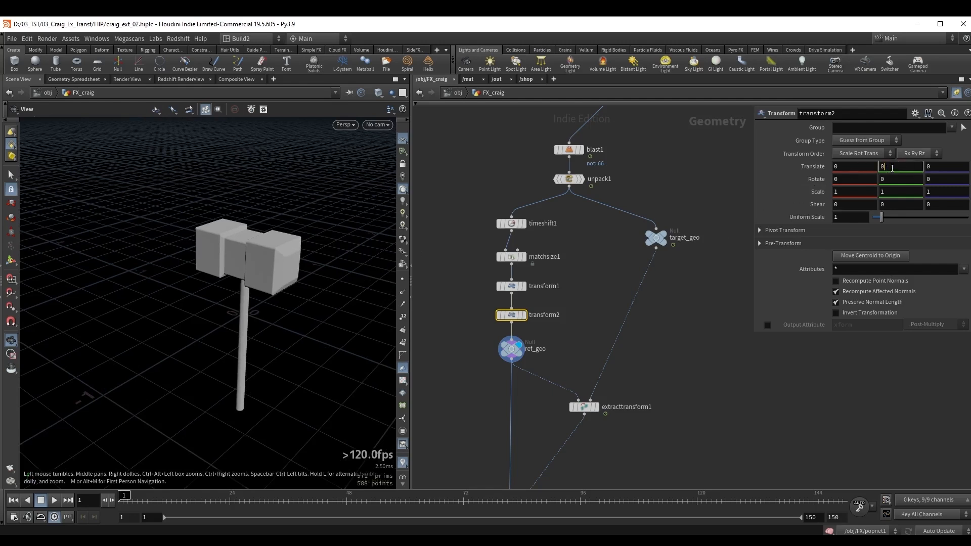
text(.4)
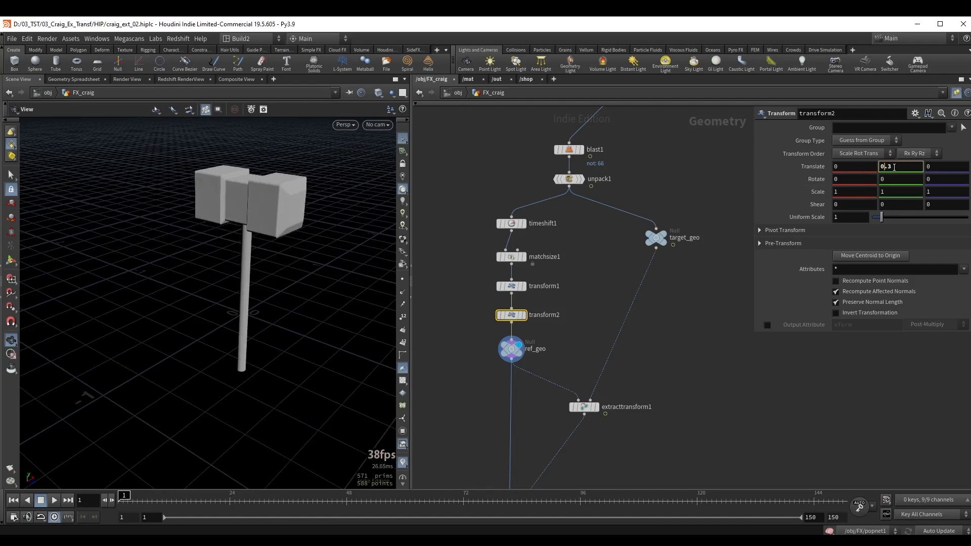
scroll(894, 167, up, 1)
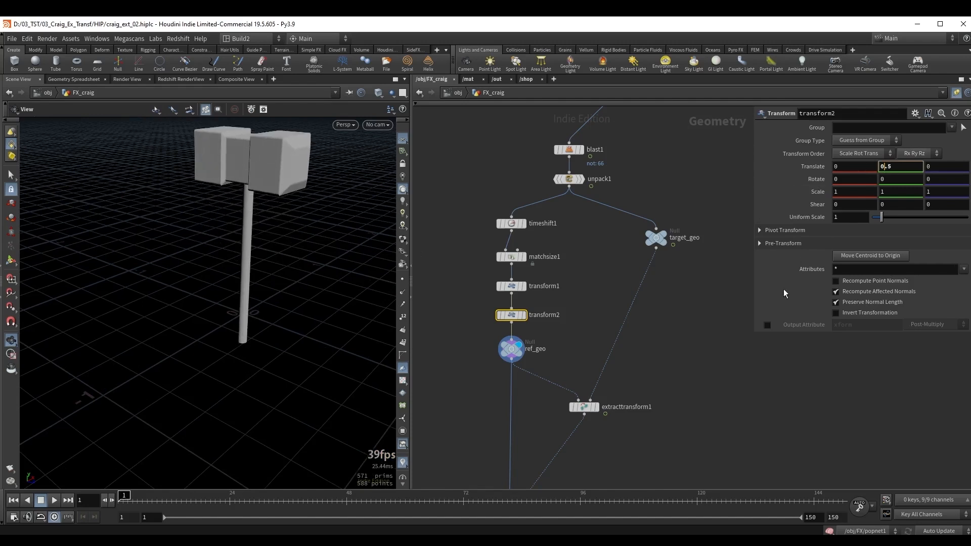
scroll(245, 310, up, 5)
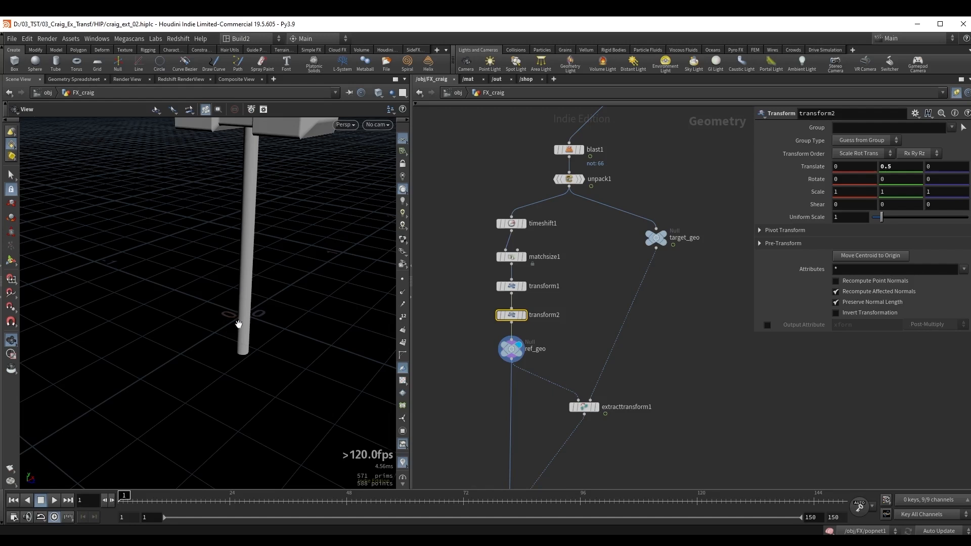
drag(244, 314, 317, 301)
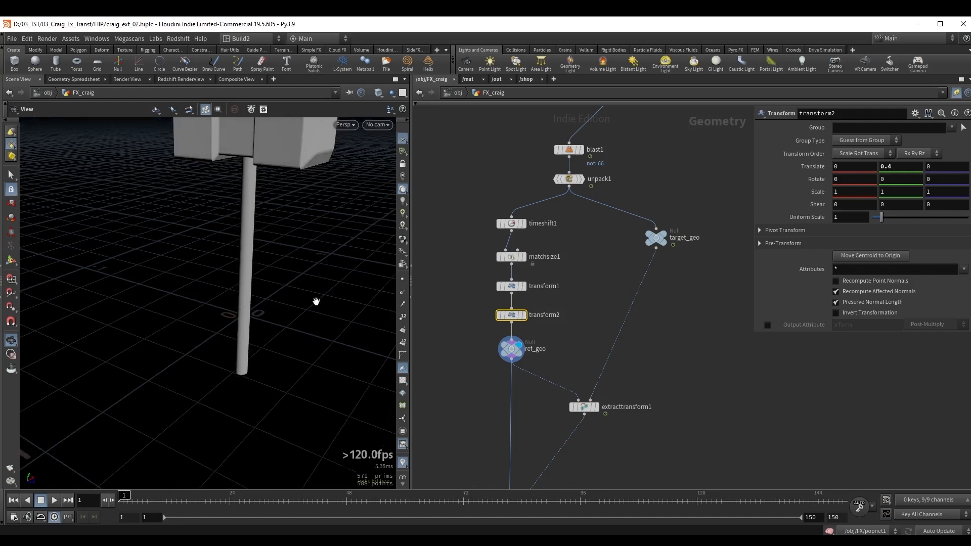
Add a polygon Tube node to the network beside ref_geo.
middle_drag(459, 311, 477, 295)
drag(252, 313, 249, 297)
key(Tab)
text(tub)
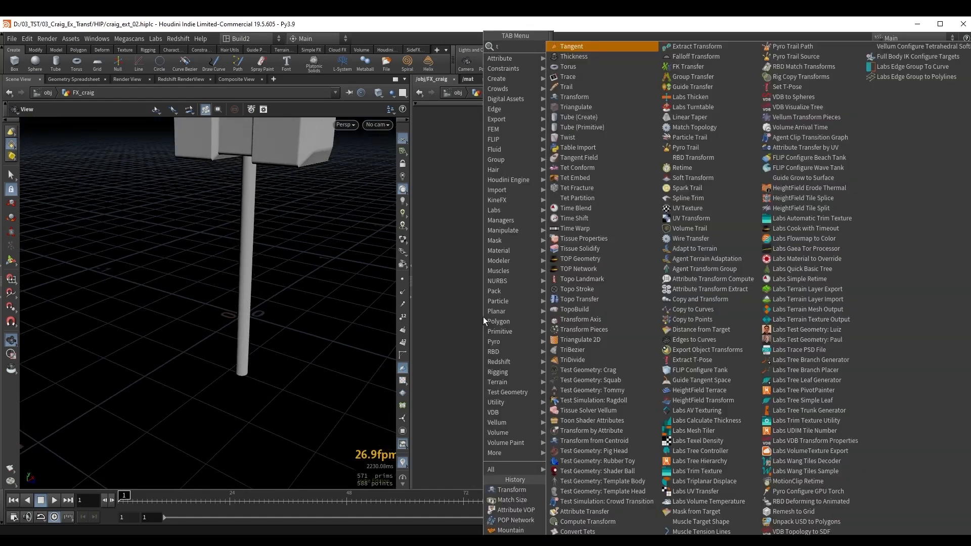
key(Return)
click(479, 317)
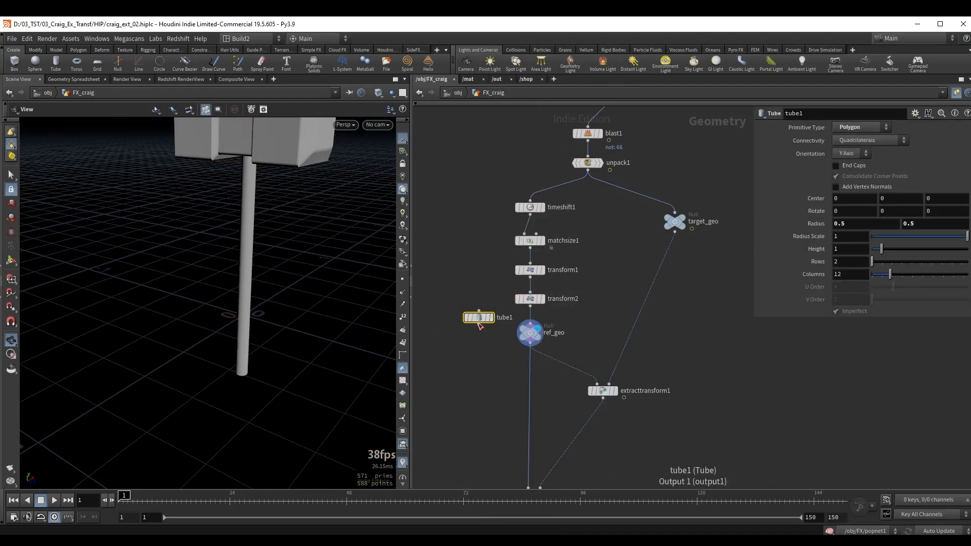
drag(478, 318, 454, 323)
Show ref_geo as a template and display tube1 for sizing against the hammer.
click(529, 335)
middle_drag(467, 358, 488, 361)
click(476, 327)
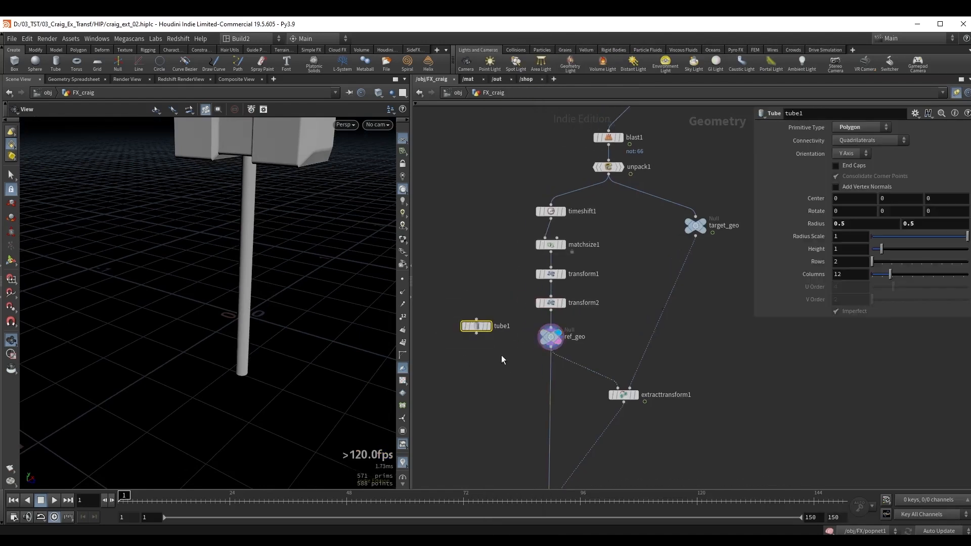
click(489, 326)
Shrink the tube's radius with its viewport handles to about 0.052 around the hammer handle.
right_drag(253, 272, 231, 293)
key(Return)
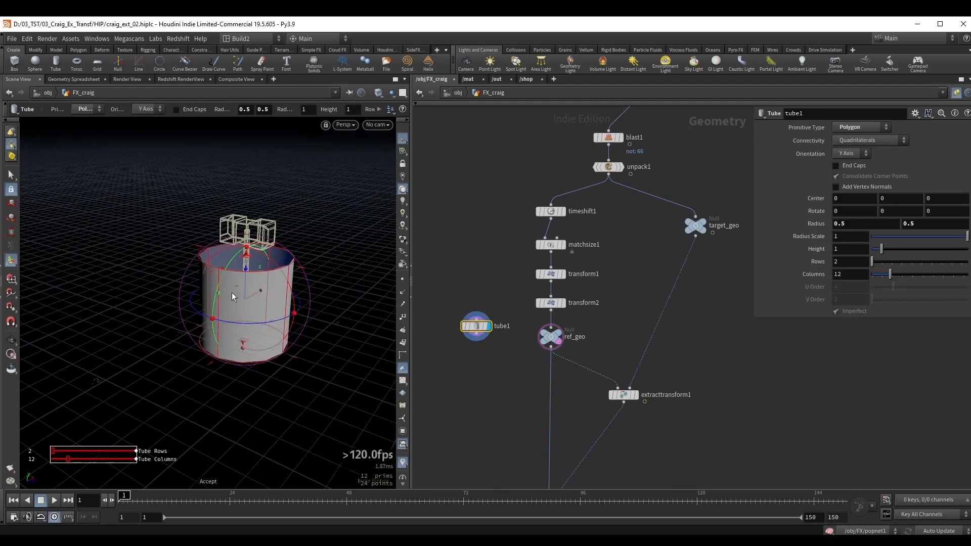
alt+drag(265, 260, 247, 272)
alt+right_drag(251, 271, 283, 258)
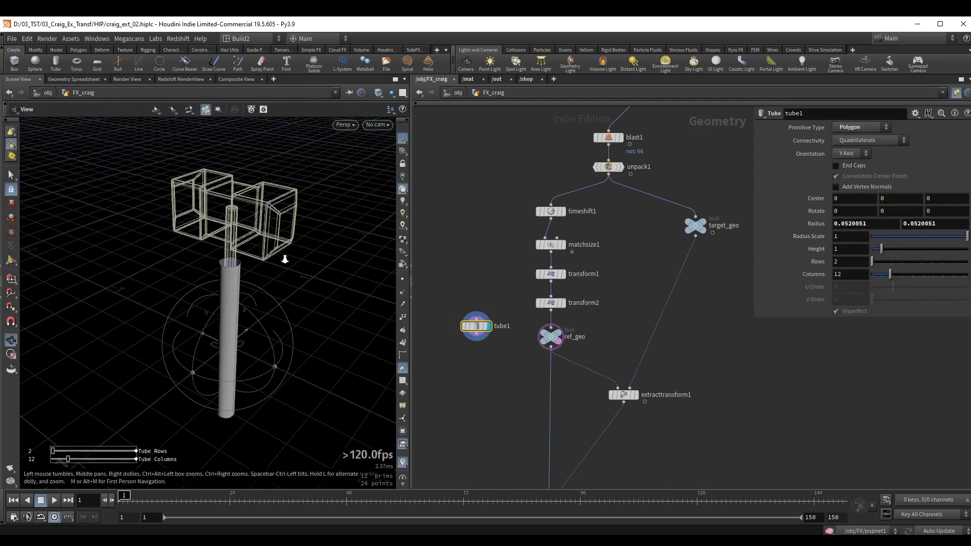
Fit the tube to the hammer handle with height about 1.013, center Y about 0.368 and radius about 0.033.
drag(235, 264, 238, 149)
drag(226, 412, 239, 362)
mouse_move(240, 362)
alt+mouse_down()
mouse_move(277, 368)
mouse_move(226, 376)
mouse_move(224, 356)
alt+mouse_up()
alt+drag(225, 356, 230, 388)
alt+right_drag(233, 124, 257, 184)
drag(272, 205, 258, 200)
alt+drag(253, 271, 219, 238)
alt+right_drag(219, 238, 210, 217)
alt+middle_drag(225, 258, 221, 246)
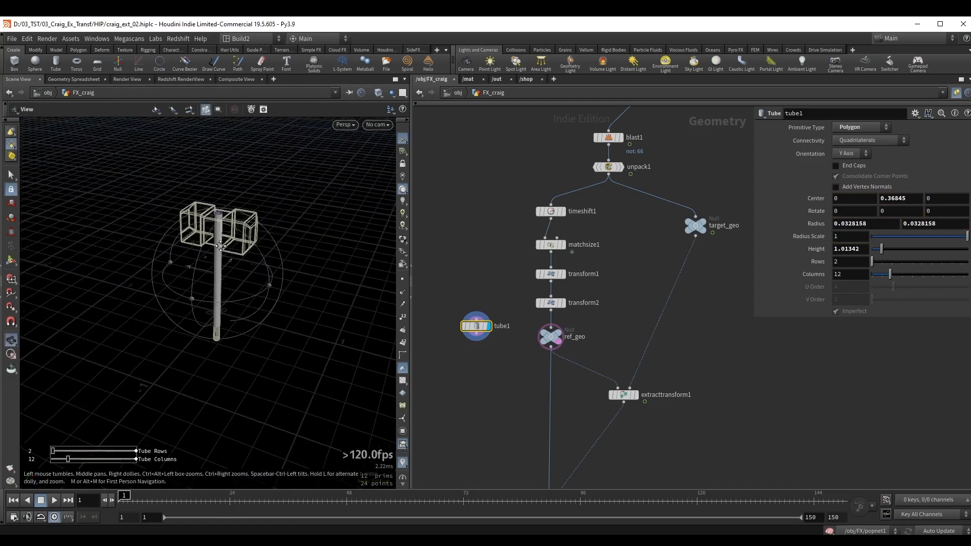
alt+drag(220, 246, 222, 238)
Connect tube1 to the first input of copytopoints1 in place of ref_geo.
middle_drag(468, 360, 476, 252)
click(486, 227)
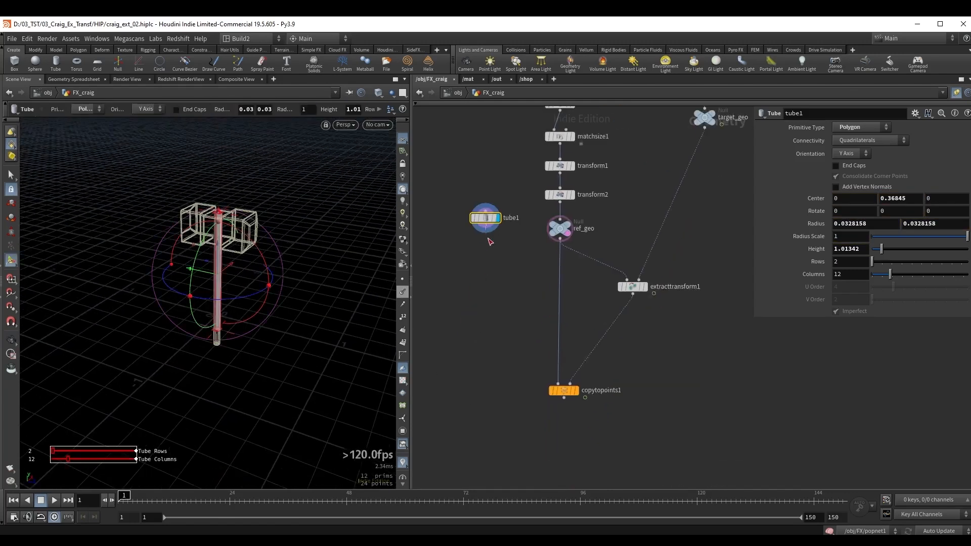
click(557, 386)
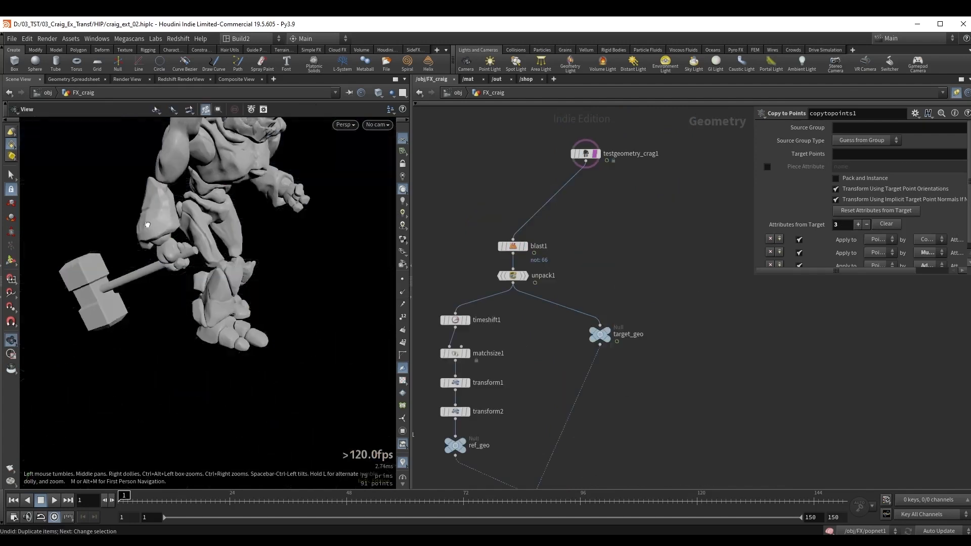
Duplicate blast1 onto a second branch from testgeometry_crag1 and turn off Delete Non Selected to remove the hammer from Crag.
drag(148, 224, 151, 226)
mouse_move(513, 248)
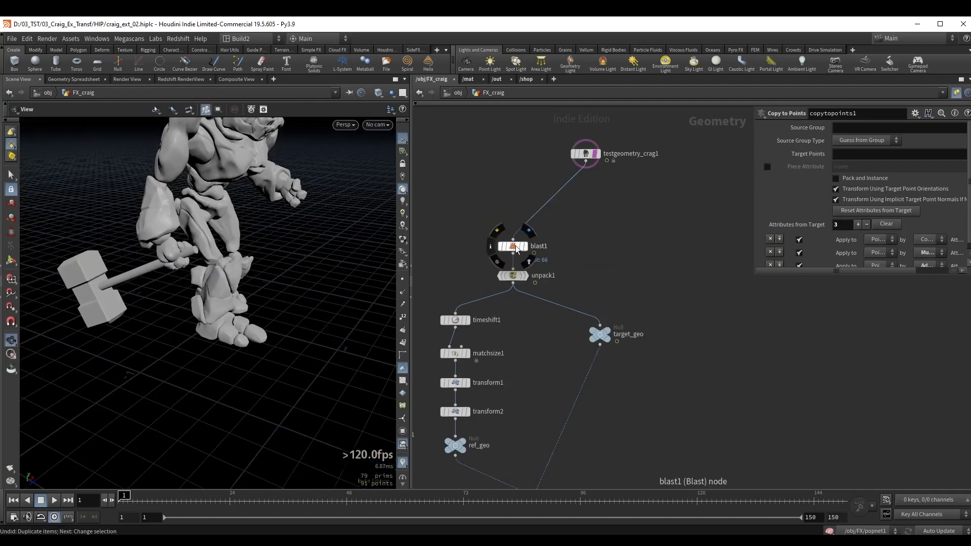
alt+drag(515, 248, 663, 233)
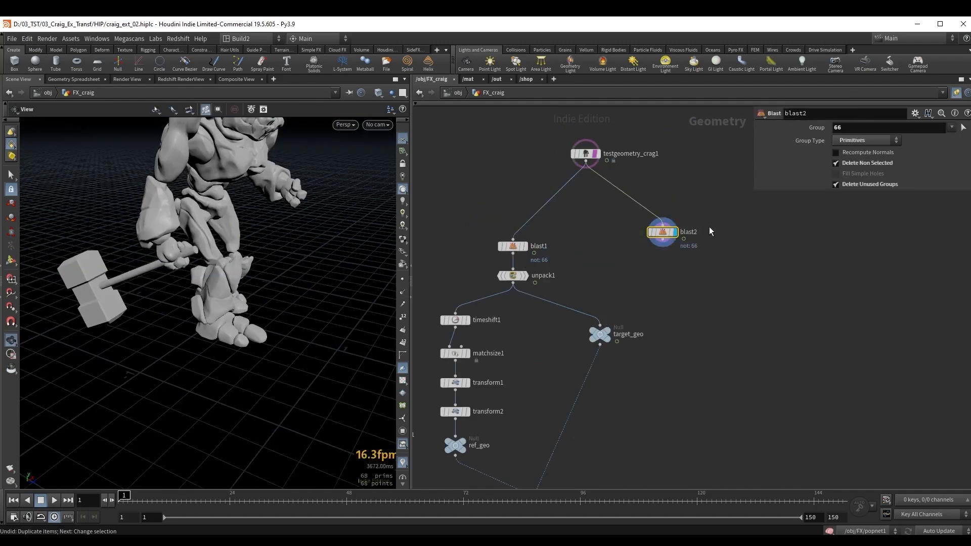
click(866, 162)
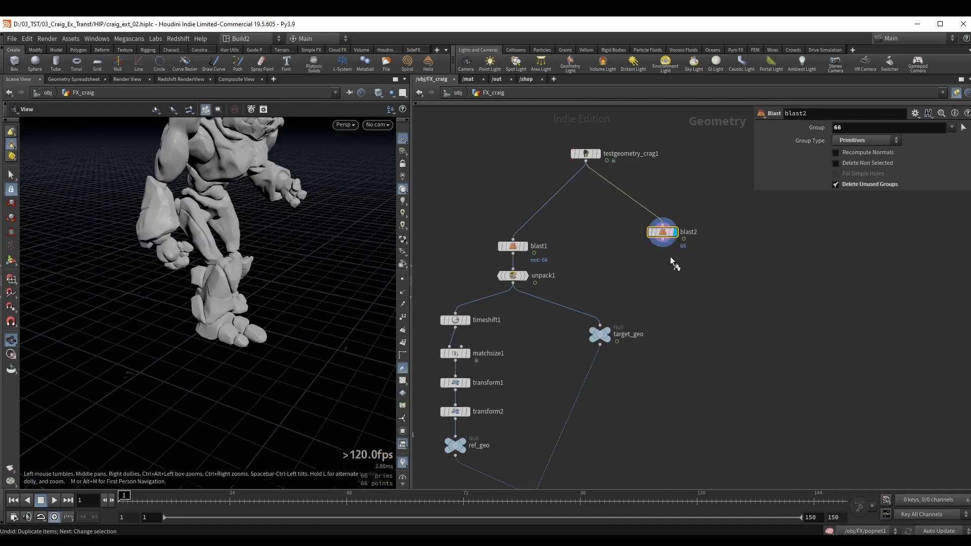
Display copytopoints1 together with the hammerless Crag and scrub to frame 22 to check the tube's motion.
middle_drag(656, 351, 674, 227)
middle_drag(620, 389, 663, 280)
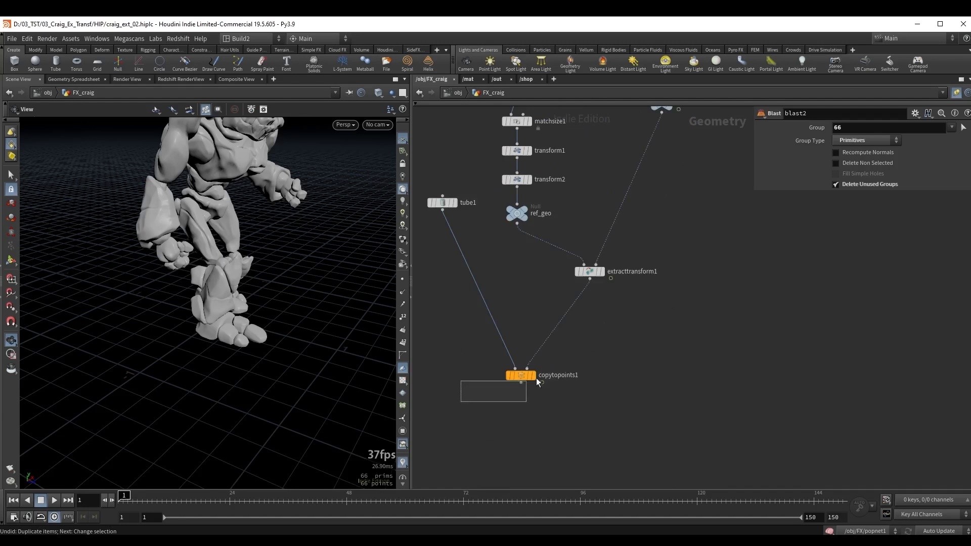
drag(535, 378, 537, 377)
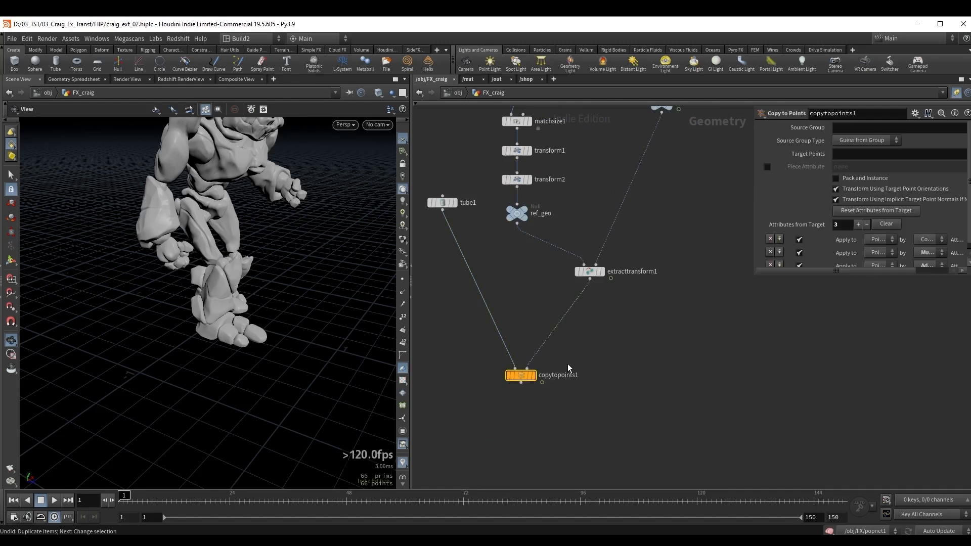
key(shift+r)
drag(101, 291, 138, 254)
drag(124, 500, 220, 499)
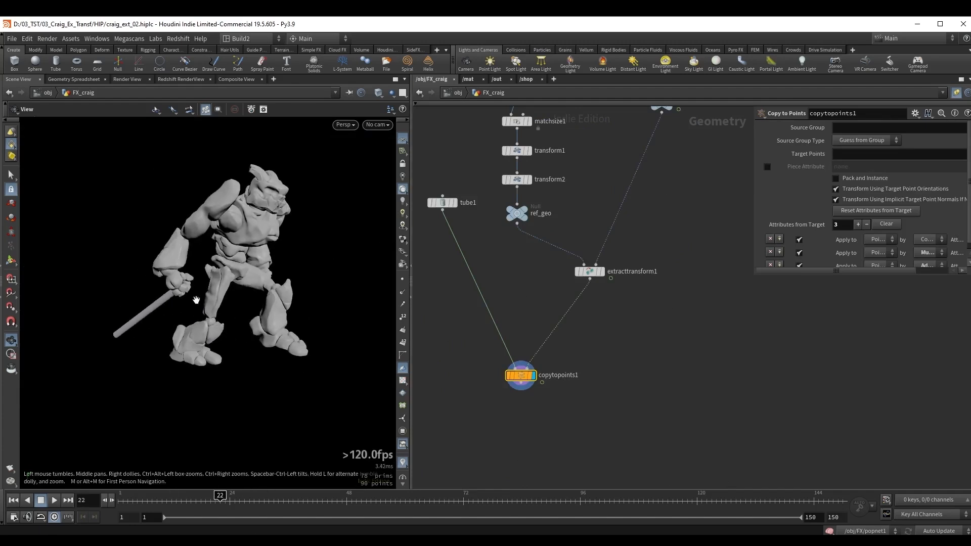
Insert a Transform node between tube1 and copytopoints1.
key(Tab)
text(tran)
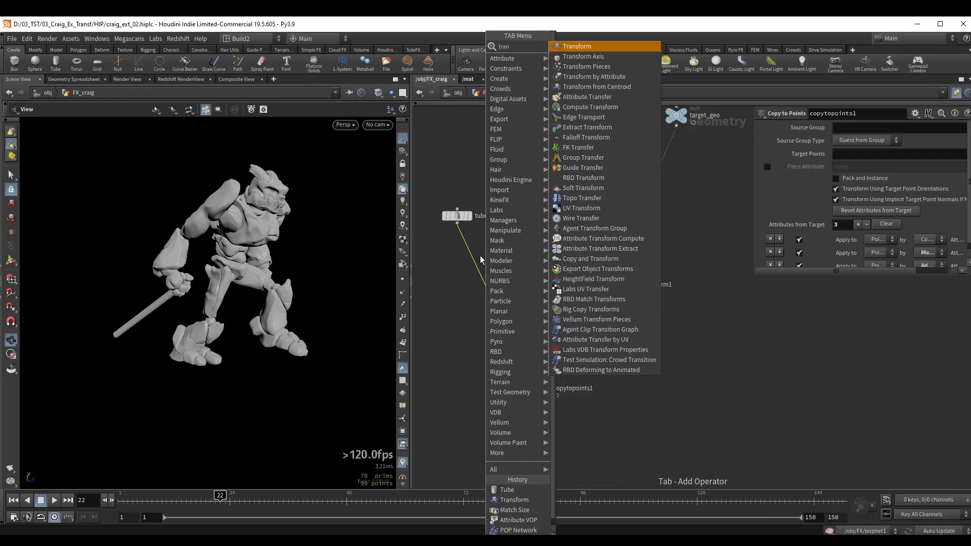
key(Return)
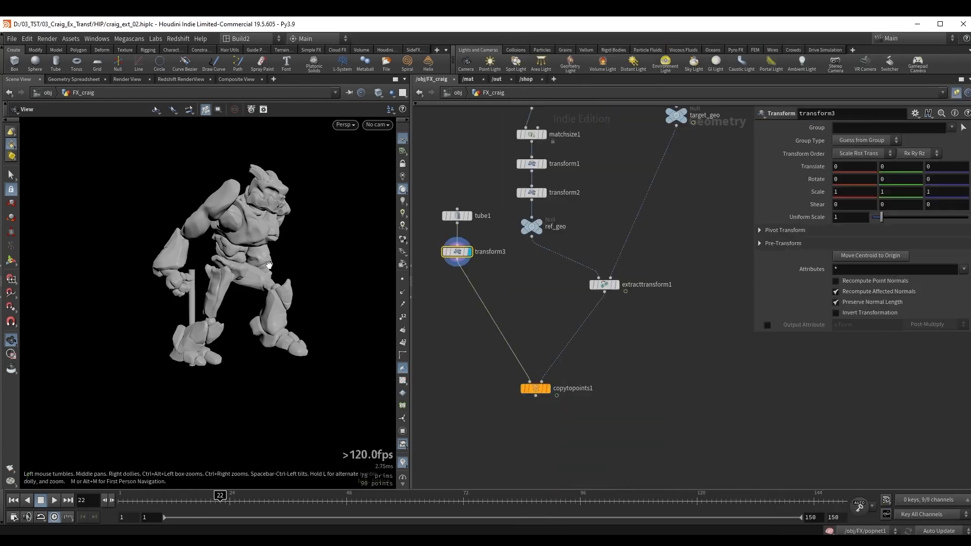
Set transform3's X rotation to 180 degrees to flip the tube.
key(ctrl+z)
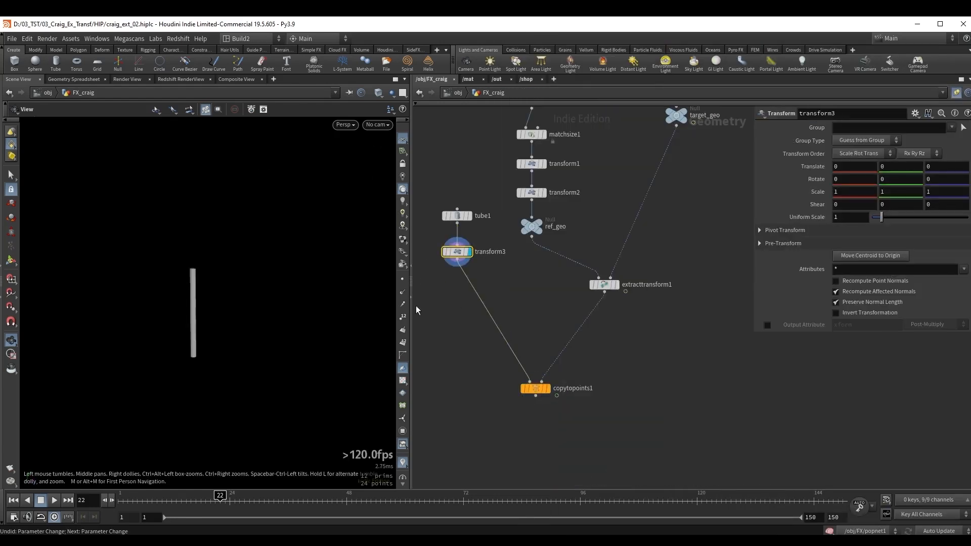
click(854, 180)
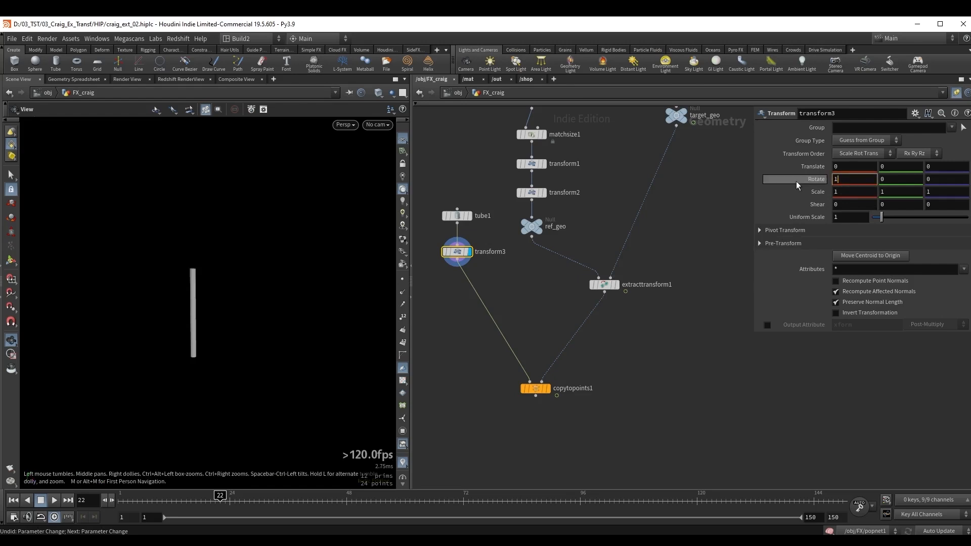
text(180)
key(Return)
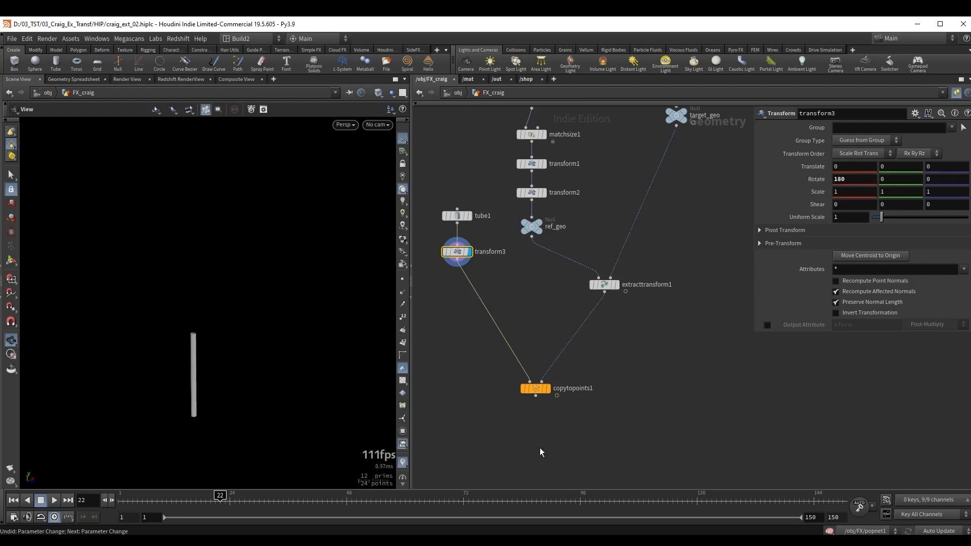
click(604, 348)
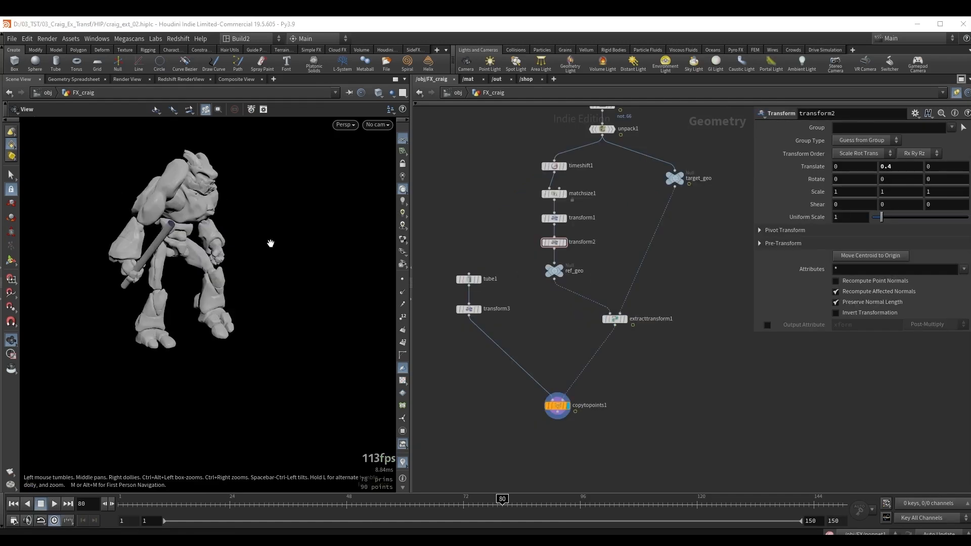
Insert a Transform node between transform2 and ref_geo in the hammer's reference branch.
drag(181, 225, 164, 224)
scroll(189, 223, up, 3)
middle_drag(510, 223, 500, 263)
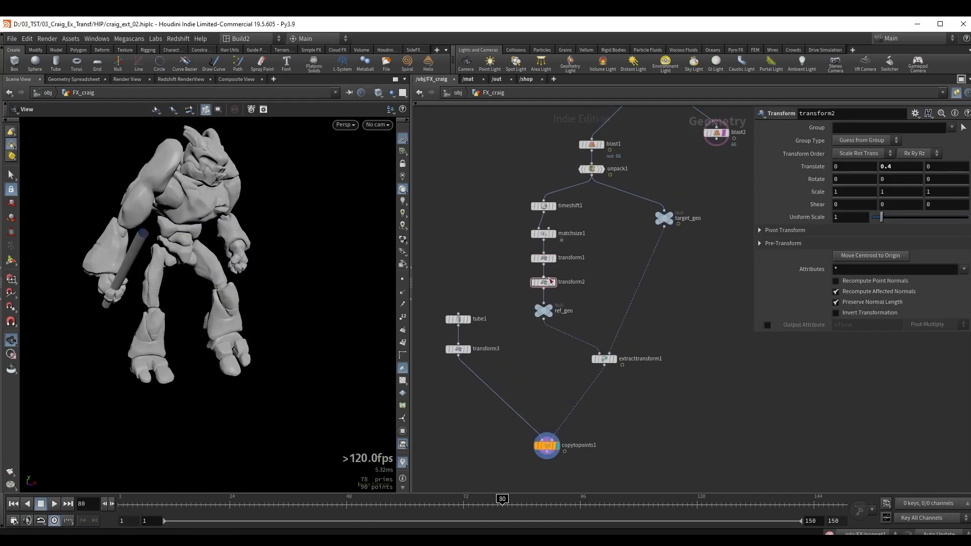
shift+drag(550, 281, 506, 281)
scroll(586, 284, up, 3)
key(Tab)
text(tr)
key(Return)
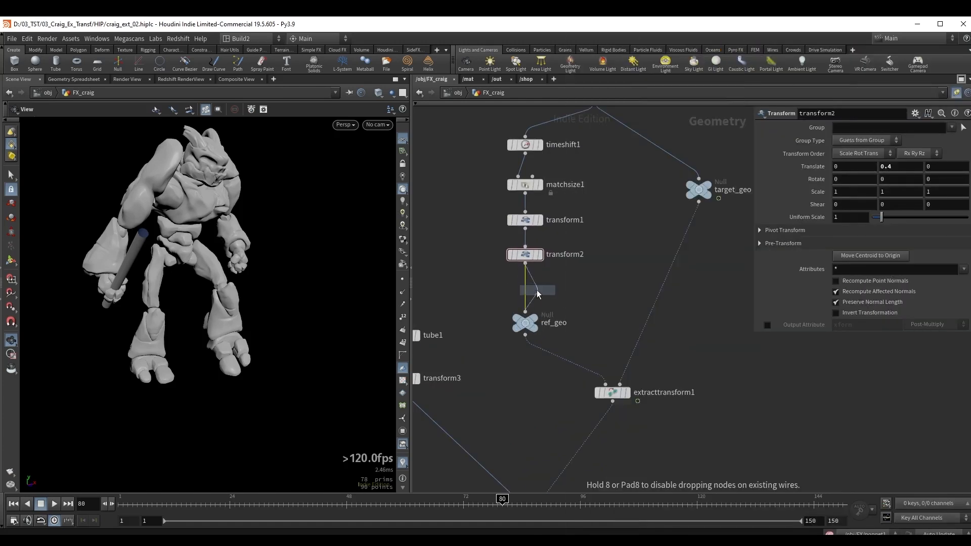
click(536, 290)
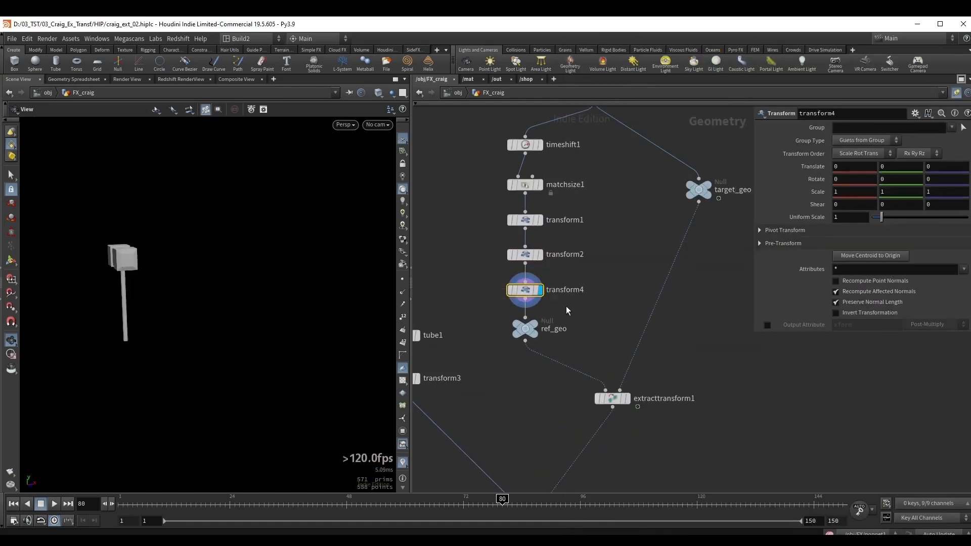
Set the uniform scale of transform4 to 3.33 to enlarge the reference hammer.
drag(169, 245, 108, 255)
right_drag(108, 256, 138, 252)
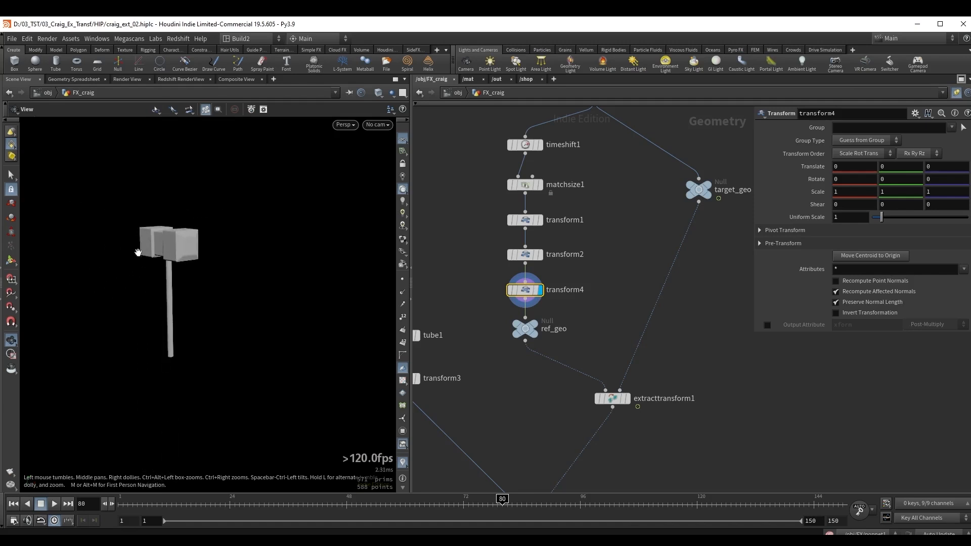
drag(138, 252, 169, 240)
key(shift+w)
scroll(169, 242, down, 1)
middle_drag(169, 243, 180, 251)
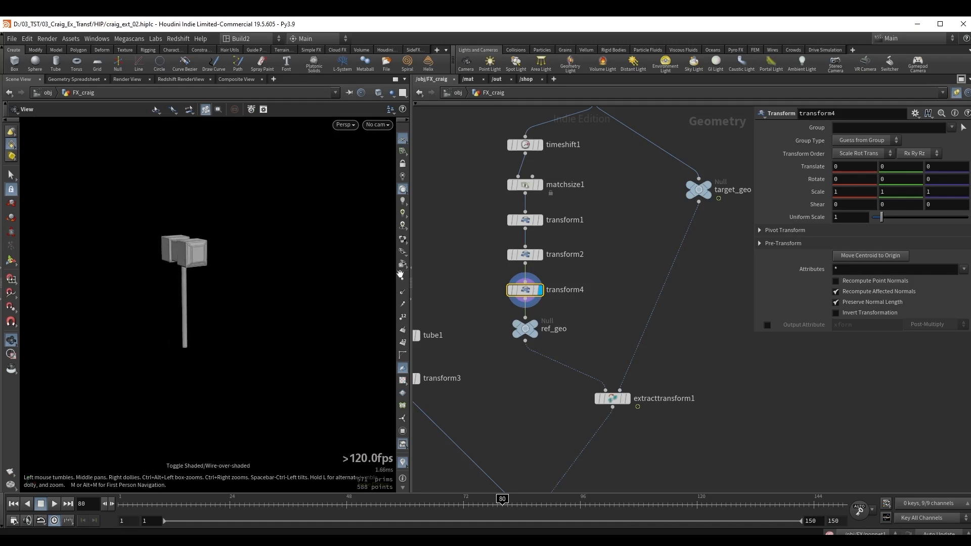
drag(882, 217, 905, 220)
scroll(194, 177, down, 3)
Examine the scaled hammer in the orthographic Right view, checking its head and handle against the grid.
middle_drag(190, 176, 173, 225)
key(space+4)
mouse_move(282, 204)
right_down()
mouse_move(225, 212)
mouse_move(275, 189)
right_up()
middle_drag(326, 144, 288, 234)
right_drag(295, 229, 236, 247)
middle_drag(283, 223, 258, 334)
right_drag(217, 384, 281, 431)
middle_drag(231, 191, 212, 262)
right_drag(212, 262, 230, 293)
middle_drag(229, 293, 238, 240)
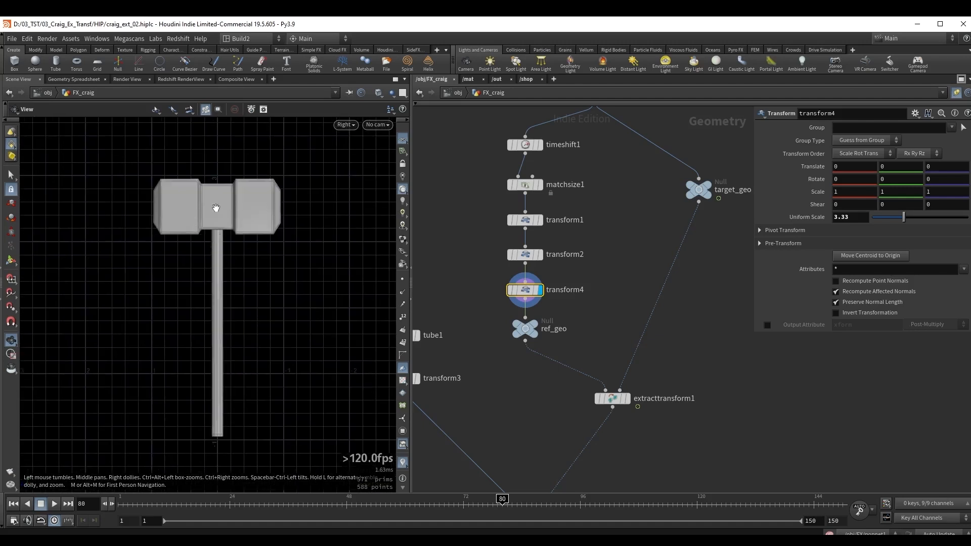
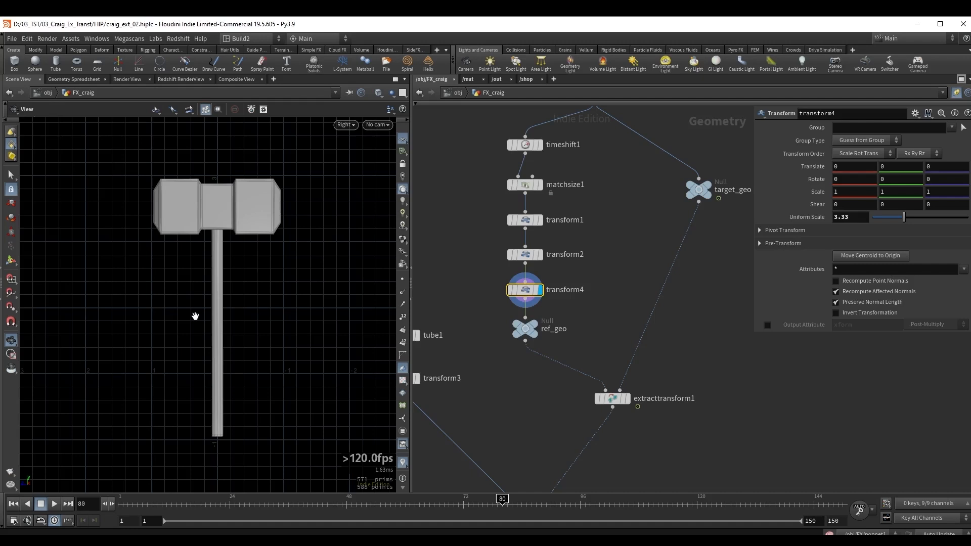
Compare the reference hammer's size with transform4 bypassed and enabled against the grid in the Right view.
key(b)
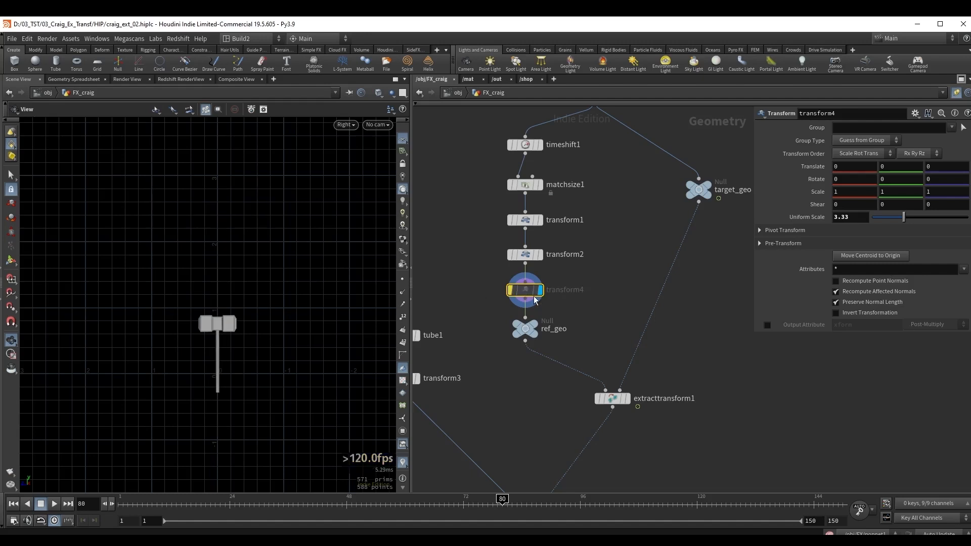
right_drag(214, 350, 267, 343)
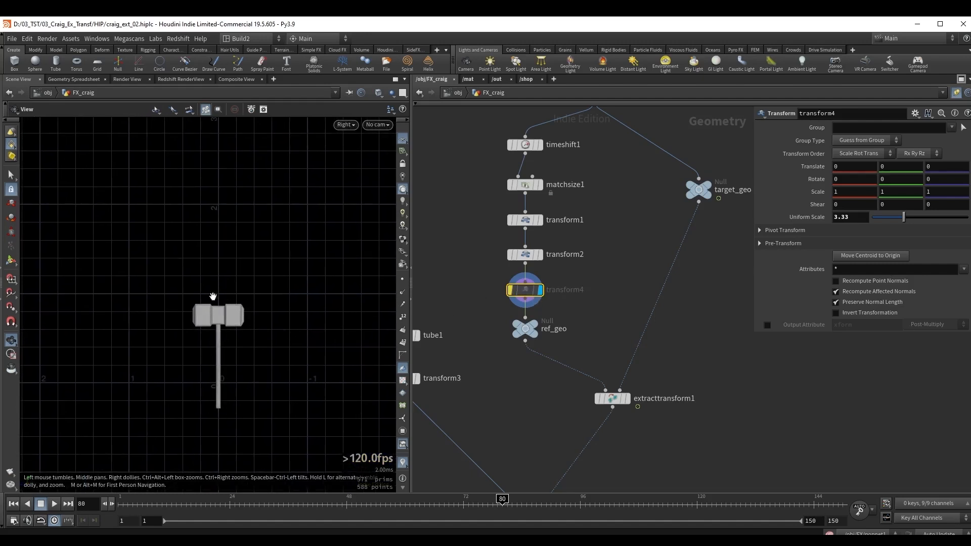
right_drag(225, 336, 260, 334)
middle_drag(251, 341, 245, 306)
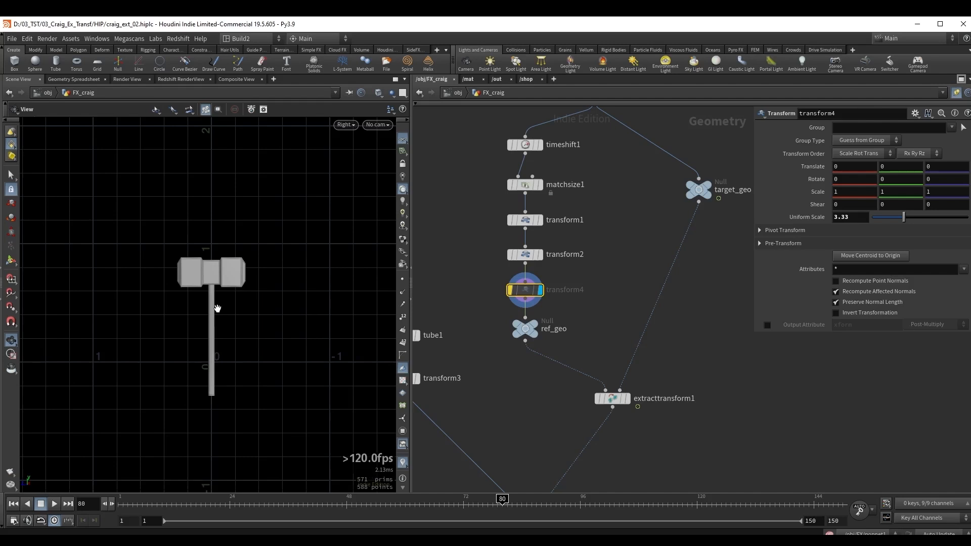
mouse_move(217, 309)
right_down()
mouse_move(259, 301)
mouse_move(241, 289)
mouse_move(199, 308)
right_up()
key(b)
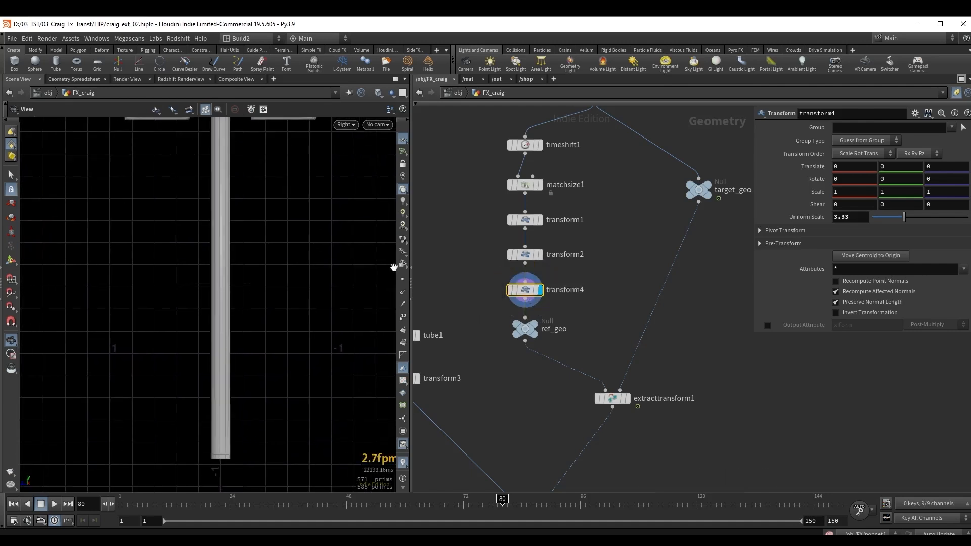
right_drag(251, 248, 223, 276)
middle_drag(224, 276, 223, 277)
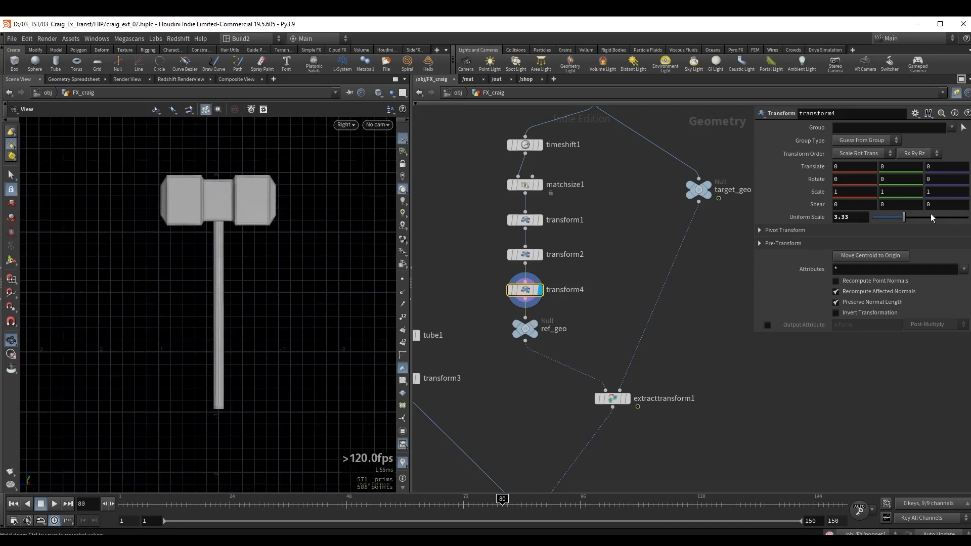
Set transform4's uniform scale to 4 and check the enlarged hammer.
drag(904, 215, 817, 217)
text(4)
key(Return)
middle_drag(212, 177, 217, 200)
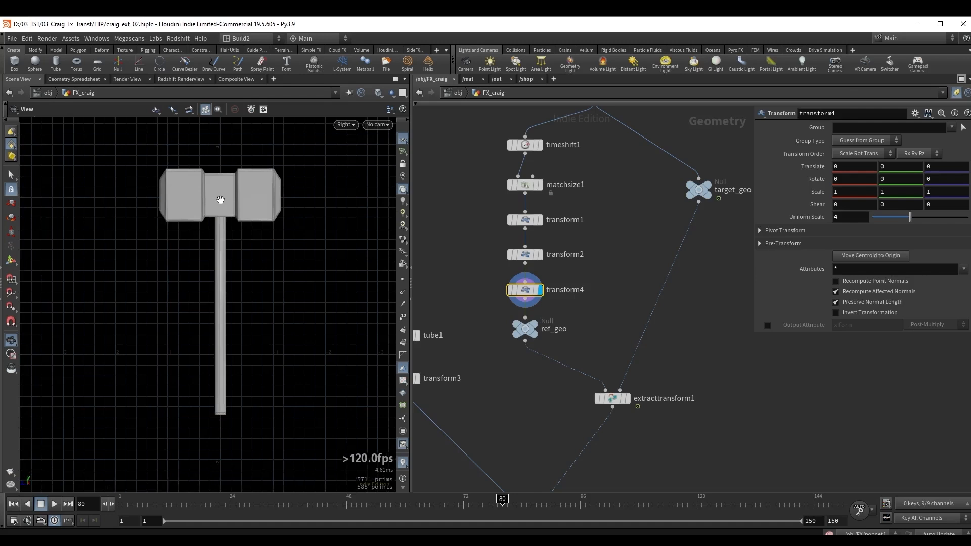
Set the extraction method of extracttransform1 to Translation, Rotation, and Uniform Scale.
middle_drag(554, 382, 498, 350)
drag(498, 350, 632, 387)
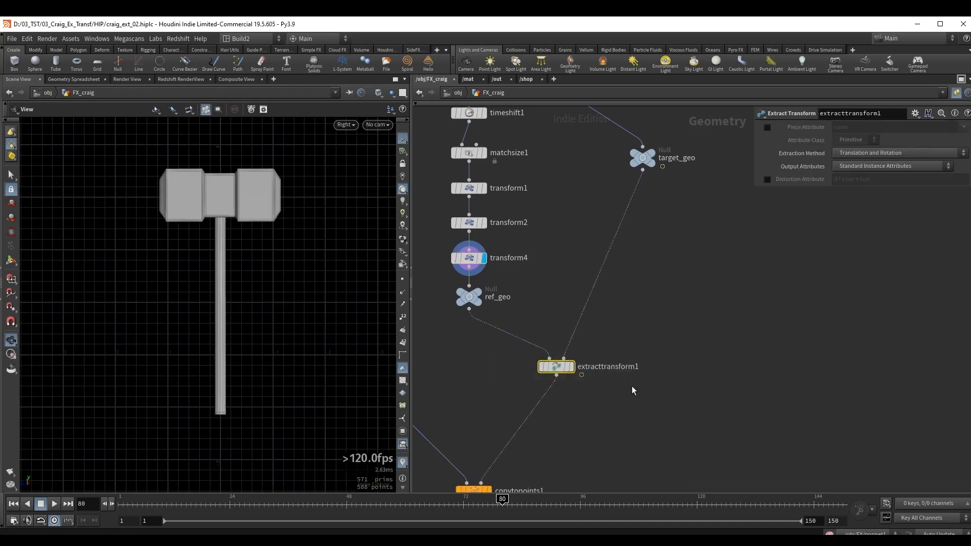
click(847, 152)
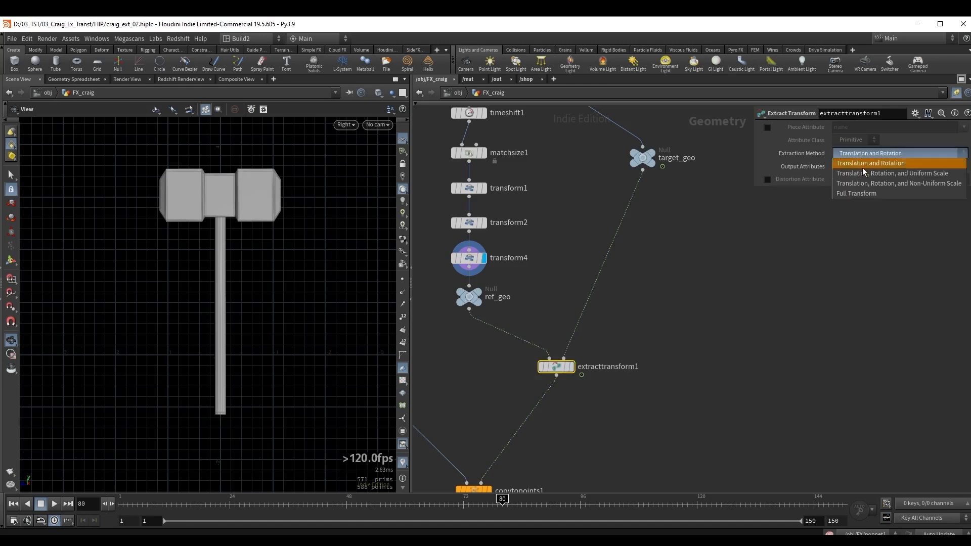
click(921, 173)
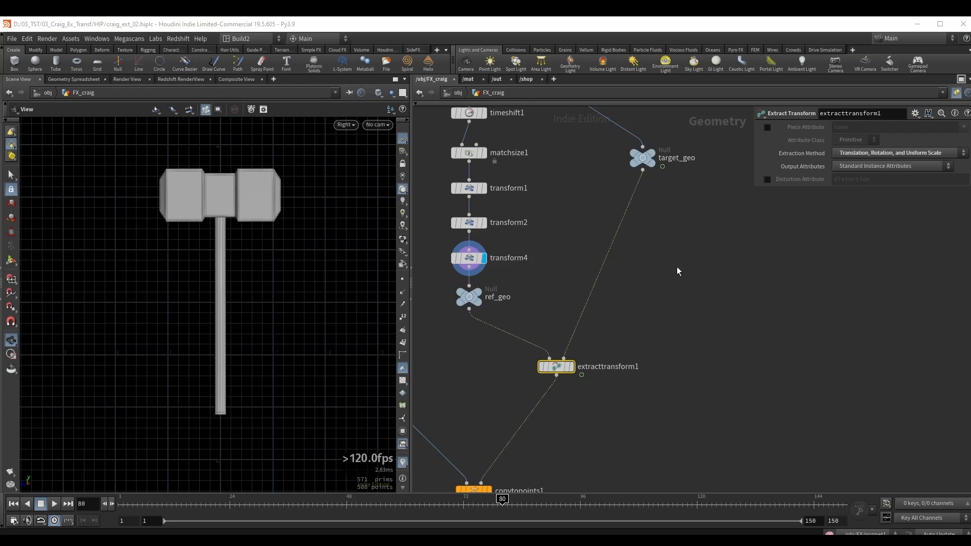
Switch to the perspective view, wire ref_geo into the source input of copytopoints1 in place of transform3, and display it.
middle_drag(727, 268, 814, 210)
key(space+1)
drag(206, 225, 298, 241)
right_drag(299, 240, 195, 234)
drag(195, 234, 238, 245)
click(555, 251)
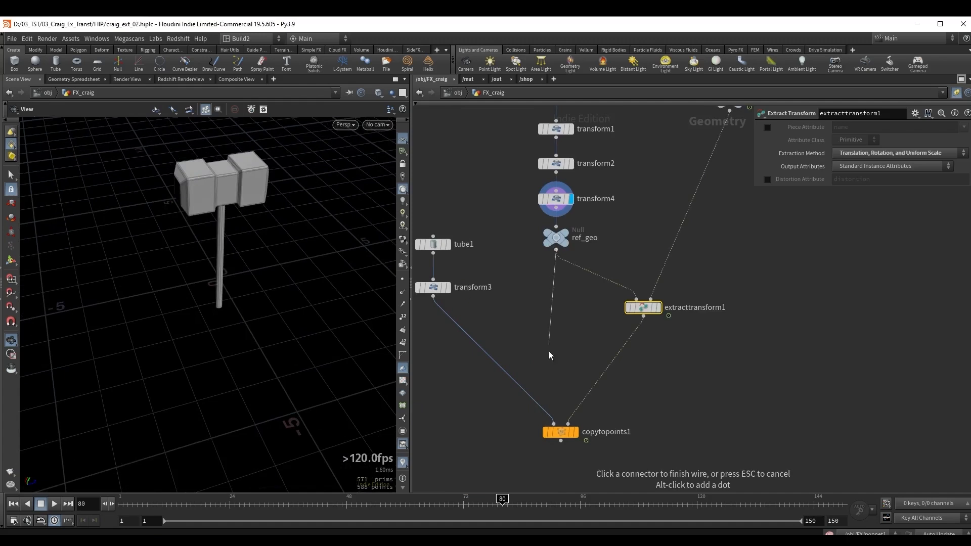
click(553, 424)
drag(521, 426, 601, 456)
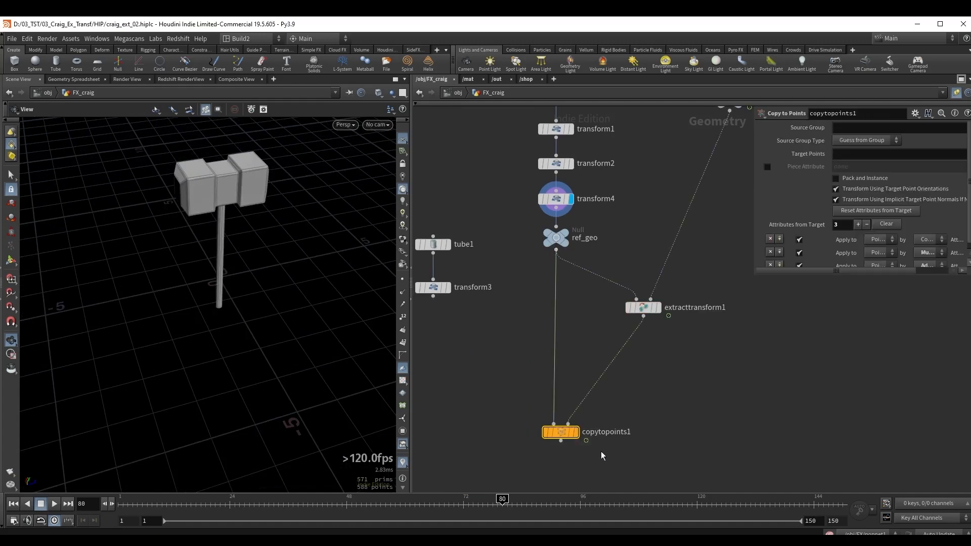
click(577, 432)
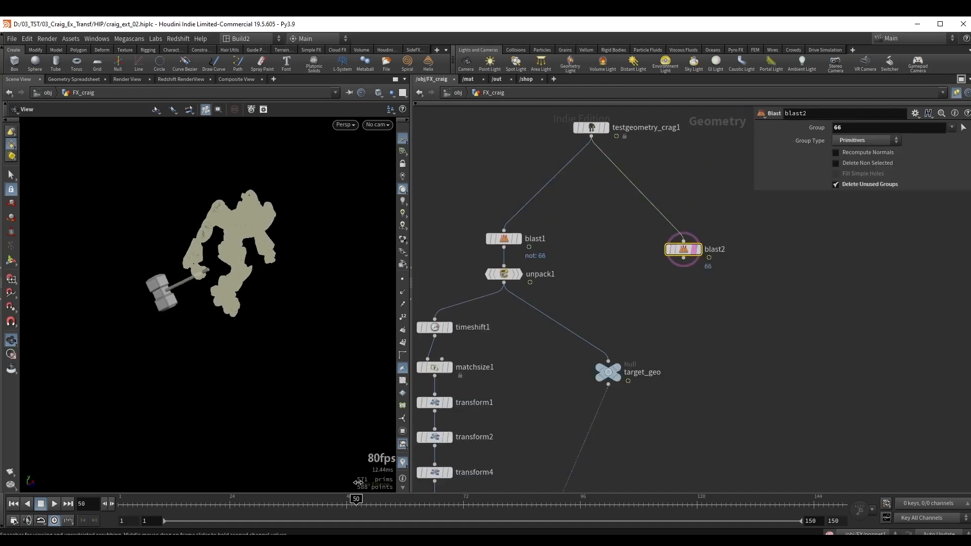
Check the copied hammer's motion by scrubbing the animation to frame 87.
drag(467, 484, 536, 477)
drag(656, 282, 709, 240)
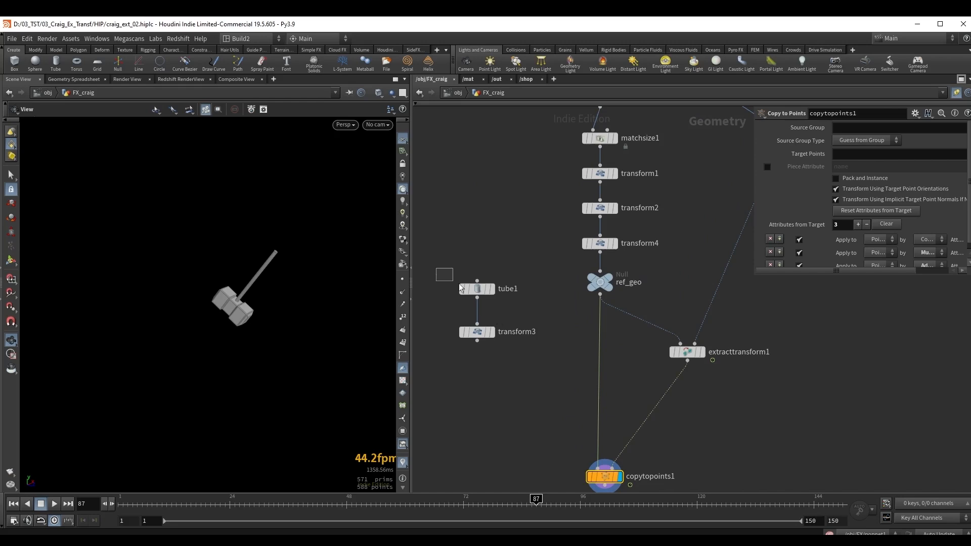
drag(459, 283, 505, 304)
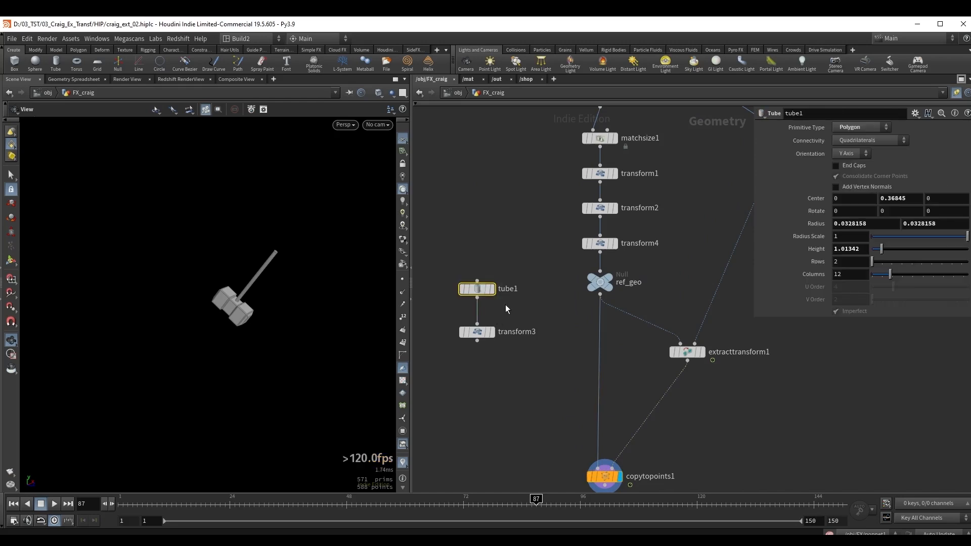
Display tube1 and template ref_geo so the tube can be compared with the reference hammer.
click(492, 289)
key(ctrl+z)
key(ctrl+z)
key(ctrl+z)
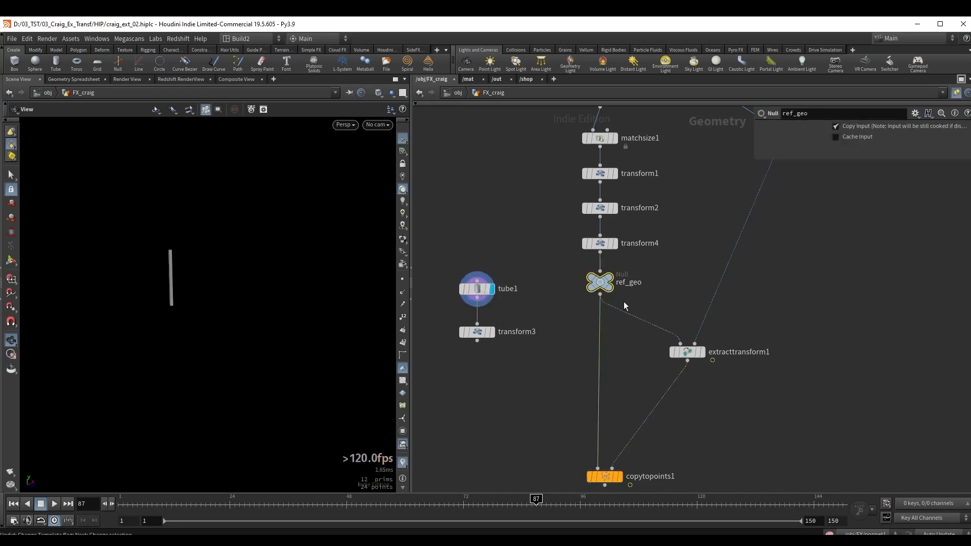
key(shift+e)
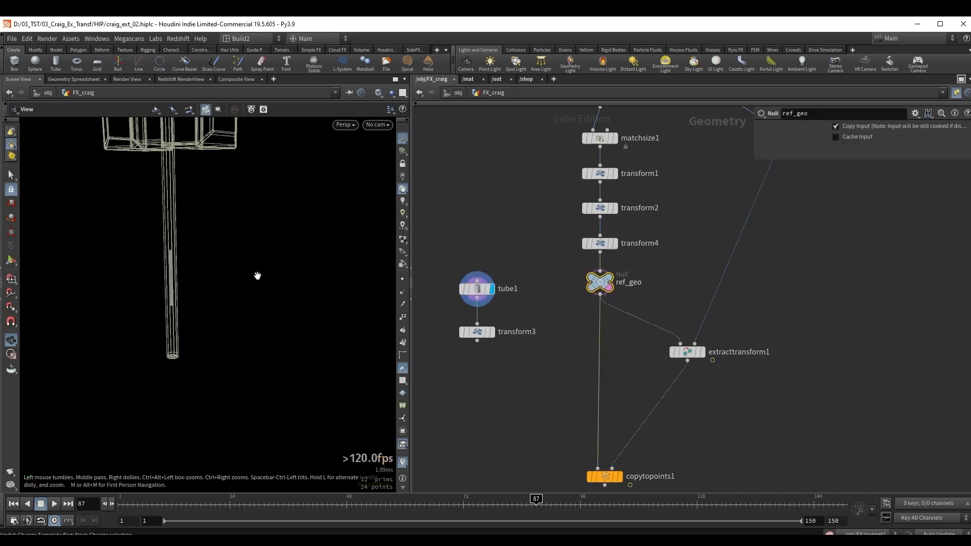
middle_drag(257, 276, 301, 327)
right_drag(263, 303, 217, 298)
Resize tube1 along the hammer handle to radius about 0.147 and height about 3.93, with its center Y at about 1.83.
click(473, 289)
drag(252, 283, 236, 218)
key(Return)
key(Escape)
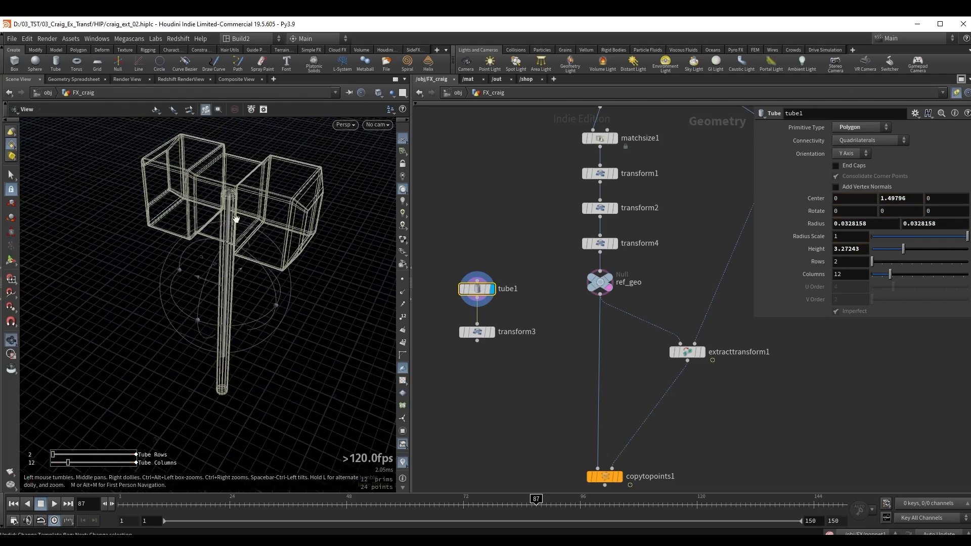
alt+right_drag(236, 219, 259, 192)
drag(247, 182, 256, 190)
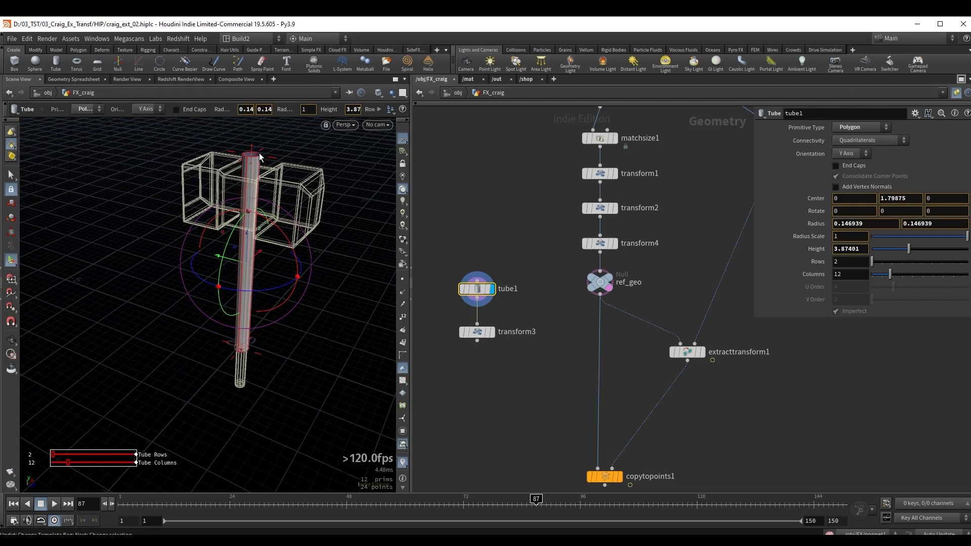
drag(251, 153, 252, 149)
Reconnect transform3 to the source input of copytopoints1 and display the Copy to Points result.
middle_drag(510, 417, 491, 320)
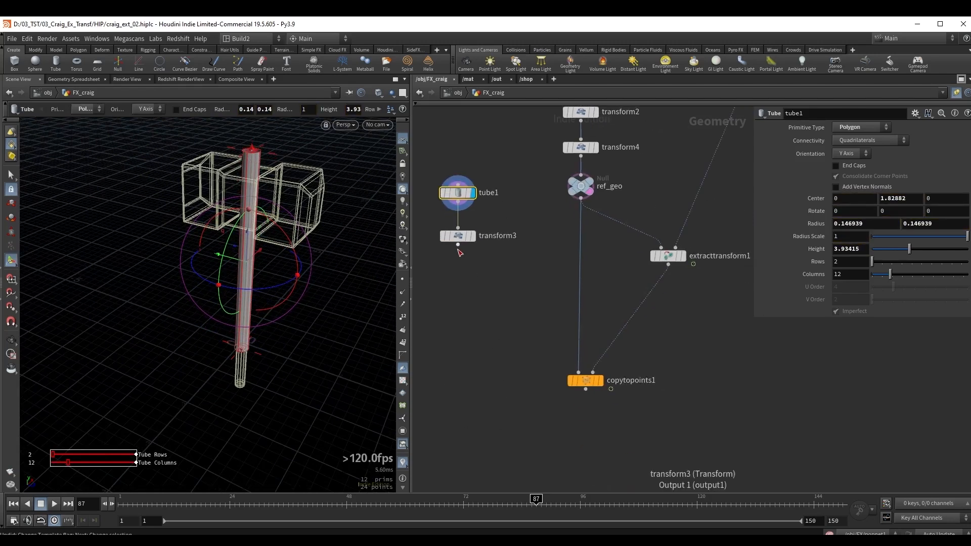
click(457, 246)
click(551, 377)
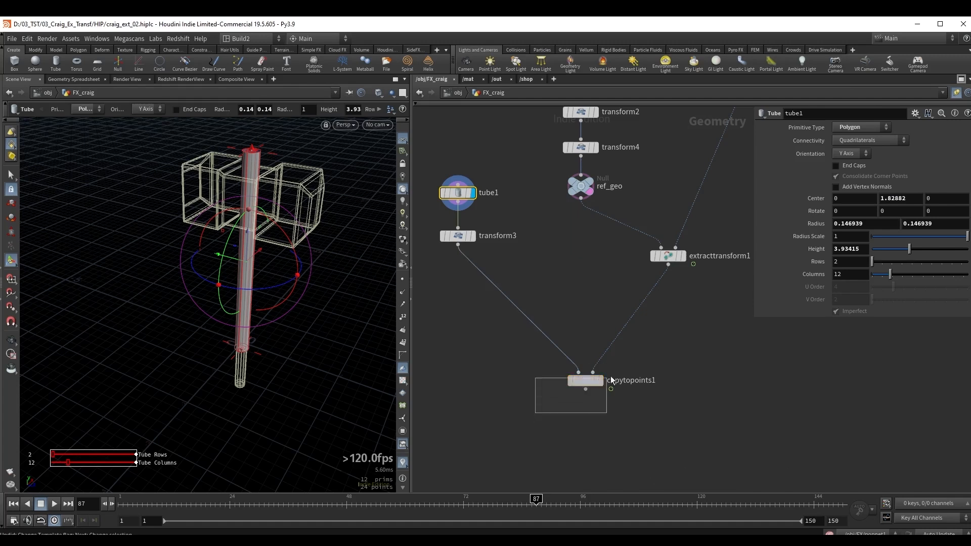
click(610, 382)
click(600, 380)
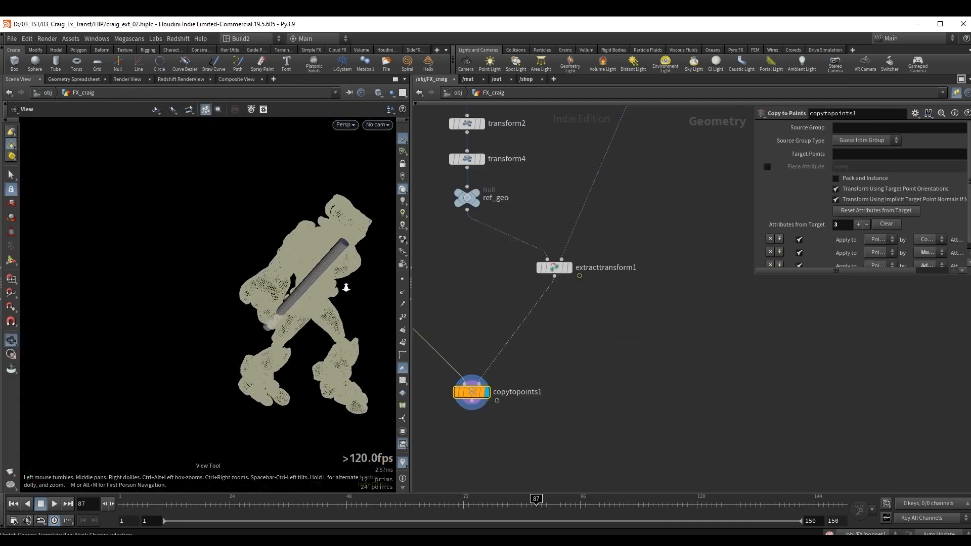
View the copied tube with Crag through cam1 and go to frame 30.
mouse_move(405, 283)
mouse_down()
mouse_move(278, 288)
mouse_move(285, 286)
mouse_up()
click(377, 124)
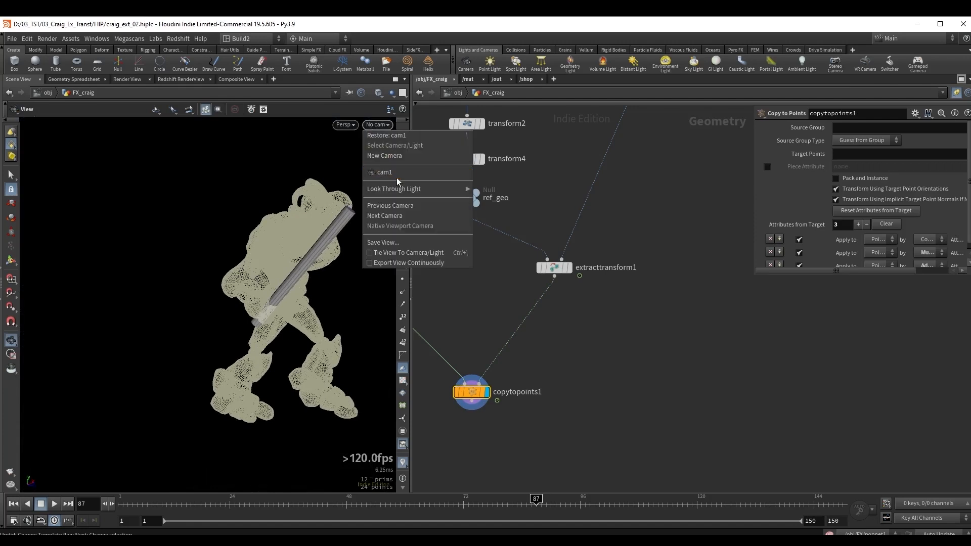
click(397, 177)
click(258, 500)
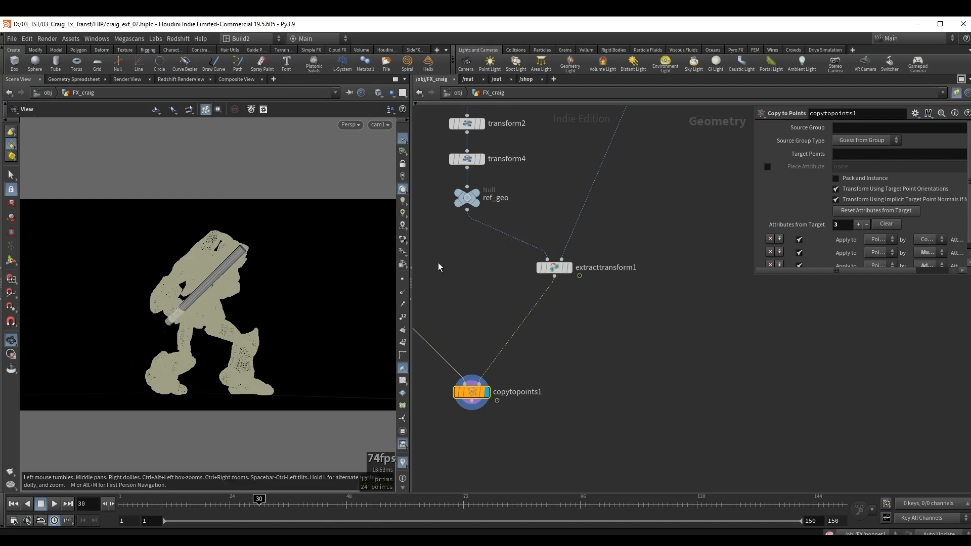
Set tube1's height to 4.18 and its center Y to 2.94882 to reposition the tube in Crag's hand.
middle_drag(440, 258, 575, 305)
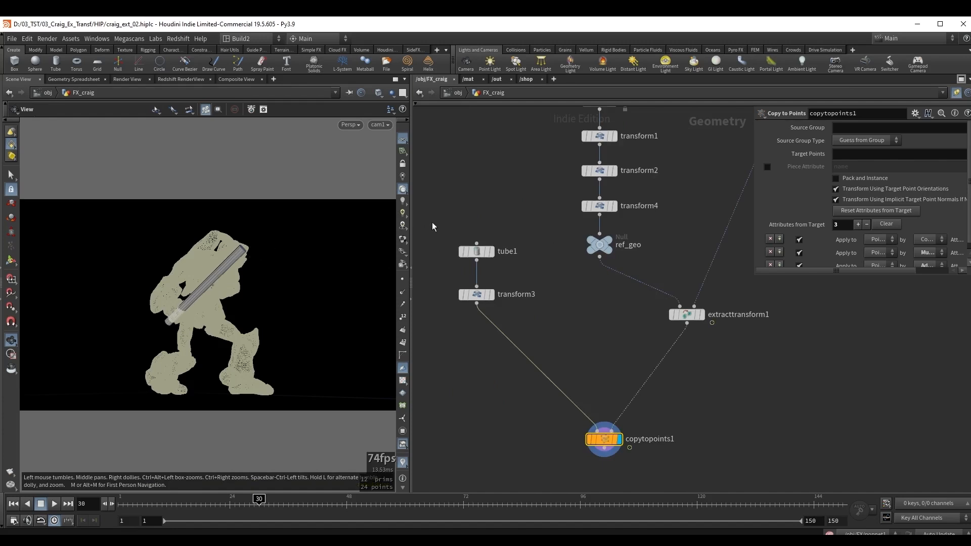
drag(432, 220, 499, 275)
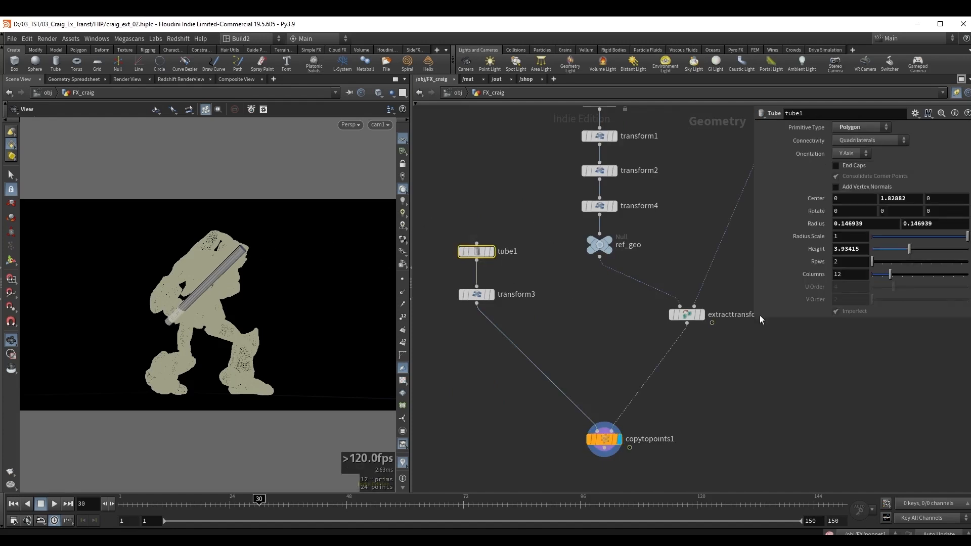
drag(910, 253, 917, 253)
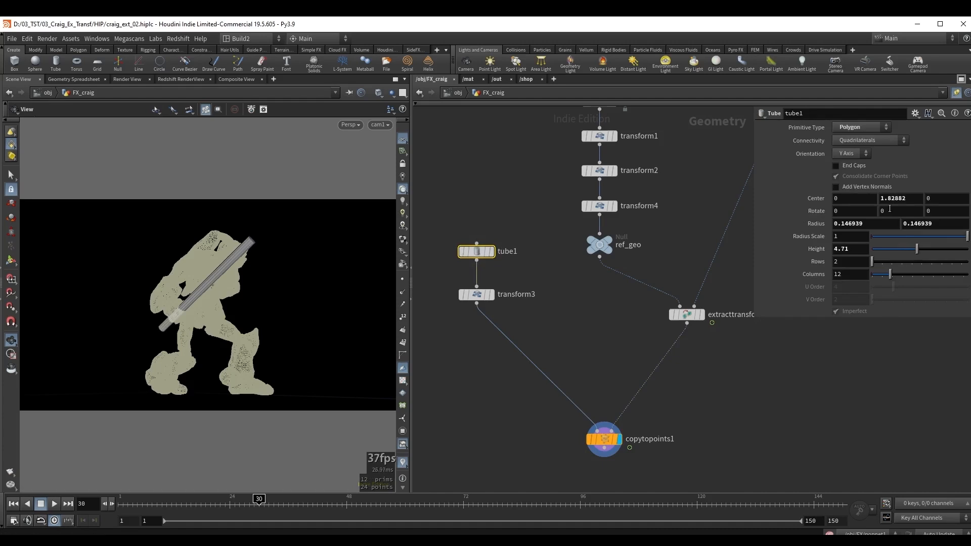
middle_drag(910, 201, 961, 203)
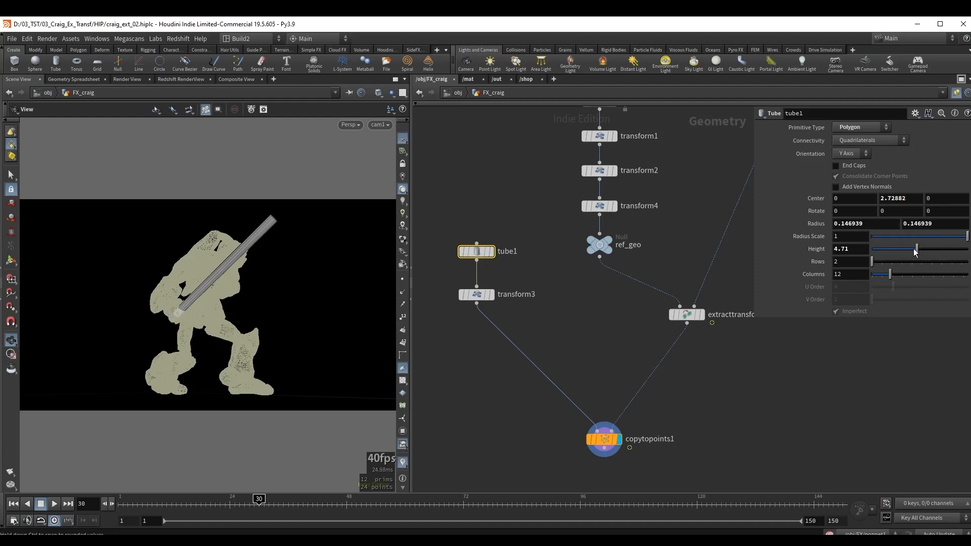
drag(915, 253, 911, 253)
middle_drag(910, 199, 958, 204)
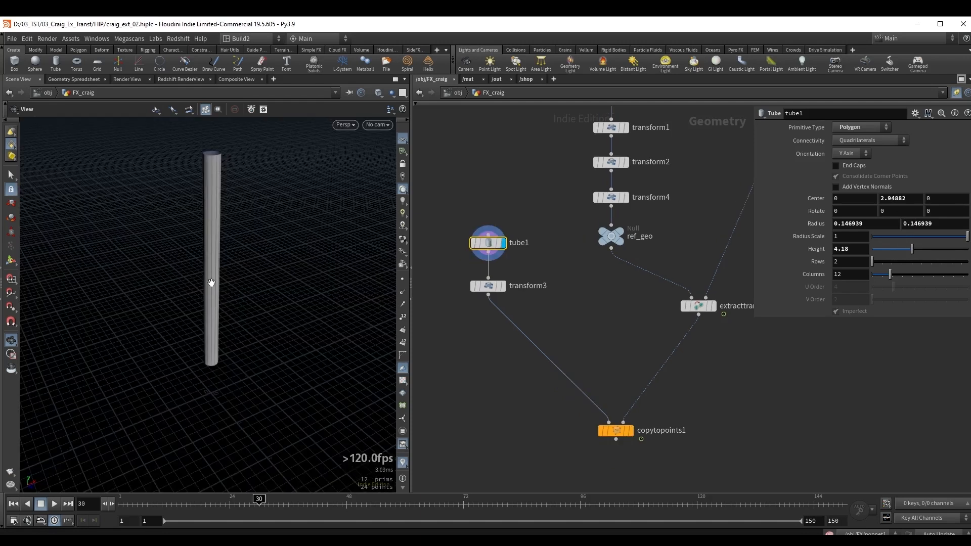
Inspect tube1 on its own and delete the transform3 node below it.
drag(212, 283, 223, 292)
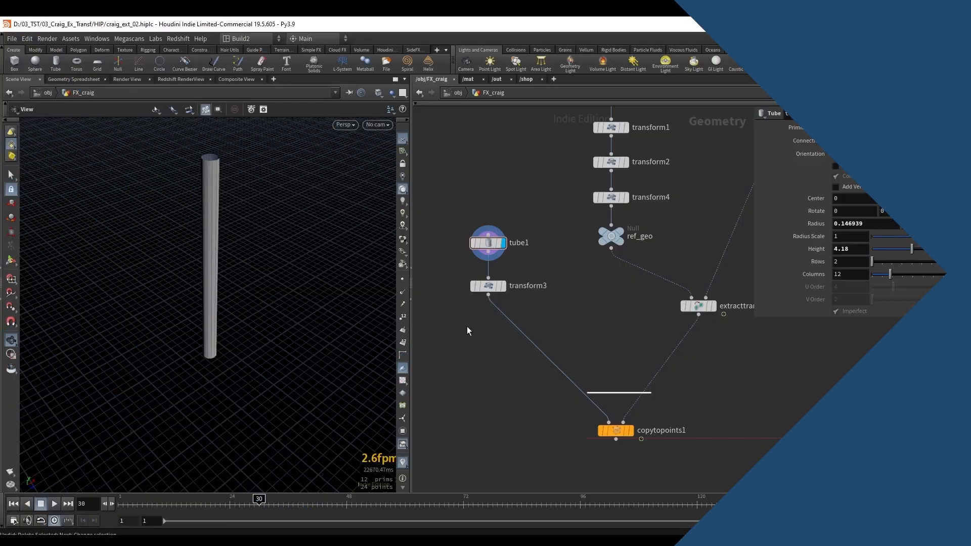
drag(456, 326, 530, 282)
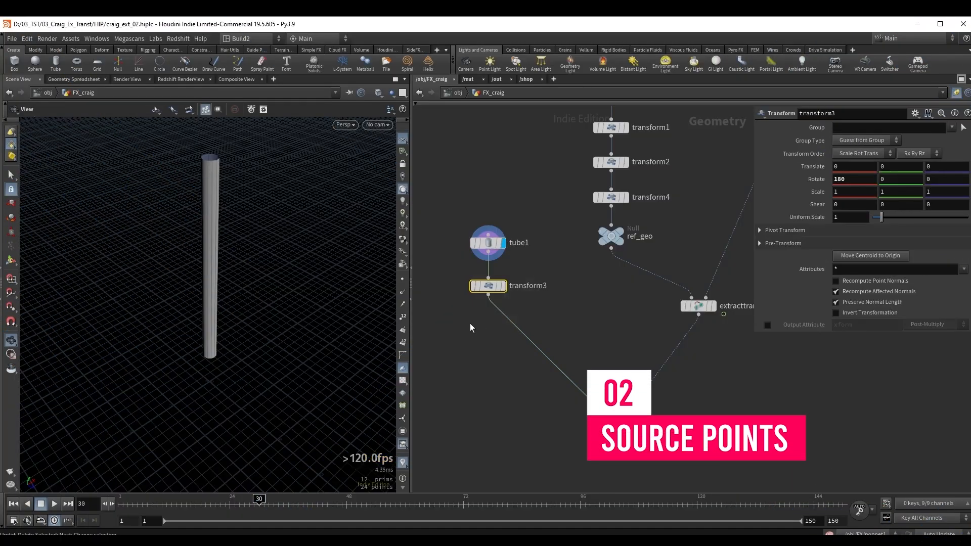
key(Delete)
key(y)
drag(503, 320, 546, 297)
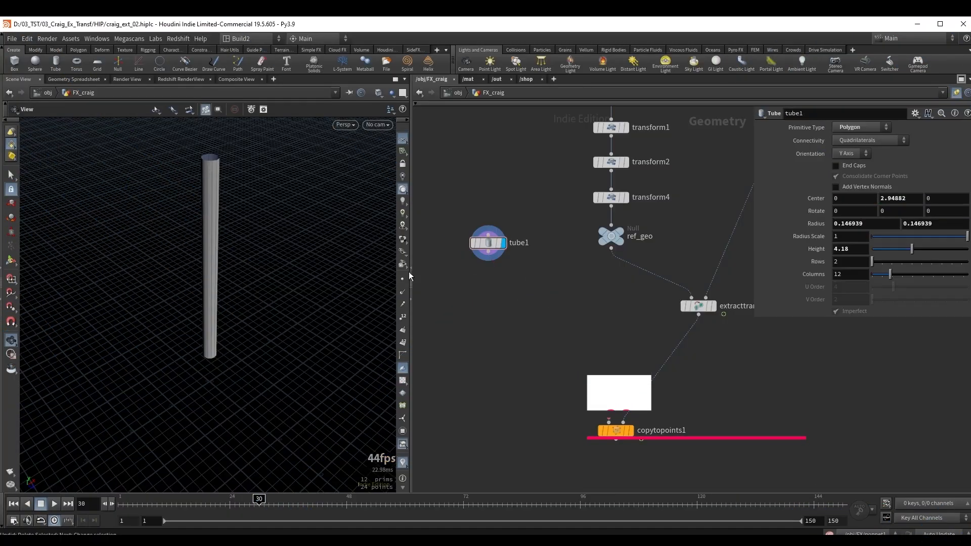
Reposition tube1 in the network and delete the copytopoints1 node.
drag(489, 246, 479, 246)
middle_drag(480, 246, 514, 228)
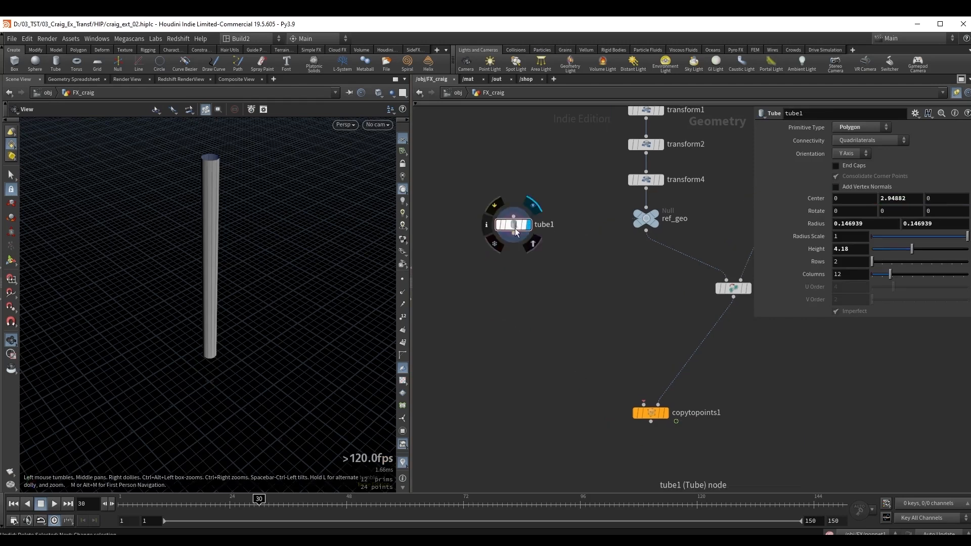
drag(517, 224, 505, 218)
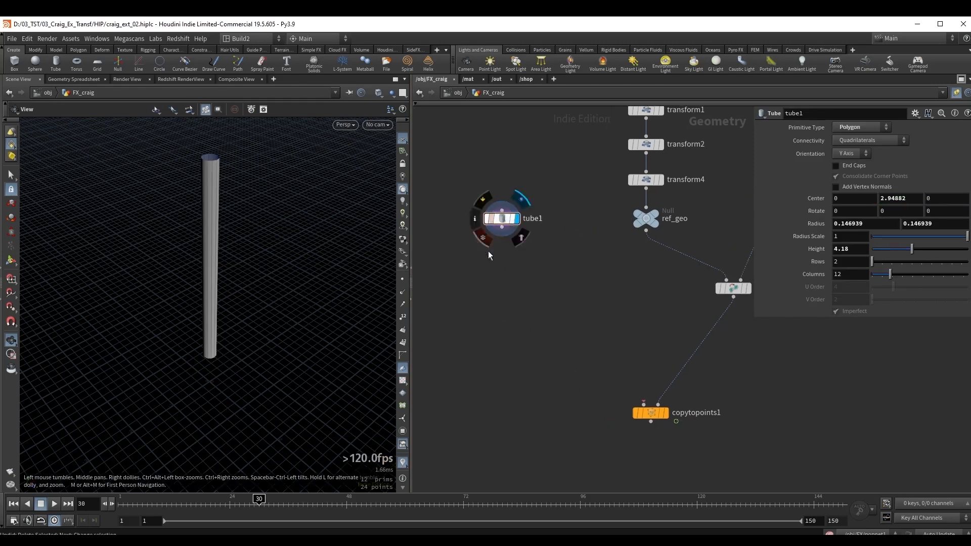
middle_drag(525, 256, 556, 231)
scroll(508, 276, down, 2)
middle_drag(508, 277, 466, 256)
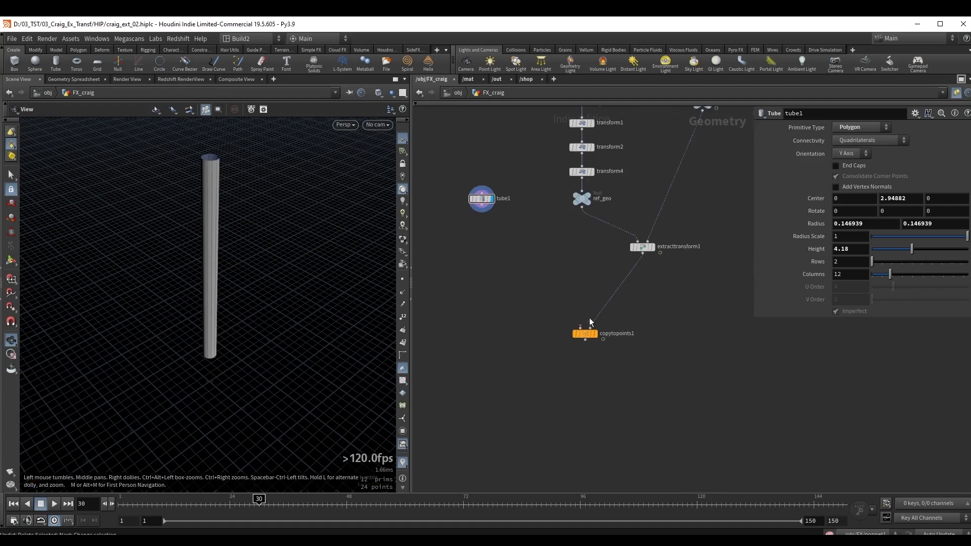
drag(543, 311, 610, 364)
key(Delete)
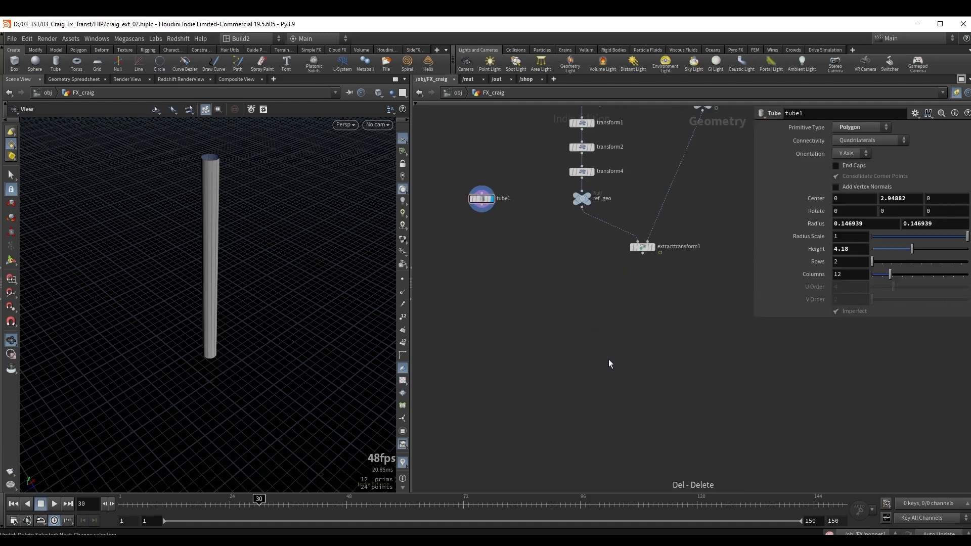
Add a Null node below extracttransform1 and rename it extracted_point.
click(642, 252)
key(Tab)
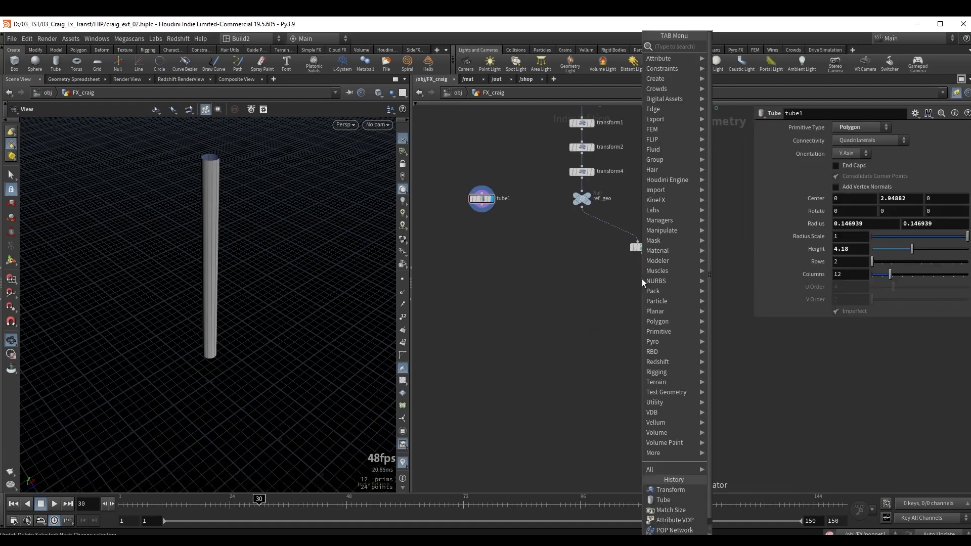
text(nu)
key(Return)
click(642, 279)
scroll(700, 282, up, 2)
click(645, 278)
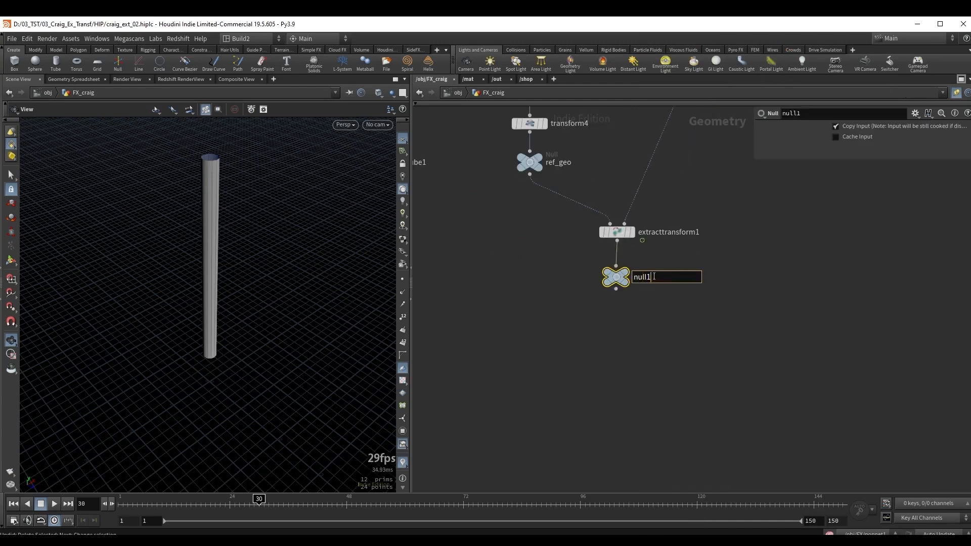
drag(653, 278, 615, 277)
text(extracted_p)
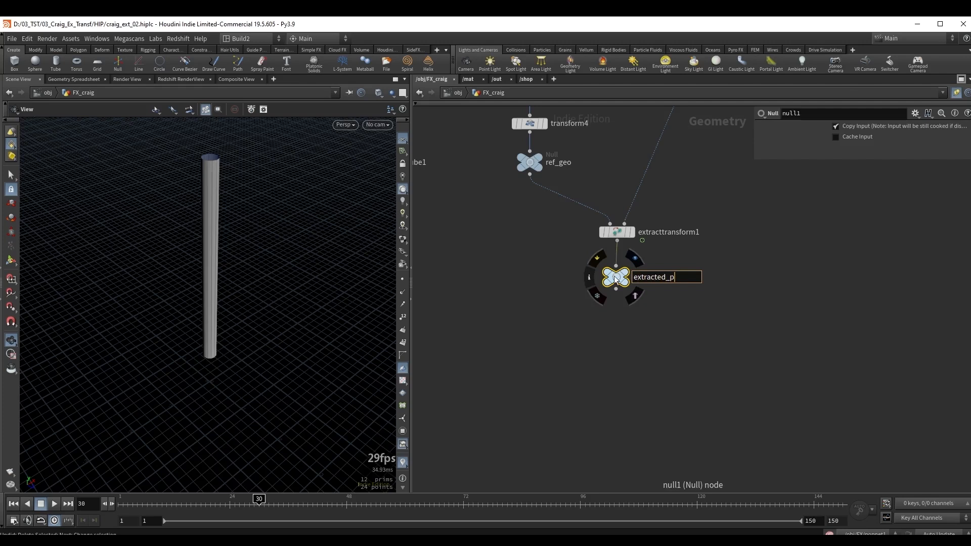
text(oint)
key(Return)
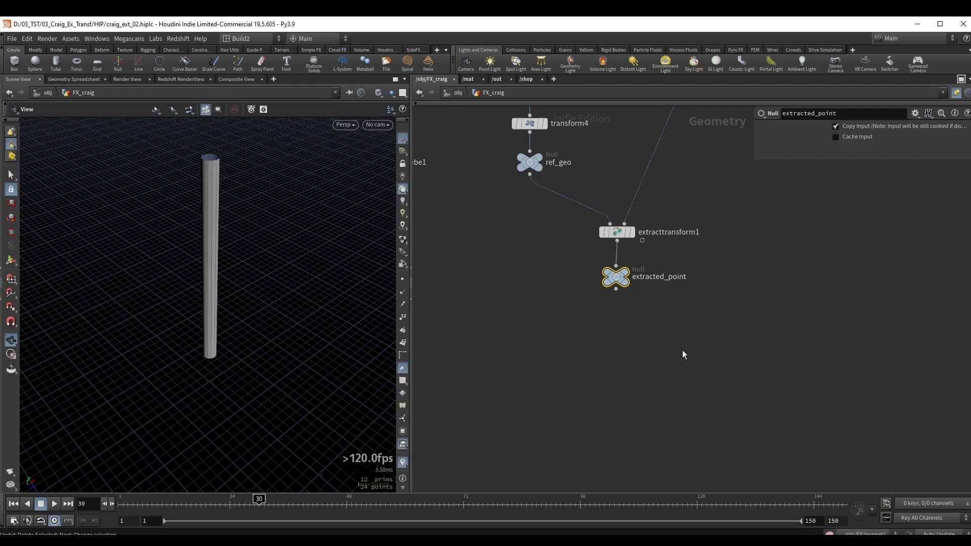
Return to frame 1 and create a separate Circle node below tube1 in the network.
scroll(582, 337, down, 3)
middle_drag(545, 365, 550, 303)
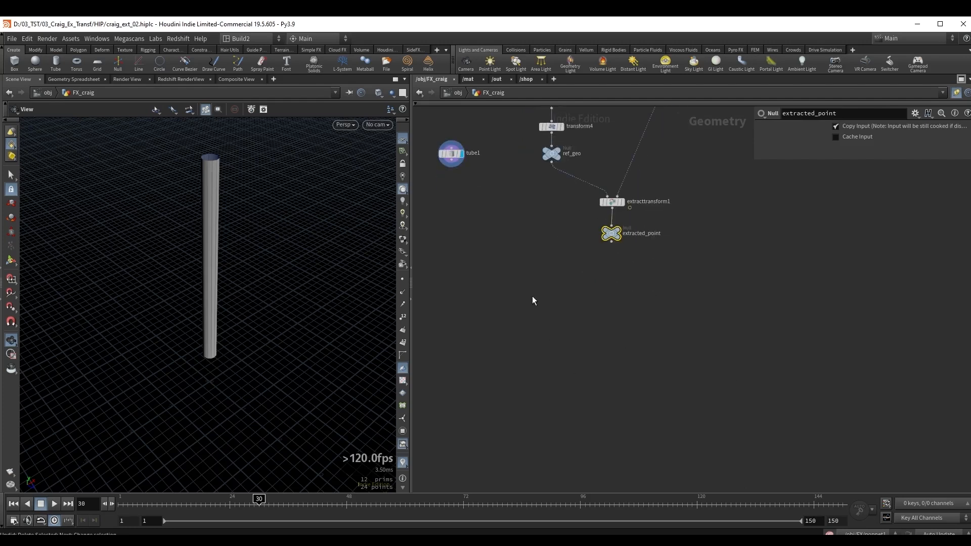
click(532, 296)
key(ctrl+Up)
key(Tab)
text(cir)
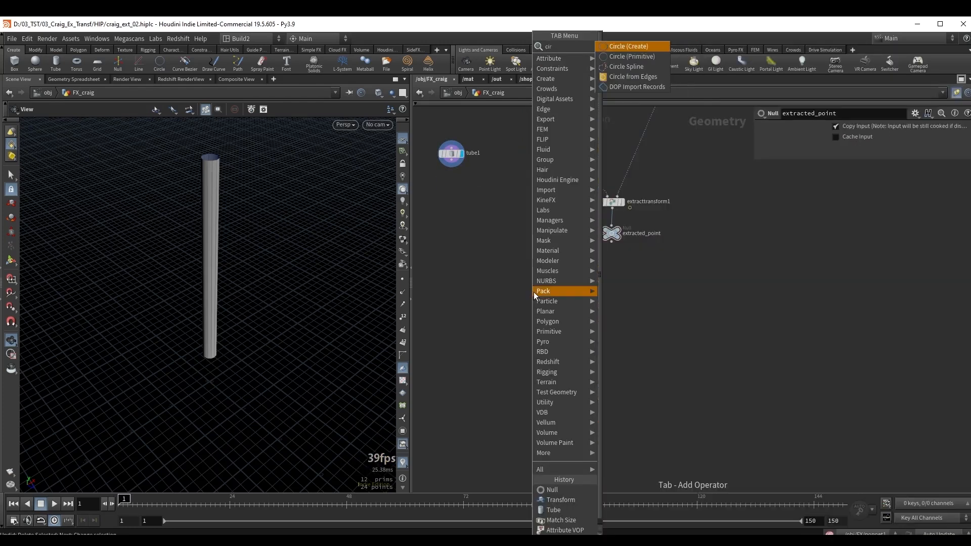
key(Return)
click(523, 291)
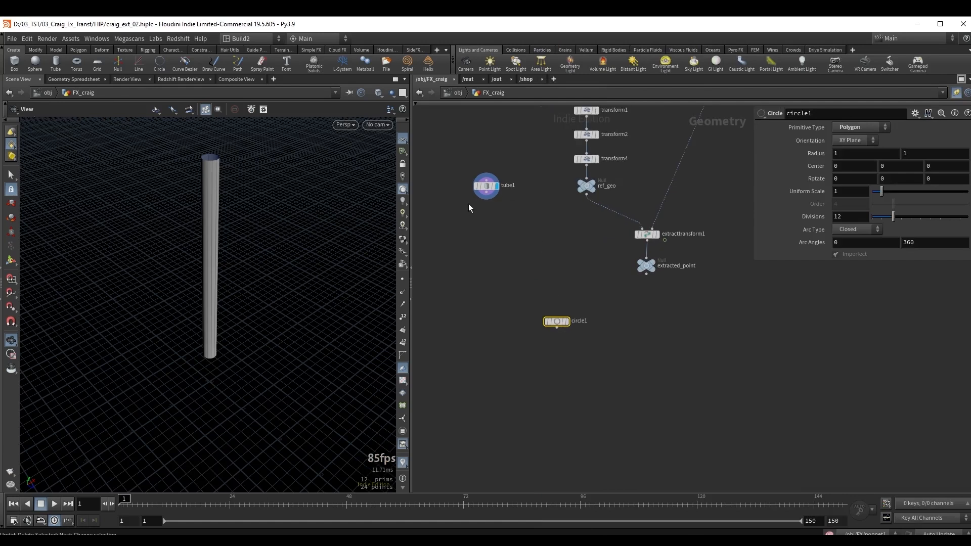
Display circle1, orient it to the ZX Plane and set its uniform scale to 0.3.
click(486, 186)
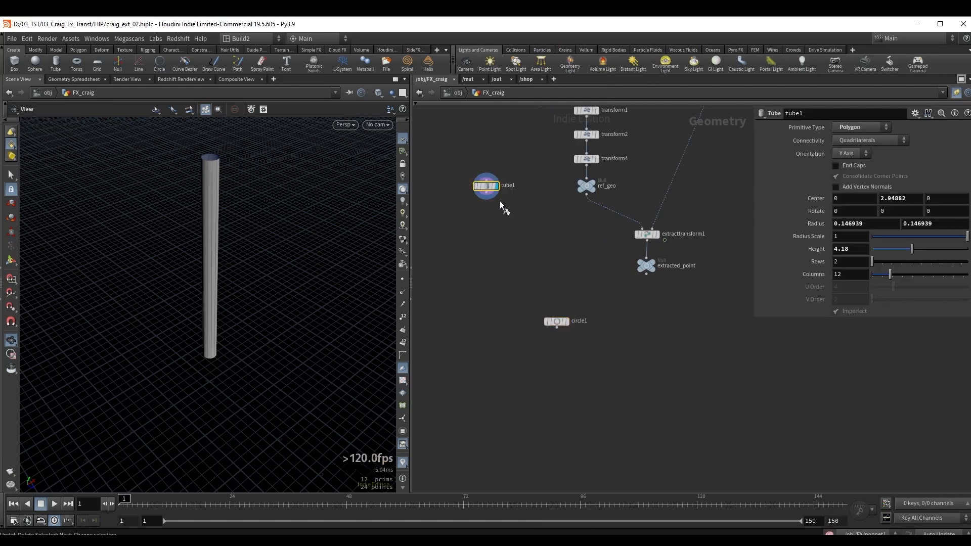
click(556, 321)
key(r)
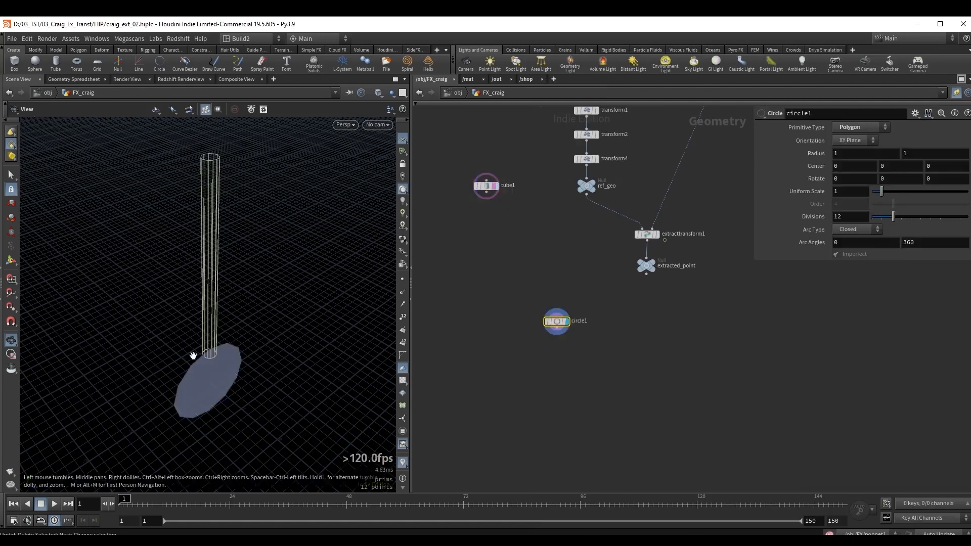
drag(194, 356, 236, 347)
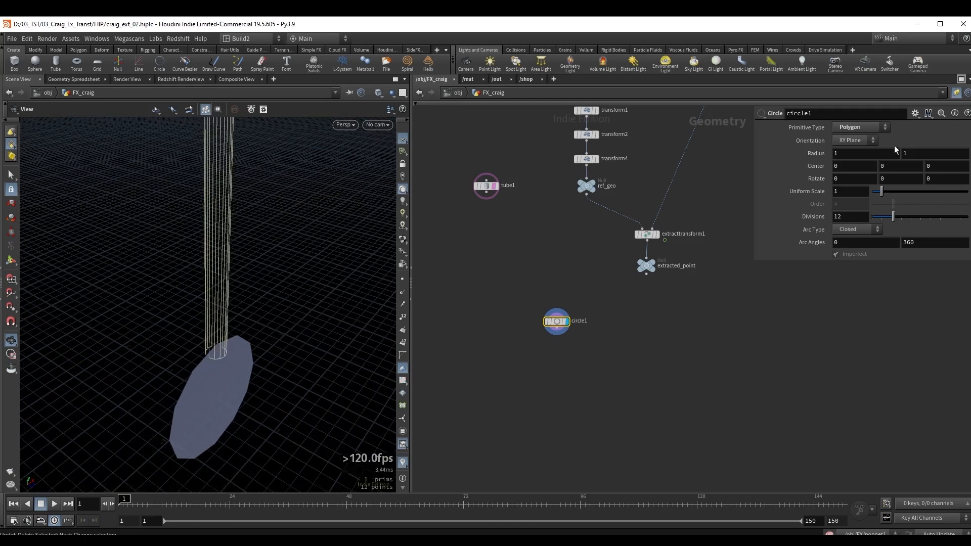
click(858, 139)
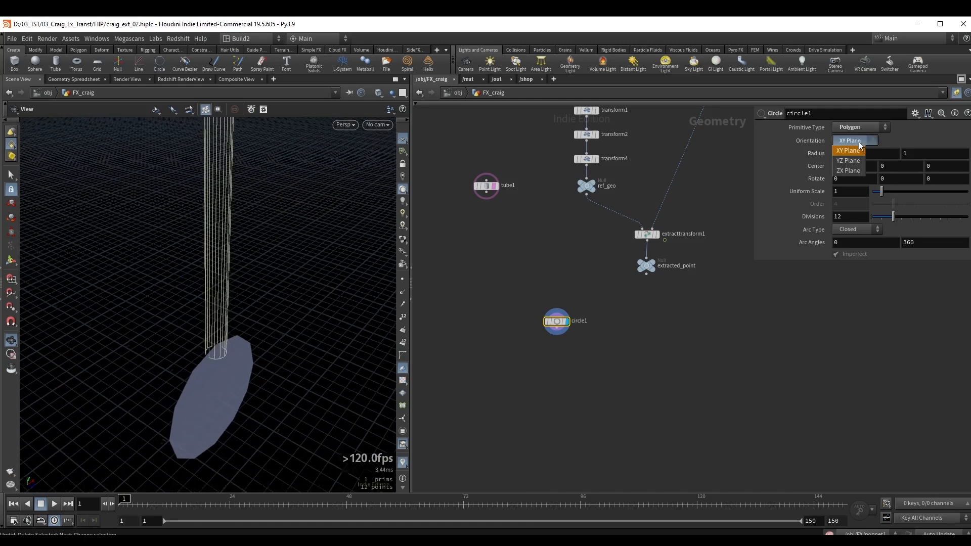
click(848, 170)
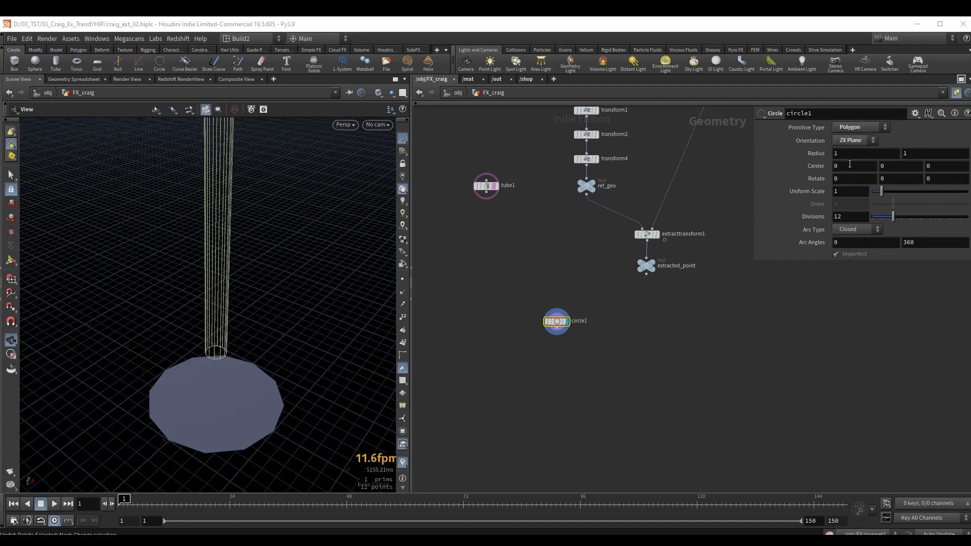
drag(881, 193, 878, 198)
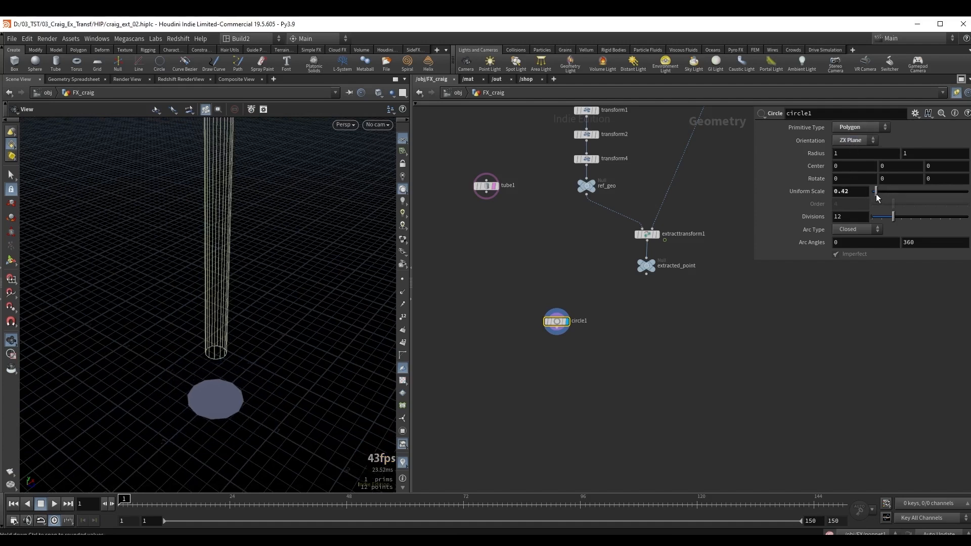
text(3)
key(Return)
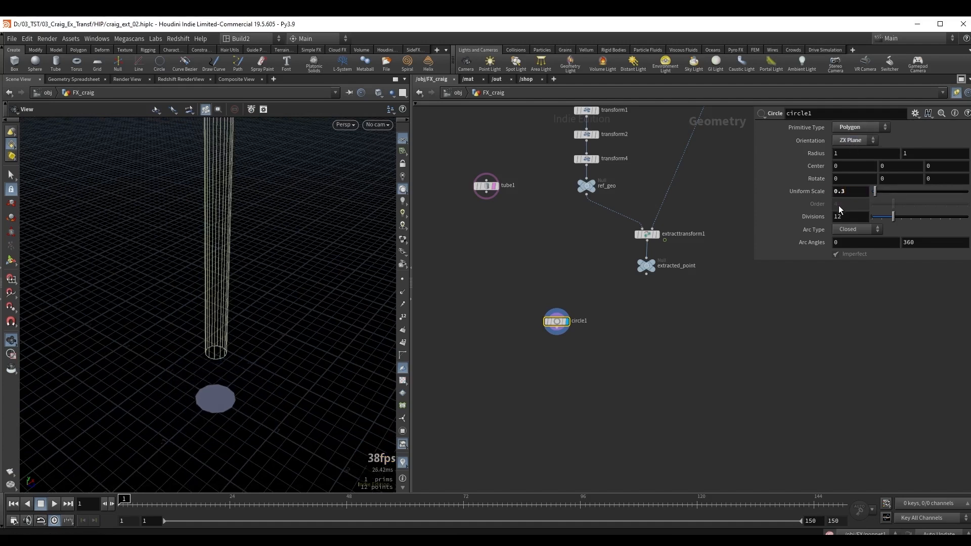
Raise circle1 to the tube's lower end, at a center Y of about 0.861.
drag(210, 349, 206, 335)
key(Return)
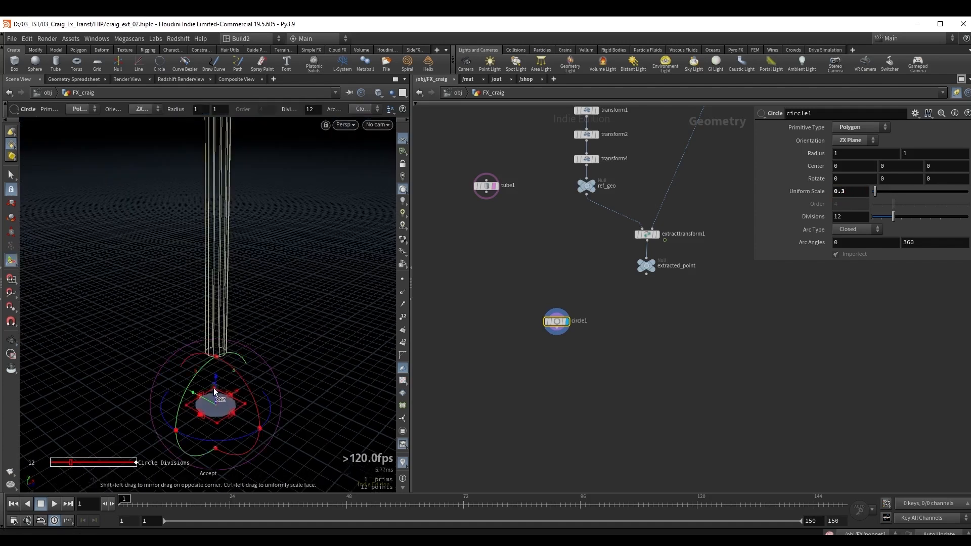
drag(216, 393, 221, 372)
key(ctrl+z)
alt+right_drag(221, 386, 298, 375)
drag(215, 396, 220, 295)
alt+right_drag(202, 319, 210, 318)
alt+drag(210, 319, 241, 290)
alt+drag(241, 290, 242, 297)
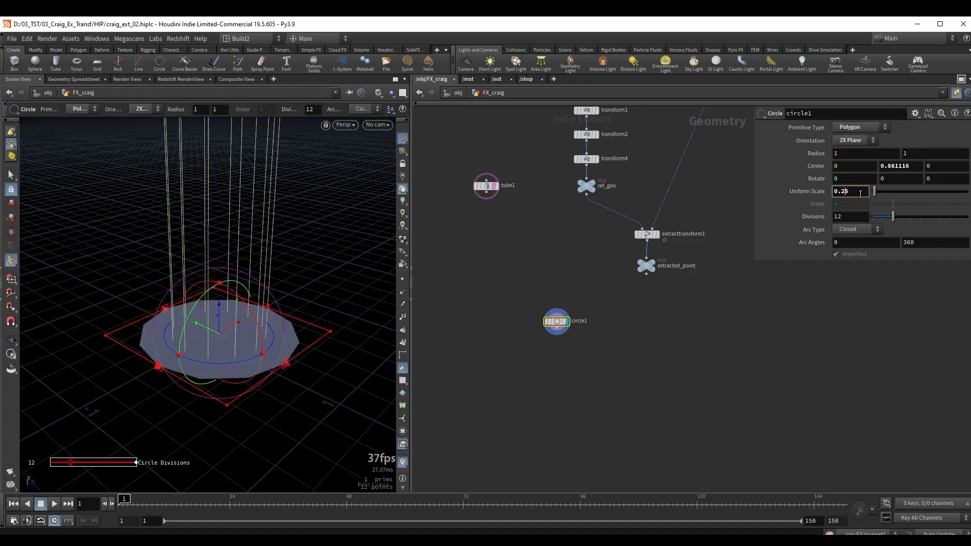
Set circle1's uniform scale to 0.17 to match the tube's radius and its divisions to 50.
scroll(860, 194, down, 3)
scroll(860, 194, down, 7)
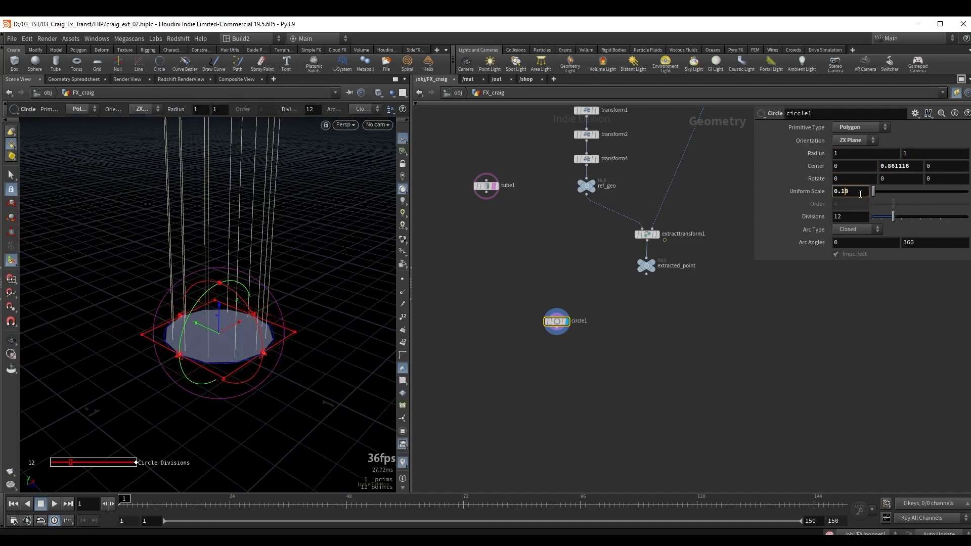
scroll(860, 194, up, 1)
key(Escape)
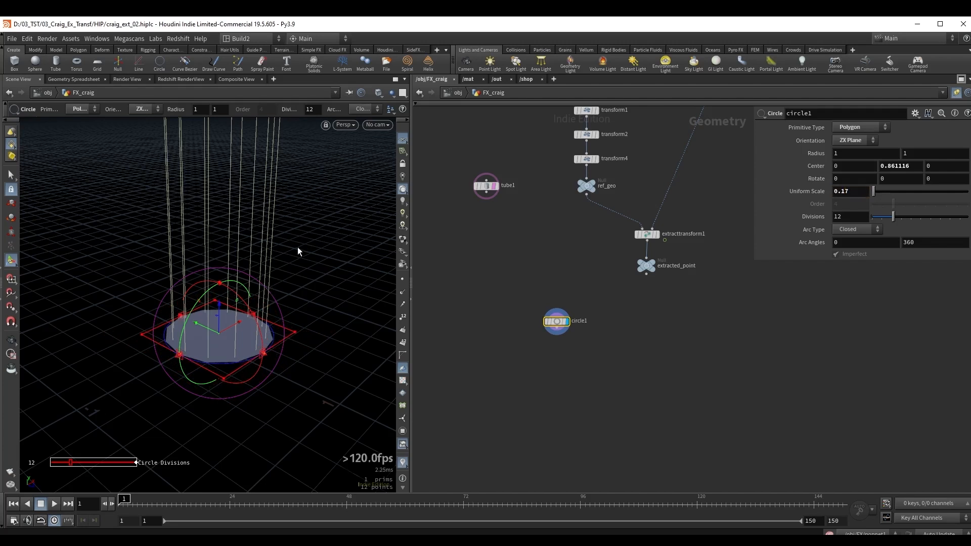
alt+drag(298, 245, 291, 250)
drag(894, 217, 969, 217)
key(Escape)
drag(230, 327, 232, 326)
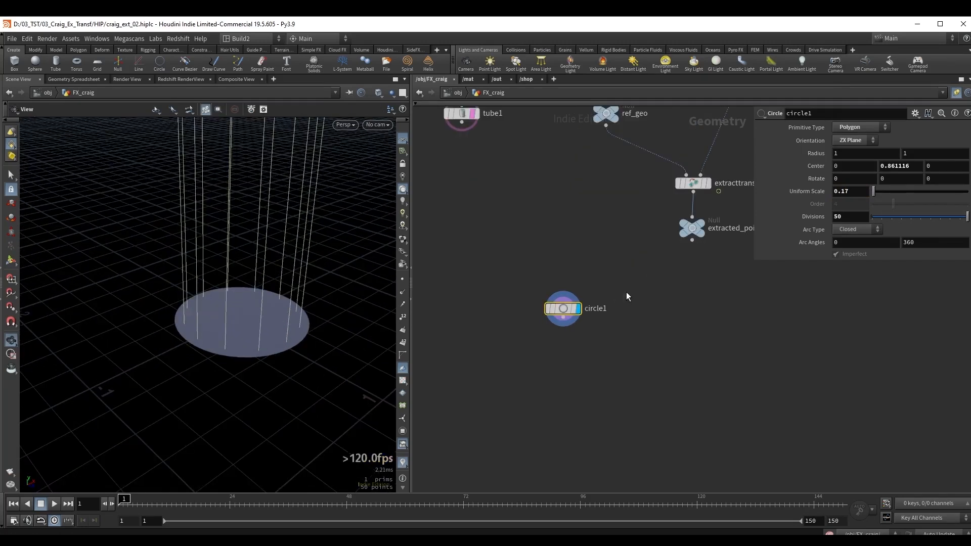
Add a Scatter node below circle1.
middle_drag(608, 350, 603, 339)
key(Tab)
text(scatter)
key(Return)
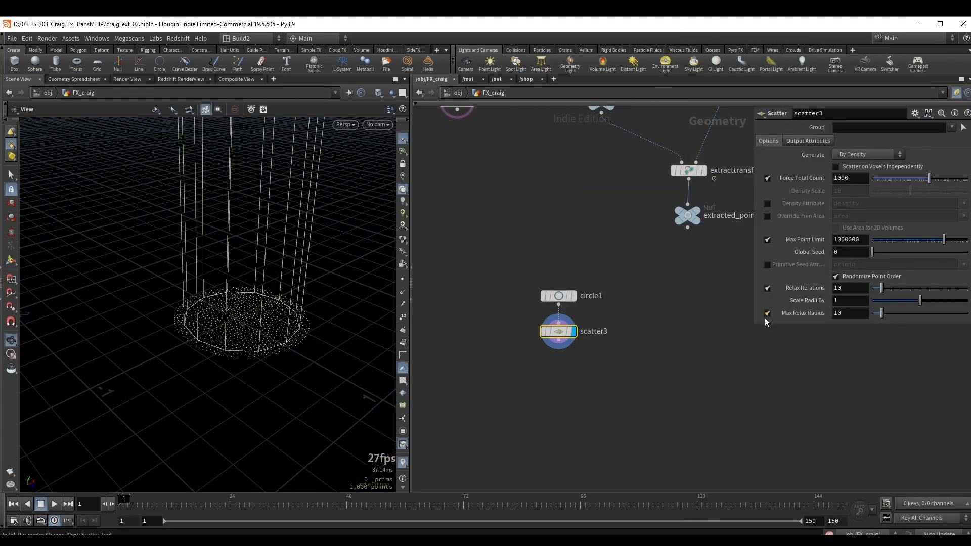
Disable scatter3's relax iterations and max point limit, and set its forced total count to 765.
click(767, 288)
click(767, 239)
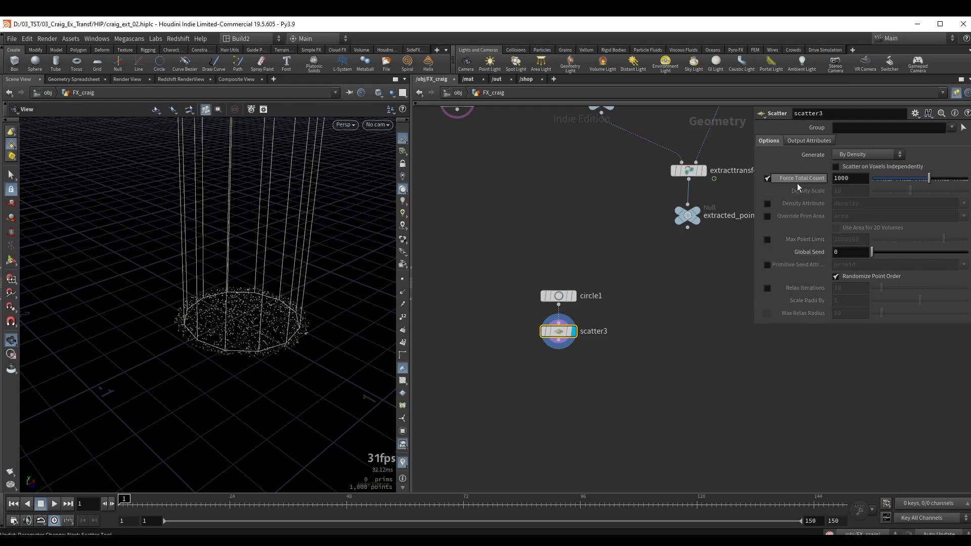
middle_drag(616, 349, 621, 319)
drag(928, 178, 929, 178)
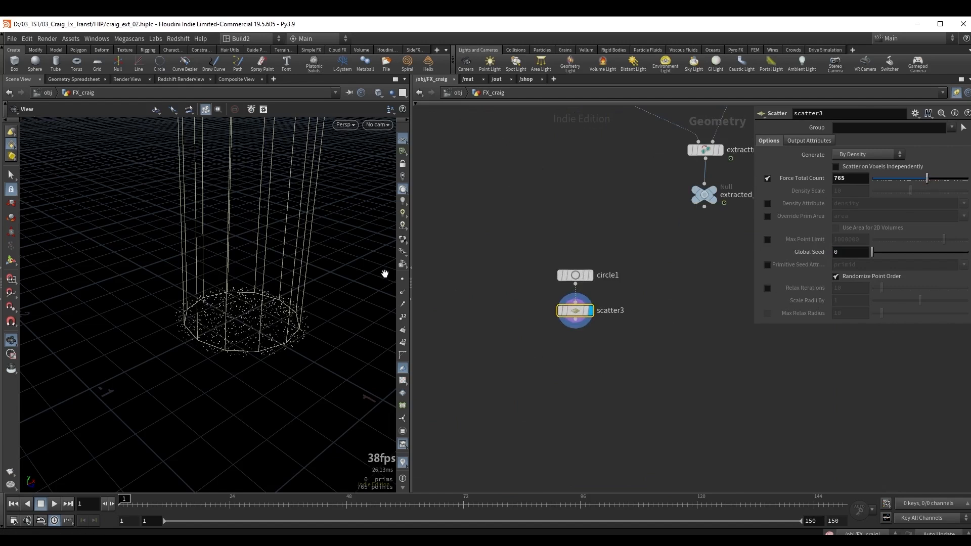
drag(224, 321, 234, 307)
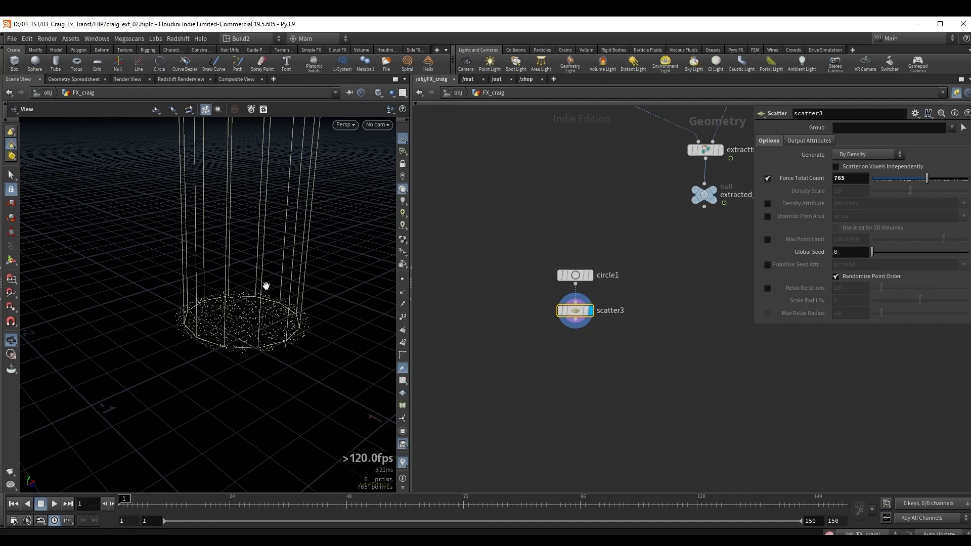
Add an Attribute VOP below scatter3 and name it set_V.
key(Tab)
text(atv)
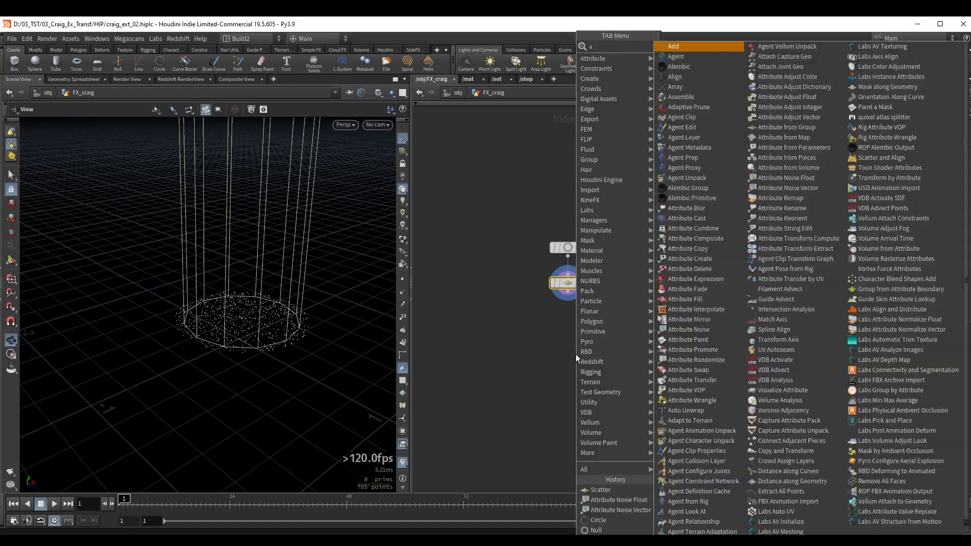
key(shift+Return)
click(616, 319)
drag(628, 320, 583, 321)
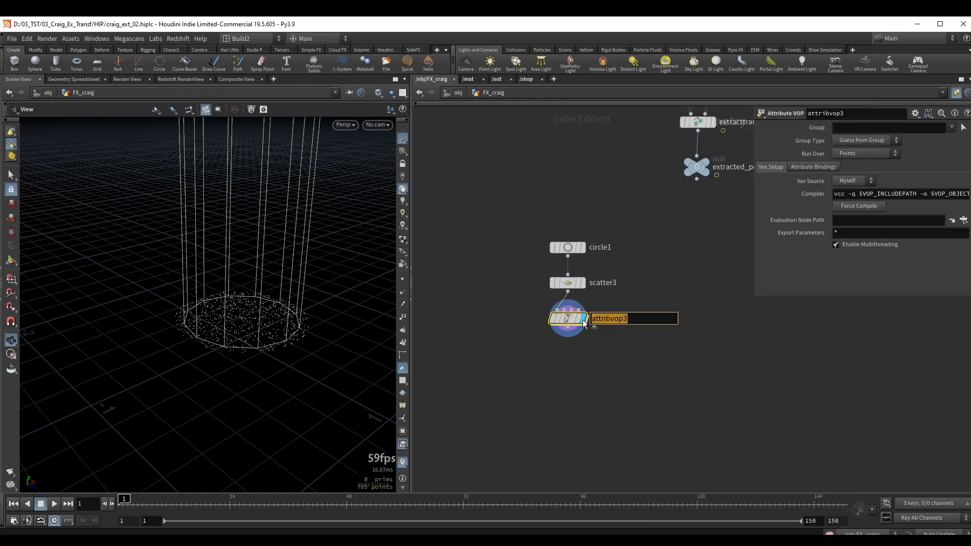
text(set_V)
click(577, 353)
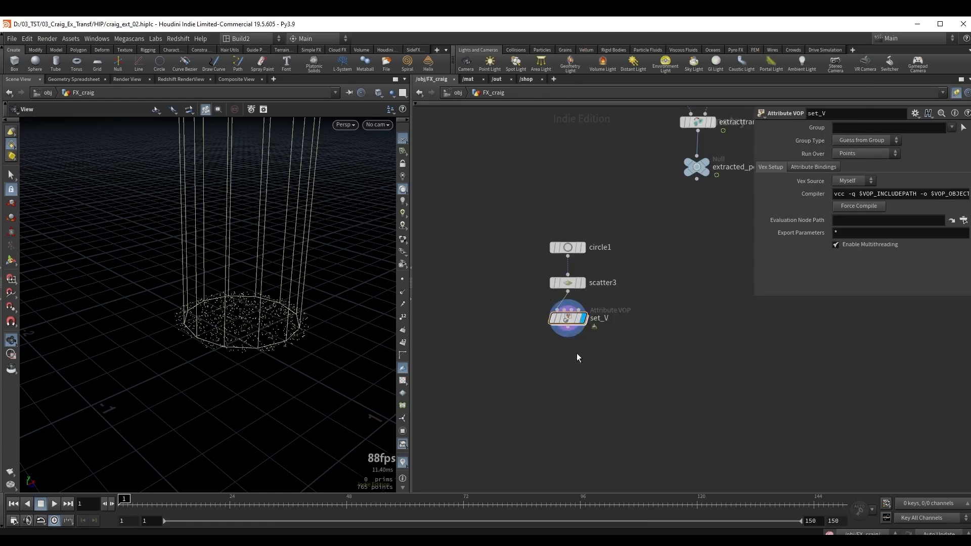
Inside set_V, create a constant feeding the v input of geometryvopoutput1.
double_click(569, 318)
scroll(691, 304, up, 2)
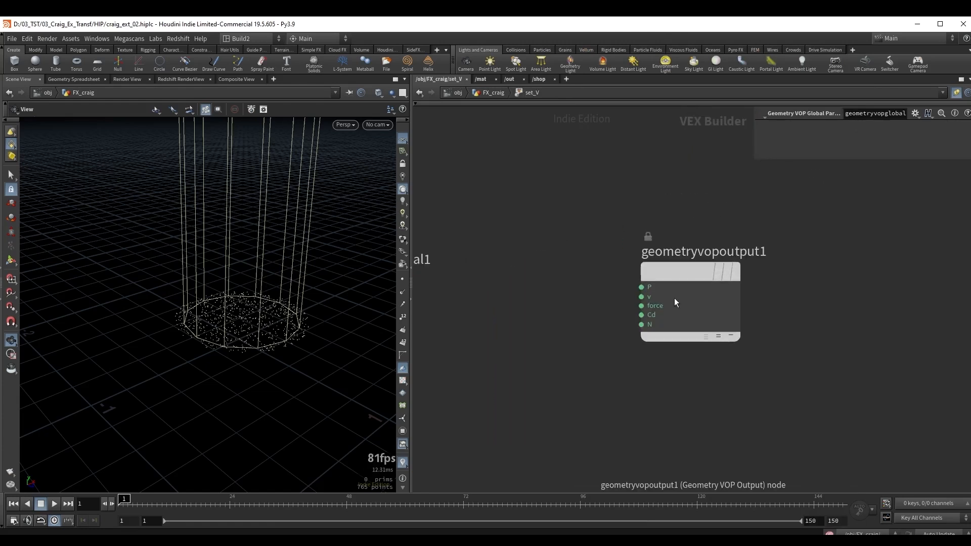
right_click(649, 299)
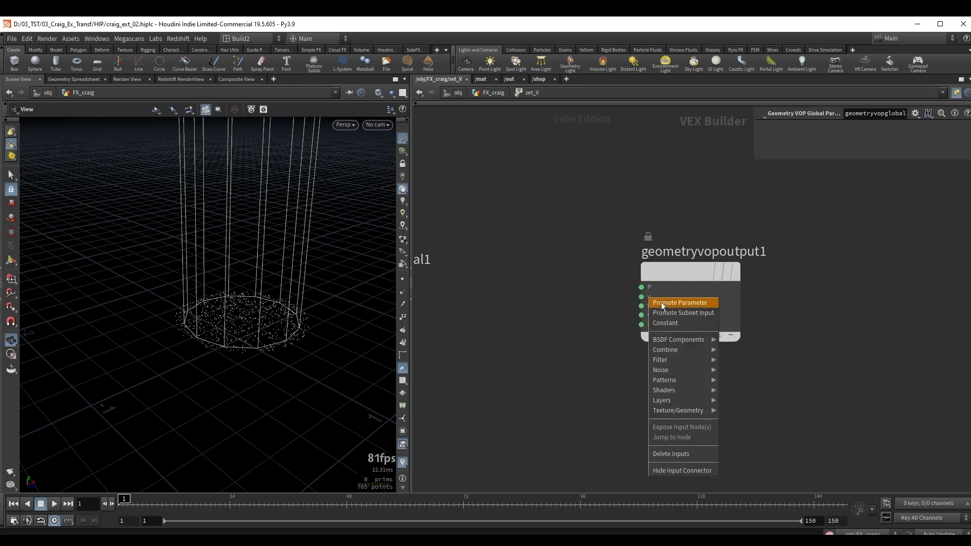
click(672, 322)
scroll(544, 273, down, 3)
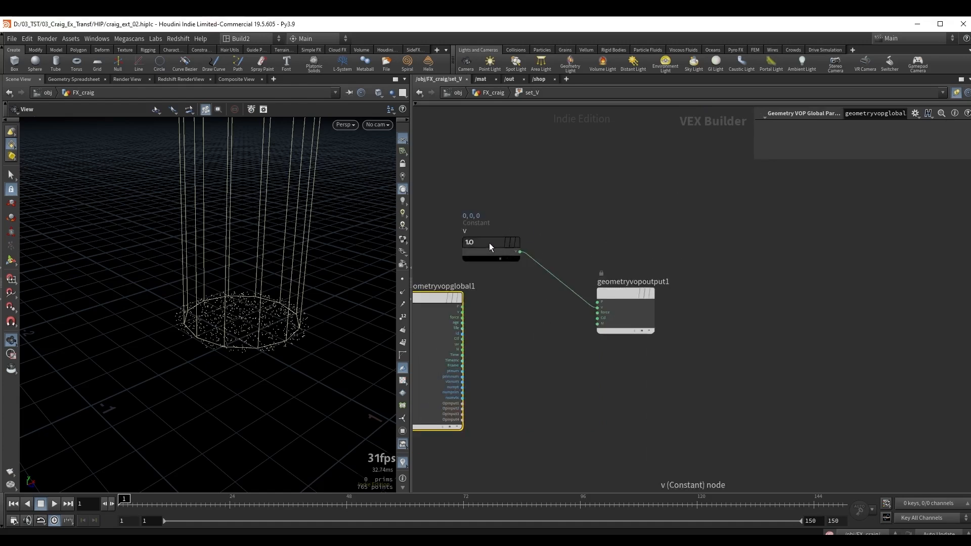
Set the v constant to 0, 1, 0 and return to the FX_craig network.
click(490, 243)
middle_drag(566, 201, 636, 187)
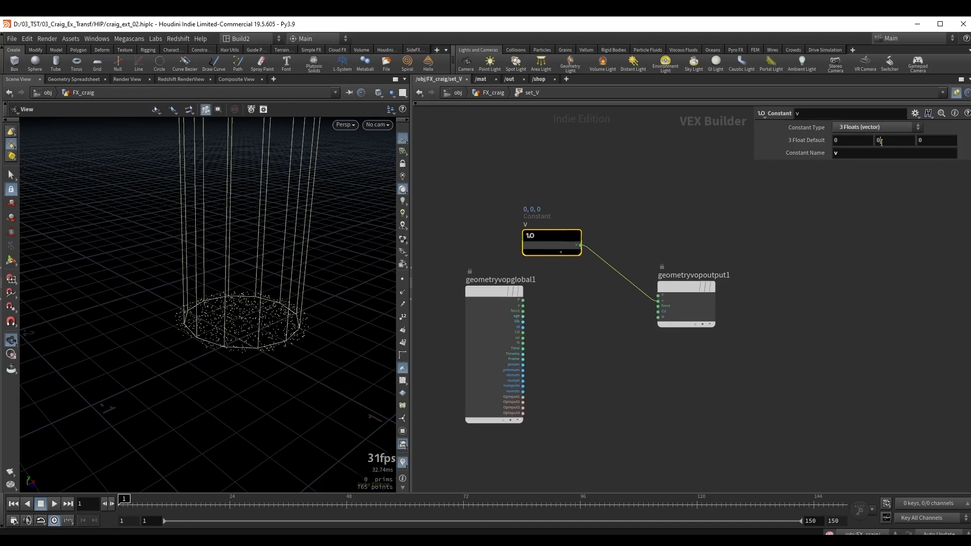
drag(881, 142, 863, 146)
text(1)
key(Return)
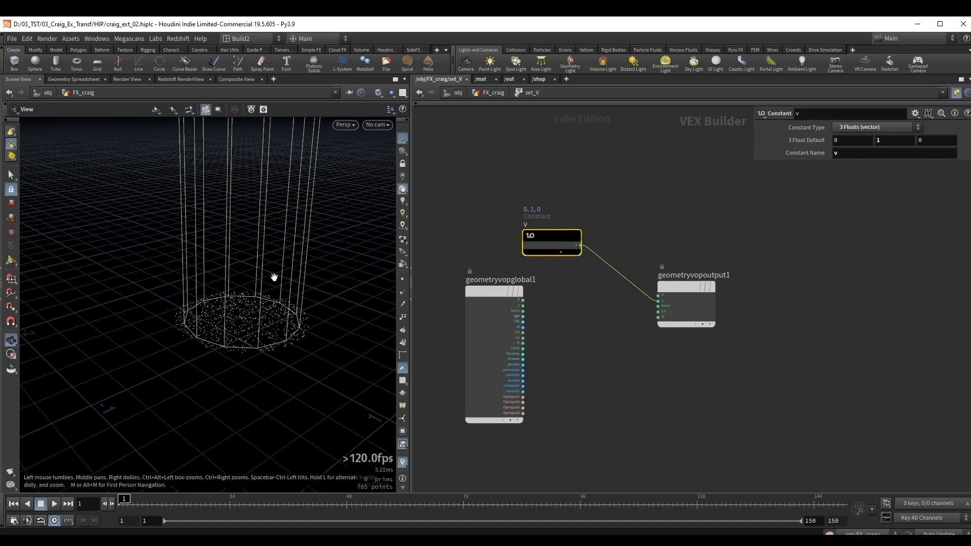
key(u)
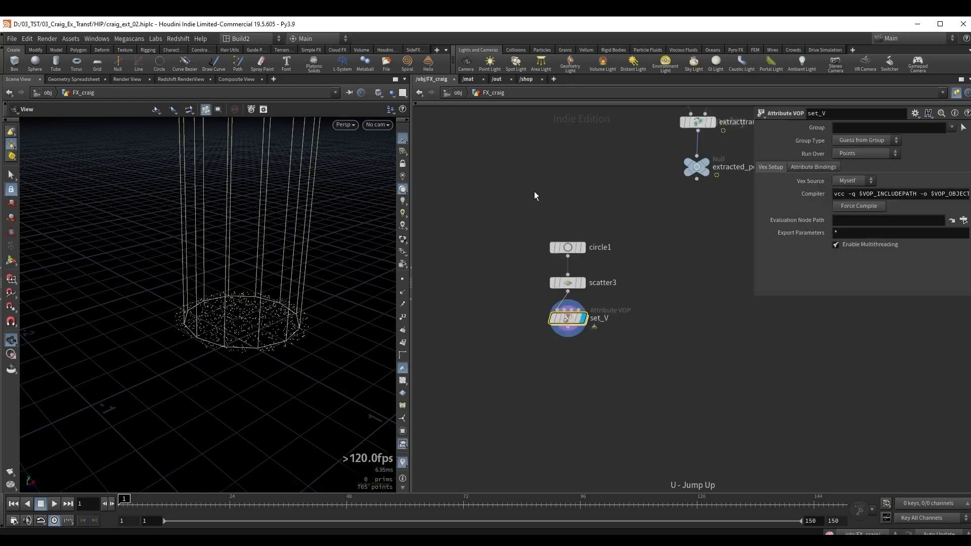
Add a POP Network below set_V and open its contents.
middle_drag(647, 316, 645, 276)
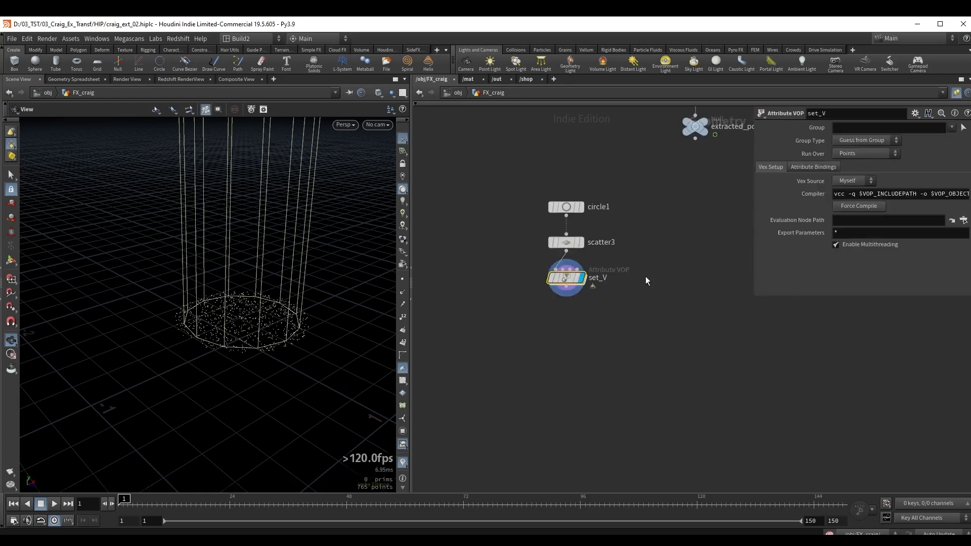
key(Tab)
text(popn)
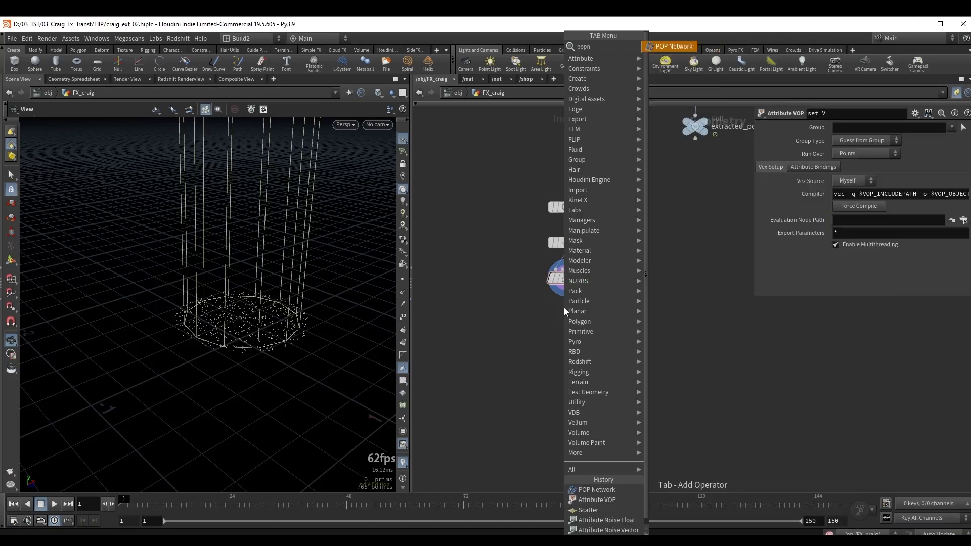
key(Return)
click(563, 315)
key(i)
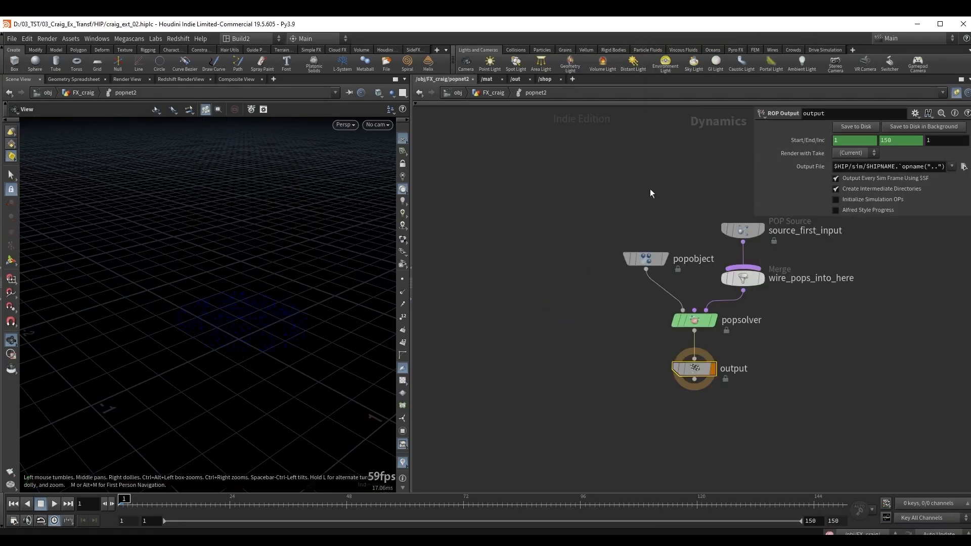
Turn off the guide on source_first_input and set its Emission Type to All Points.
click(621, 241)
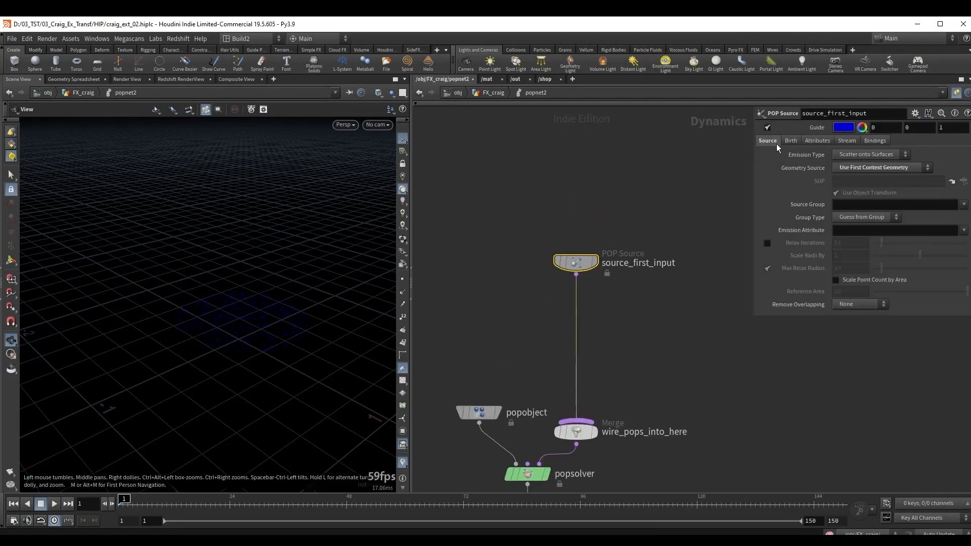
click(767, 128)
click(849, 154)
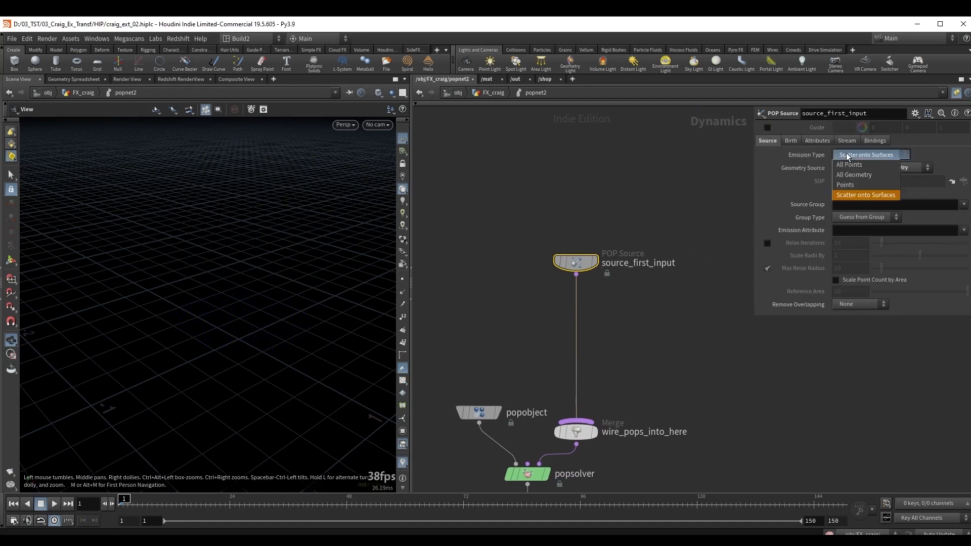
click(858, 164)
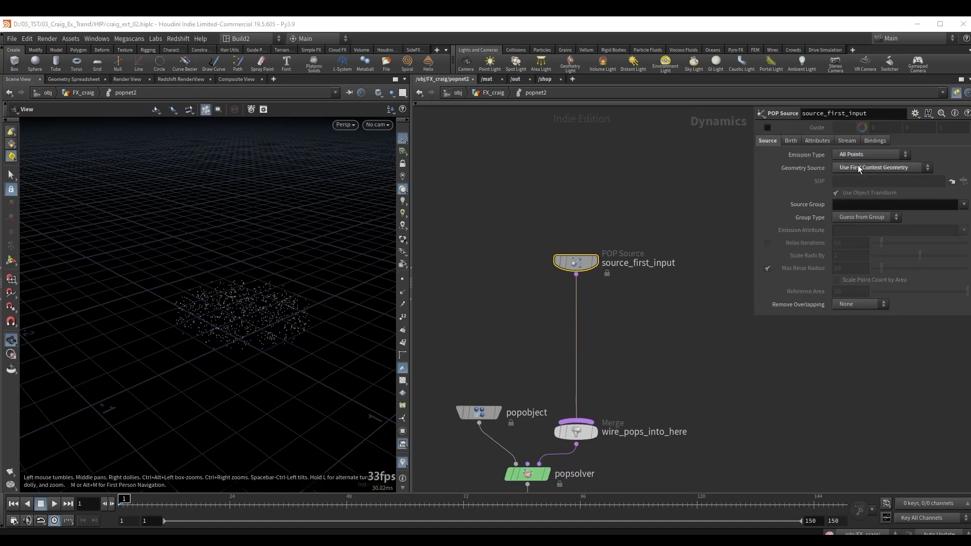
Set source_first_input's Life Expectancy to 1.5 and Life Variance to 0.3.
click(789, 141)
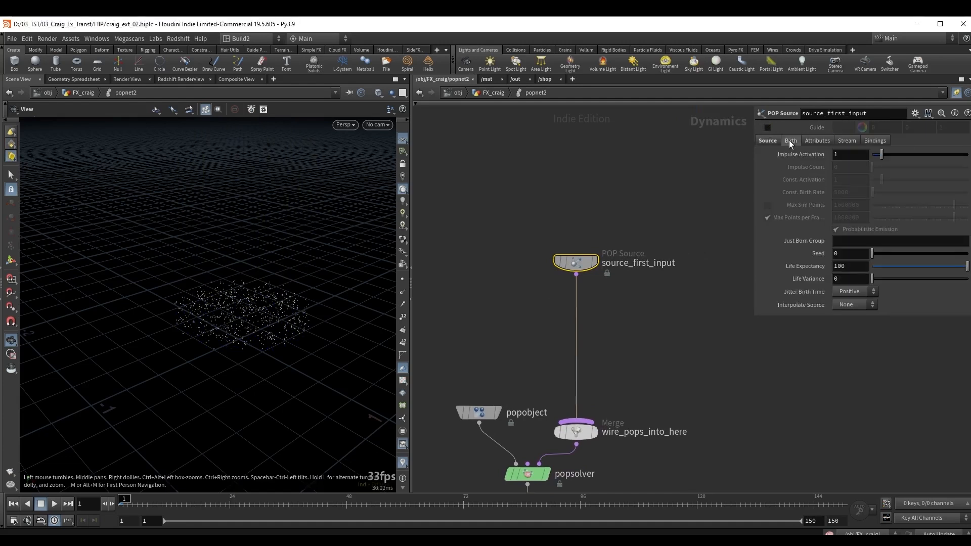
double_click(833, 265)
text(1.5)
key(Tab)
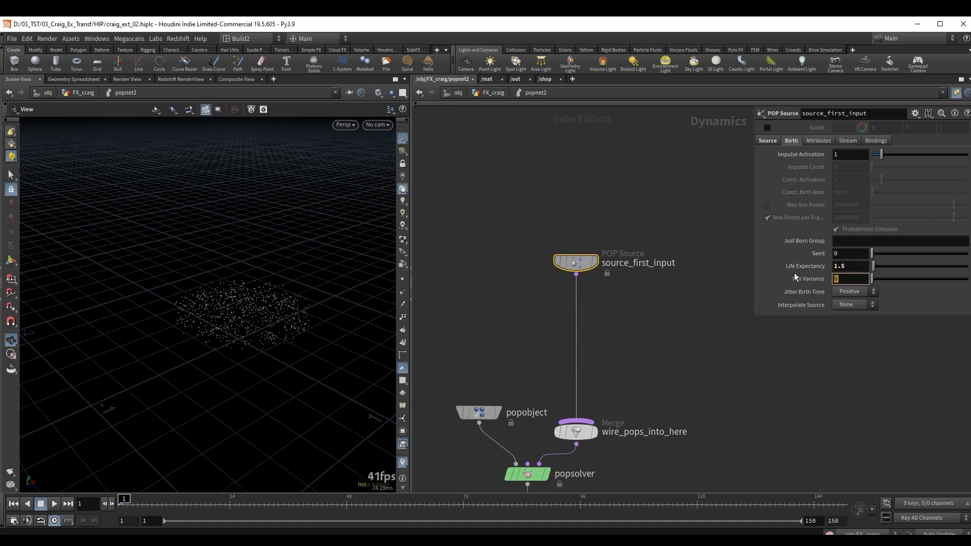
text(.3)
key(Return)
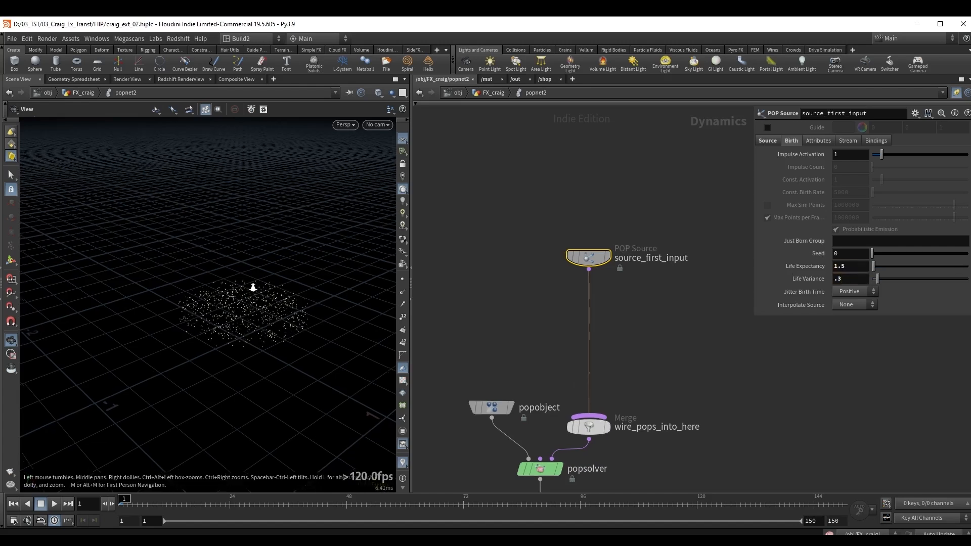
Play the particle simulation, examine how the points rise from the base, and rewind to the first frame.
right_drag(253, 287, 190, 323)
drag(190, 323, 275, 295)
key(Up)
drag(283, 309, 247, 329)
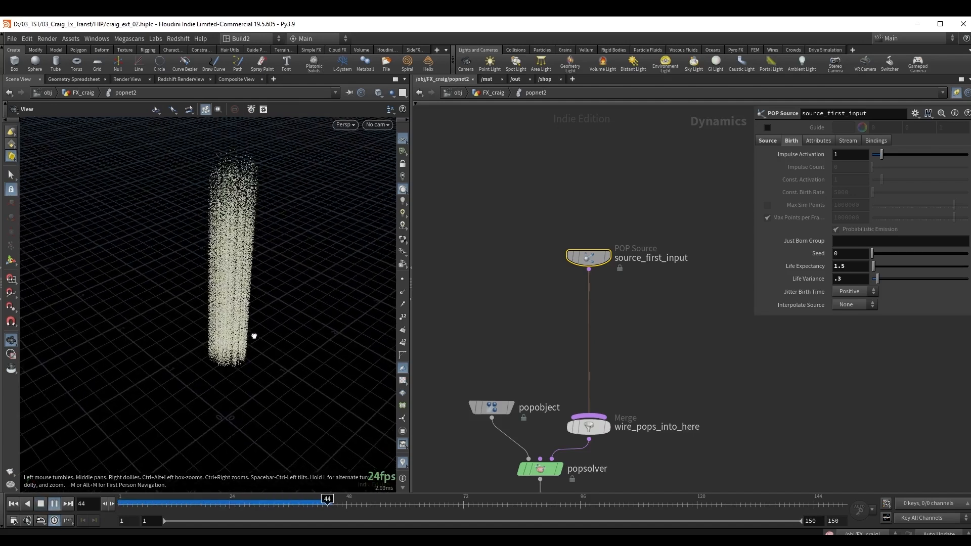
right_drag(247, 330, 238, 340)
drag(237, 339, 237, 328)
key(Up)
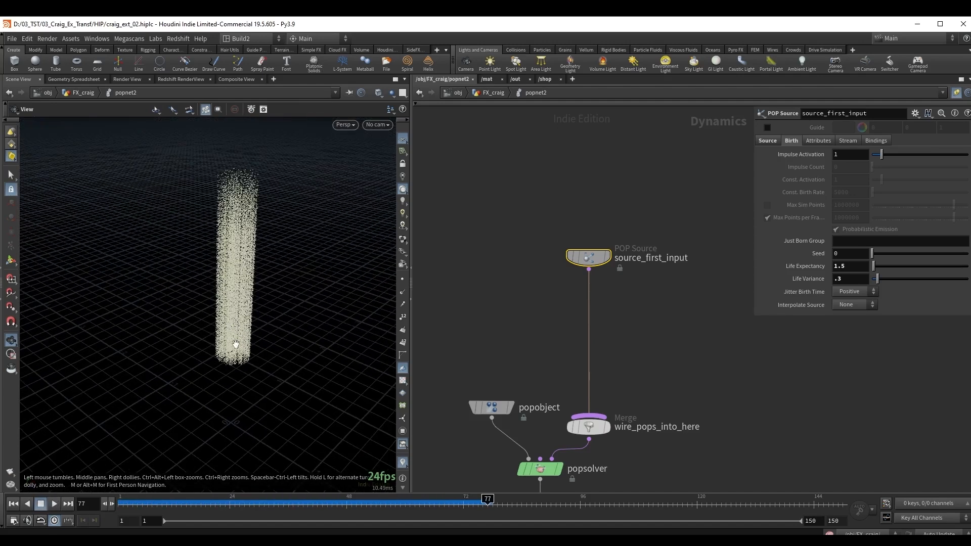
right_drag(236, 345, 351, 299)
drag(351, 299, 252, 304)
key(ctrl+Up)
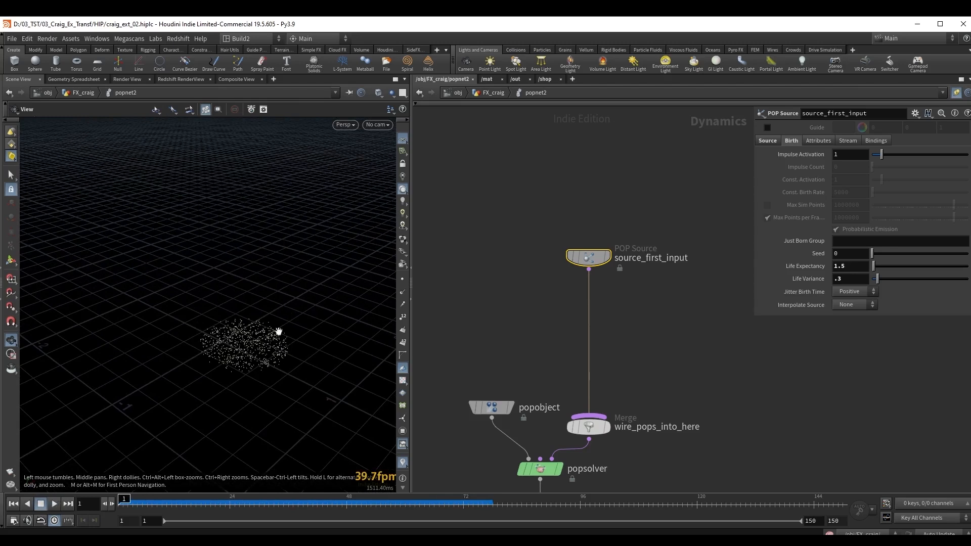
Inside set_V, add a Random node driven by the ptnum output of geometryvopglobal1.
key(u)
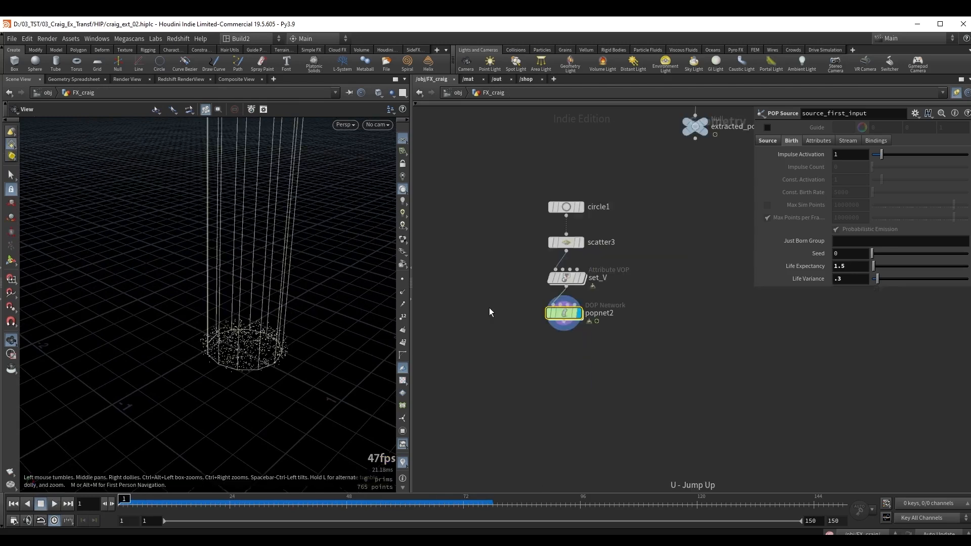
double_click(565, 278)
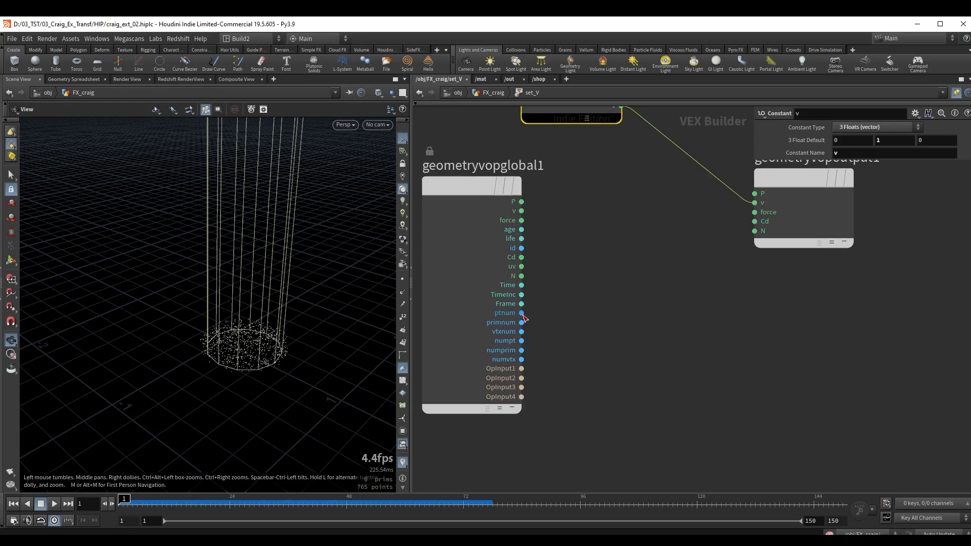
drag(522, 315, 559, 327)
text(ran)
key(Return)
click(656, 337)
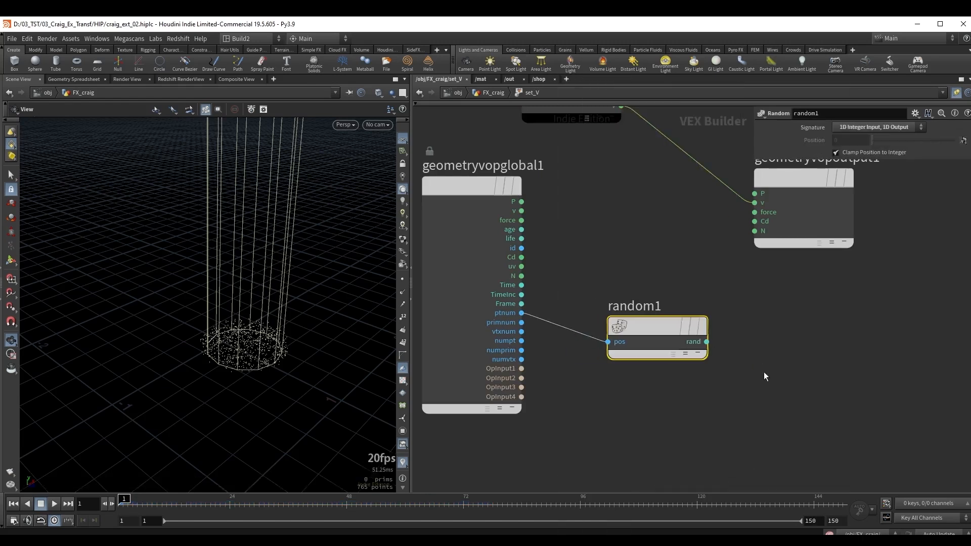
Insert a Multiply node between the v constant and geometryvopoutput1, and wire random1's output into its second input.
middle_drag(763, 372, 621, 394)
drag(664, 206, 776, 240)
scroll(617, 254, down, 3)
middle_drag(616, 254, 619, 301)
click(629, 283)
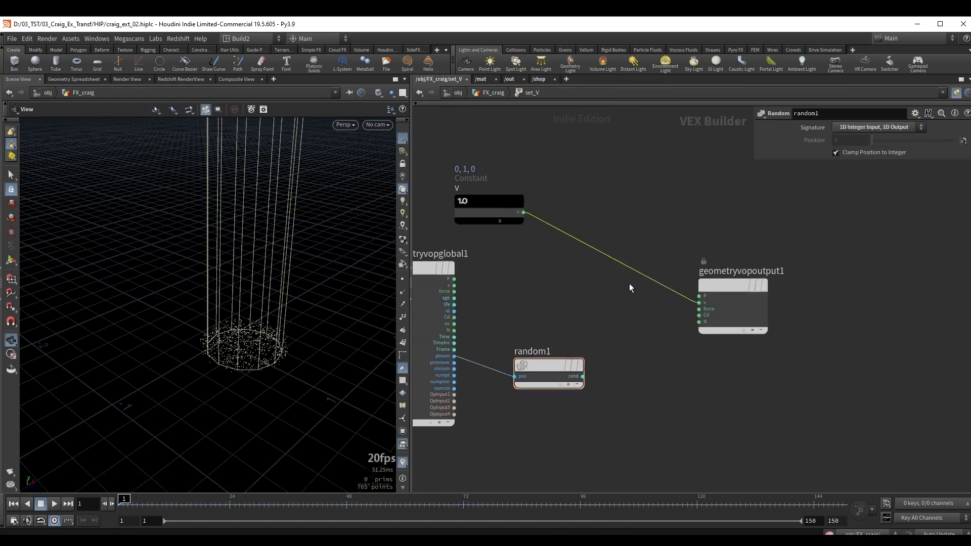
key(Tab)
text(mul)
key(Return)
click(638, 272)
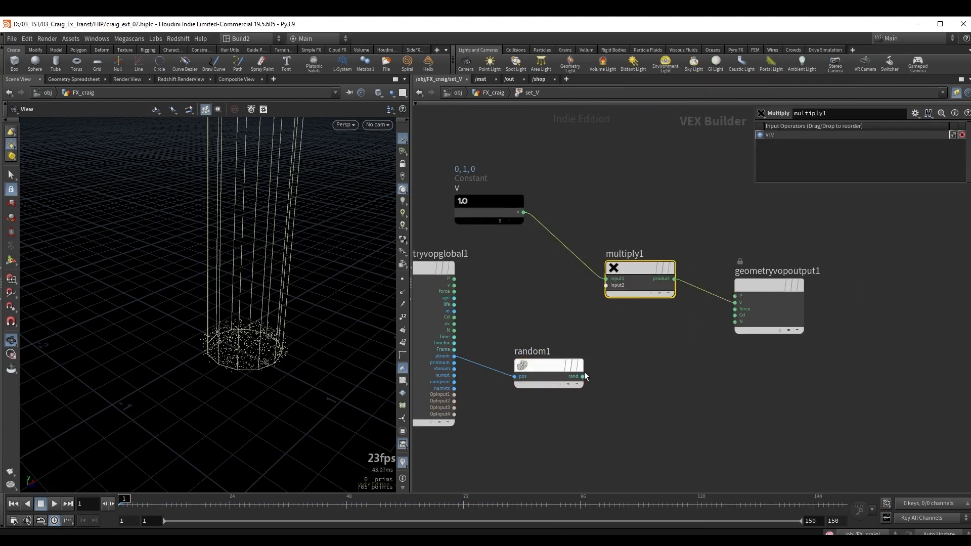
drag(583, 375, 576, 366)
drag(576, 368, 605, 286)
Play the simulation from the first frame to check the randomized particle speeds inside the tube.
drag(260, 325, 221, 312)
key(Up)
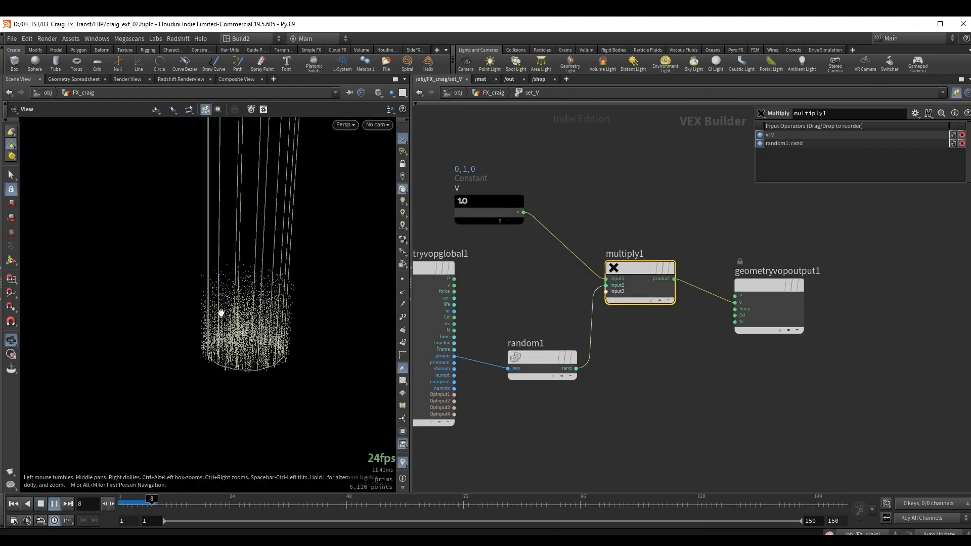
drag(279, 363, 244, 378)
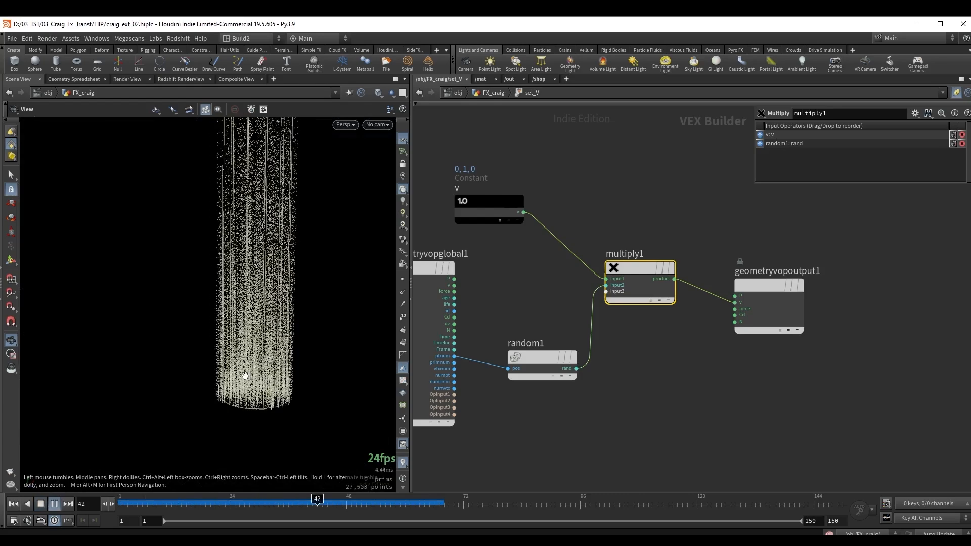
right_drag(244, 378, 328, 358)
key(ctrl+Up)
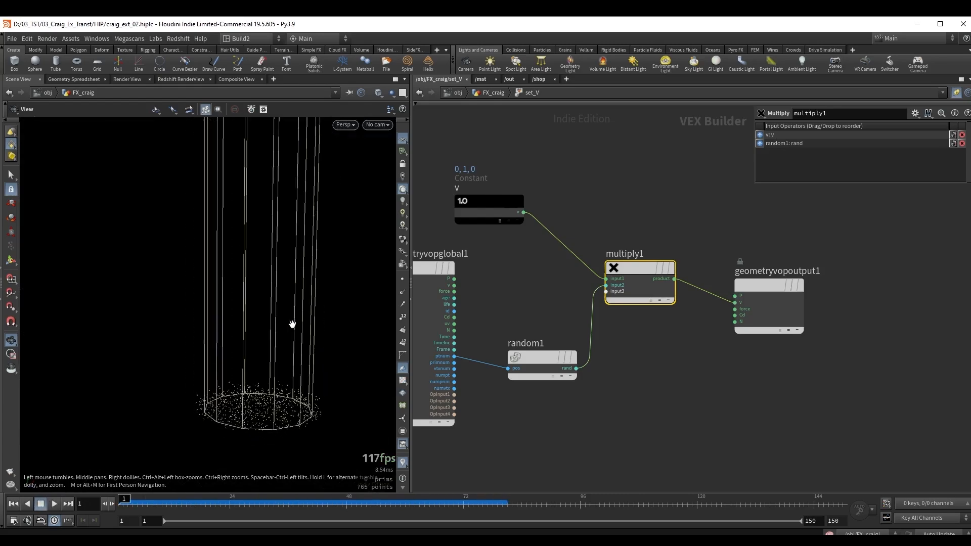
drag(273, 314, 245, 341)
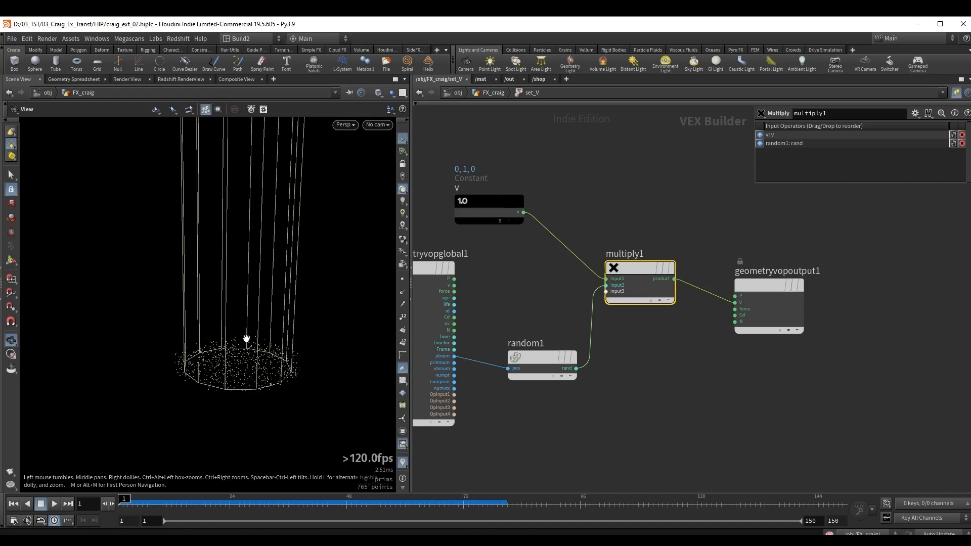
key(Up)
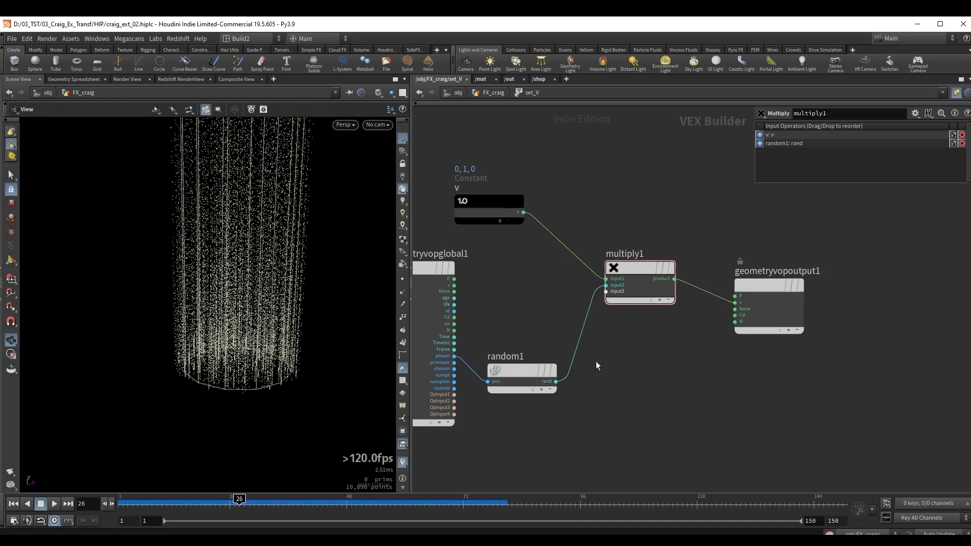
Insert a Fit Range node between random1 and multiply1 and set its Destination Min to 0.1.
drag(606, 365, 606, 365)
key(Tab)
text(fit)
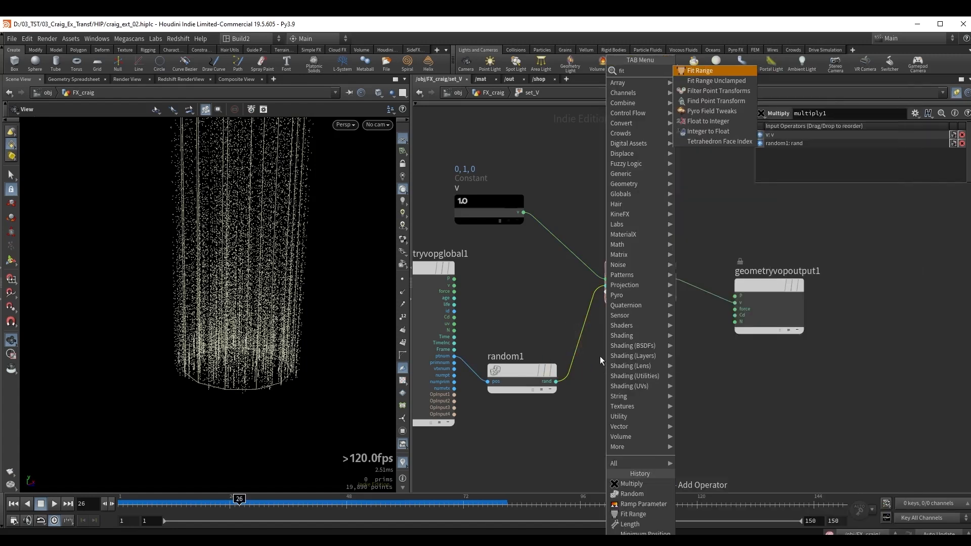
key(Return)
middle_drag(791, 392, 737, 394)
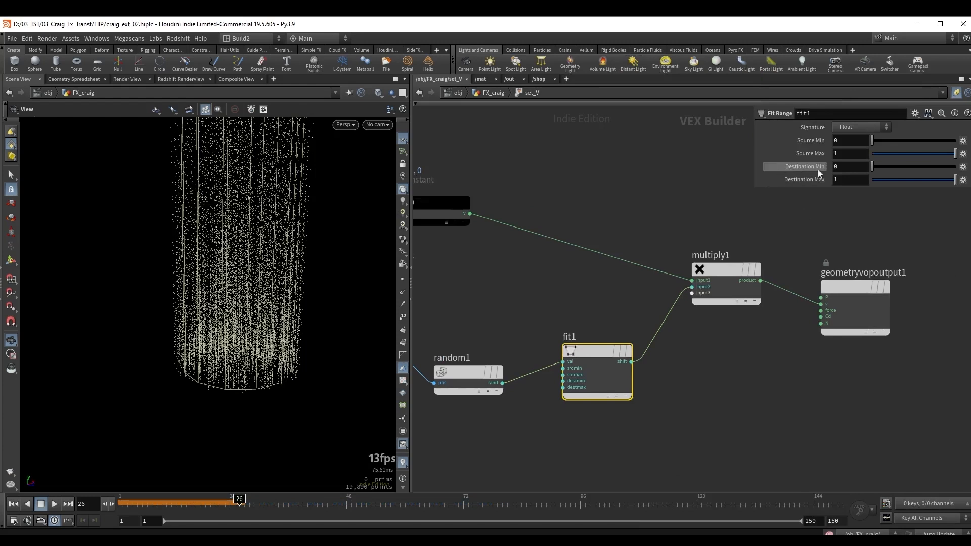
click(846, 171)
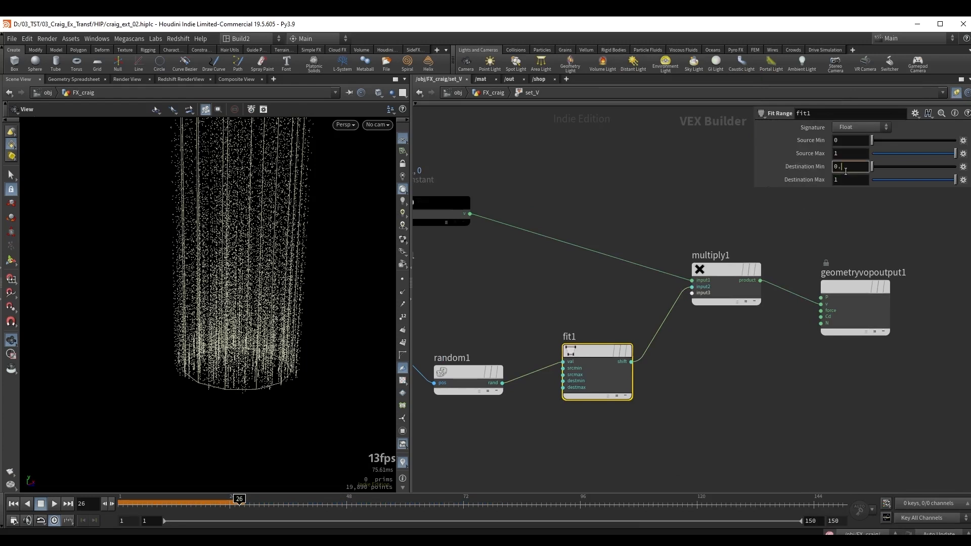
key(Return)
middle_drag(759, 243, 769, 254)
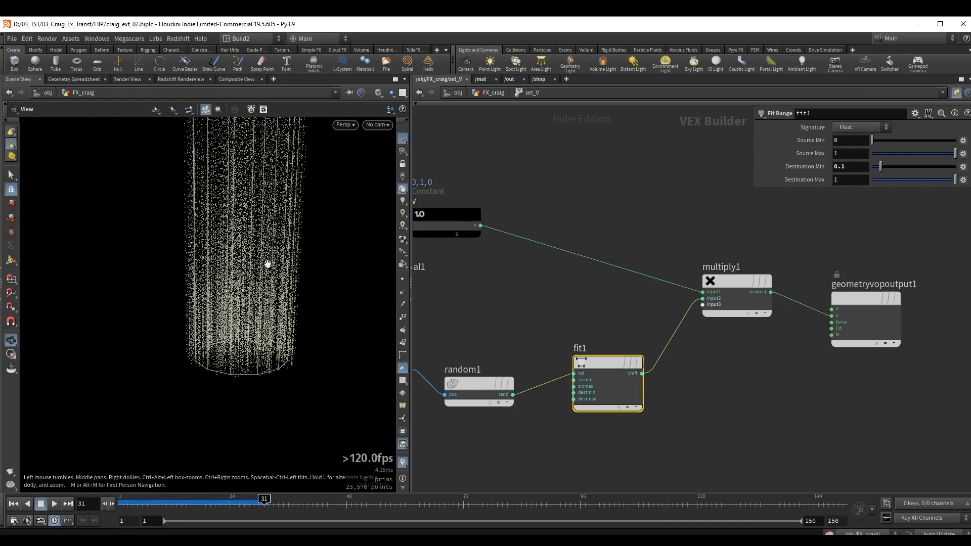
Return to the FX_craig network, set scatter3's Global Seed to $FF, and preview its changing points before rewinding.
key(u)
click(549, 256)
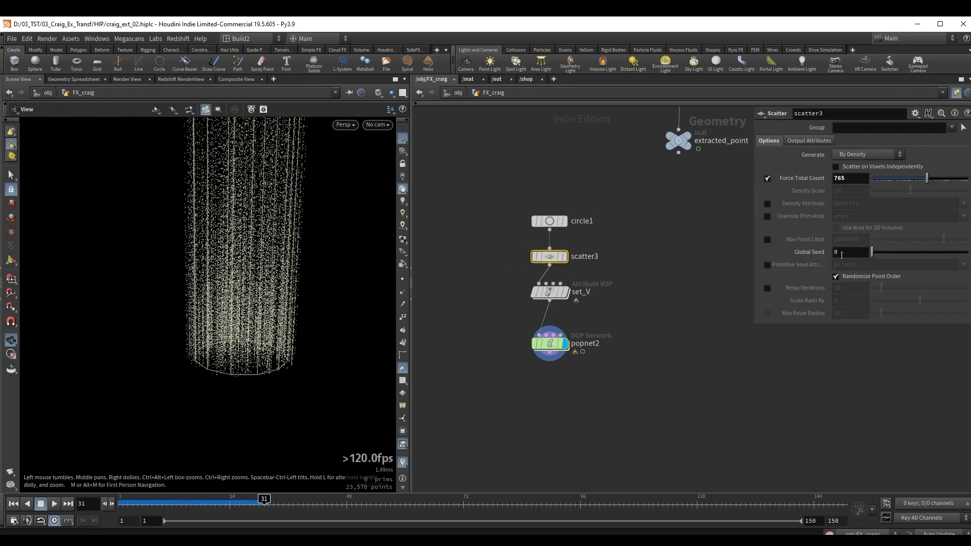
text($FF)
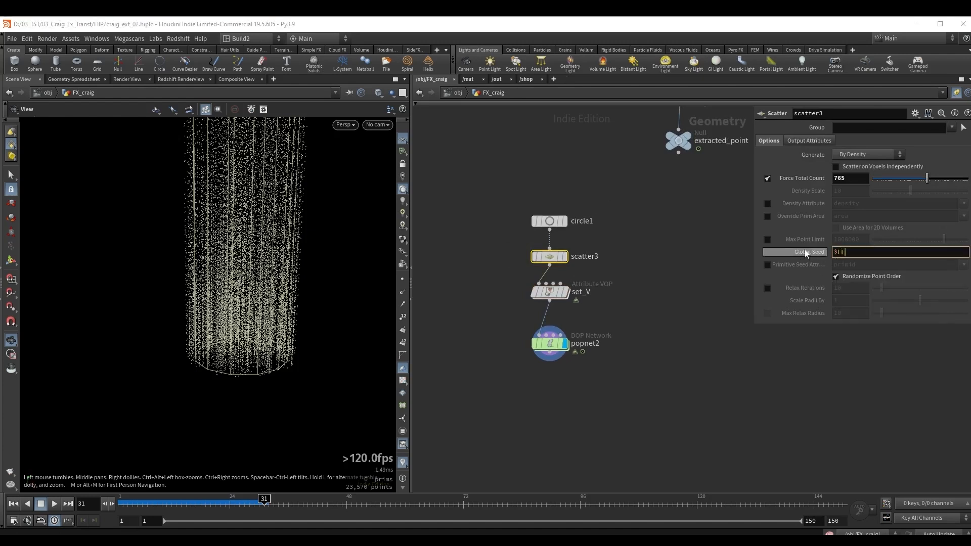
key(Return)
drag(275, 321, 245, 364)
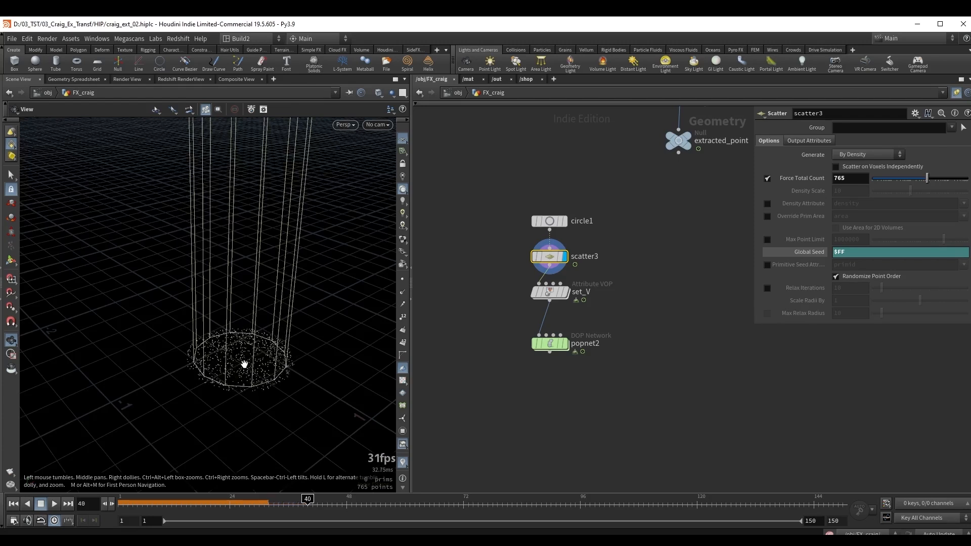
key(ctrl+Up)
Display popnet2 and play its simulation to inspect the particles emitted from the varying source points.
click(552, 344)
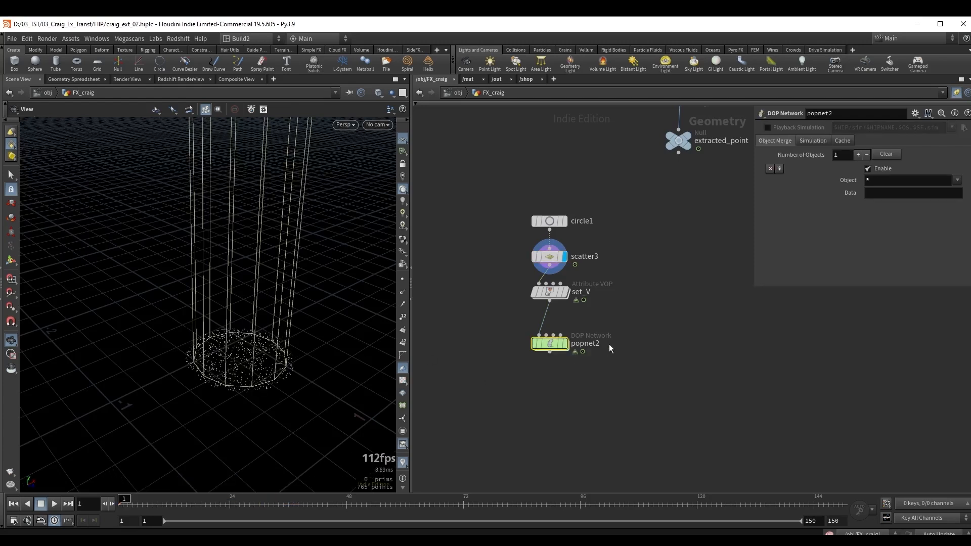
click(565, 344)
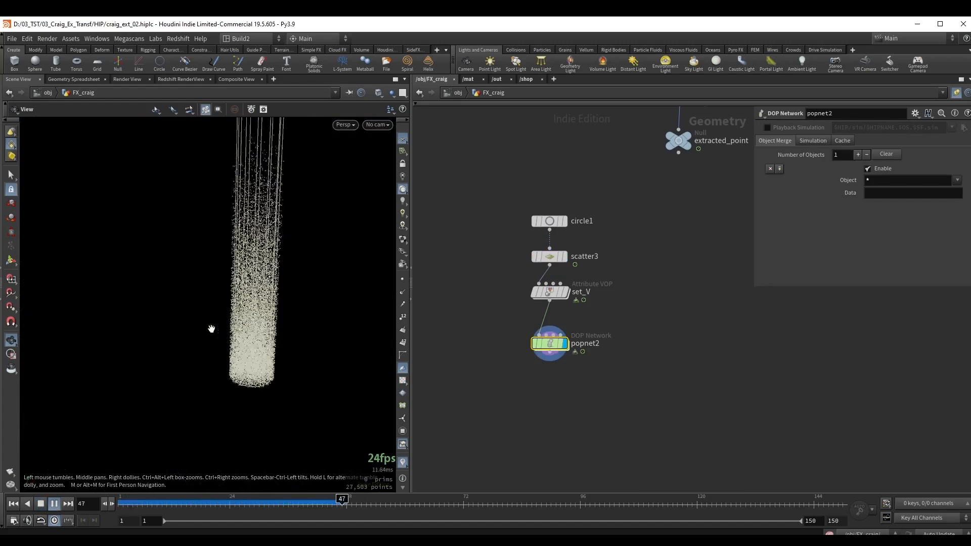
drag(242, 314, 273, 310)
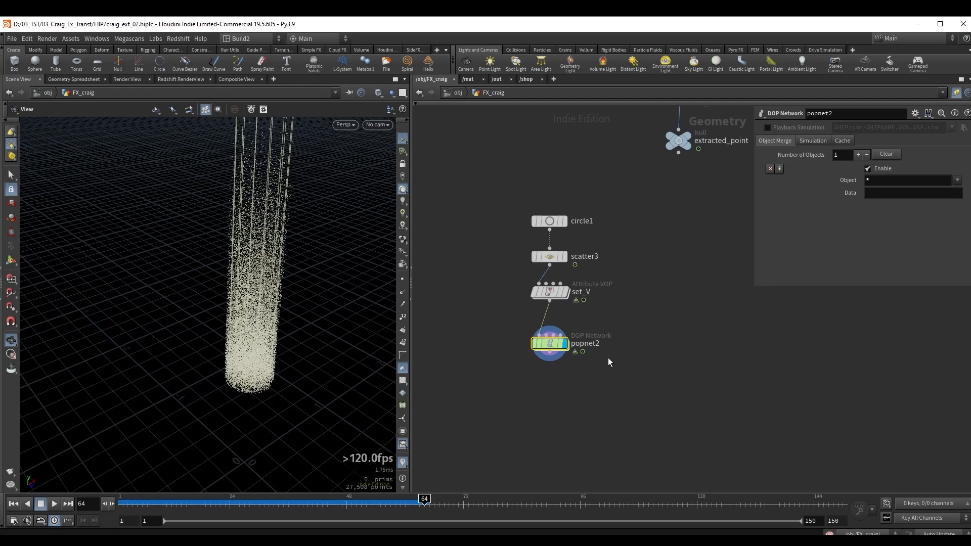
Move set_V and popnet2 down, display scatter3, and insert an Attribute Noise node between scatter3 and set_V.
drag(628, 384, 479, 276)
drag(551, 293, 556, 355)
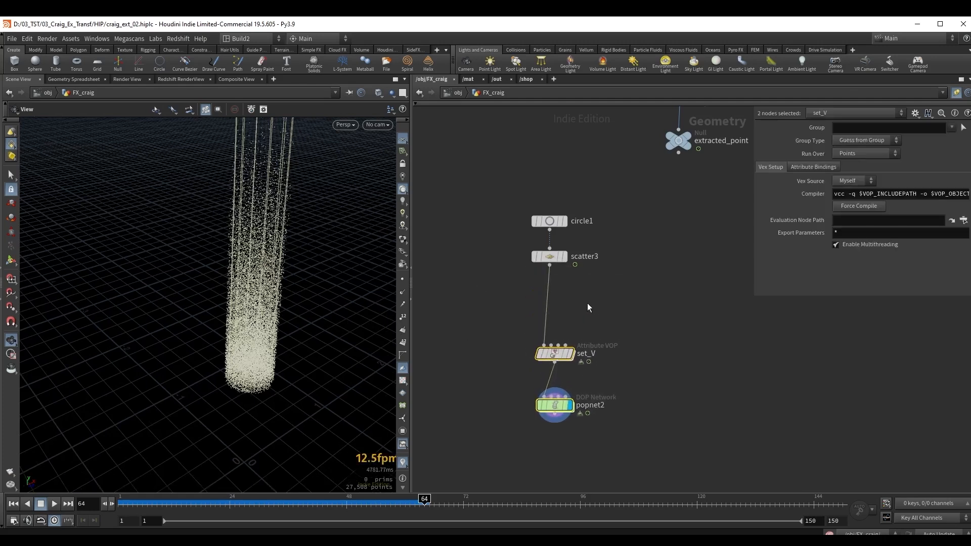
drag(494, 274, 590, 248)
click(565, 256)
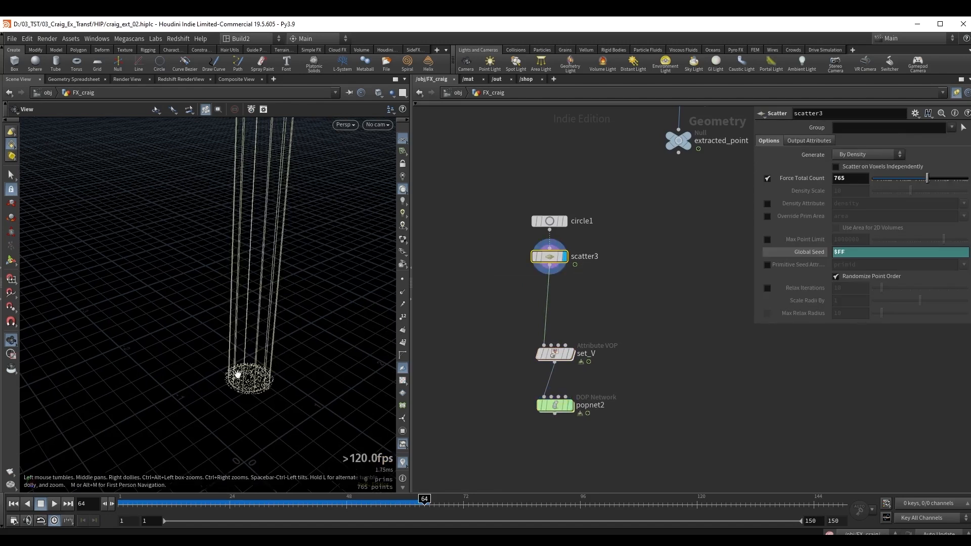
scroll(237, 373, up, 2)
key(Tab)
text(at n)
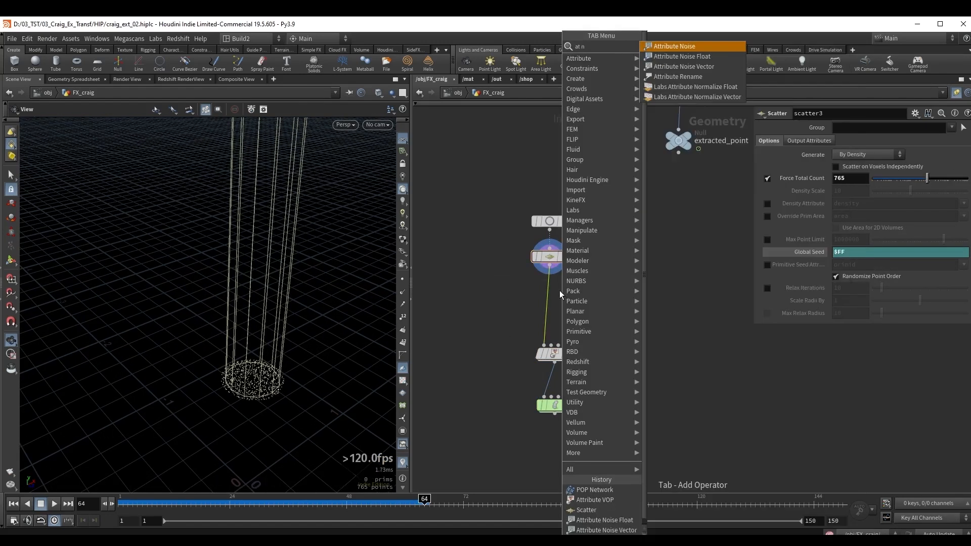
key(Return)
click(556, 291)
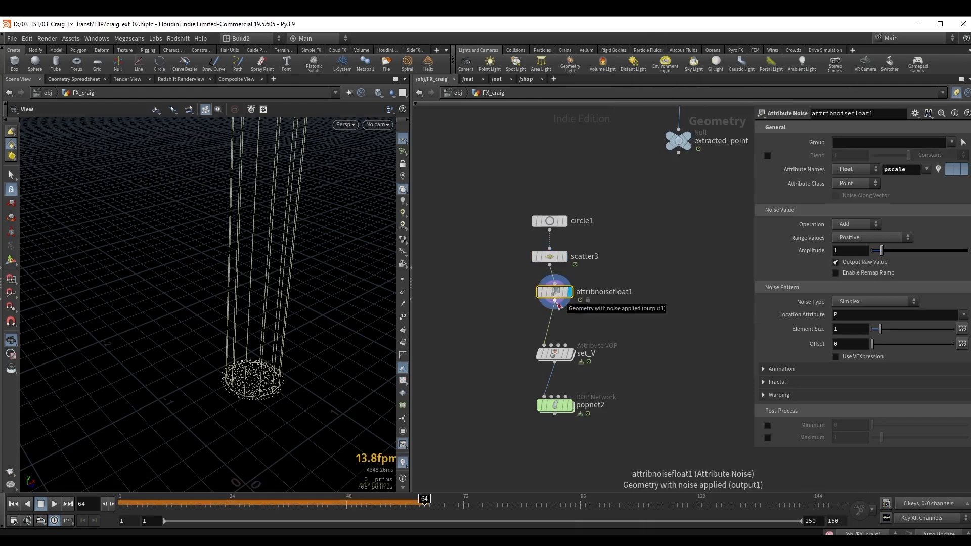
Set the attribute name on attribnoisefloat1 to Cd and inspect the scattered points at the tube's base.
double_click(889, 174)
text(Cd)
key(Return)
right_drag(253, 369, 384, 334)
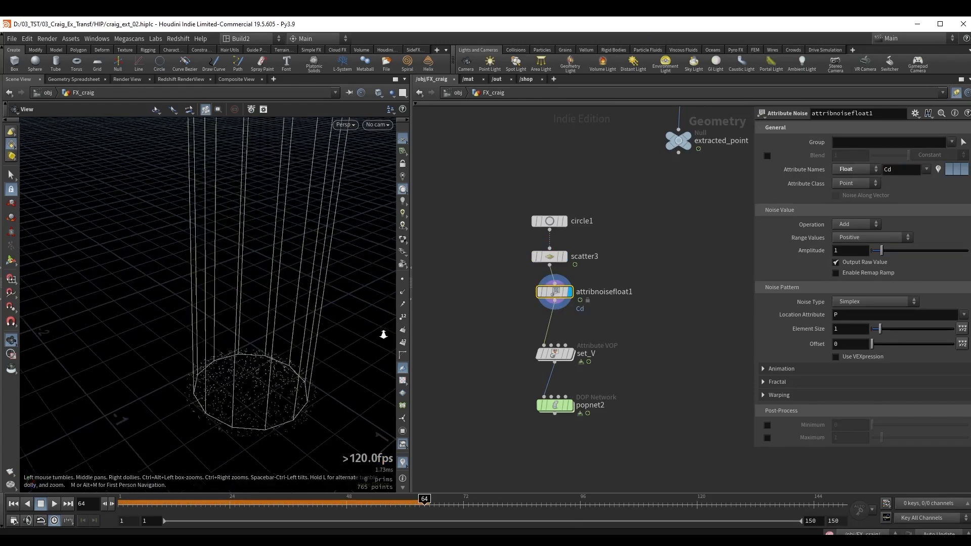
middle_drag(253, 372, 253, 343)
Set the noise Element Size to 0.1 and enable the remap ramp on attribnoisefloat1.
drag(881, 330, 872, 330)
click(856, 330)
key(BackSpace)
key(Return)
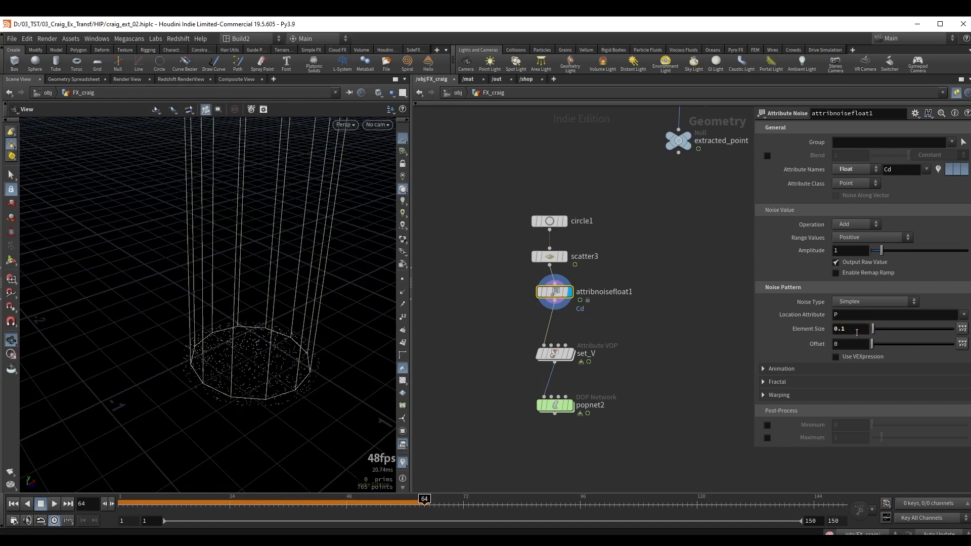
click(848, 272)
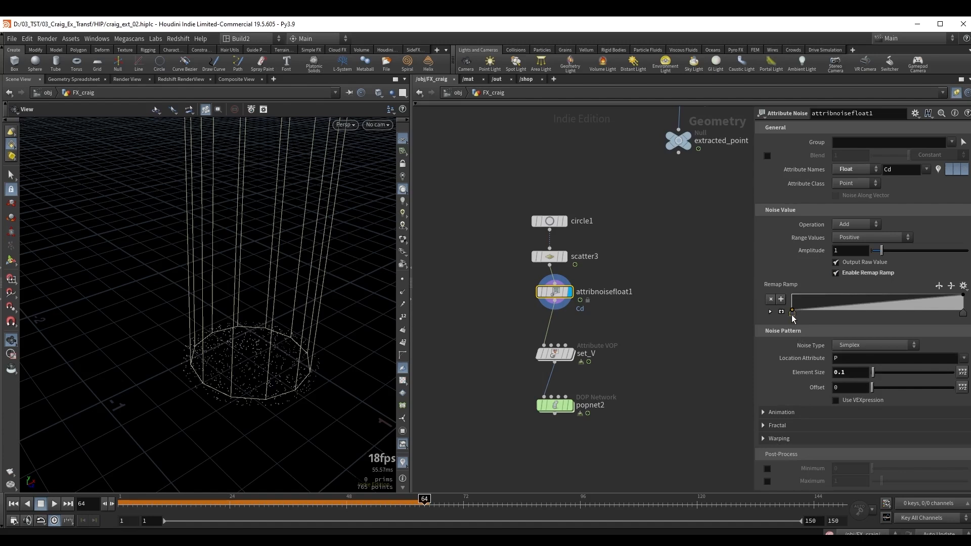
Narrow the remap ramp on attribnoisefloat1 by moving its black start point and white end point inward.
drag(792, 311, 854, 312)
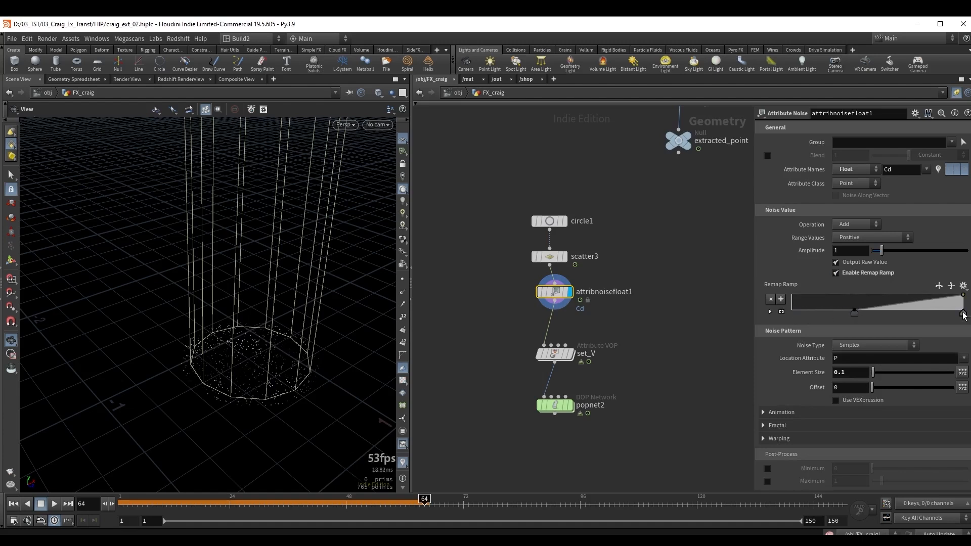
drag(963, 314, 939, 312)
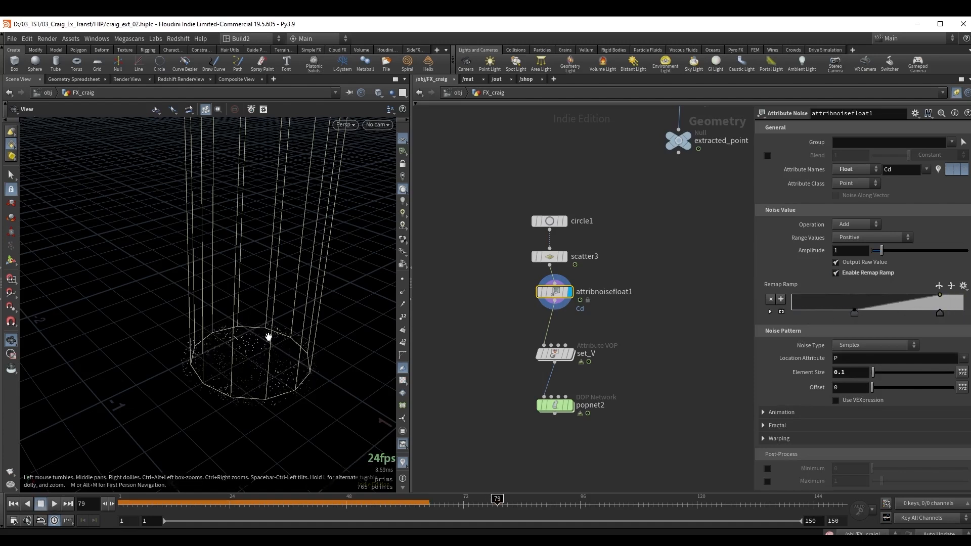
drag(268, 337, 294, 314)
Enable Animate Noise on attribnoisefloat1 and refine the pattern with Element Size 0.06 and a slightly earlier ramp start point.
click(785, 411)
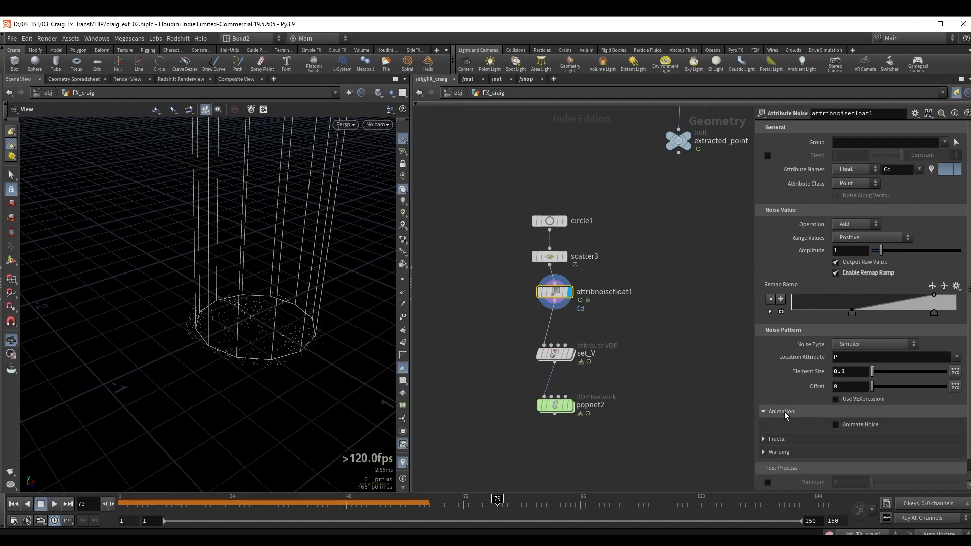
click(843, 426)
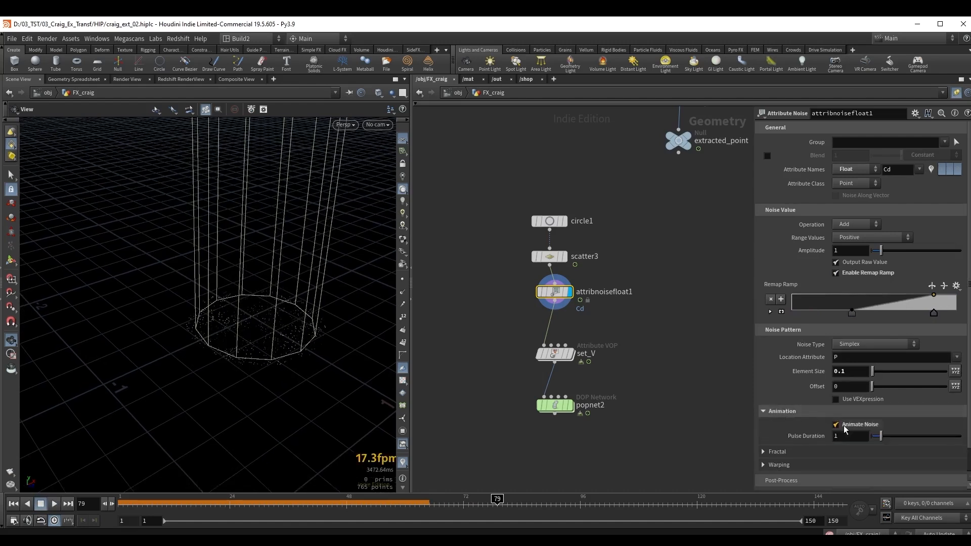
click(860, 372)
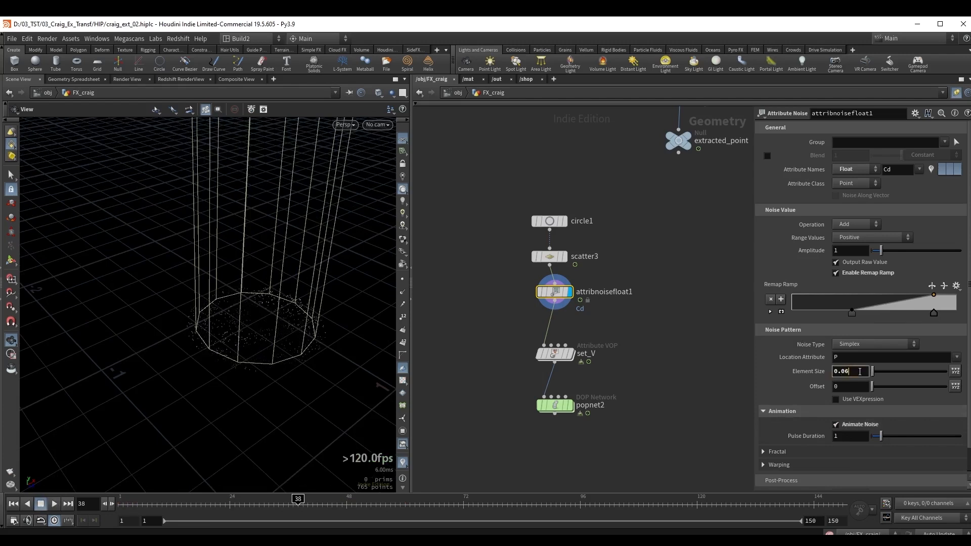
key(Return)
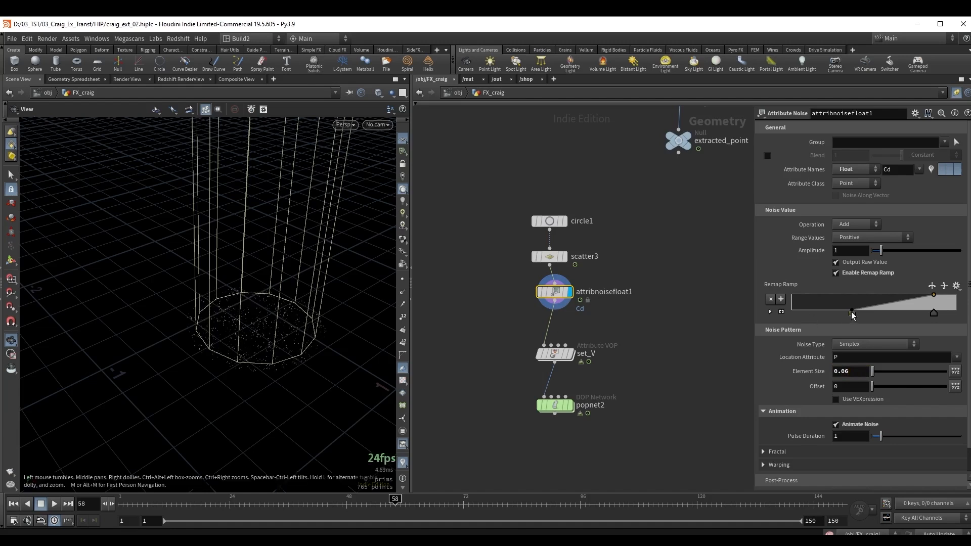
drag(852, 313, 836, 313)
drag(223, 289, 225, 307)
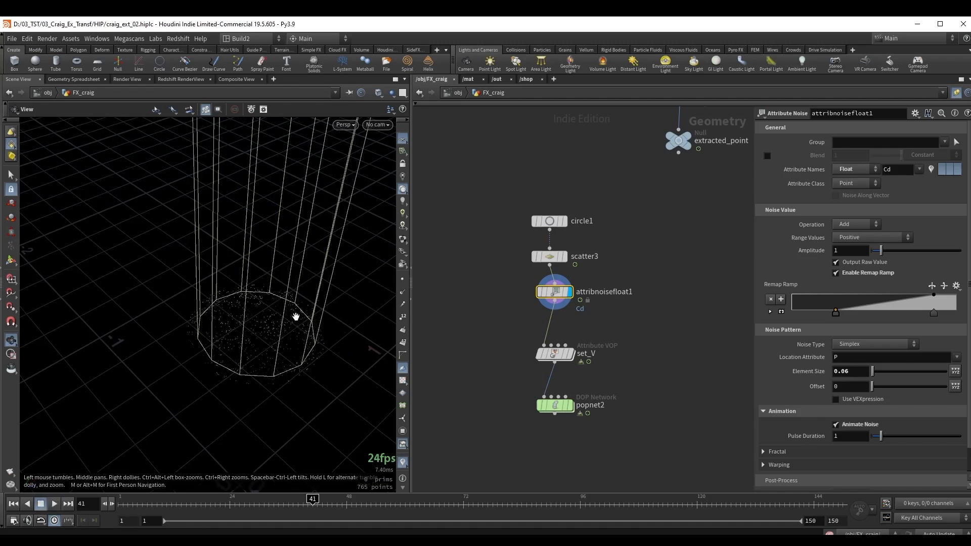
Move the source nodes up and insert a Blast node between attribnoisefloat1 and set_V, displaying its result.
shift+drag(555, 292, 555, 268)
click(551, 302)
key(Tab)
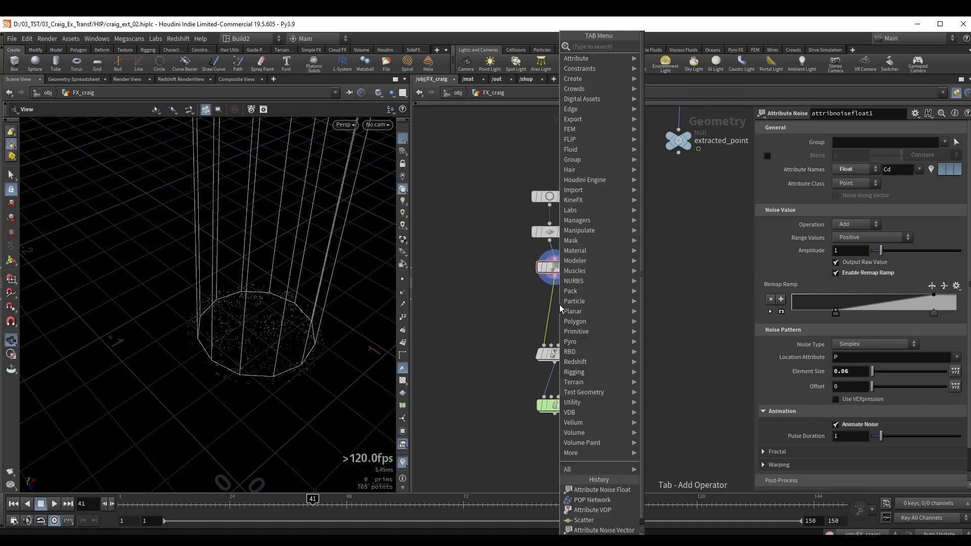
text(blast)
key(Return)
key(Return)
click(570, 304)
click(855, 141)
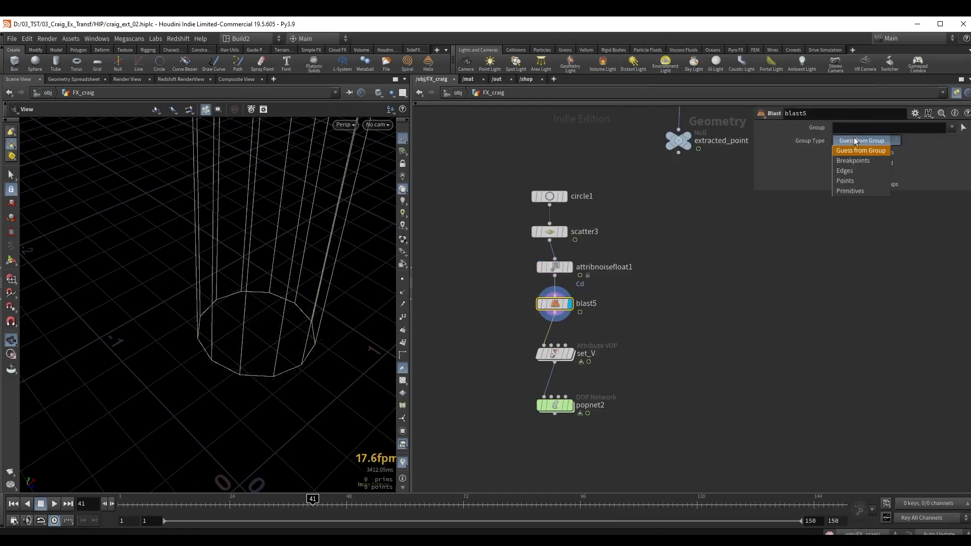
click(852, 179)
click(854, 163)
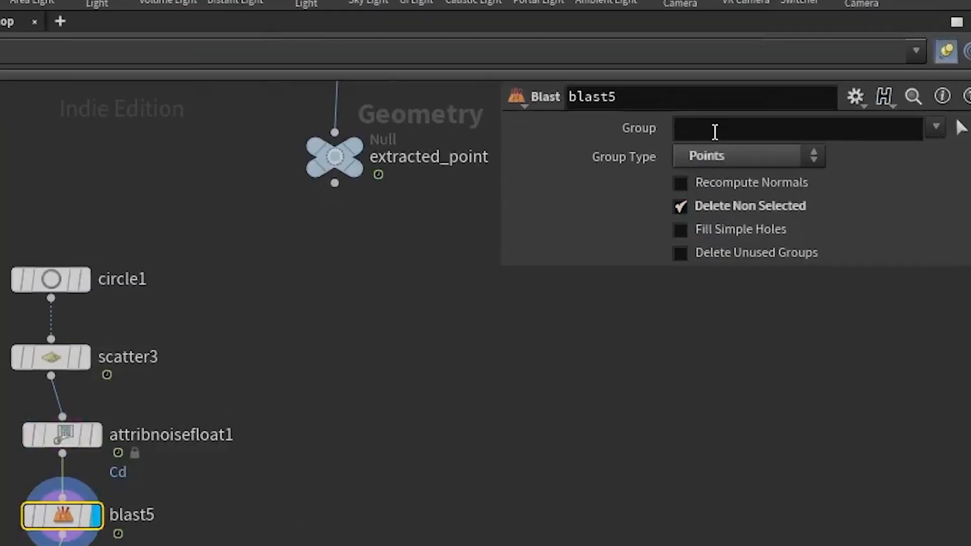
click(714, 132)
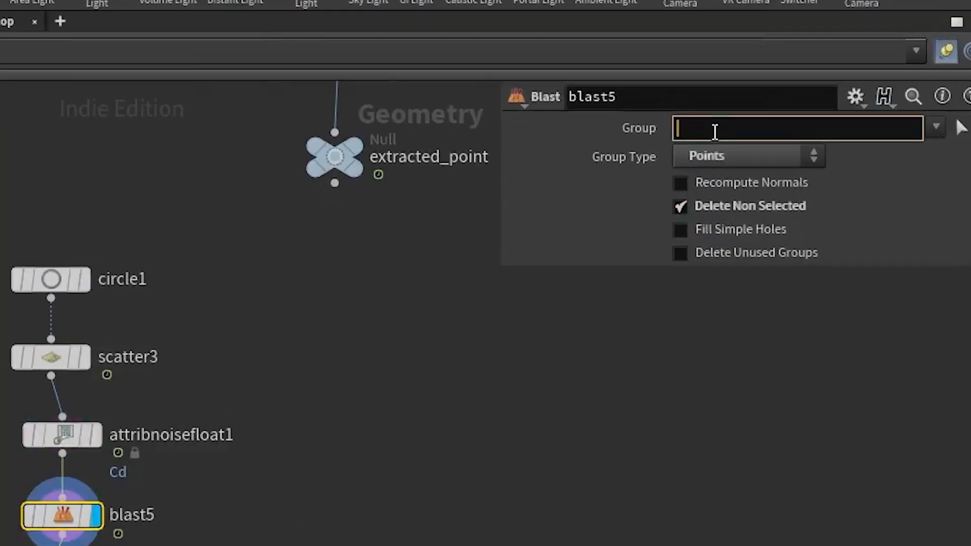
text(@Cd>0)
key(Return)
drag(228, 335, 270, 318)
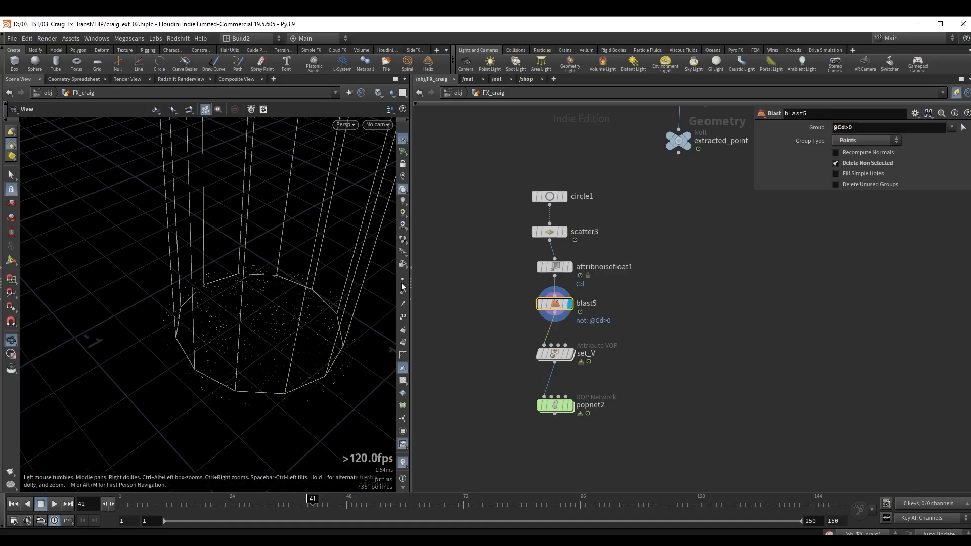
Compare the scattered points at the tube's base with blast5 bypassed and active.
drag(458, 289, 618, 329)
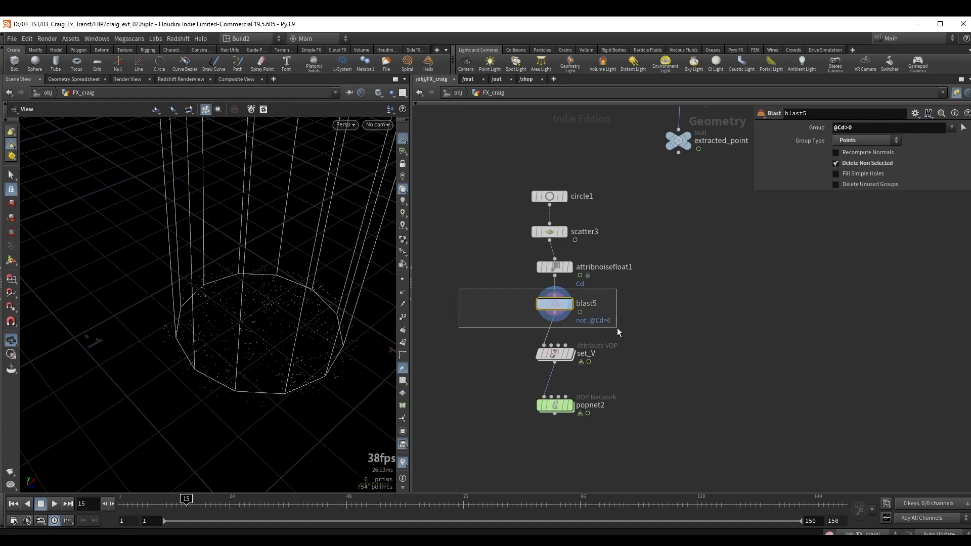
drag(617, 328, 616, 328)
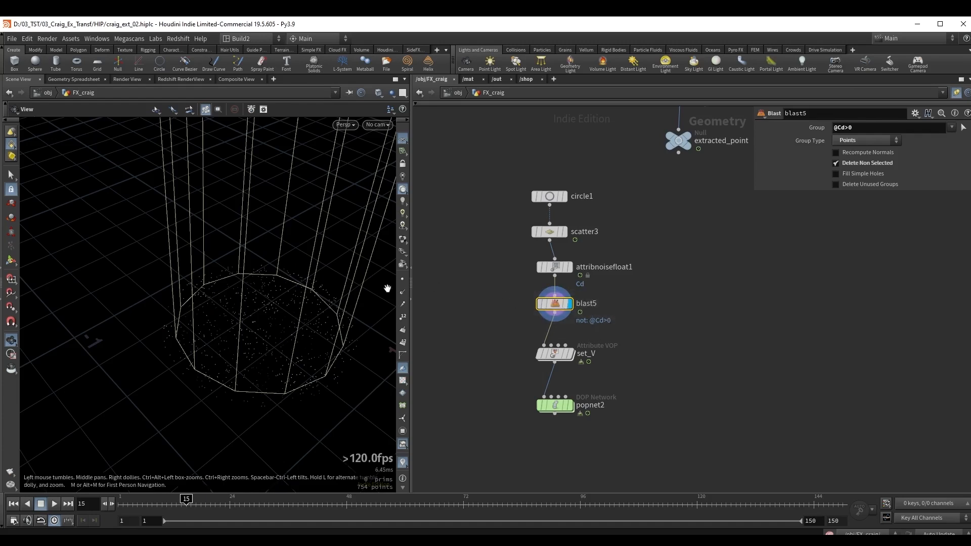
drag(282, 299, 258, 327)
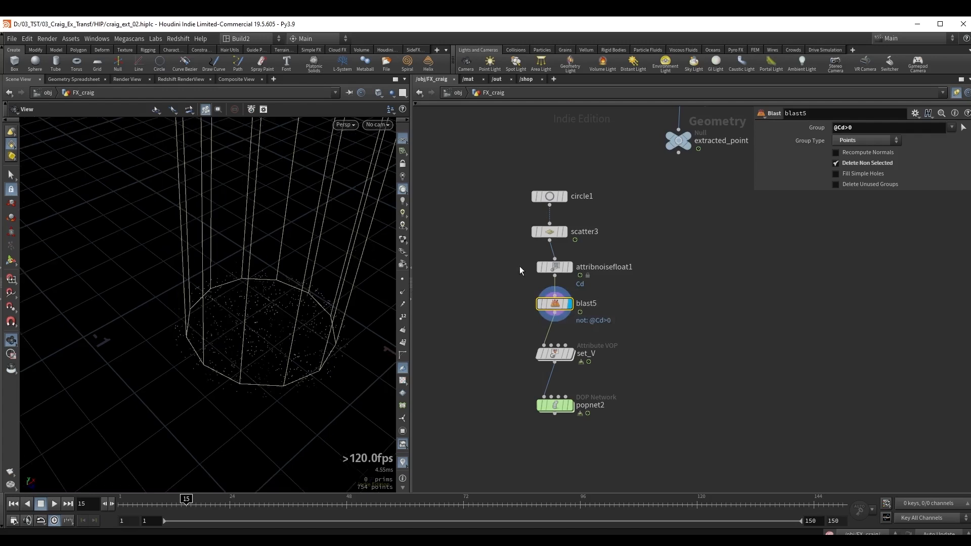
drag(294, 325, 271, 325)
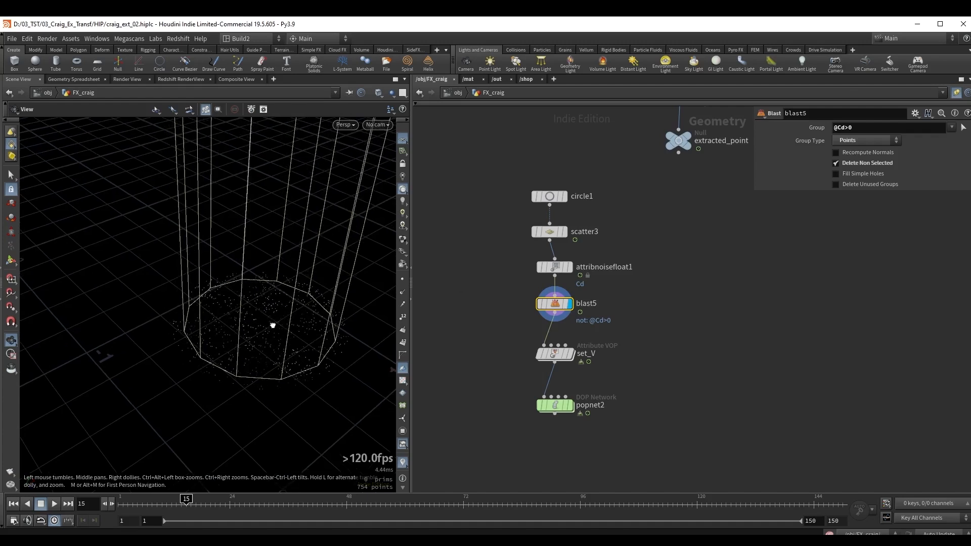
key(q)
key(q)
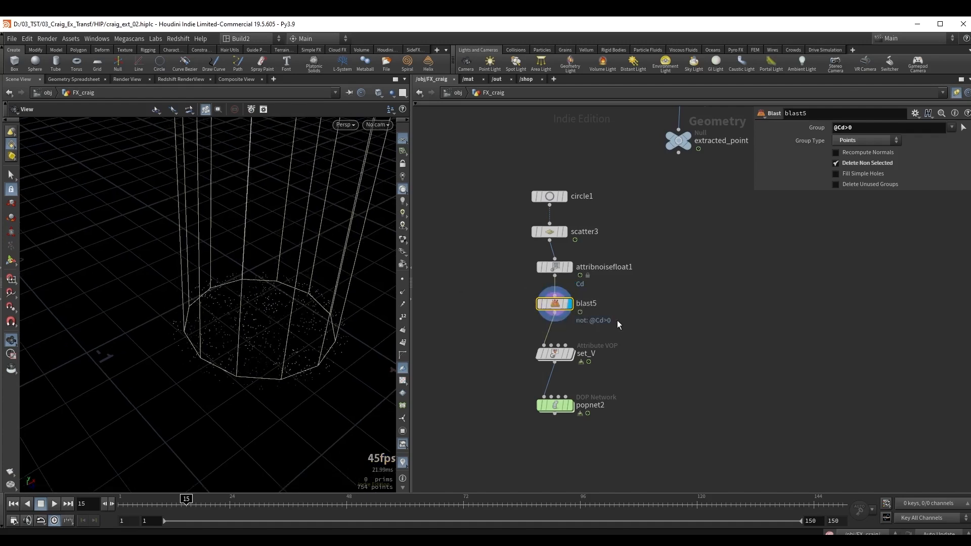
key(q)
key(q)
scroll(304, 304, down, 6)
middle_drag(316, 307, 283, 353)
Display the popnet2 simulation without the tube1 template and scrub through the rising particle column.
drag(495, 391, 581, 426)
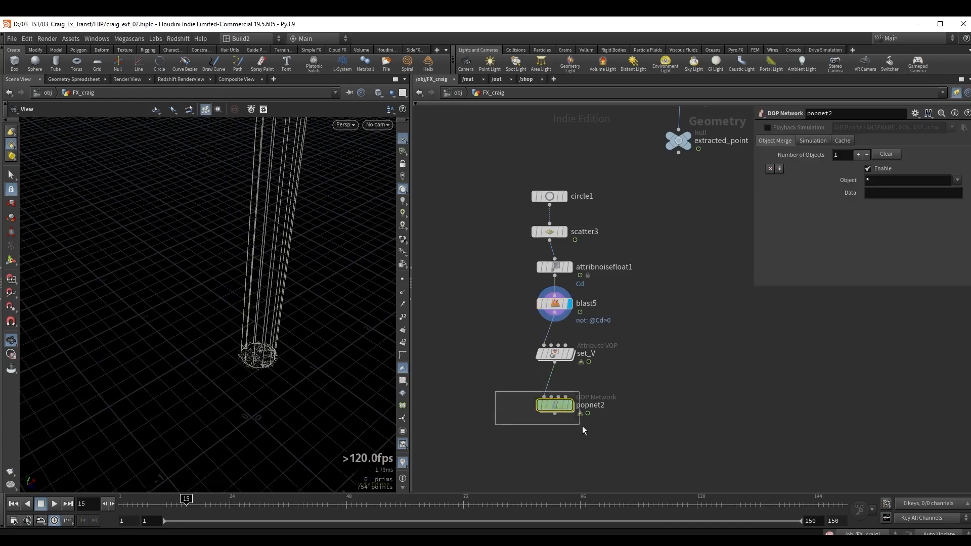
key(r)
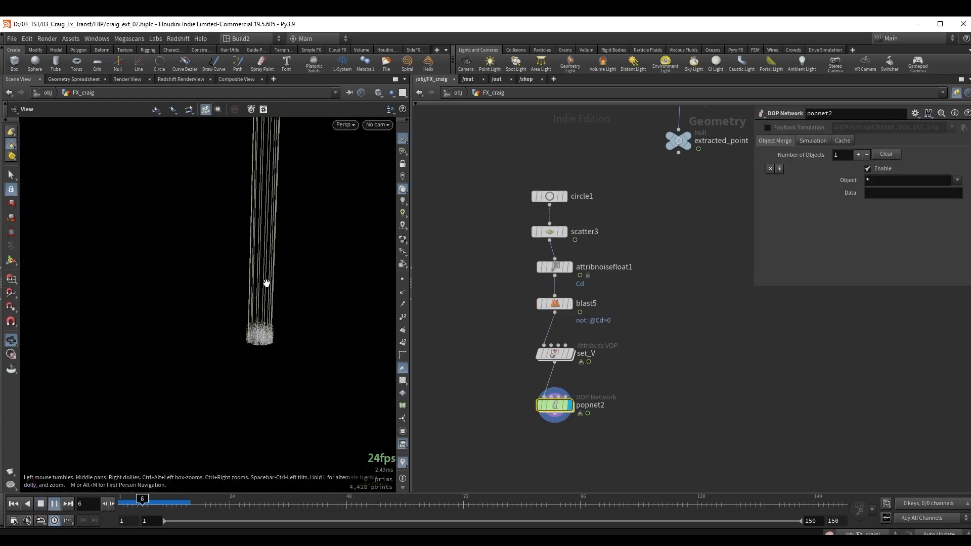
middle_drag(468, 202, 515, 377)
middle_drag(507, 203, 526, 257)
scroll(526, 257, up, 3)
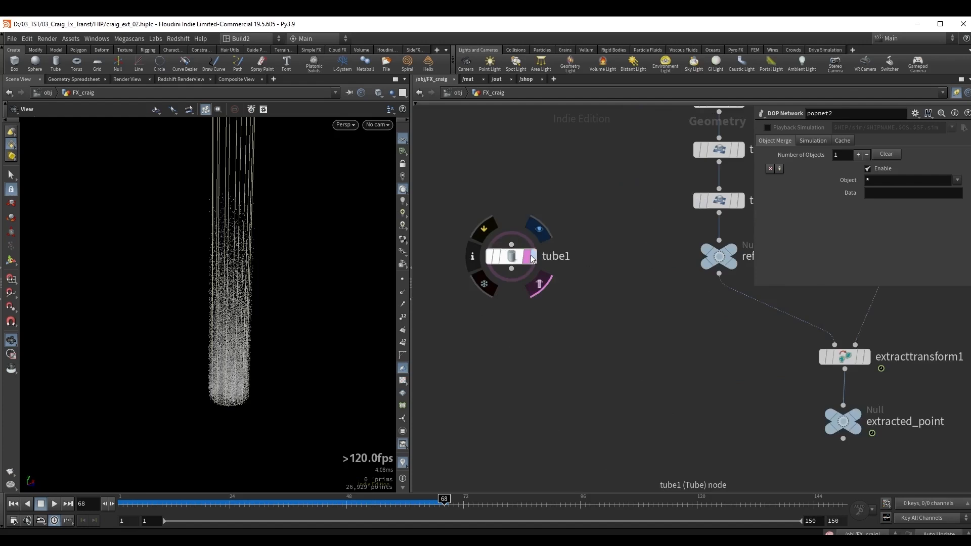
click(526, 258)
scroll(578, 425, down, 3)
middle_drag(579, 425, 492, 117)
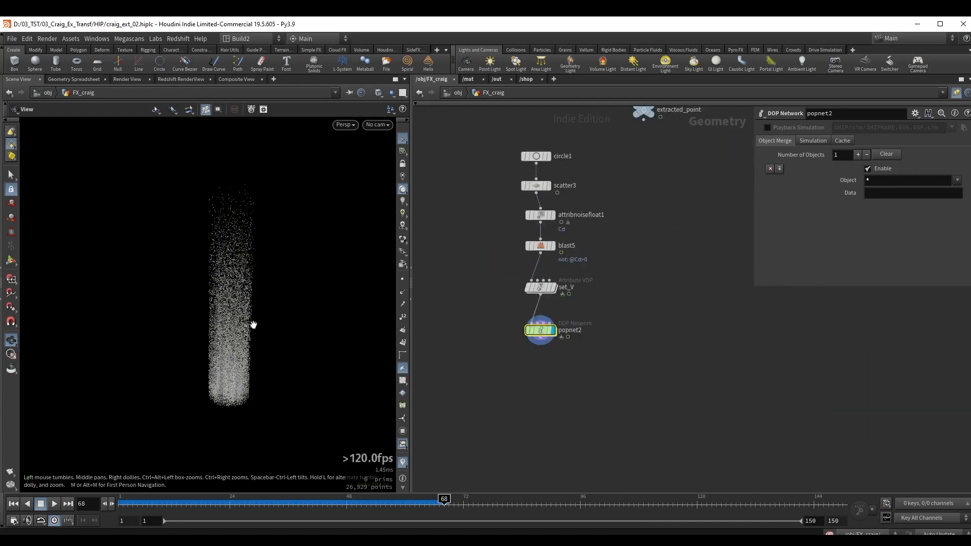
mouse_move(251, 324)
mouse_down()
mouse_move(250, 331)
mouse_move(255, 322)
mouse_up()
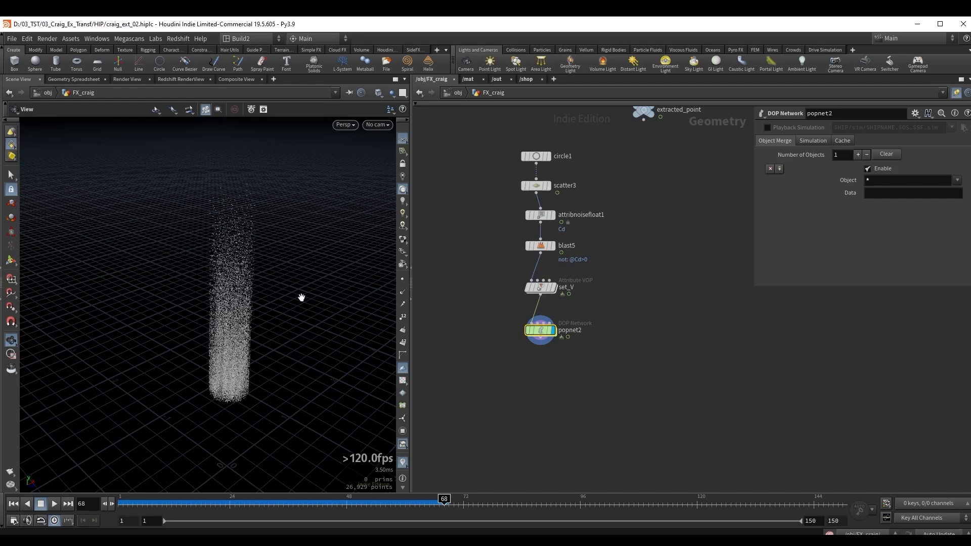
drag(334, 502, 429, 499)
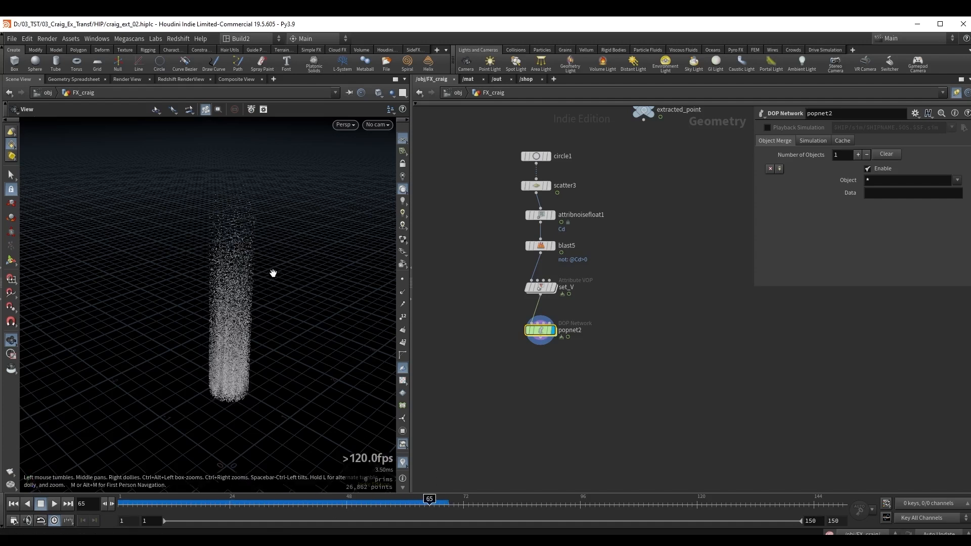
drag(241, 317, 248, 315)
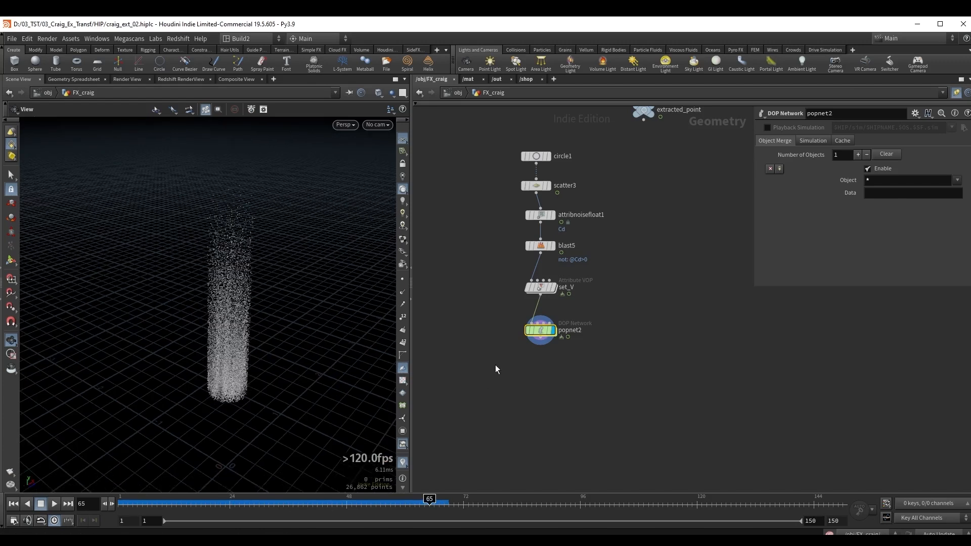
Add a Linear Taper node below popnet2 and display it.
key(Tab)
text(taper)
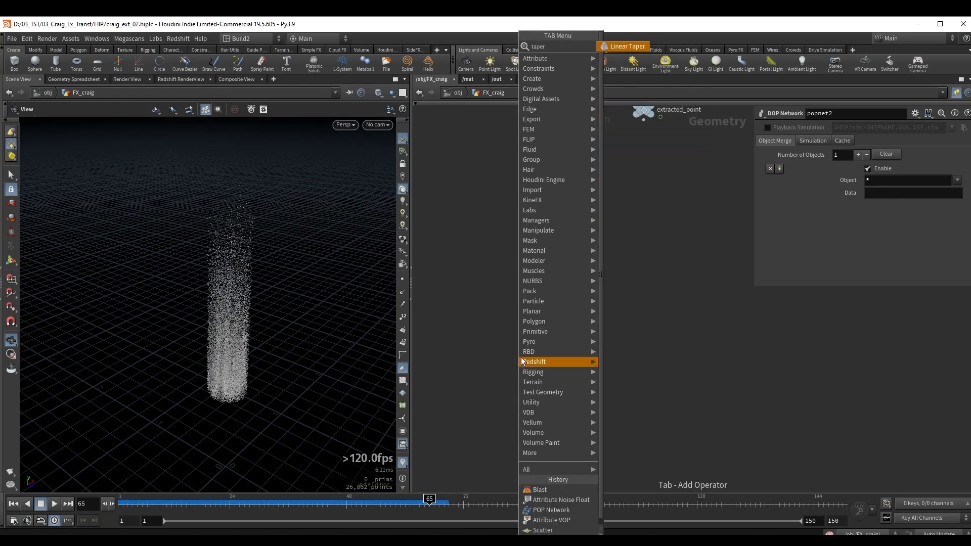
key(Return)
click(521, 357)
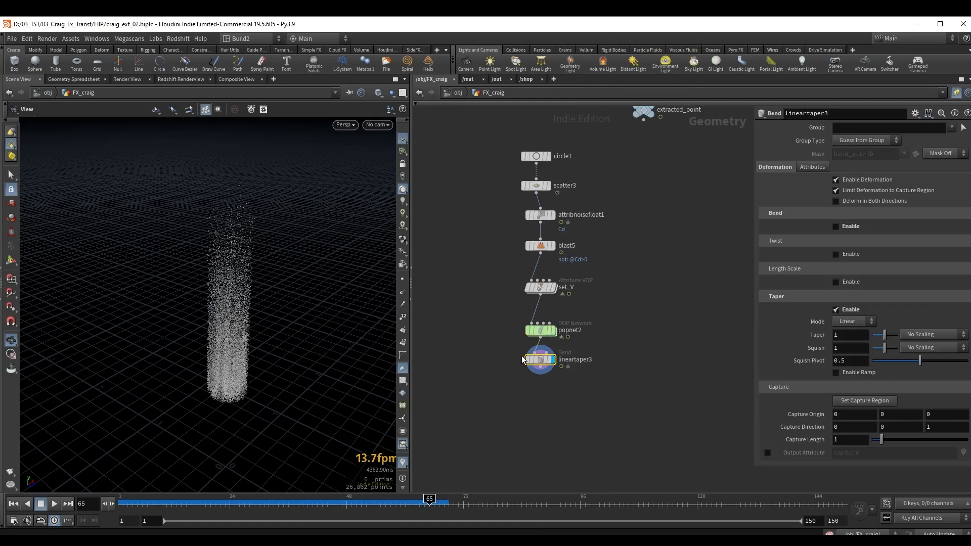
Fit the taper's capture region to the particles along the Y axis and narrow the column's top to a Taper of about 0.4.
key(Return)
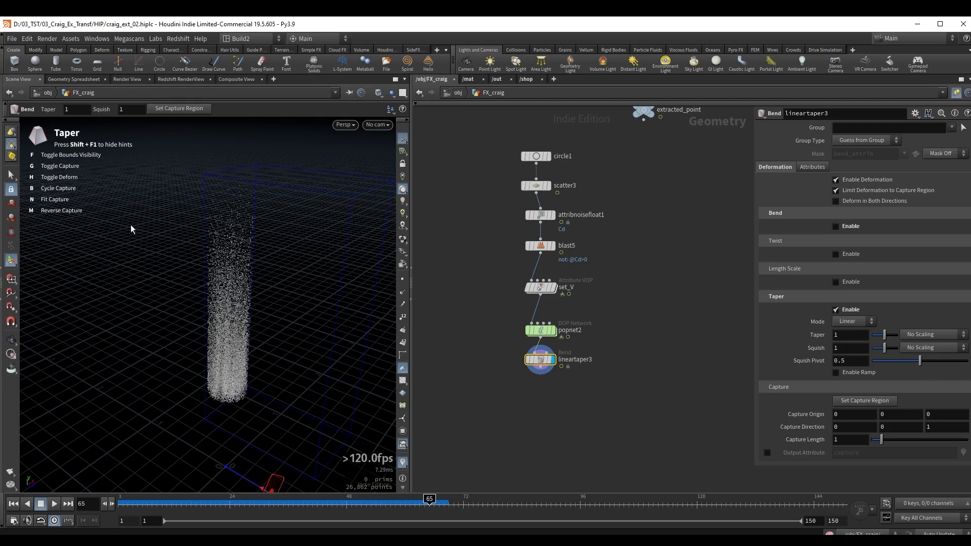
key(n)
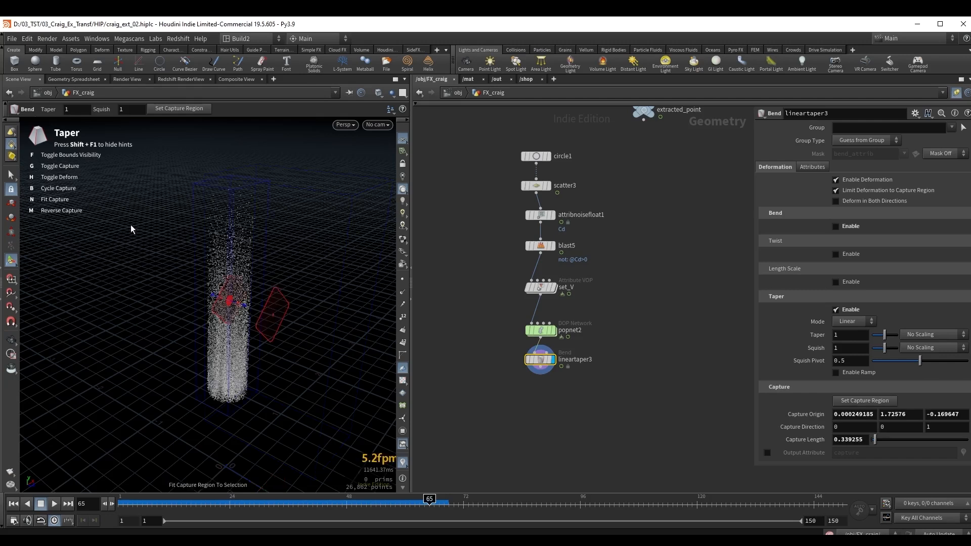
key(b)
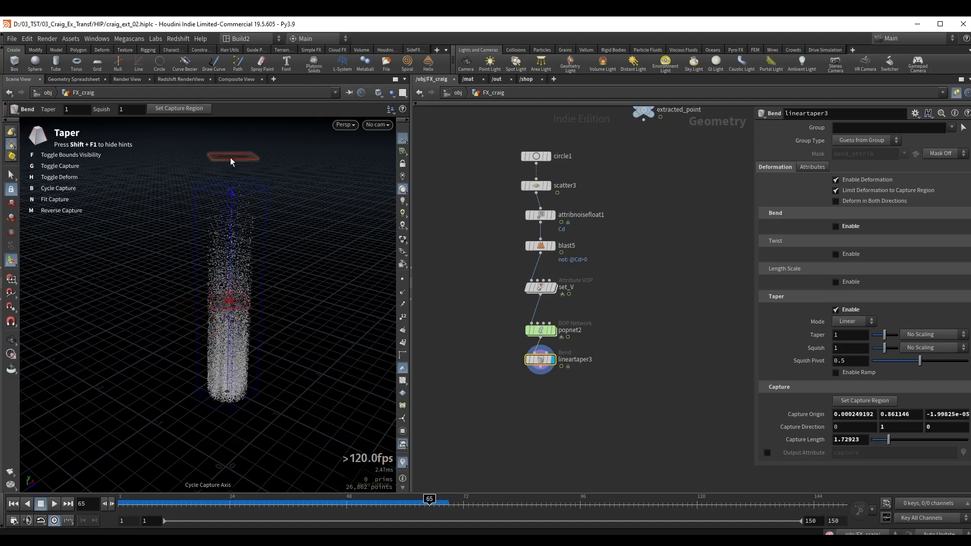
drag(215, 158, 255, 276)
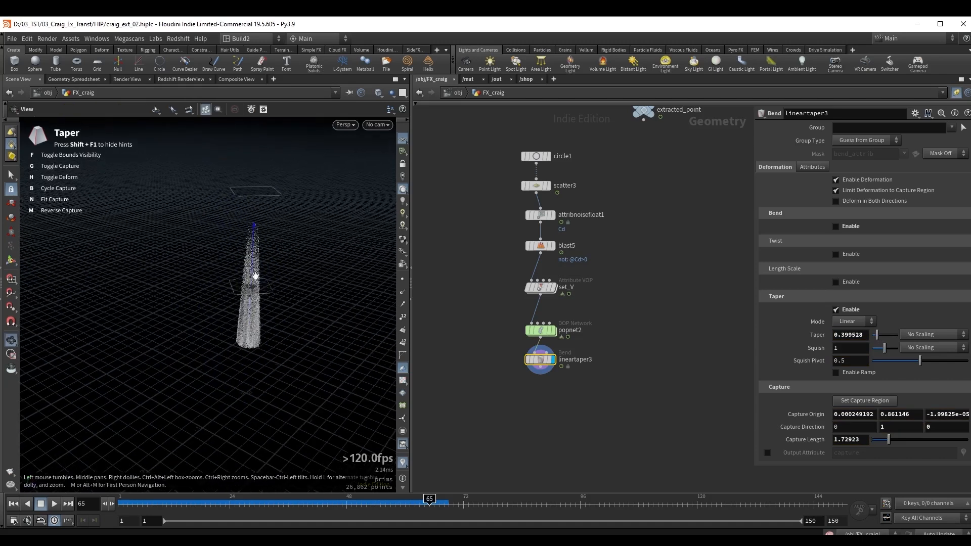
drag(299, 505, 507, 499)
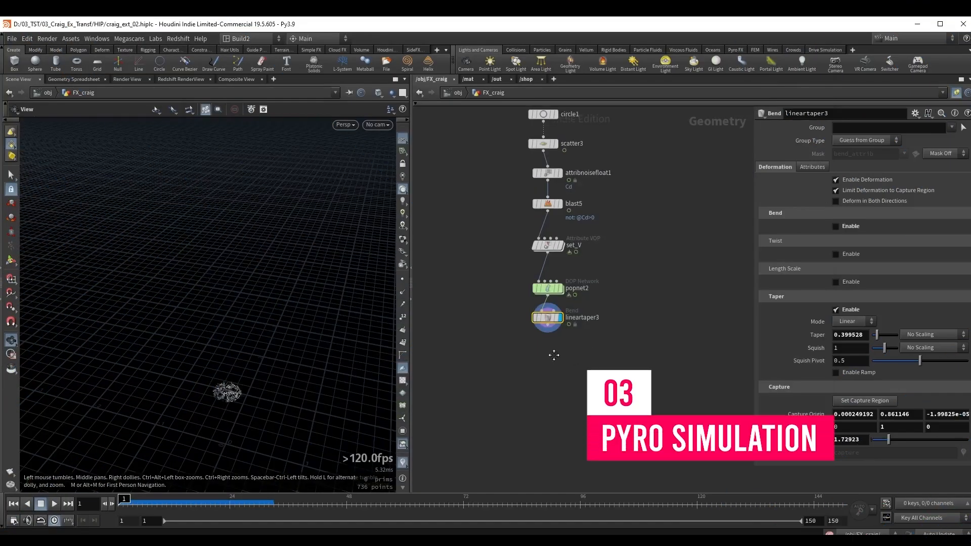
Add an Attribute VOP node below lineartaper3 and rename it set_density.
key(Tab)
text(at v)
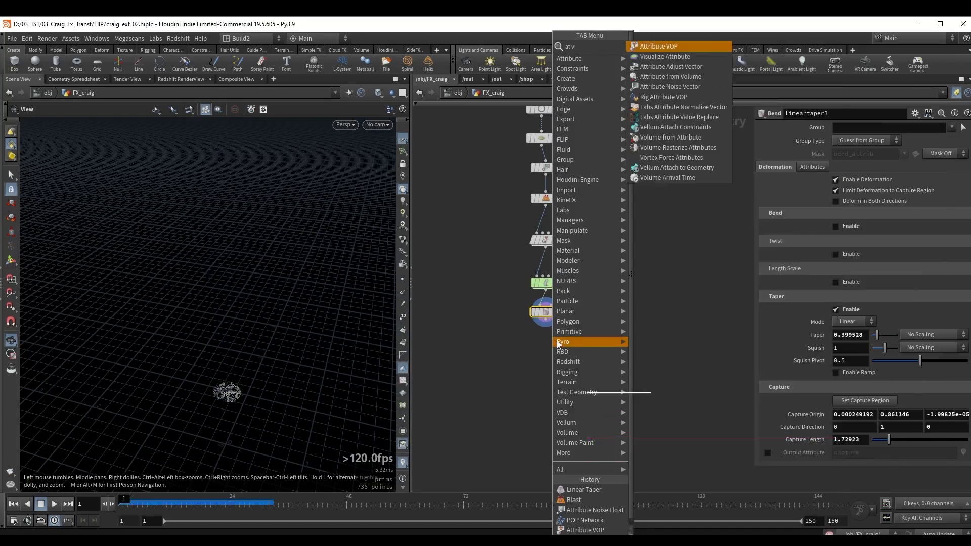
key(Return)
click(576, 342)
drag(594, 341, 540, 338)
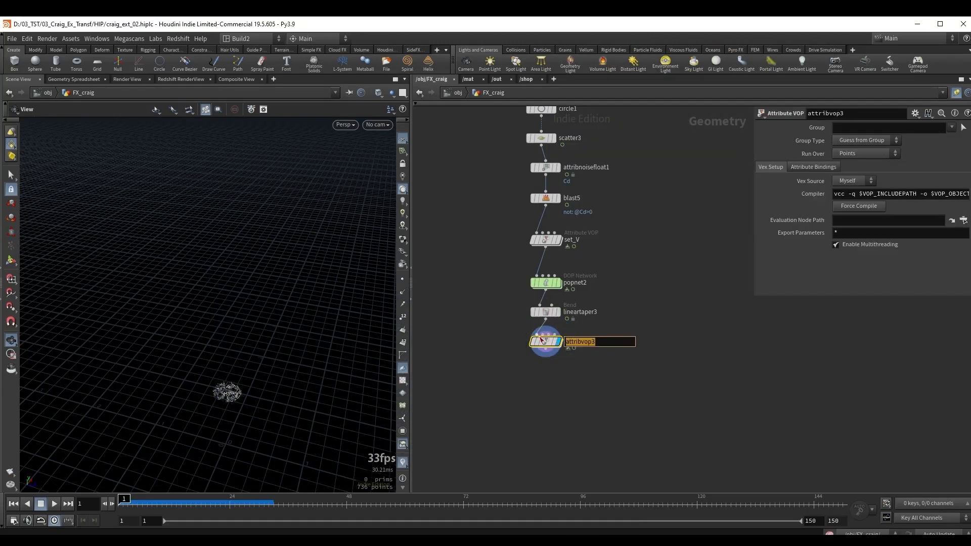
text(set_dens)
text(ity)
key(Return)
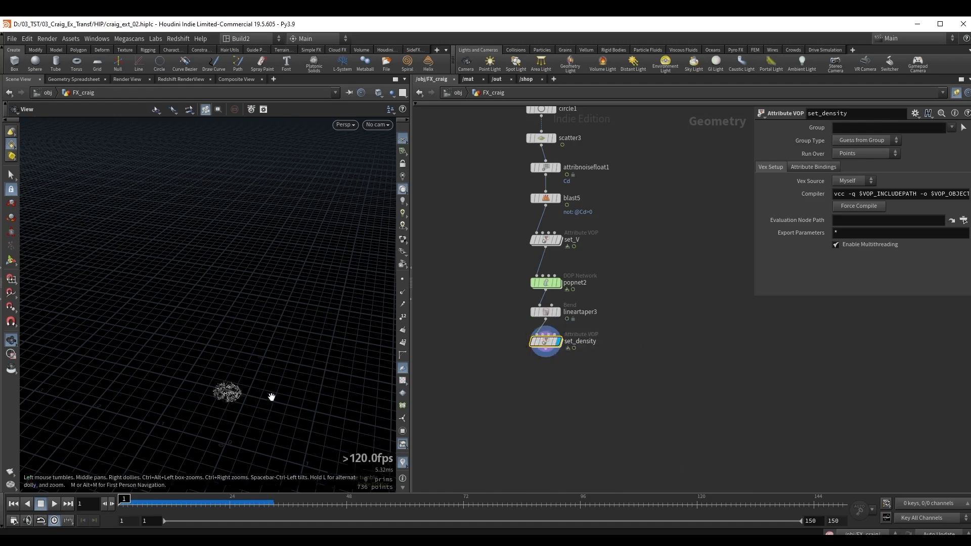
Move to frame 29 and, inside set_density, add a Vector to Float node fed by the Cd output.
drag(271, 396, 294, 368)
key(Up)
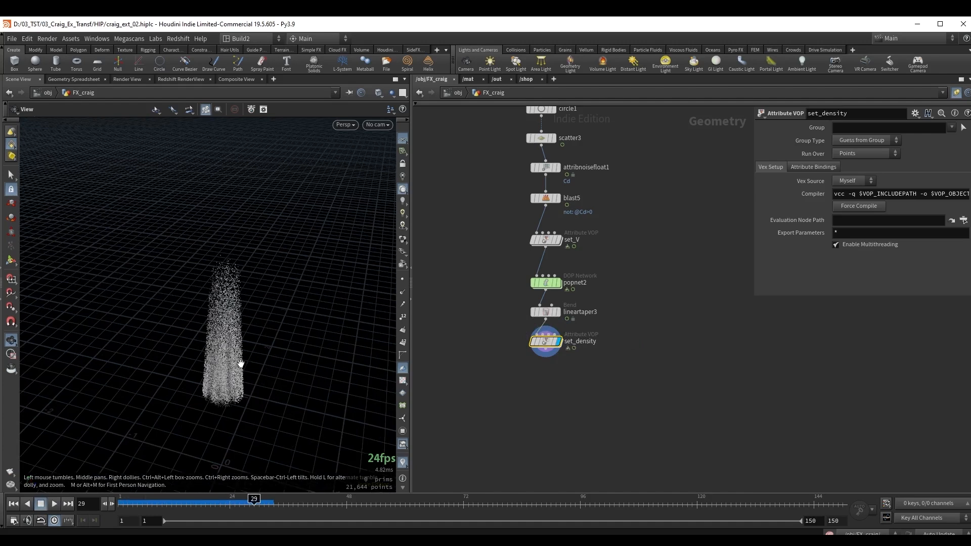
double_click(545, 341)
middle_drag(691, 315, 577, 292)
scroll(586, 297, up, 2)
click(521, 288)
key(Tab)
text(v tf)
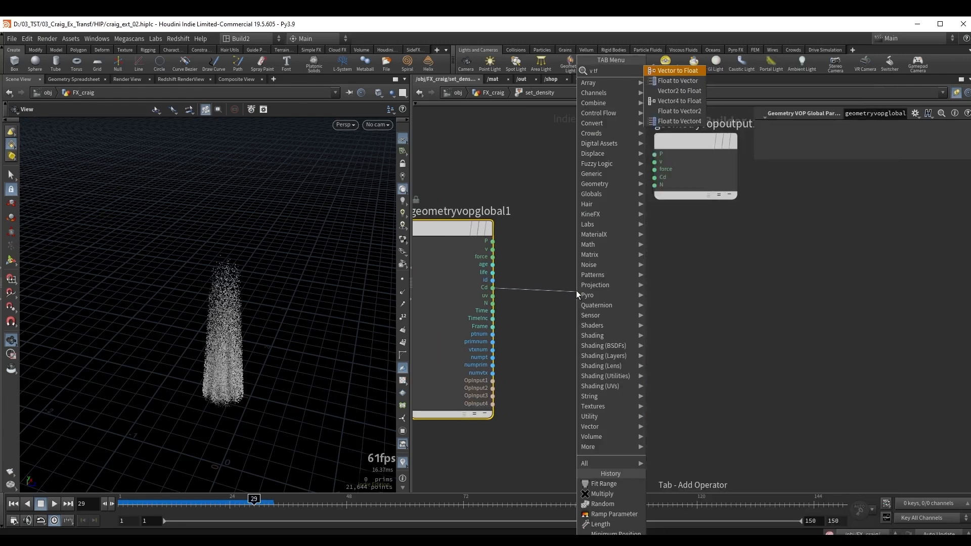
key(Return)
click(575, 290)
Connect the Vector to Float node's fval1 output to a new Bind Export named density and return to the geometry network.
click(607, 303)
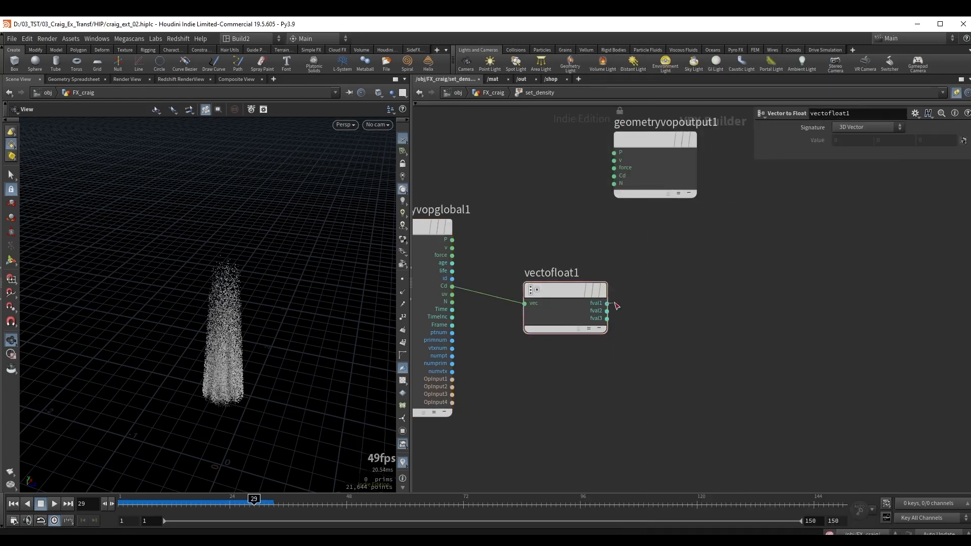
key(Tab)
text(b ex)
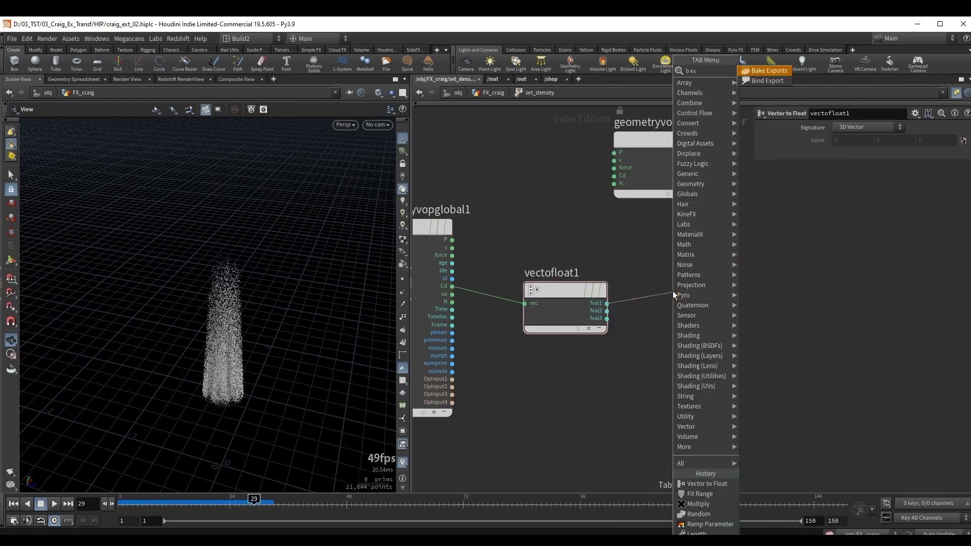
key(Return)
click(720, 292)
middle_drag(724, 252, 644, 268)
drag(856, 128, 799, 132)
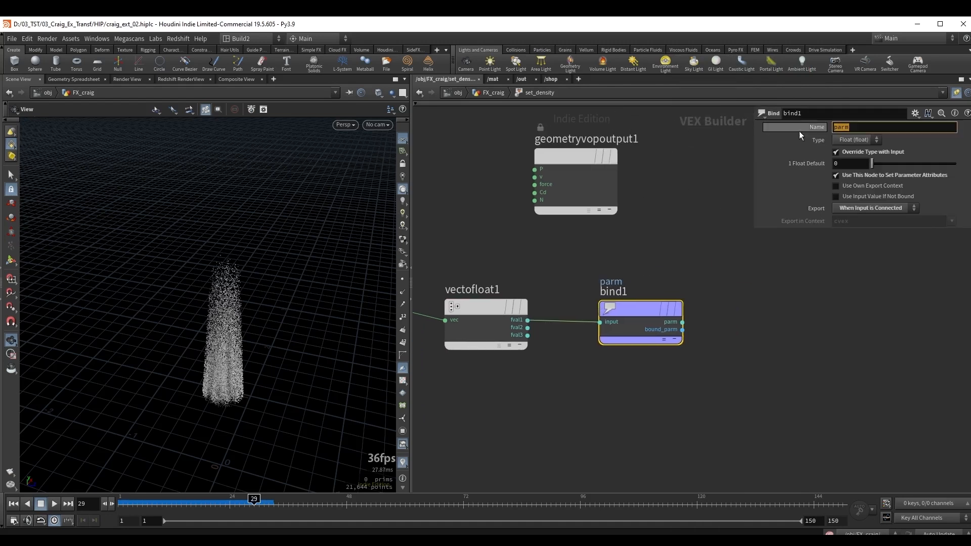
text(density)
key(Return)
key(u)
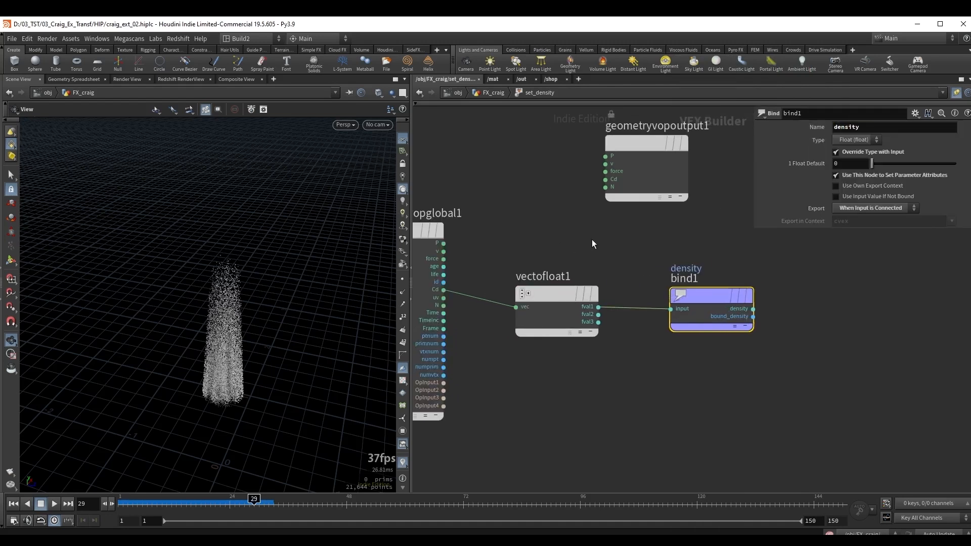
Add a Volume Rasterize Attributes node below set_density and set its Attributes to density.
click(586, 278)
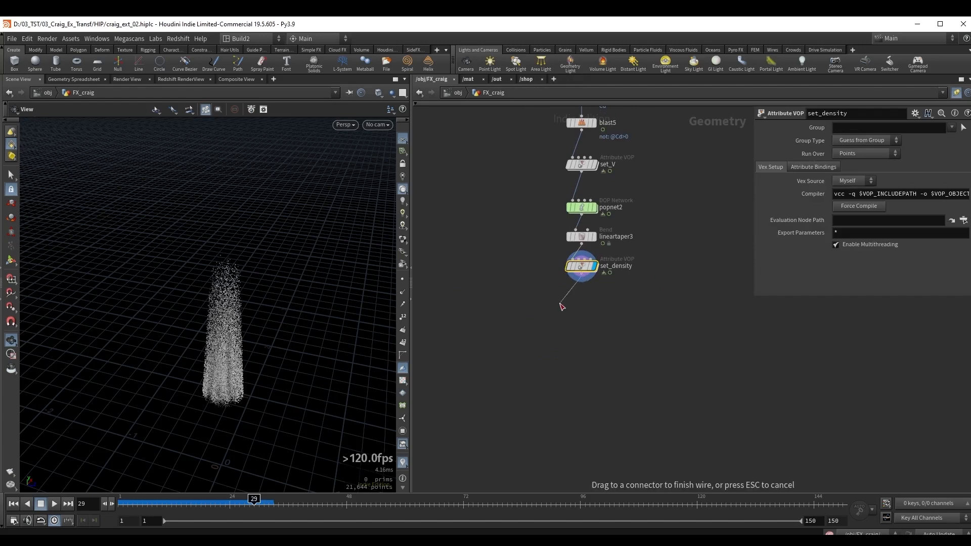
key(Tab)
text(v ras)
key(Down)
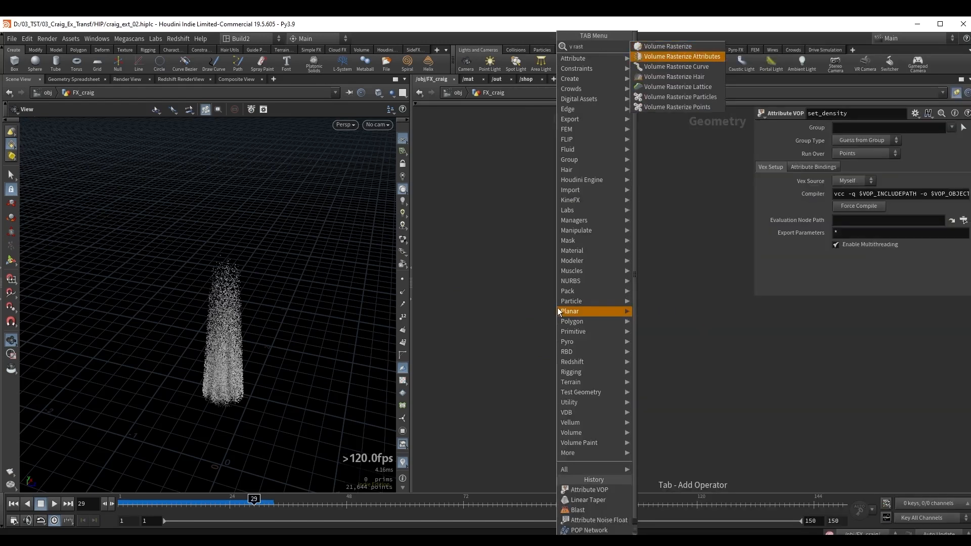
key(Return)
click(843, 155)
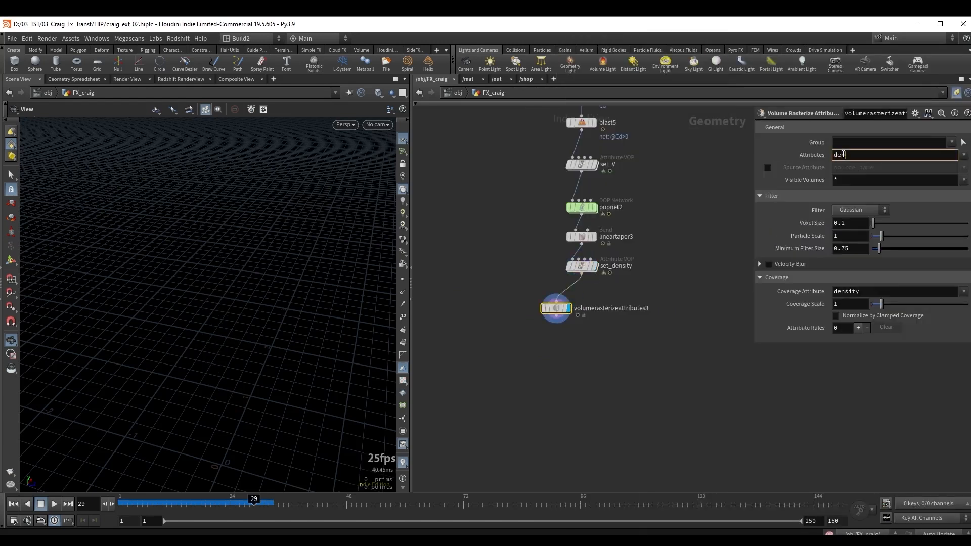
text(density)
key(Tab)
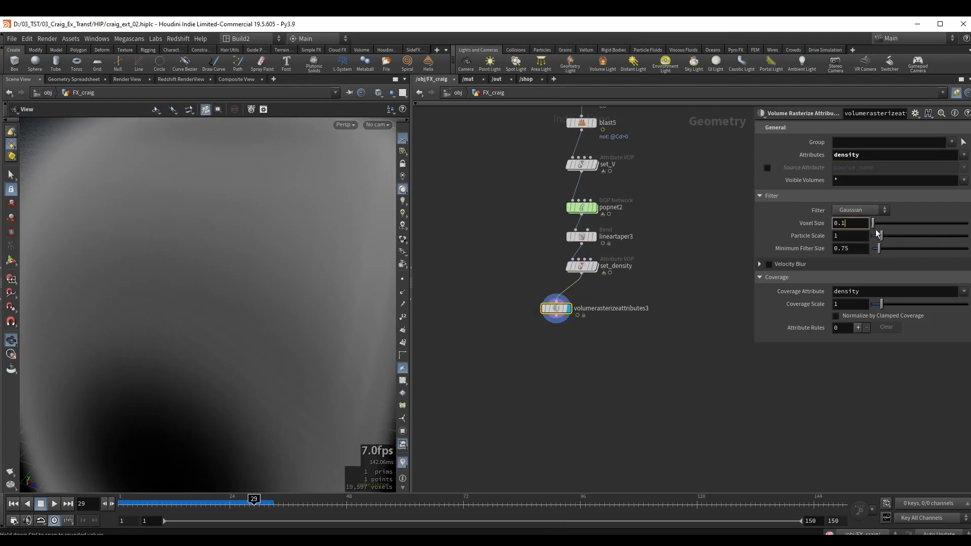
Set the density rasterization's Voxel Size to 0.05 and Particle Scale to .02.
key(BackSpace)
text(05)
key(Return)
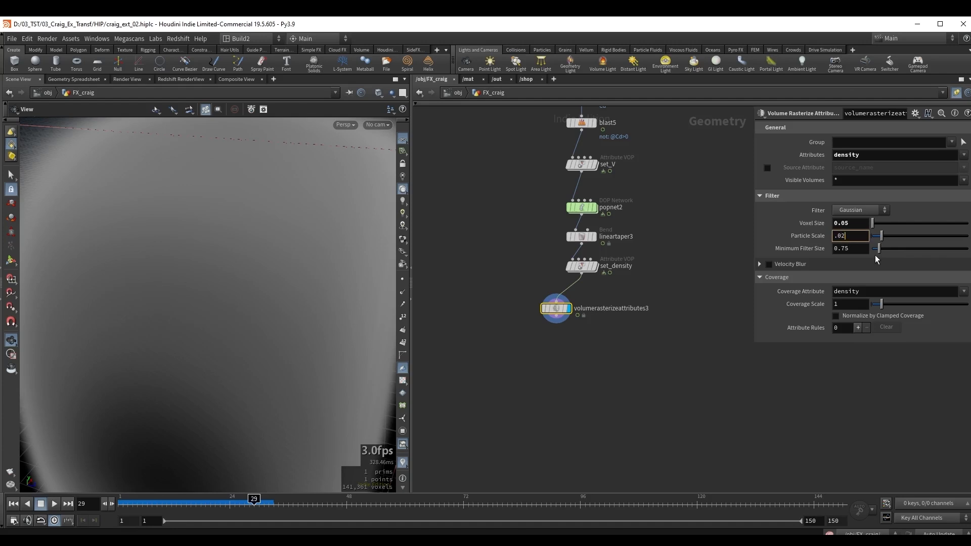
key(Return)
drag(266, 297, 261, 273)
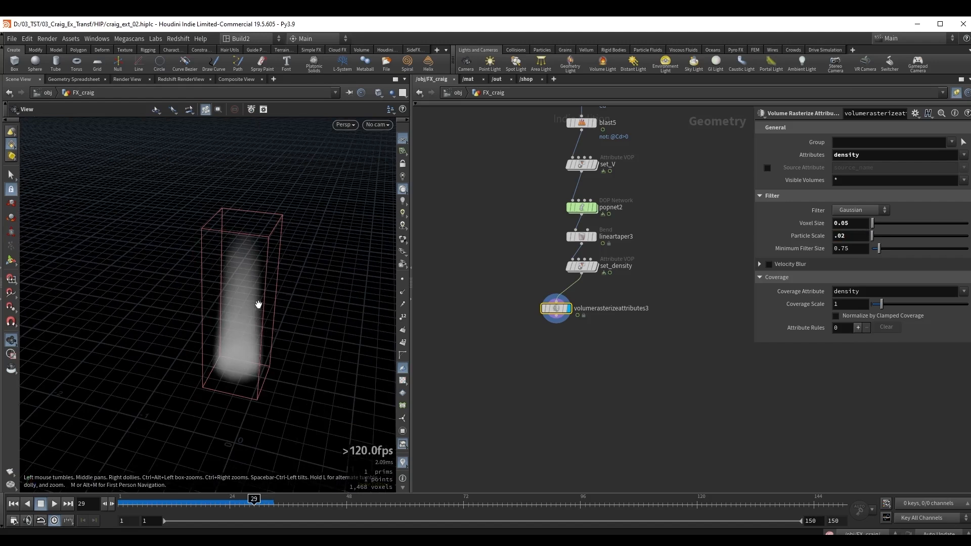
Enable Velocity Blur with Shutter 1, Shutter Offset -1 and 10 Blur Samples, and inspect the volume at frame 58.
click(769, 265)
click(758, 264)
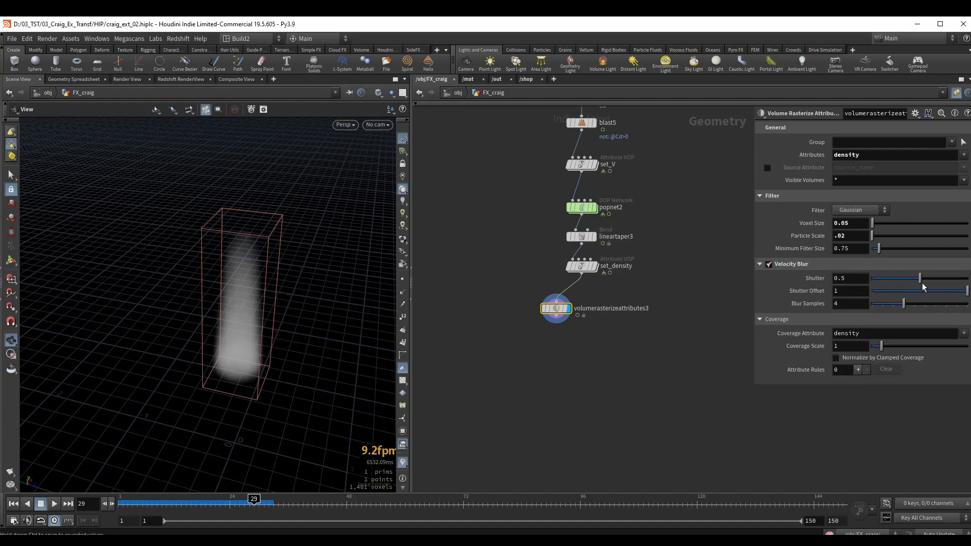
drag(920, 278, 969, 278)
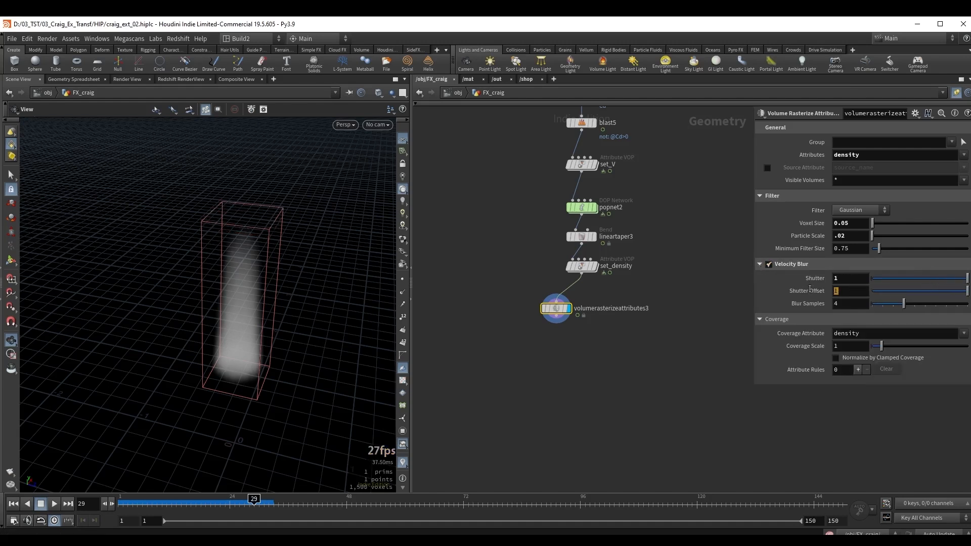
text(-1)
key(Return)
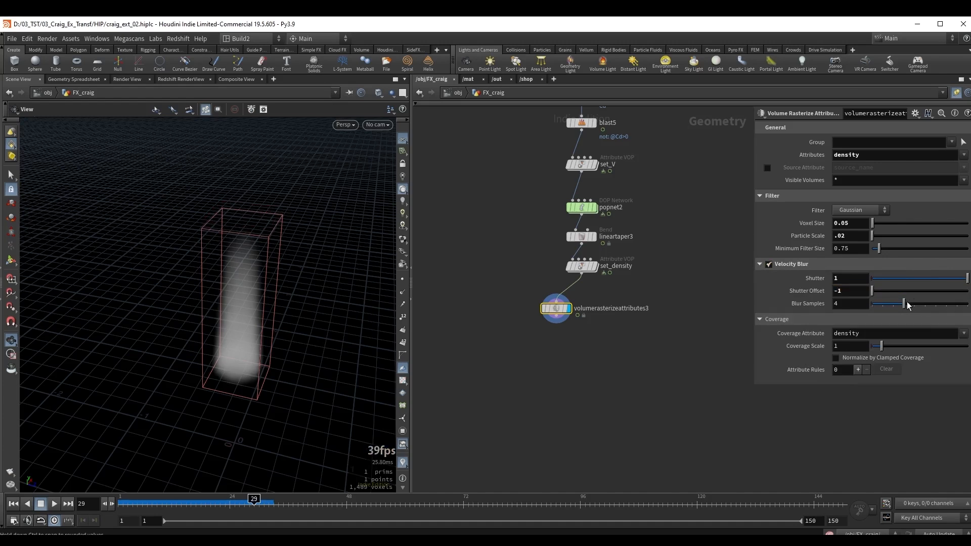
drag(904, 303, 967, 303)
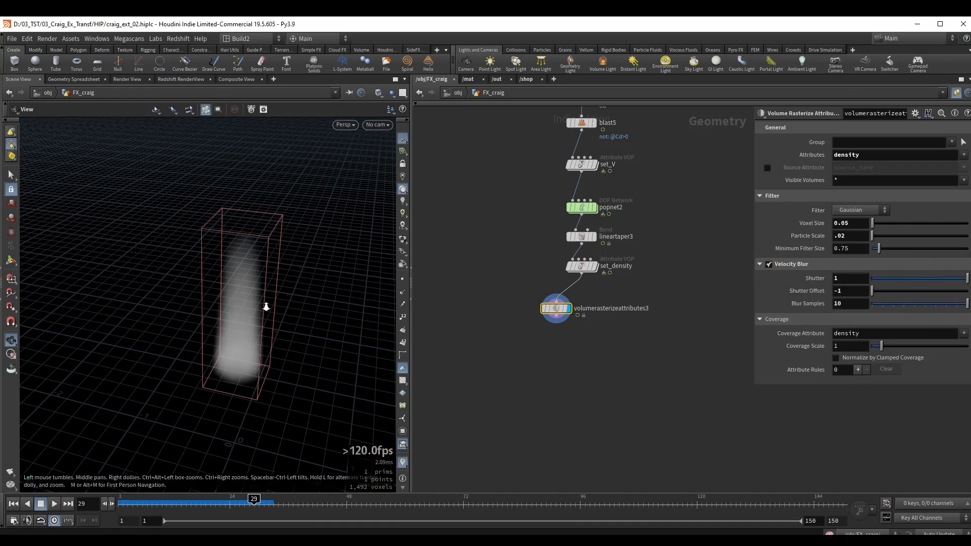
drag(267, 305, 225, 323)
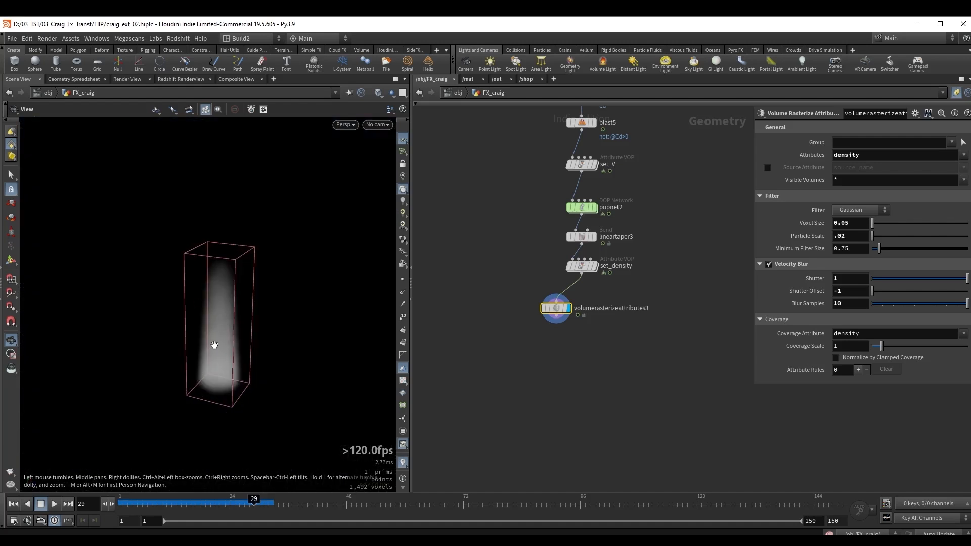
mouse_move(252, 502)
mouse_down()
mouse_move(374, 502)
mouse_move(230, 502)
mouse_move(395, 486)
mouse_up()
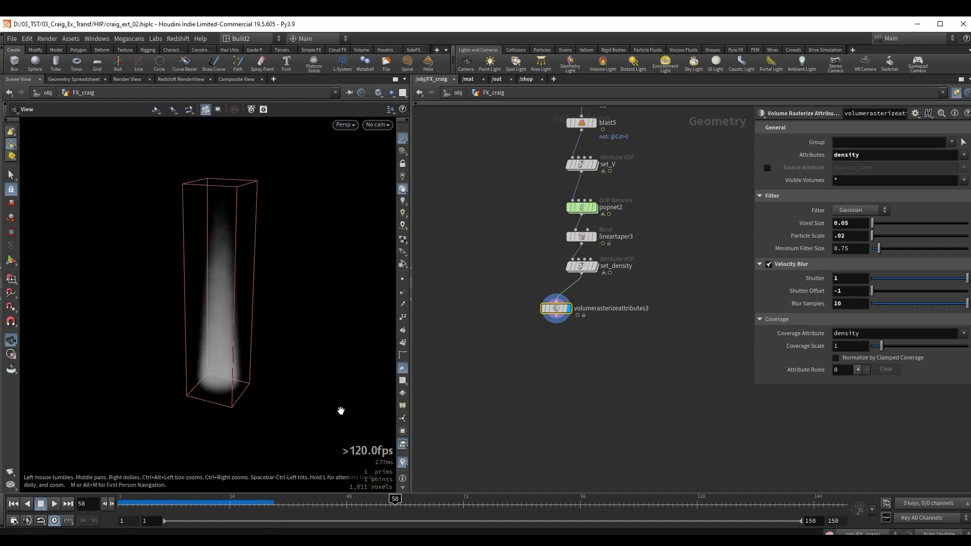
Duplicate the Volume Rasterize Attributes node as a second branch of set_density, set its Attributes to v, and space the two nodes apart.
middle_drag(575, 360, 528, 350)
drag(510, 299, 650, 322)
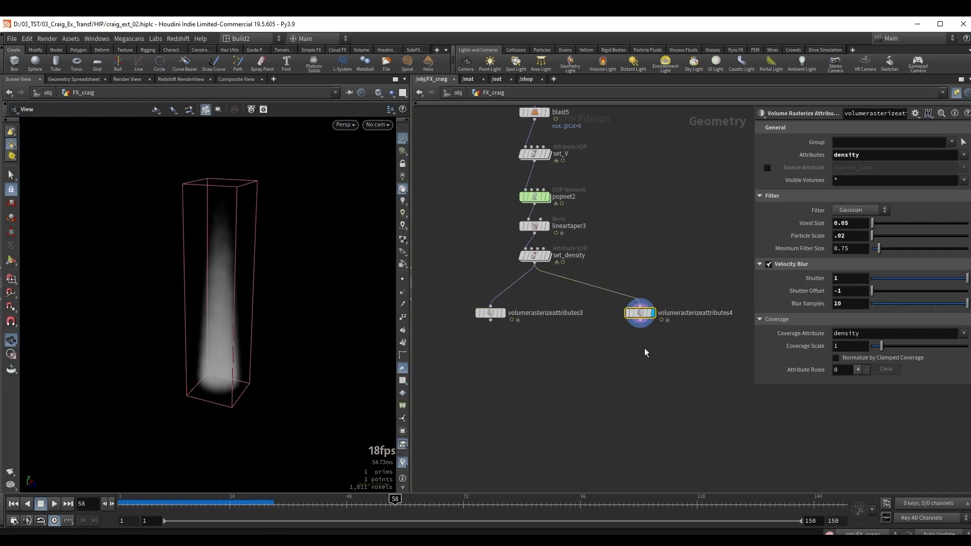
drag(875, 156, 817, 159)
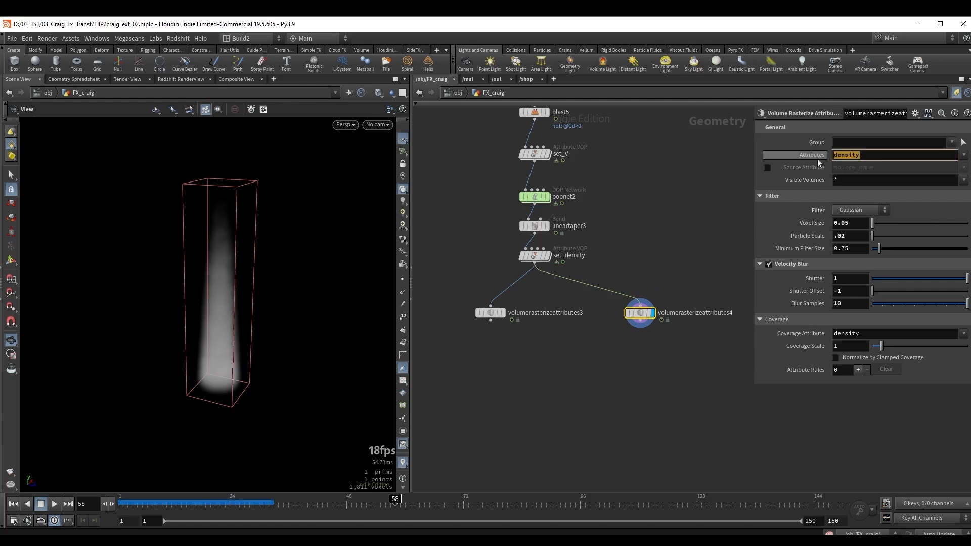
text(v)
key(Return)
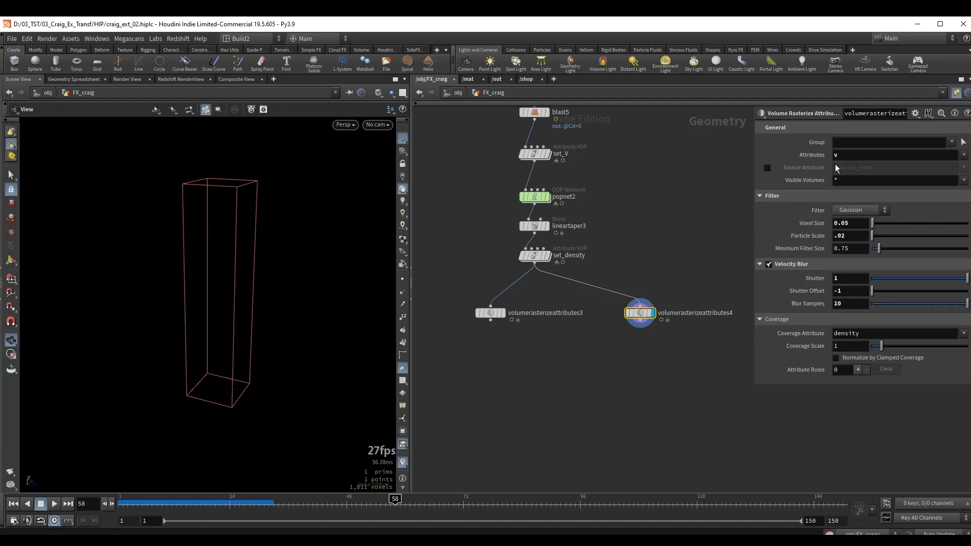
drag(461, 378, 684, 275)
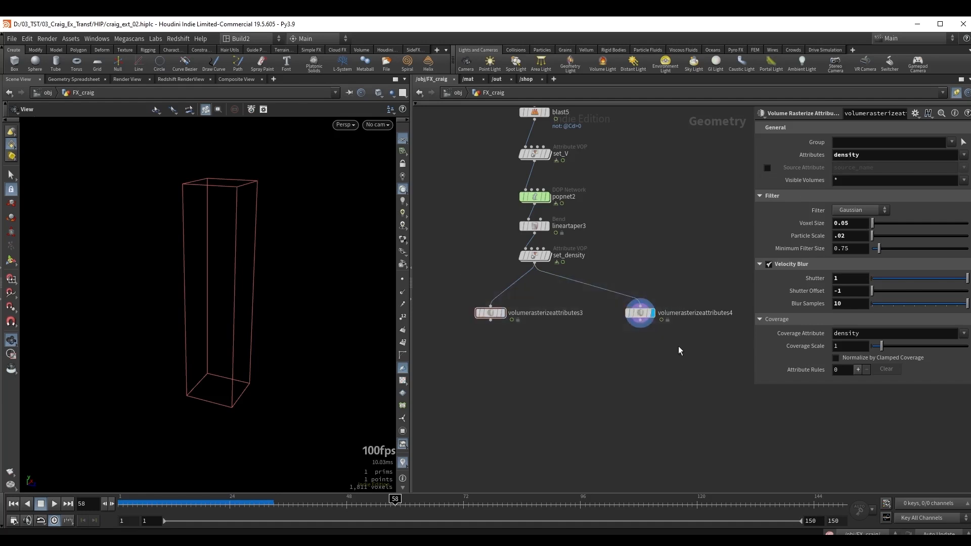
drag(489, 318, 457, 341)
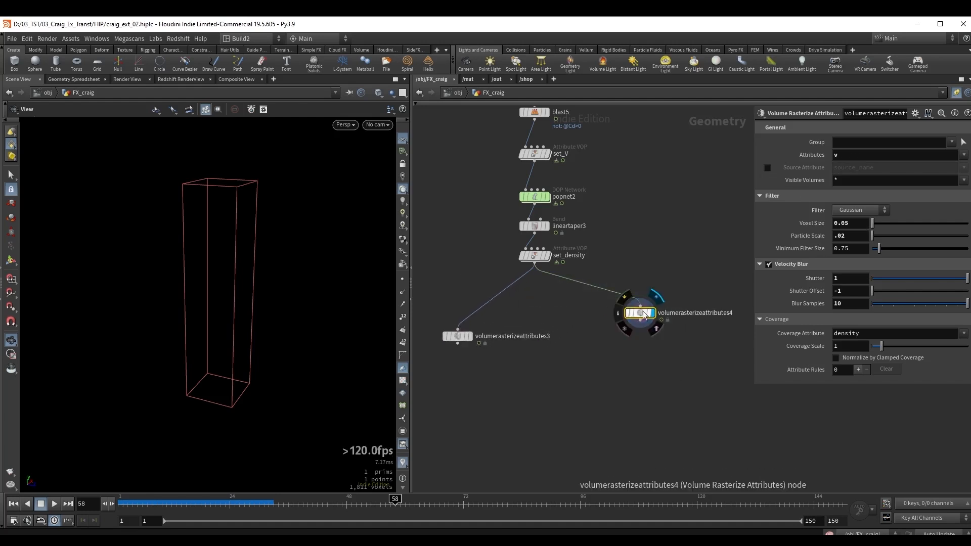
drag(640, 312, 629, 330)
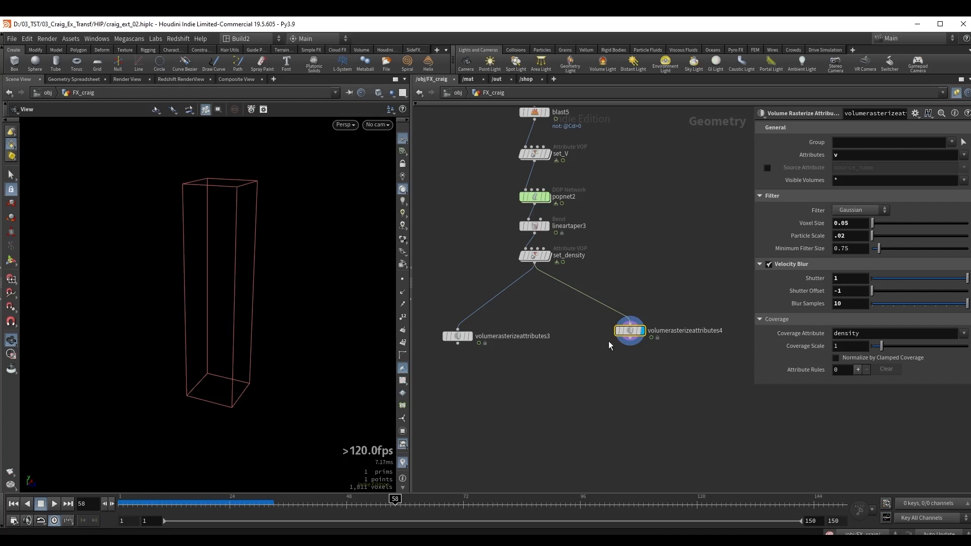
Insert a Point Velocity node between set_density and the v rasterize node and display it.
scroll(638, 318, up, 2)
key(Tab)
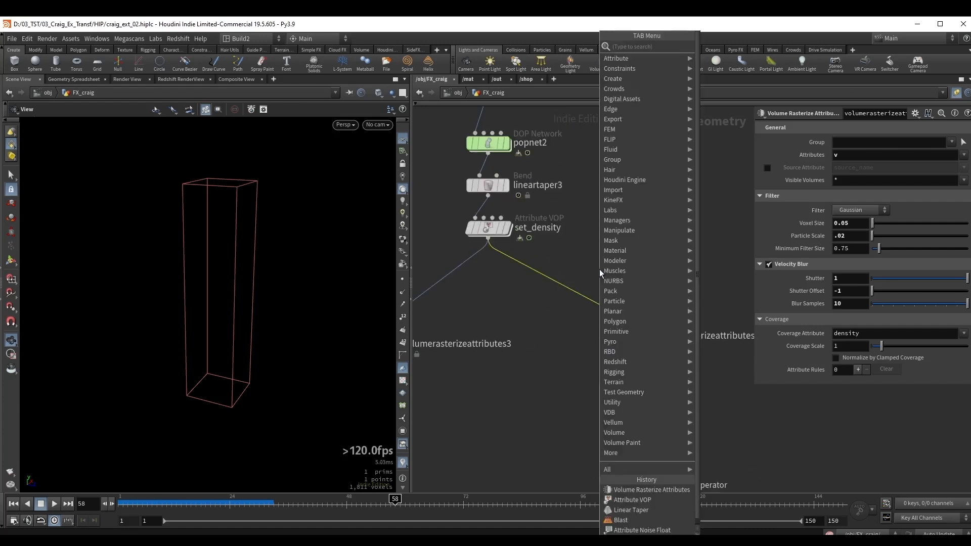
text(p vel)
key(Return)
click(599, 269)
click(617, 269)
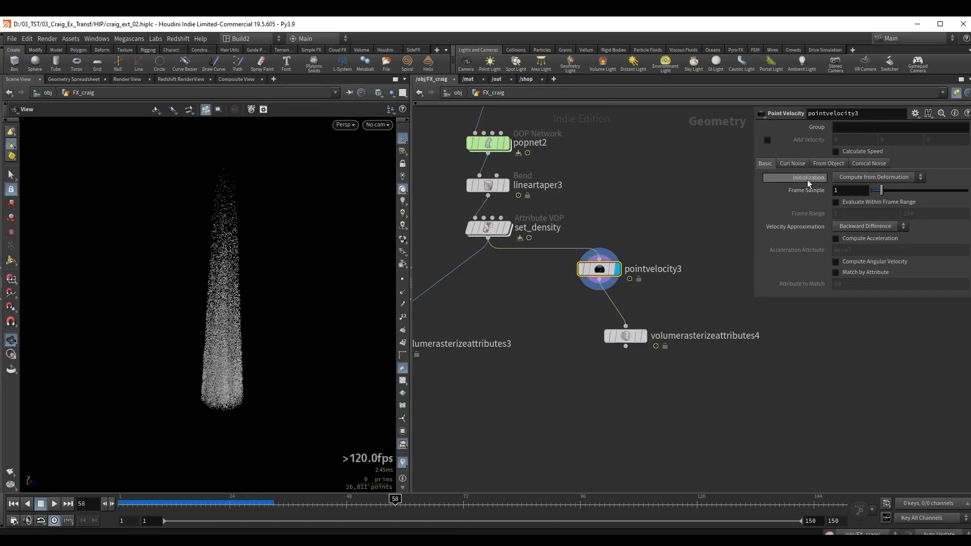
Set the Point Velocity Initialization to Keep Incoming and enable Add Curl Noise.
click(864, 178)
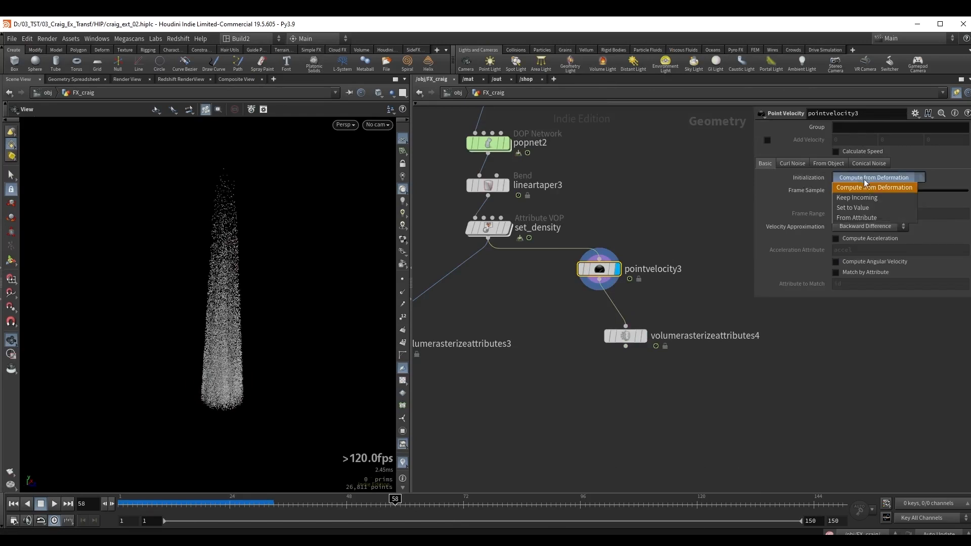
click(858, 197)
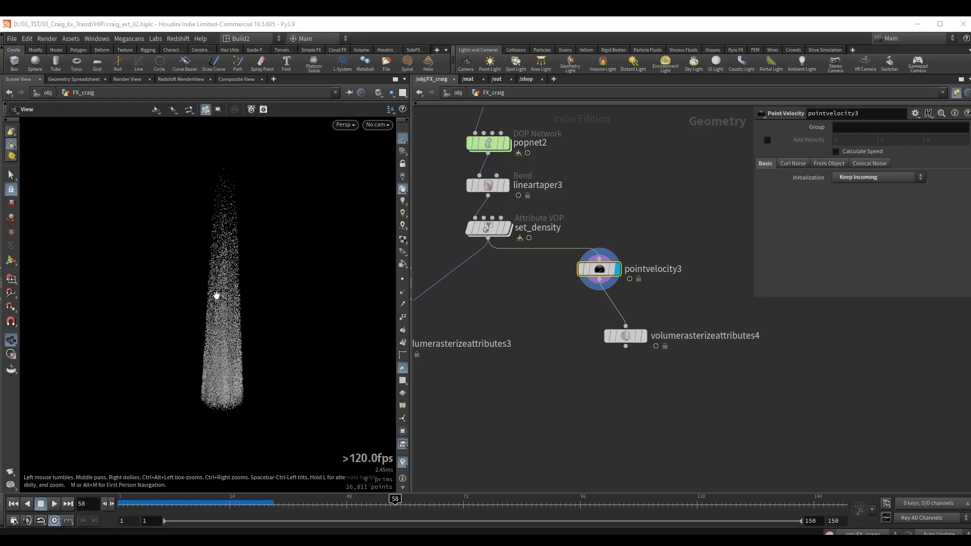
click(792, 164)
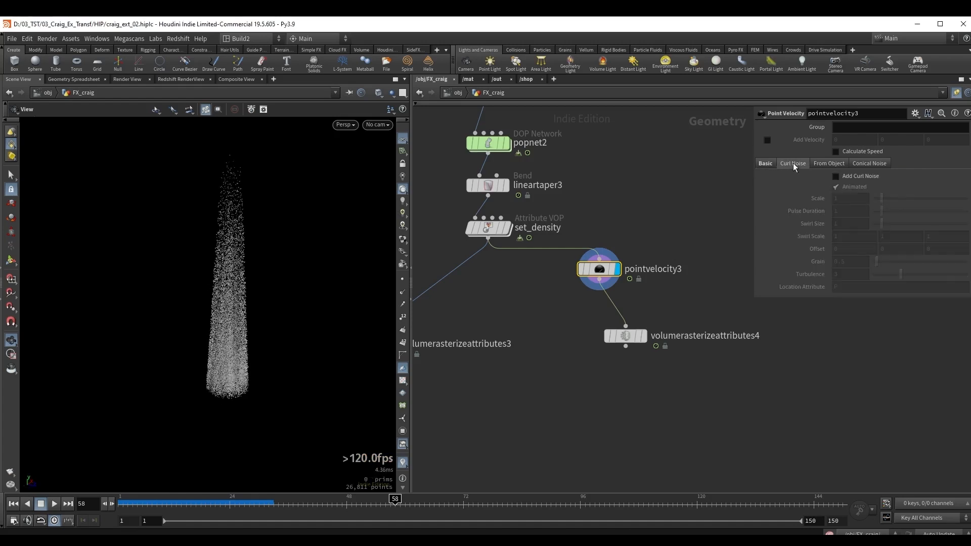
click(852, 177)
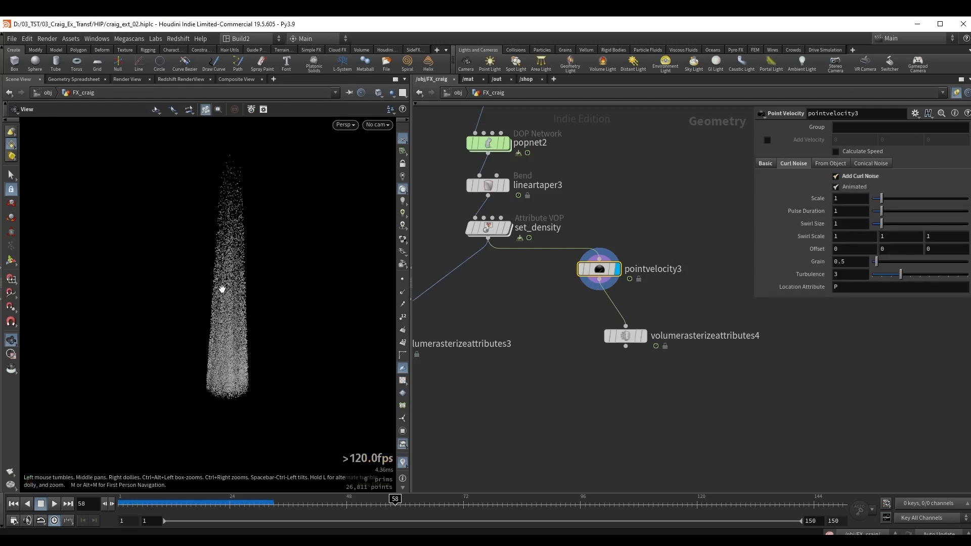
Turn on point trail display in the viewport and move the timeline to frame 46.
click(402, 304)
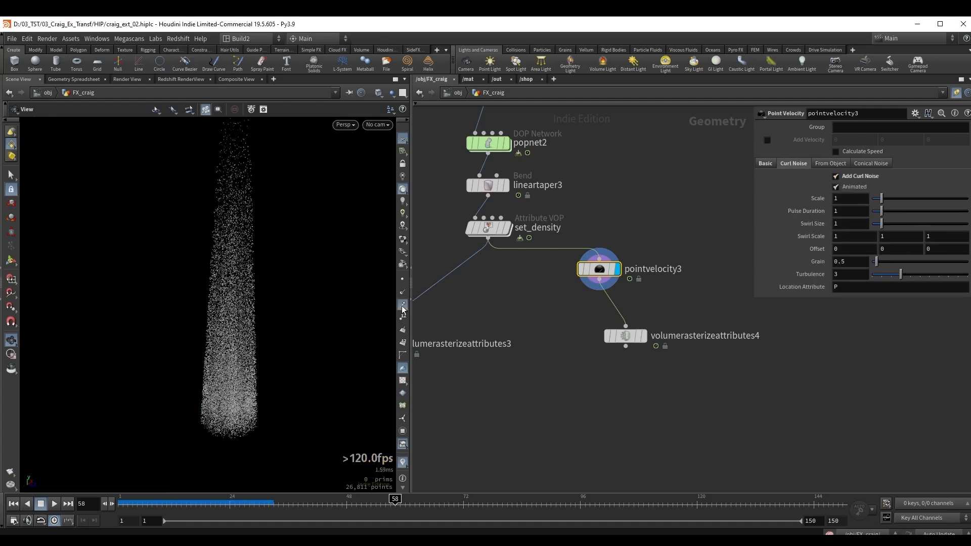
scroll(255, 265, up, 2)
drag(357, 501, 337, 489)
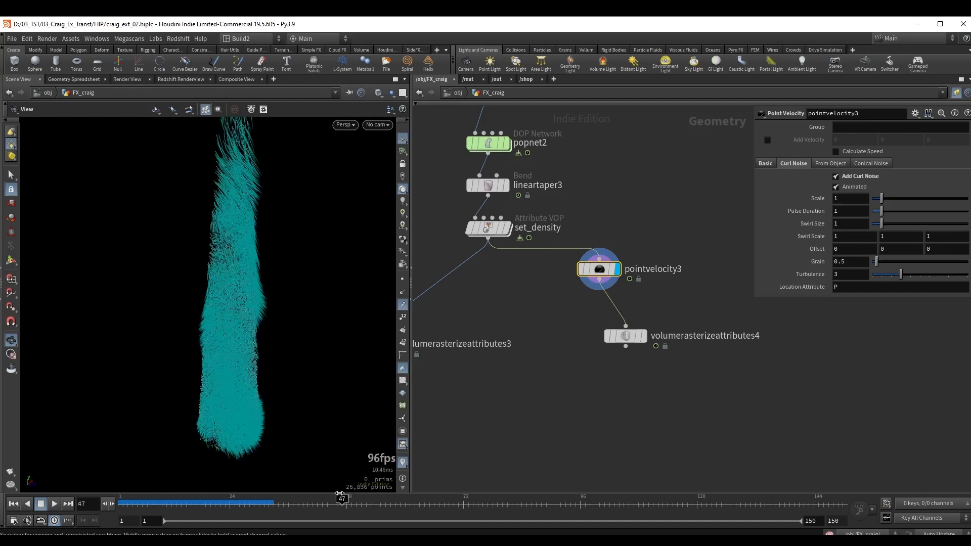
Set the curl noise Scale to .5, Pulse Duration to .7, Swirl Size to .3 and Grain to 0.65.
click(849, 198)
text(.5)
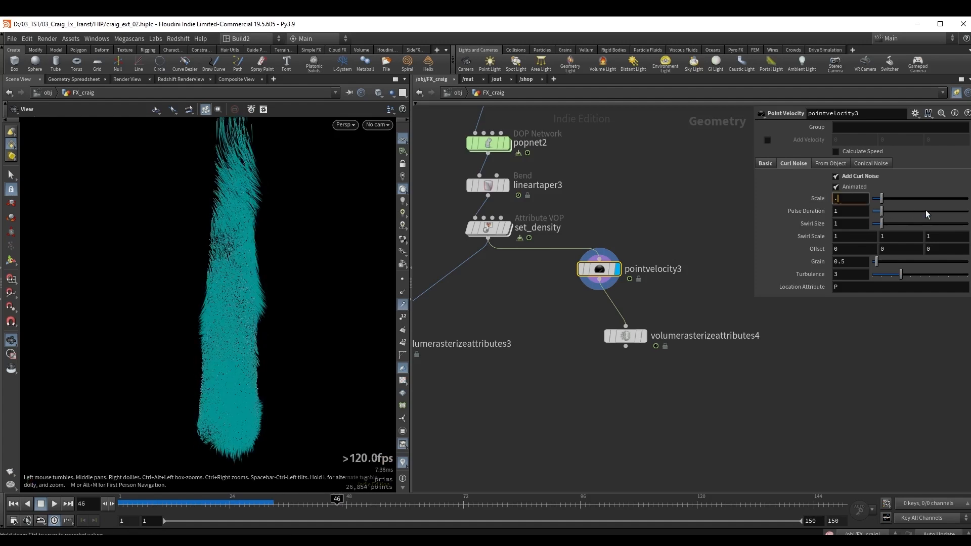
key(Return)
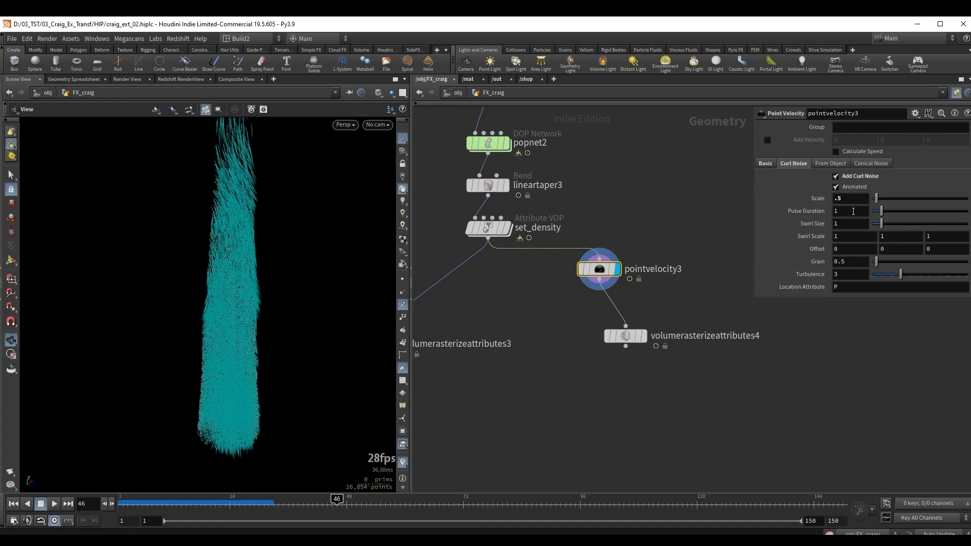
click(865, 213)
text(.7)
key(Return)
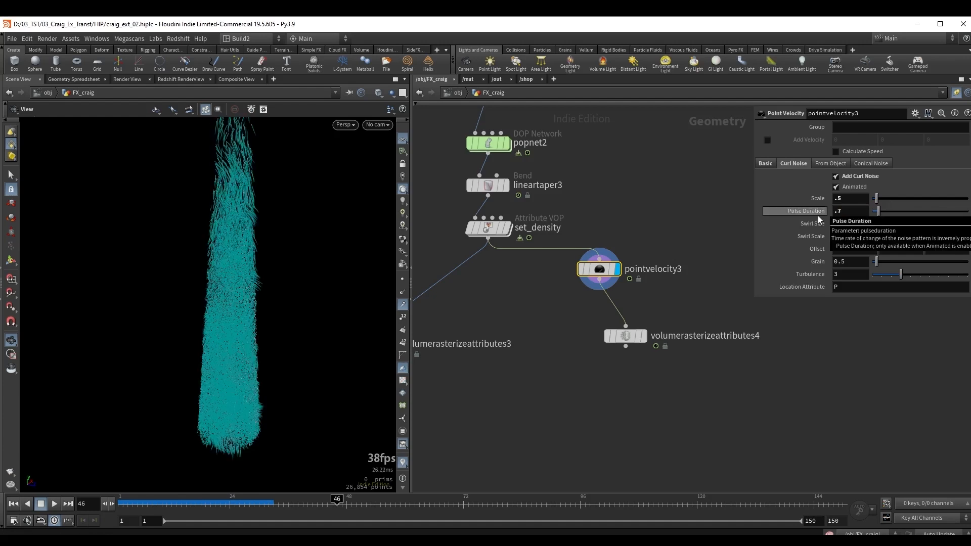
click(854, 262)
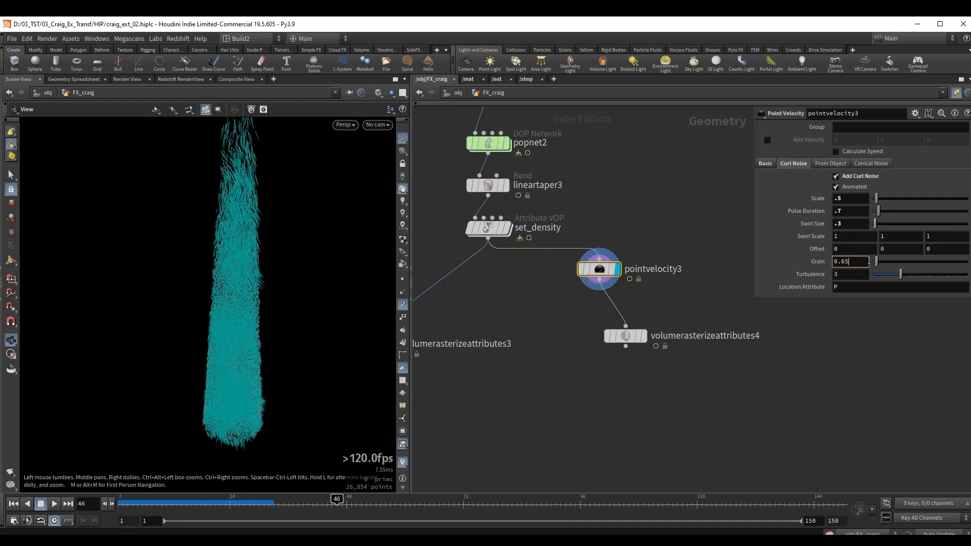
key(Return)
mouse_move(254, 273)
mouse_down()
mouse_move(276, 271)
mouse_move(250, 257)
mouse_up()
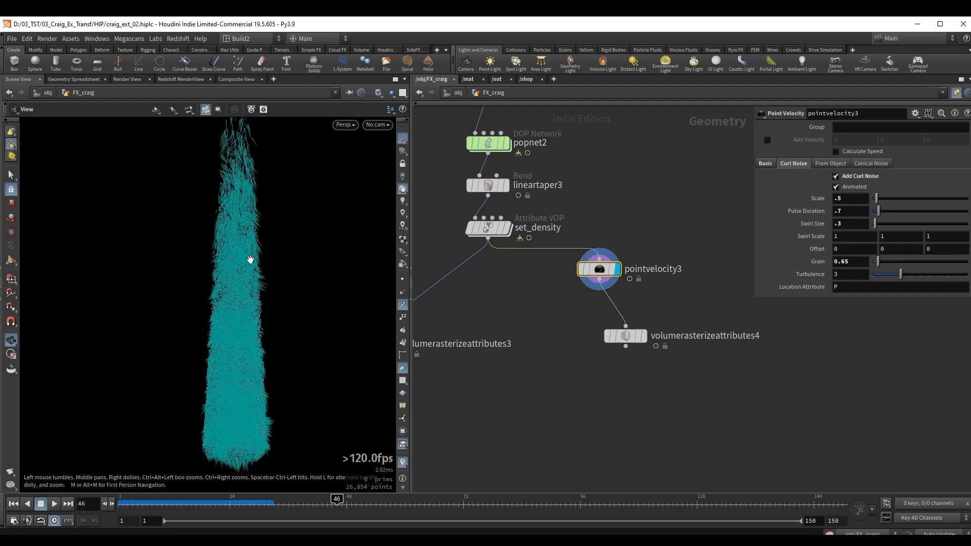
Merge the density and v rasterize nodes, display the merge, and return to frame 1.
middle_drag(545, 391, 597, 353)
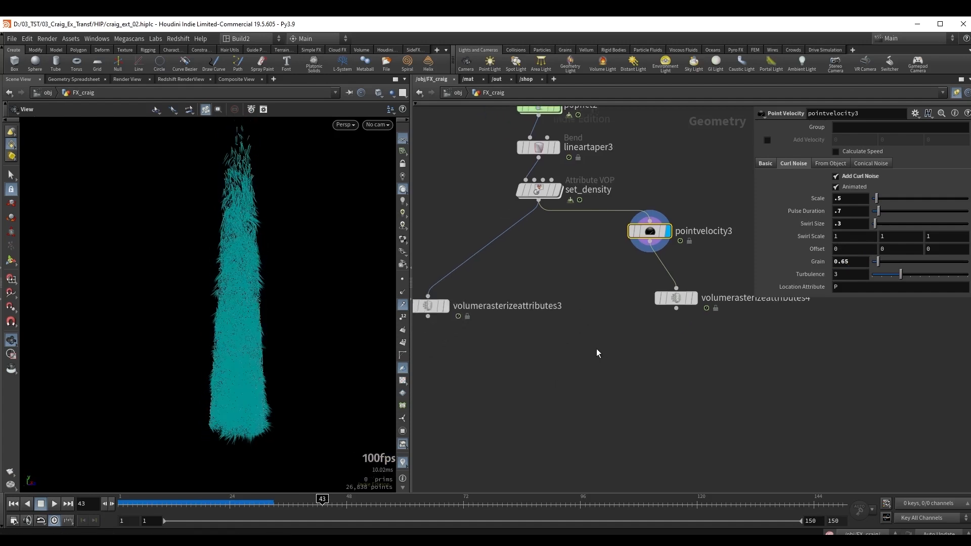
scroll(597, 353, down, 2)
drag(446, 349, 693, 287)
middle_drag(500, 351, 484, 328)
alt+drag(440, 299, 531, 369)
middle_drag(534, 397, 566, 361)
click(552, 344)
click(567, 344)
key(ctrl+Left)
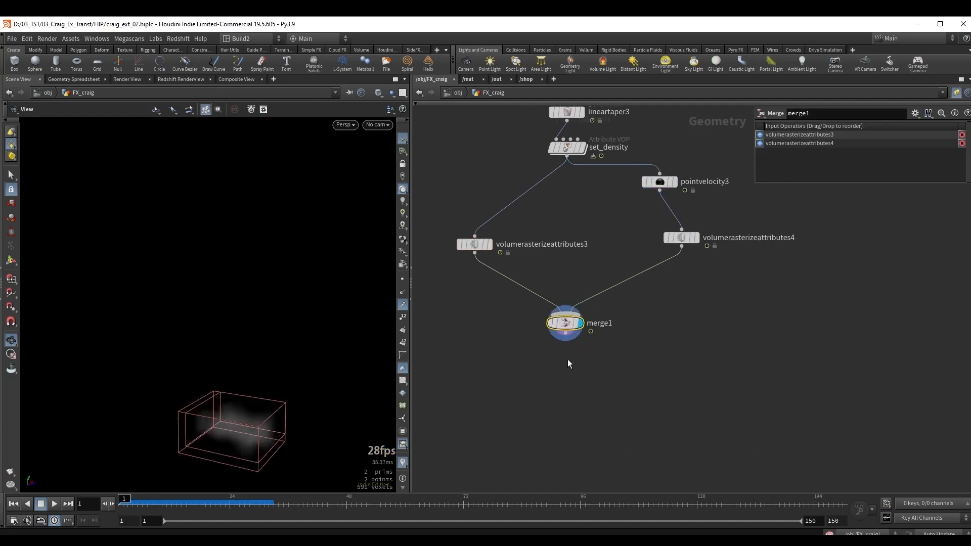
Add a Pyro Solver beneath the merge node and display it.
key(Tab)
text(pyro so)
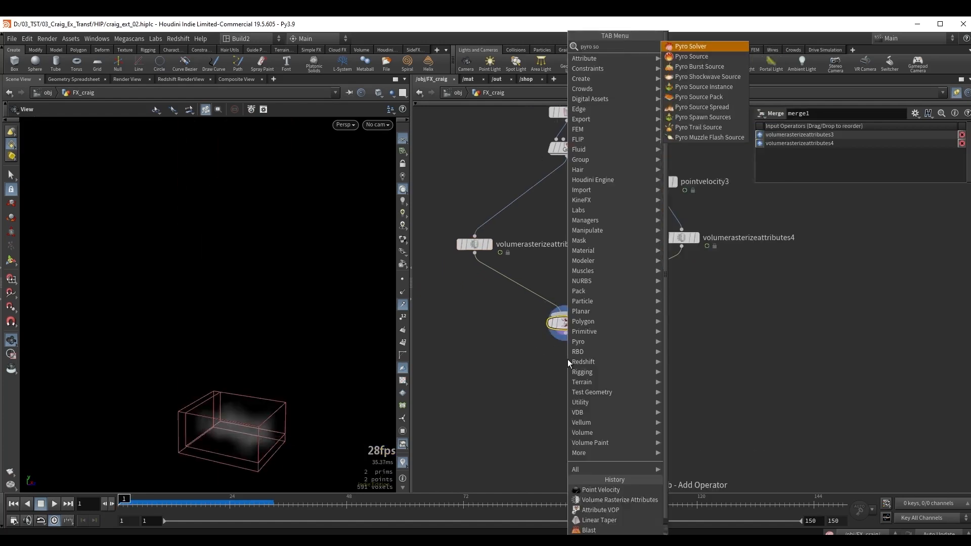
key(Return)
click(568, 359)
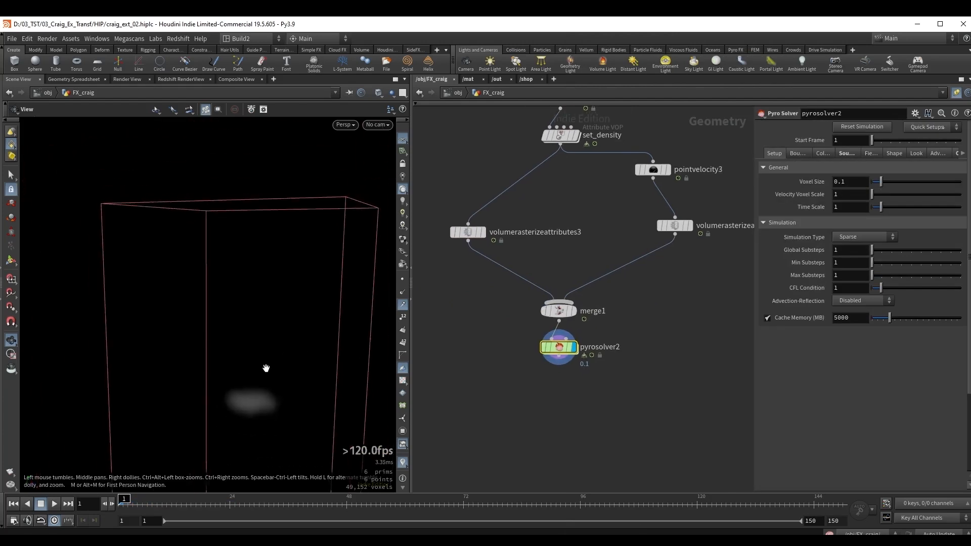
drag(266, 368, 293, 353)
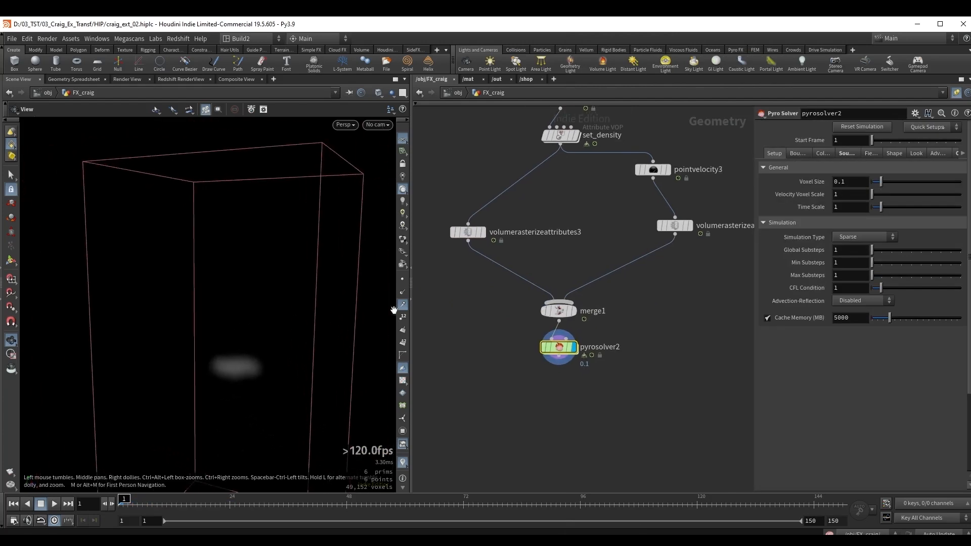
Link the density rasterize node's Voxel Size to the pyro solver's Voxel Size with a relative reference.
right_click(820, 183)
click(862, 254)
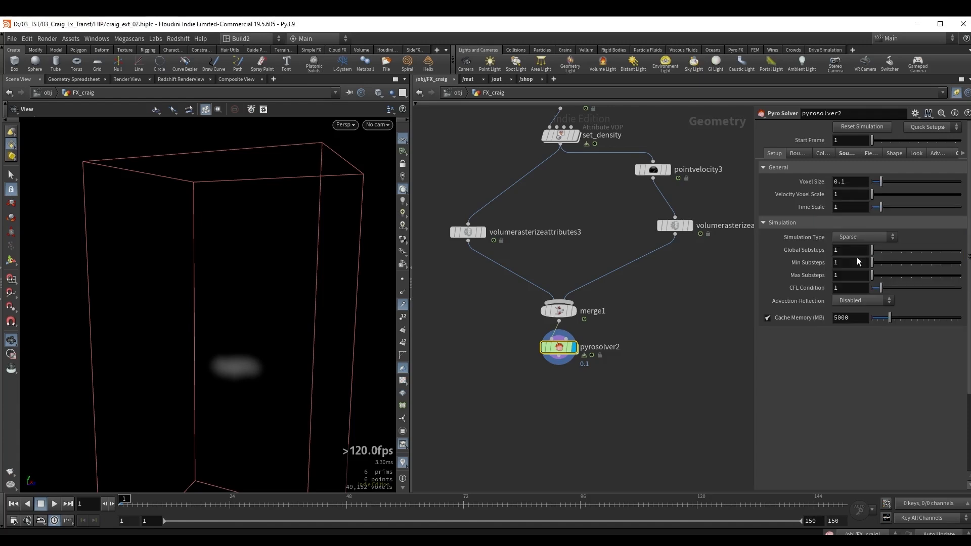
click(477, 232)
middle_drag(575, 204, 593, 233)
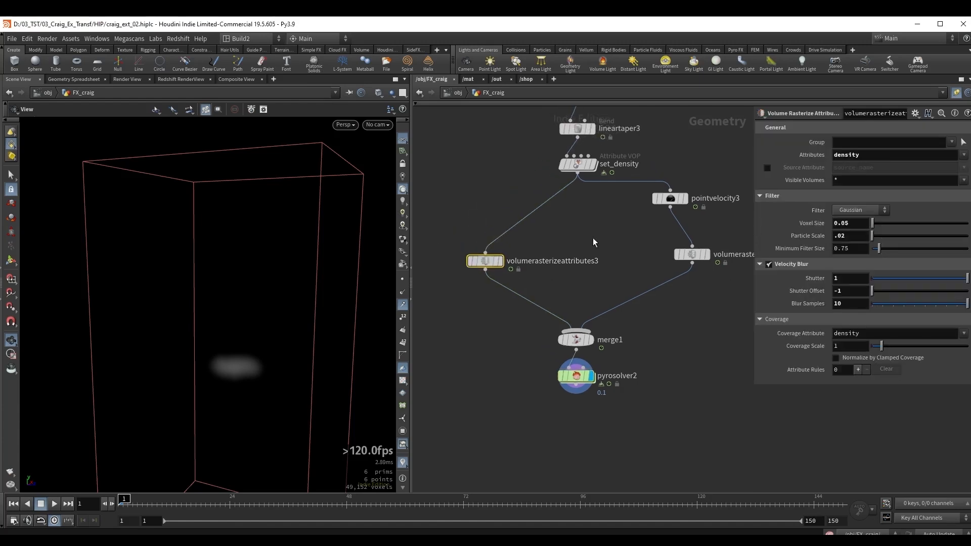
right_click(819, 226)
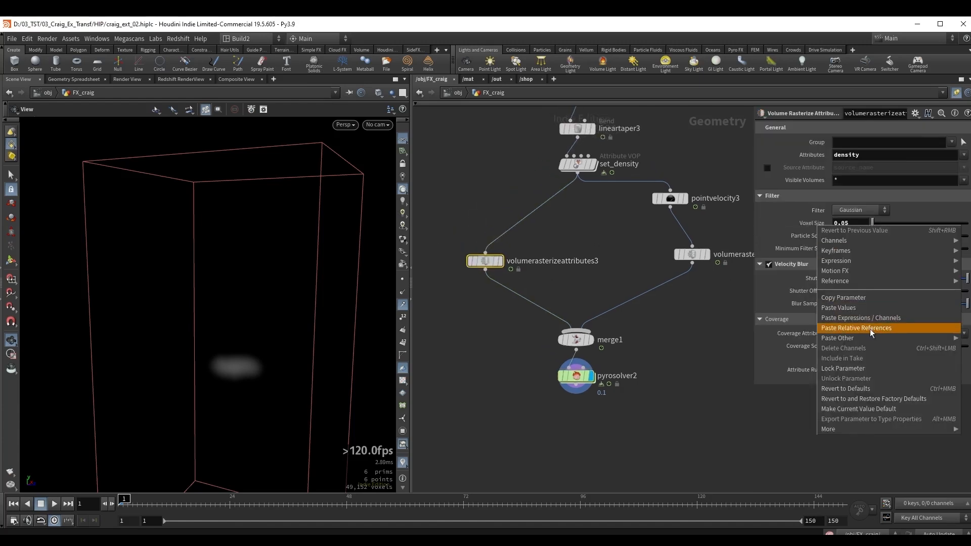
click(869, 328)
Link the v rasterize node's Voxel Size to the pyro solver's Voxel Size with a relative reference.
click(692, 254)
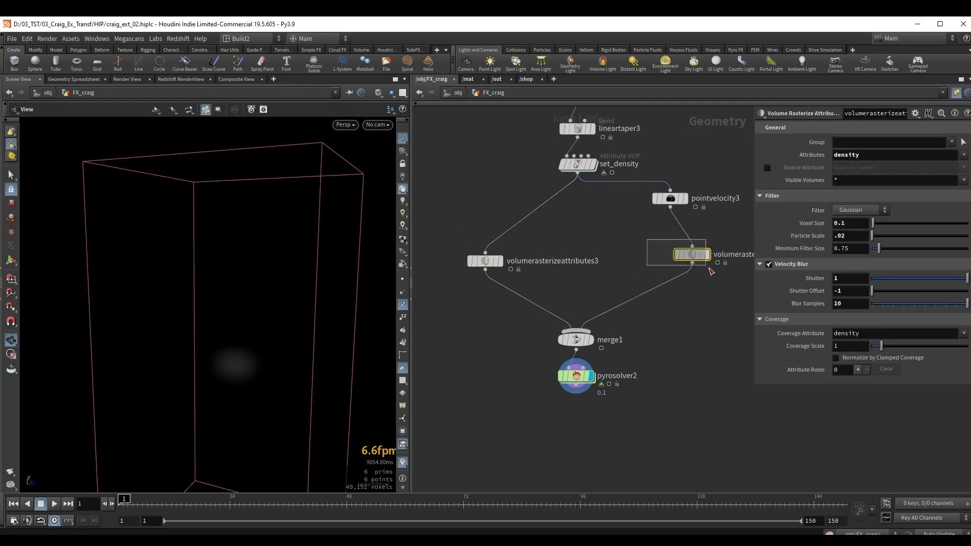
right_click(794, 223)
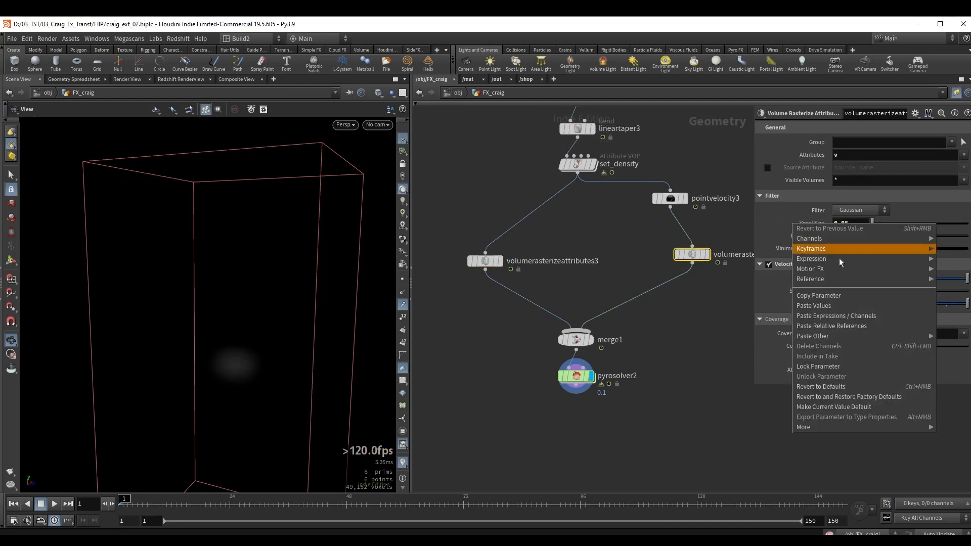
click(847, 308)
middle_drag(698, 262, 617, 280)
right_click(817, 225)
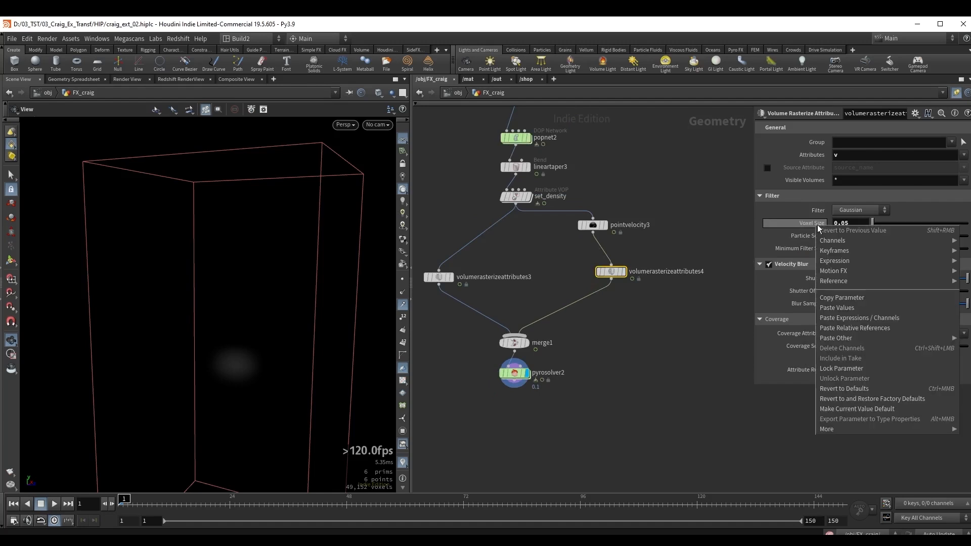
click(860, 326)
click(817, 226)
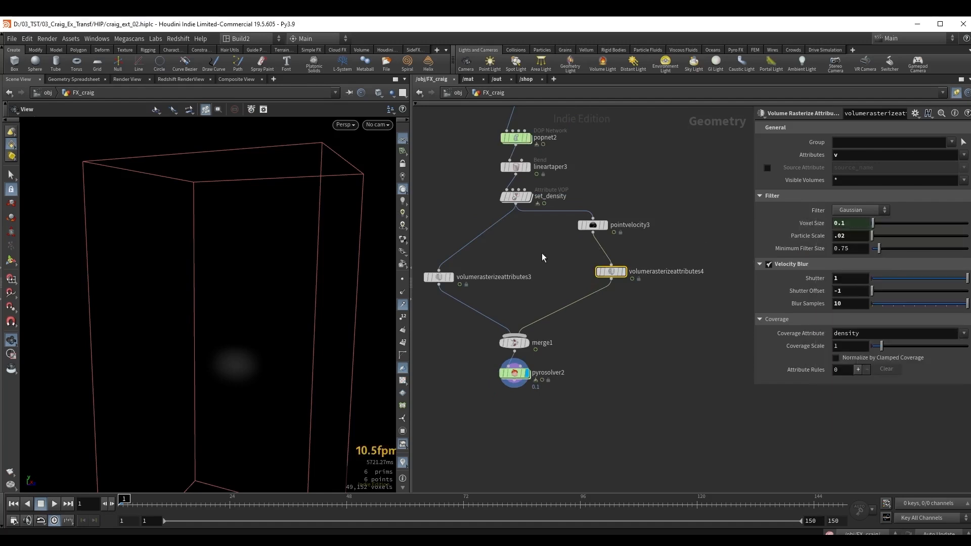
Rename the density rasterize node to rasterize_density.
middle_drag(538, 264, 550, 266)
click(536, 280)
drag(546, 279, 465, 277)
text(ras)
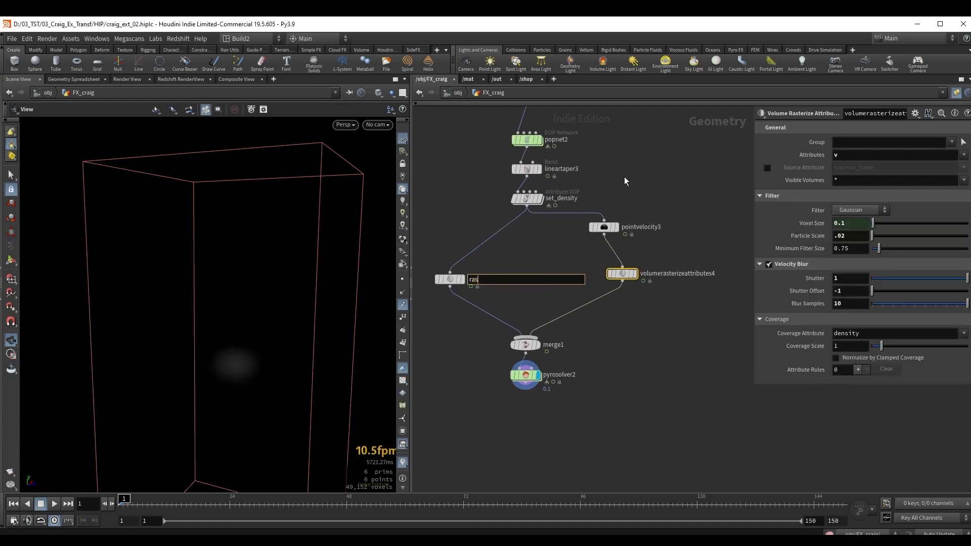
text(terize_density)
key(Return)
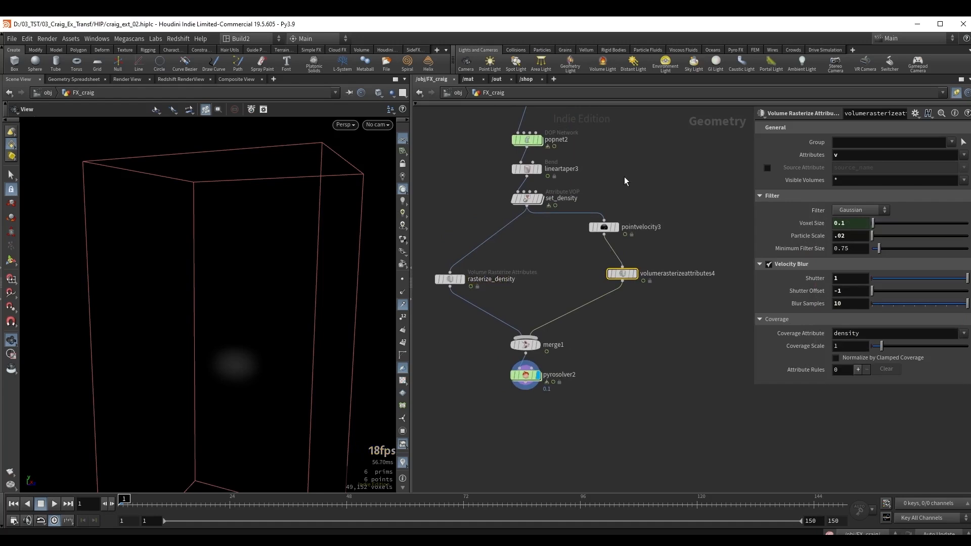
Rename the v rasterize node to rasterize_v.
click(703, 274)
drag(705, 274, 611, 271)
text(ras)
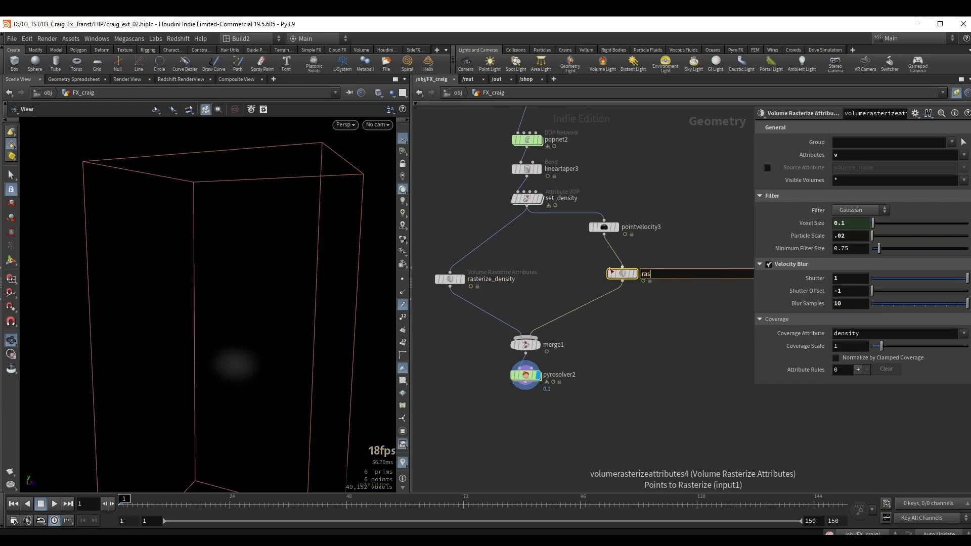
text(terize_v)
key(Return)
Set the pyro solver's Voxel Size to 0.05.
drag(604, 409, 503, 372)
middle_drag(576, 377, 608, 344)
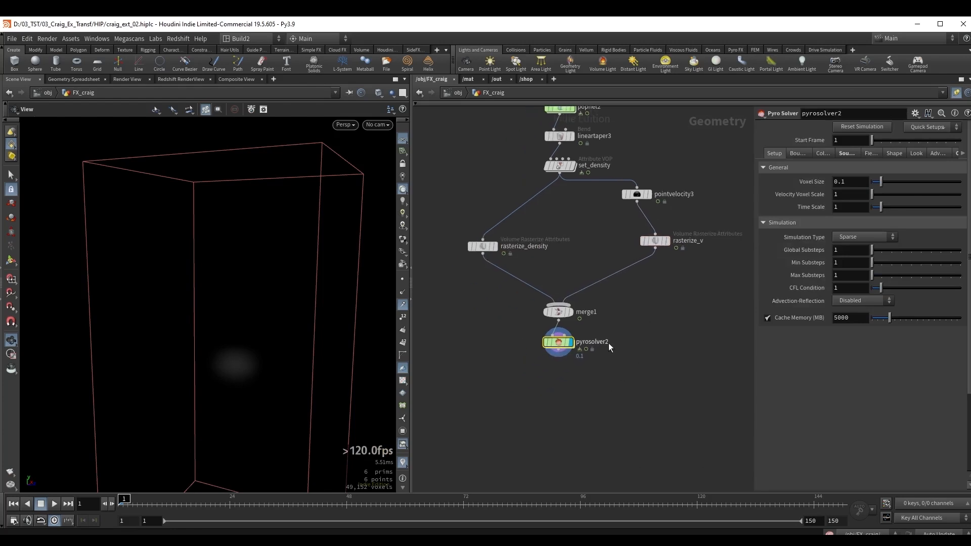
click(853, 183)
text(05)
key(Return)
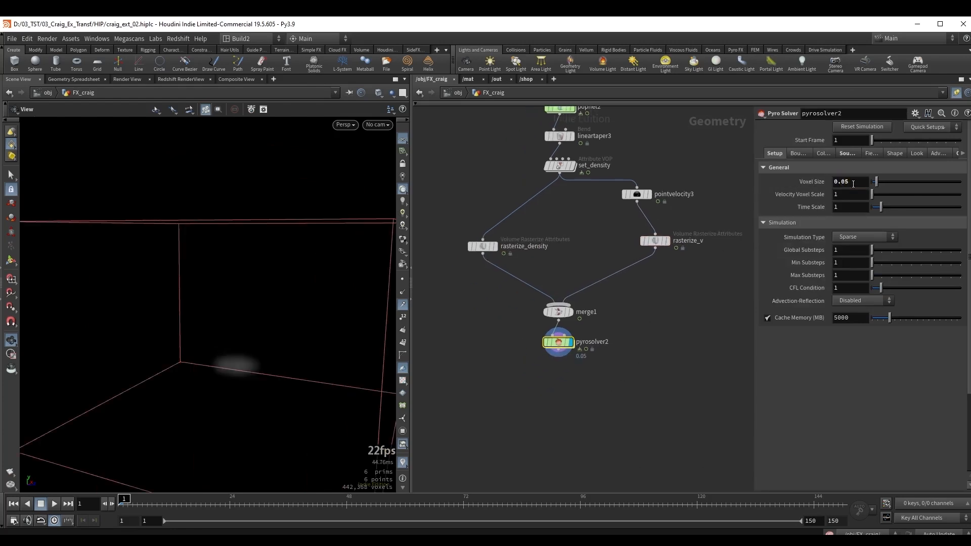
Play the smoke simulation to frame 65 and scrub back to frame 39 to review its shape.
mouse_move(228, 314)
mouse_down()
mouse_move(212, 322)
mouse_move(238, 321)
mouse_up()
key(Up)
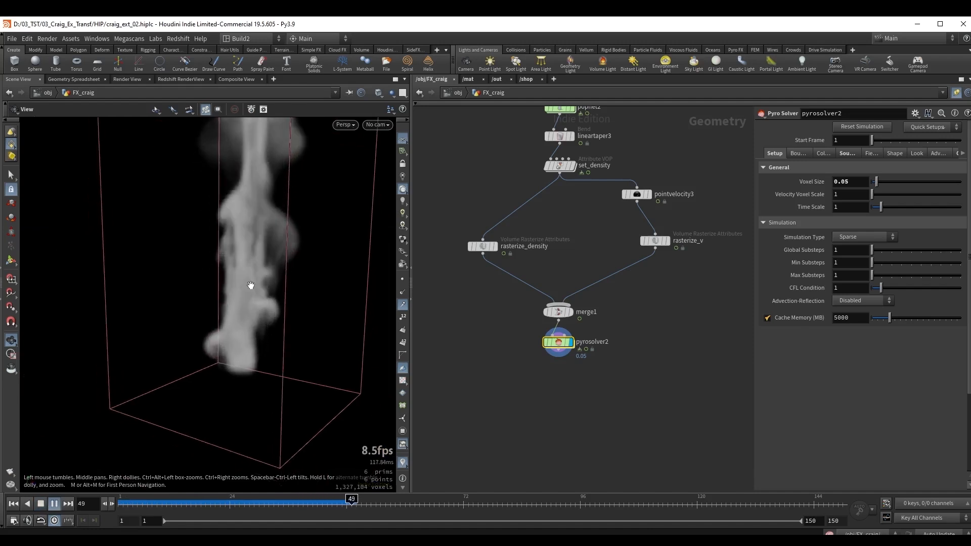
drag(251, 284, 256, 319)
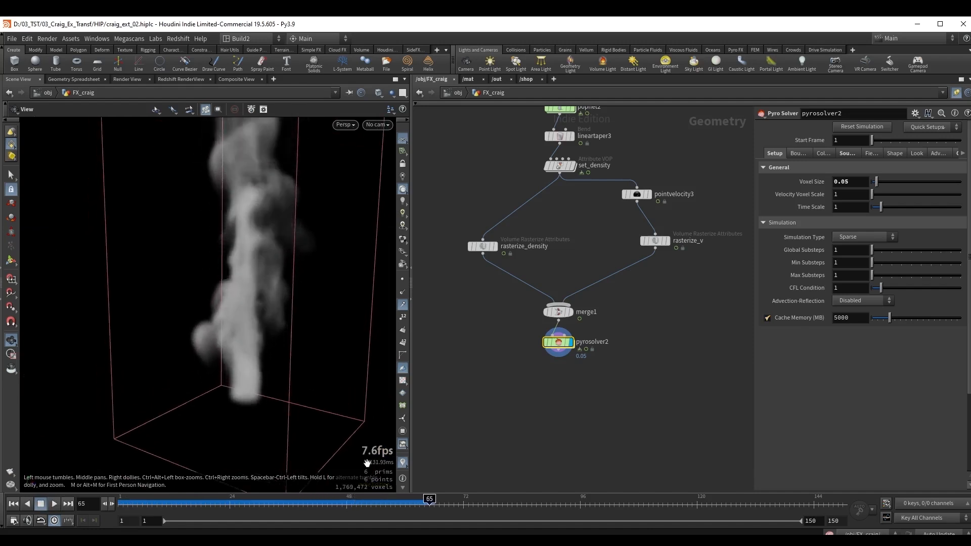
drag(154, 499, 303, 499)
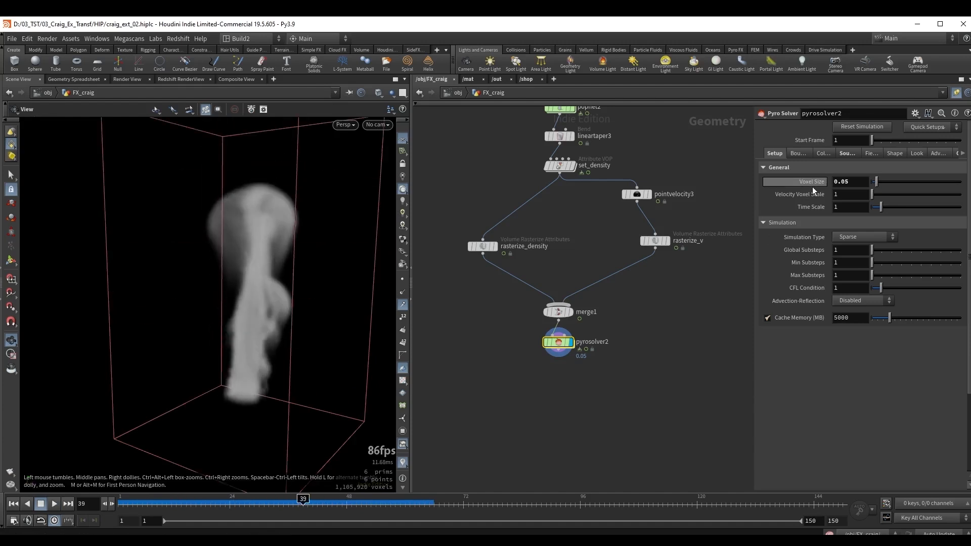
Remove the temperature and flame sources from the pyro solver and replay the simulation from frame 1 to 56.
click(847, 153)
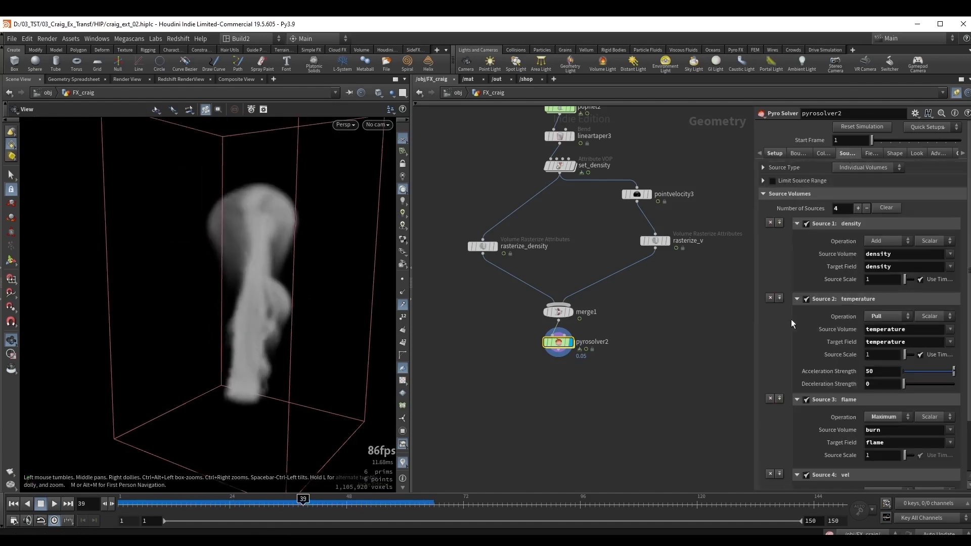
click(768, 298)
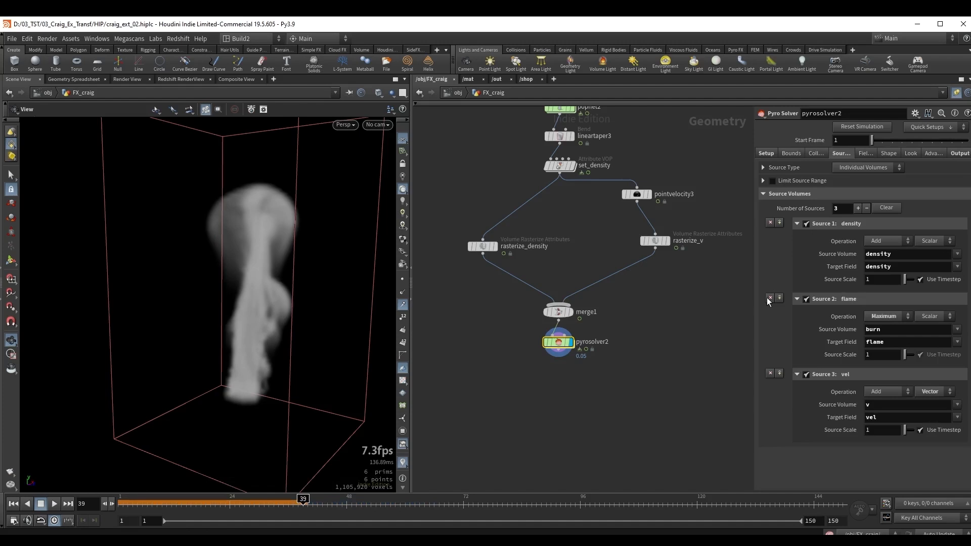
click(769, 297)
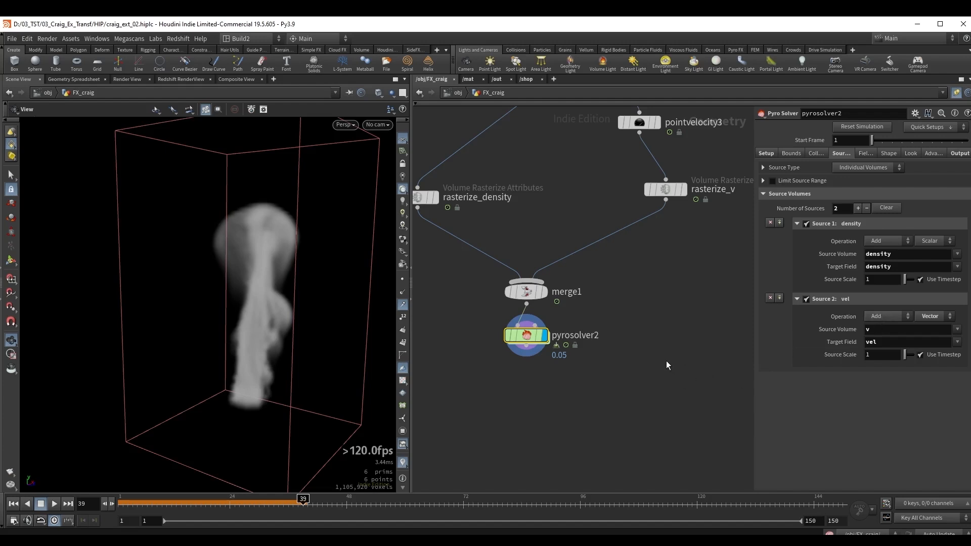
key(ctrl+Up)
key(Up)
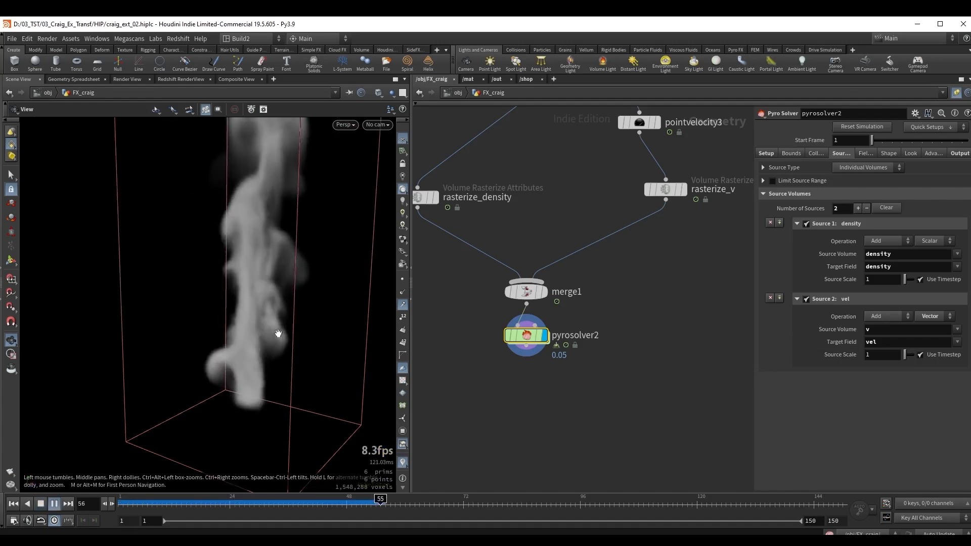
key(Up)
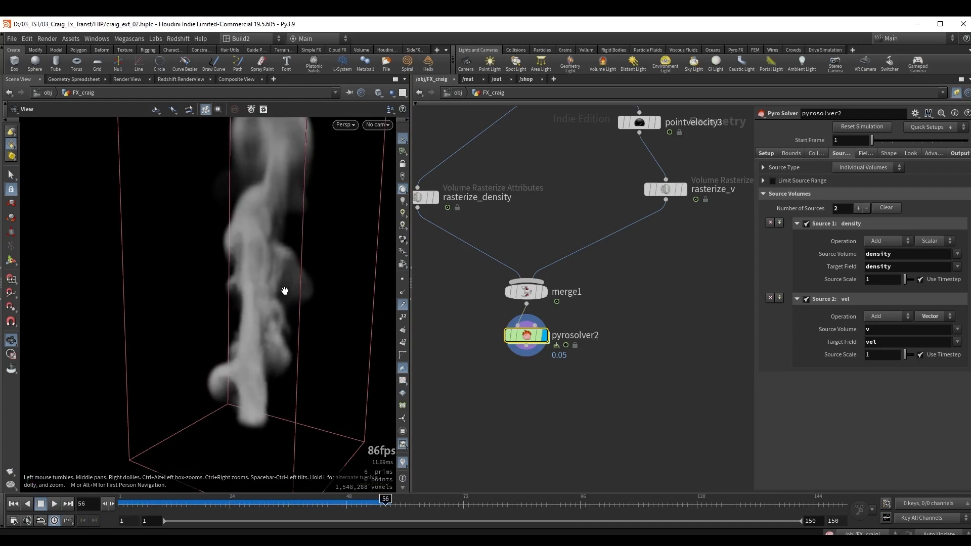
Set the vel source's Operation to Pull, enable Direction Strength, and set Acceleration Strength to 5.
click(878, 317)
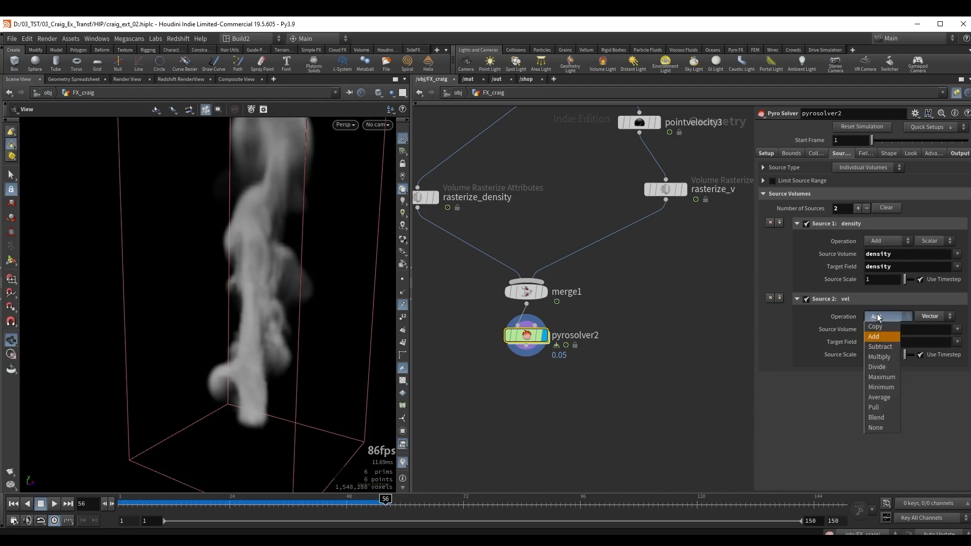
click(878, 407)
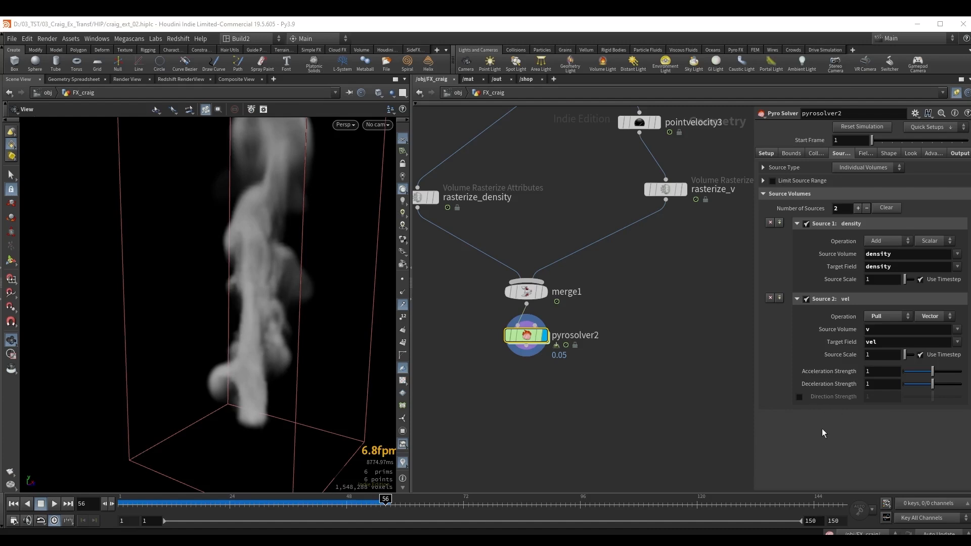
click(798, 397)
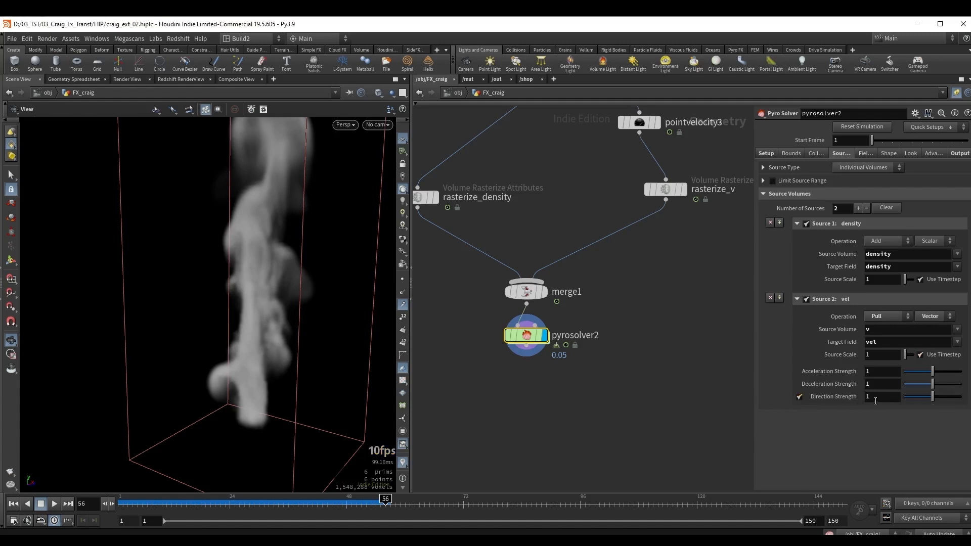
double_click(878, 372)
text(5)
key(Return)
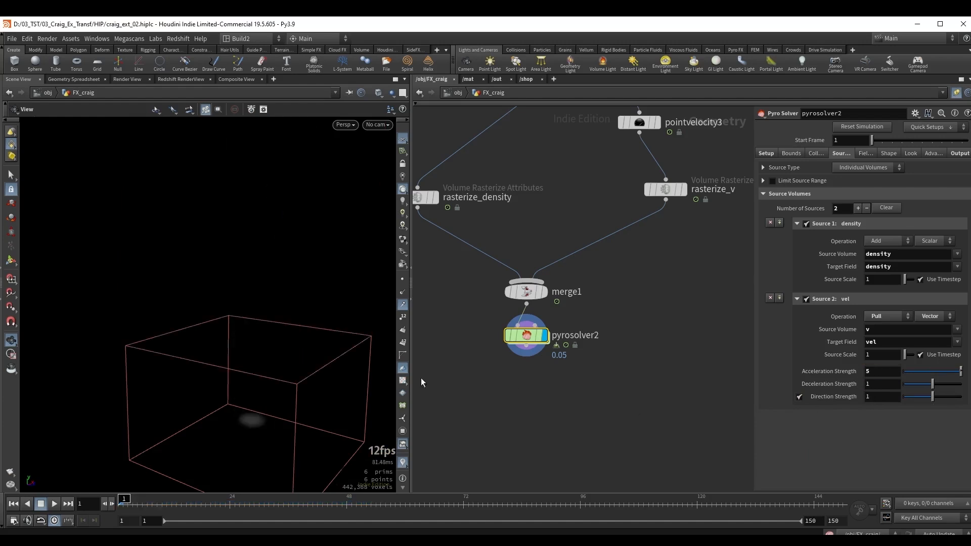
Play the simulation to frame 104 and examine the smoke with the pulled velocity source.
key(Up)
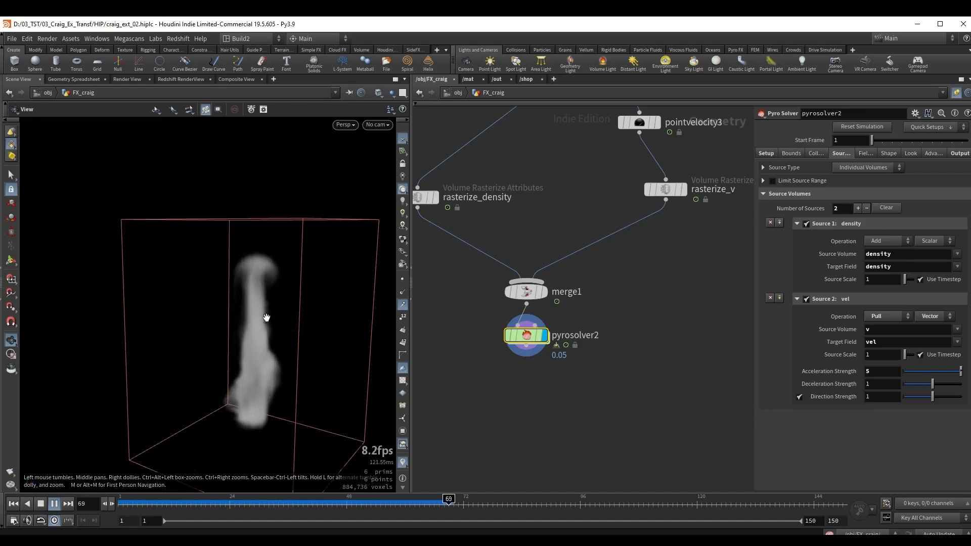
drag(266, 318, 266, 326)
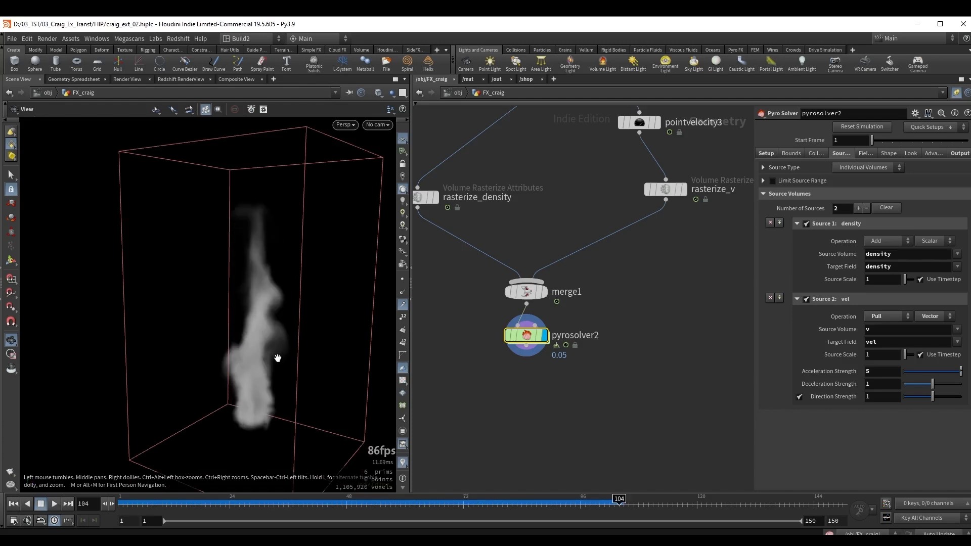
drag(266, 348, 264, 353)
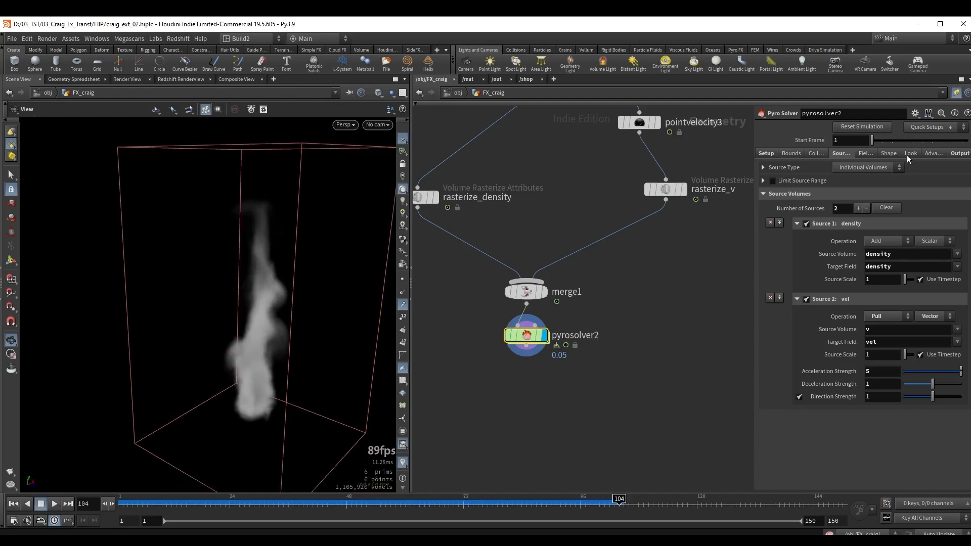
Disable the pyro solver's Flame field and set the density Dissipation to 0.05.
click(866, 153)
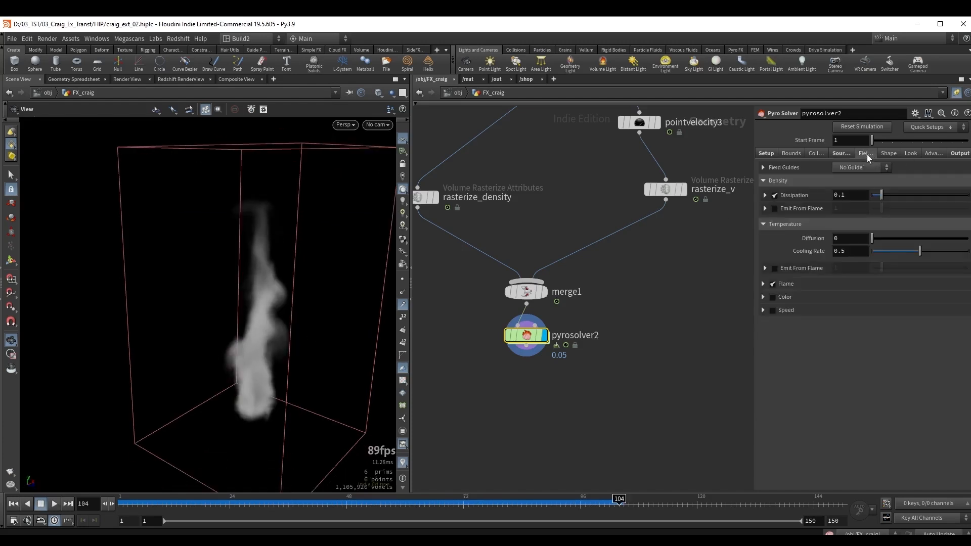
click(772, 284)
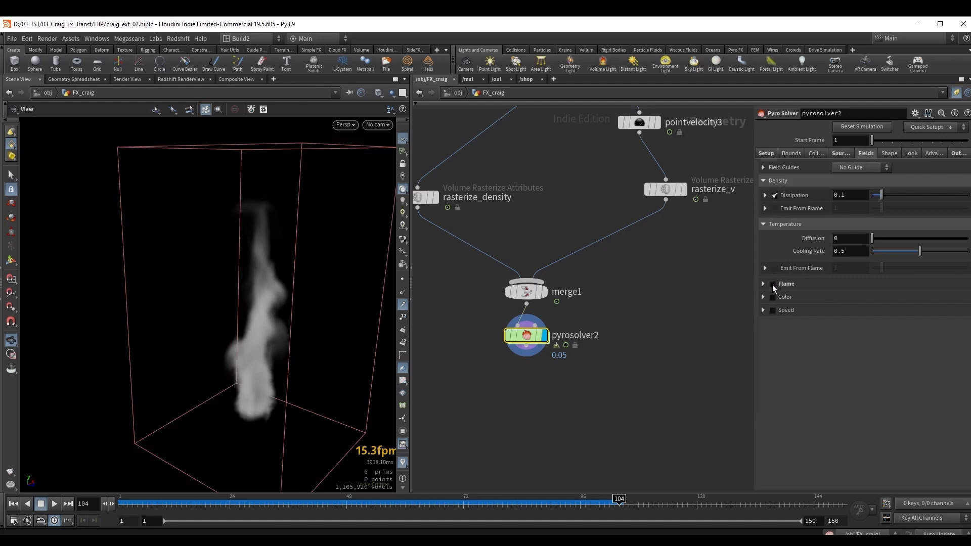
click(862, 198)
key(Return)
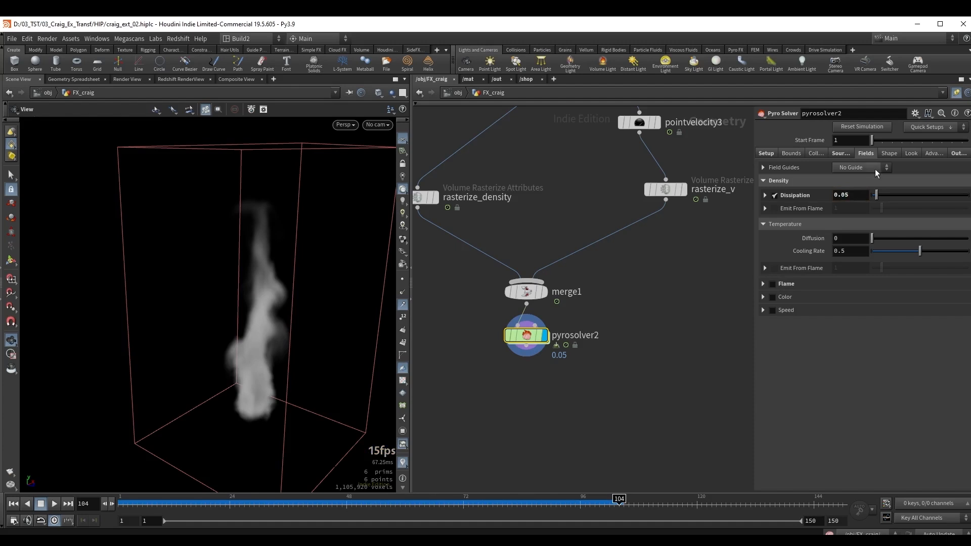
Enable Turbulence in the pyro solver's shaping settings and set its Threshold Field to density.
click(889, 153)
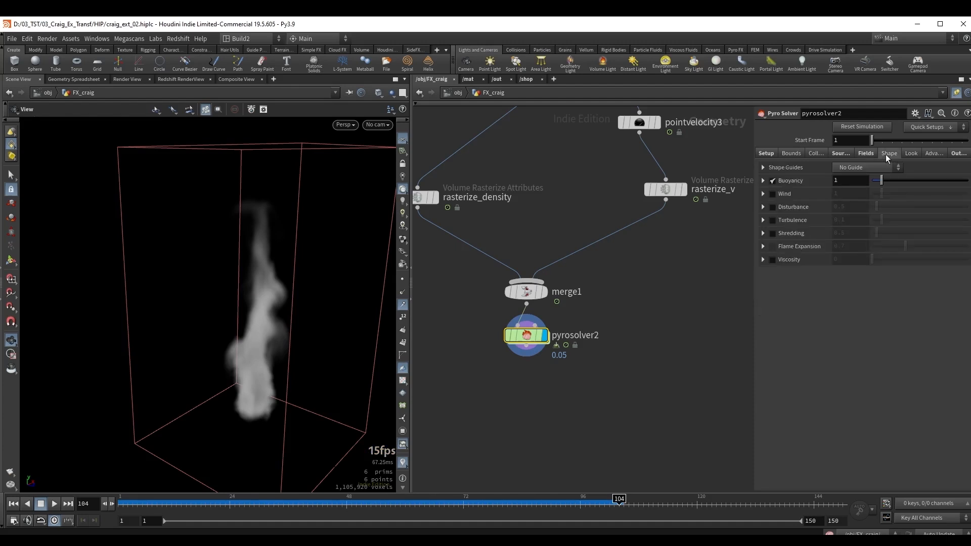
click(772, 220)
click(763, 221)
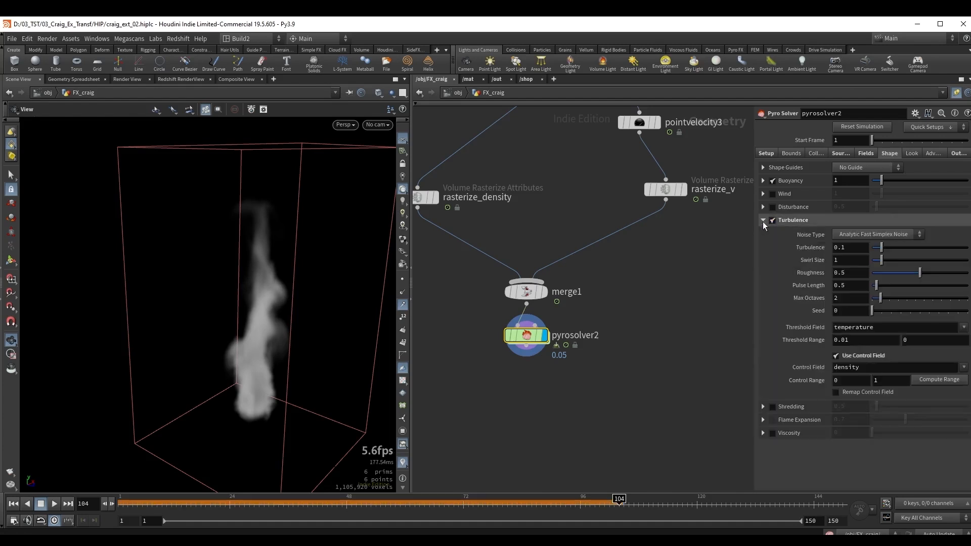
click(962, 330)
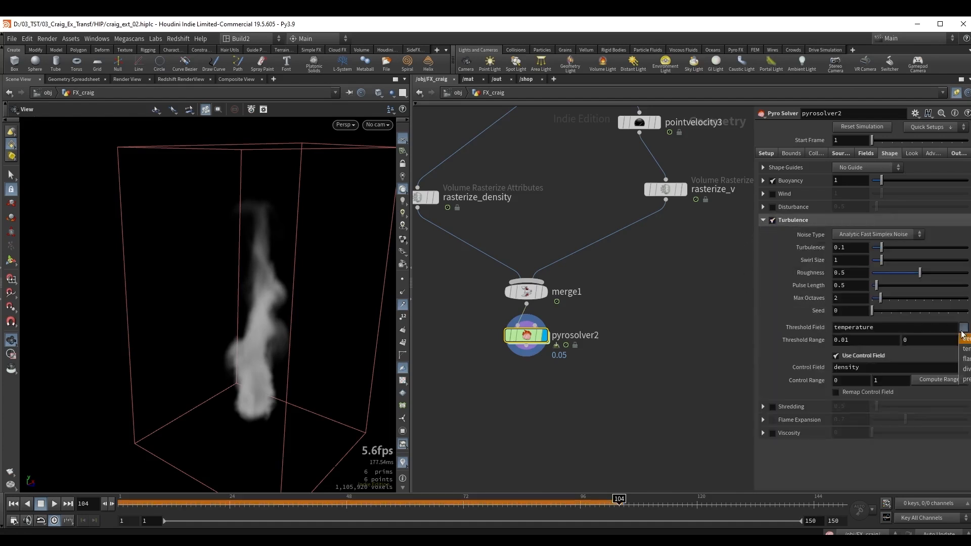
click(964, 335)
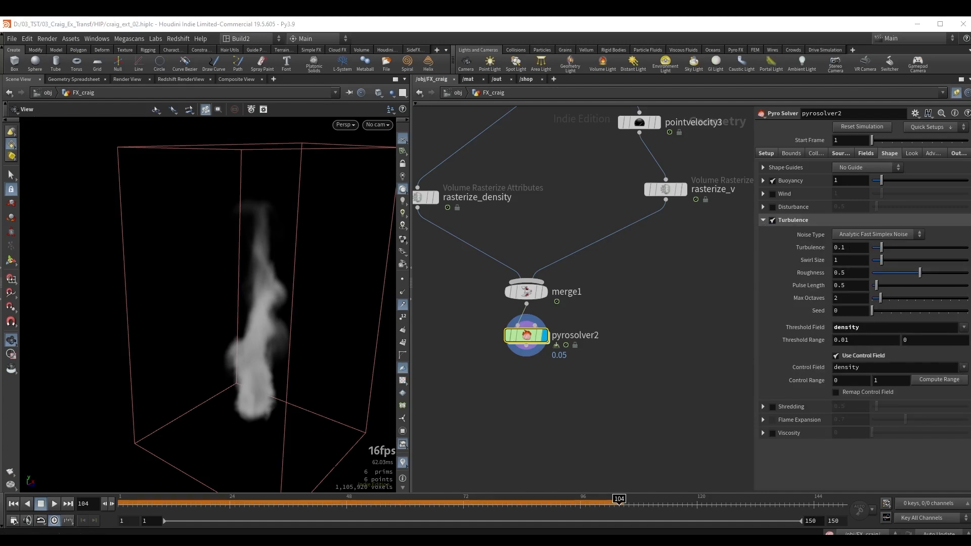
Set the pyro solver's Turbulence to 0.13, Swirl Size to 0.3 and Roughness to 0.6.
click(854, 247)
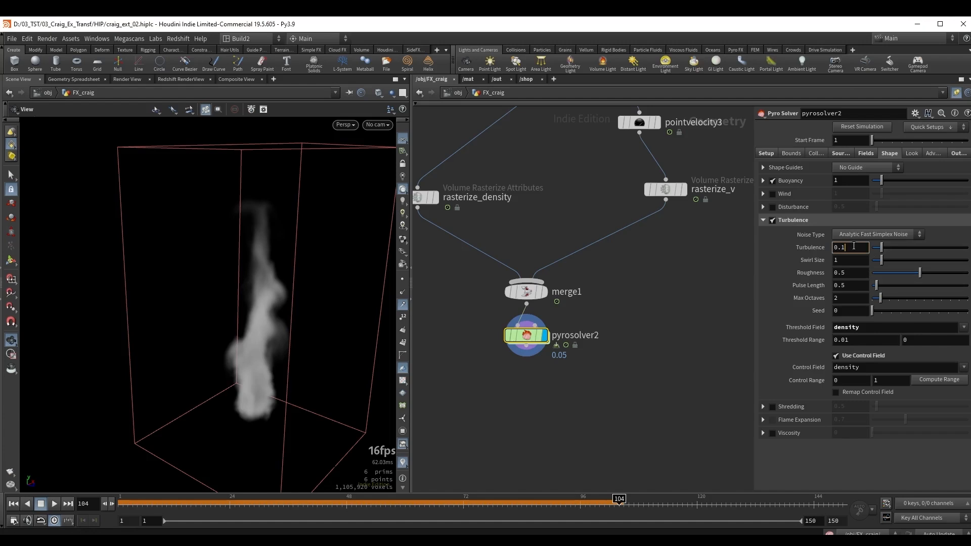
key(Return)
click(829, 259)
text(.3)
key(Return)
click(853, 276)
key(Return)
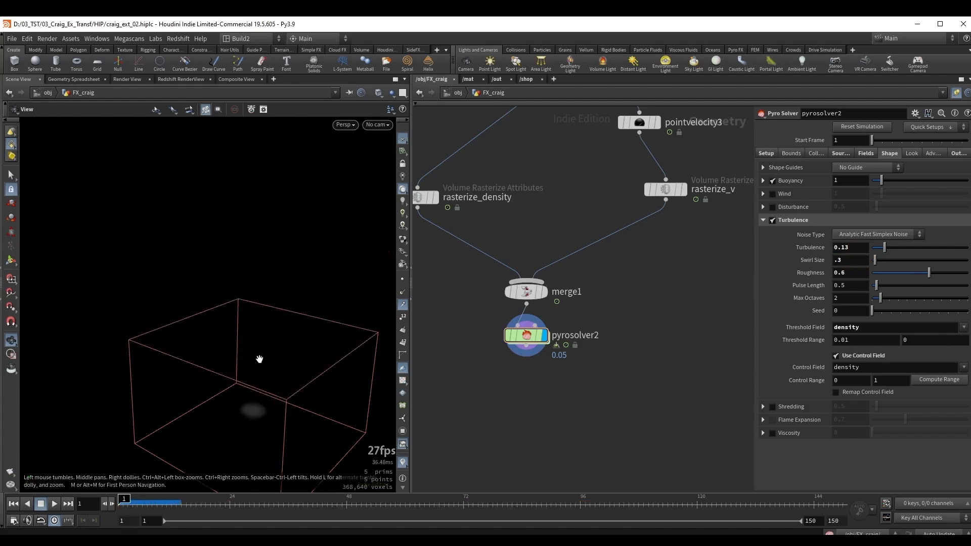
Replay the simulation from frame 1 and examine how the turbulence breaks up the smoke around frame 97.
key(Left)
key(Left)
key(Up)
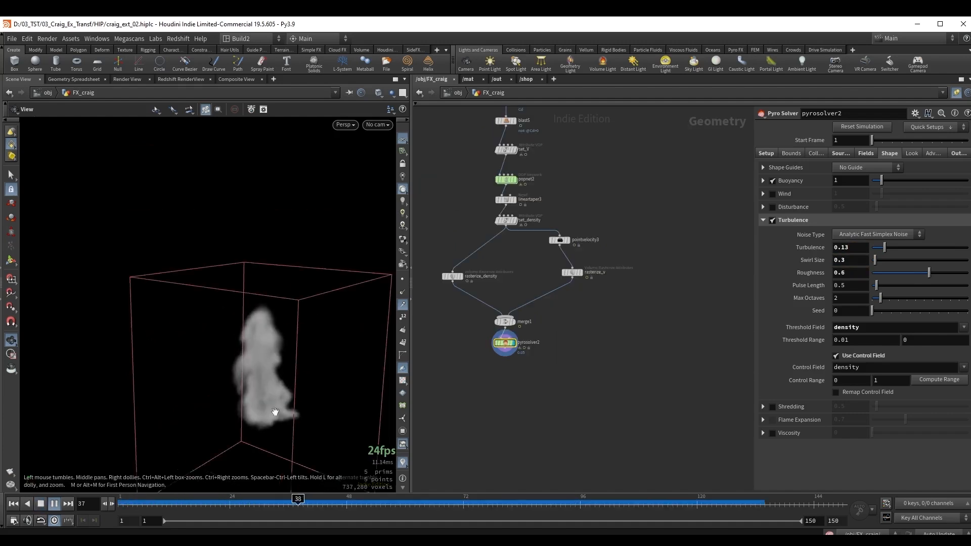
drag(274, 411, 241, 335)
key(Up)
drag(550, 508, 457, 496)
key(Up)
key(Up)
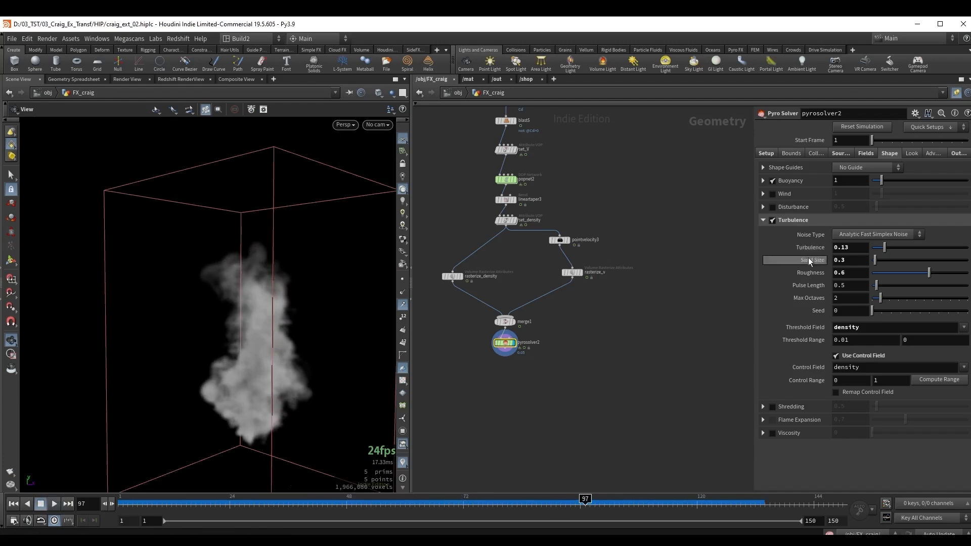
Set the pyro solver's Turbulence to 0.06 and Swirl Size to 0.6.
click(858, 248)
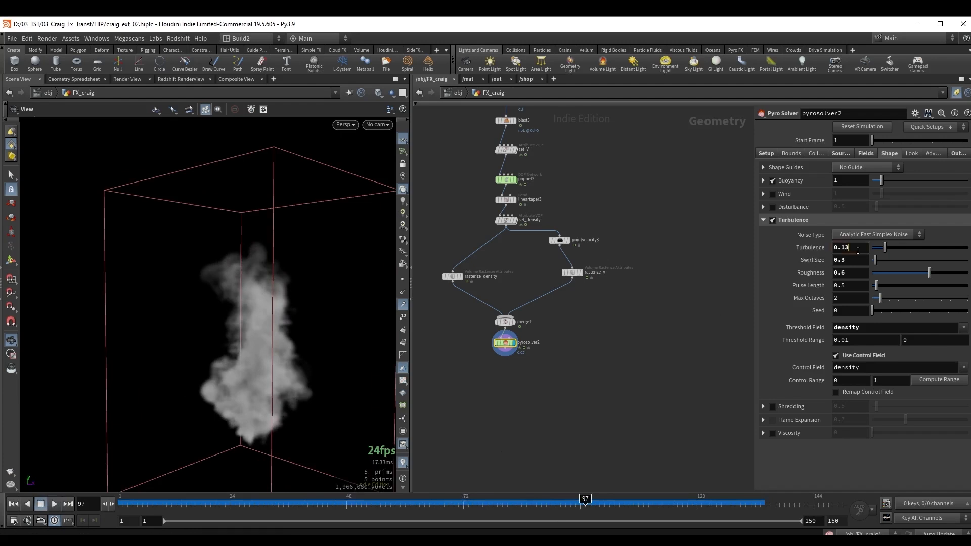
text(0.06)
key(Return)
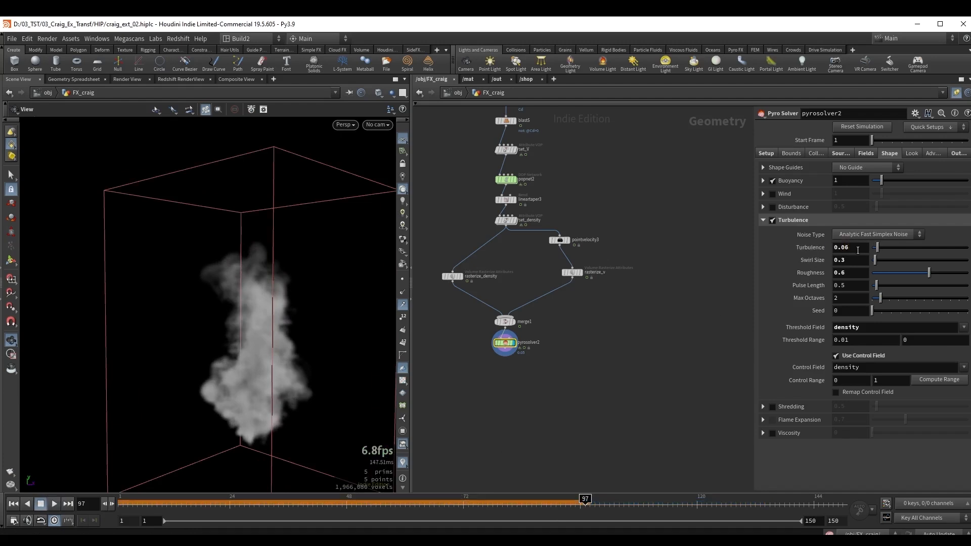
click(852, 259)
text(6)
key(Return)
Replay the simulation and scrub to frame 126 to inspect the smoke shape with the new turbulence values.
key(ctrl+Up)
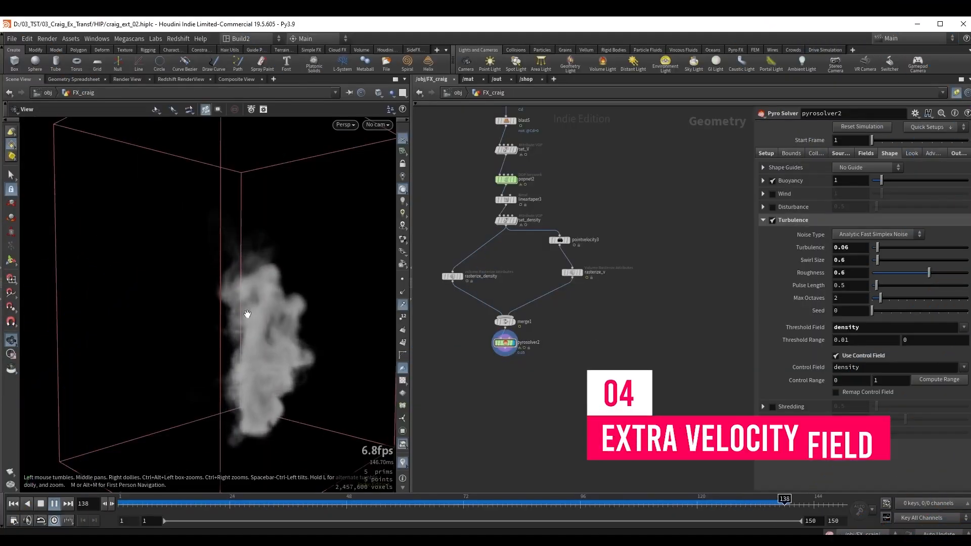
key(Escape)
drag(247, 314, 268, 330)
drag(481, 505, 725, 499)
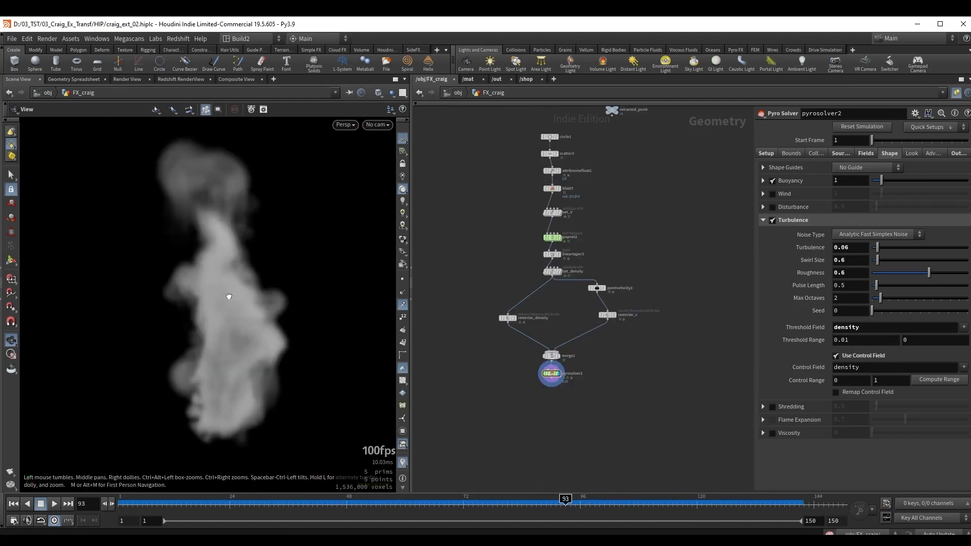
mouse_move(230, 297)
mouse_down()
mouse_move(217, 274)
mouse_move(236, 289)
mouse_up()
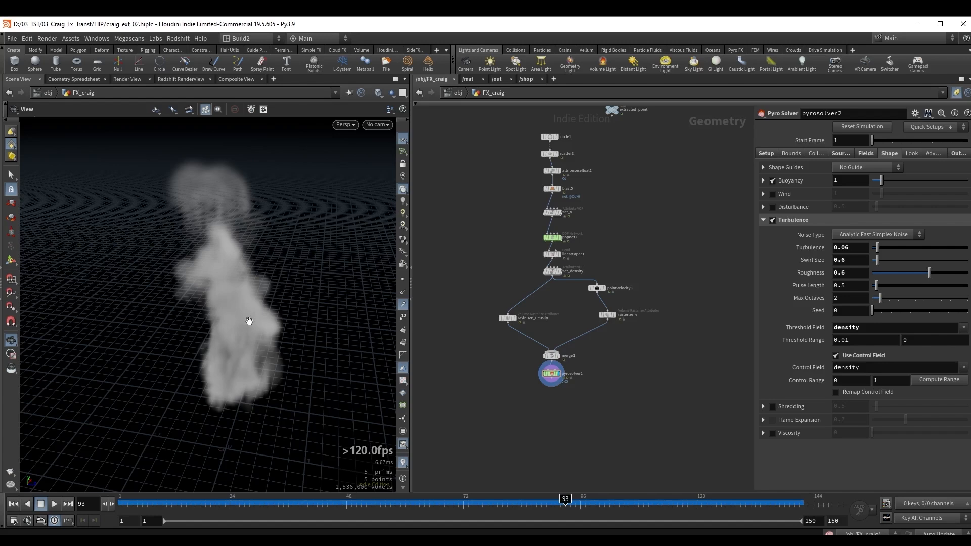
Add a Box node in the empty area beside the pyro network.
middle_drag(667, 264, 628, 256)
key(Tab)
text(box)
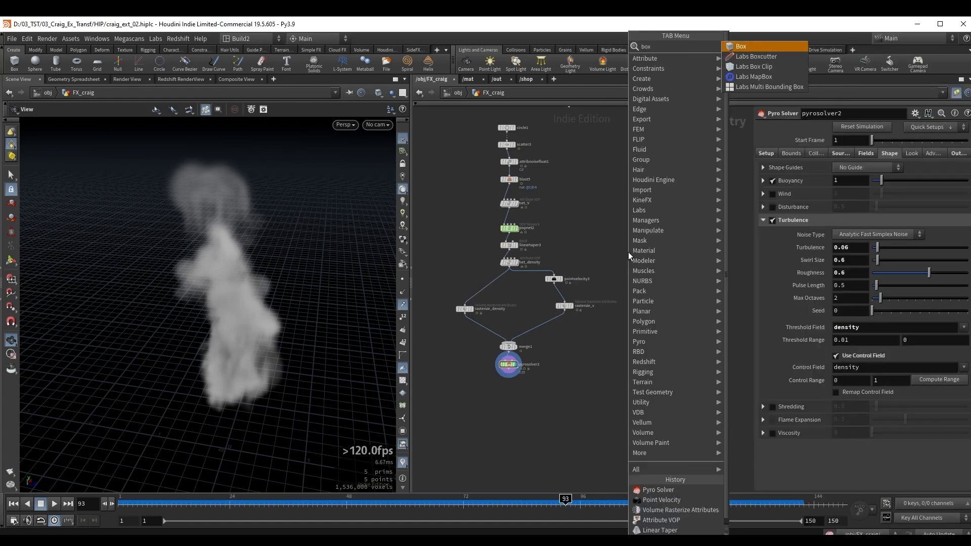
key(Return)
click(628, 252)
drag(629, 252, 645, 250)
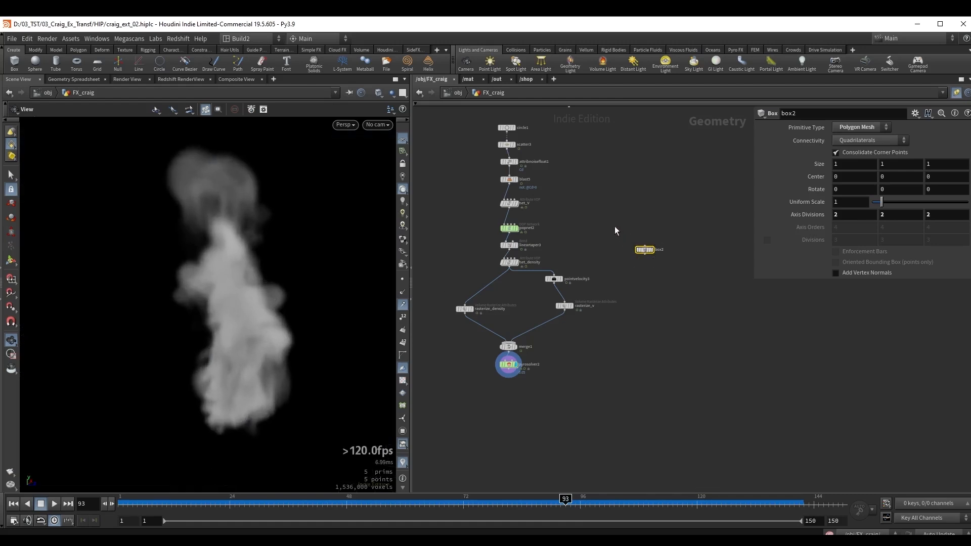
Show the box as a template over the smoke and stretch it upward to a height of about 4.51.
scroll(617, 226, up, 1)
click(656, 253)
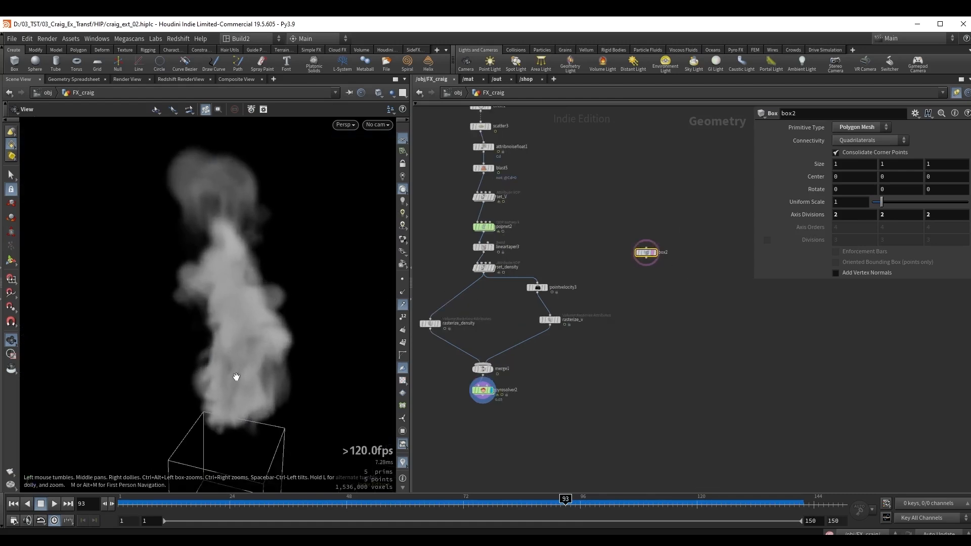
key(Return)
alt+right_drag(267, 340, 209, 378)
alt+middle_drag(209, 378, 192, 335)
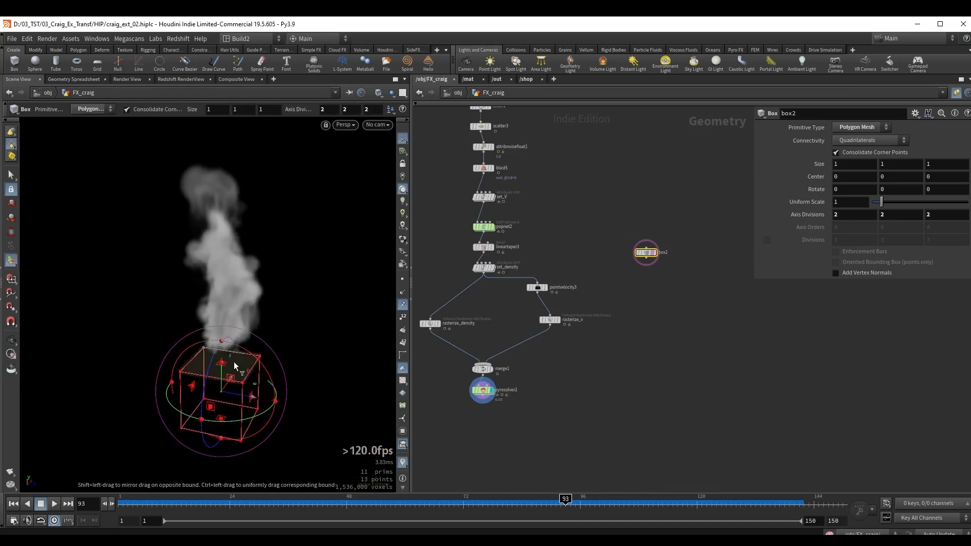
drag(235, 362, 244, 144)
key(Escape)
alt+right_drag(234, 287, 213, 268)
alt+drag(212, 269, 223, 303)
mouse_move(240, 238)
mouse_down()
mouse_move(245, 217)
mouse_move(235, 232)
mouse_up()
alt+middle_drag(232, 309, 223, 232)
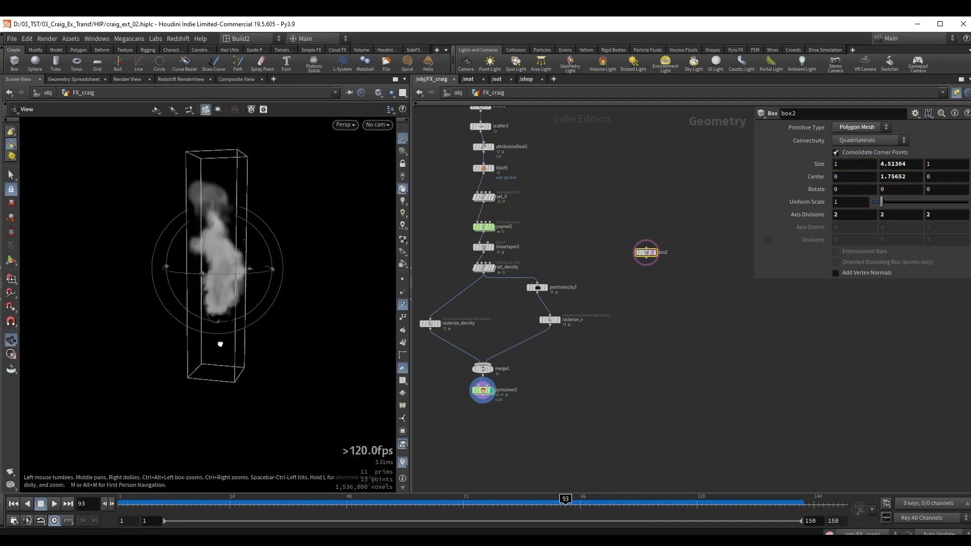
Raise the base of the box toward the smoke's bottom, giving it a height of about 3.39.
alt+right_drag(219, 342, 287, 339)
drag(227, 381, 223, 314)
key(Escape)
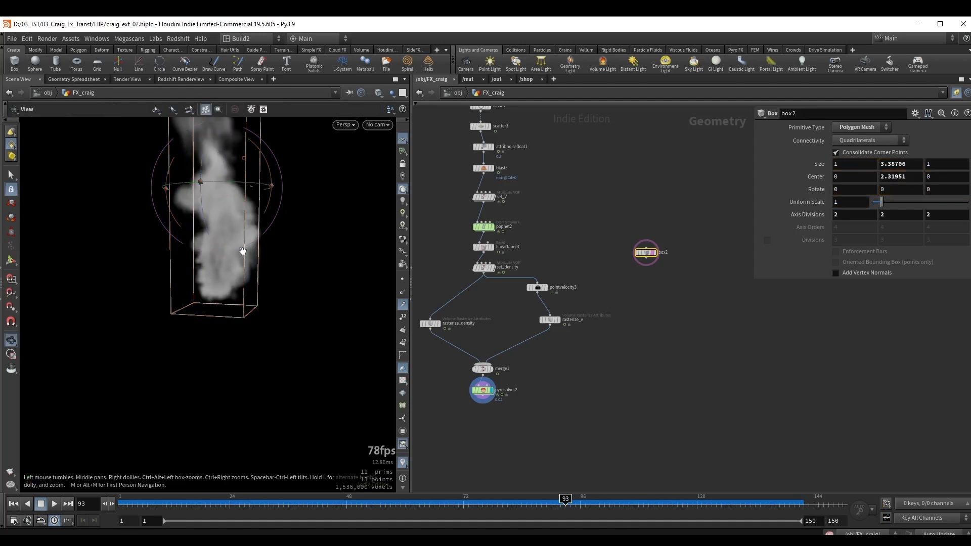
Widen the box symmetrically around the smoke to about 1.59 in X and 1.74 in Z.
mouse_move(242, 254)
mouse_down()
mouse_move(212, 313)
mouse_move(225, 241)
mouse_move(256, 262)
mouse_up()
key(Return)
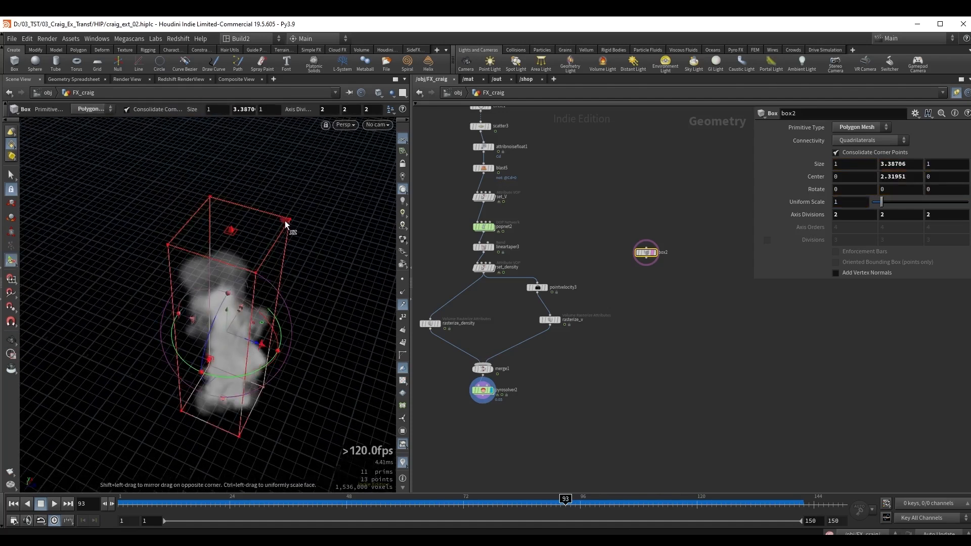
drag(285, 220, 252, 282)
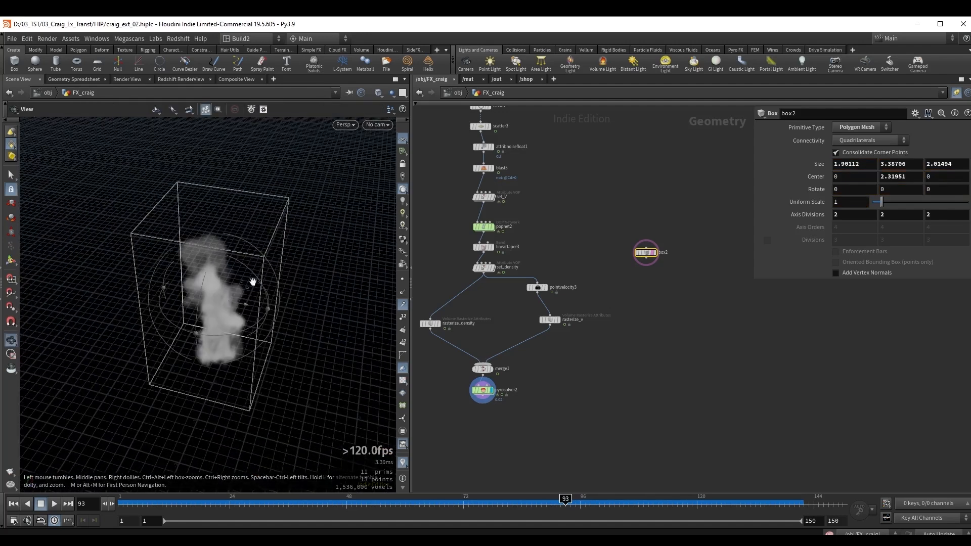
alt+right_drag(283, 201, 319, 190)
drag(319, 190, 311, 218)
alt+drag(273, 304, 217, 291)
alt+right_drag(217, 290, 273, 266)
alt+drag(273, 266, 240, 249)
scroll(661, 276, up, 2)
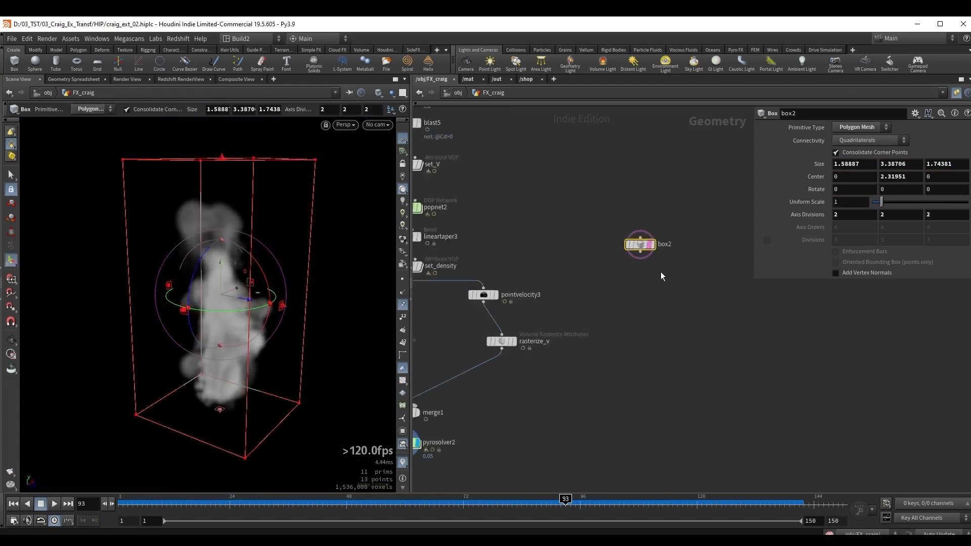
Display the box and append a VDB from Polygons node to it.
click(635, 256)
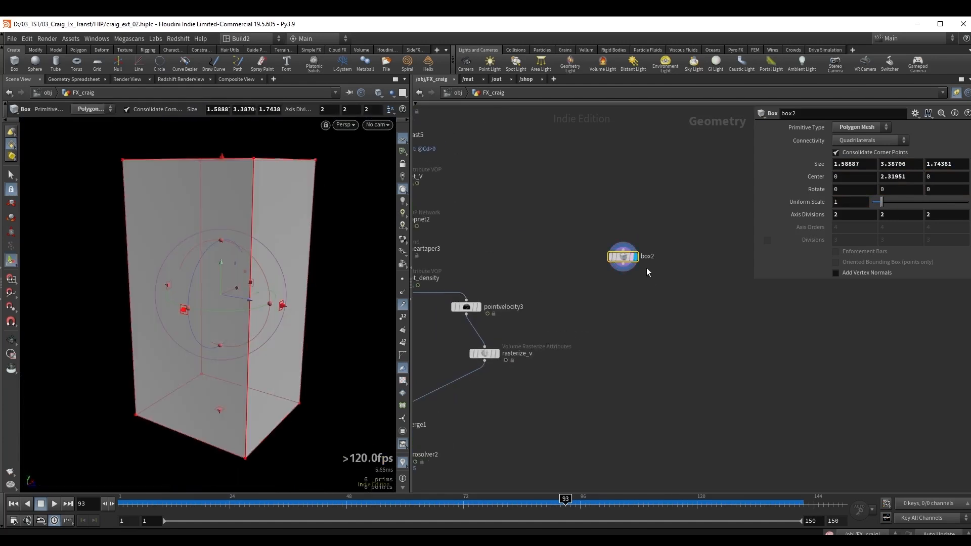
key(Tab)
text(vdb fr)
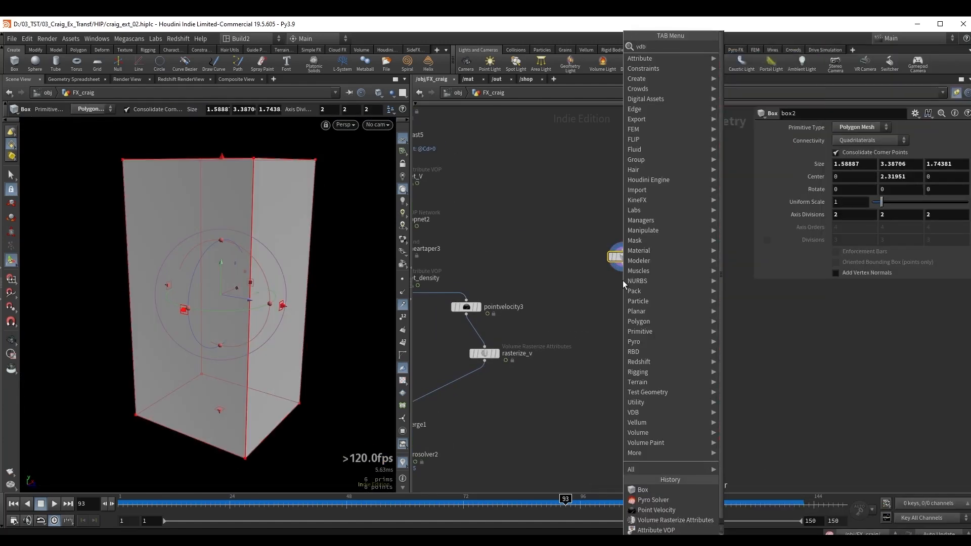
key(Down)
key(Down)
key(Return)
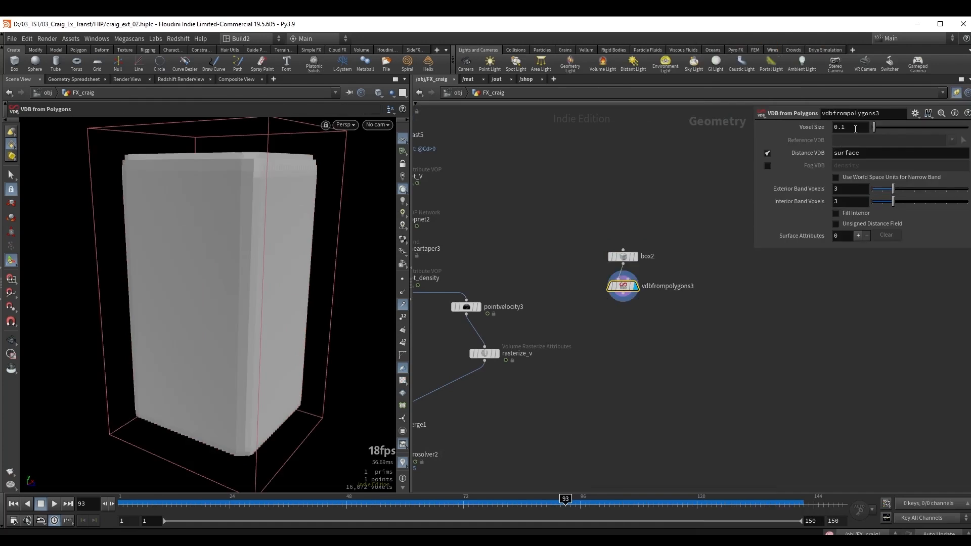
Set the VDB from Polygons voxel size to 0.05 and output a Fog VDB instead of the Distance VDB.
click(855, 129)
text(5)
key(Return)
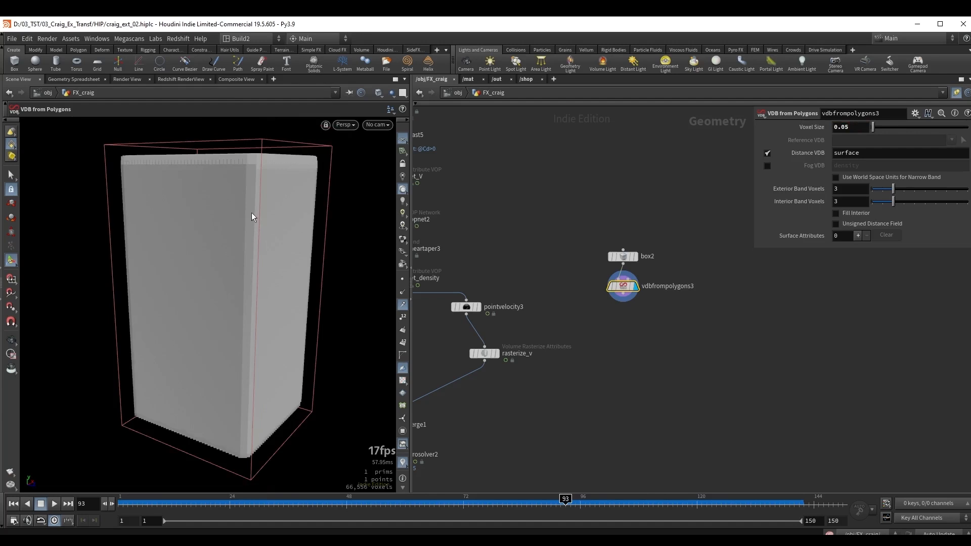
mouse_move(548, 398)
middle_down()
mouse_move(658, 322)
mouse_move(542, 400)
middle_up()
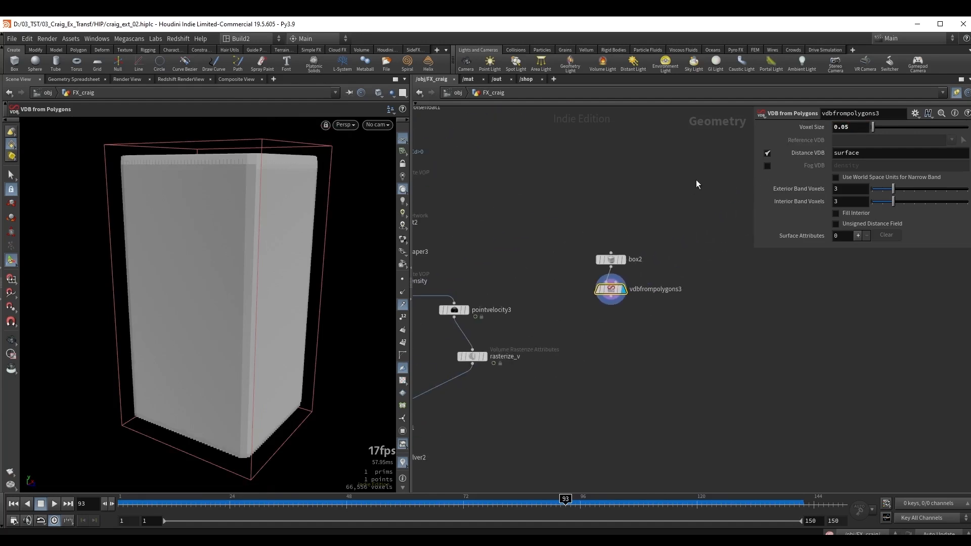
click(769, 167)
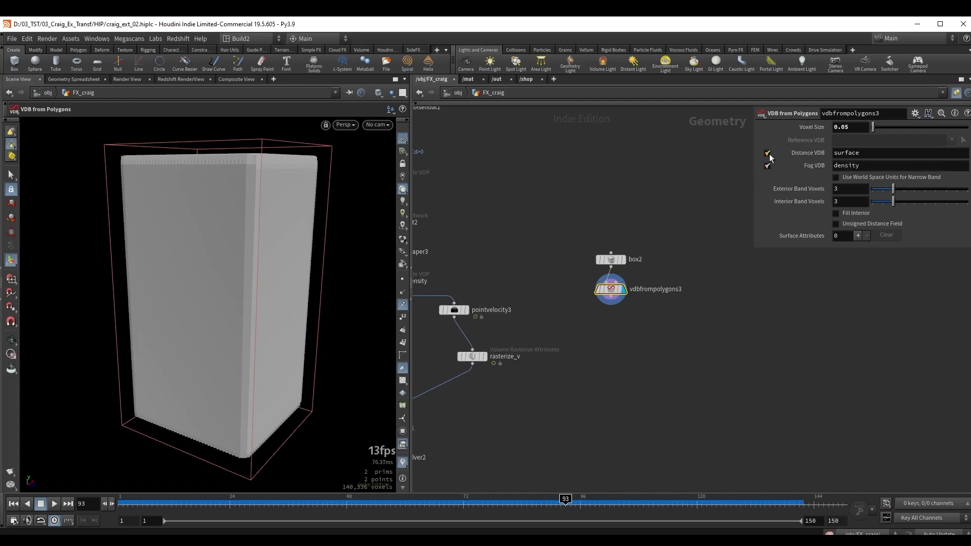
click(767, 153)
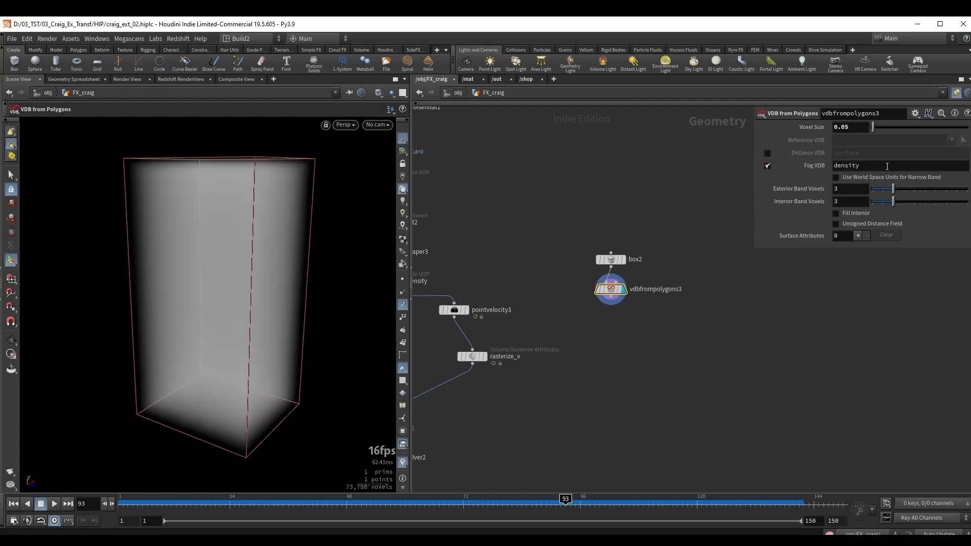
Name the Fog VDB output newVel.
double_click(867, 170)
text(n)
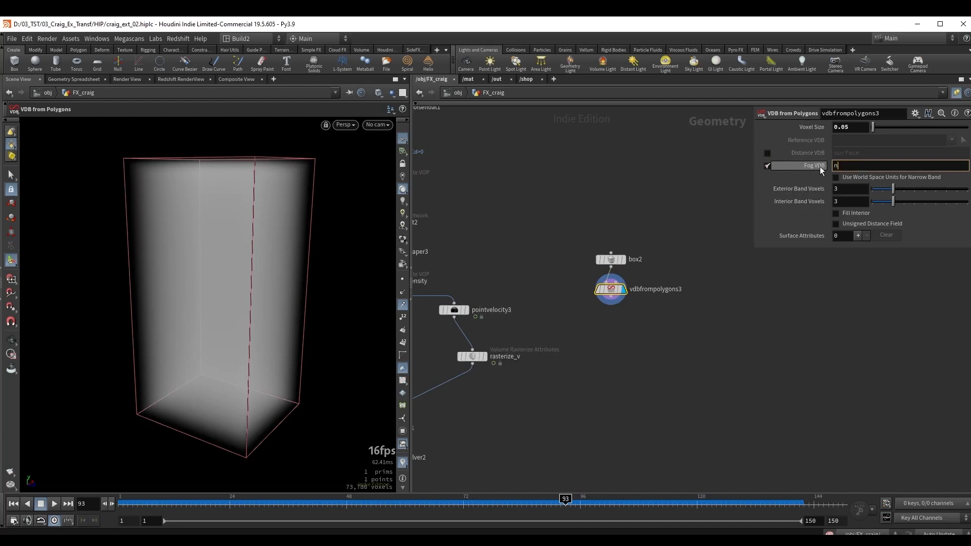
text(ewVel)
key(Return)
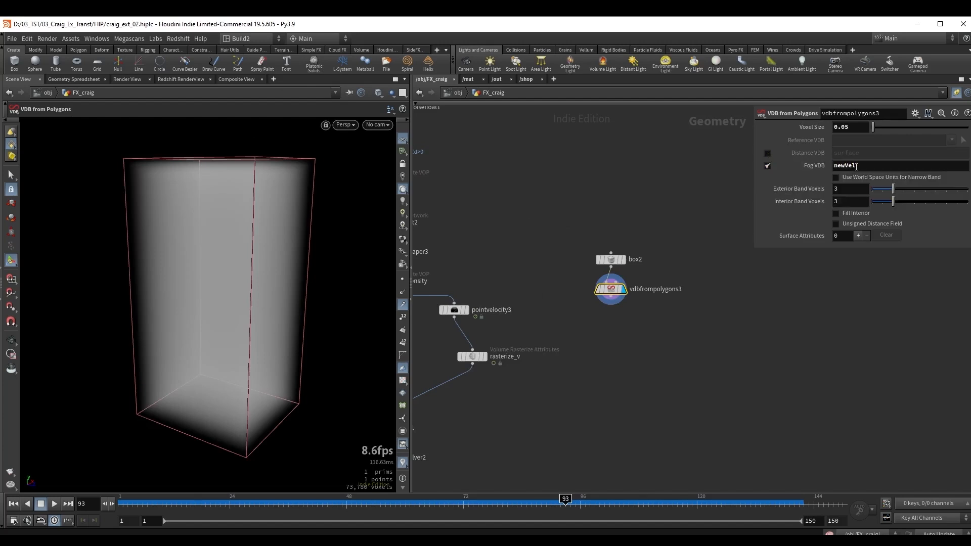
drag(866, 170, 830, 170)
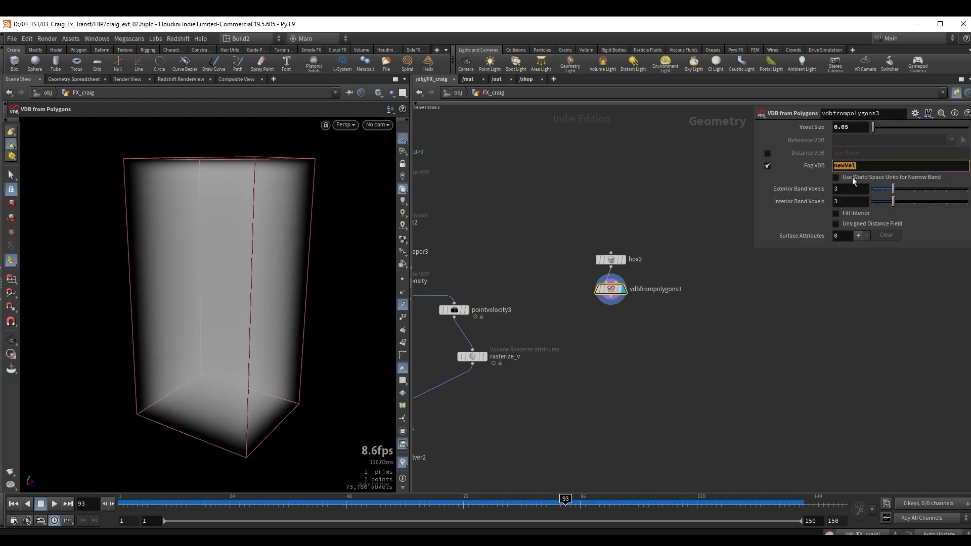
Open the node information of the VDB from Polygons node.
scroll(596, 291, up, 3)
mouse_move(595, 293)
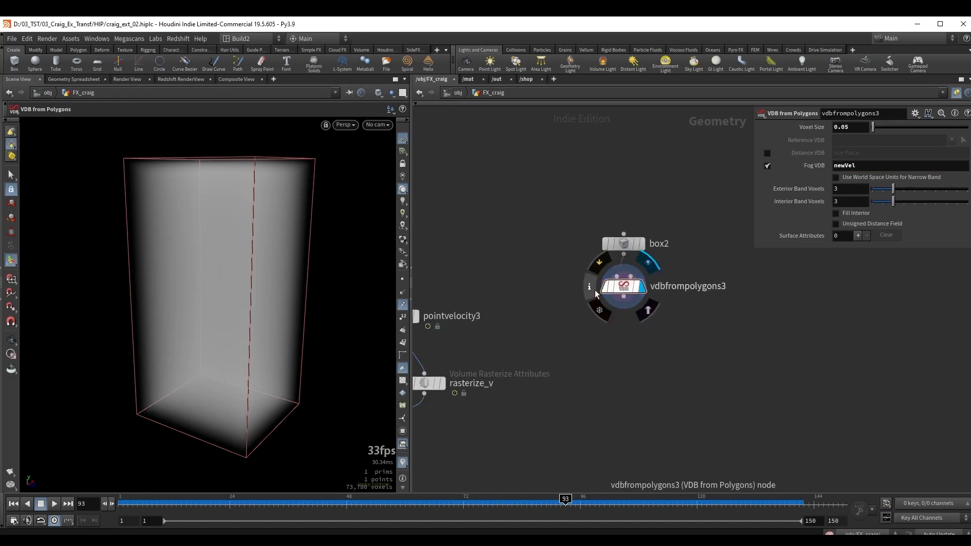
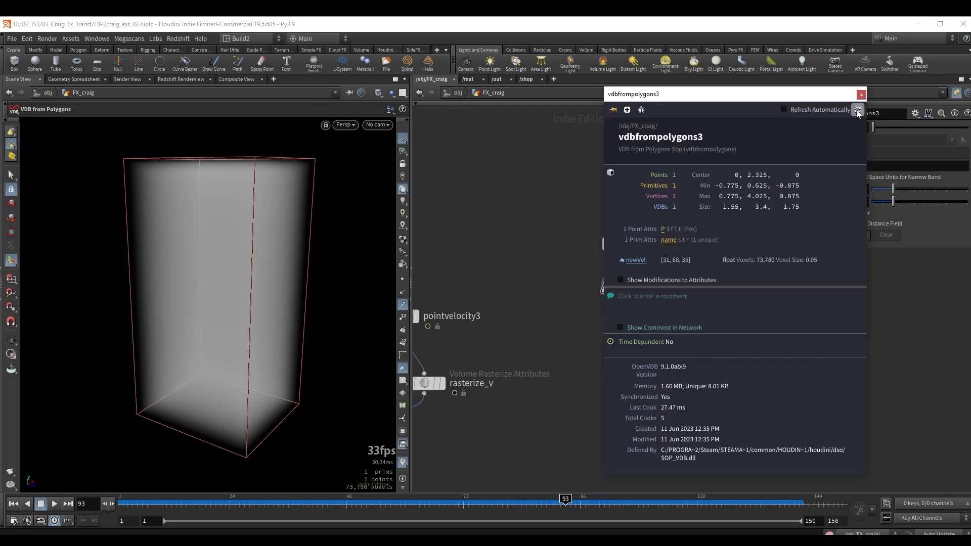
Close the node information and append a Convert VDB node to the VDB from Polygons node.
click(861, 95)
middle_drag(694, 330, 695, 317)
key(Tab)
text(con)
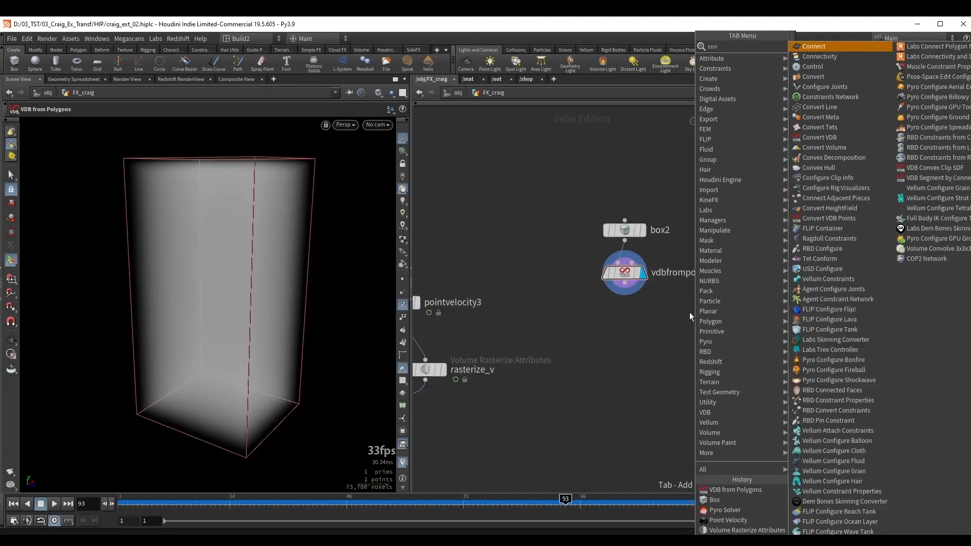
shift+click(837, 162)
Set the Convert VDB node to convert to VDB with the Vector Float VDB type.
click(860, 140)
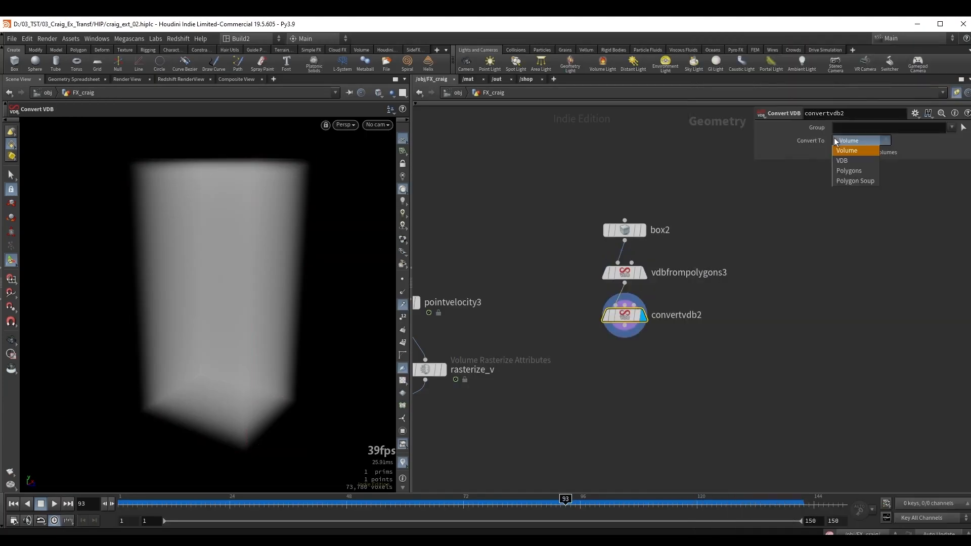
click(842, 158)
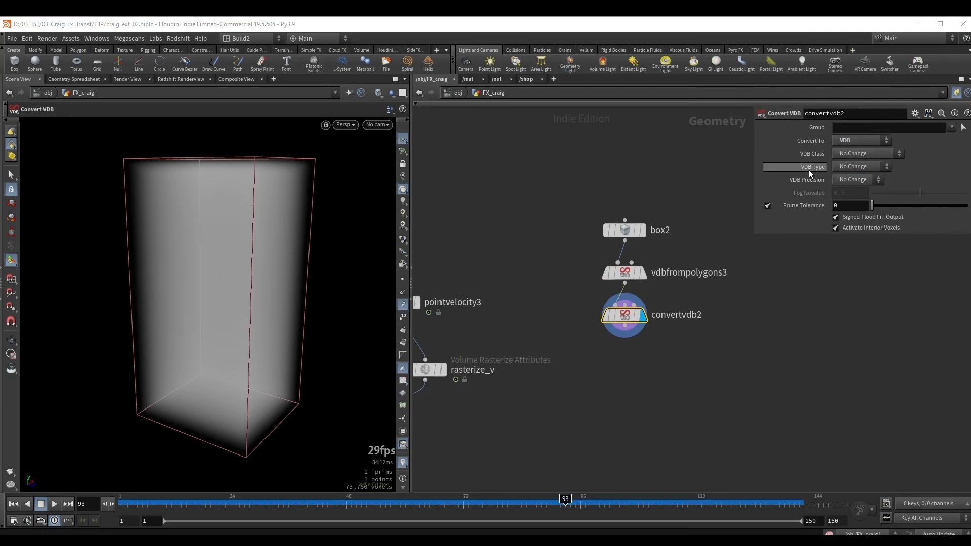
click(849, 168)
click(855, 217)
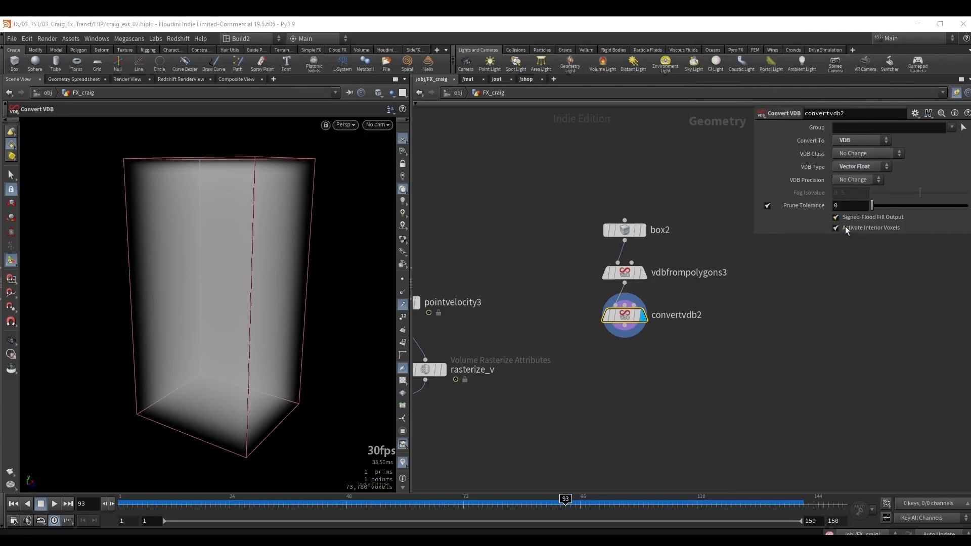
Check the volume's data type in the Convert VDB node information and inspect the volume in the viewport.
click(591, 320)
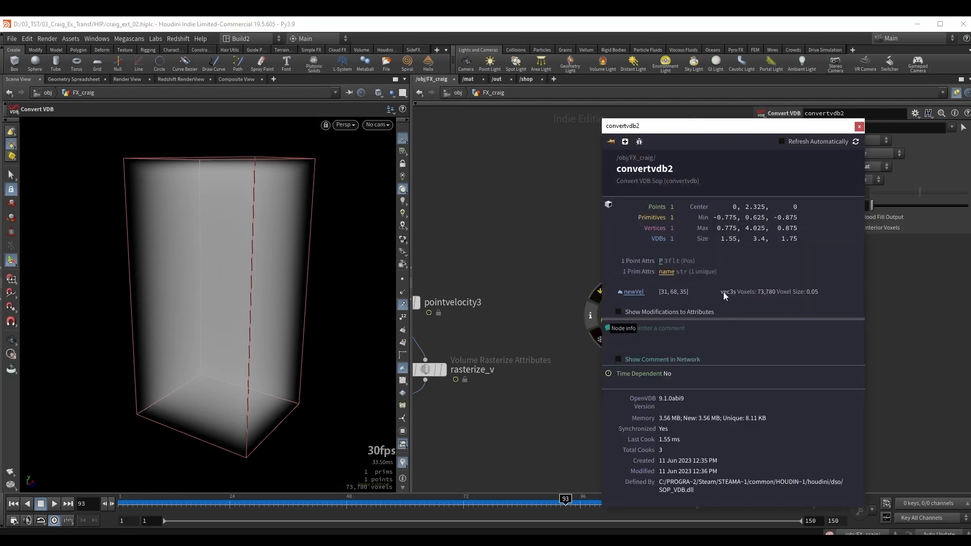
middle_drag(671, 381, 691, 361)
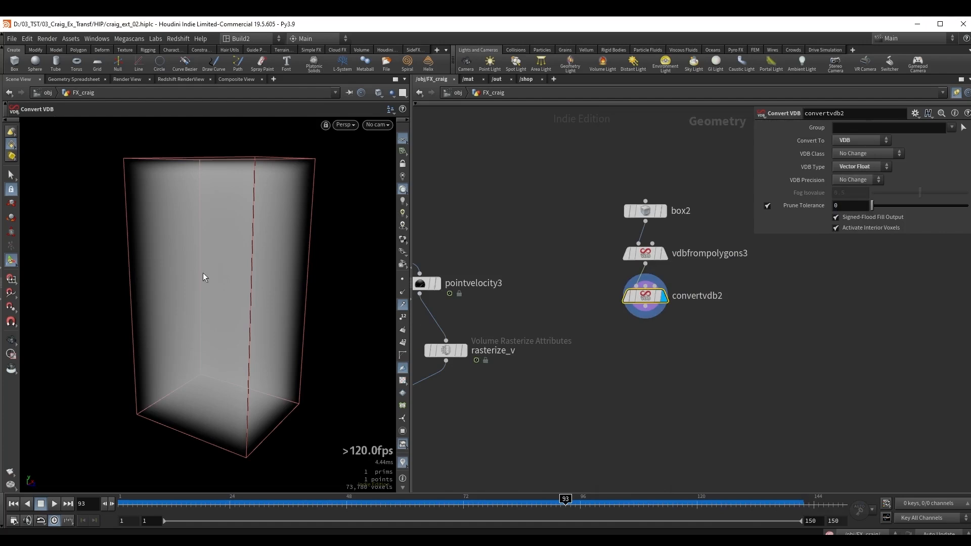
key(Escape)
drag(206, 275, 278, 301)
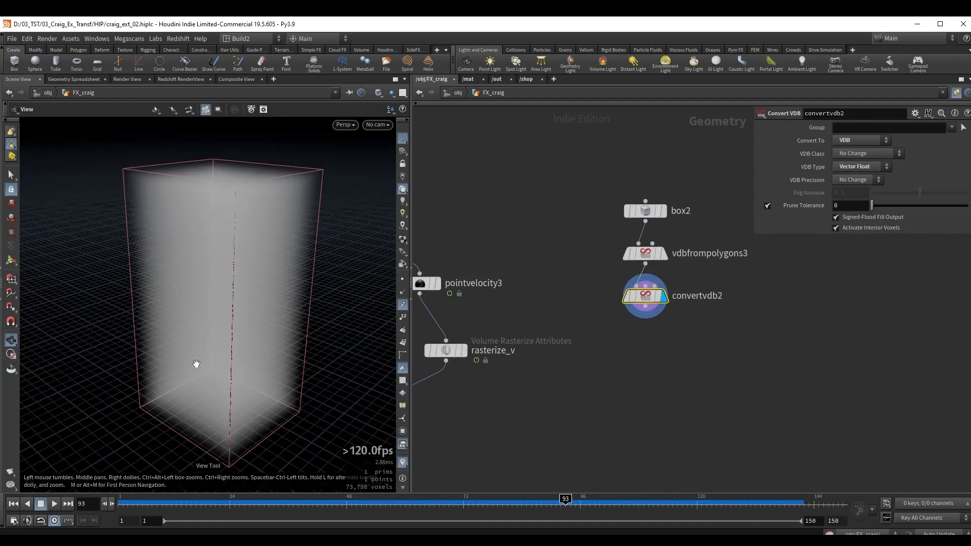
mouse_move(207, 378)
mouse_down()
mouse_move(212, 405)
mouse_move(217, 376)
mouse_up()
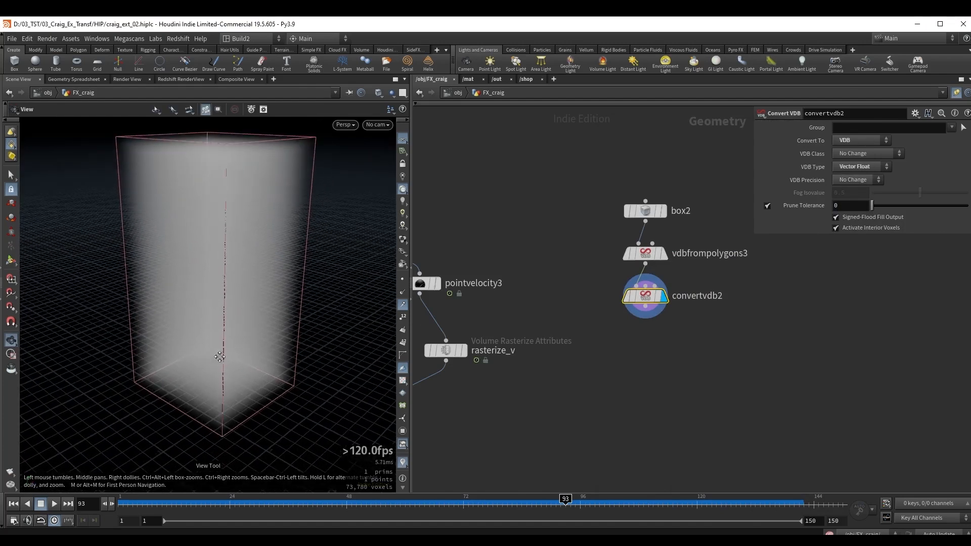
Append a Volume VOP node to the Convert VDB node.
key(Tab)
text(v v)
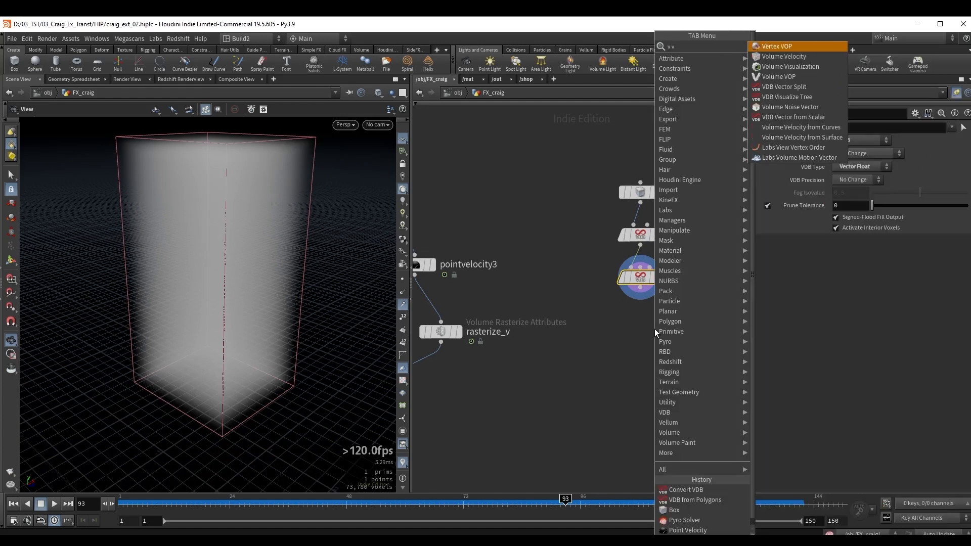
key(Down)
key(Down)
key(Down)
key(Return)
click(640, 322)
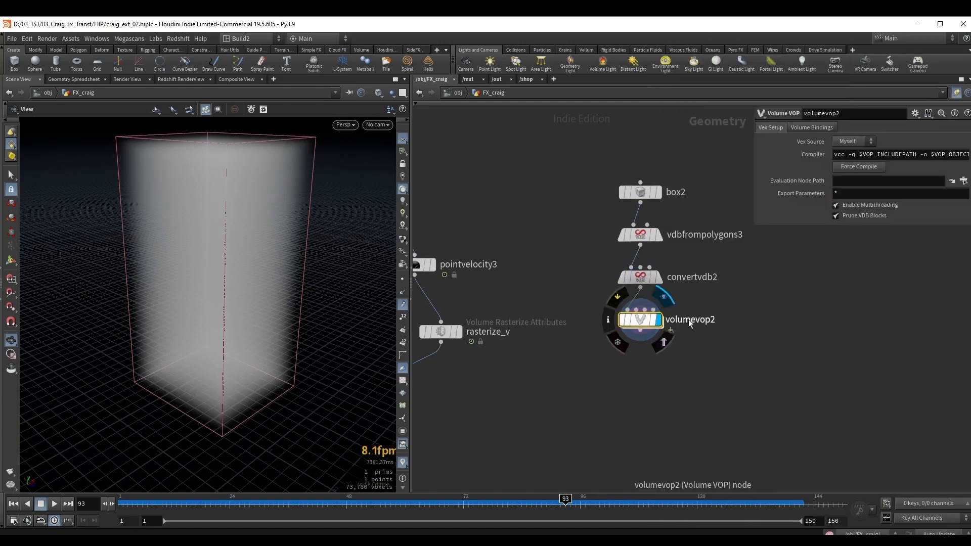
Rename the Volume VOP node as set_v.
click(689, 320)
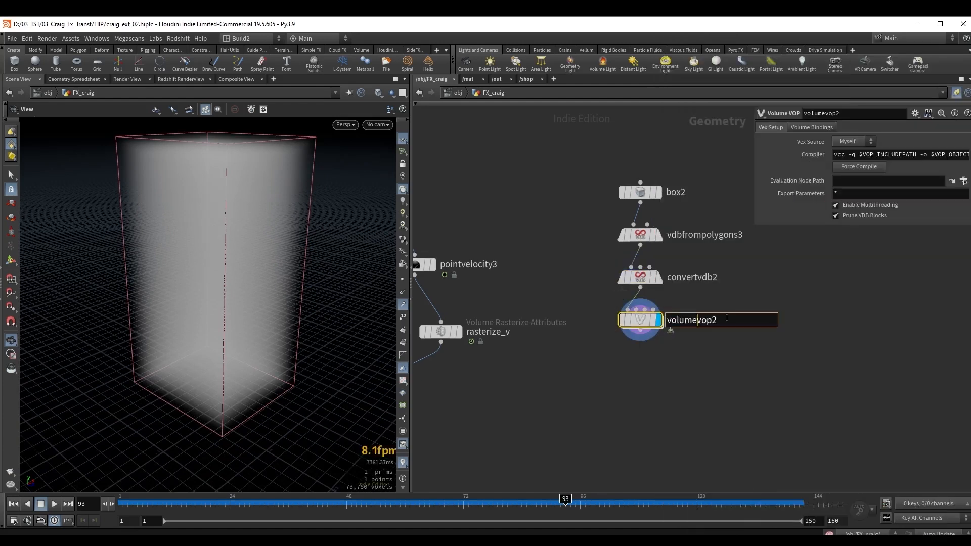
drag(726, 319, 617, 322)
text(set_v)
key(Return)
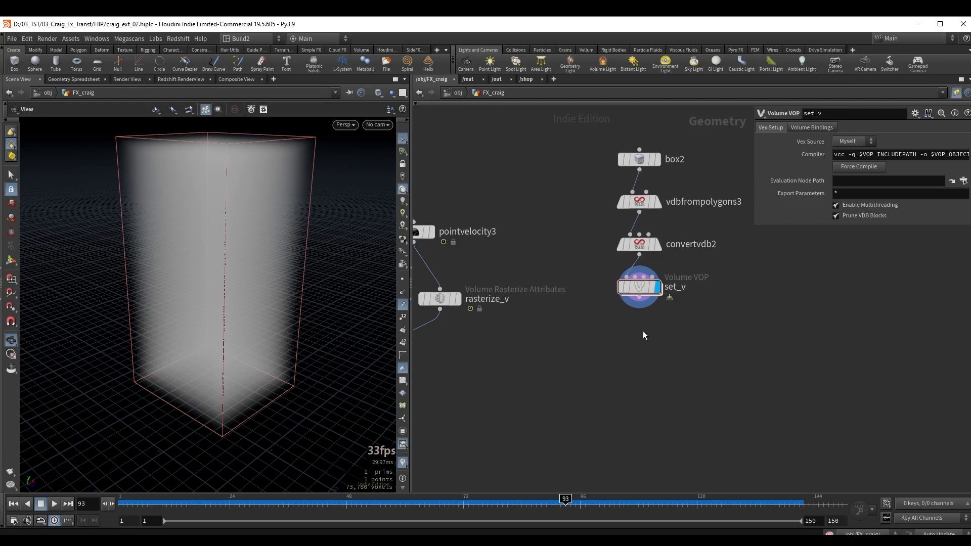
Inside set_v, add a Subtract node with the global P output wired into its first input.
double_click(639, 287)
middle_drag(699, 311, 581, 297)
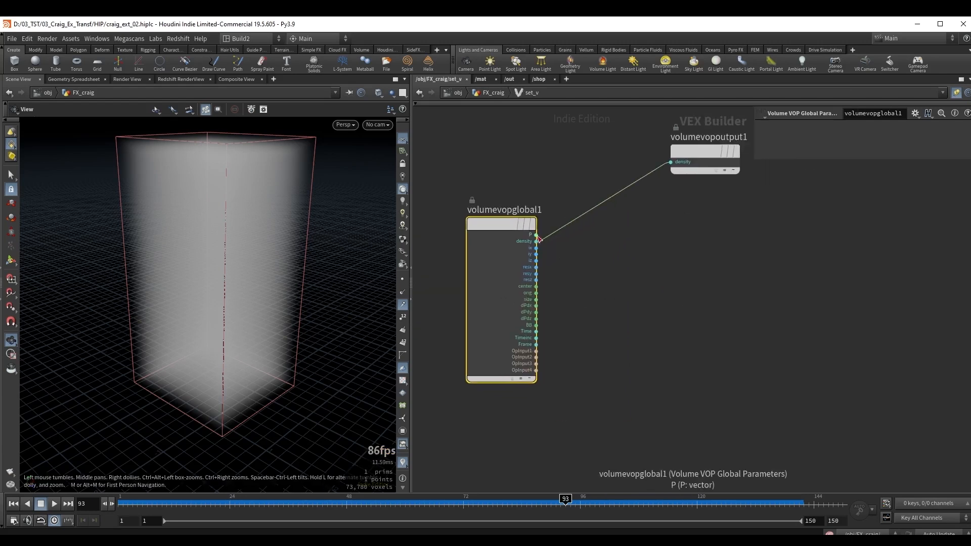
click(536, 241)
key(Tab)
text(s)
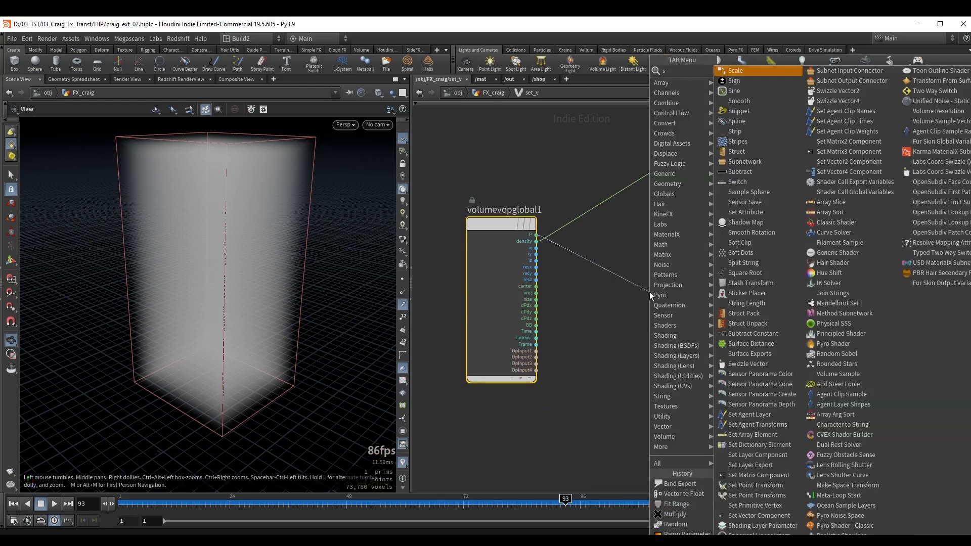
text(u)
key(Down)
key(Return)
drag(650, 289, 682, 307)
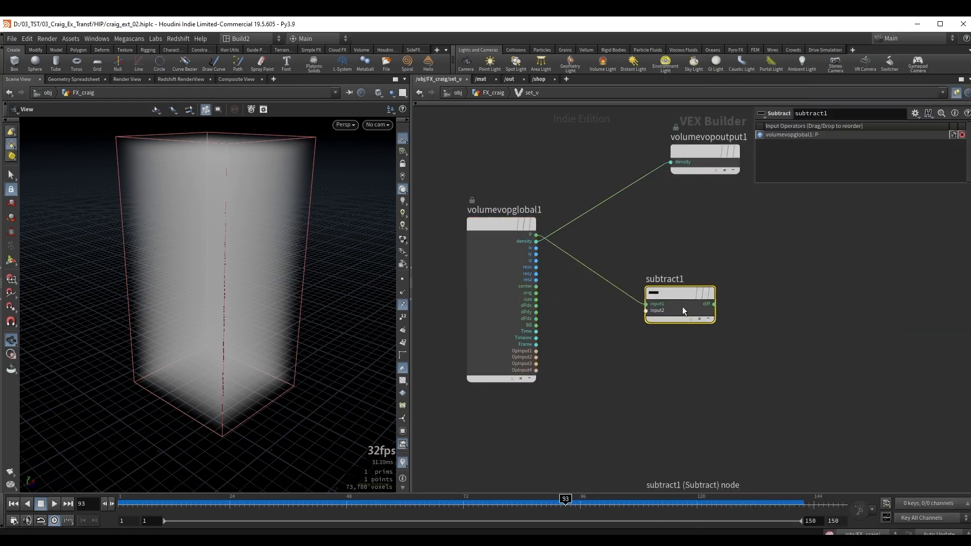
Create a constant on the Subtract node's second input and set its type to 3 Floats (vector).
right_click(651, 311)
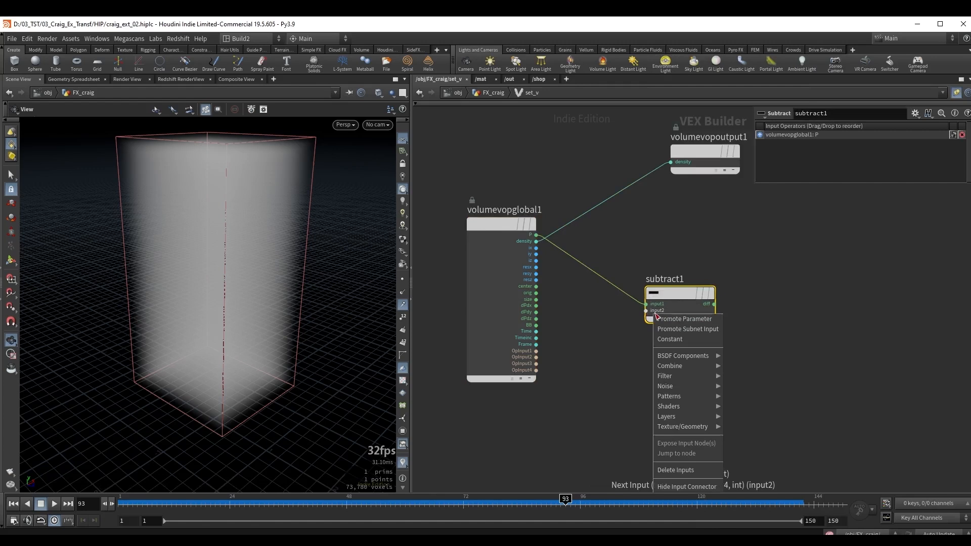
click(669, 338)
drag(588, 292, 584, 338)
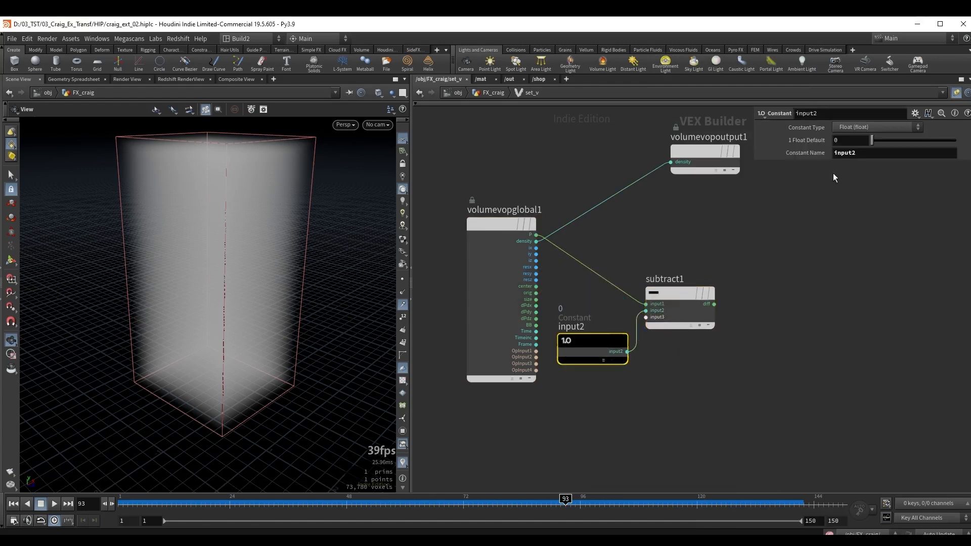
click(866, 128)
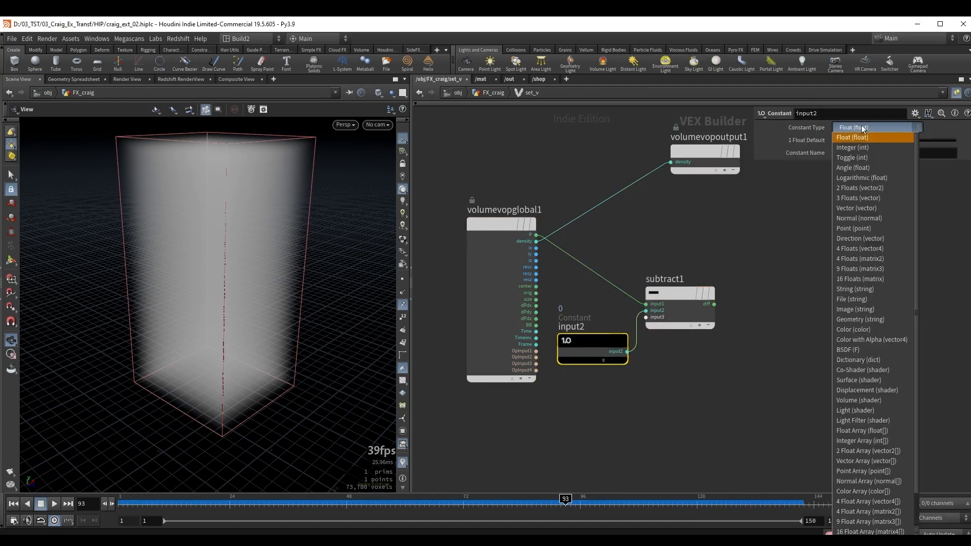
click(849, 198)
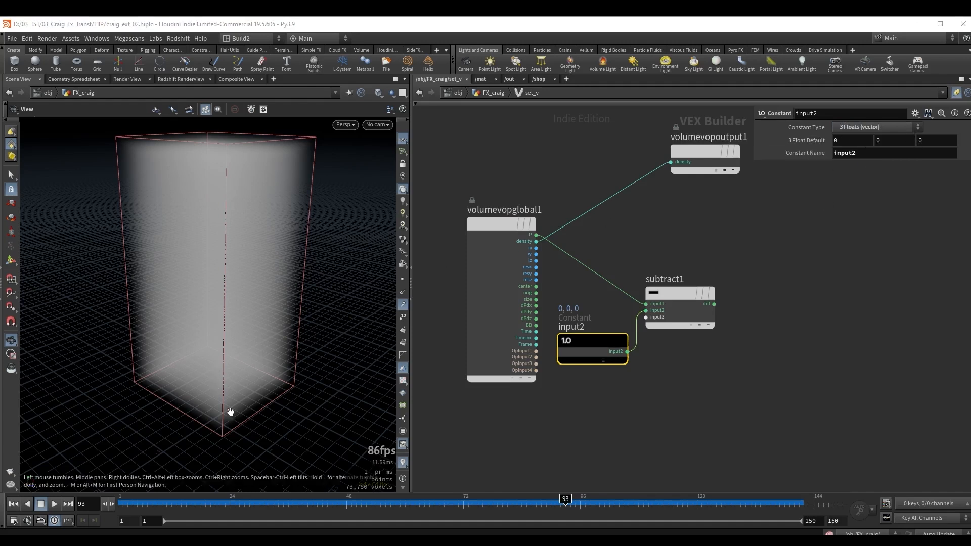
drag(231, 412, 238, 354)
middle_drag(702, 152, 624, 175)
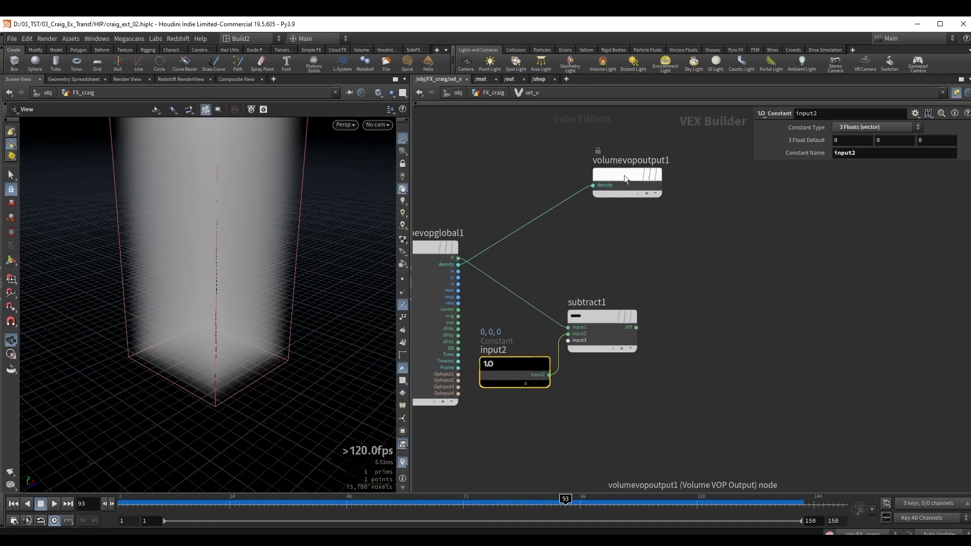
drag(624, 175, 787, 206)
key(Tab)
text(n)
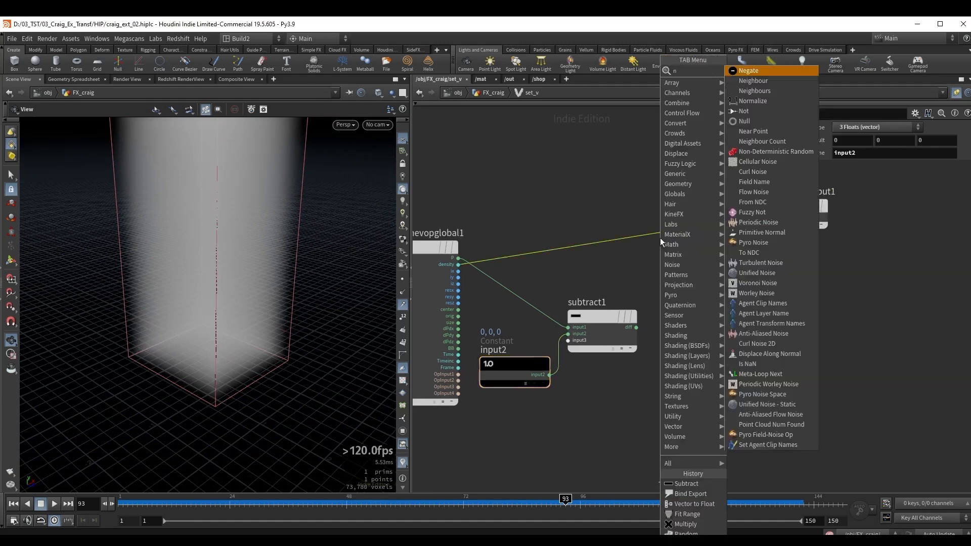
click(635, 279)
Add a Normalize node fed by the Subtract node's diff output.
click(612, 346)
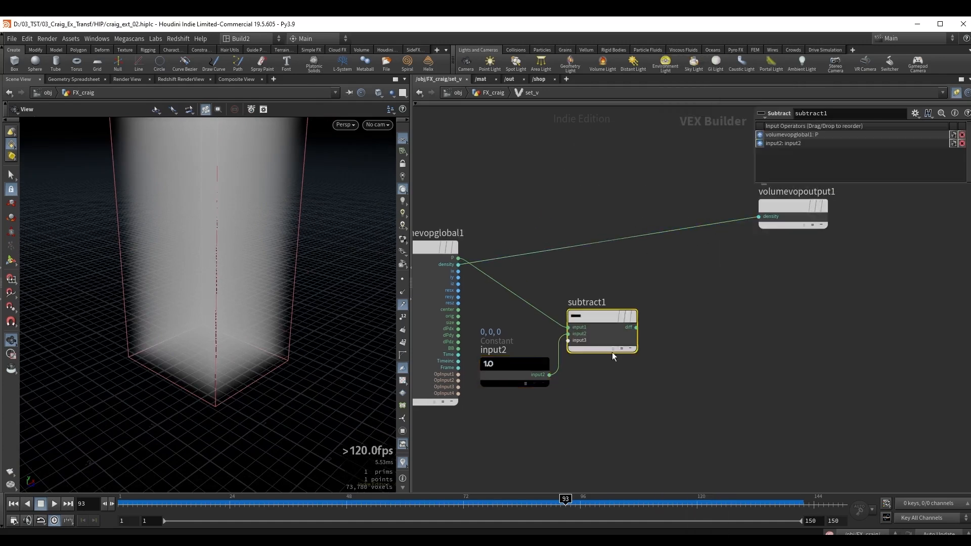
click(635, 328)
key(Tab)
middle_drag(766, 283, 684, 281)
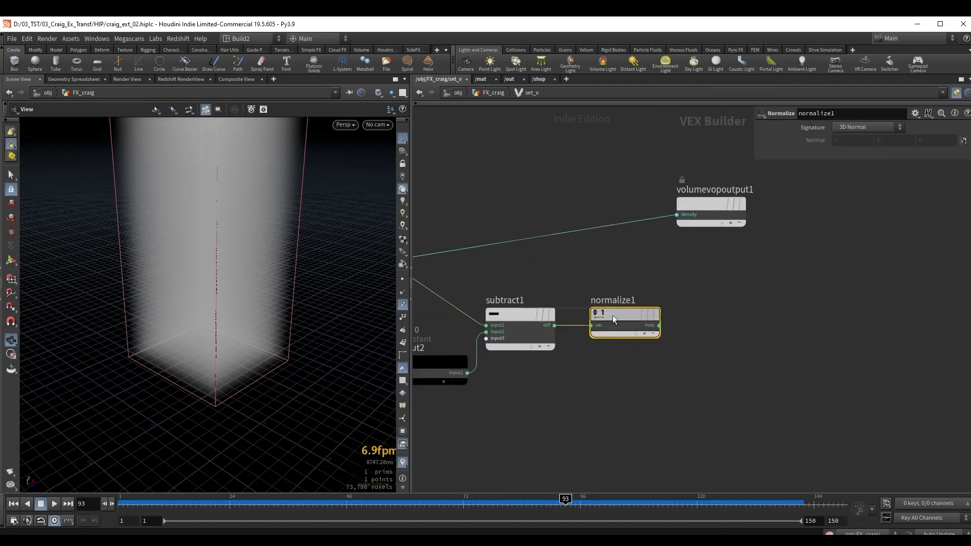
Add a Bind Export node fed by the Normalize output and place it beside the Normalize node.
click(658, 325)
key(Tab)
text(b ex)
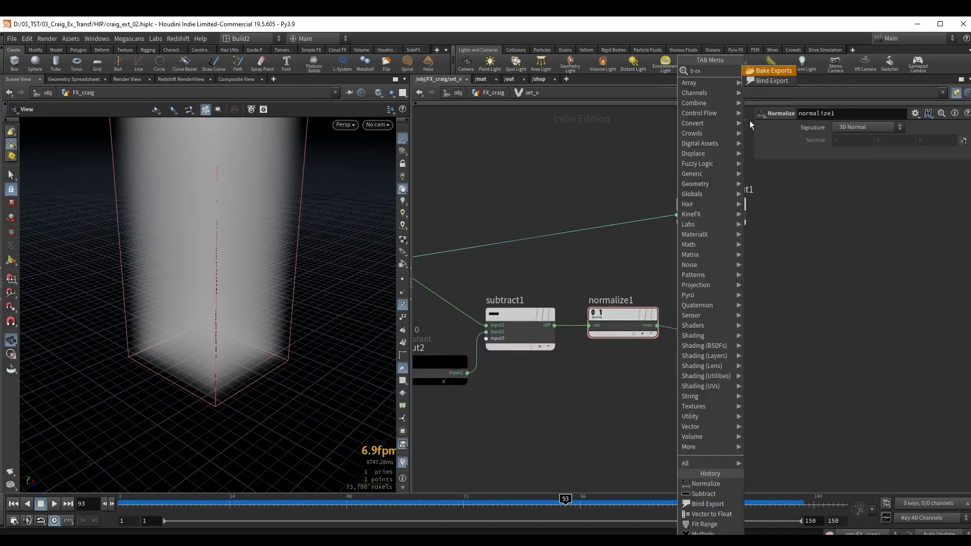
click(764, 83)
middle_drag(736, 279, 664, 290)
drag(669, 335, 635, 322)
Name the Bind Export newVel and set its type to 3 Floats (vector).
drag(853, 130, 813, 131)
text(newVel)
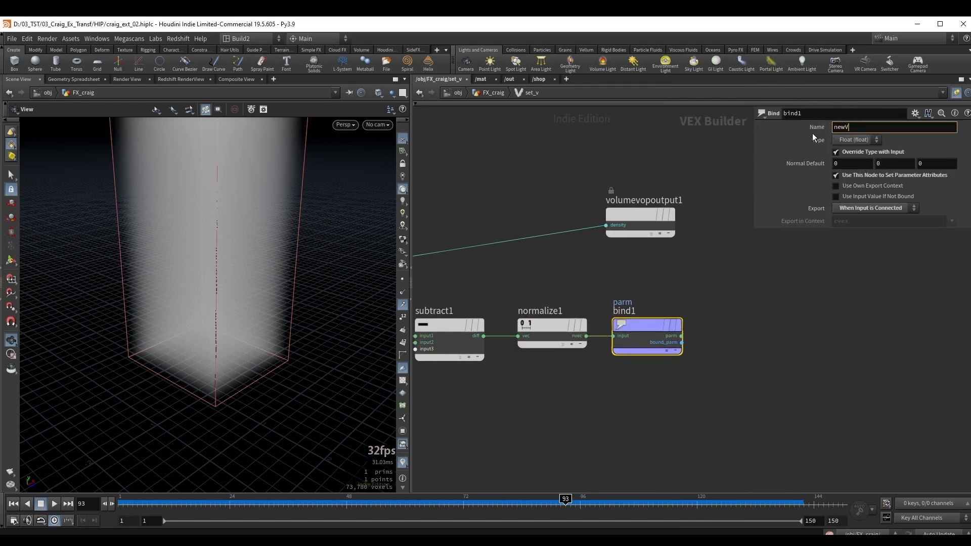
key(Return)
click(845, 141)
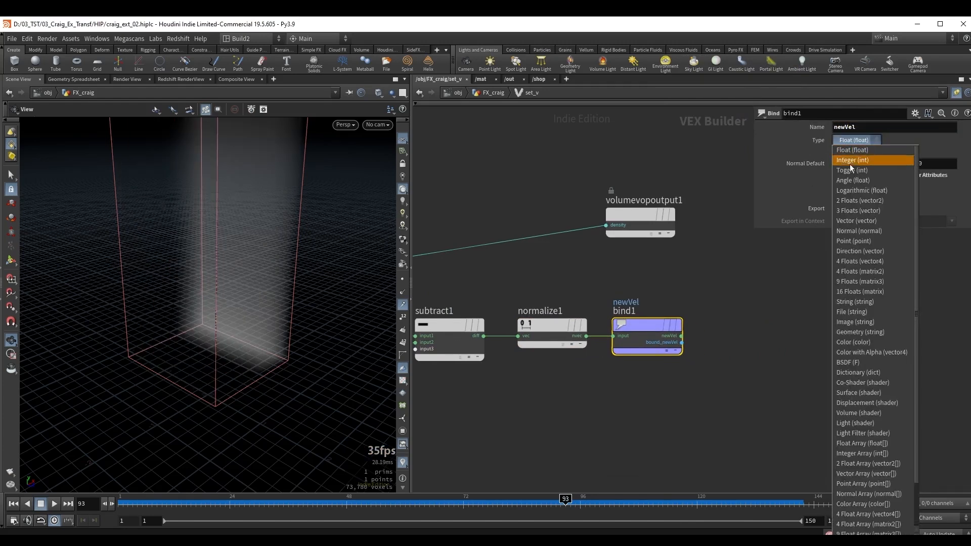
click(858, 211)
middle_drag(662, 262, 712, 286)
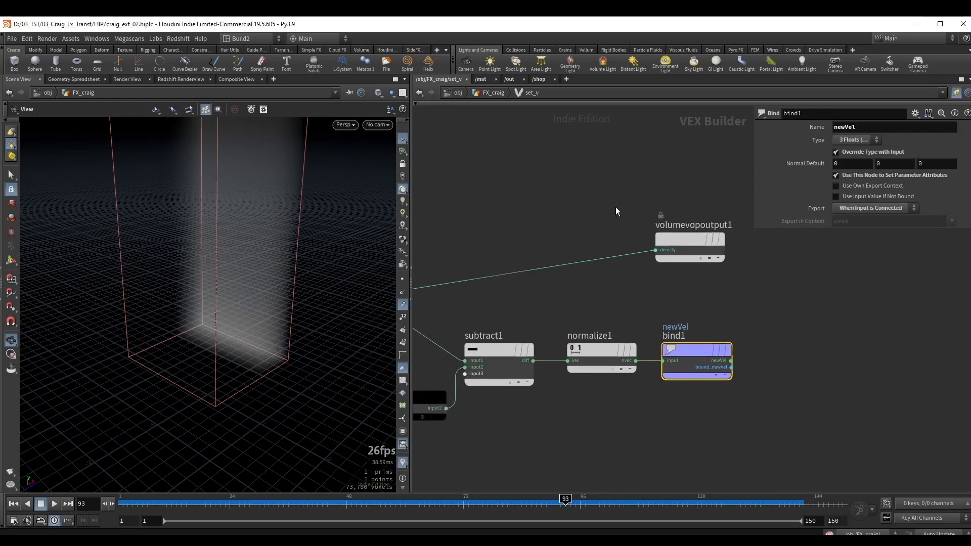
Delete the Volume VOP output node and return to the FX_craig geometry network.
drag(594, 196, 732, 275)
key(Delete)
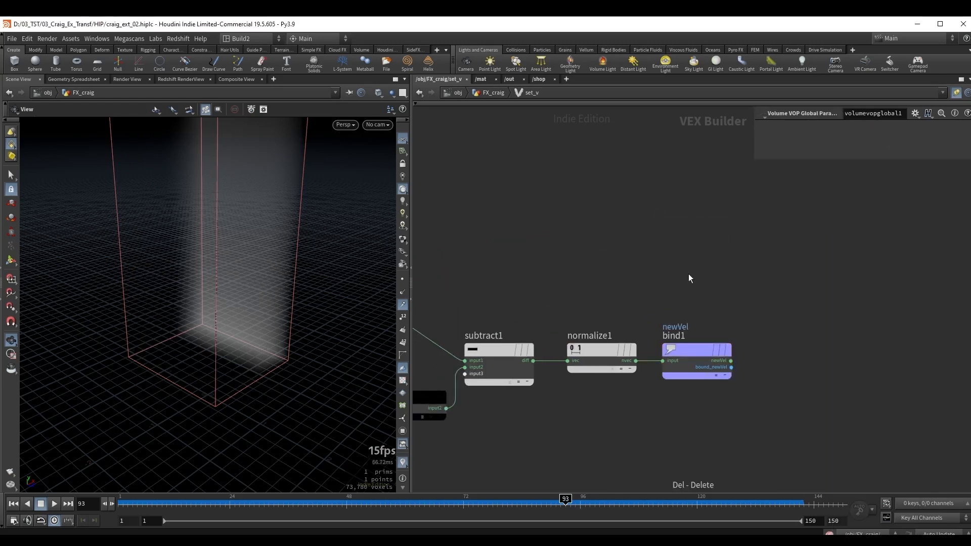
middle_drag(605, 258, 661, 226)
key(u)
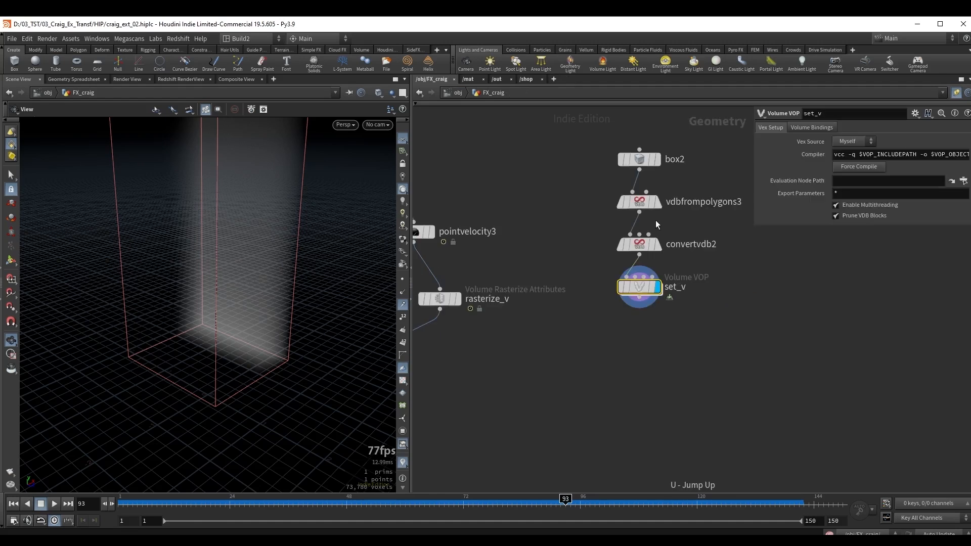
Append a Null node to set_v and rename it newVel.
key(Tab)
text(nu)
key(Return)
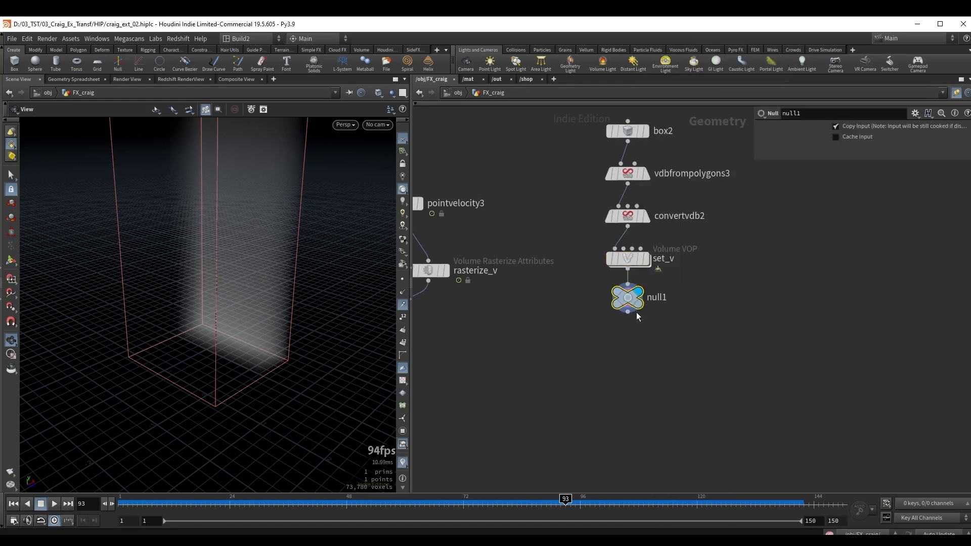
click(627, 331)
double_click(660, 331)
text(ne)
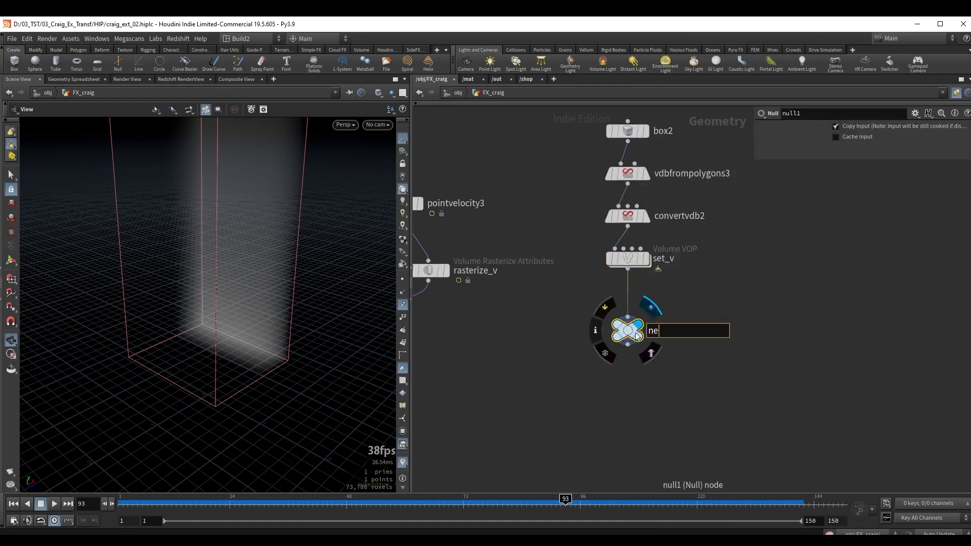
text(wVel)
key(Return)
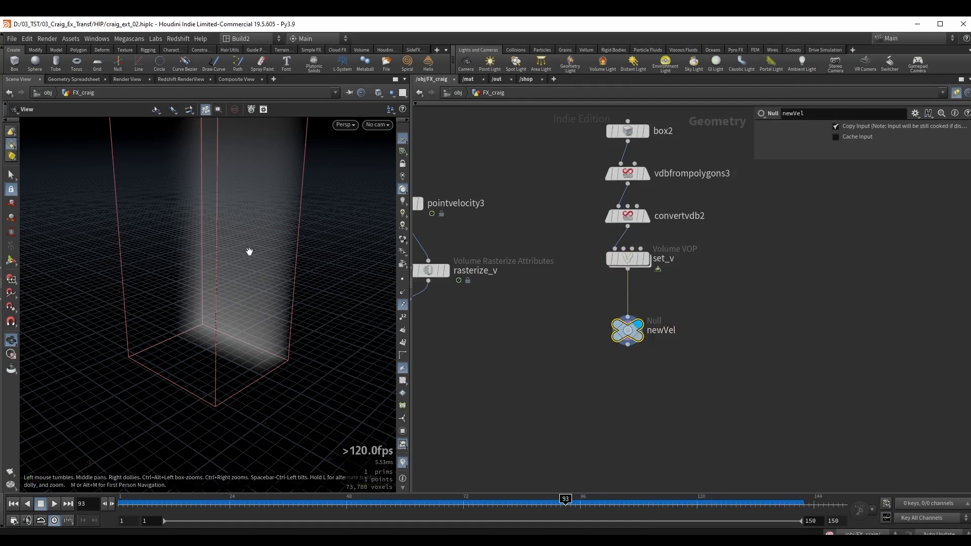
Append a Volume Slice node to the newVel null and display it.
drag(249, 251, 243, 222)
middle_drag(590, 388, 576, 349)
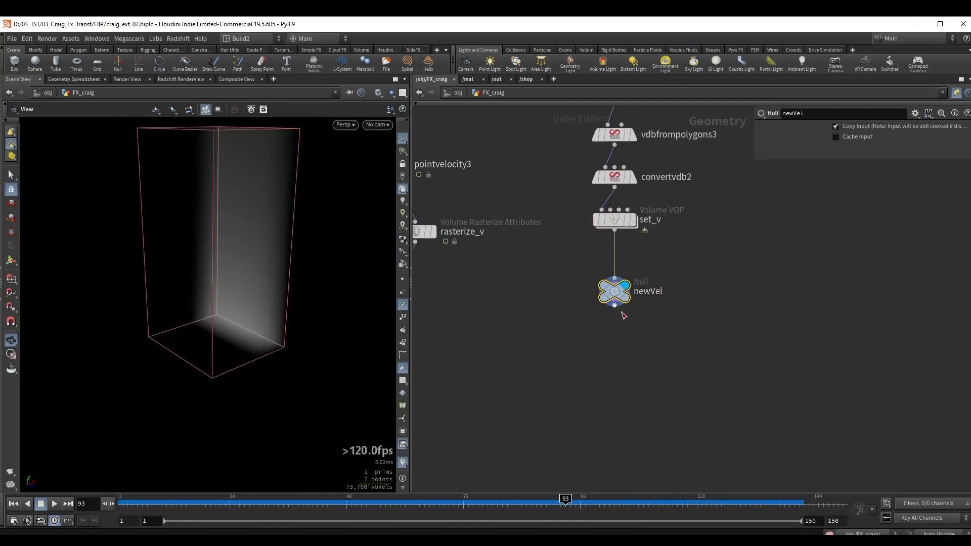
click(614, 306)
key(Tab)
text(vsl)
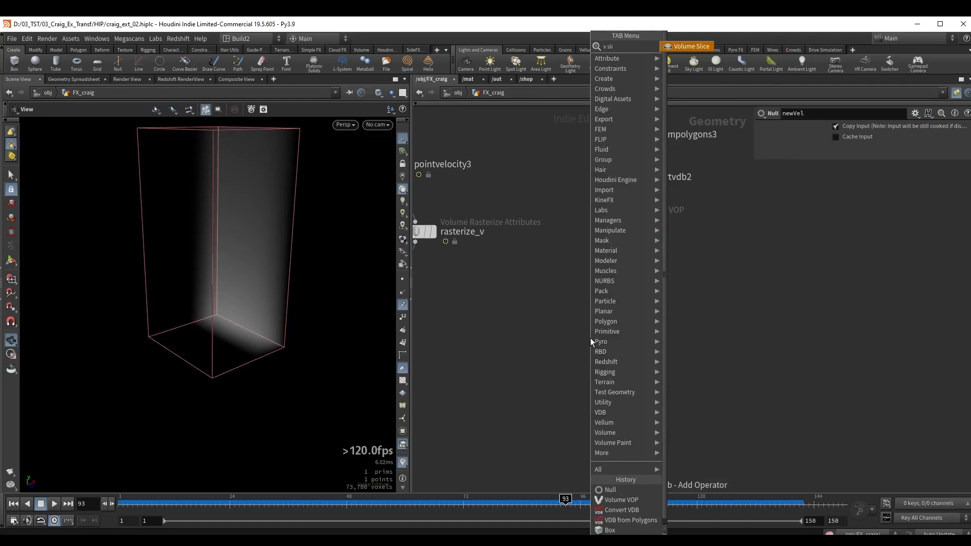
key(Return)
key(Return)
click(590, 350)
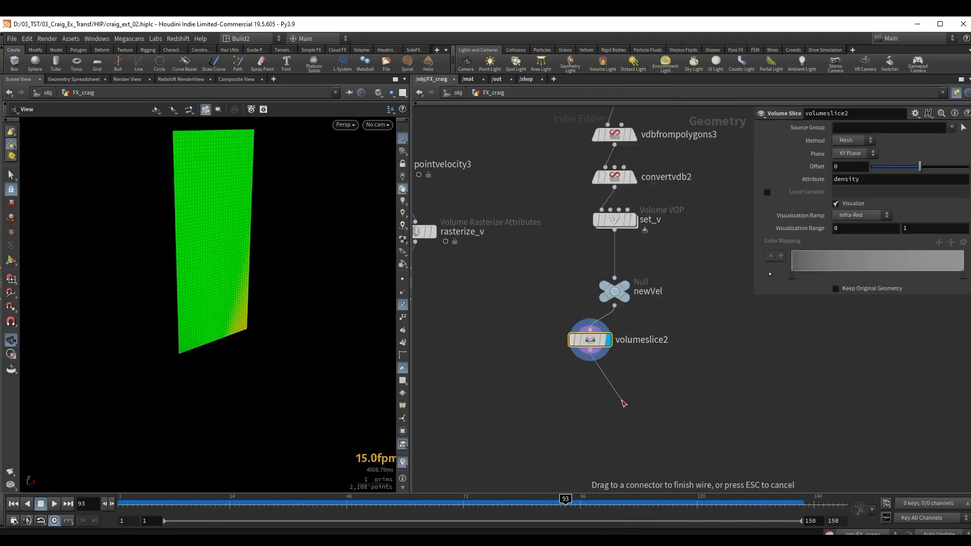
Append a Volume Trail node to volumeslice2 and display it.
key(Tab)
text(vtr)
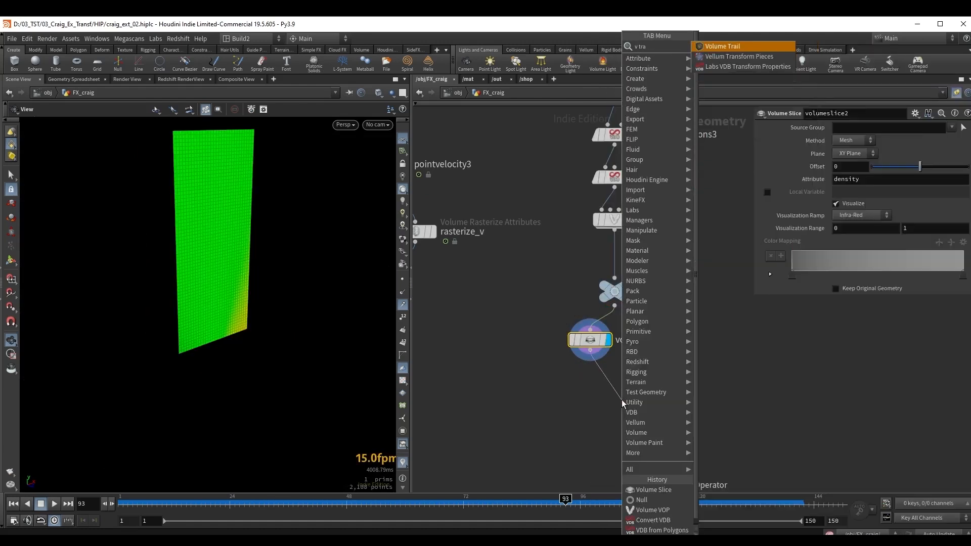
key(Return)
key(Return)
drag(622, 399, 634, 406)
middle_drag(677, 328, 627, 318)
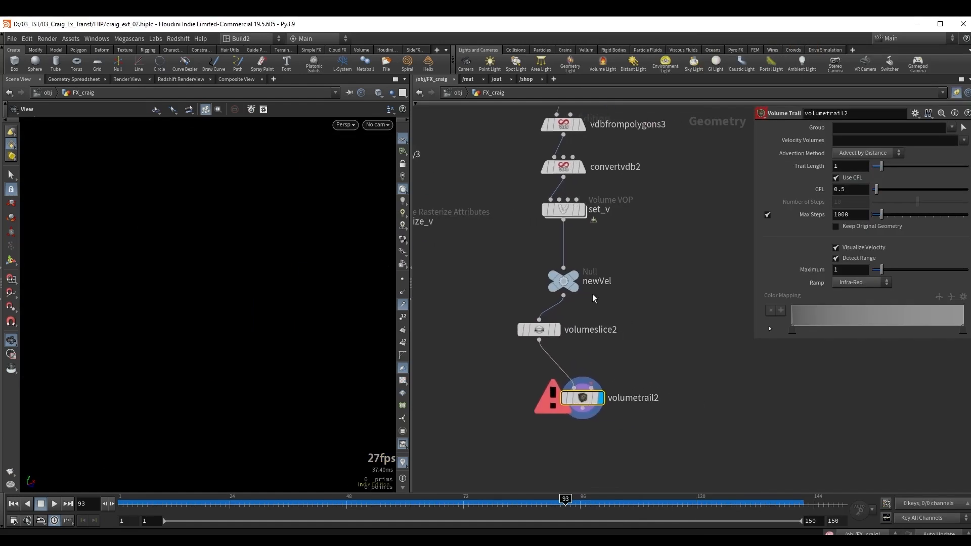
Move volumeslice2 aside and wire the newVel null into the Volume Trail's second input.
drag(541, 329, 514, 332)
middle_drag(626, 327, 658, 331)
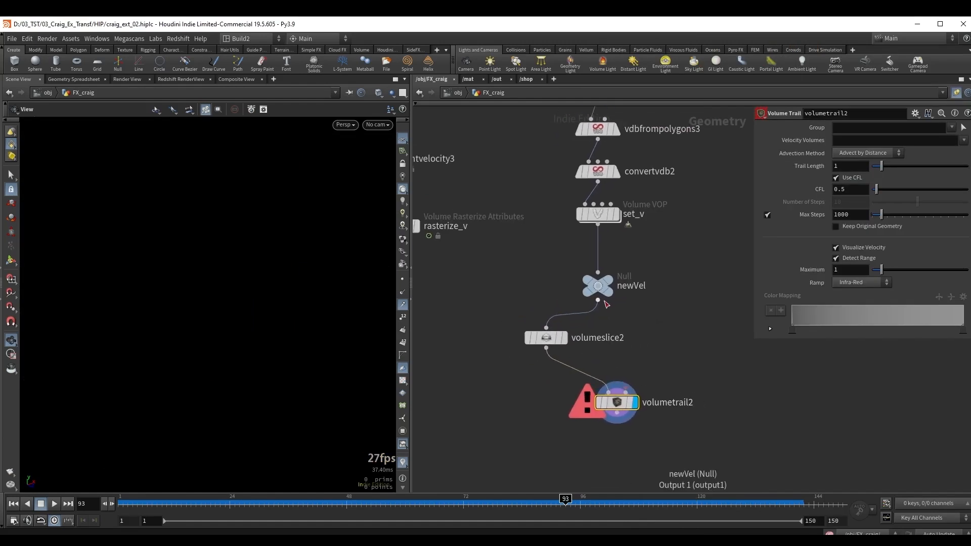
drag(597, 300, 631, 385)
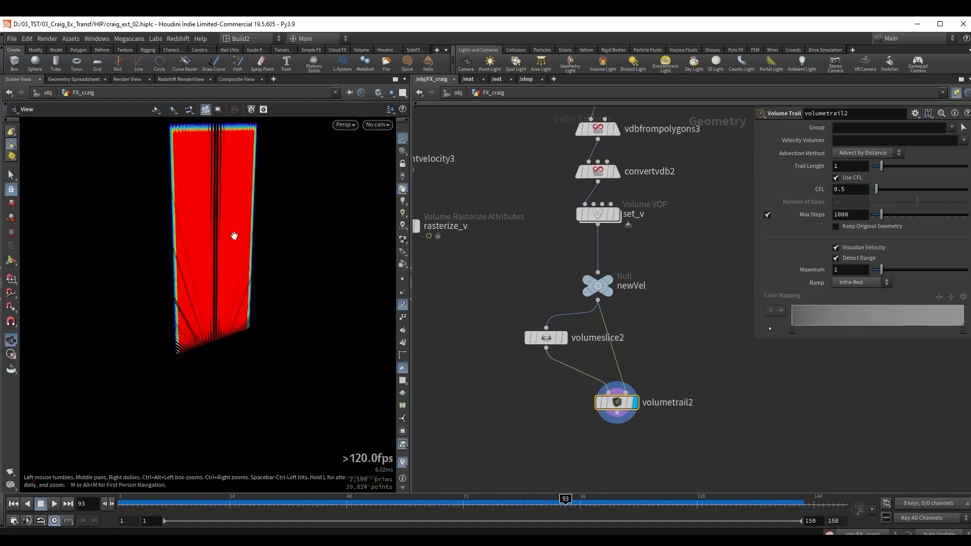
drag(232, 234, 157, 220)
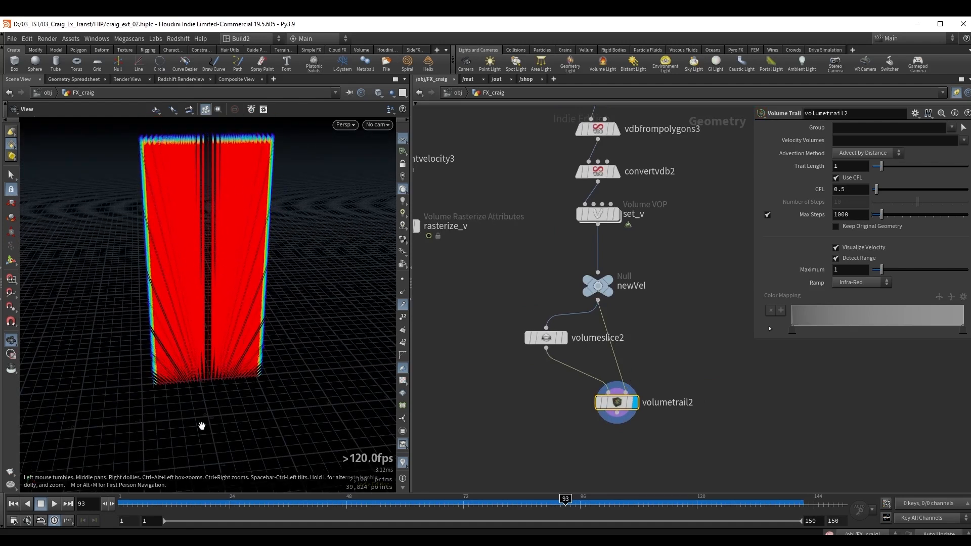
Insert a Volume Velocity node between set_v and the newVel null.
middle_drag(636, 283, 647, 359)
shift+drag(615, 293, 611, 255)
mouse_move(210, 273)
mouse_down()
mouse_move(226, 263)
mouse_move(225, 272)
mouse_up()
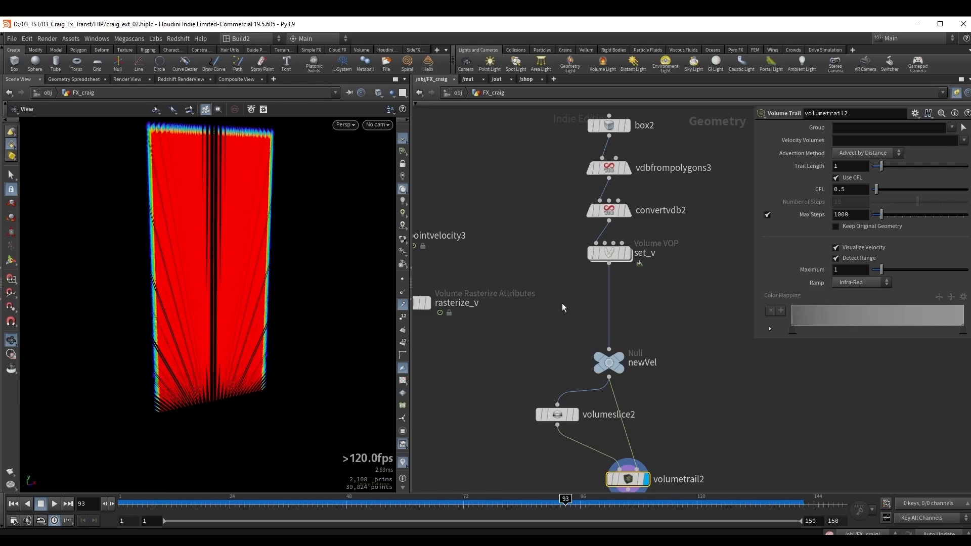
drag(642, 308, 643, 307)
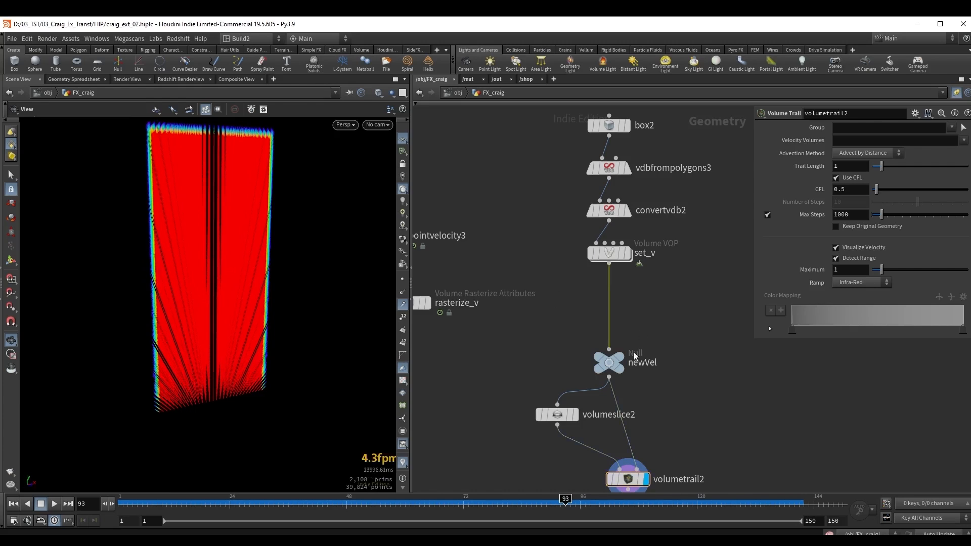
key(Tab)
text(v ve)
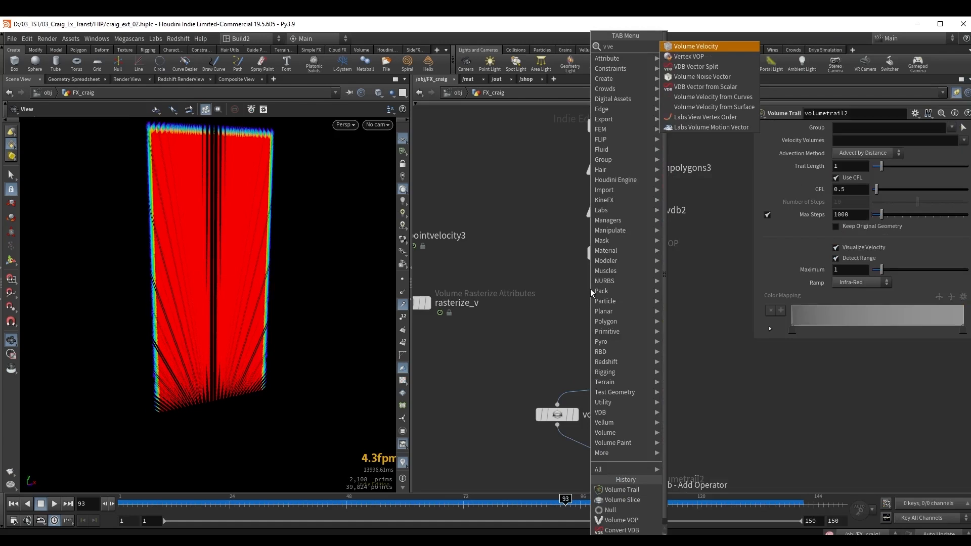
key(Return)
click(590, 289)
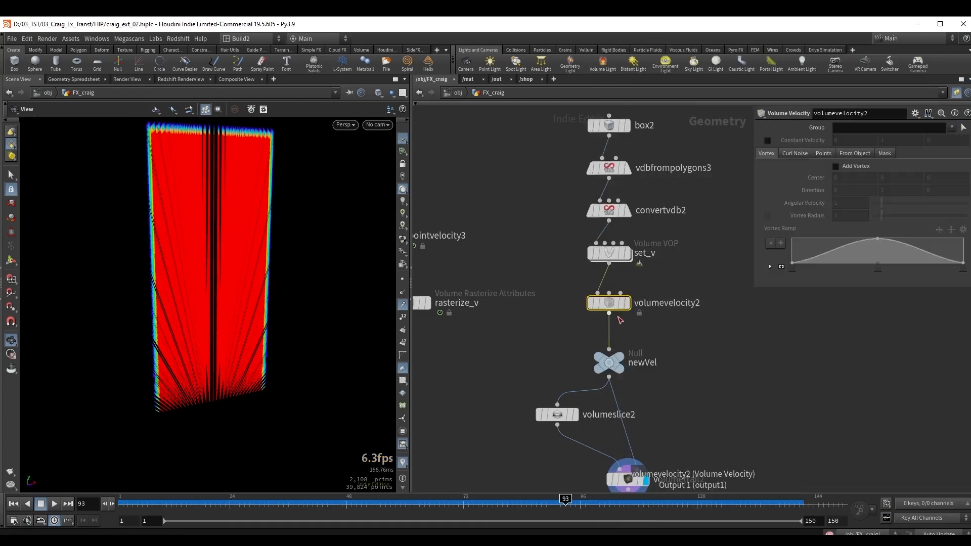
Enable curl noise on the Volume Velocity node with Scale 0.286 and Swirl Size 0.32.
click(795, 154)
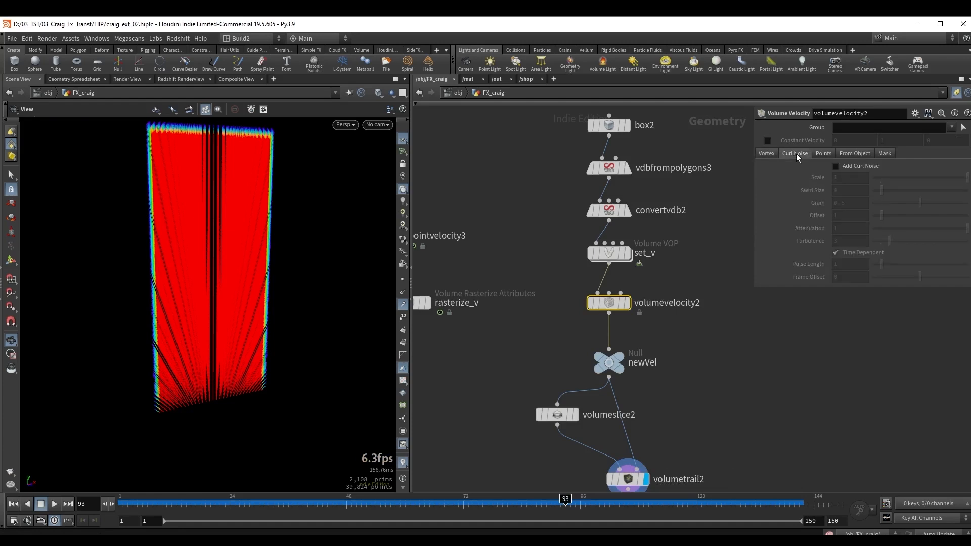
click(849, 167)
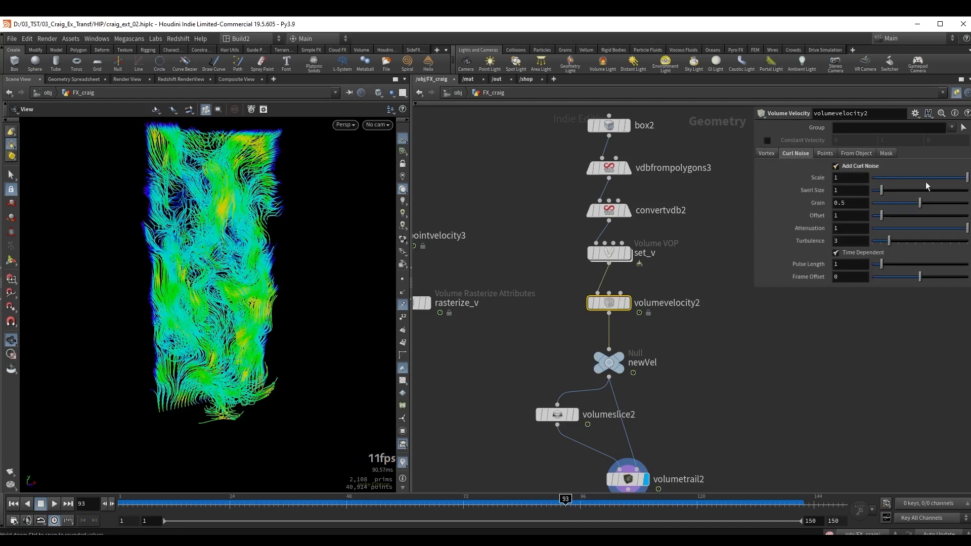
drag(927, 179, 876, 193)
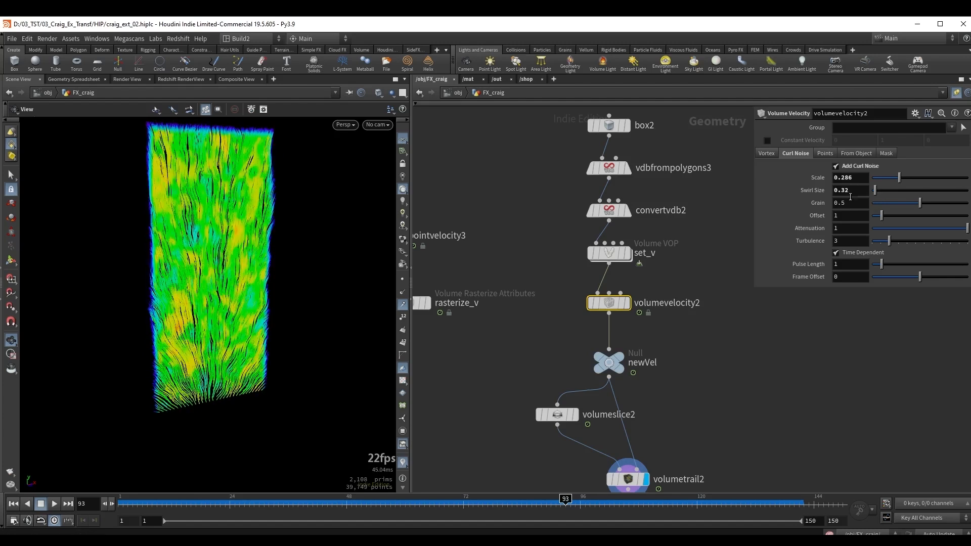
Play the timeline to examine how the curl noise animates the velocity trails, and stop playback.
click(375, 507)
click(54, 504)
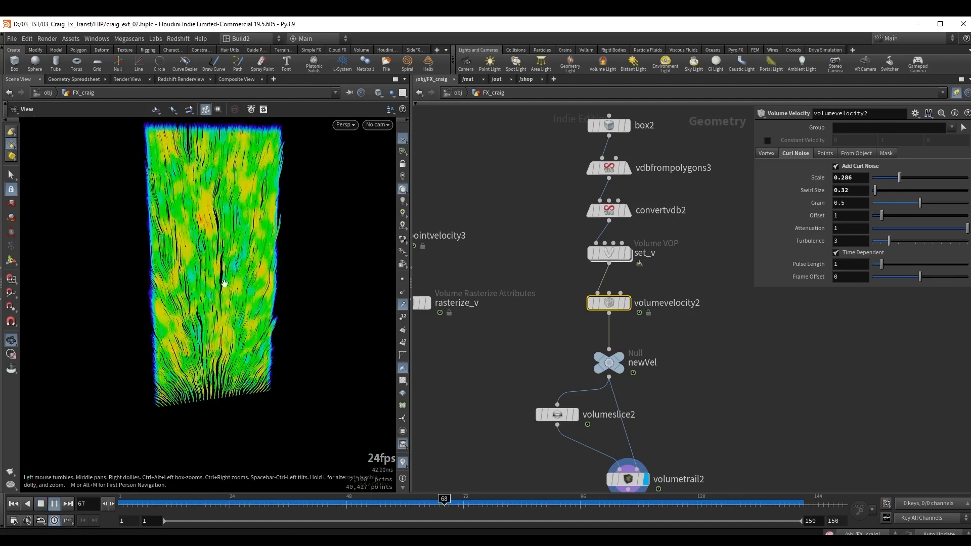
key(Up)
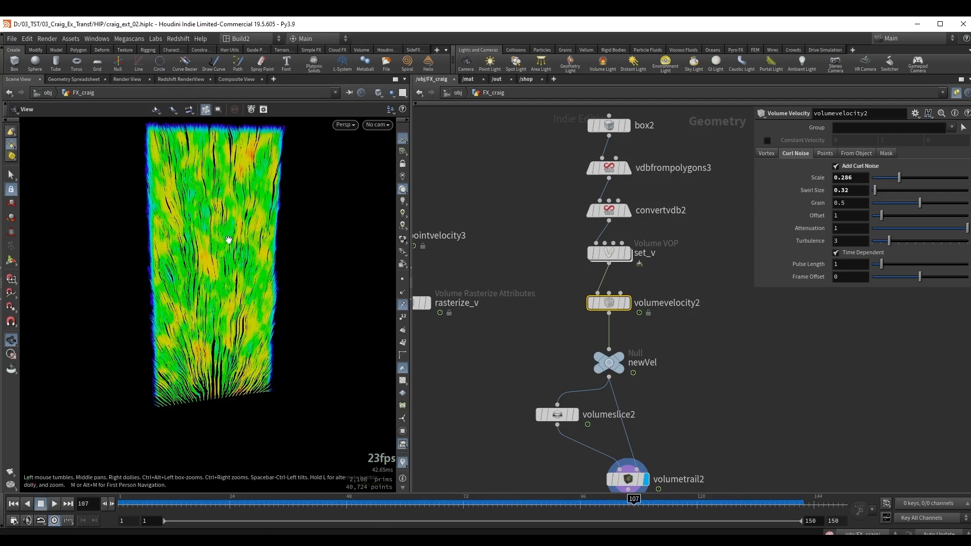
mouse_move(190, 312)
mouse_down()
mouse_move(203, 314)
mouse_move(189, 308)
mouse_up()
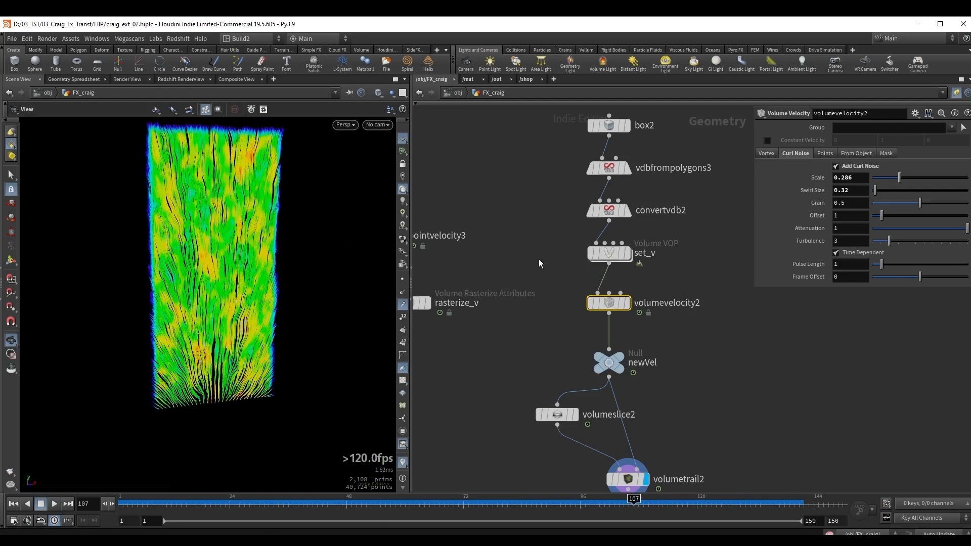
Open the set_v Volume VOP network and examine the direction of the velocity trails.
middle_drag(538, 259, 530, 289)
mouse_move(592, 299)
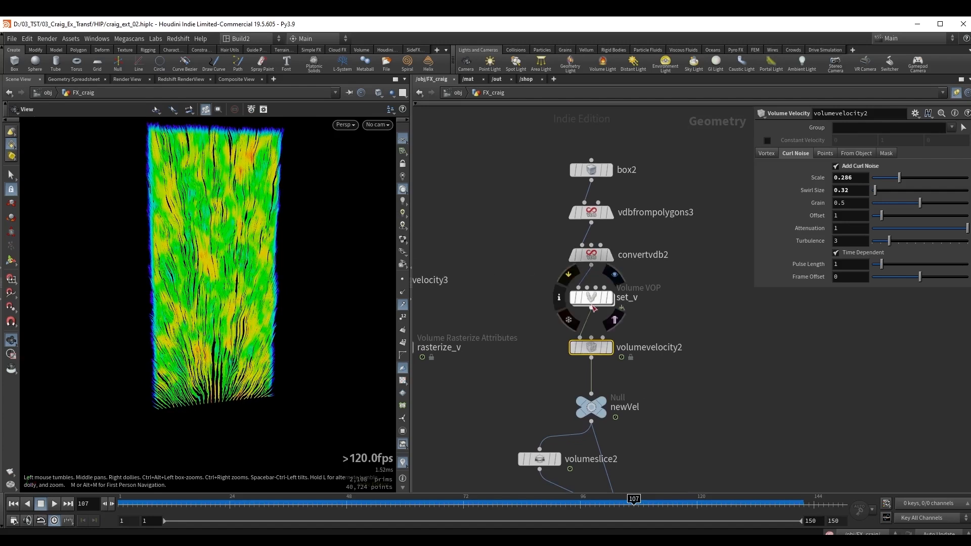
double_click(592, 300)
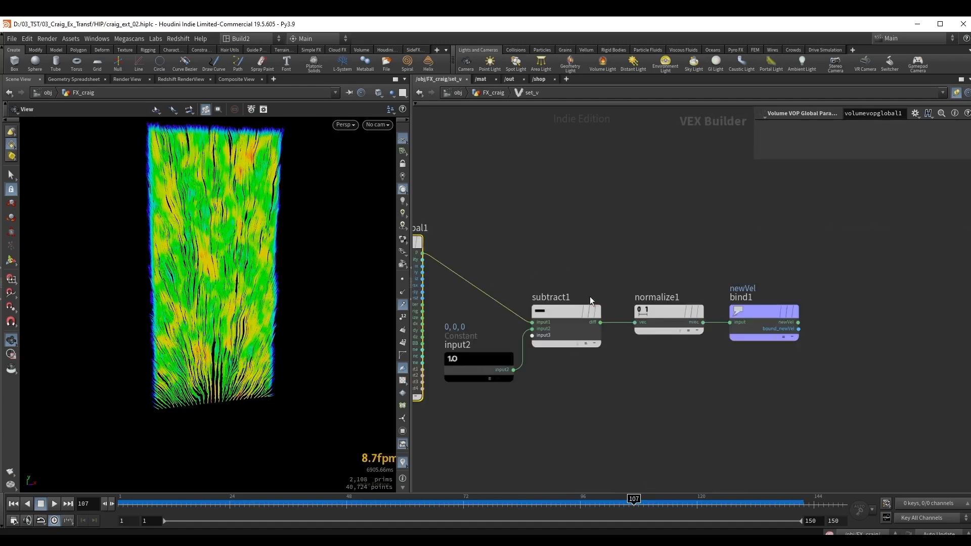
middle_drag(217, 260, 229, 270)
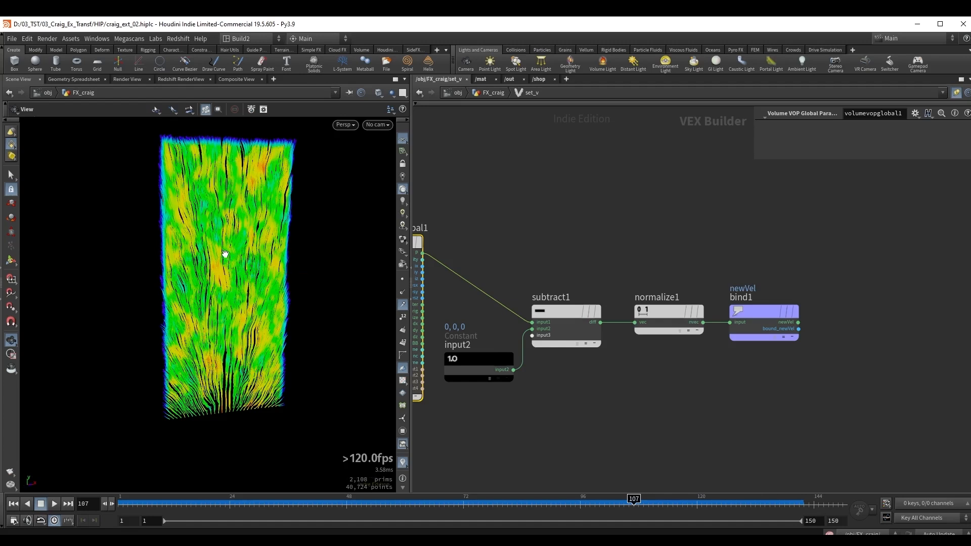
drag(236, 267, 240, 277)
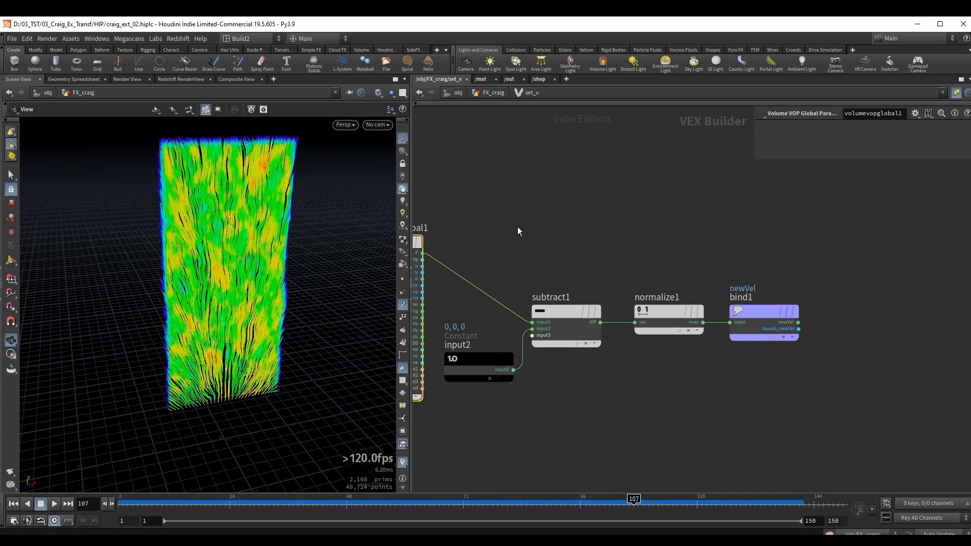
Move normalize1 and the newVel bind away from subtract1 and insert a Multiply node between subtract1 and normalize1.
drag(627, 239, 804, 359)
drag(666, 294, 760, 282)
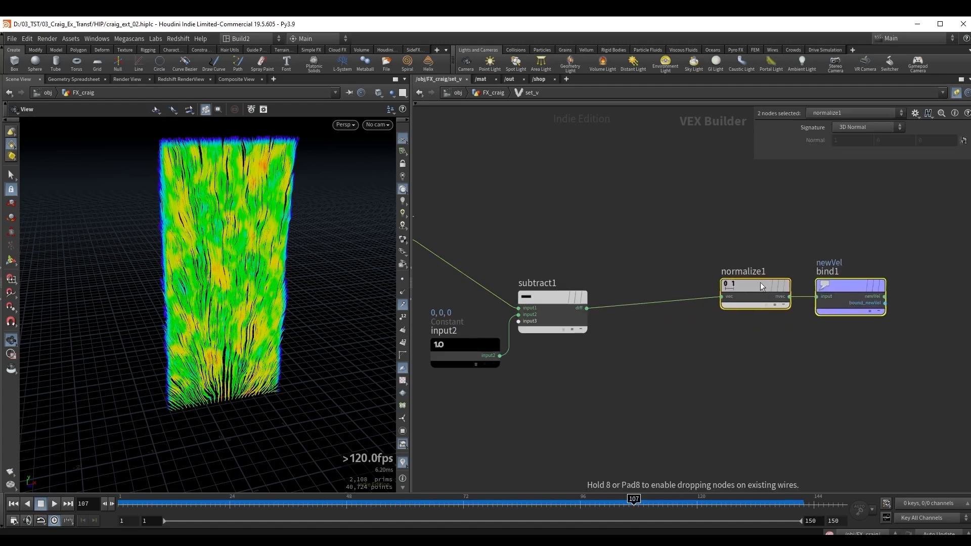
click(760, 282)
key(Tab)
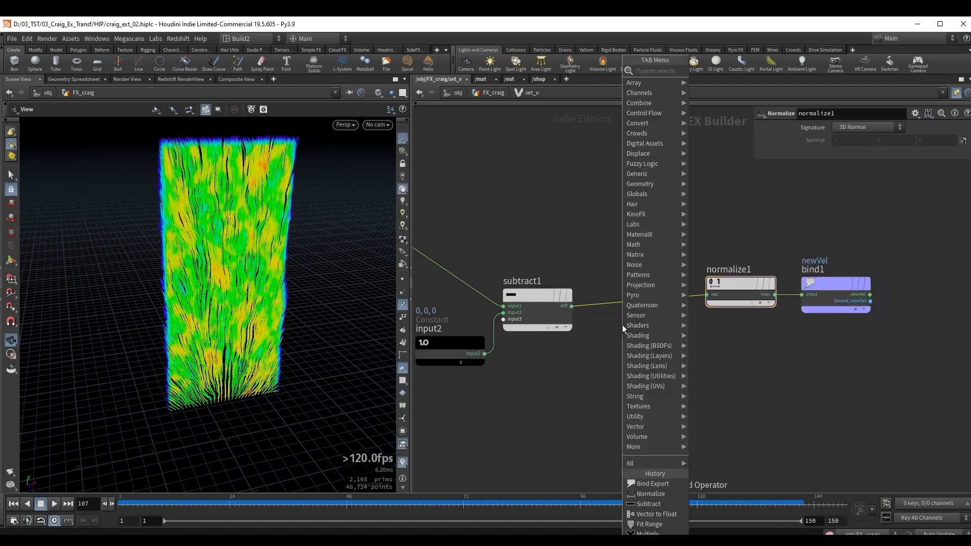
text(multiply)
key(Return)
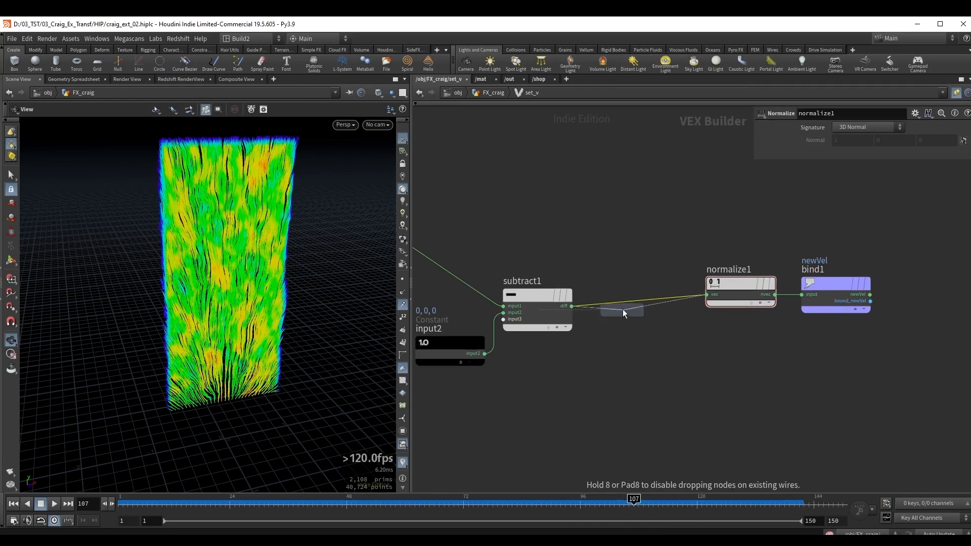
click(633, 313)
drag(635, 317, 649, 320)
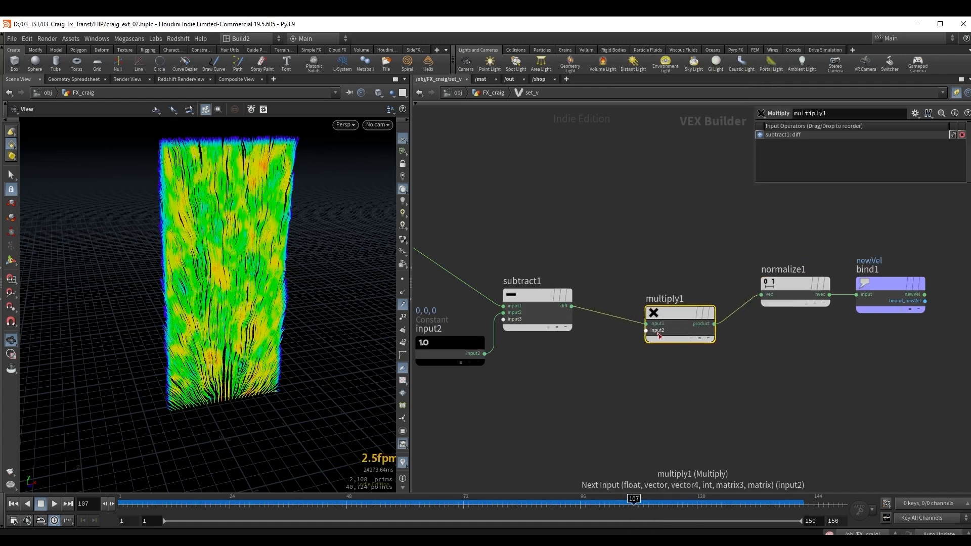
Add a Constant to the Multiply's second input, set its type to 3 Floats (vector) and its value to 1, 0, 1.
right_click(659, 335)
click(672, 355)
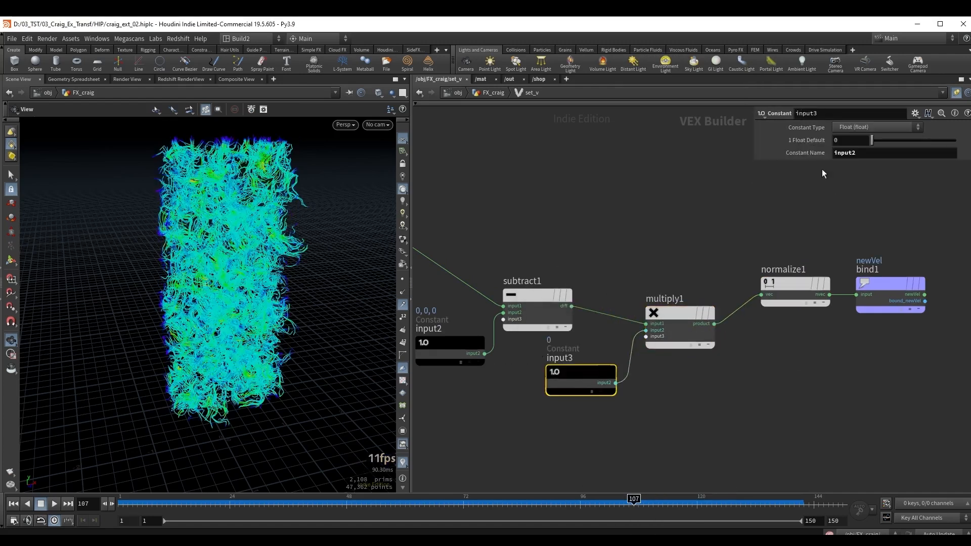
click(854, 127)
click(853, 195)
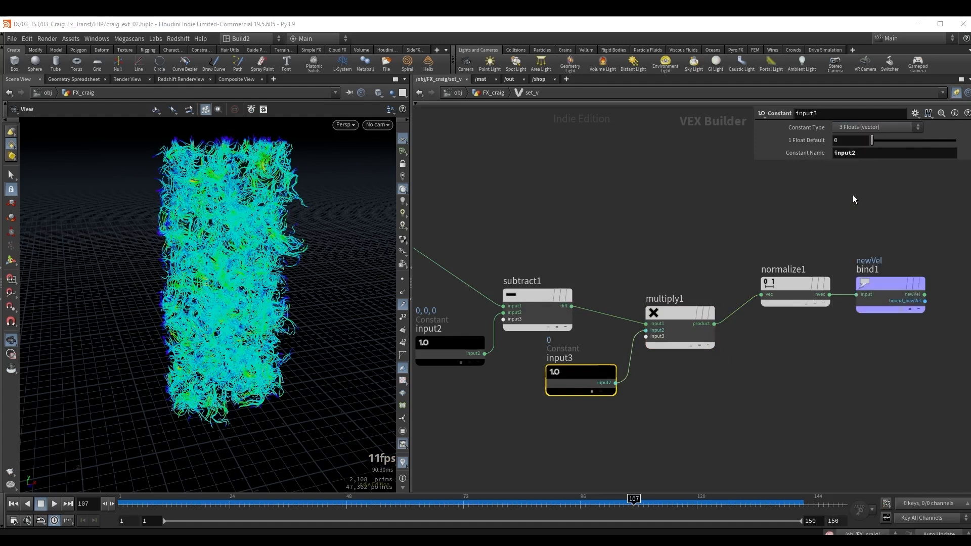
drag(849, 140, 804, 145)
text(1)
key(Tab)
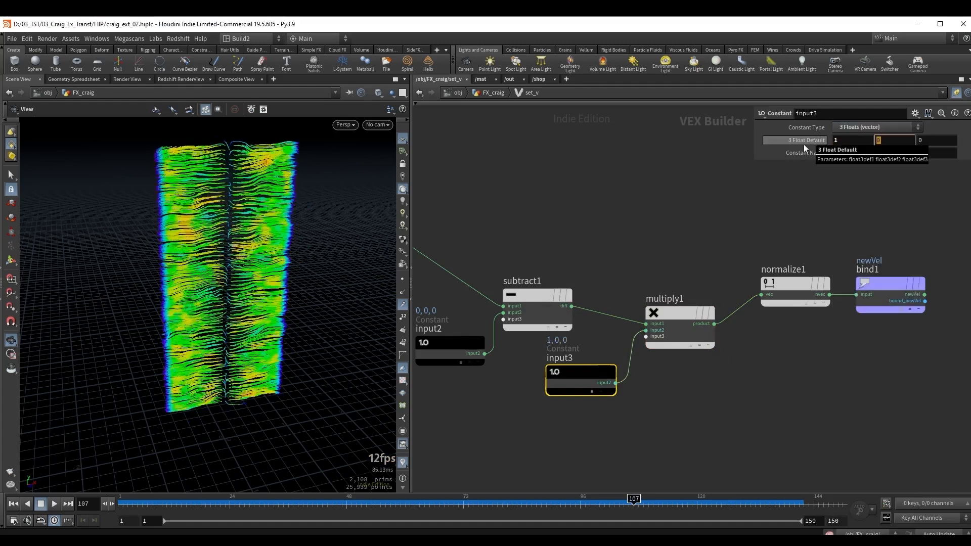
key(Tab)
text(1)
key(Return)
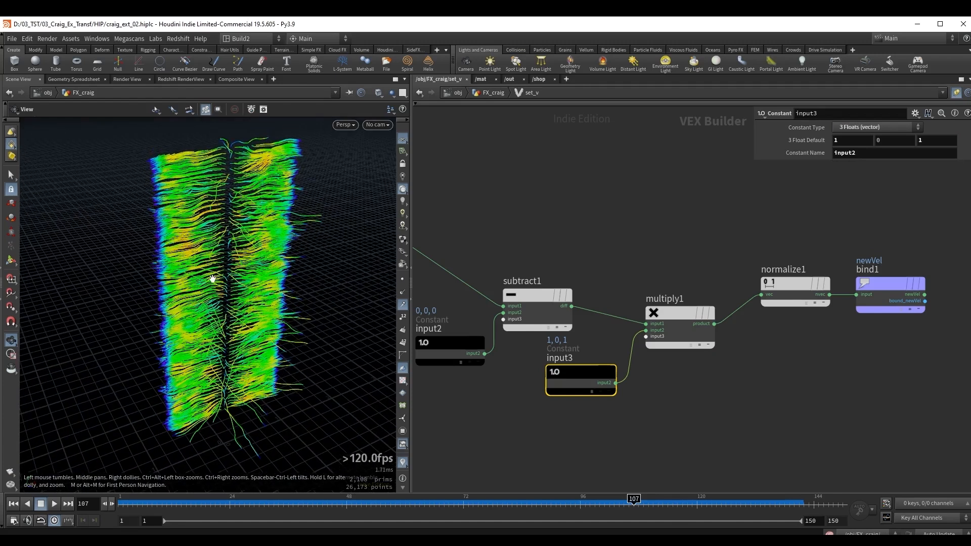
Space out the network by moving normalize1 and bind1 further from multiply1 and the Constant farther to its left.
middle_drag(696, 223, 581, 210)
drag(636, 207, 773, 293)
drag(686, 273, 713, 274)
middle_drag(664, 330, 806, 334)
drag(252, 296, 266, 284)
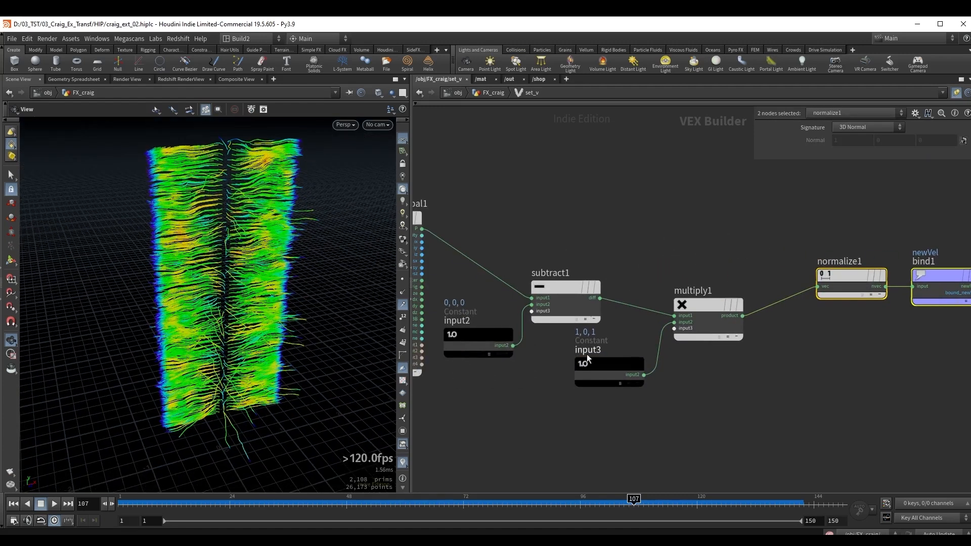
middle_drag(642, 366, 650, 345)
drag(651, 348, 626, 348)
Promote the Multiply's third input as a float parameter labelled Pull Strength.
scroll(705, 352, up, 2)
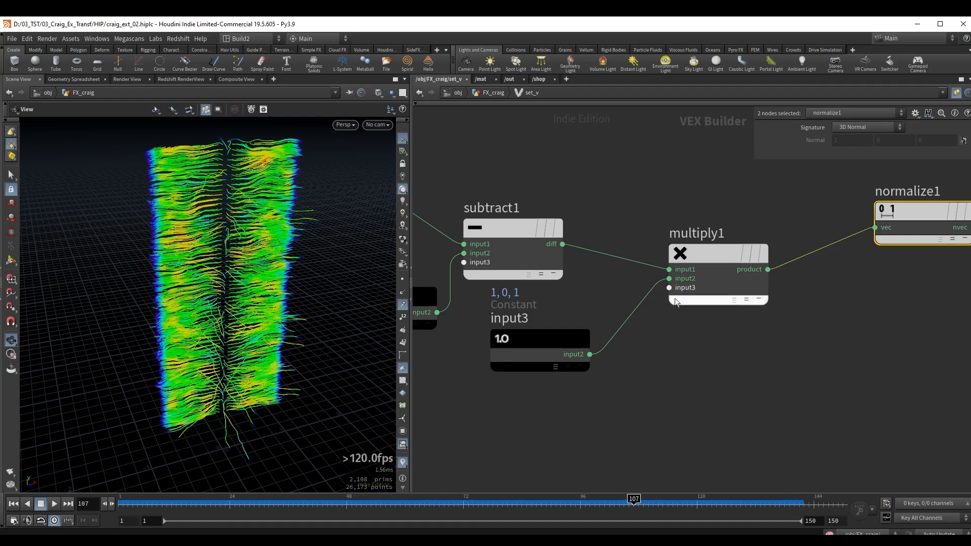
scroll(687, 292, up, 2)
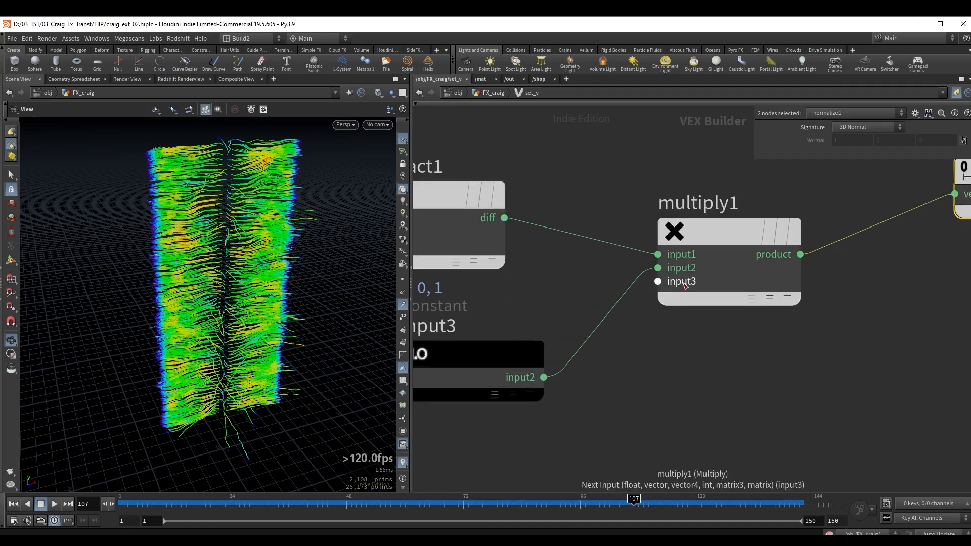
right_click(681, 283)
click(700, 289)
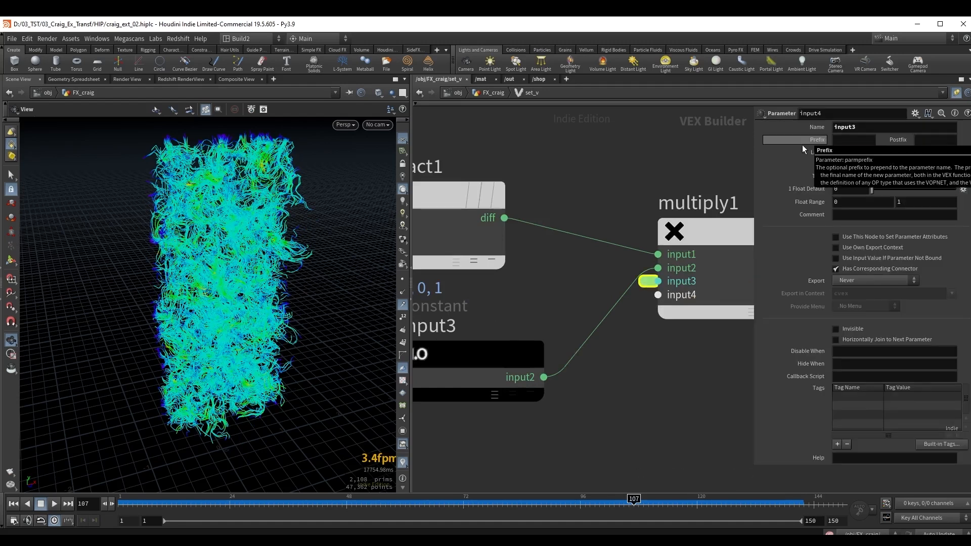
drag(883, 153, 812, 152)
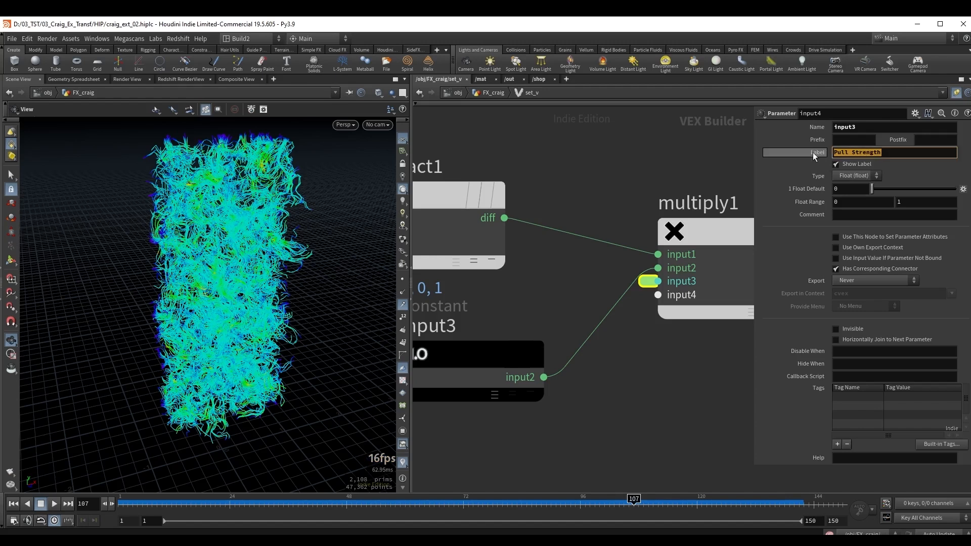
Return to the FX_craig geometry network and set Pull Strength on set_v to 0.238.
click(598, 165)
key(u)
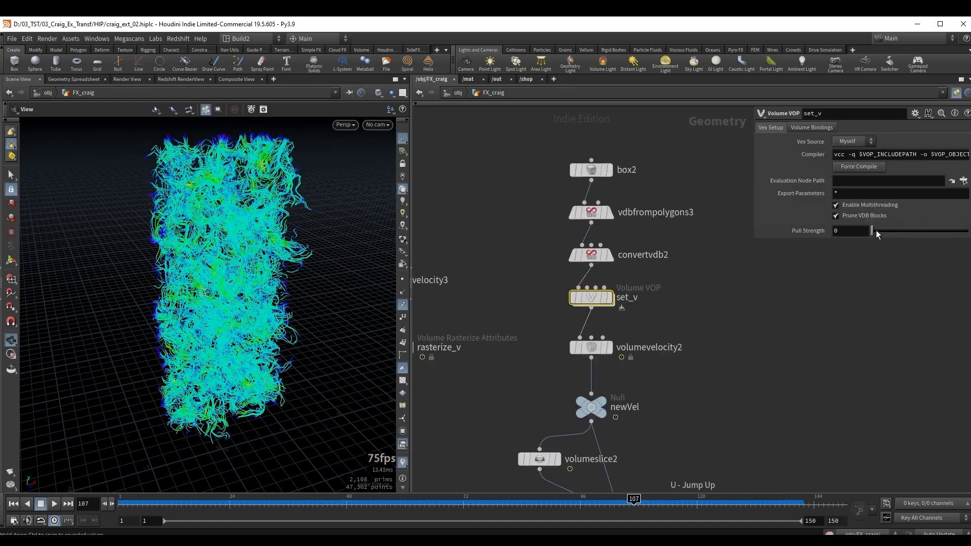
drag(876, 229, 894, 232)
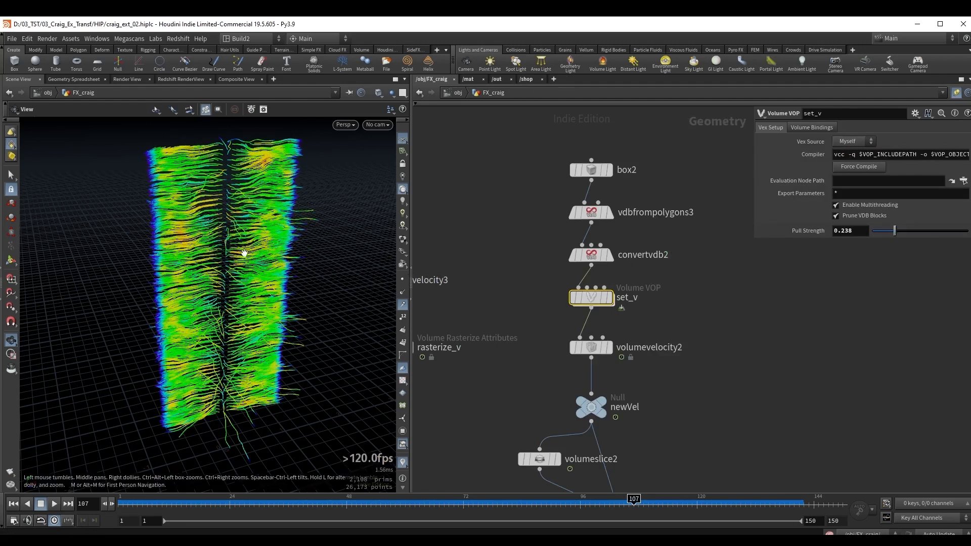
right_drag(244, 246, 211, 296)
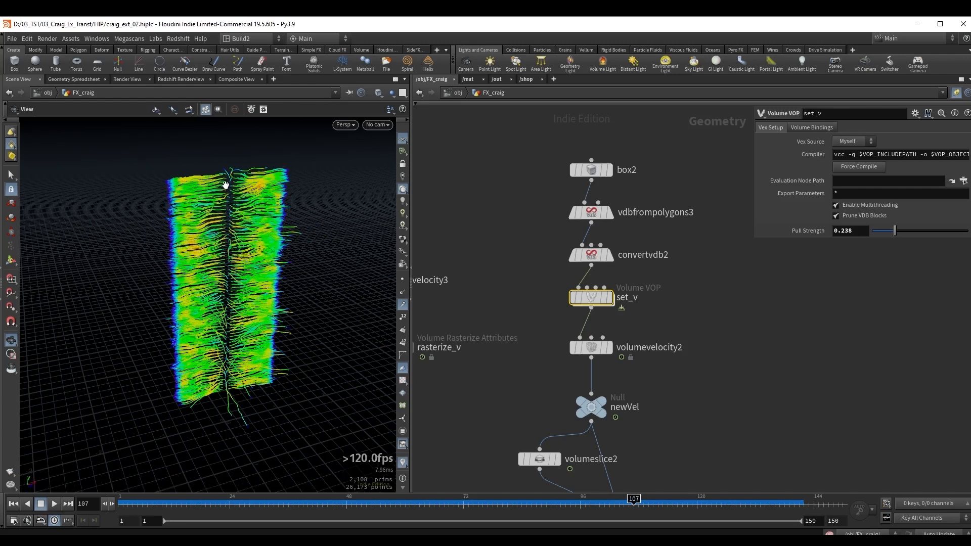
Inside set_v, add a Parameter node labelled UpVector and set its type to 3 Floats (vector).
double_click(591, 297)
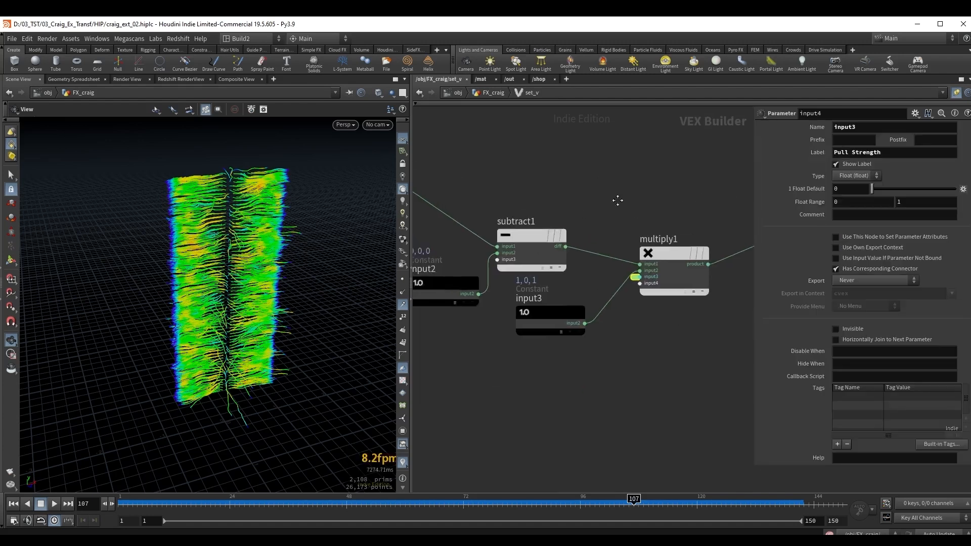
middle_drag(618, 200, 620, 233)
key(Tab)
text(para)
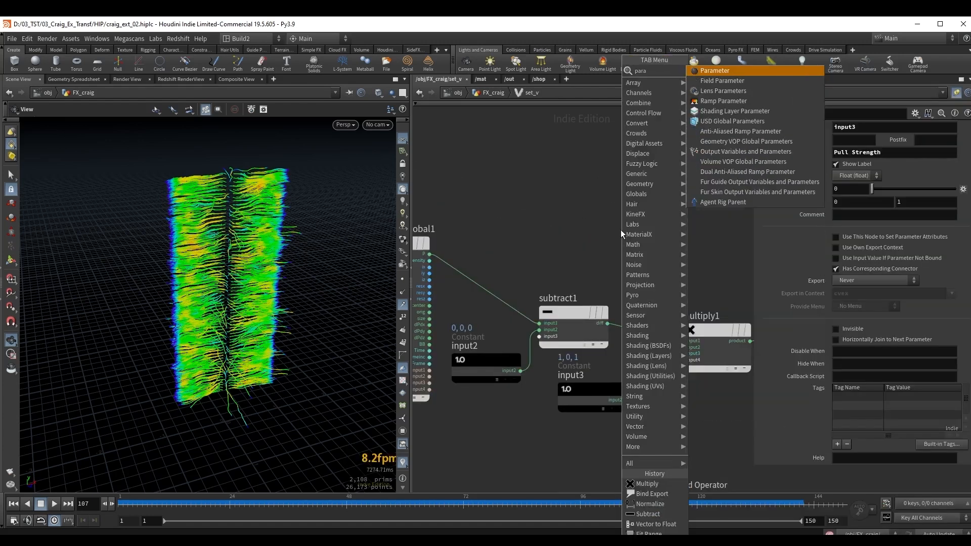
key(Return)
click(612, 230)
click(852, 153)
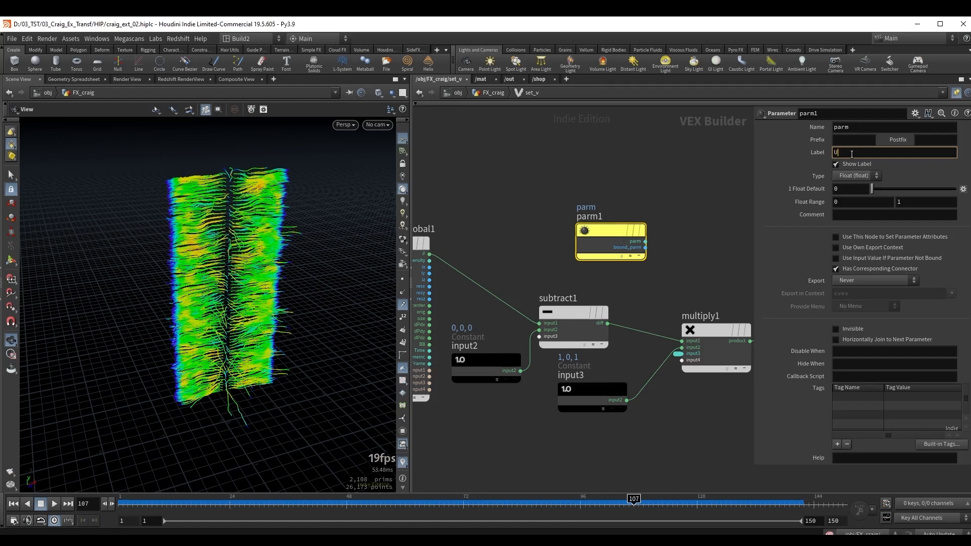
text(UpVector)
key(Return)
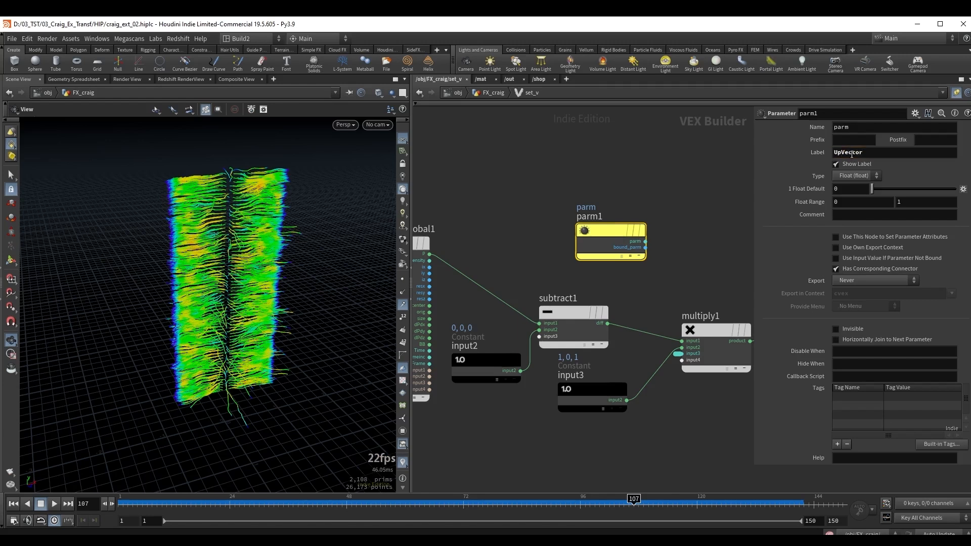
click(854, 176)
click(860, 247)
Move the UpVector parameter node to just above multiply1 and space bind1 further from normalize1.
middle_drag(620, 242, 500, 249)
drag(499, 250, 593, 250)
middle_drag(704, 245, 589, 226)
drag(624, 288, 574, 310)
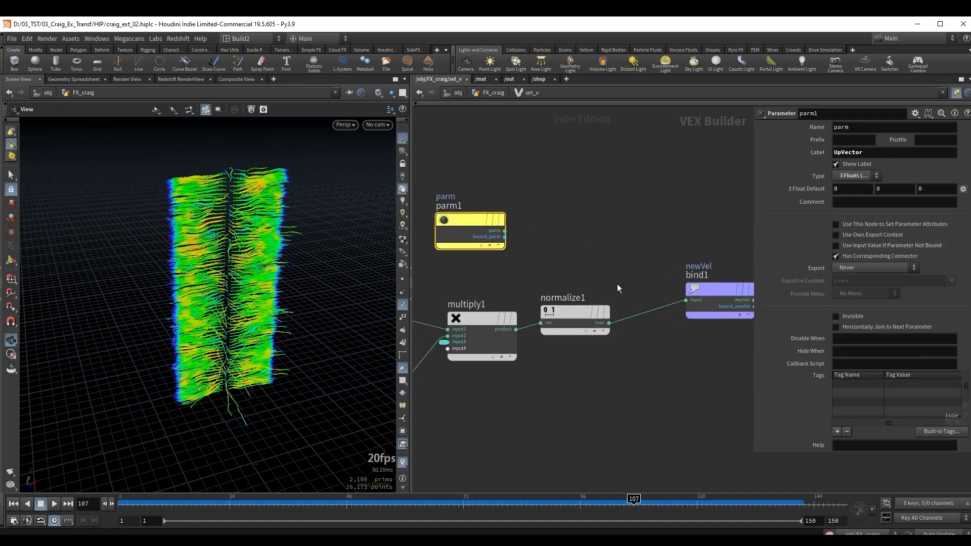
middle_drag(657, 235, 596, 254)
drag(648, 304, 674, 290)
middle_drag(566, 262, 596, 246)
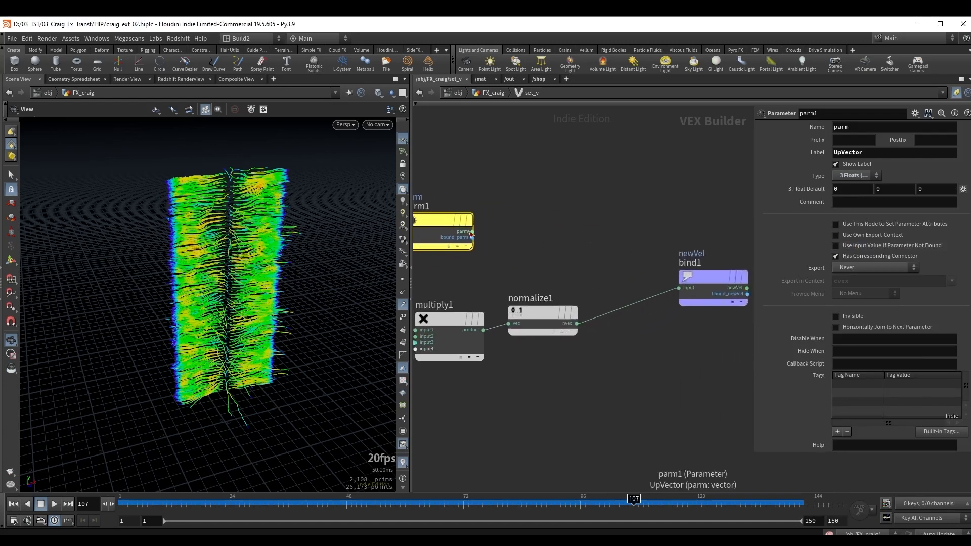
Sum the UpVector parameter and the normalize1 output with an Add node placed before bind1, feeding its sum into bind1.
drag(473, 231, 596, 249)
key(Tab)
text(add)
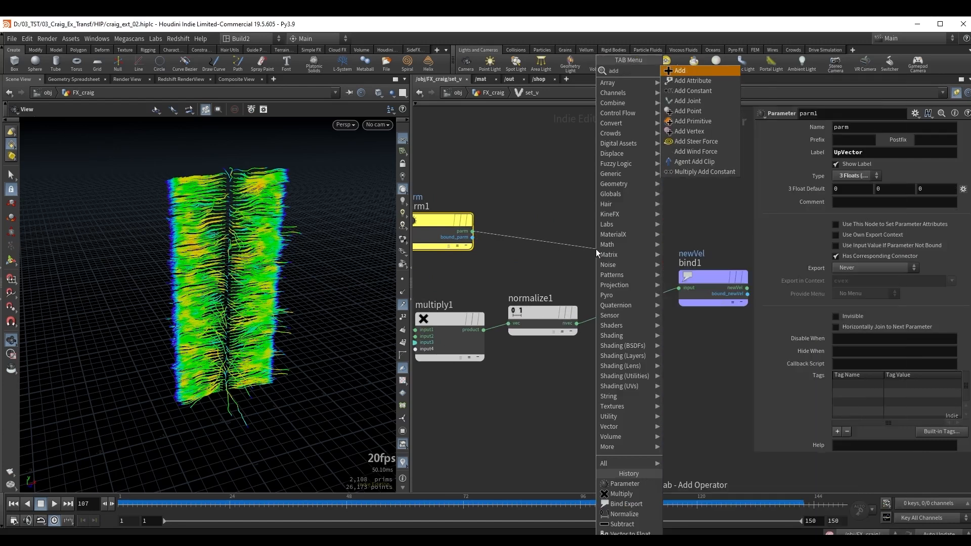
key(Return)
drag(570, 283, 567, 270)
drag(591, 257, 677, 287)
drag(700, 276, 703, 261)
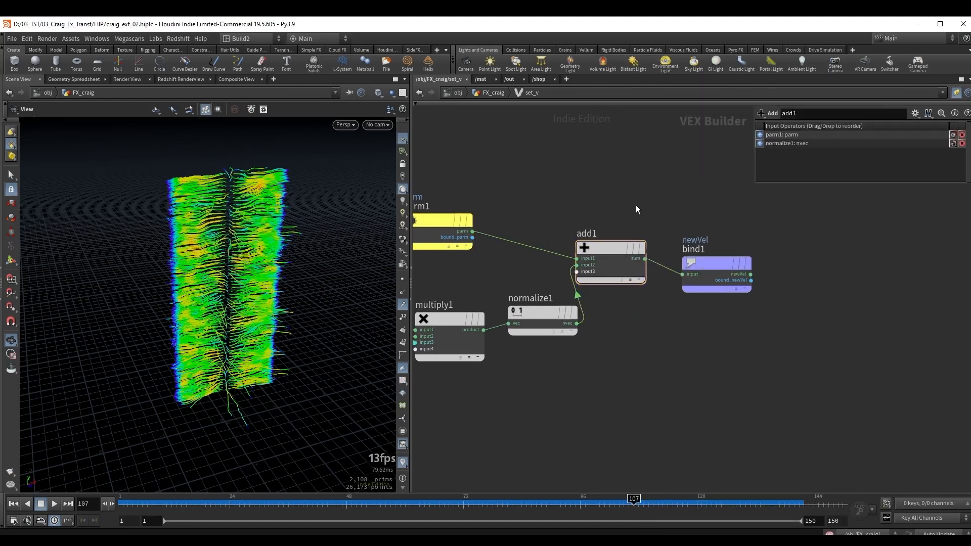
Return to the FX_craig network and set set_v's UpVector Y value to 0.5 and Pull Strength to 0.36.
key(u)
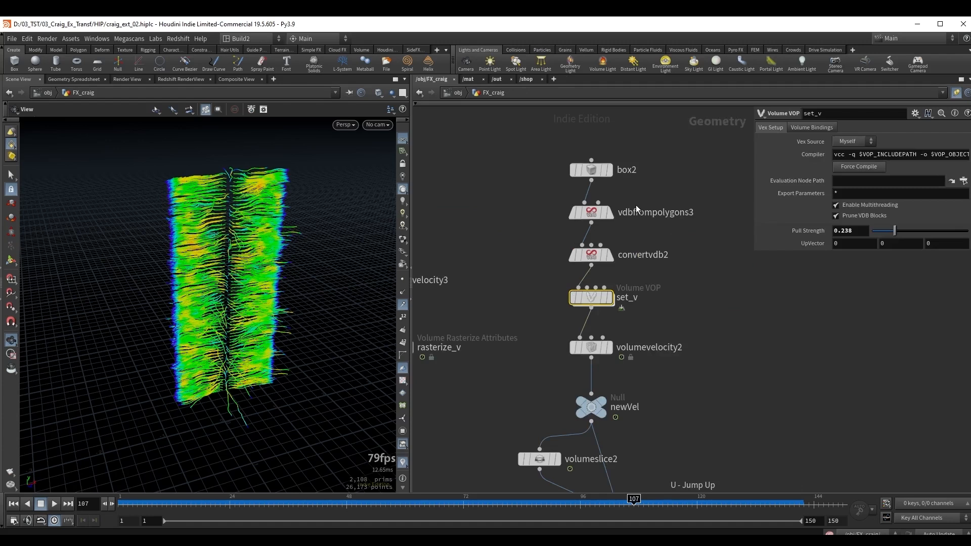
click(891, 245)
text(.4)
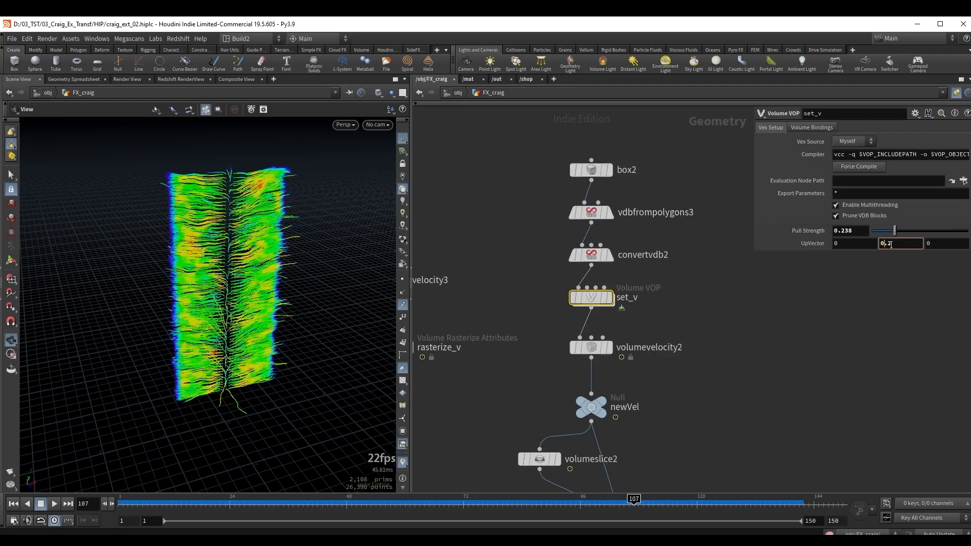
key(BackSpace)
text(6)
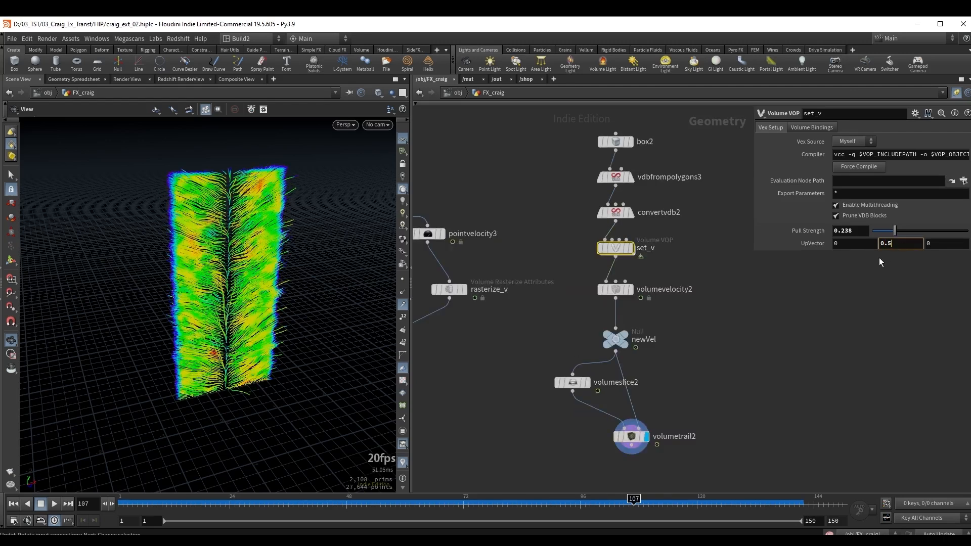
click(879, 257)
key(ctrl+z)
scroll(683, 260, up, 1)
middle_drag(683, 261, 690, 274)
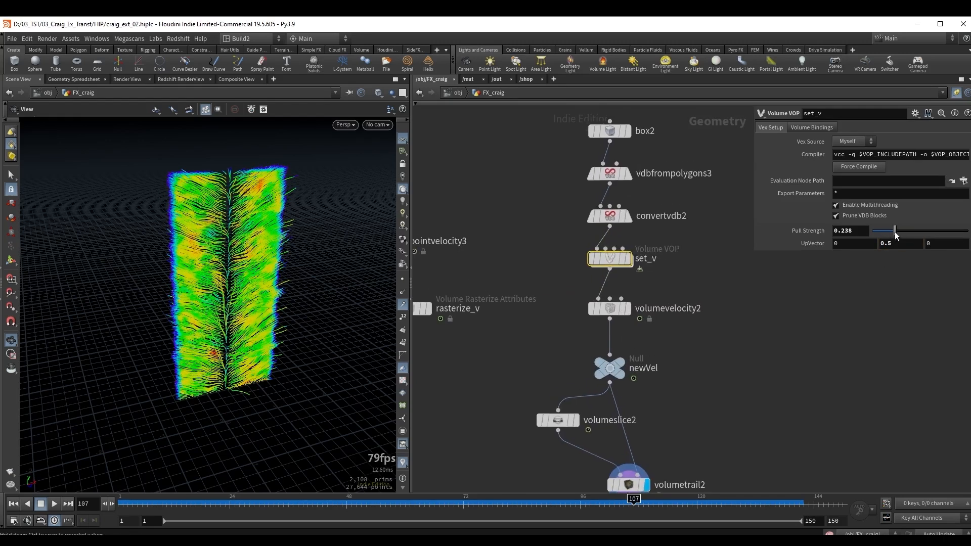
mouse_move(895, 233)
mouse_down()
mouse_move(877, 234)
mouse_move(906, 231)
mouse_up()
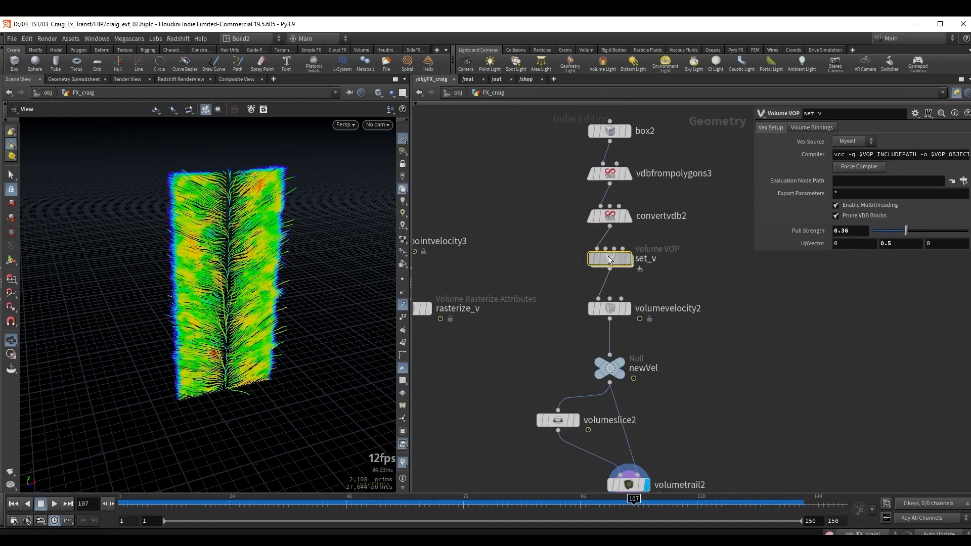
Inside set_v, delete the Pull Strength parameter promoted on multiply1's third input.
double_click(607, 256)
middle_drag(787, 336, 698, 342)
drag(827, 316, 702, 255)
drag(703, 255, 749, 249)
scroll(491, 334, up, 3)
click(567, 331)
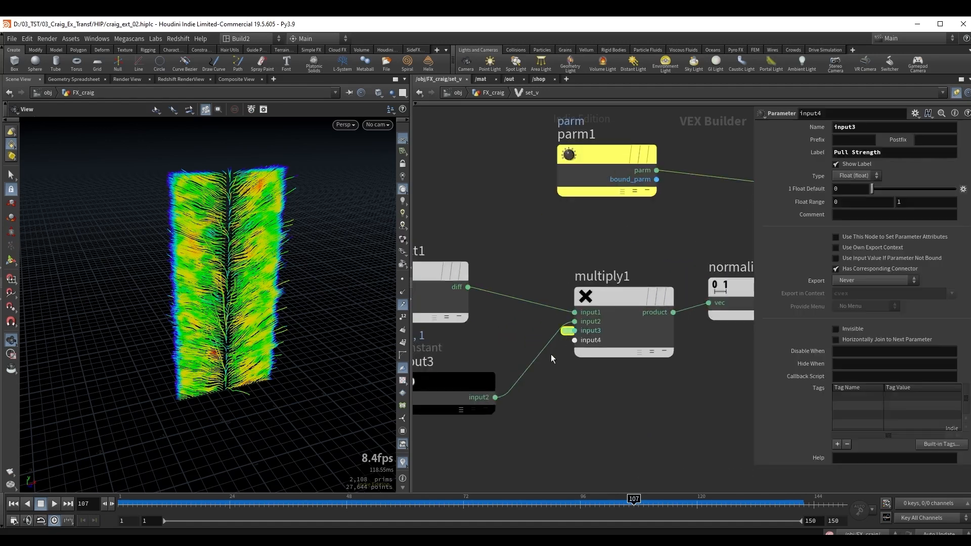
key(Delete)
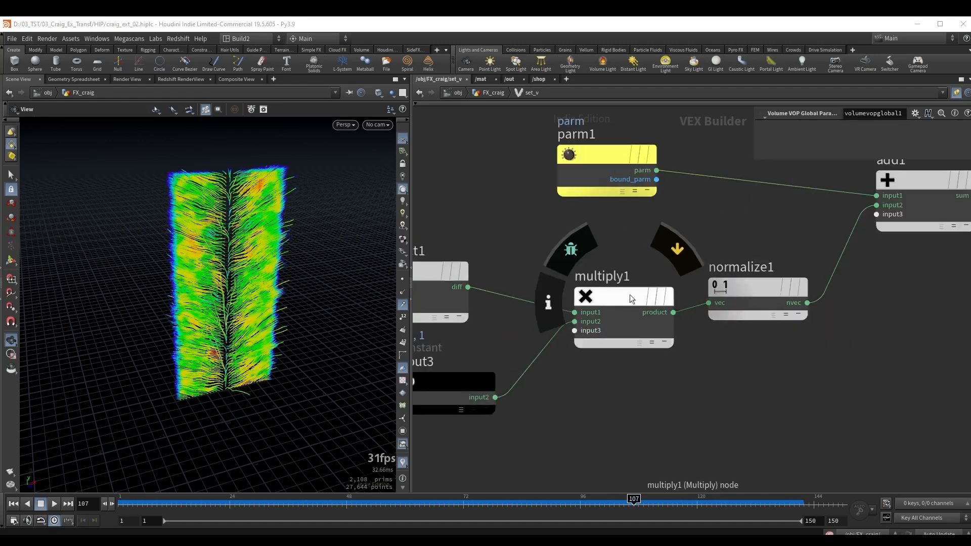
Make room after normalize1 and insert a new Multiply node on the wire between normalize1 and add1.
drag(630, 294, 592, 295)
middle_drag(736, 362, 678, 360)
drag(688, 281, 642, 290)
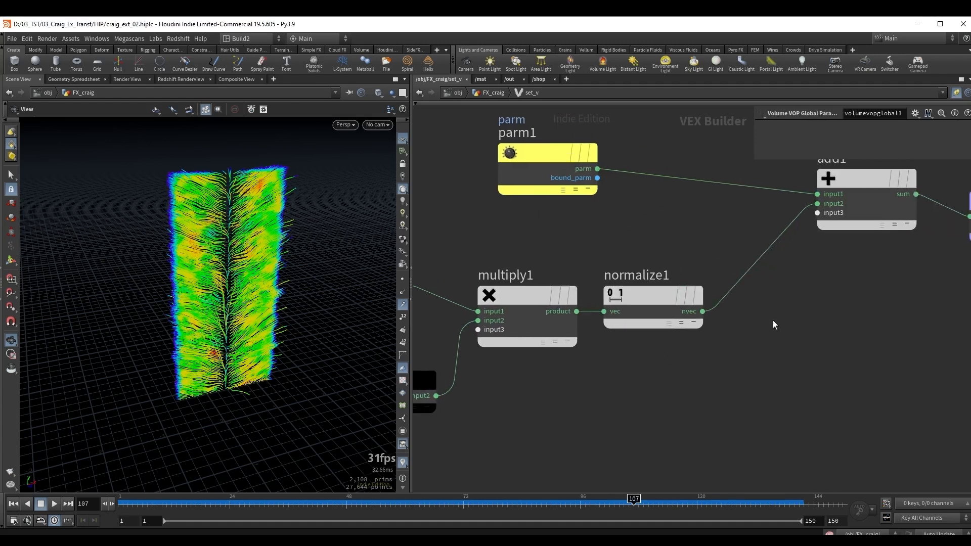
drag(742, 254, 761, 282)
key(Tab)
text(mul)
key(Return)
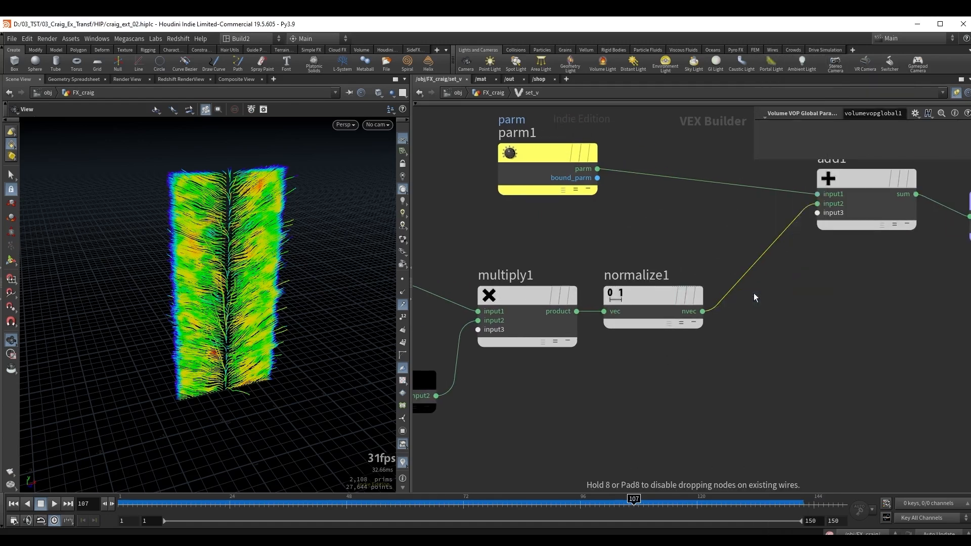
click(767, 313)
middle_drag(793, 353, 699, 353)
drag(732, 300, 680, 299)
Promote multiply2's second input as a float parameter labelled Pull Strength and set it to 0.228 on set_v.
right_click(643, 320)
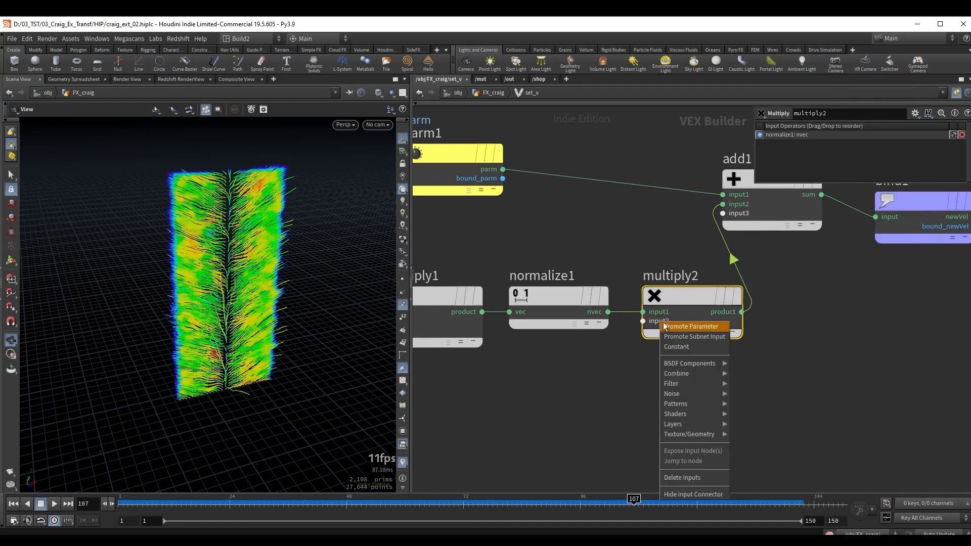
click(675, 327)
triple_click(870, 153)
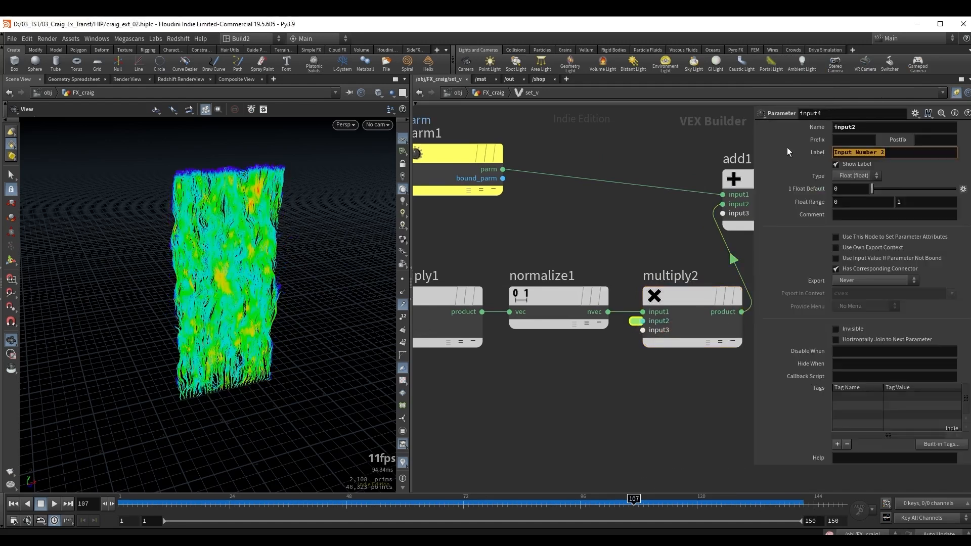
text(Pull Strength)
key(Return)
key(u)
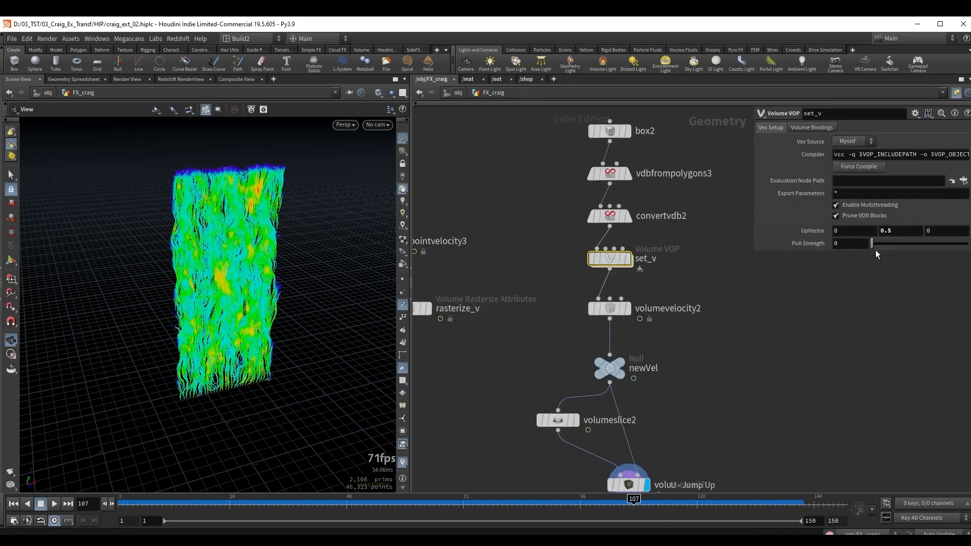
drag(875, 250, 894, 247)
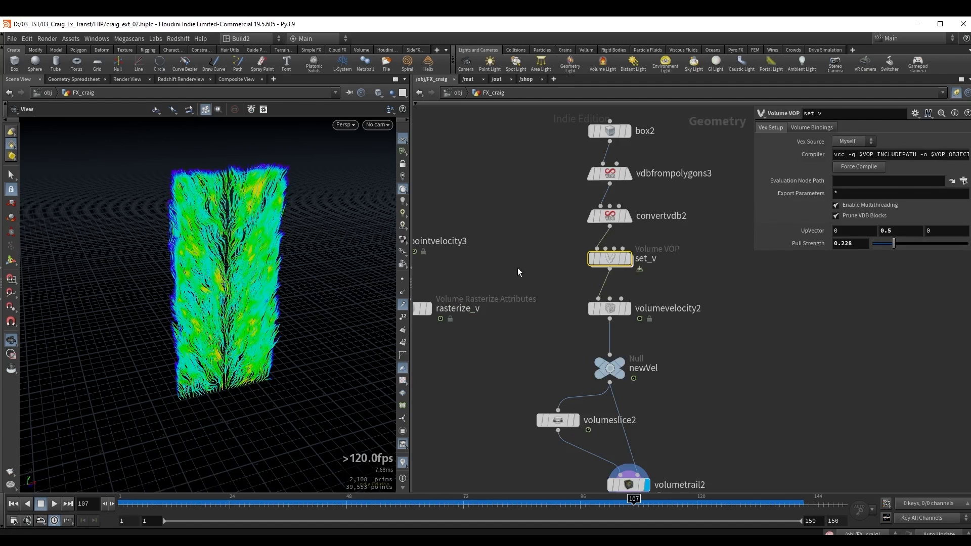
Swap the two inputs of subtract1 inside set_v and return to the FX_craig network, keeping Pull Strength at 0.228.
double_click(610, 259)
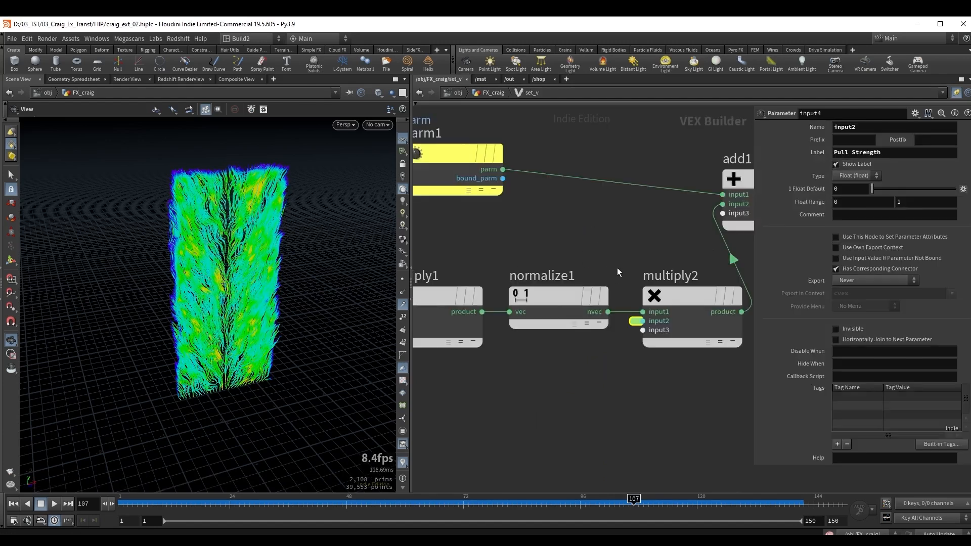
scroll(559, 266, up, 2)
drag(604, 280, 596, 247)
click(605, 245)
key(shift+r)
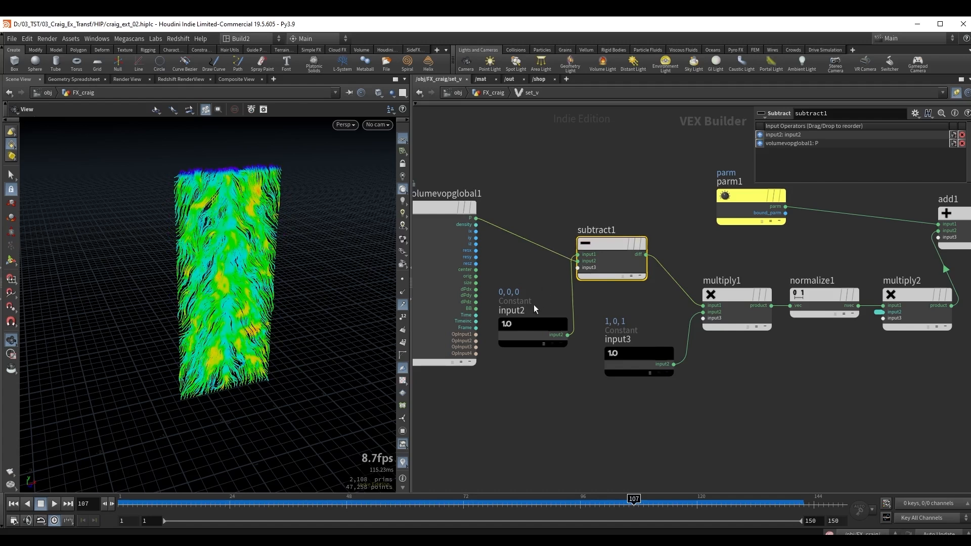
drag(534, 307, 534, 117)
key(u)
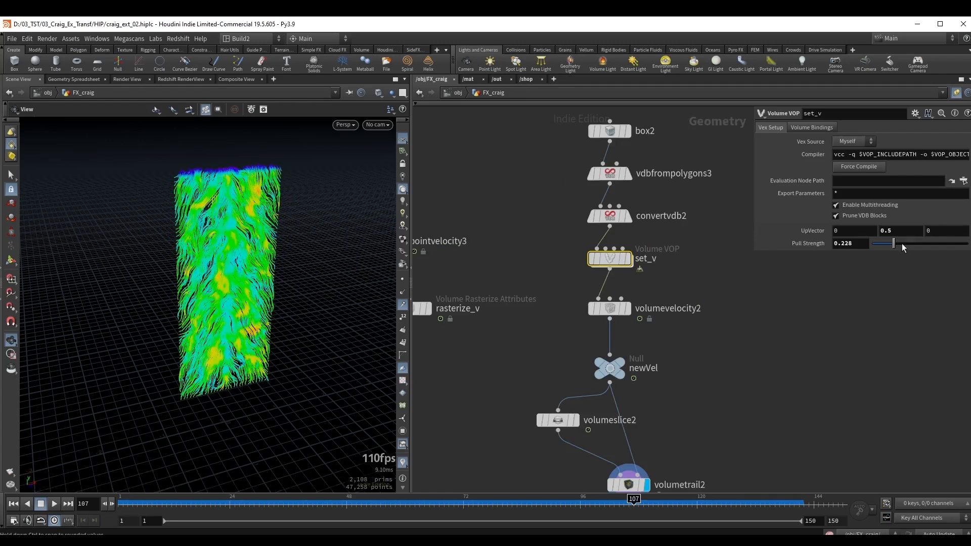
drag(903, 243, 894, 246)
Move merge1 and pyrosolver2 further below rasterize_v in the network.
middle_drag(528, 389, 650, 284)
scroll(648, 285, down, 1)
middle_drag(568, 302, 602, 328)
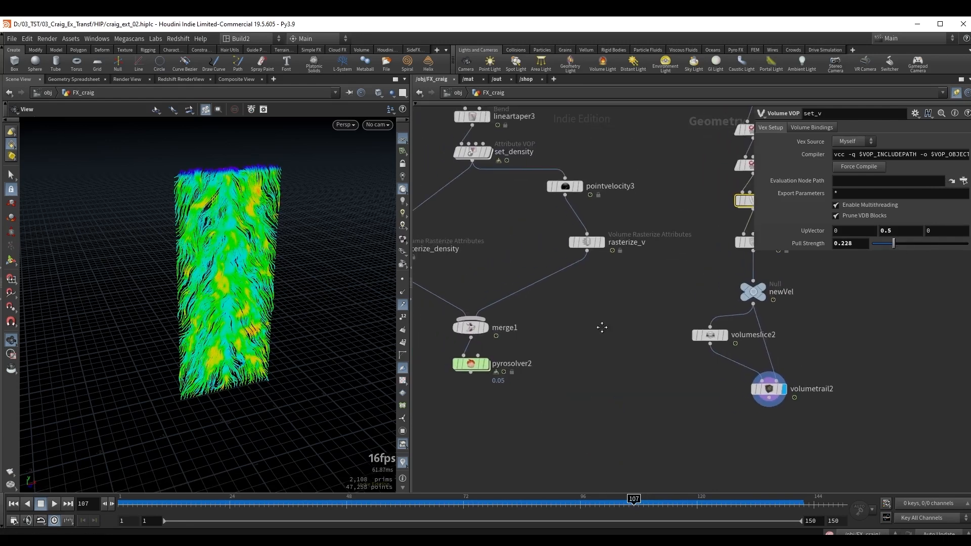
drag(565, 433, 512, 405)
click(577, 335)
middle_drag(576, 336, 550, 267)
drag(487, 372, 488, 387)
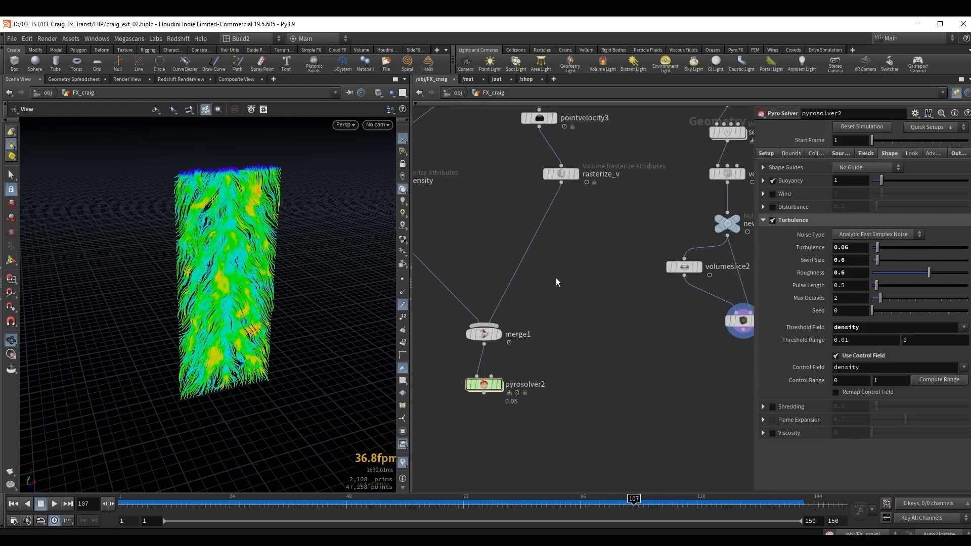
Connect the output of the newVel null to merge1 as an additional input.
middle_drag(556, 282, 517, 305)
click(688, 259)
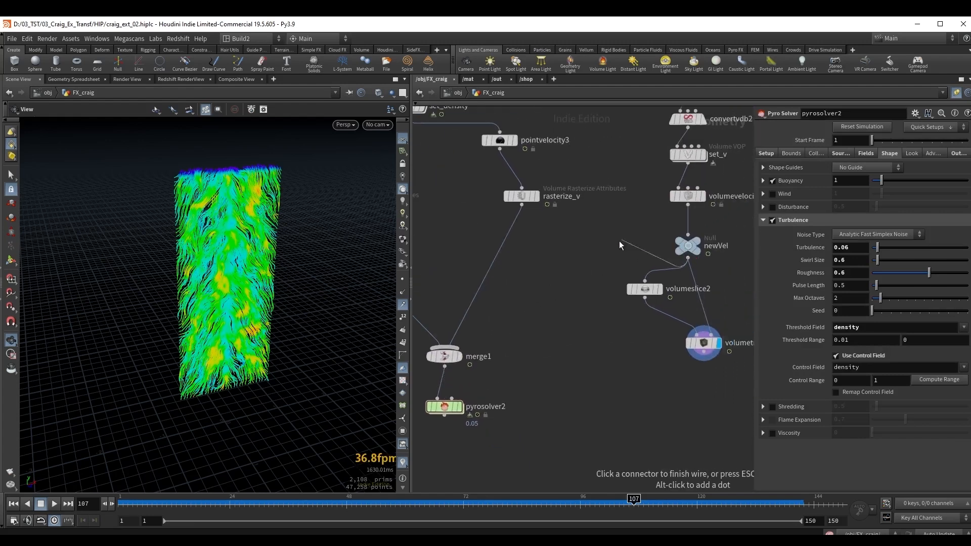
middle_drag(566, 265, 633, 251)
click(524, 329)
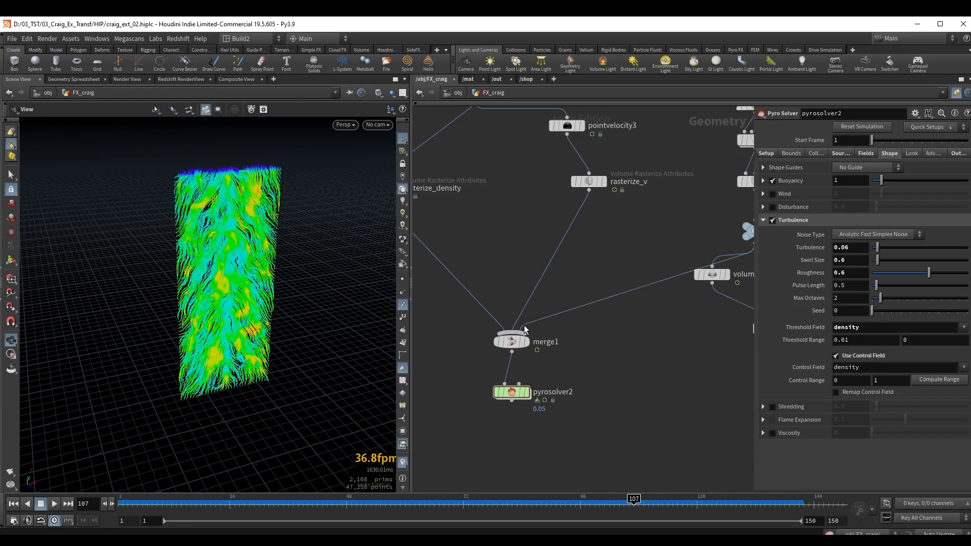
Go back to frame 1 and display the pyrosolver2 node in the viewport.
middle_drag(455, 384, 488, 377)
click(542, 378)
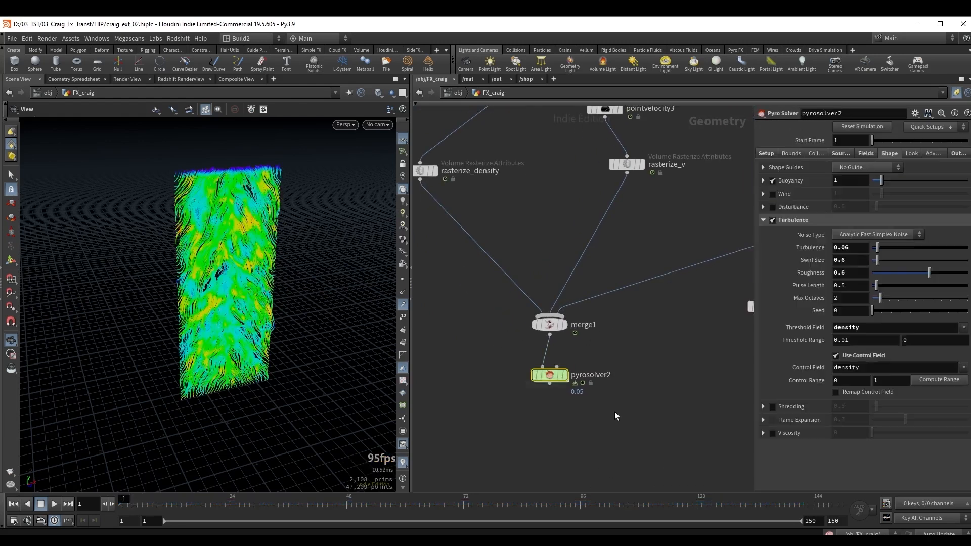
click(565, 375)
Add a third source to pyrosolver2 with operation Pull, type Vector and source volume newVel.
click(837, 155)
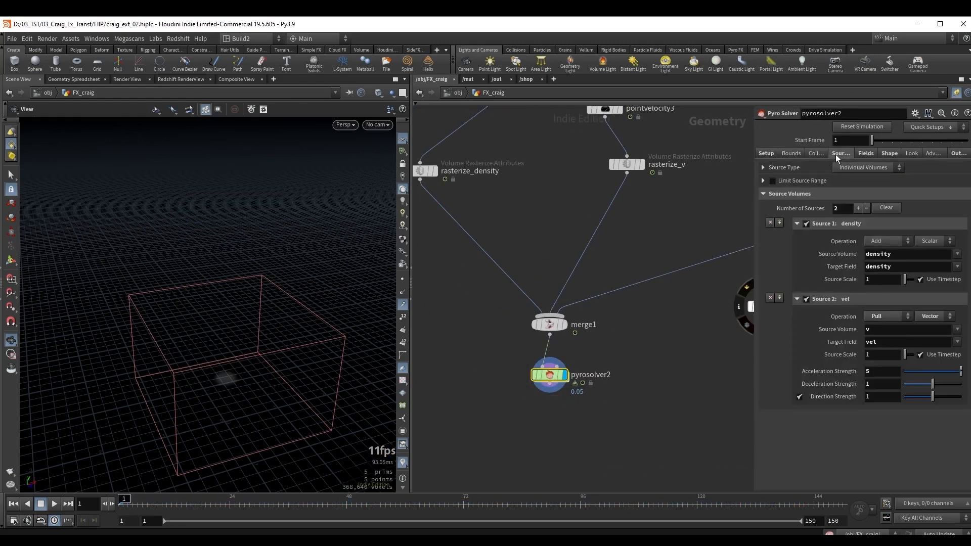
click(857, 209)
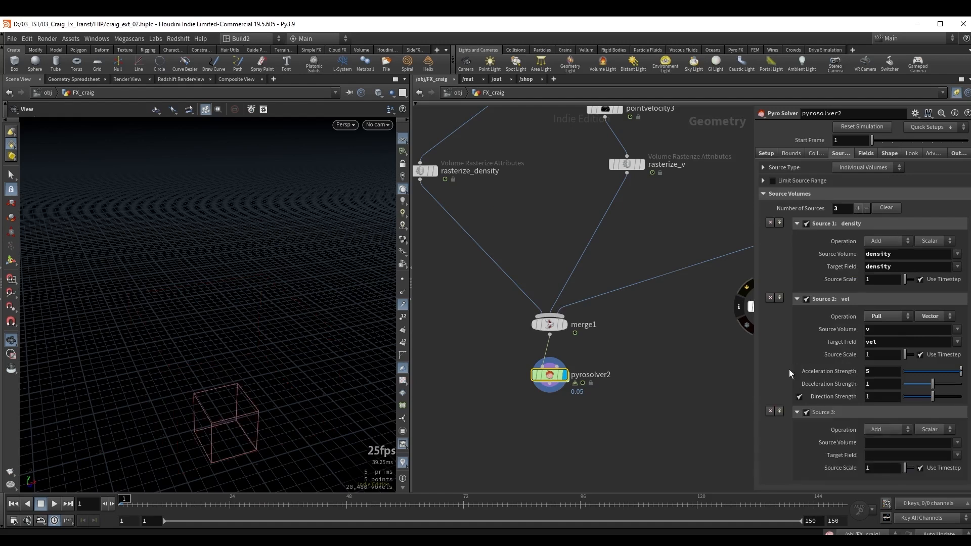
click(872, 430)
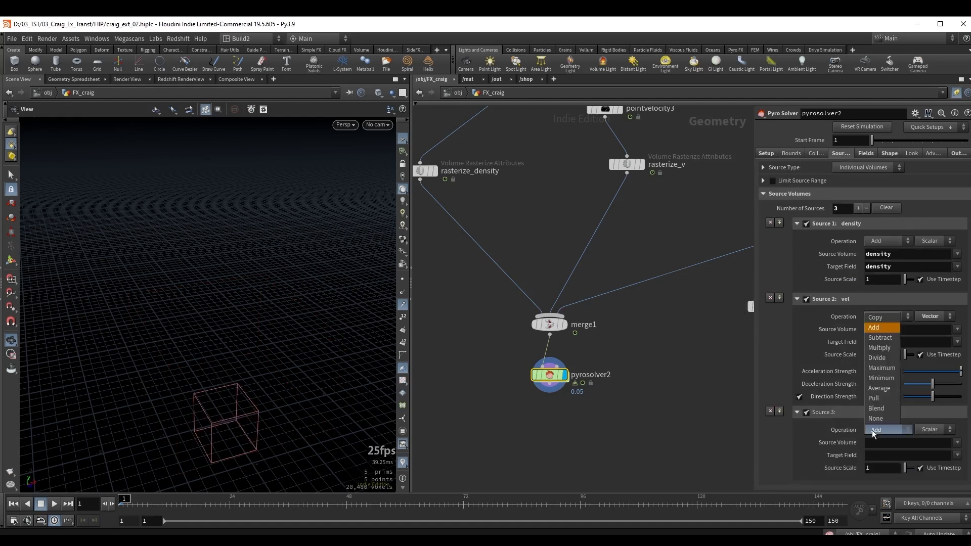
click(877, 397)
click(927, 430)
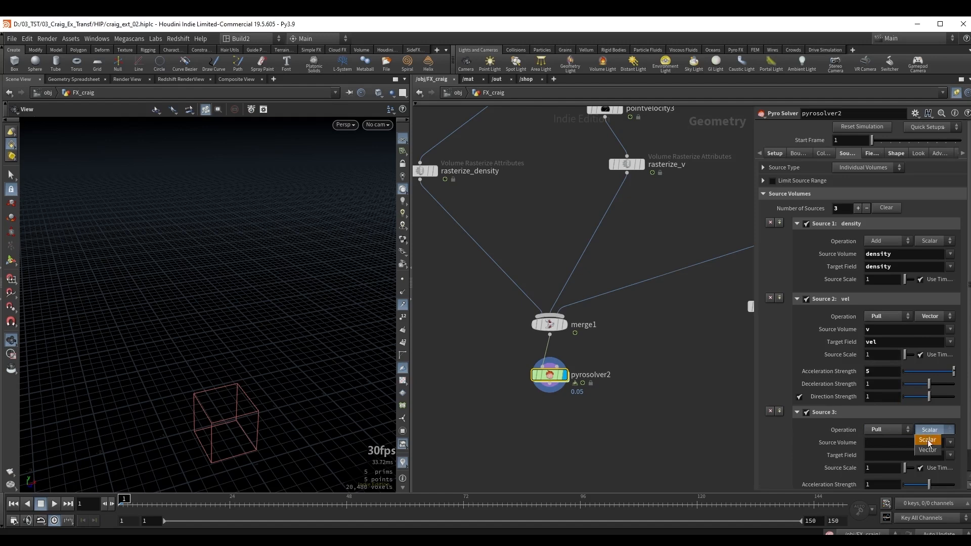
click(925, 450)
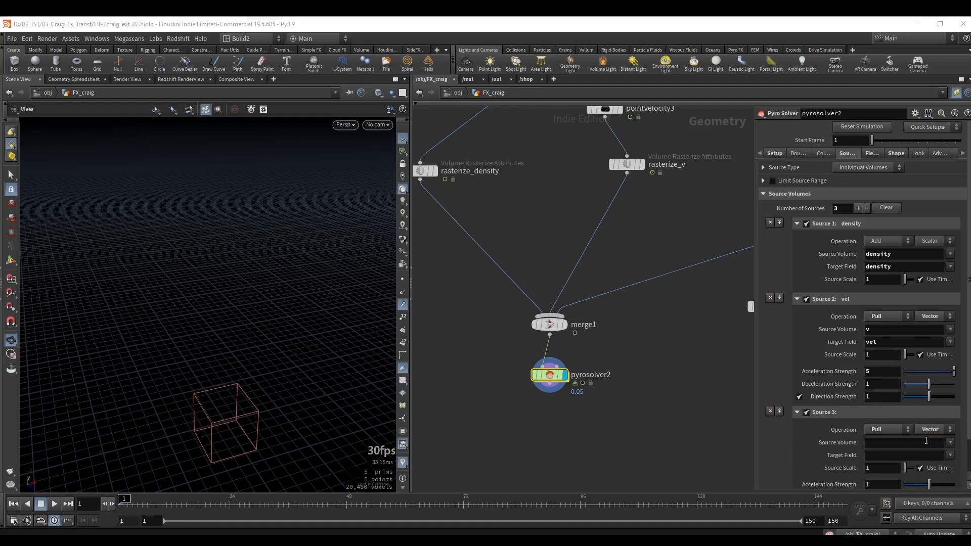
click(950, 442)
click(952, 455)
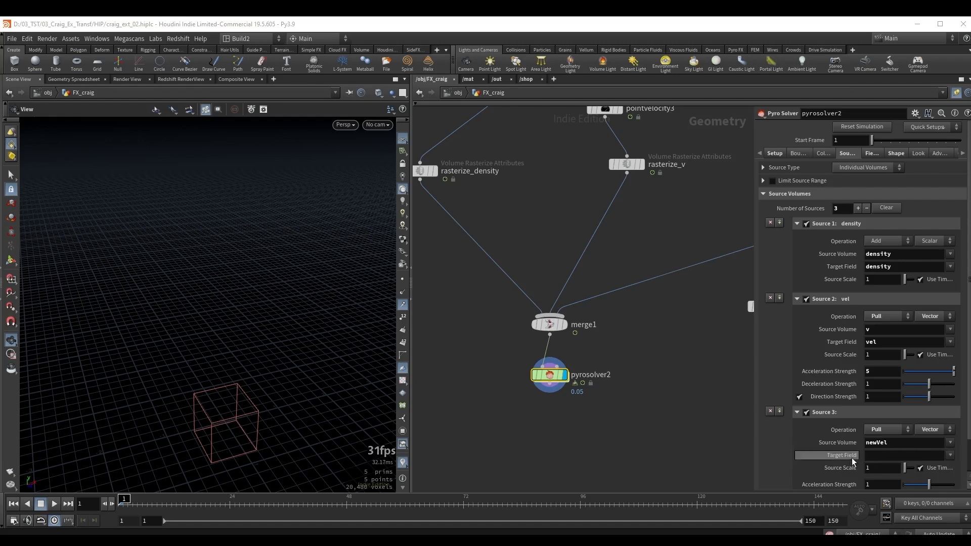
Set pyrosolver2's third source to target the vel field, with direction strength enabled and acceleration strength 5.
click(951, 456)
click(953, 467)
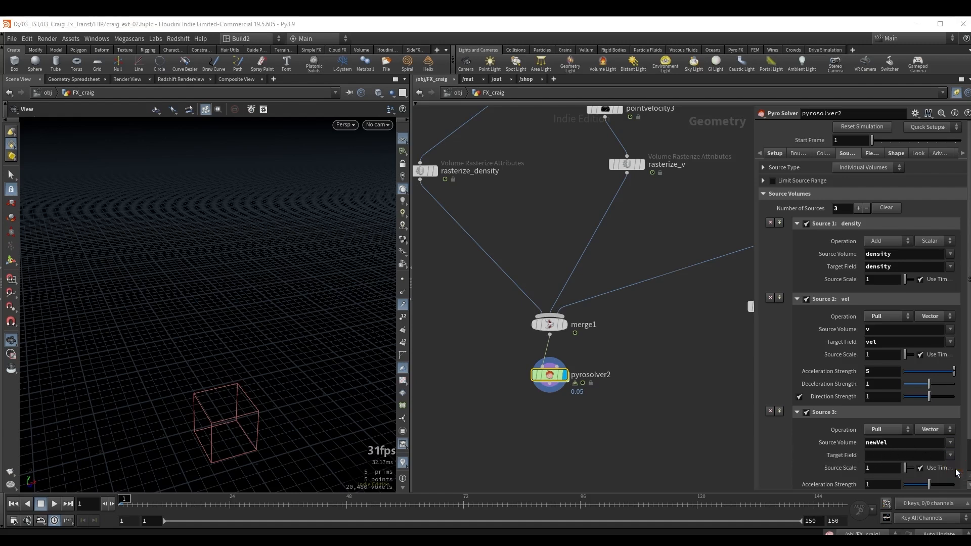
scroll(898, 438, down, 3)
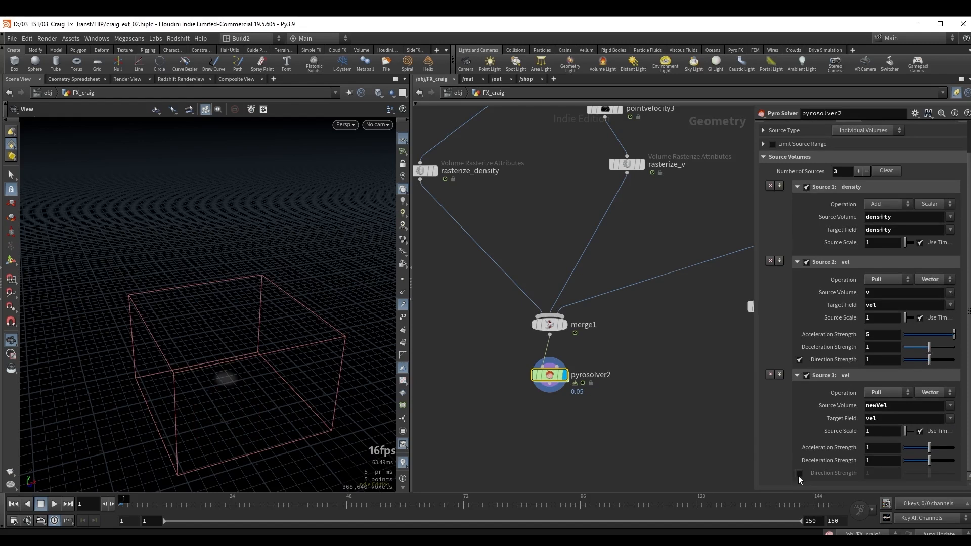
click(799, 473)
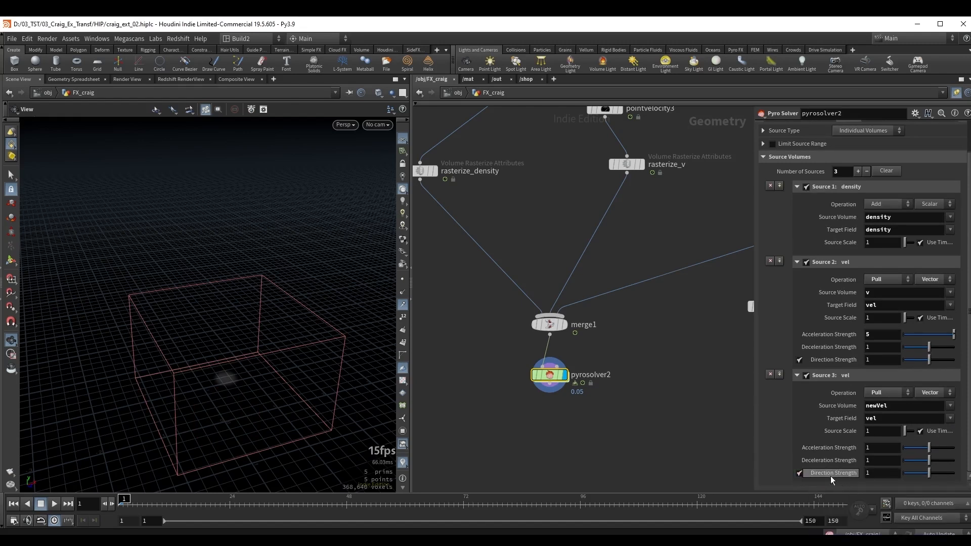
click(877, 448)
text(5)
key(Return)
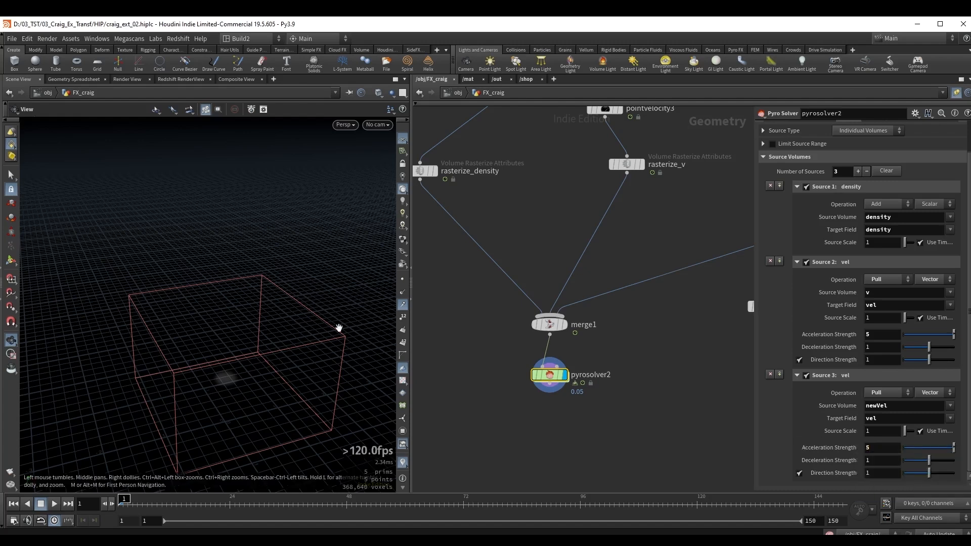
Play the pyro simulation, inspect the rising smoke from another angle, and return to frame 1.
key(Up)
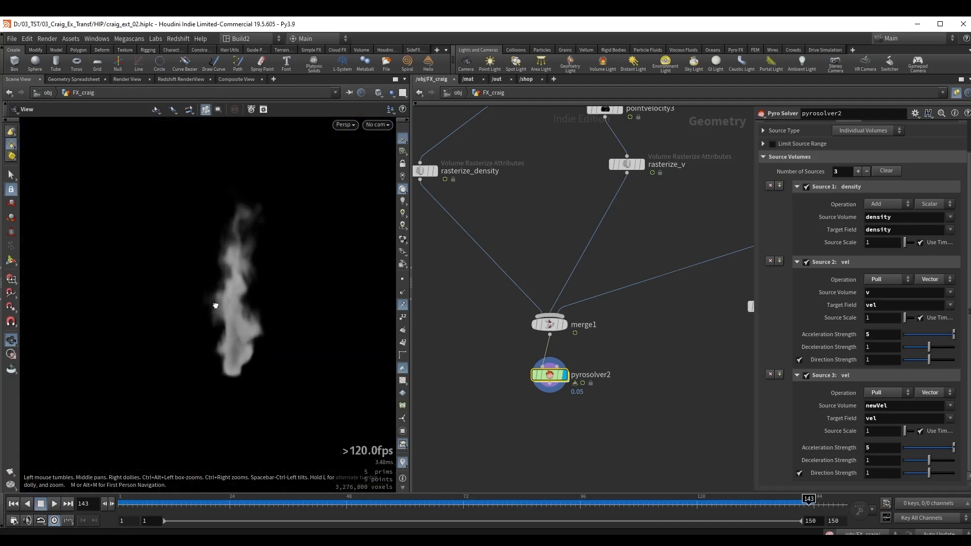
drag(215, 305, 192, 309)
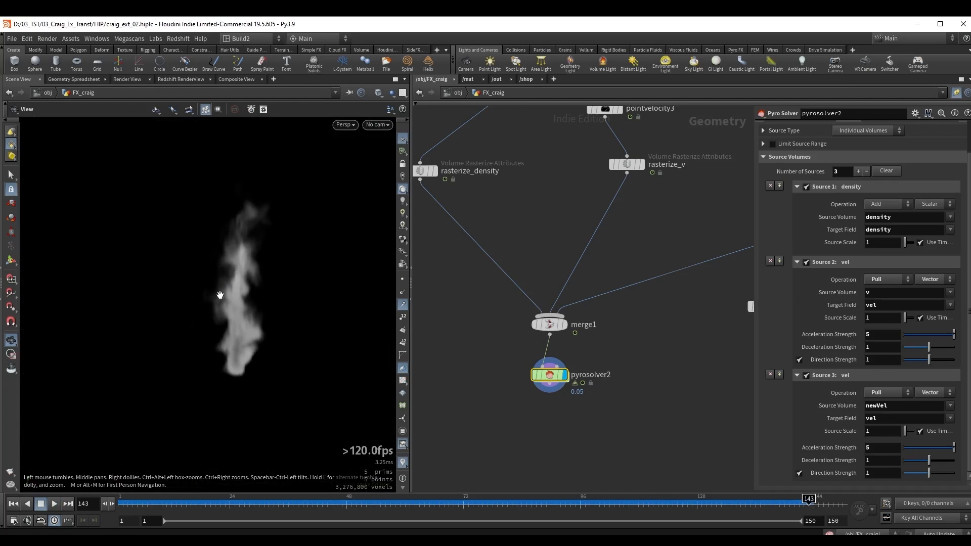
middle_drag(564, 429, 561, 365)
key(ctrl+Up)
Add a File Cache node below pyrosolver2 and set its base name to "vel field".
key(Tab)
text(filec)
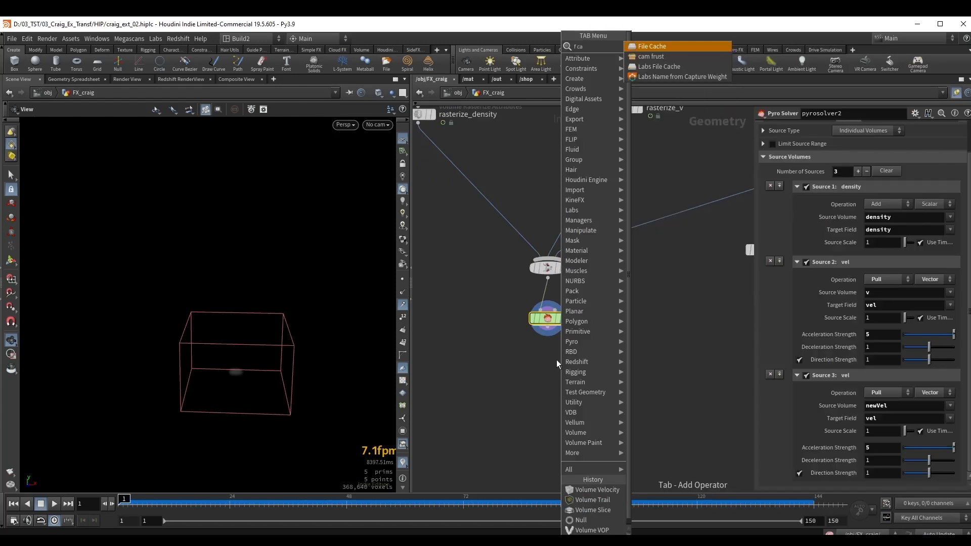
key(shift+Return)
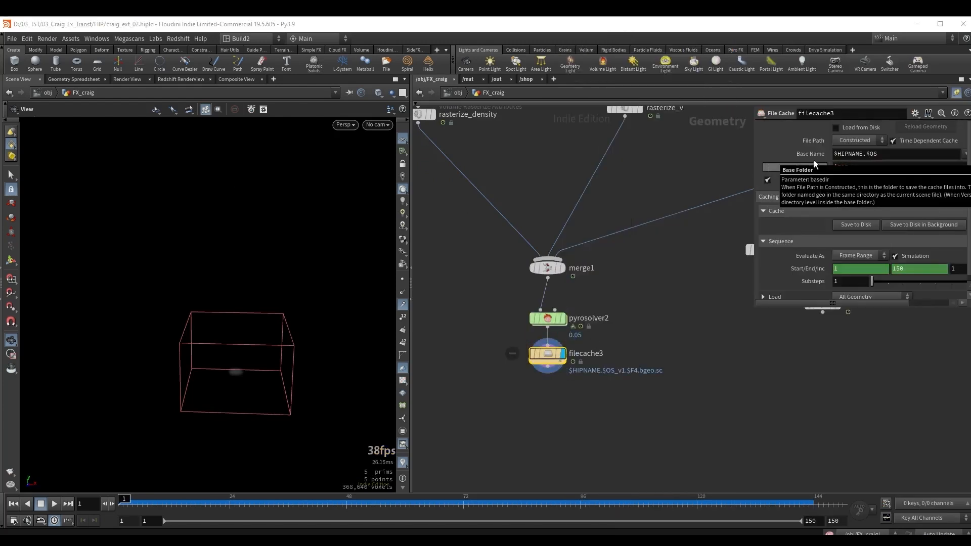
drag(882, 154, 833, 161)
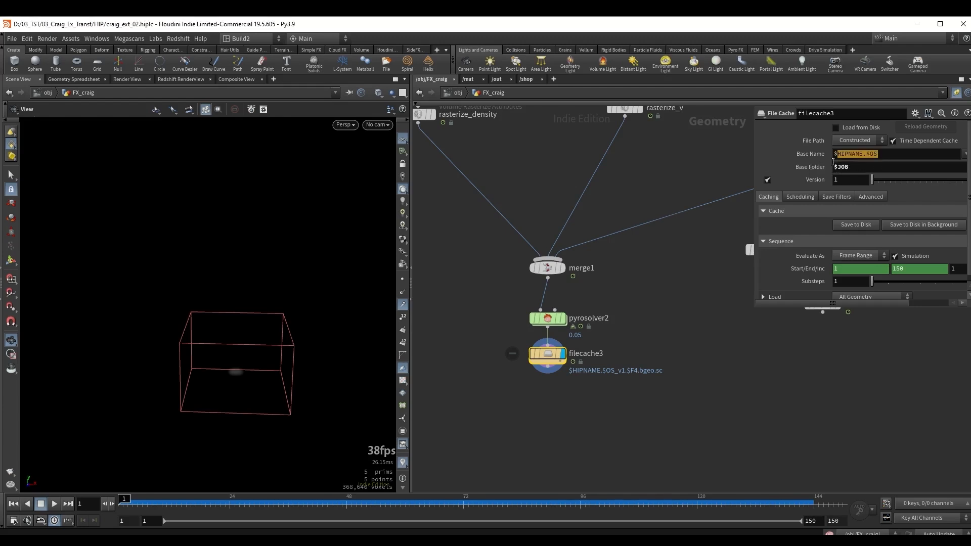
text(vel)
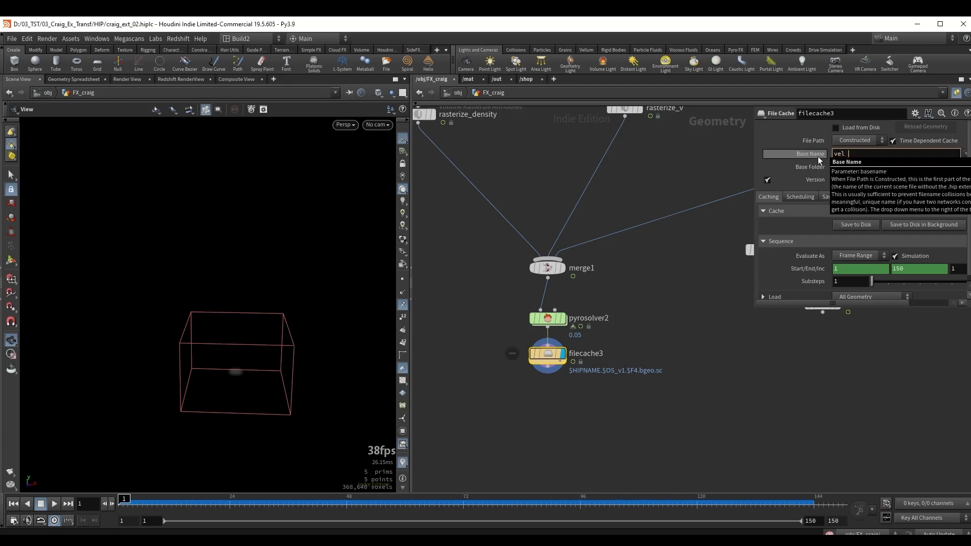
text( field)
key(Return)
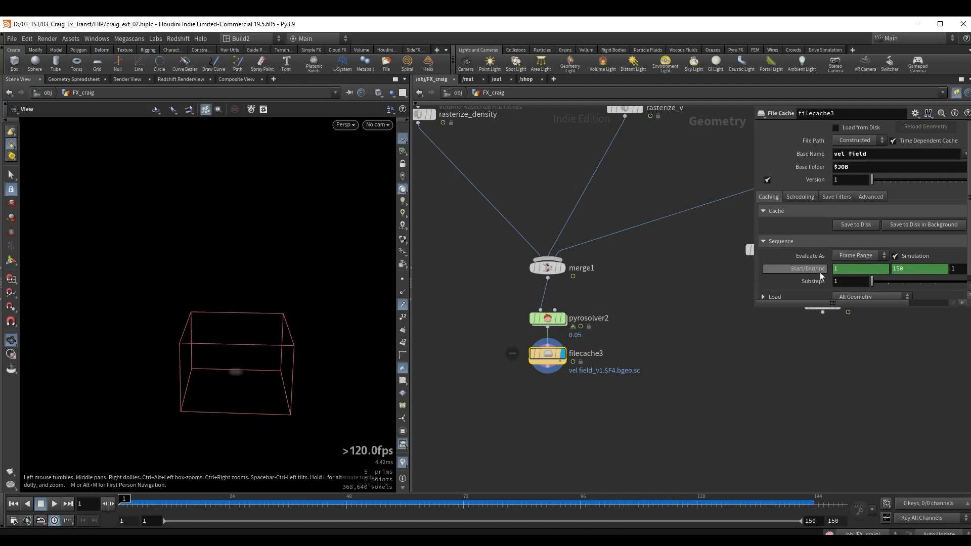
Set the end frame of the vel field cache to 600.
click(913, 273)
double_click(917, 268)
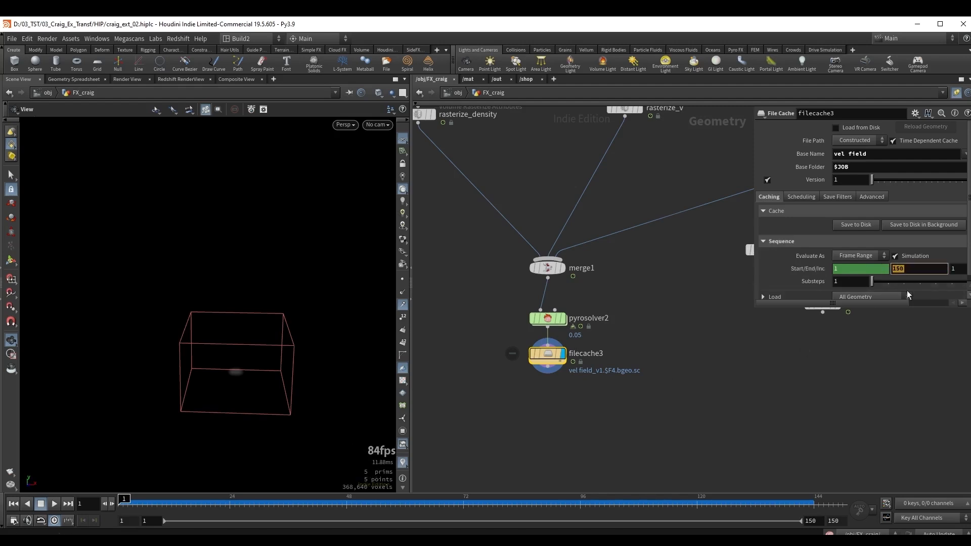
text(600)
key(Return)
Add a Null node below filecache3 and name it vel.
key(Tab)
text(null)
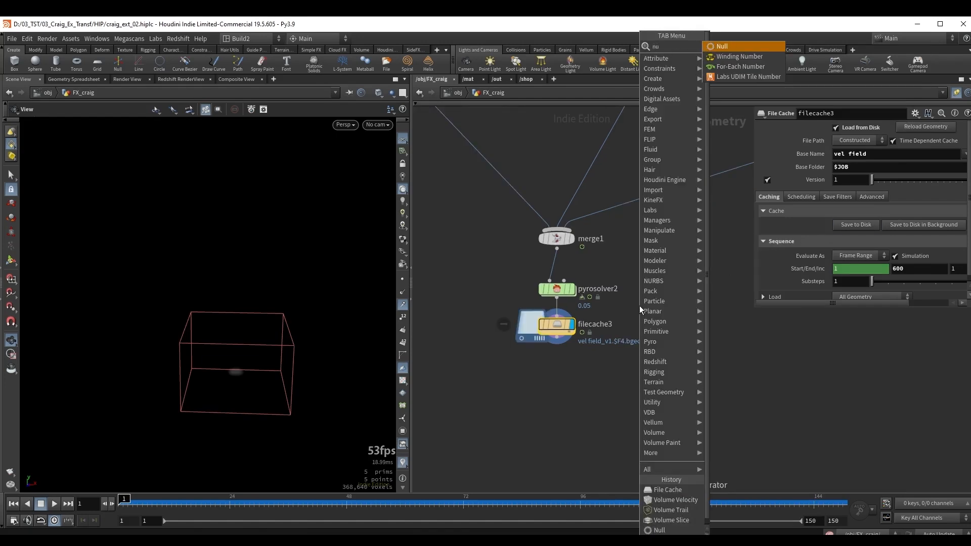
key(Return)
double_click(581, 359)
text(ve)
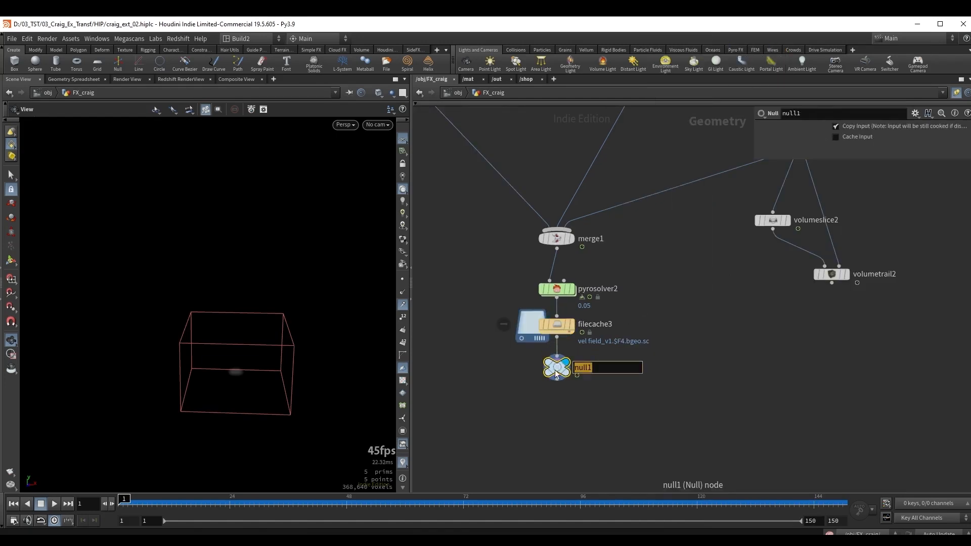
text(l)
key(Return)
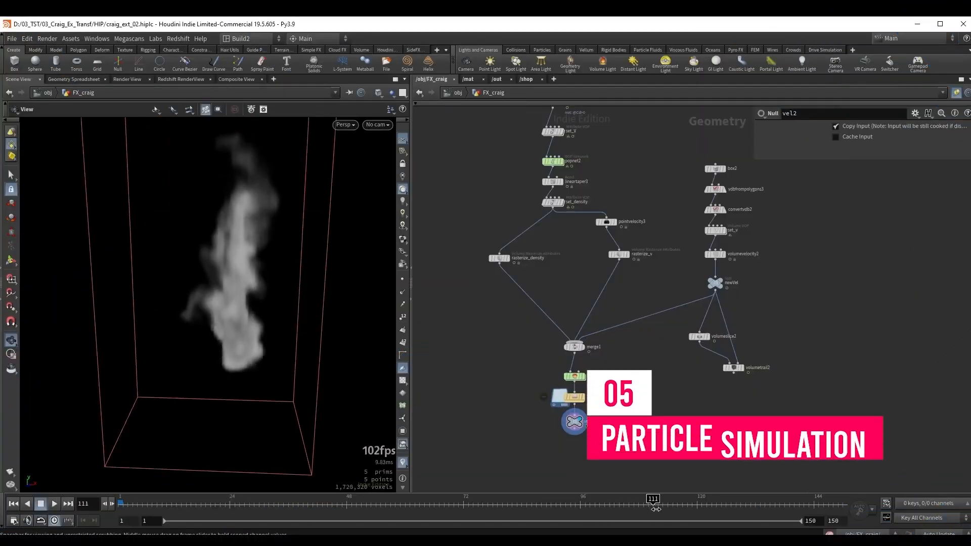
Duplicate the circle1, scatter3, attribnoisefloat1 and blast5 nodes into the empty area beside the newVel chain.
drag(488, 515, 405, 514)
middle_drag(659, 190, 644, 384)
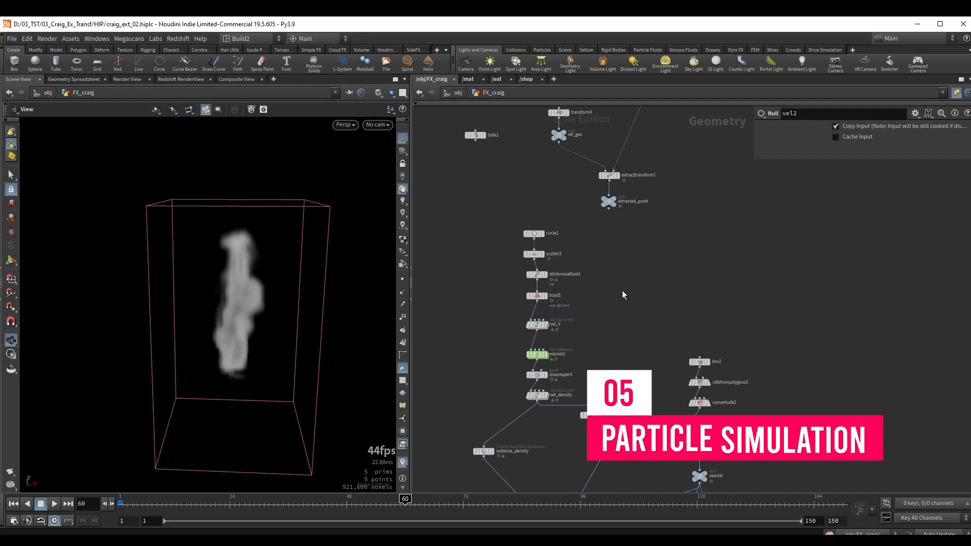
middle_drag(623, 293, 625, 314)
scroll(505, 260, up, 3)
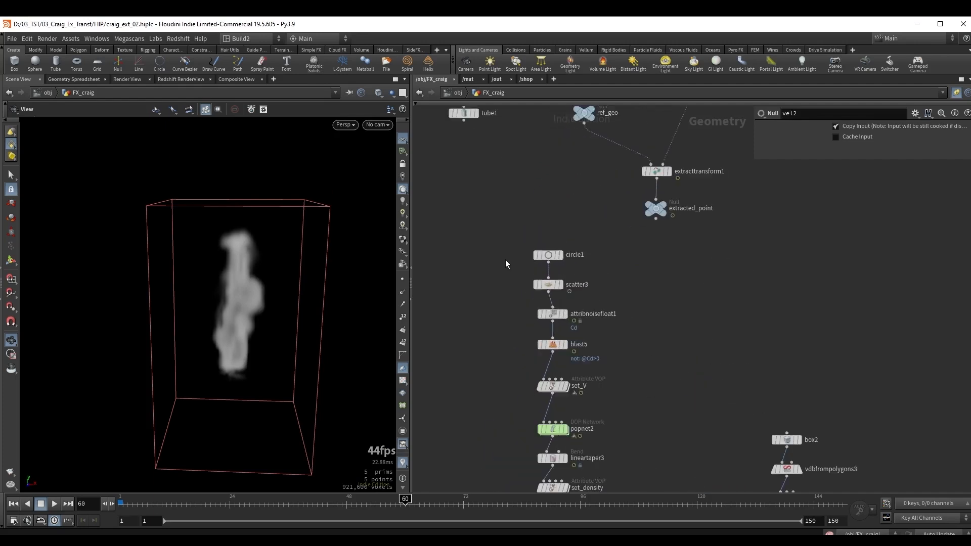
drag(523, 239, 598, 341)
key(ctrl+c)
scroll(621, 334, down, 3)
middle_drag(754, 355, 470, 180)
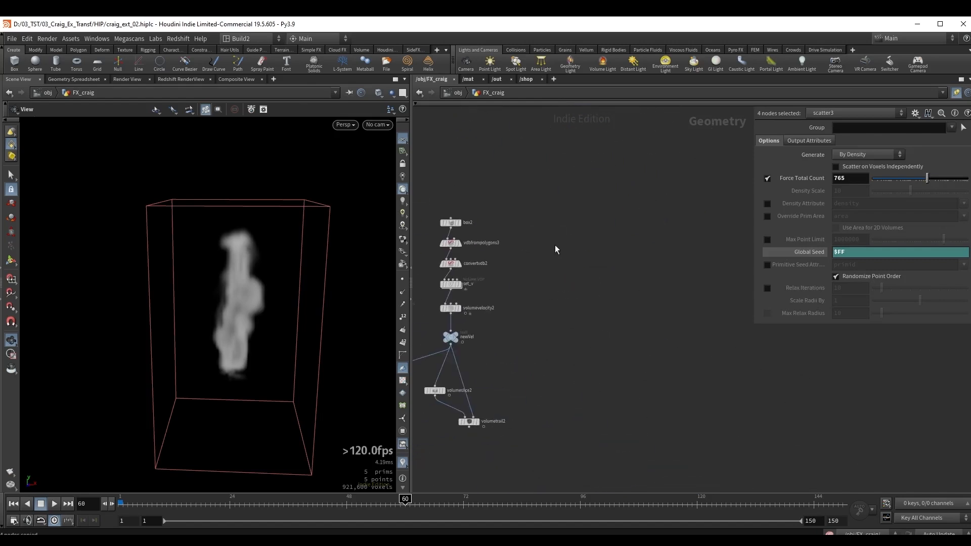
key(ctrl+v)
middle_drag(620, 243, 577, 304)
drag(627, 265, 627, 191)
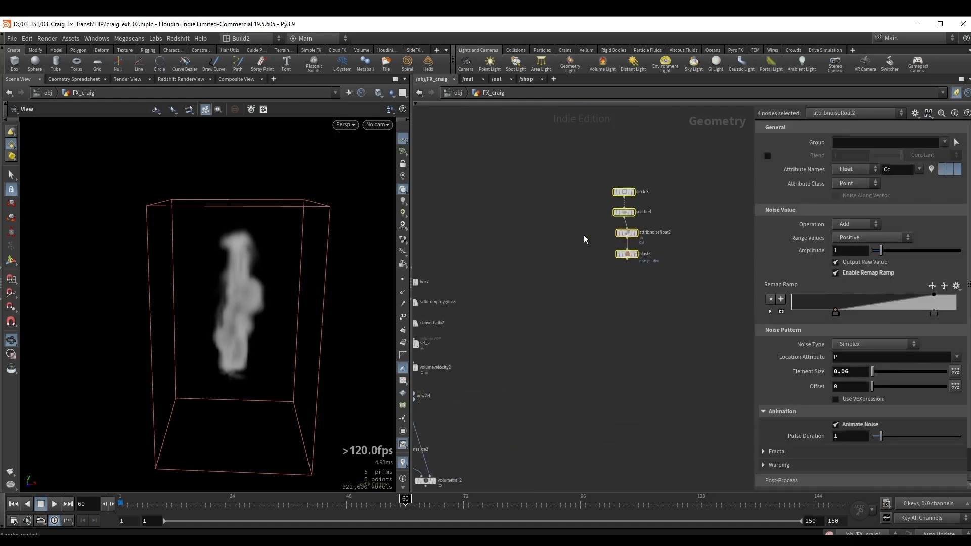
Display the copied blast6 node in the viewport.
click(583, 235)
middle_drag(591, 269, 551, 302)
scroll(550, 304, up, 3)
drag(560, 303, 662, 261)
key(r)
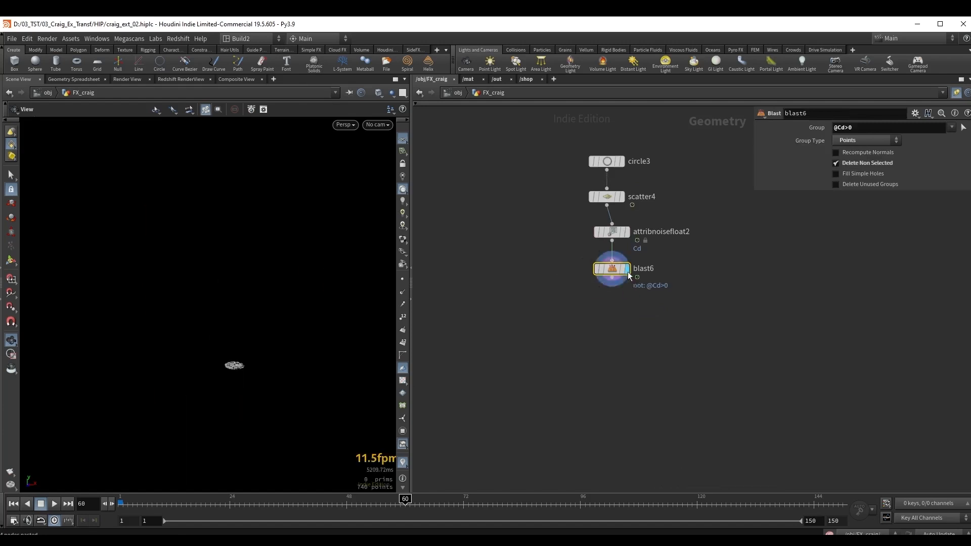
Raise the Force Total Count of scatter4 to 5055 and play the scattered points.
drag(232, 367, 233, 379)
right_drag(232, 379, 361, 301)
drag(223, 343, 216, 360)
right_drag(217, 360, 289, 313)
drag(551, 152, 604, 204)
drag(926, 178, 942, 179)
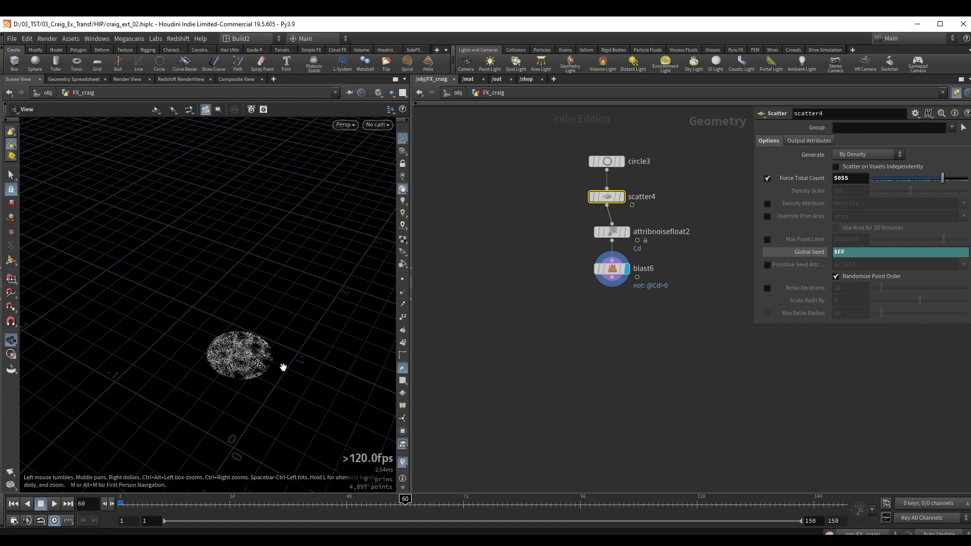
key(Up)
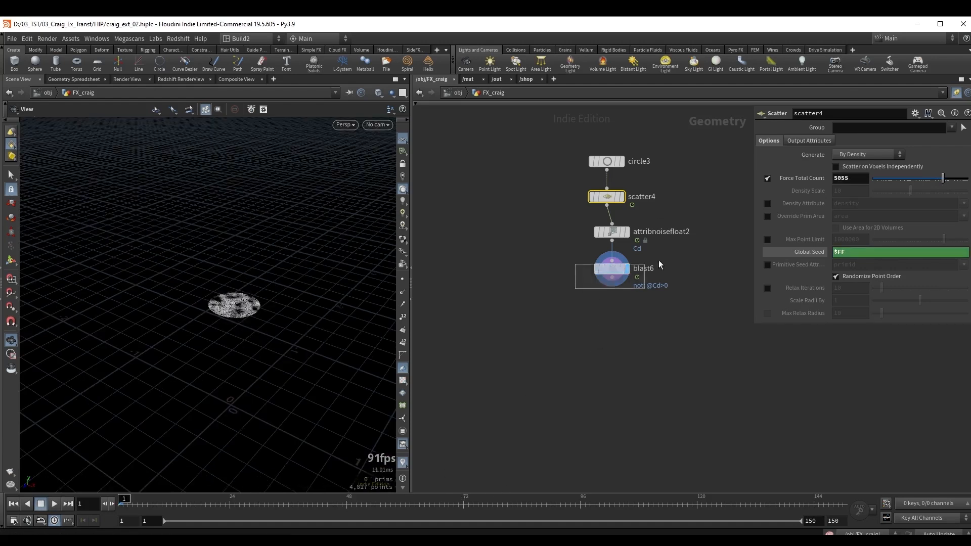
Add a POP Network below blast6 and set the emission type of its source_first_input to All Points.
click(613, 269)
drag(612, 286, 614, 316)
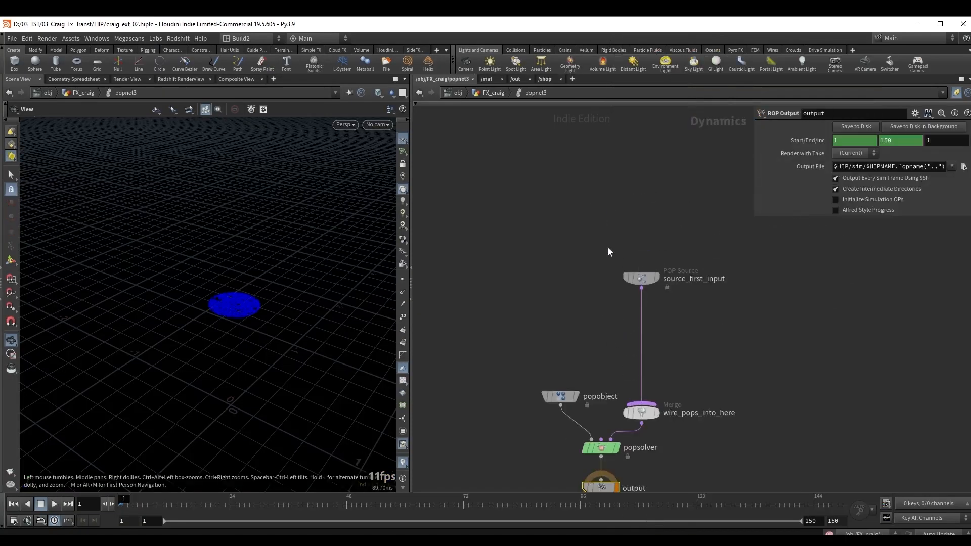
click(640, 277)
click(767, 127)
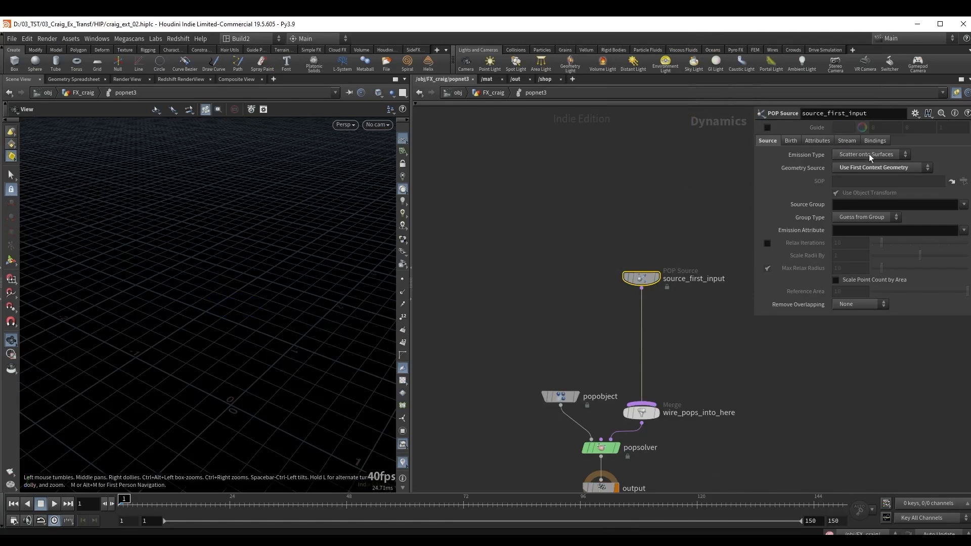
click(869, 154)
click(854, 165)
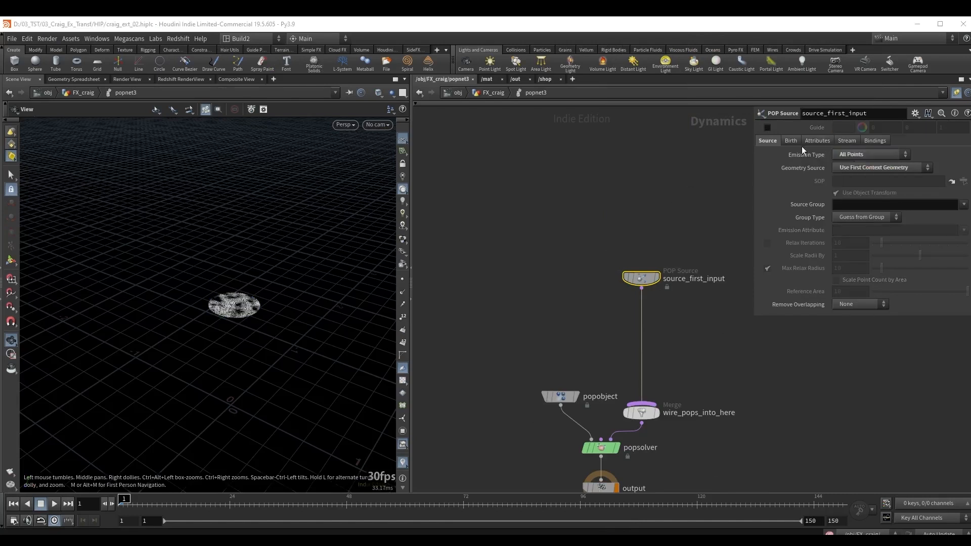
Set source_first_input's life expectancy to 2 and its life variance to 0.5.
click(792, 141)
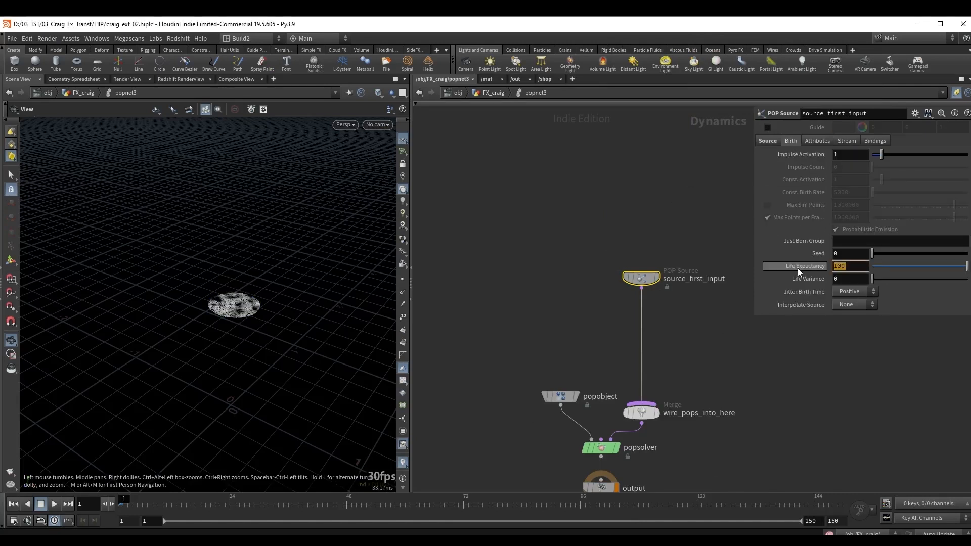
text(2)
key(Return)
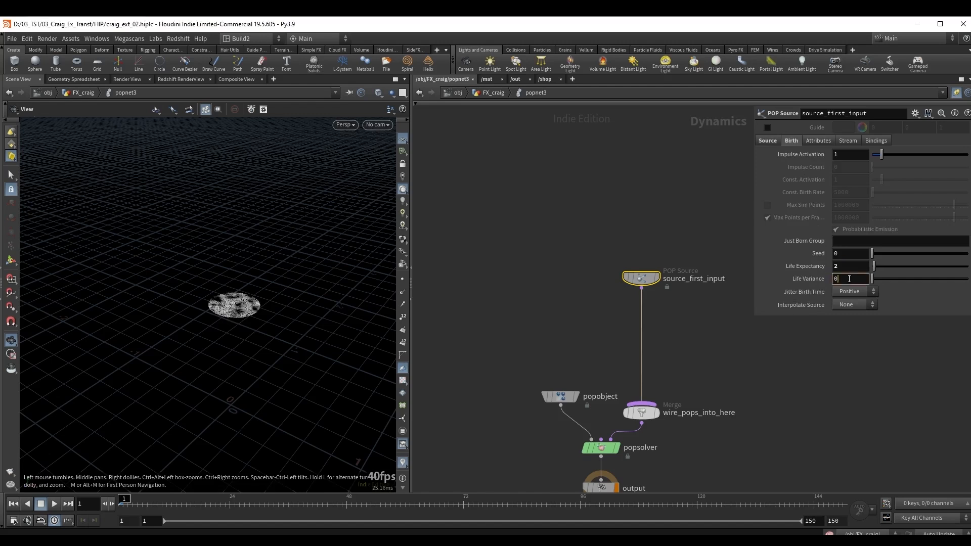
key(Return)
Insert a POP Advect by Volumes node between source_first_input and wire_pops_into_here.
mouse_move(644, 282)
mouse_down()
mouse_move(645, 247)
mouse_move(658, 289)
mouse_up()
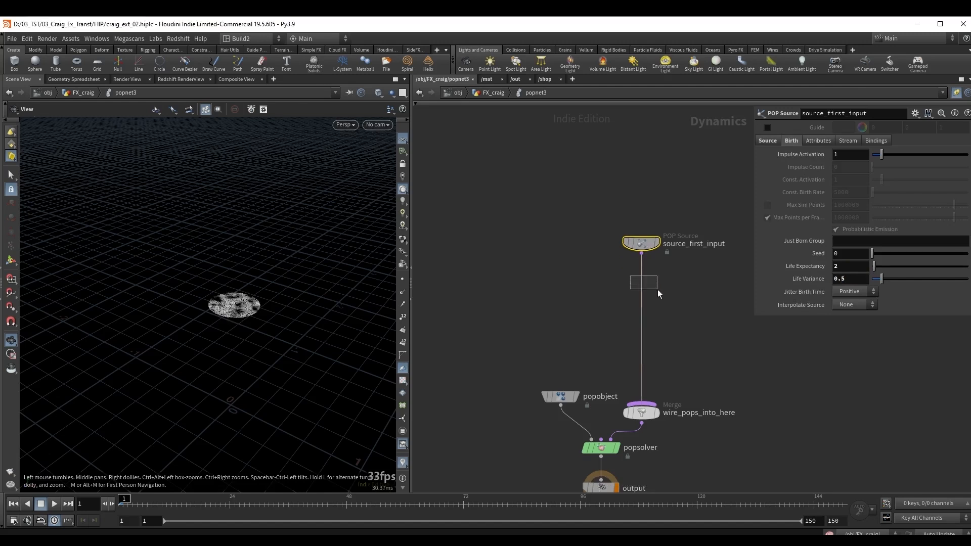
key(Tab)
text(adve)
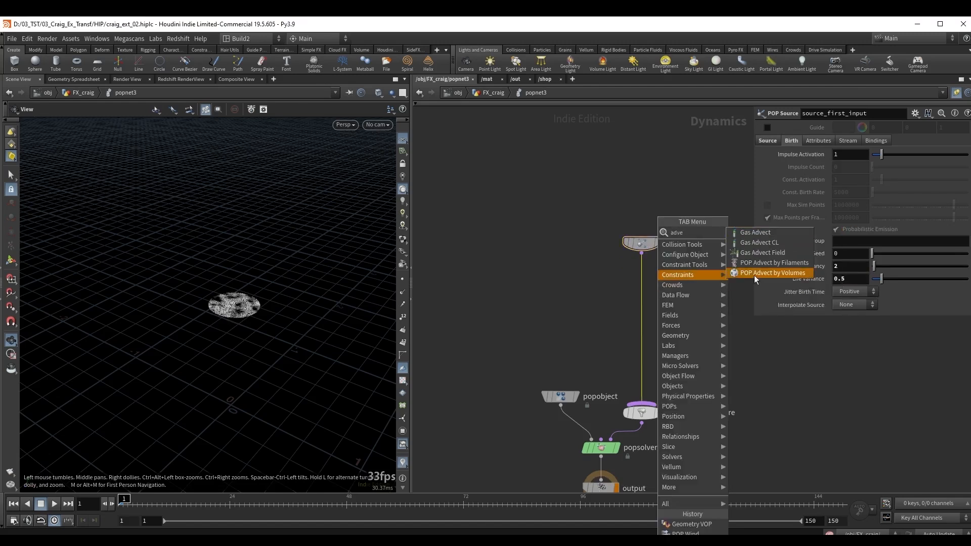
click(754, 273)
click(645, 293)
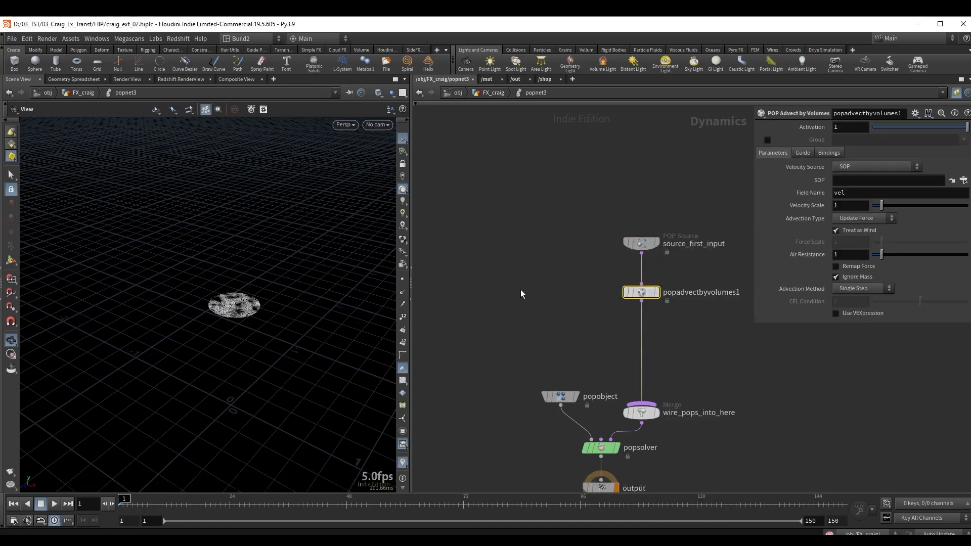
Copy the vel2 null below filecache3 in the FX_craig geometry network.
key(u)
scroll(526, 338, down, 3)
middle_drag(495, 366, 656, 269)
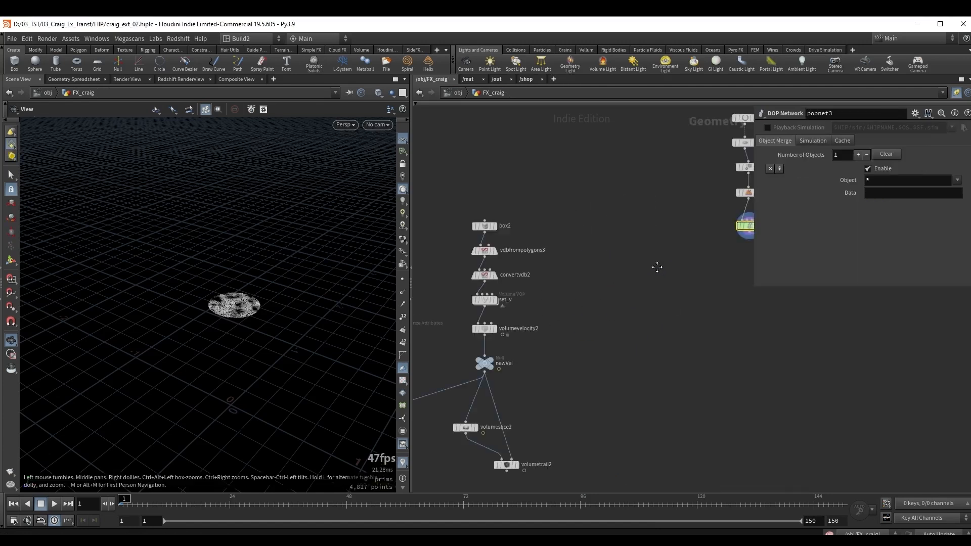
middle_drag(554, 400, 609, 275)
middle_drag(437, 428, 595, 360)
scroll(508, 361, up, 2)
drag(537, 363, 599, 308)
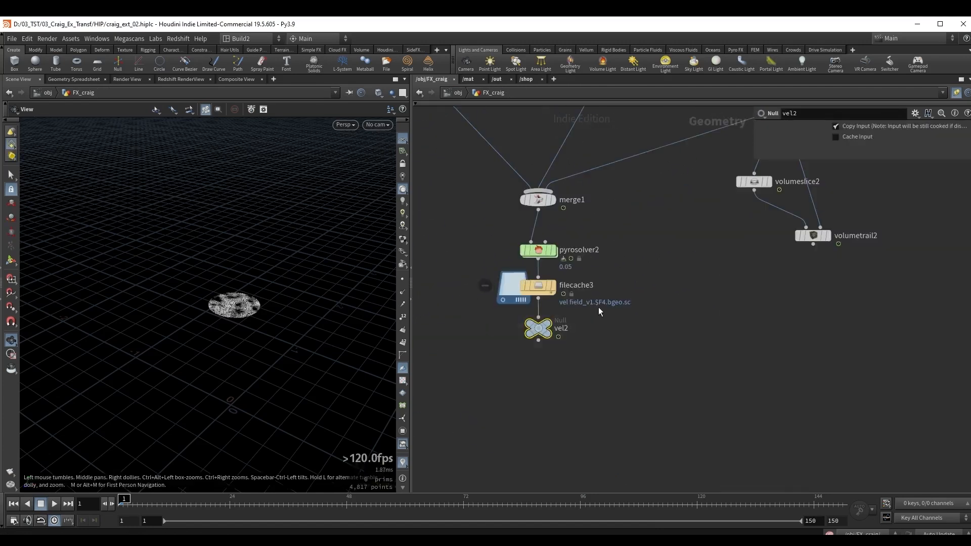
key(ctrl+c)
Set the SOP path of popadvectbyvolumes1 inside popnet3 to /obj/FX_craig/vel2.
scroll(615, 327, down, 3)
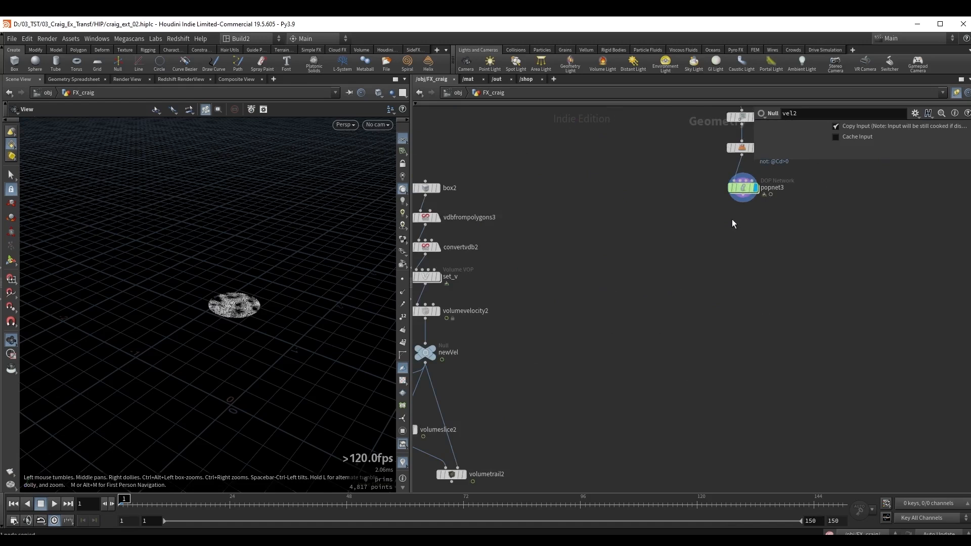
double_click(742, 188)
click(845, 185)
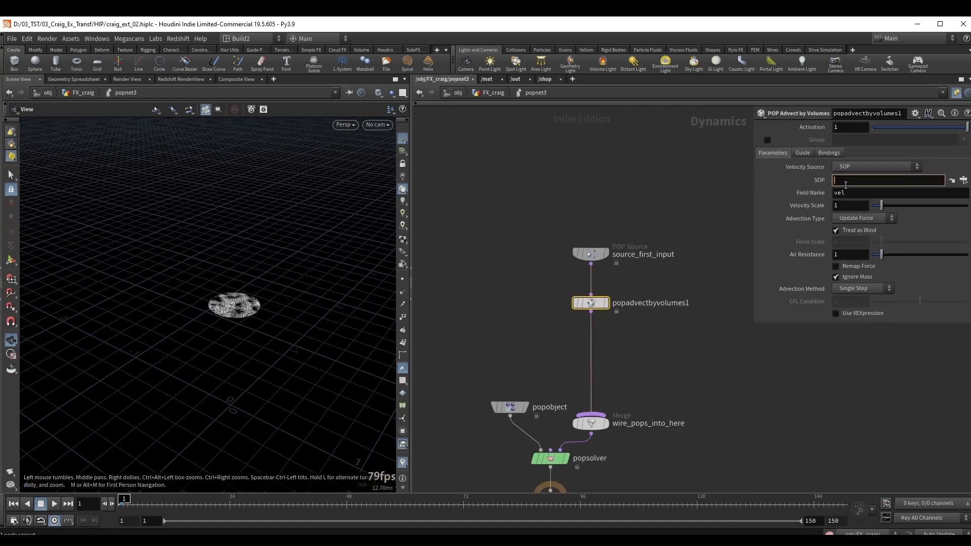
key(ctrl+v)
key(Return)
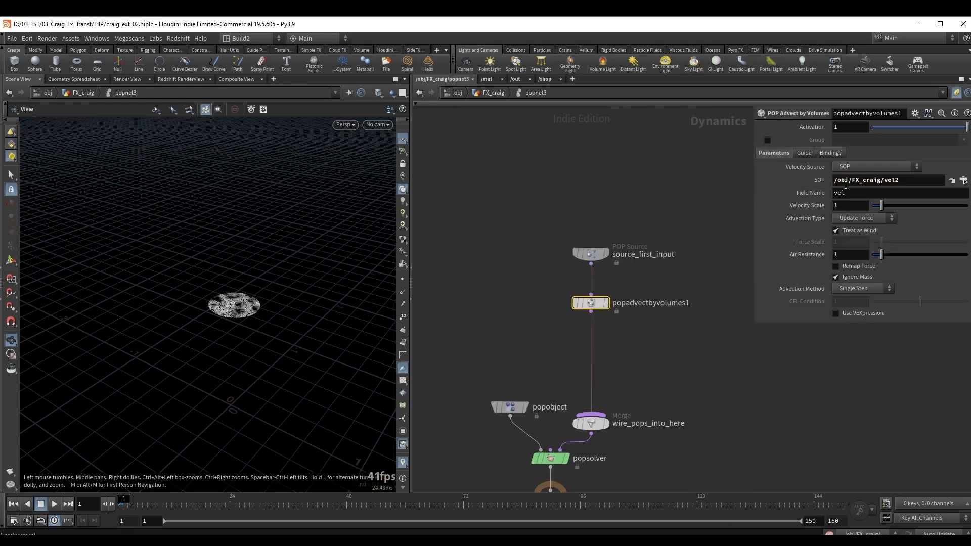
Set popadvectbyvolumes1's advection type to Update Position and its velocity update to Final Velocity.
click(851, 218)
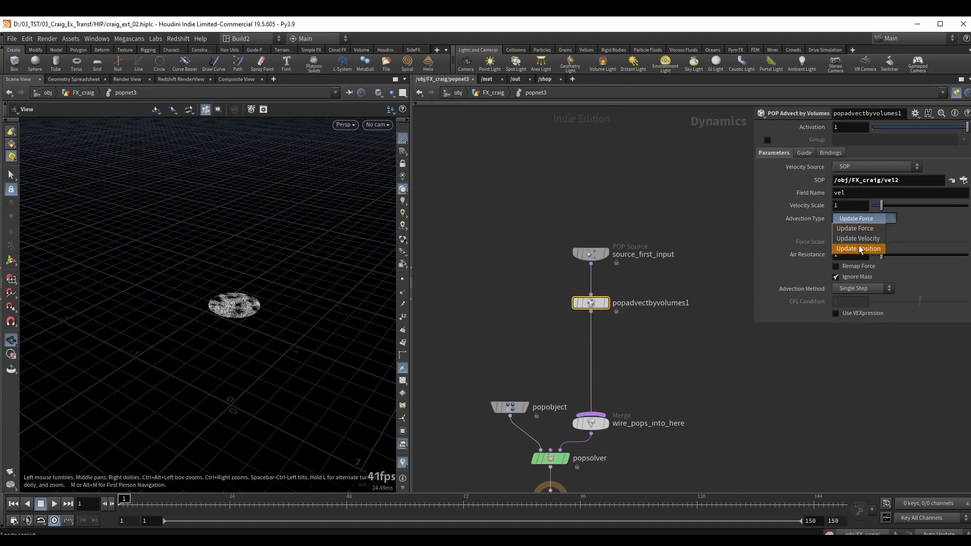
click(860, 248)
click(843, 233)
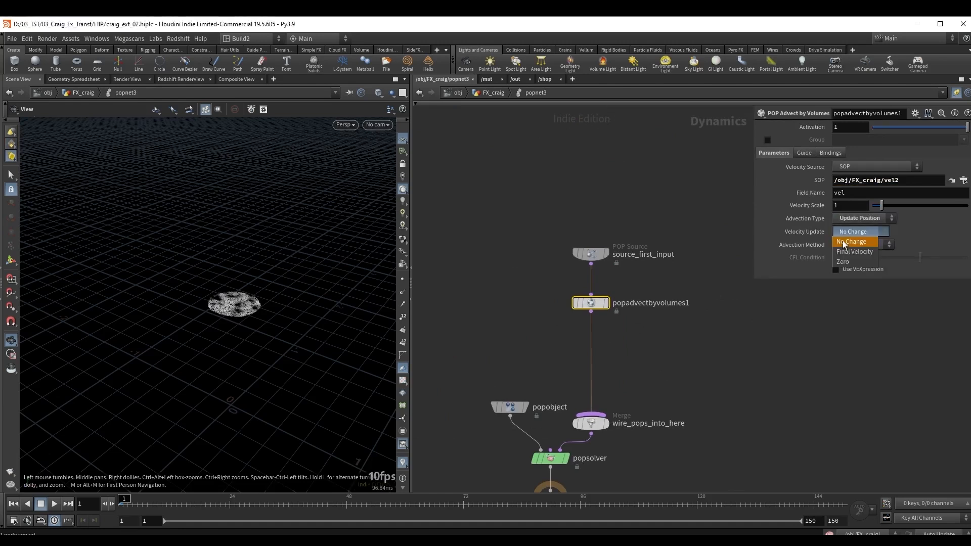
click(849, 250)
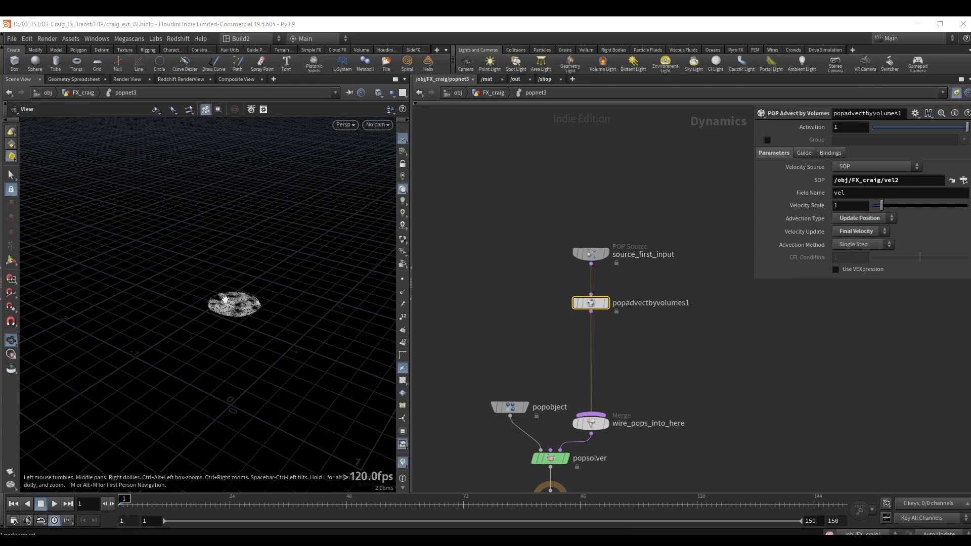
Play the advected particle simulation, scrub back through the early frames and return to the first frame.
drag(211, 294, 241, 286)
key(Up)
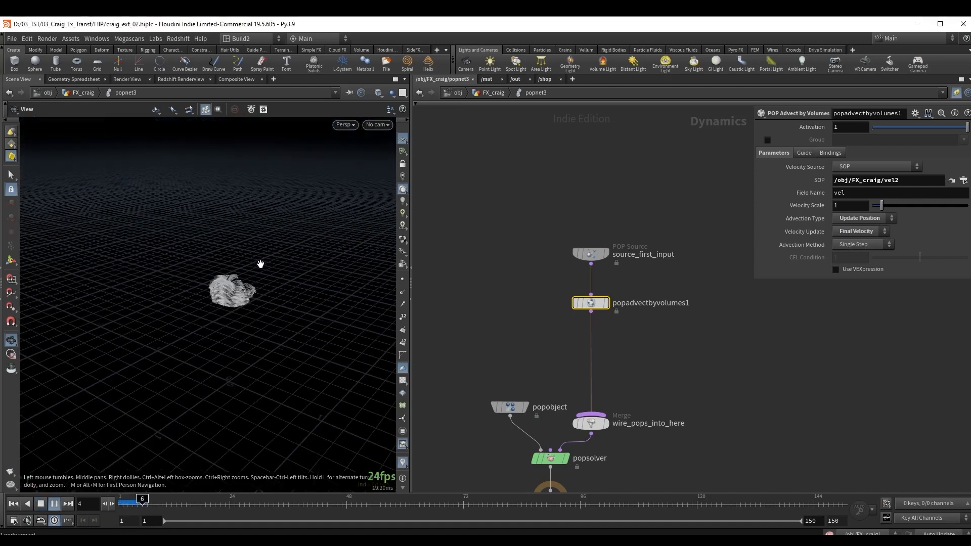
right_drag(269, 255, 394, 280)
key(Up)
drag(327, 507, 173, 495)
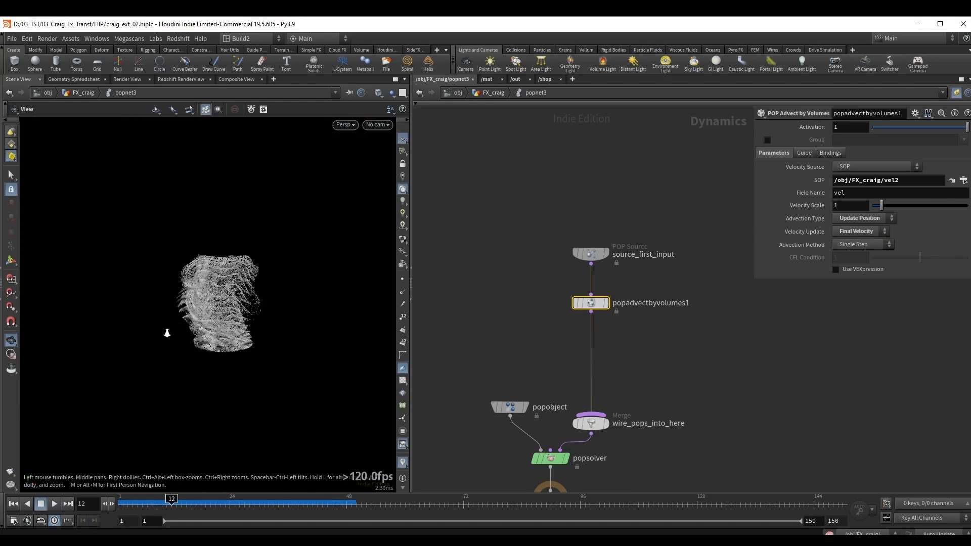
key(ctrl+Up)
click(848, 270)
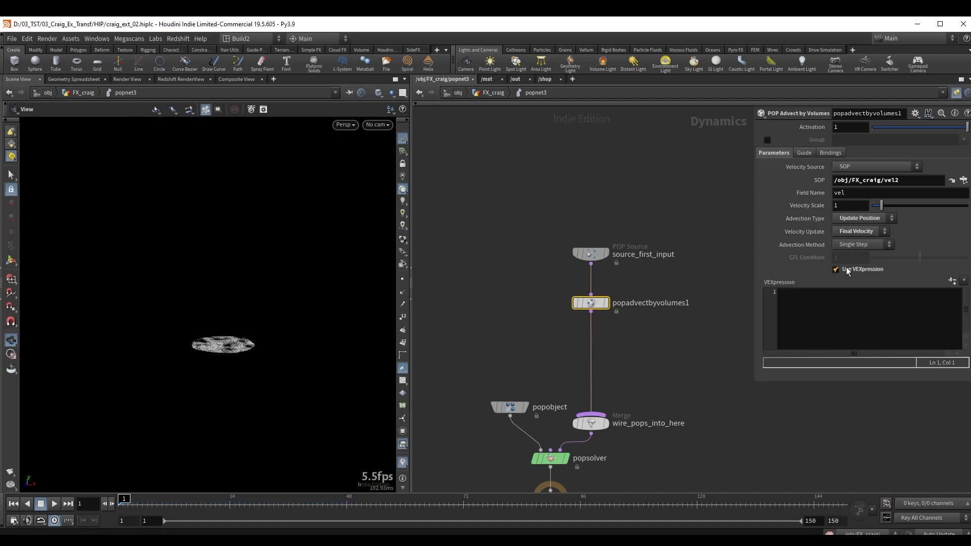
click(827, 313)
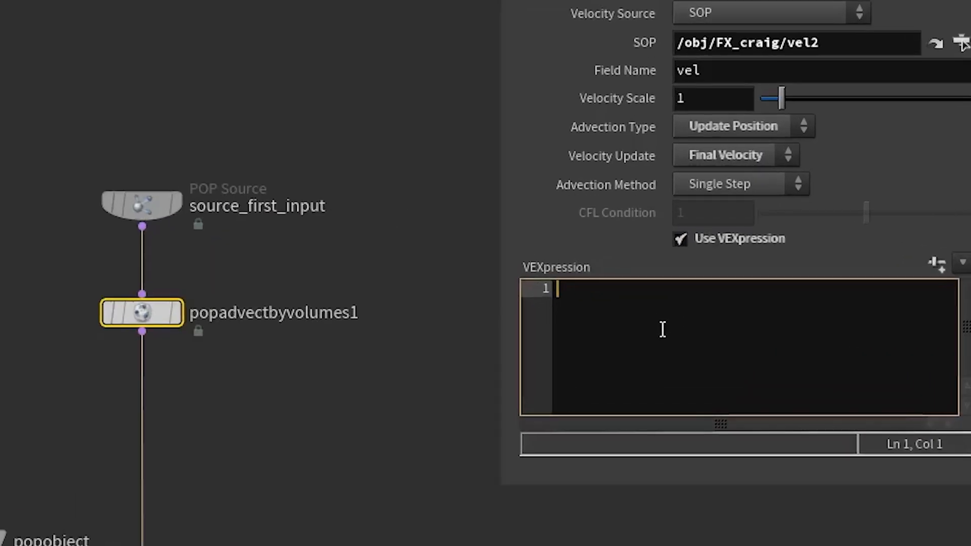
text(velscale )
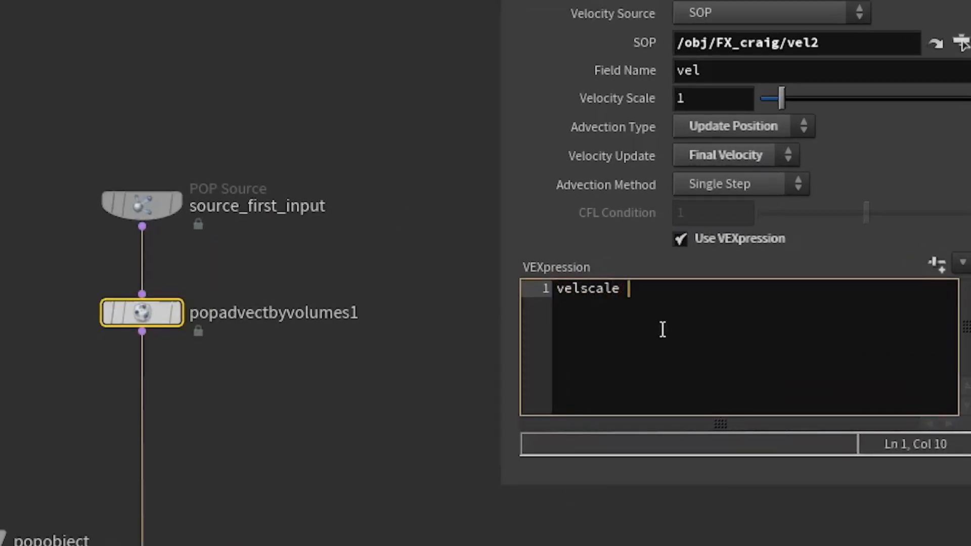
text(*= fit())
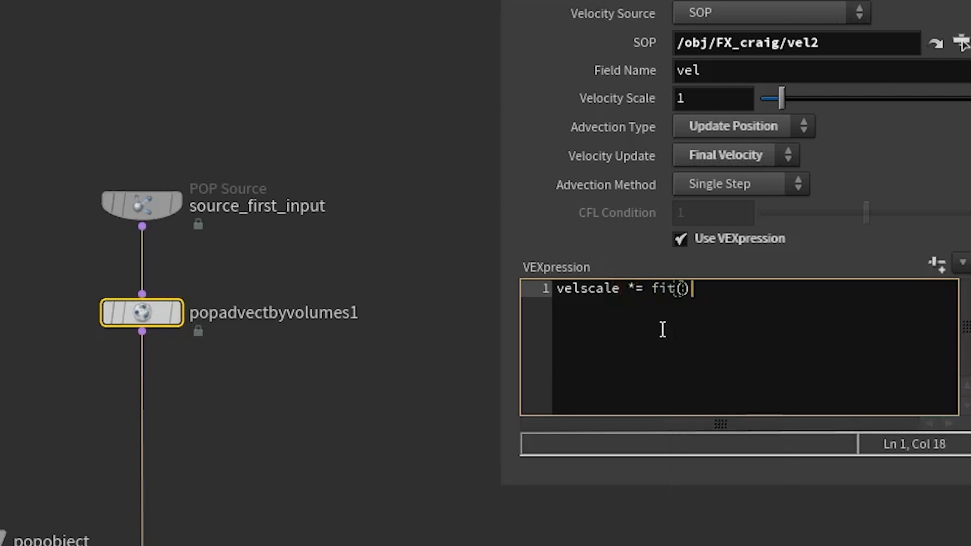
key(Left)
text(@age)
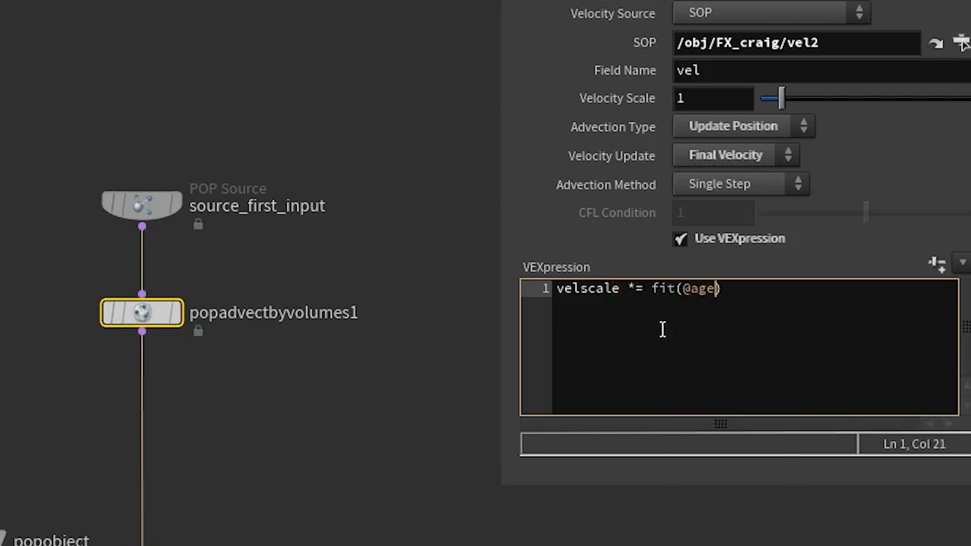
text(,0,0.2,)
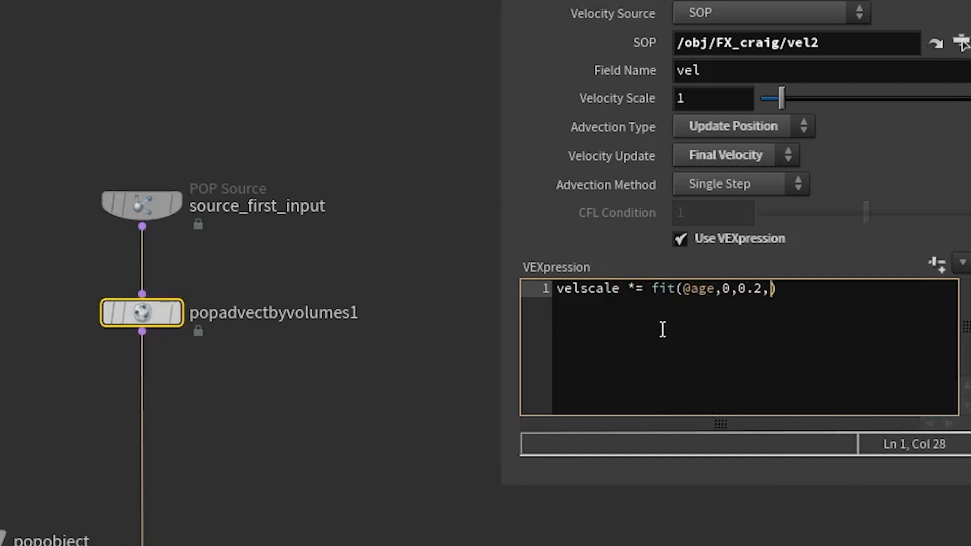
text(0,1)
key(Right)
text(;)
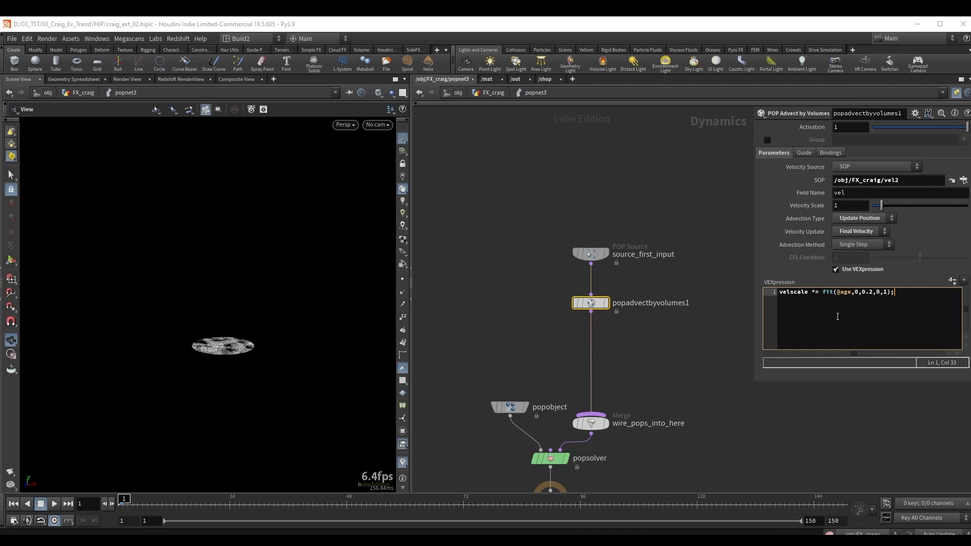
Play the simulation with the age-based velocity scale, examine the rising particle plume, and scrub back to frame 21.
scroll(225, 317, down, 2)
drag(213, 329, 215, 334)
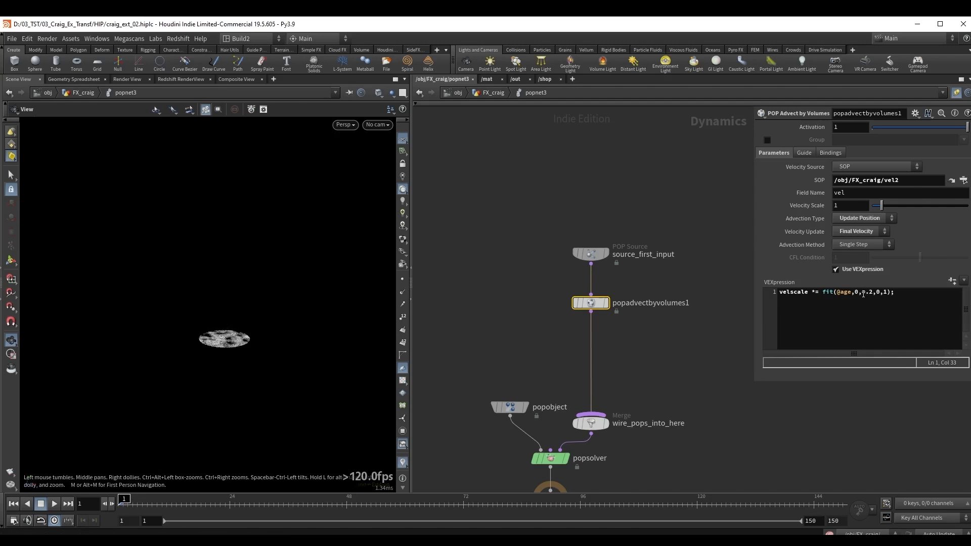
drag(862, 293, 872, 294)
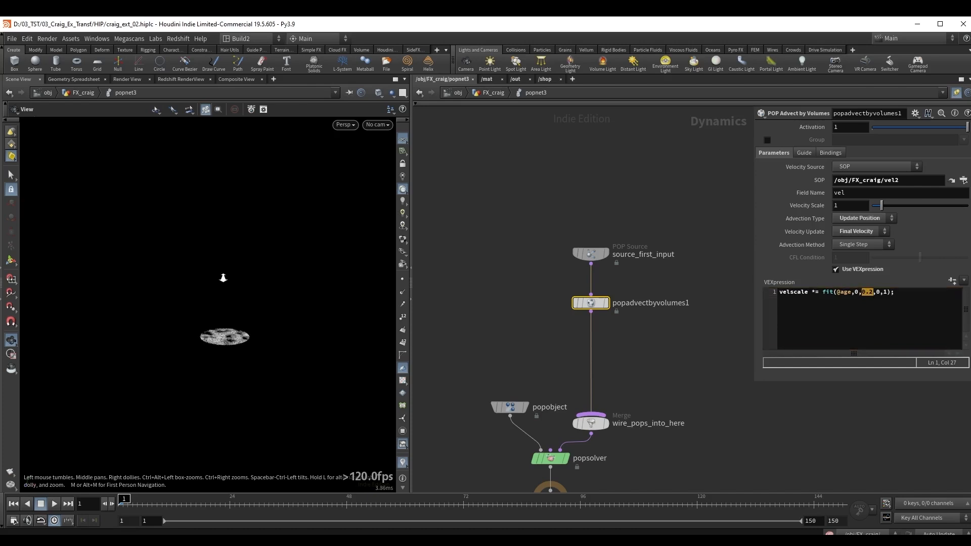
key(Up)
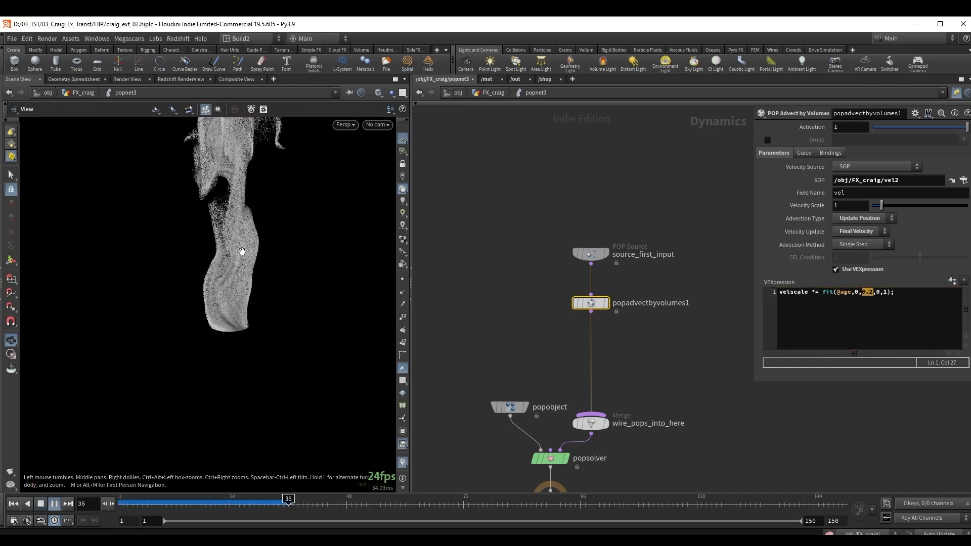
drag(246, 273, 229, 329)
key(Up)
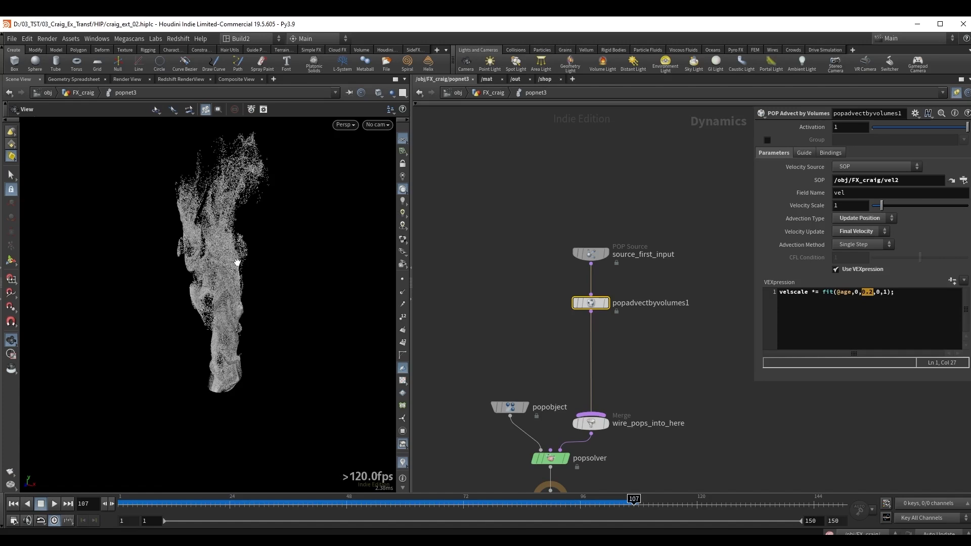
middle_drag(240, 258, 253, 240)
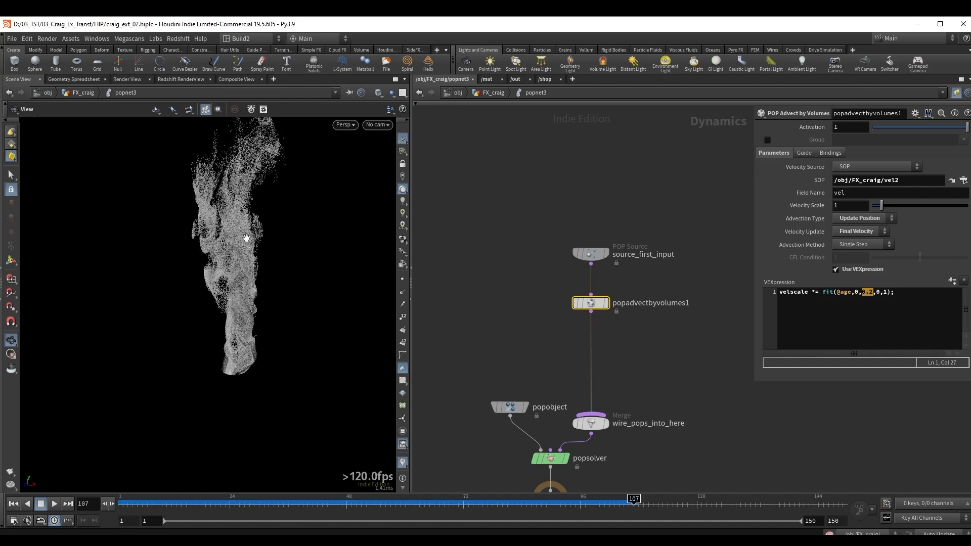
middle_drag(247, 237, 263, 226)
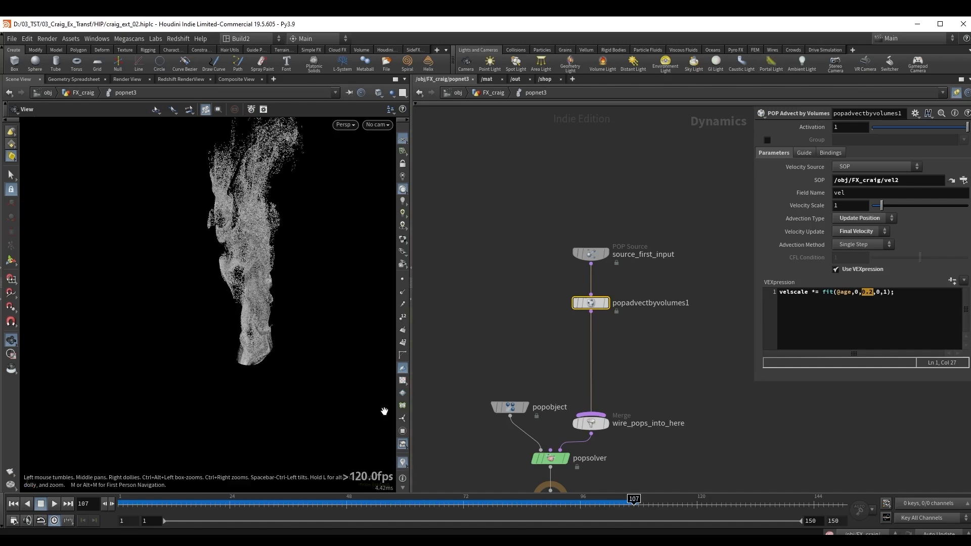
drag(276, 508, 215, 506)
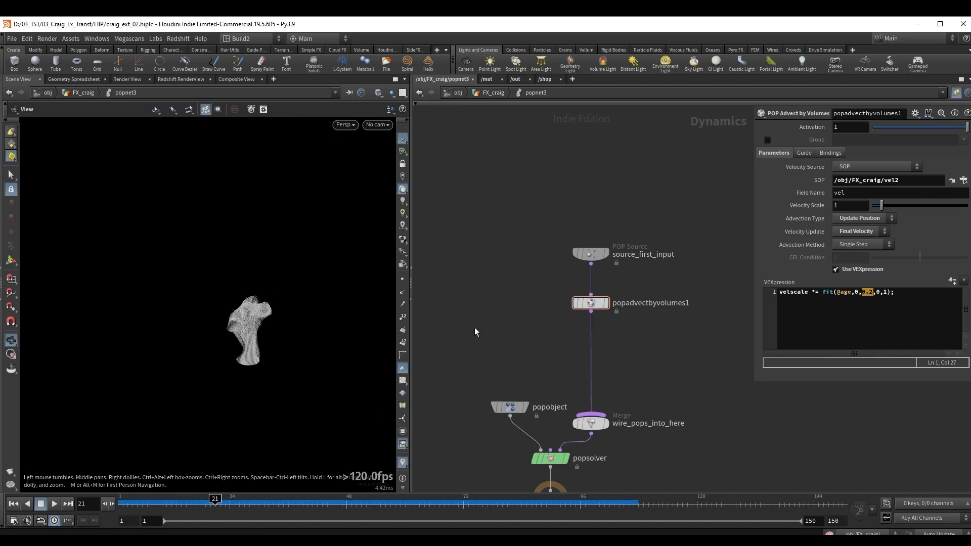
Return to the FX_craig geometry network, display vel2 and connect a Volume Analysis node to its output.
key(u)
scroll(527, 349, down, 2)
middle_drag(434, 410, 594, 332)
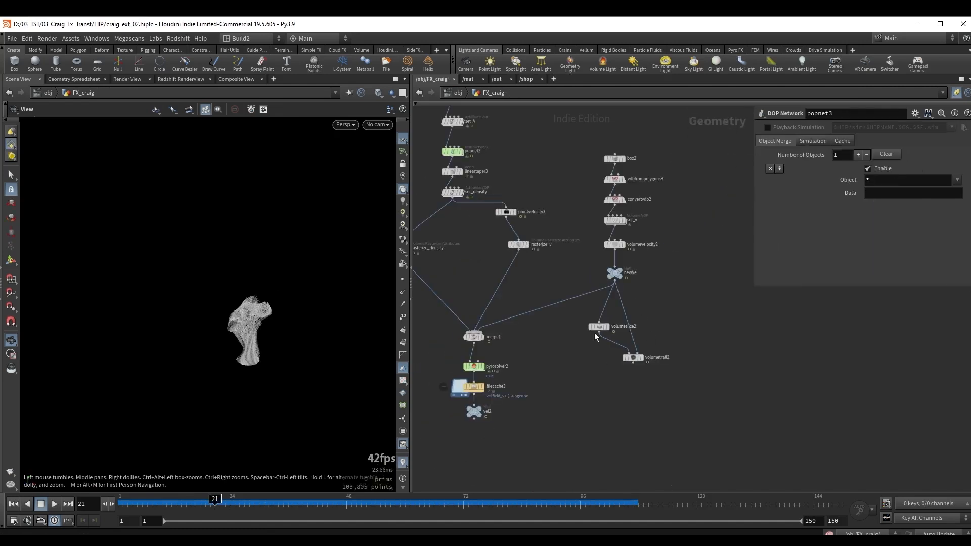
scroll(594, 332, down, 1)
middle_drag(499, 419, 548, 337)
scroll(547, 337, up, 3)
drag(521, 324, 553, 304)
key(r)
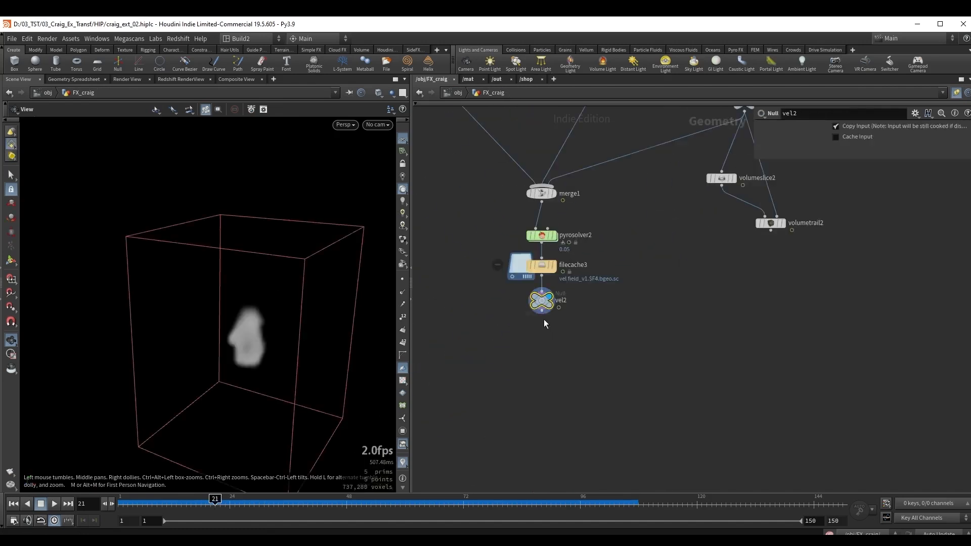
click(541, 311)
key(Tab)
text(v an)
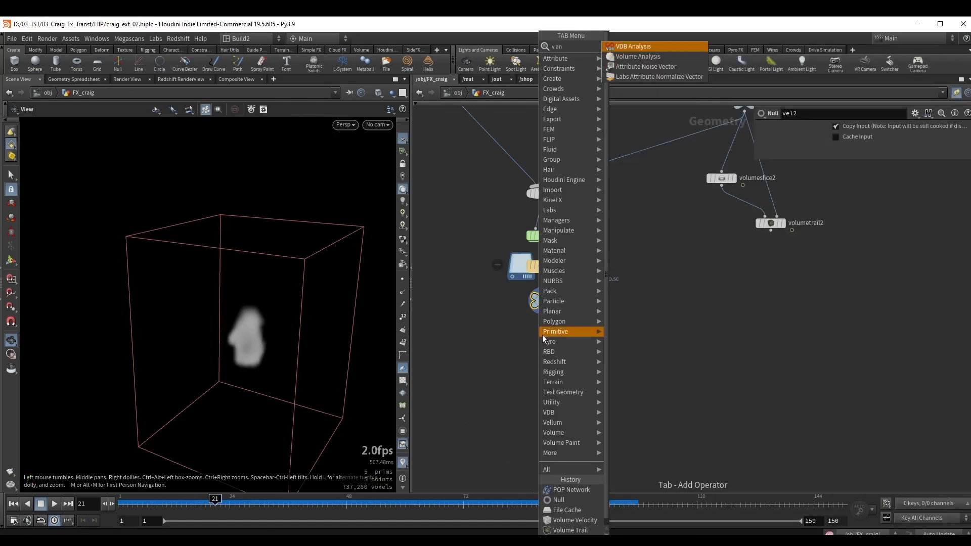
key(Down)
key(Return)
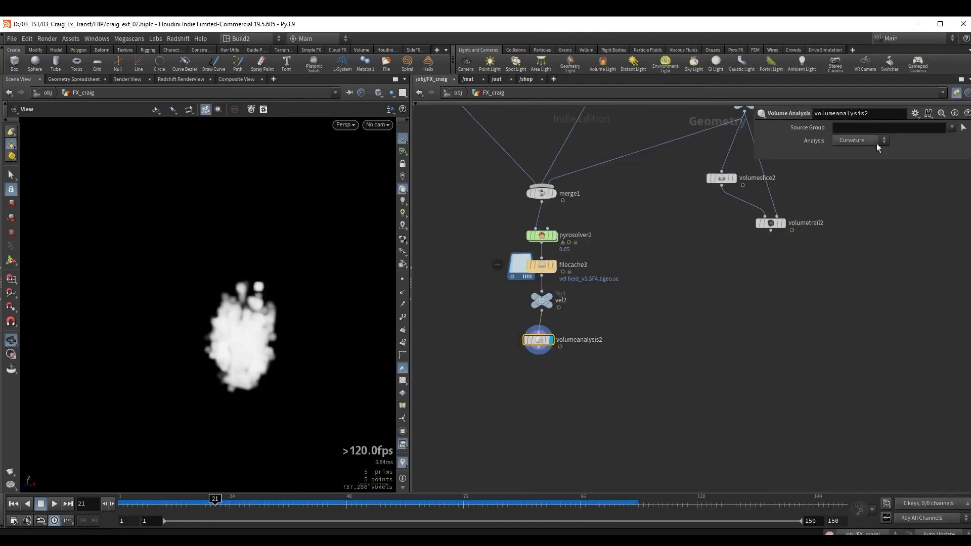
click(951, 131)
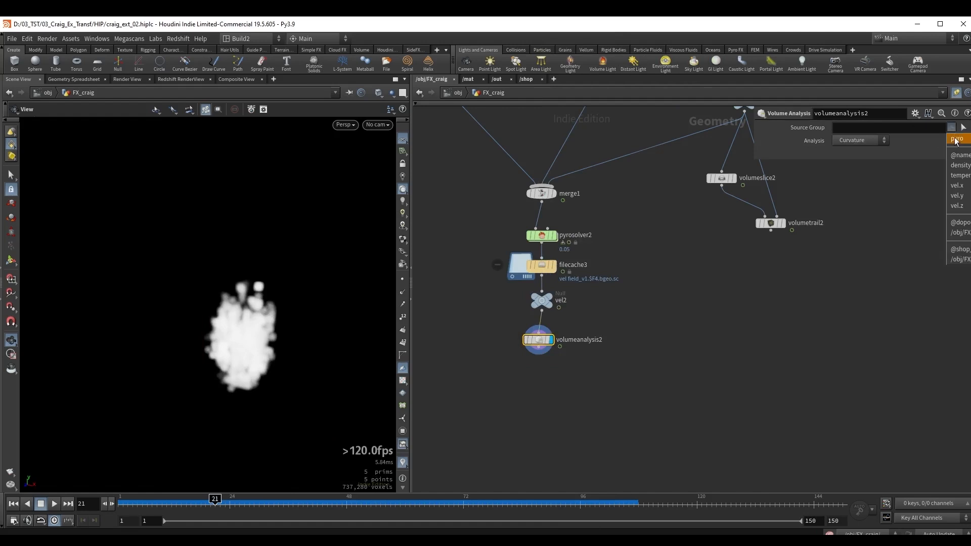
click(958, 162)
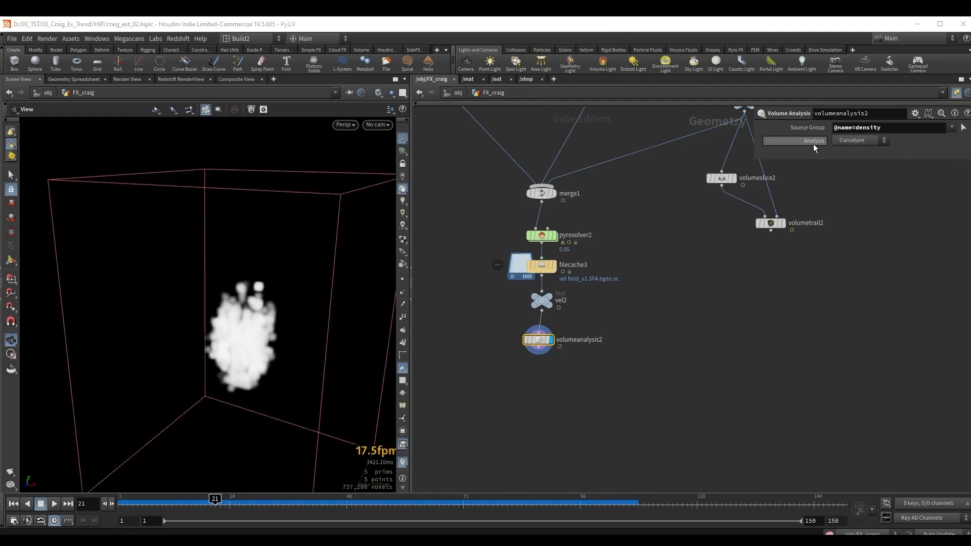
click(856, 141)
click(854, 156)
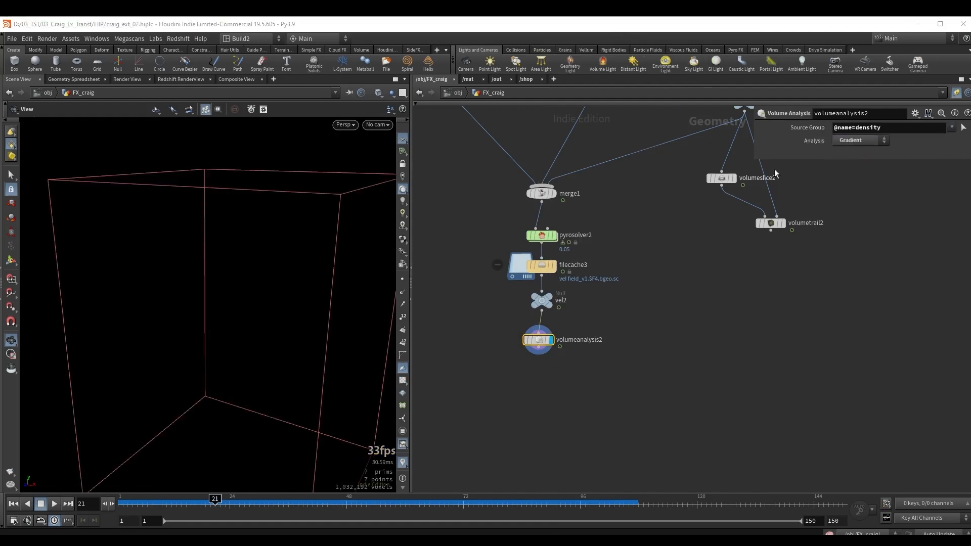
Add a Null below volumeanalysis2 and name it gradient_field.
middle_drag(578, 360, 580, 323)
key(Tab)
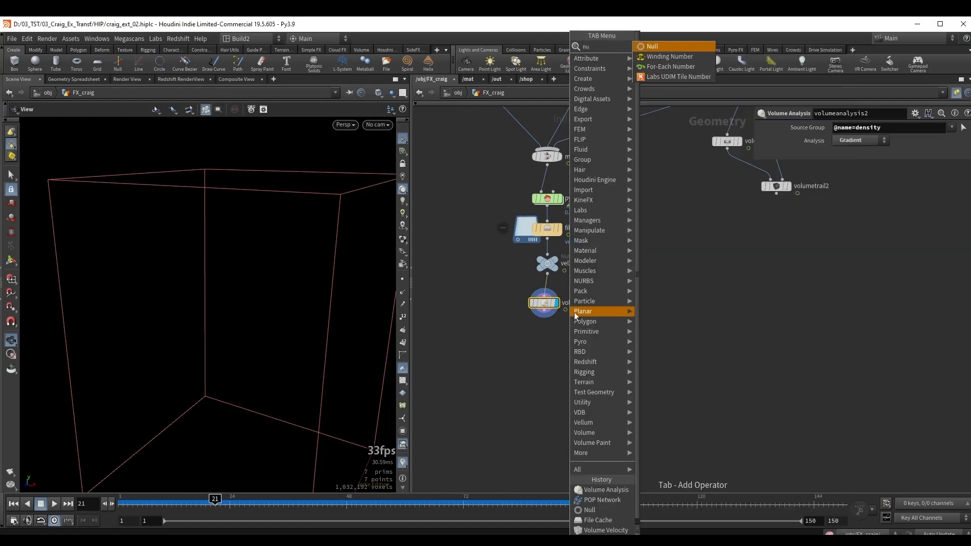
text(null)
key(Return)
key(Return)
double_click(564, 335)
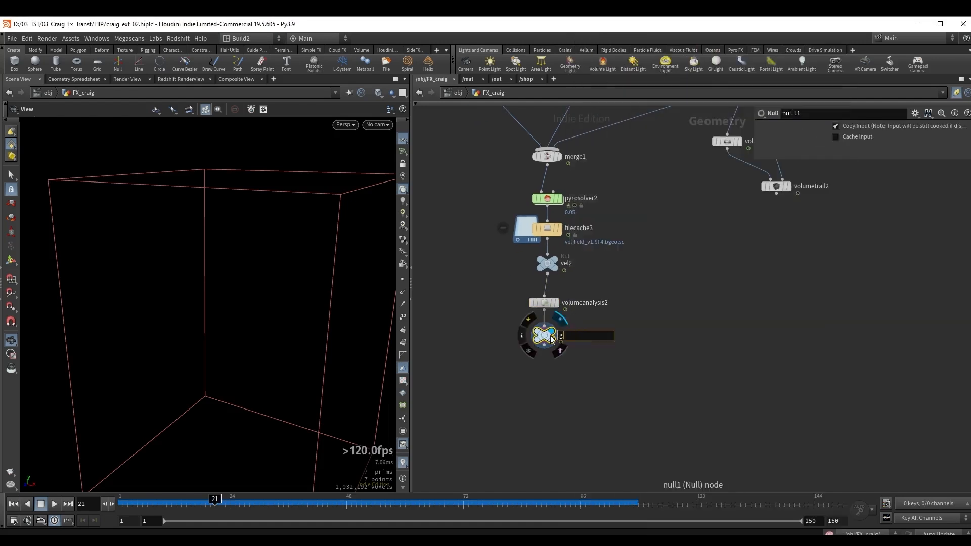
text(gradient_field)
key(Return)
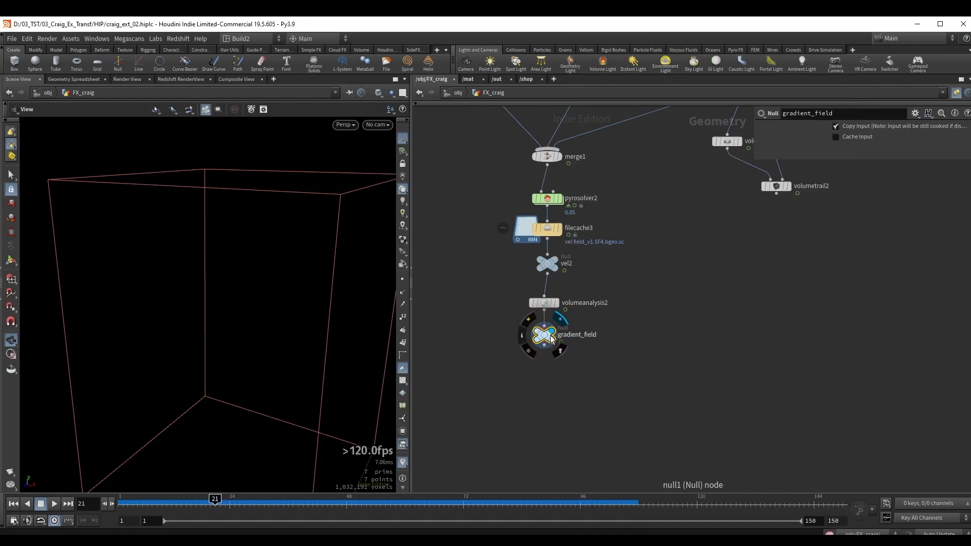
Copy the gradient_field null as a path reference and go inside popnet3.
drag(606, 386, 515, 326)
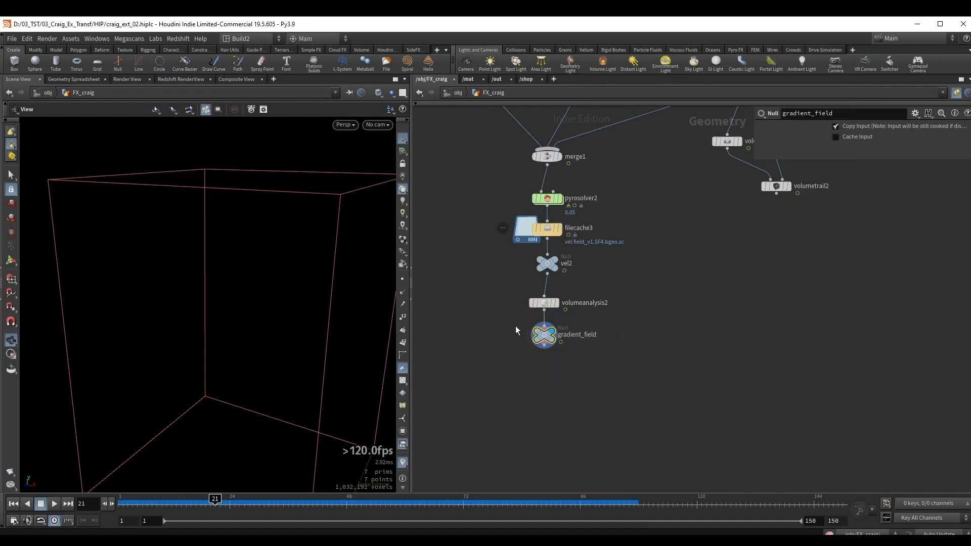
key(ctrl+c)
scroll(674, 384, down, 5)
scroll(650, 256, up, 6)
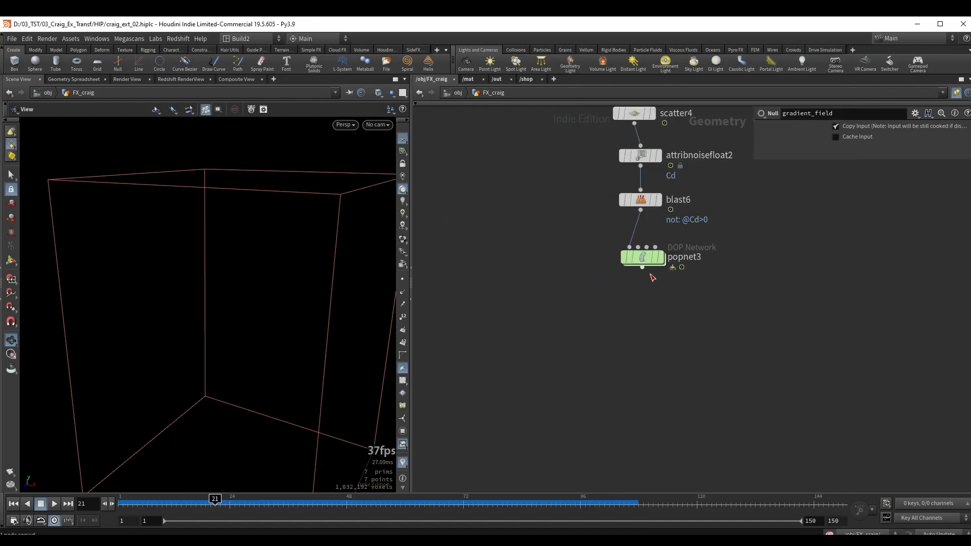
double_click(646, 262)
scroll(663, 271, up, 4)
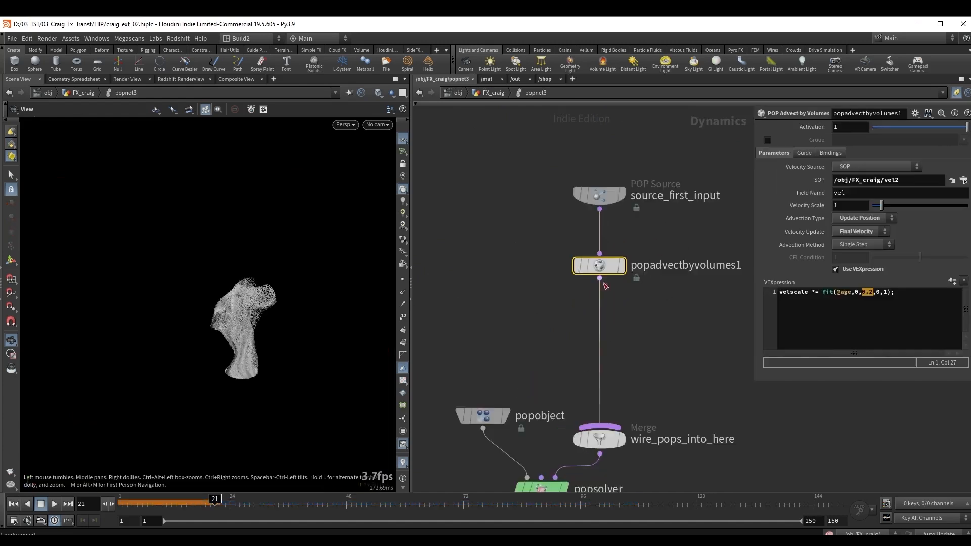
Duplicate popadvectbyvolumes1 and insert the copy between it and wire_pops_into_here.
mouse_move(593, 269)
key(ctrl+z)
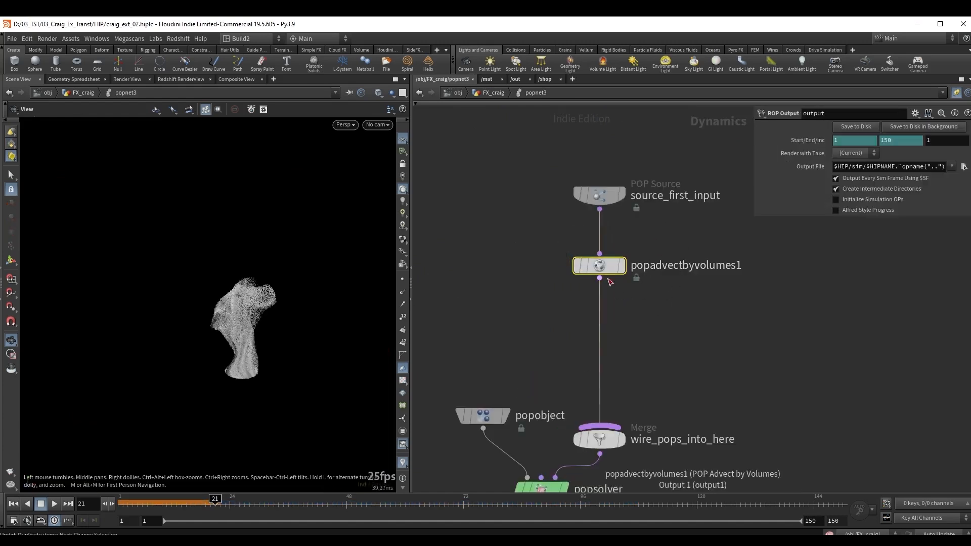
alt+drag(602, 269, 601, 346)
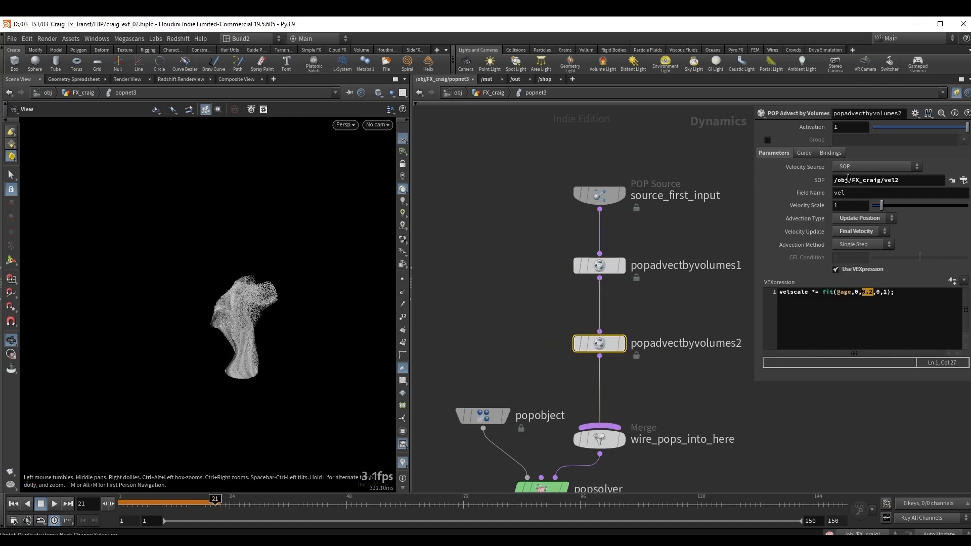
Set the SOP path of popadvectbyvolumes2 to /obj/FX_craig/gradient_field.
click(848, 180)
key(ctrl+a)
key(ctrl+v)
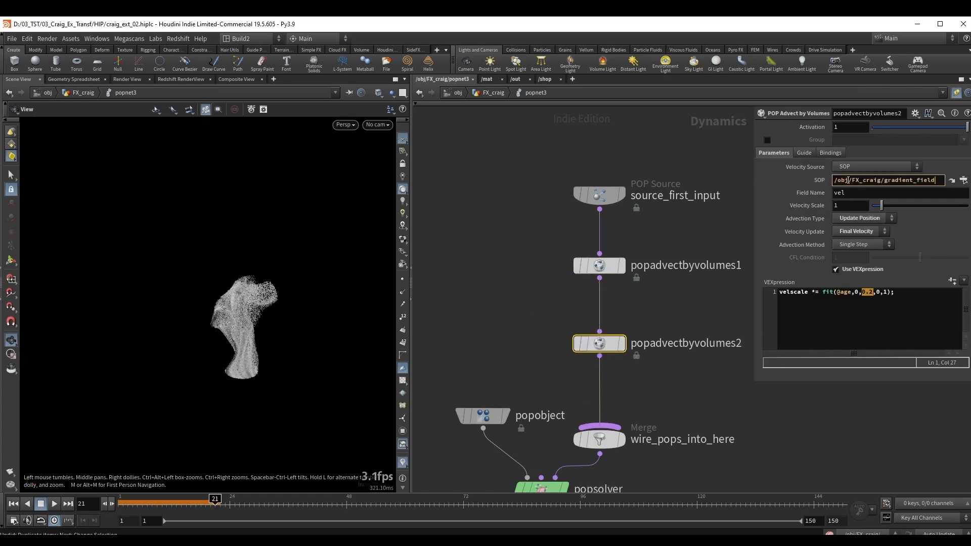
Set the field name of popadvectbyvolumes2 to density.
key(Return)
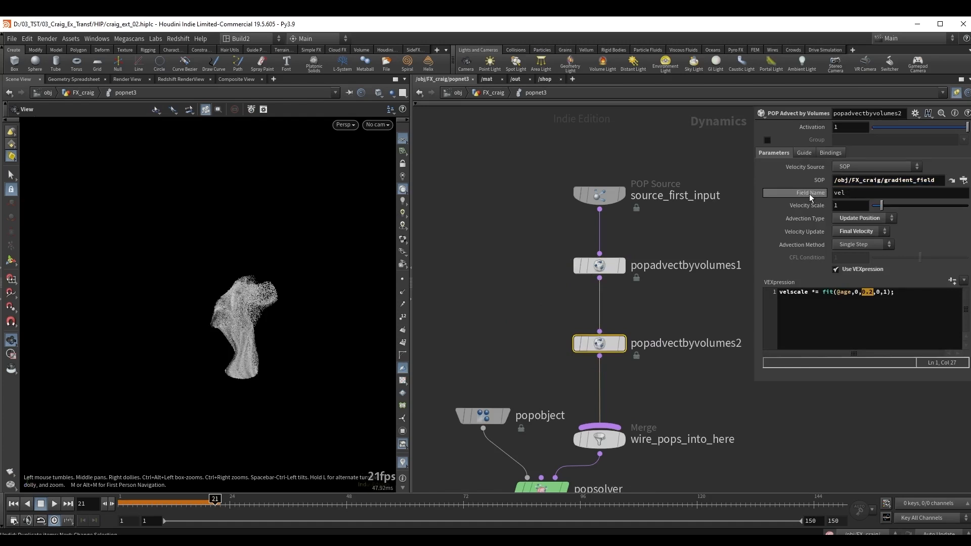
drag(856, 193, 817, 193)
text(density)
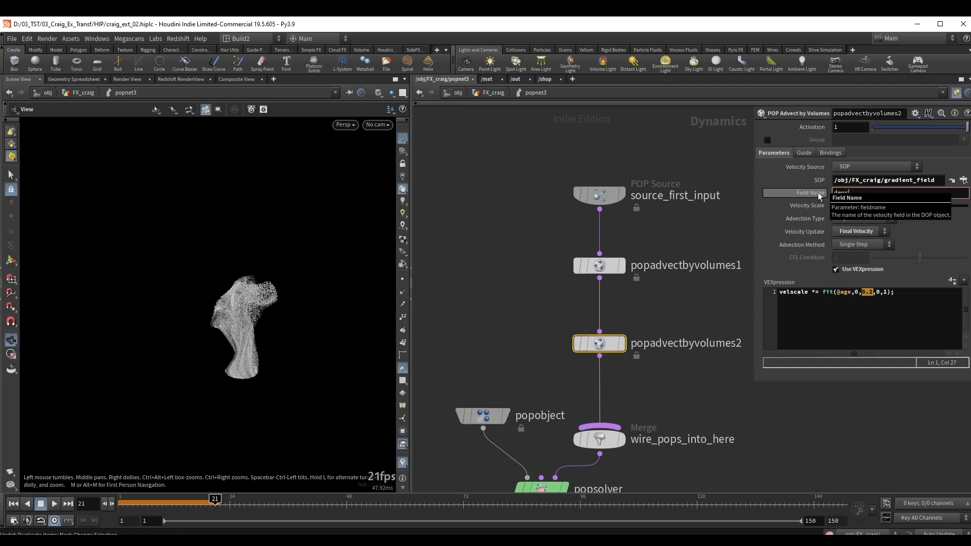
key(Return)
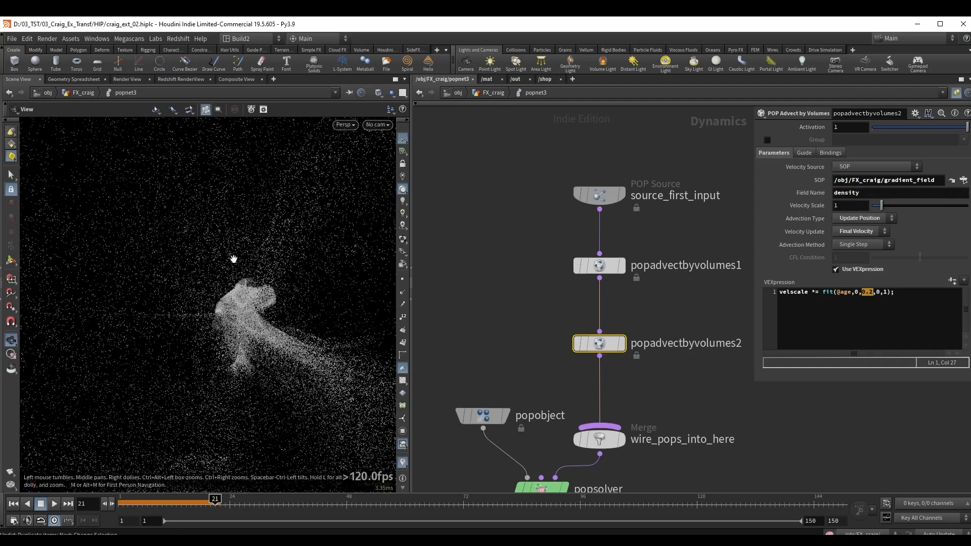
Play the particle simulation from the first frame and examine how the gradient field spreads the particles.
right_drag(198, 242, 202, 223)
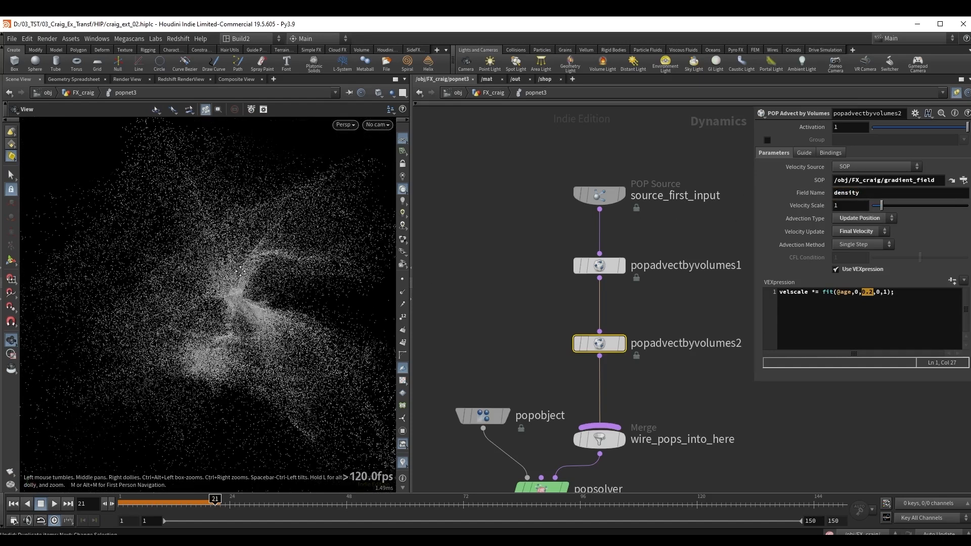
drag(202, 223, 217, 248)
right_drag(212, 273, 210, 247)
drag(210, 247, 256, 280)
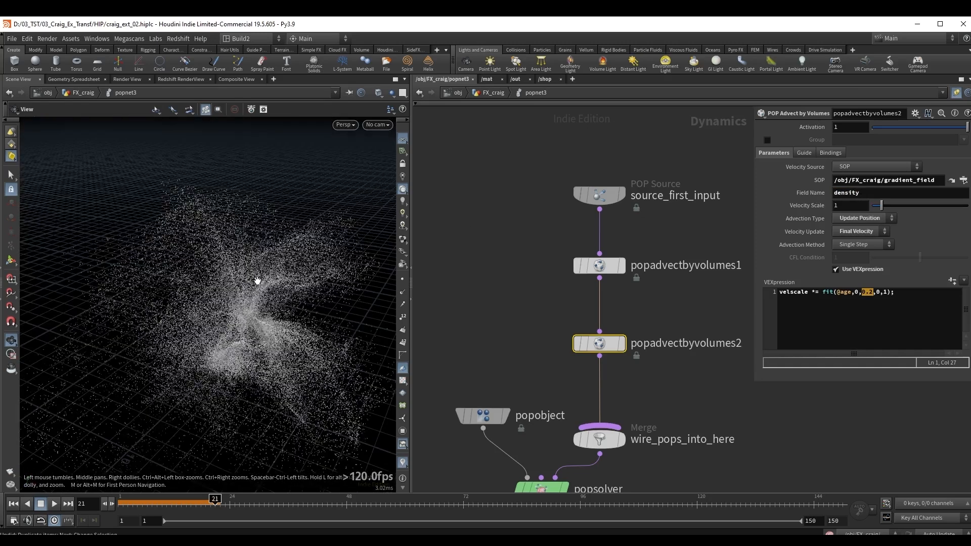
key(ctrl+Up)
key(Up)
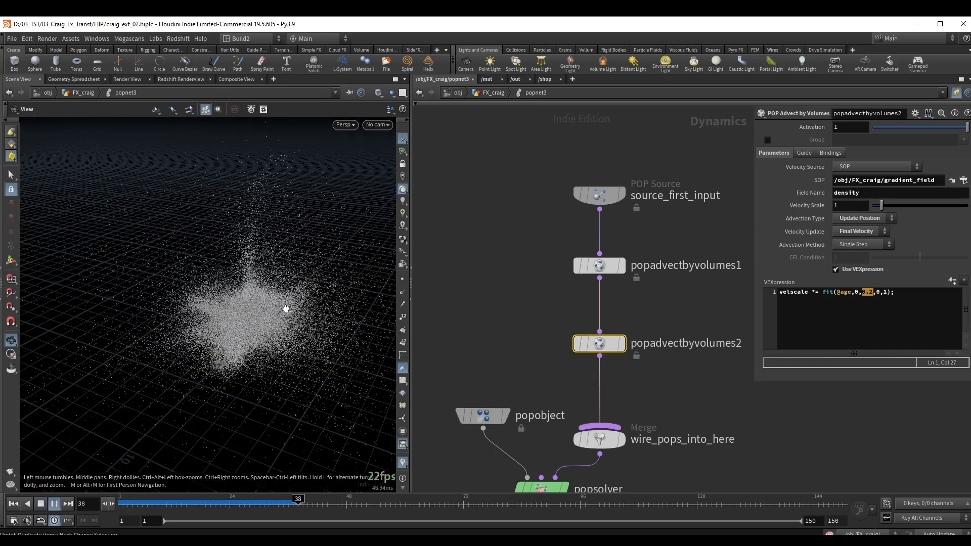
key(Down)
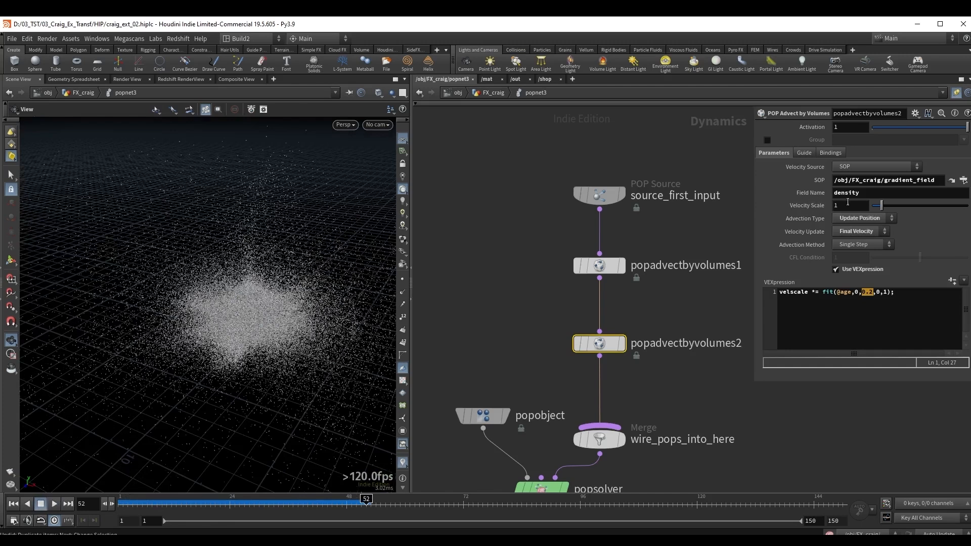
Set the velocity scale of popadvectbyvolumes2 to 0.01 and replay the simulation from the first frame.
click(850, 205)
text(.01)
key(Return)
key(ctrl+Up)
key(Up)
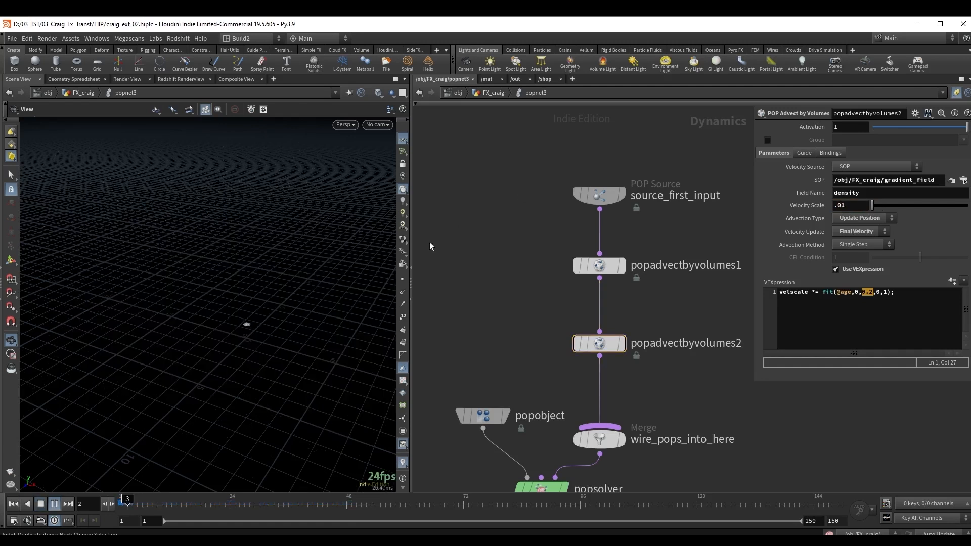
key(Down)
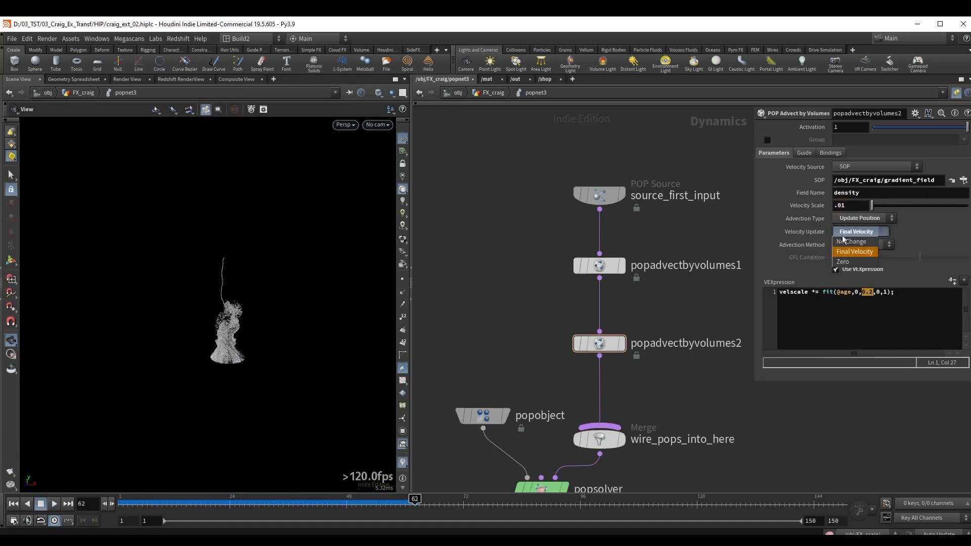
Set the velocity update of popadvectbyvolumes2 to No Change and replay the simulation from the first frame.
click(851, 232)
click(849, 241)
key(ctrl+Up)
key(Up)
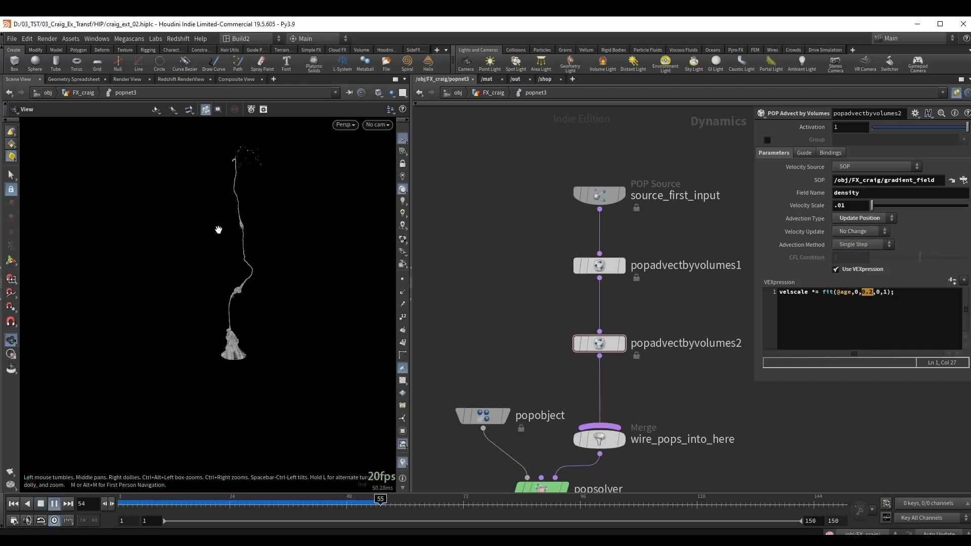
key(Up)
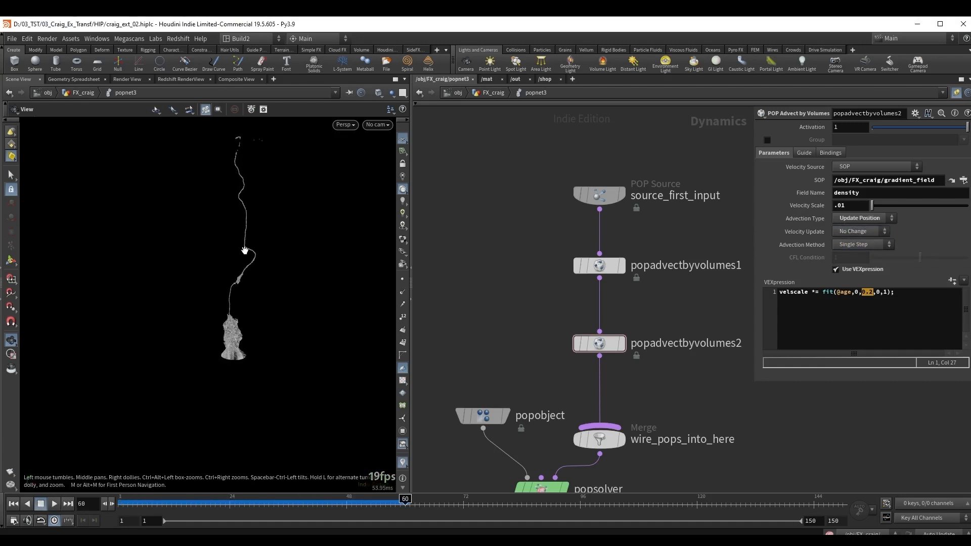
Set the velocity scale of popadvectbyvolumes2 to 0.001 and replay the simulation from the first frame.
click(862, 206)
text(.001)
key(Return)
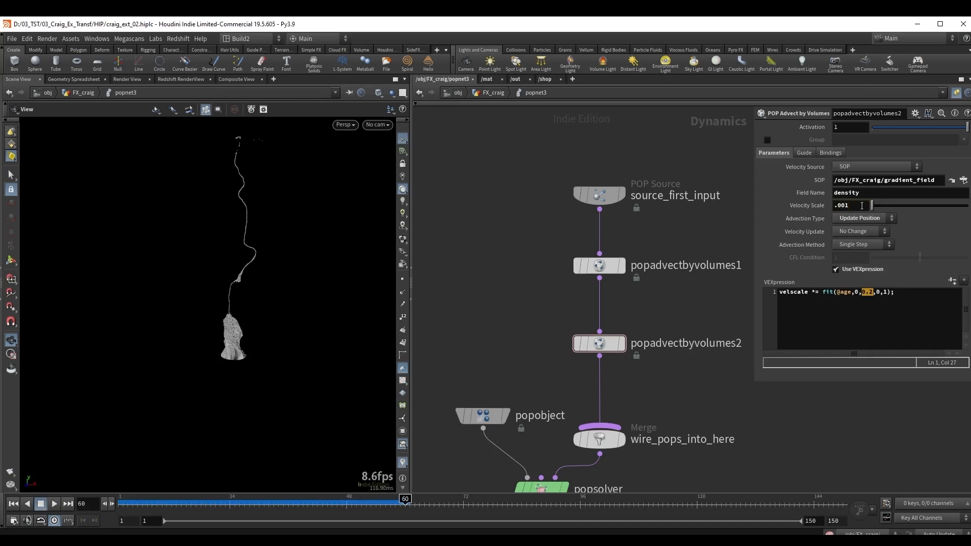
key(ctrl+Up)
key(Up)
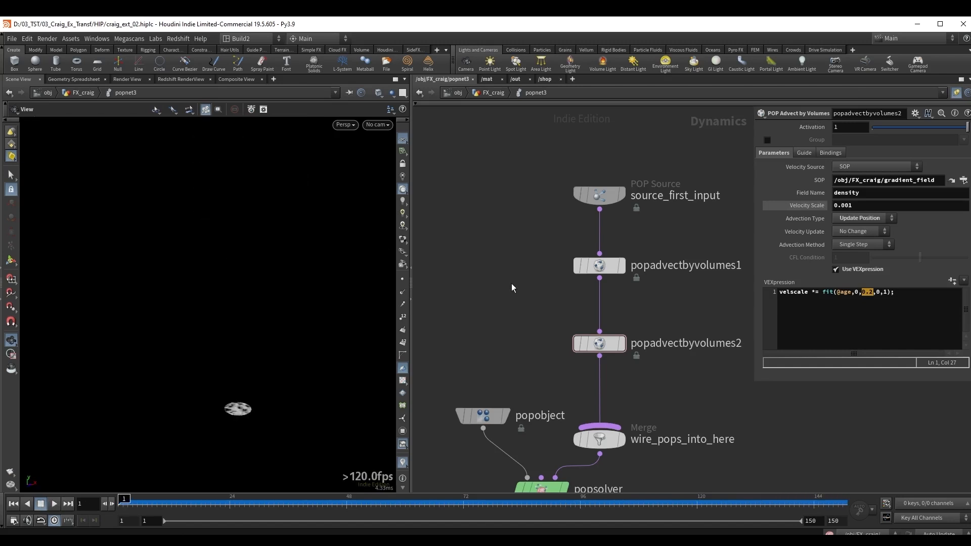
Return to the FX_craig network, then play and scrub the popnet3 simulation to examine the particle shape.
key(u)
key(r)
drag(600, 275, 704, 246)
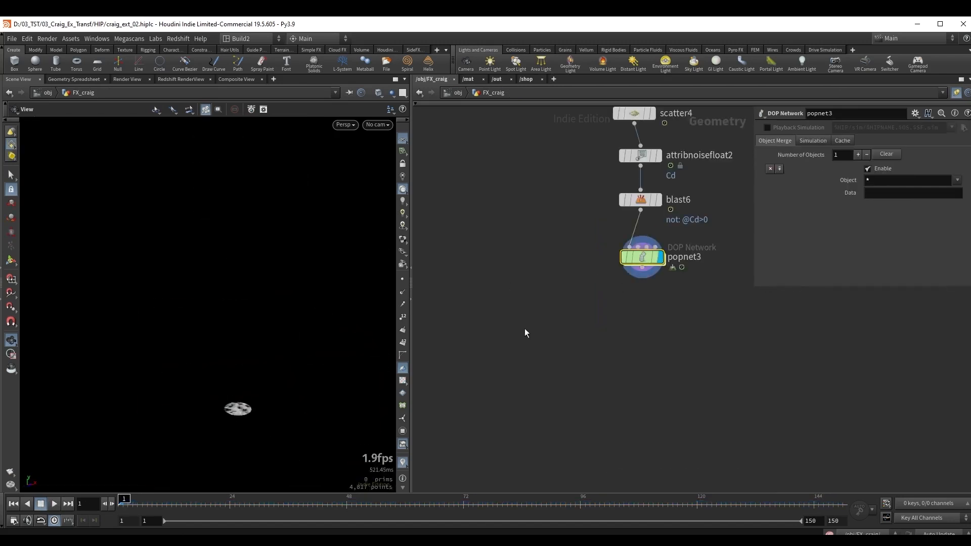
key(Up)
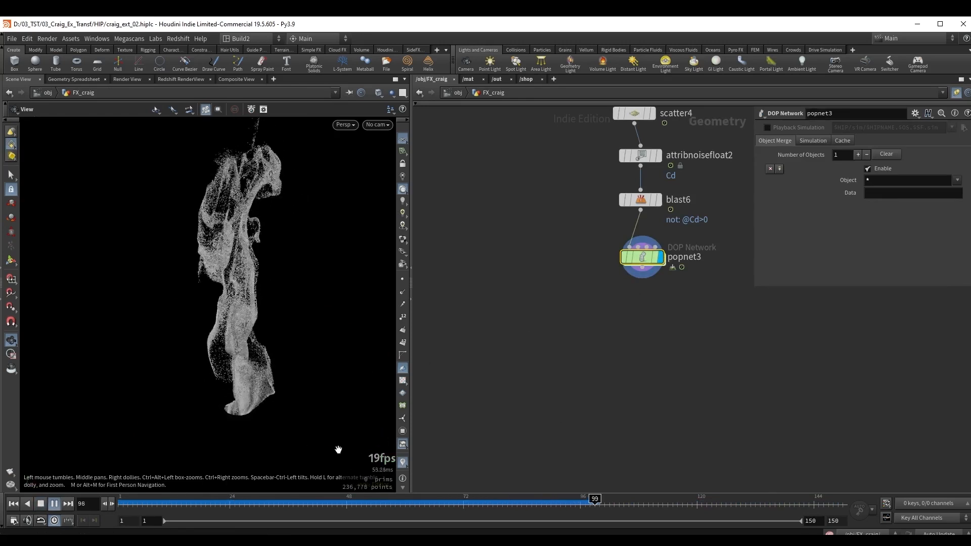
key(Up)
middle_drag(256, 291, 257, 307)
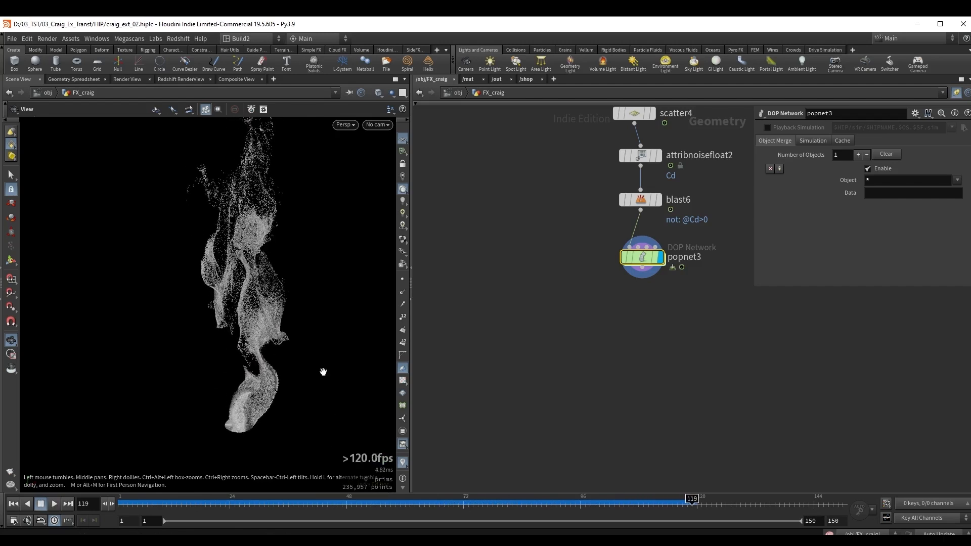
drag(446, 505, 575, 505)
middle_drag(547, 202, 513, 332)
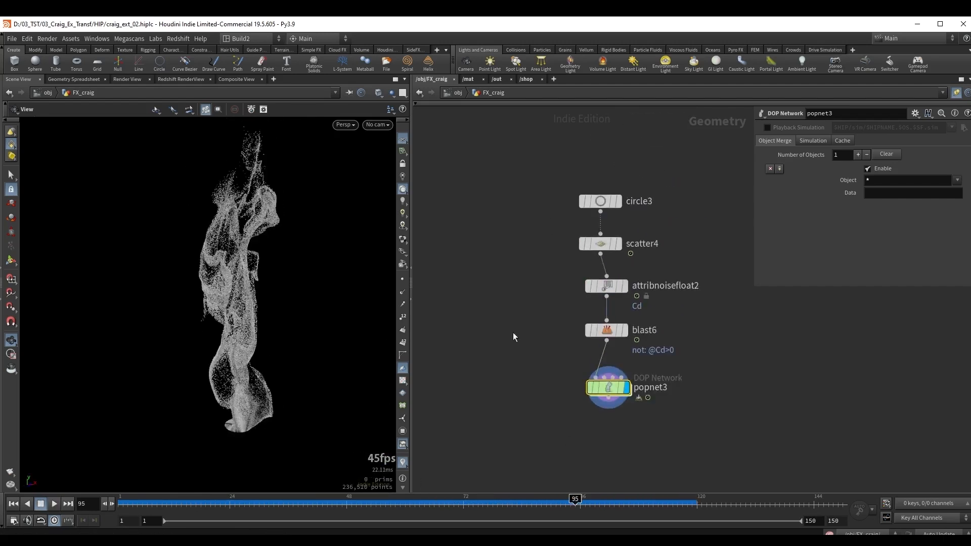
middle_drag(535, 252, 527, 263)
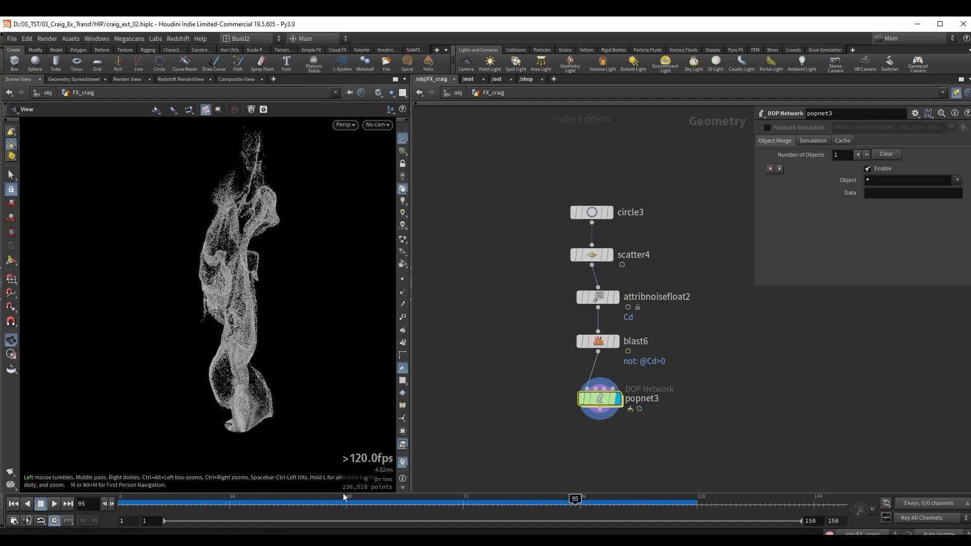
Raise the Force Total Count of scatter4 to about 10,500 points and replay the simulation from the first frame.
click(602, 258)
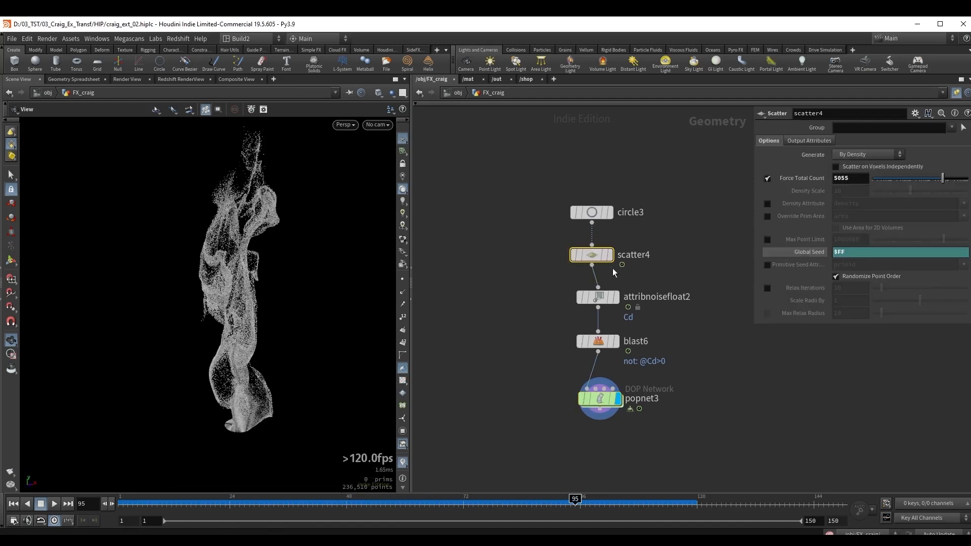
drag(943, 180, 952, 180)
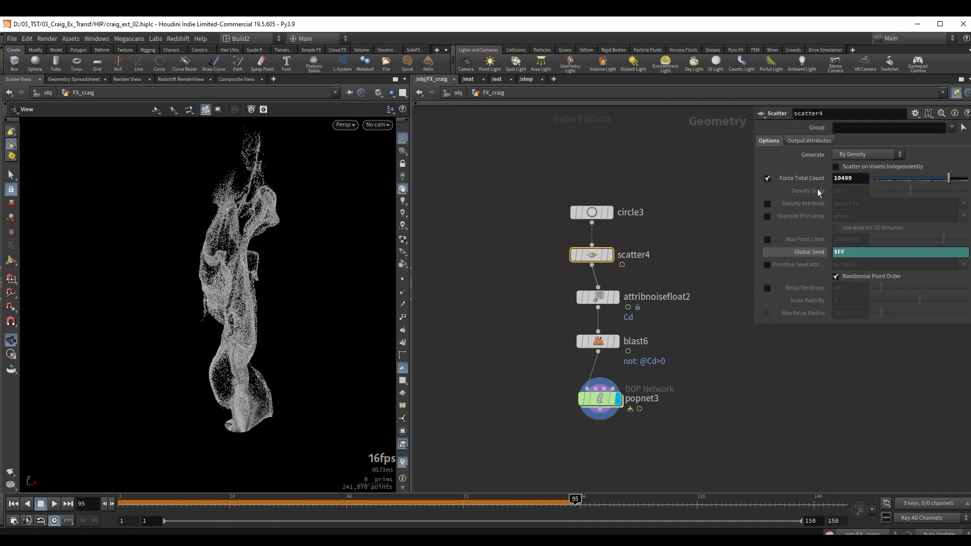
key(ctrl+Up)
key(Up)
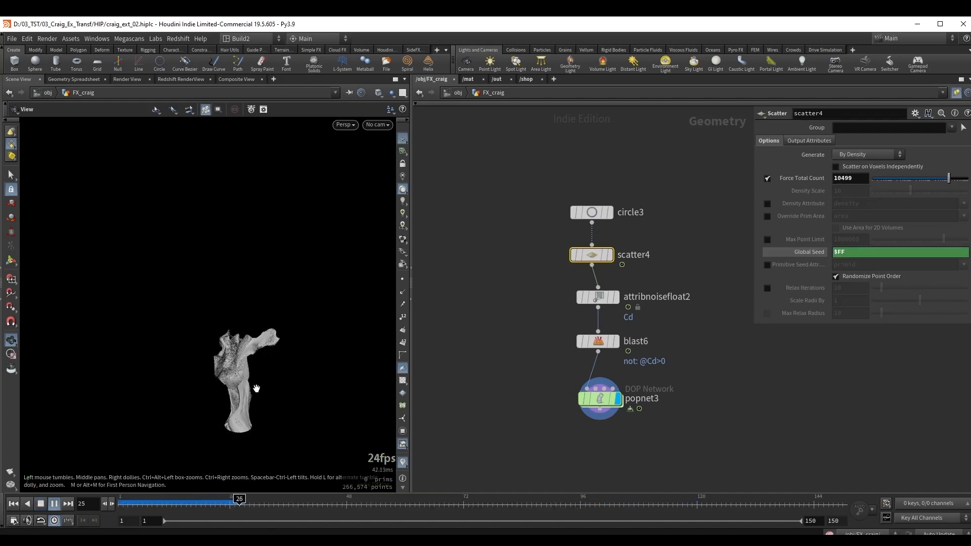
middle_drag(256, 389, 272, 344)
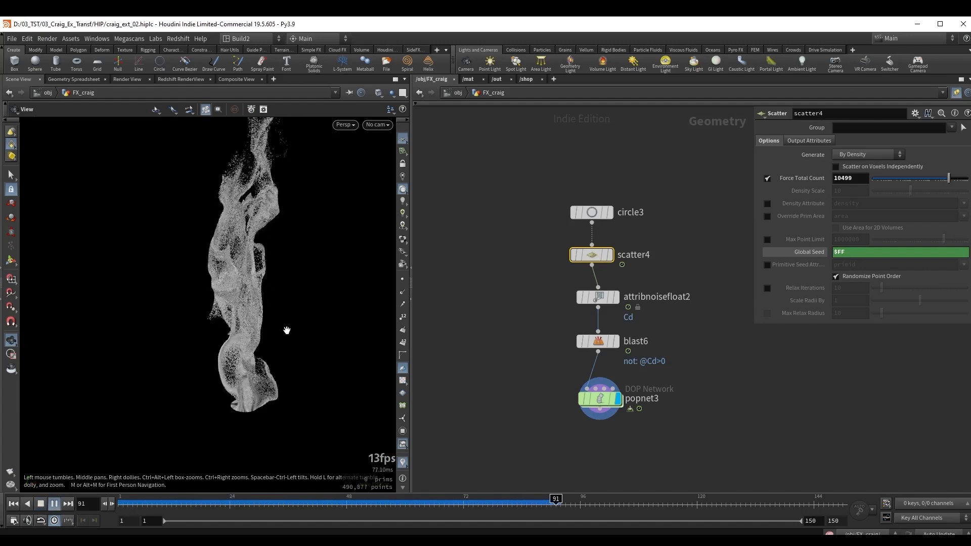
key(Up)
drag(253, 328, 229, 329)
Add a File Cache node below popnet3 with the base name prtsim.
click(602, 398)
middle_drag(662, 388, 589, 279)
middle_drag(528, 329, 563, 332)
key(Tab)
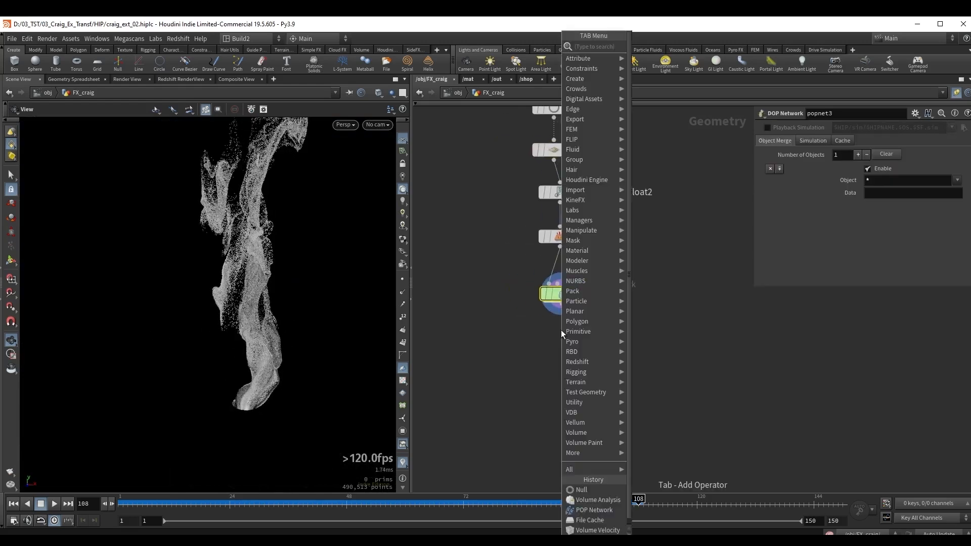
text(f ca)
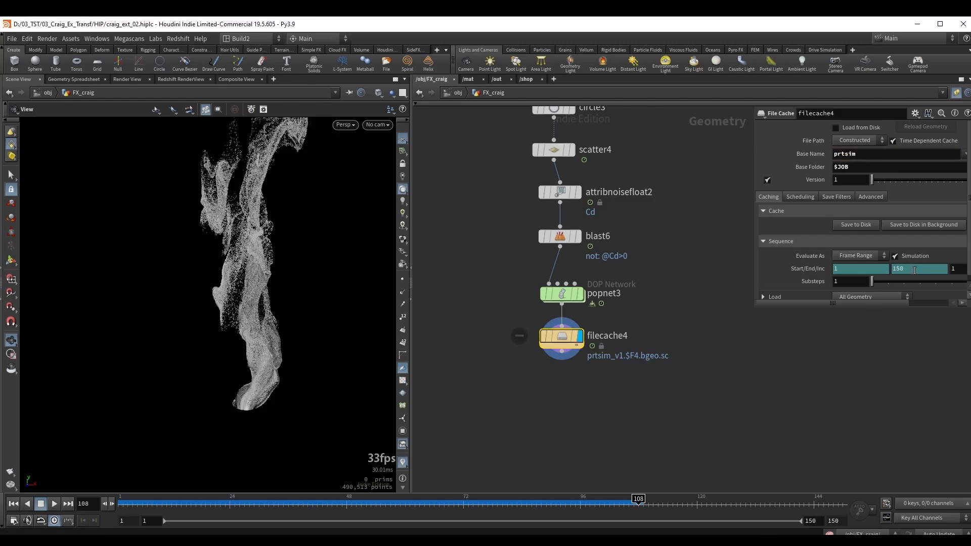
Set the end frame of filecache4 to 600, save the cache to disk and scrub through the cached particles.
drag(915, 271, 872, 270)
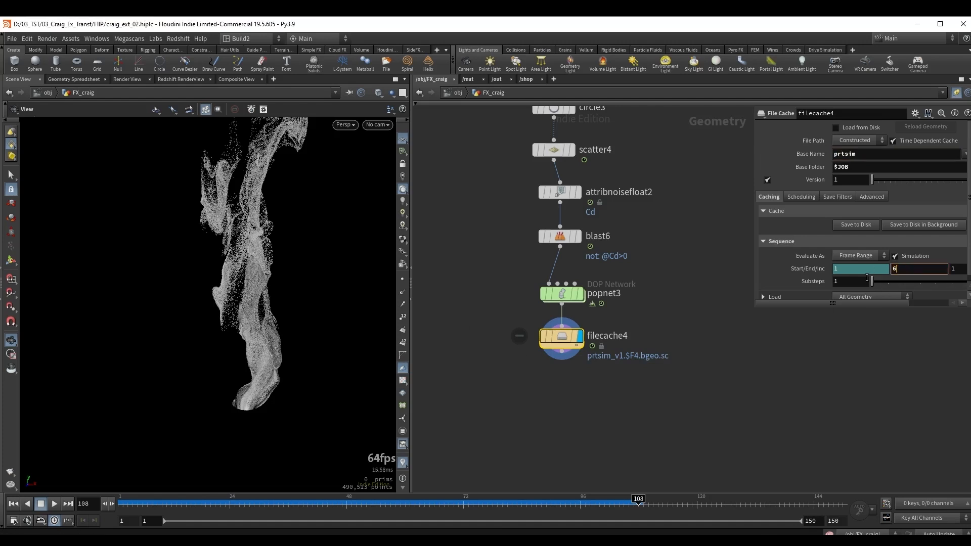
key(Return)
click(856, 225)
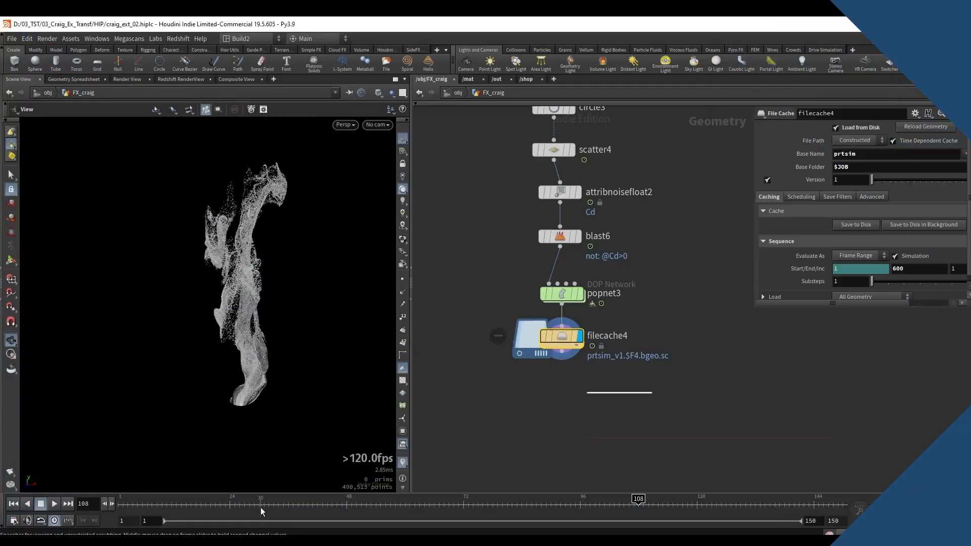
drag(261, 508, 570, 505)
Add a Retime node below filecache4 and display its result.
middle_drag(513, 388, 515, 380)
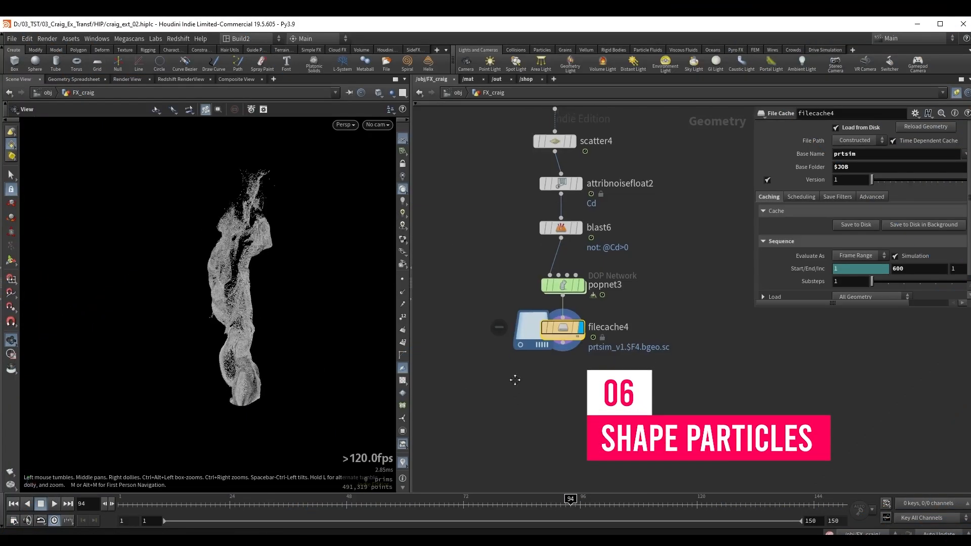
key(Tab)
text(retime)
key(Return)
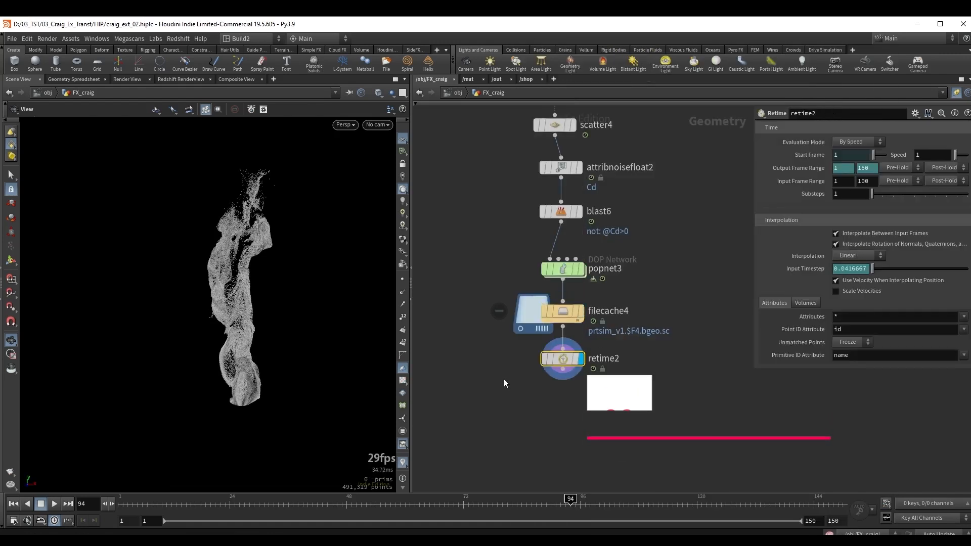
middle_drag(501, 386, 500, 323)
scroll(500, 323, up, 1)
drag(243, 306, 236, 303)
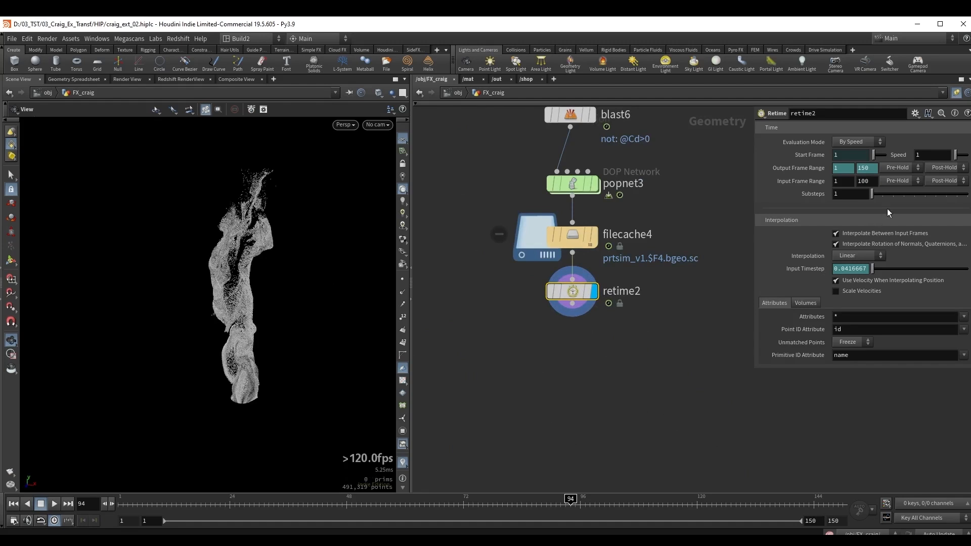
Set the speed of retime2 to 2.7 and widen its parameter area.
drag(928, 156, 895, 150)
key(Return)
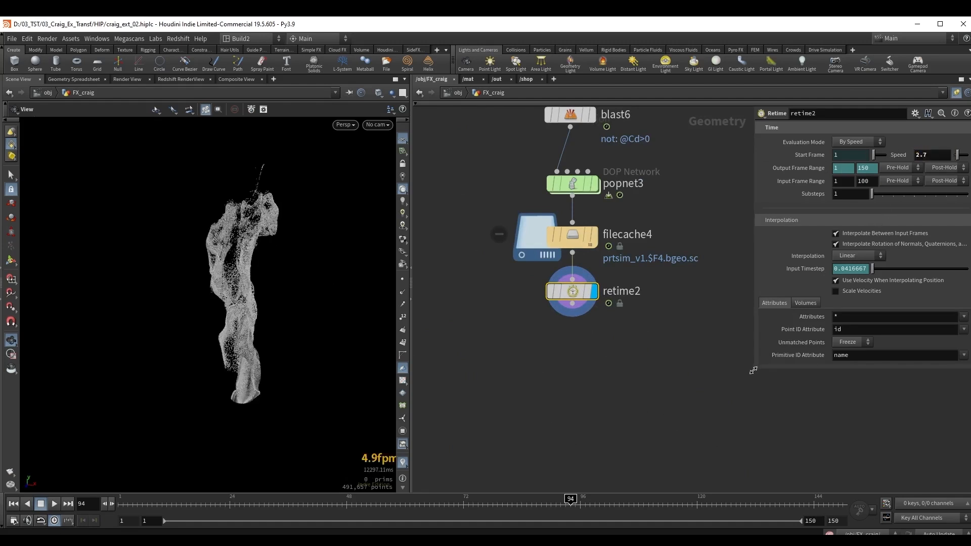
drag(753, 370, 700, 396)
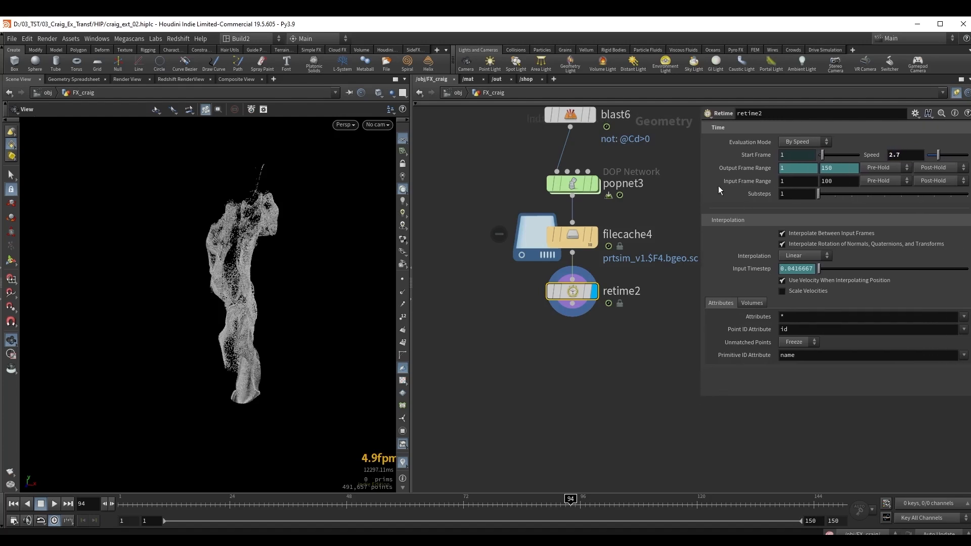
Set the end of retime2's input frame range to 600 and the end of its output frame range to 250.
drag(834, 181, 789, 182)
key(Return)
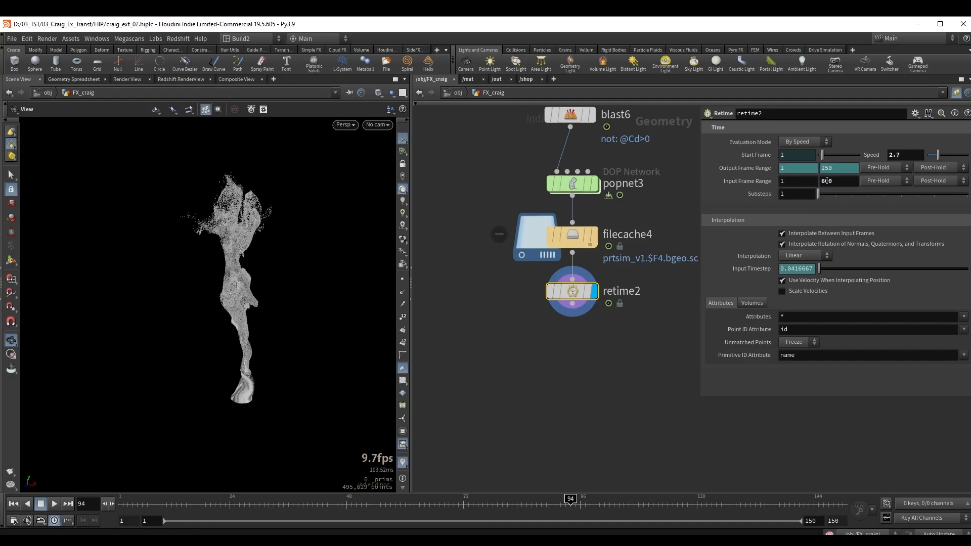
middle_drag(643, 292, 613, 344)
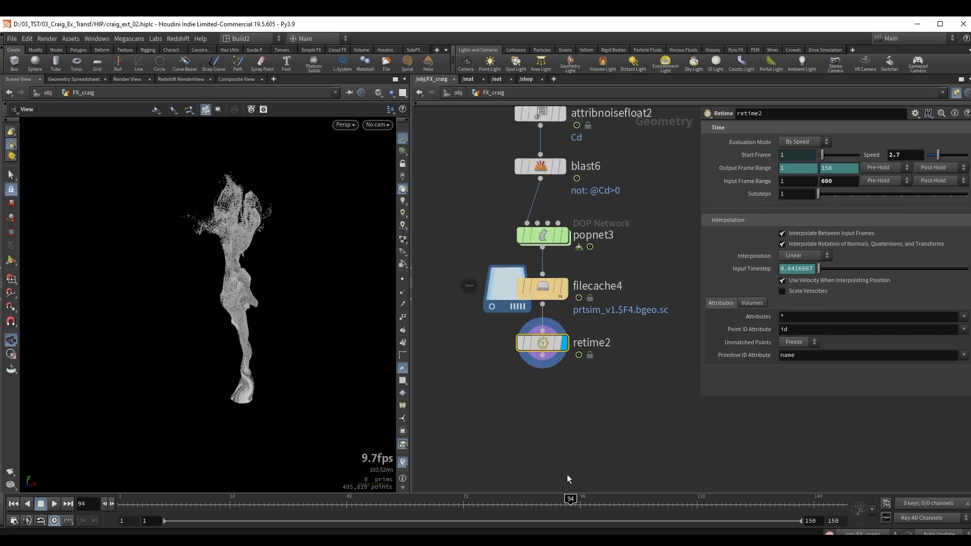
ctrl+shift+click(843, 168)
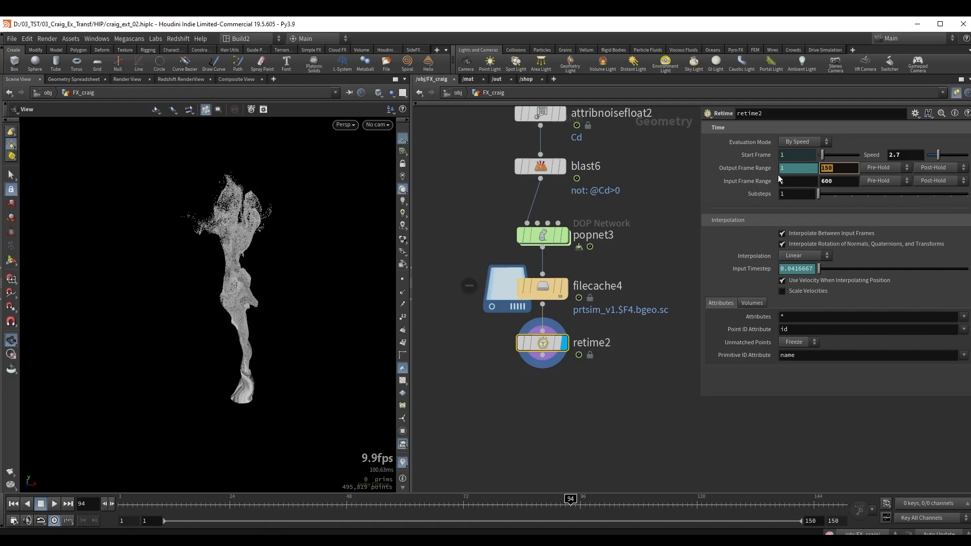
text(250)
key(Return)
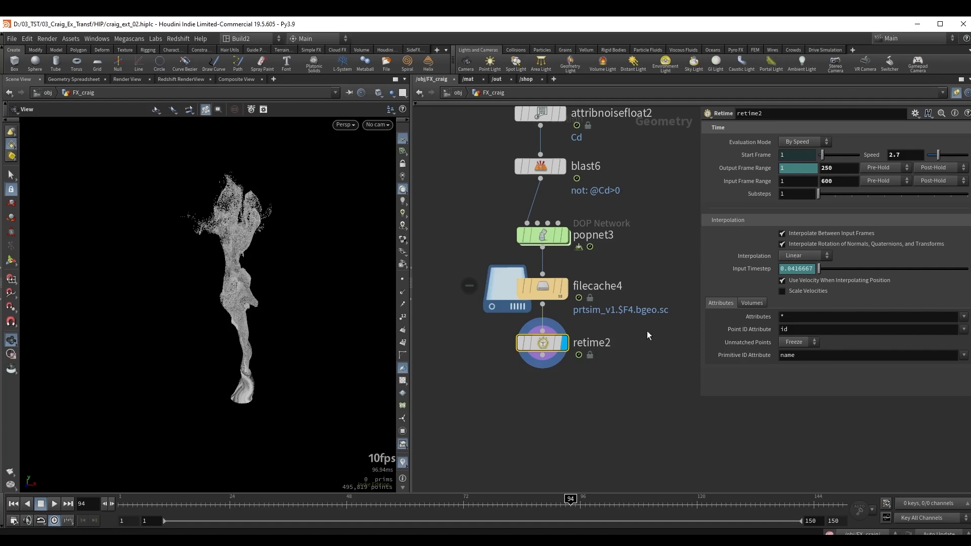
Return to frame 1 and add a displayed Time Shift node below retime2.
middle_drag(580, 410, 562, 331)
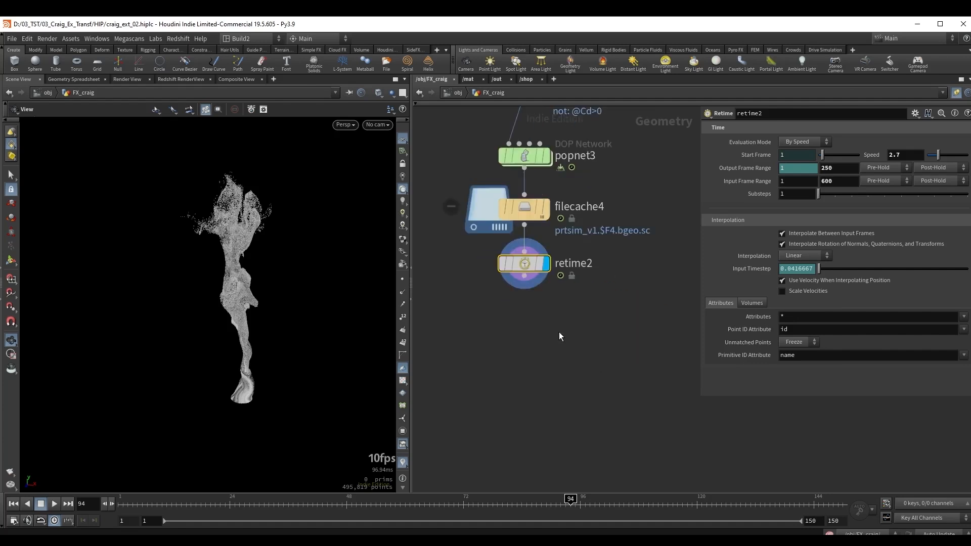
drag(417, 505, 120, 506)
key(Tab)
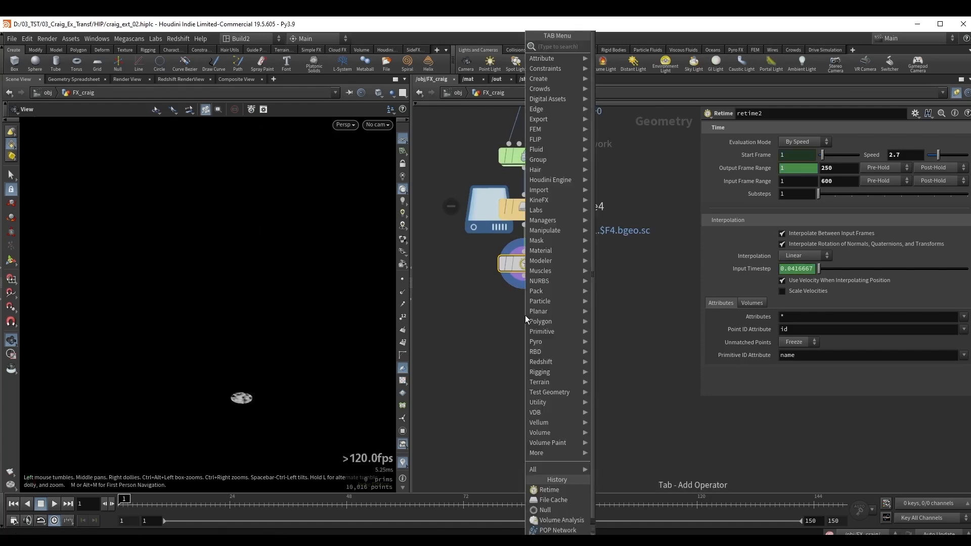
text(tsh)
key(Return)
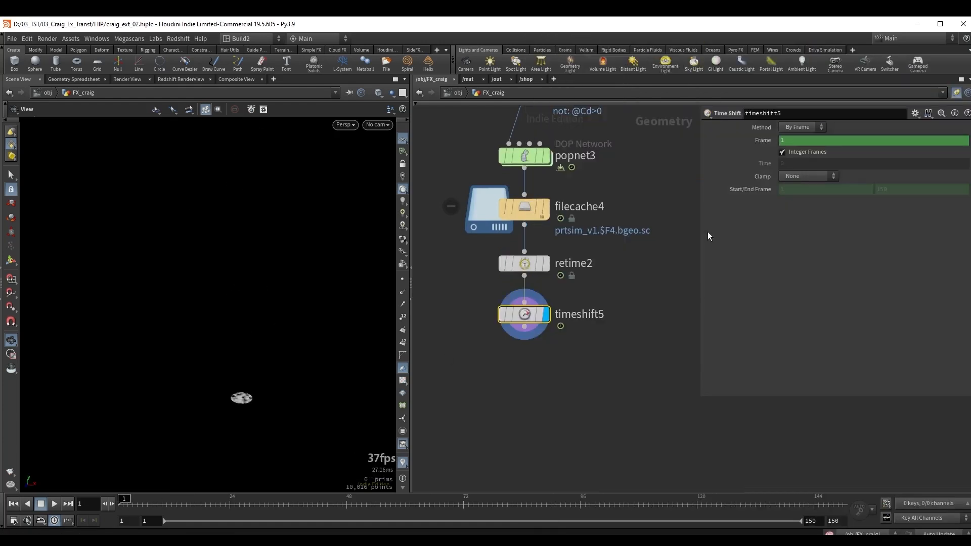
Set the Frame expression of timeshift5 to $F+25 and review the offset particles over the first frames.
click(798, 141)
text($F)
double_click(797, 142)
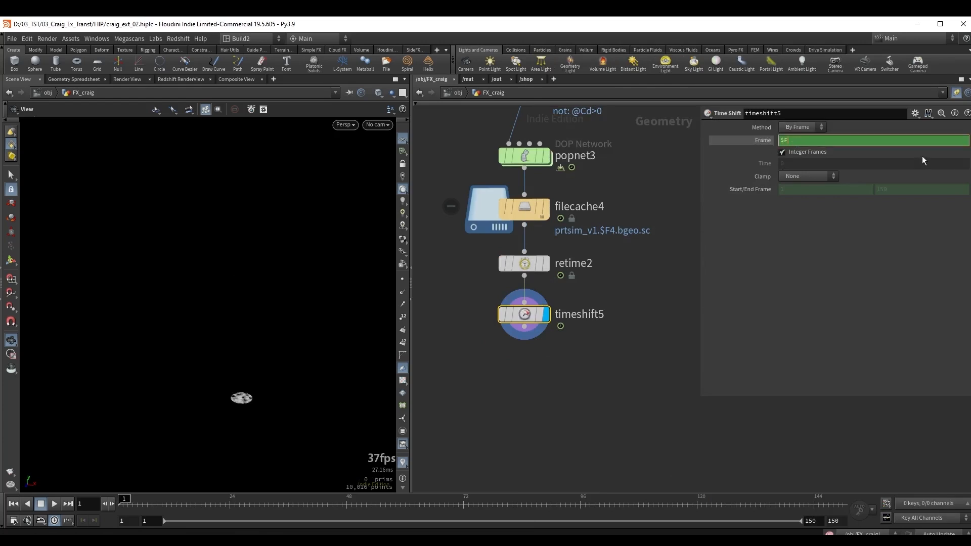
text(+25)
key(Return)
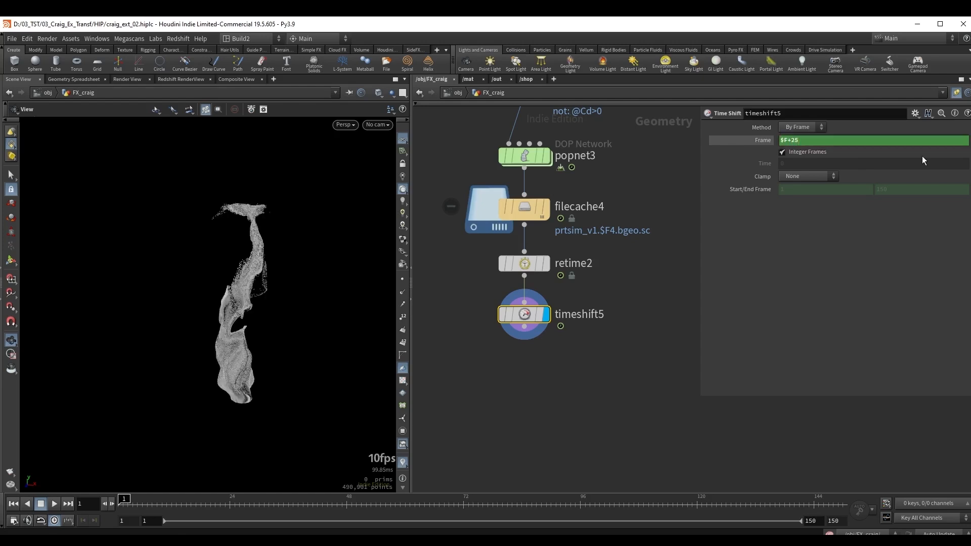
drag(124, 502, 229, 491)
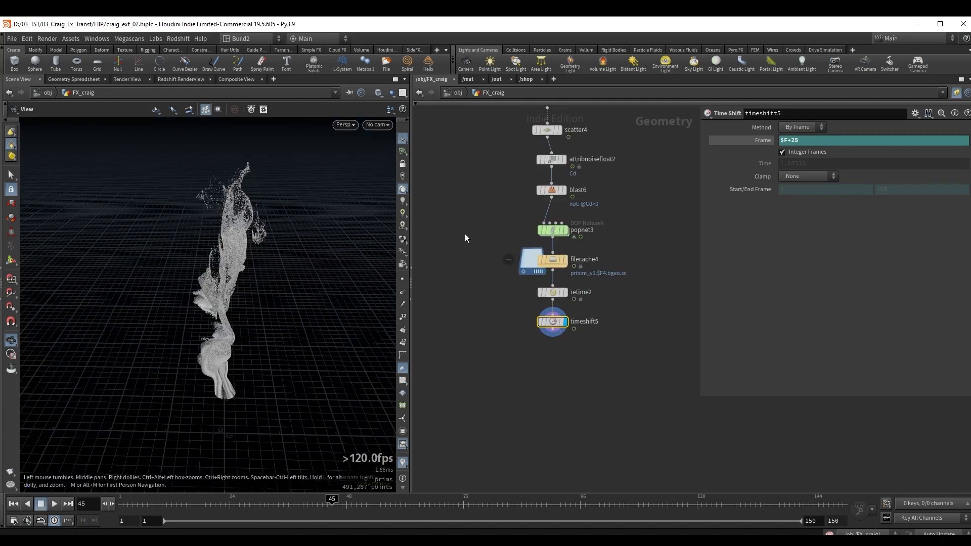
Template the tube1 node as a reference in the viewport and compare the timeshift5 particles against it over several frames.
scroll(465, 234, down, 1)
middle_drag(468, 213, 627, 331)
scroll(584, 299, down, 2)
middle_drag(492, 263, 659, 281)
drag(458, 165, 652, 264)
middle_drag(651, 264, 432, 232)
drag(433, 233, 517, 243)
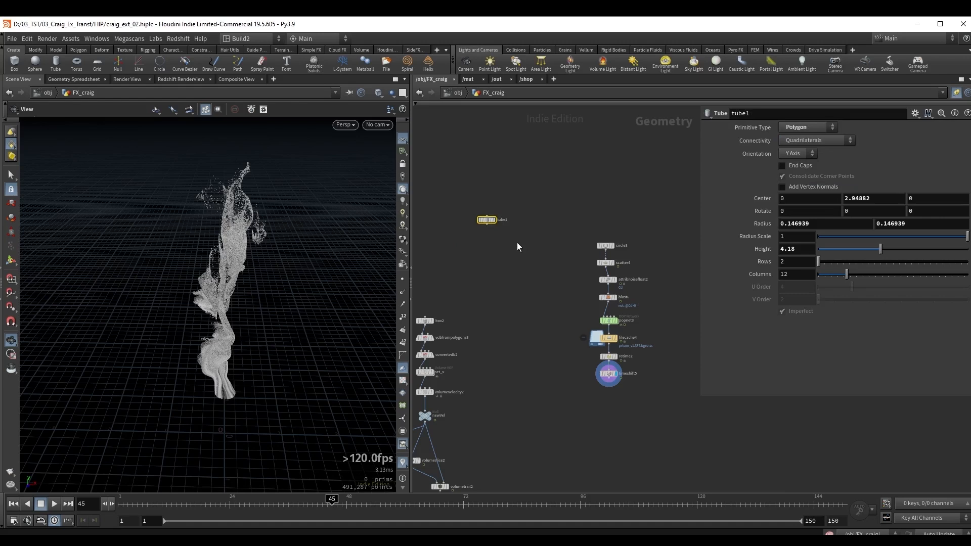
key(shift+e)
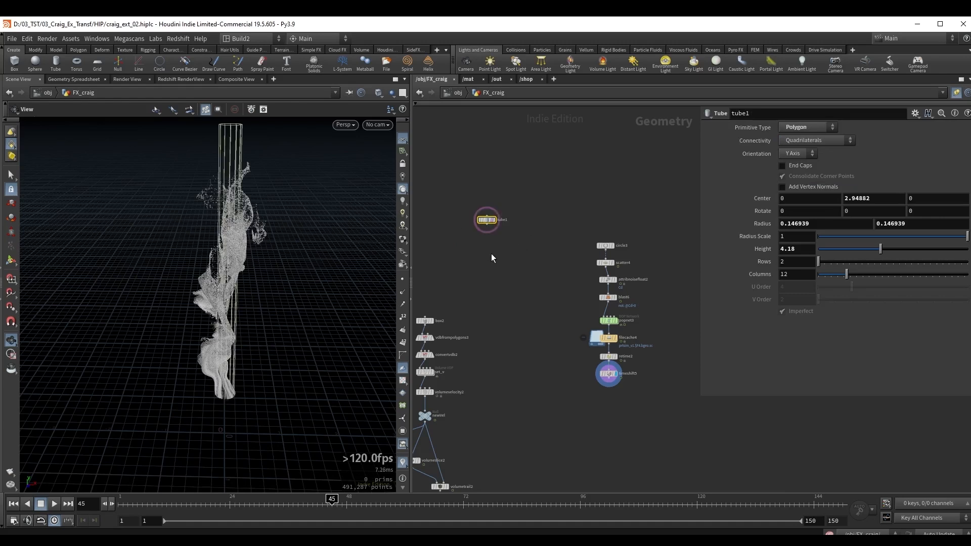
drag(572, 390, 622, 370)
drag(331, 508, 430, 511)
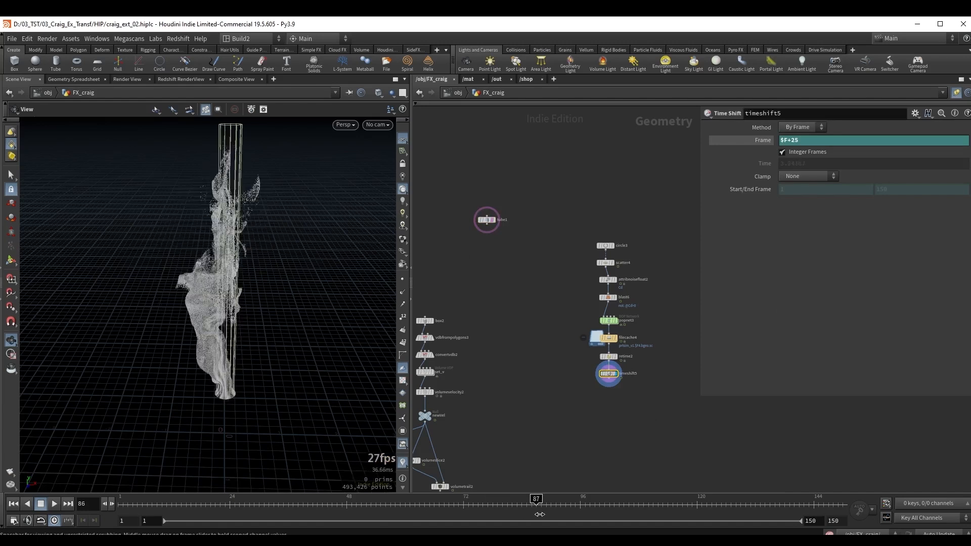
Add a Transform node below timeshift5 and set its Y scale to 1.09.
scroll(529, 314, up, 5)
key(Tab)
text(tra)
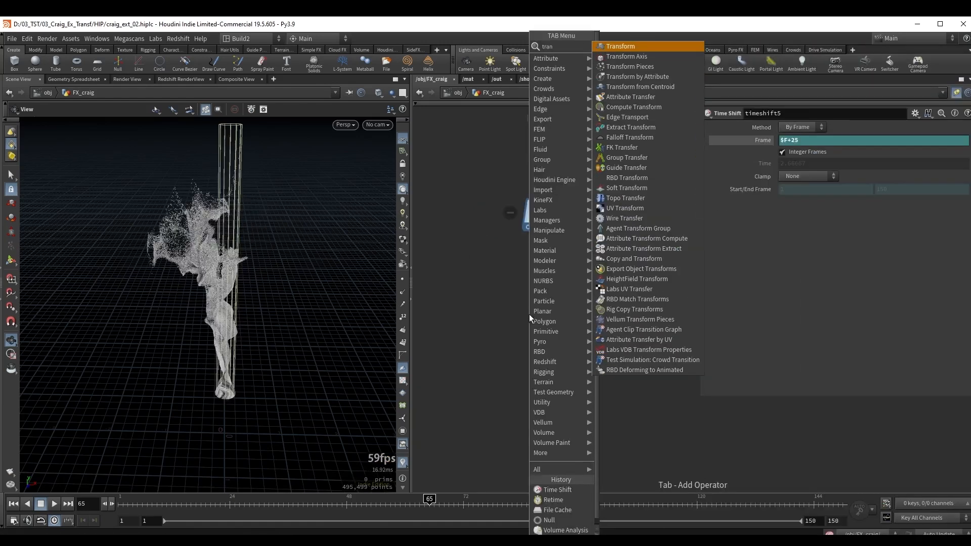
key(Return)
mouse_move(237, 313)
mouse_down()
mouse_move(230, 332)
mouse_move(247, 326)
mouse_up()
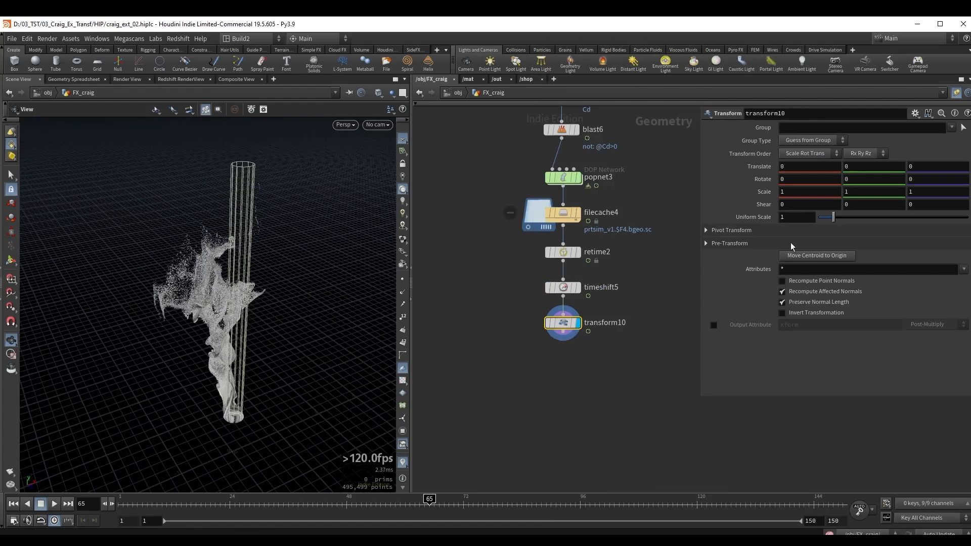
middle_drag(875, 195, 919, 207)
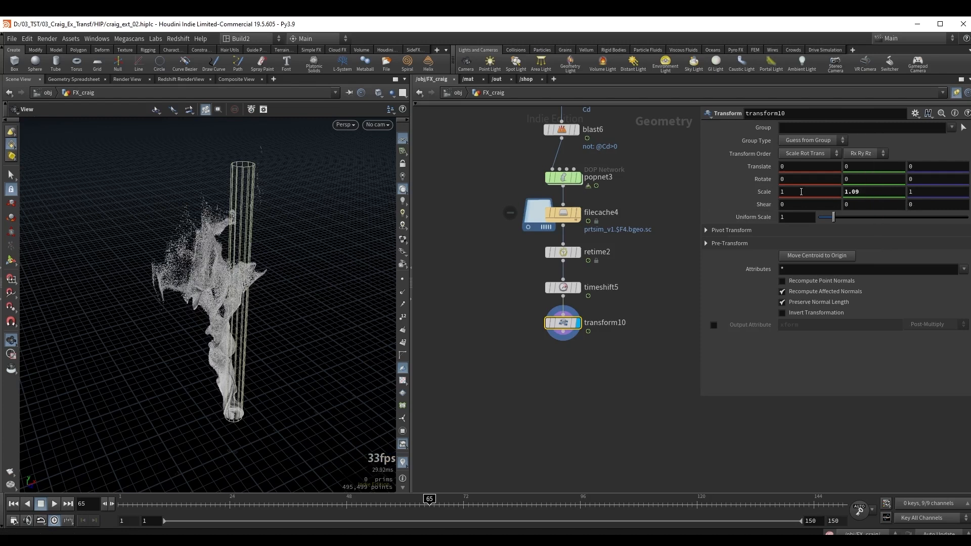
Link the Z scale of transform10 to its X scale with a relative channel reference.
right_click(801, 192)
click(835, 261)
right_click(926, 191)
click(958, 302)
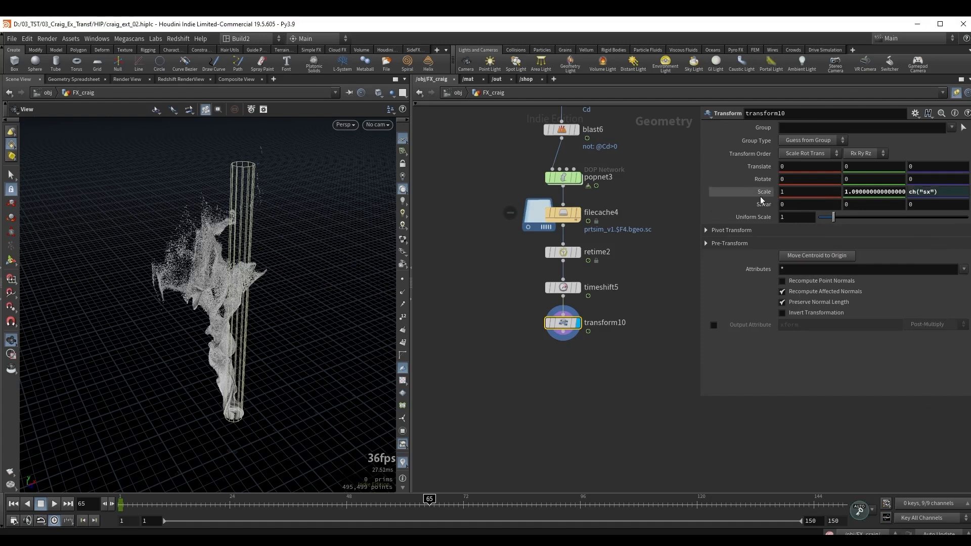
Set the X scale of transform10 to 0.8 and inspect the particles around the tube at frame 91.
double_click(793, 191)
text(0.8)
key(Return)
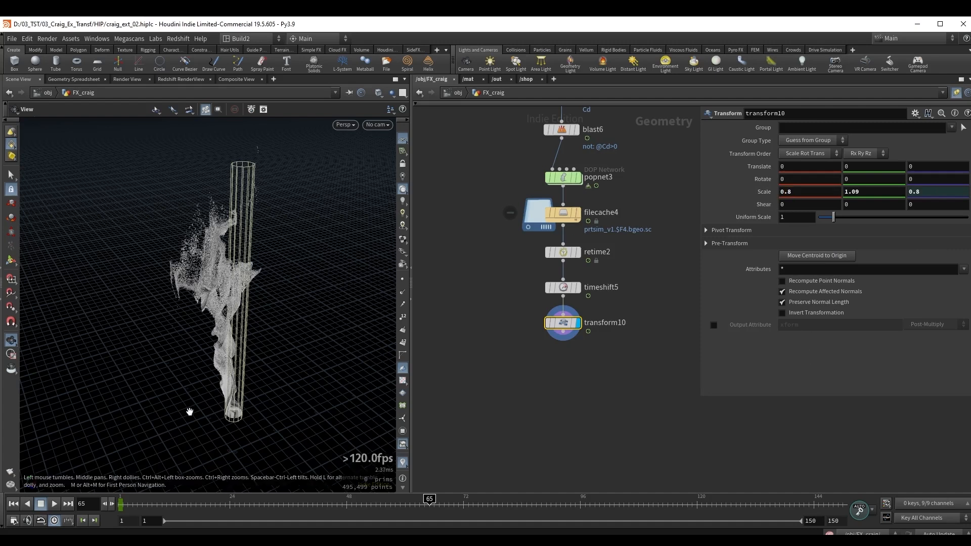
mouse_move(459, 504)
mouse_down()
mouse_move(326, 502)
mouse_move(555, 498)
mouse_up()
middle_drag(538, 468, 498, 425)
drag(243, 328, 200, 336)
right_drag(236, 324, 269, 320)
mouse_move(255, 332)
mouse_down()
mouse_move(228, 341)
mouse_move(247, 338)
mouse_up()
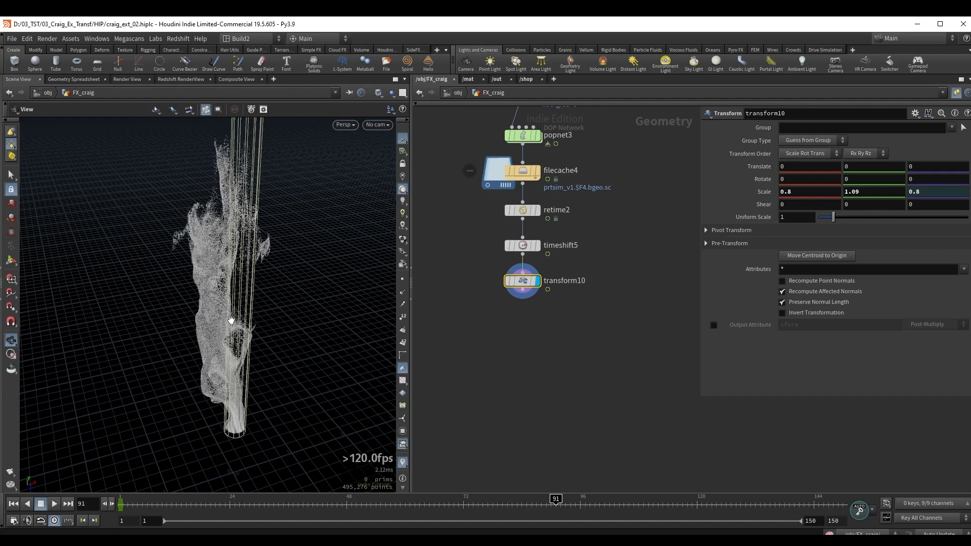
Add a second Transform node branching off the output of transform10.
middle_drag(526, 361, 500, 345)
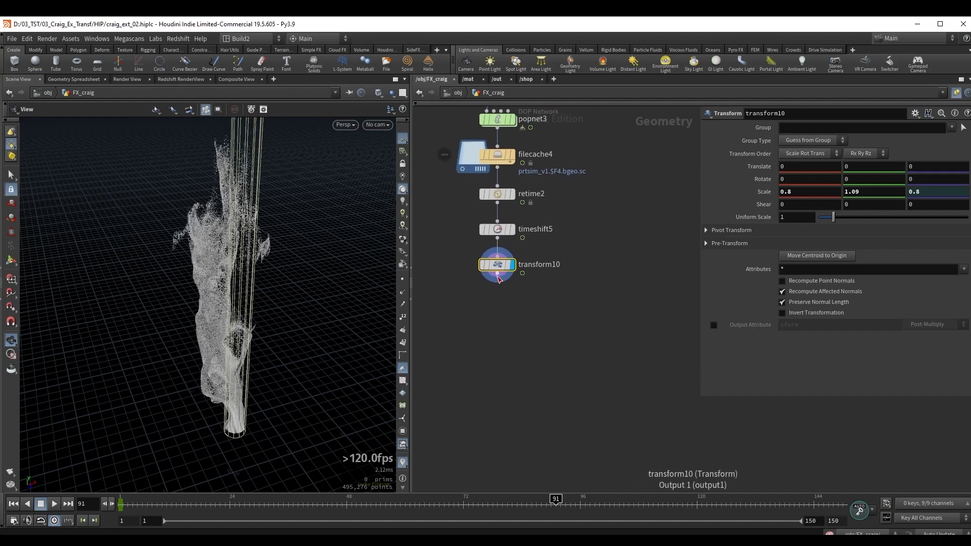
drag(497, 277, 561, 315)
key(Tab)
text(trans)
key(Return)
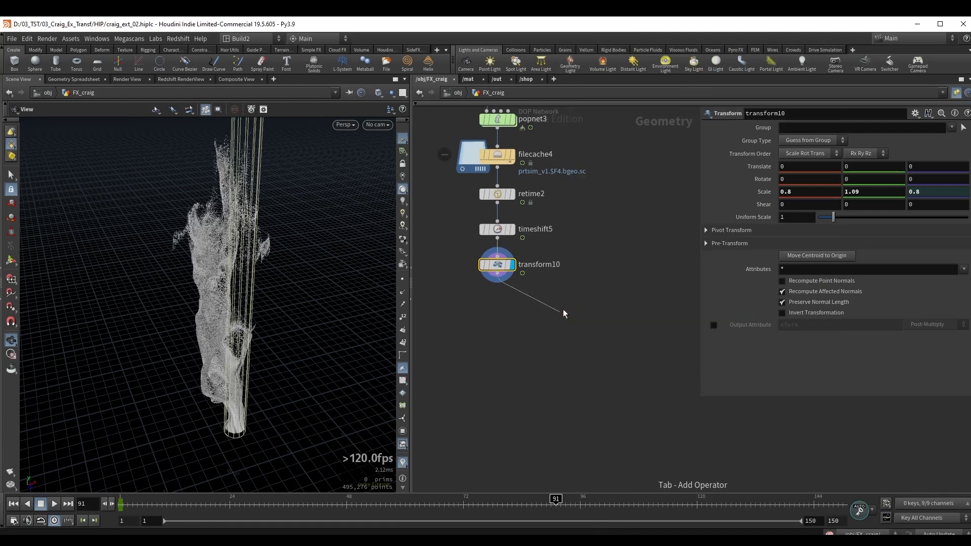
click(560, 312)
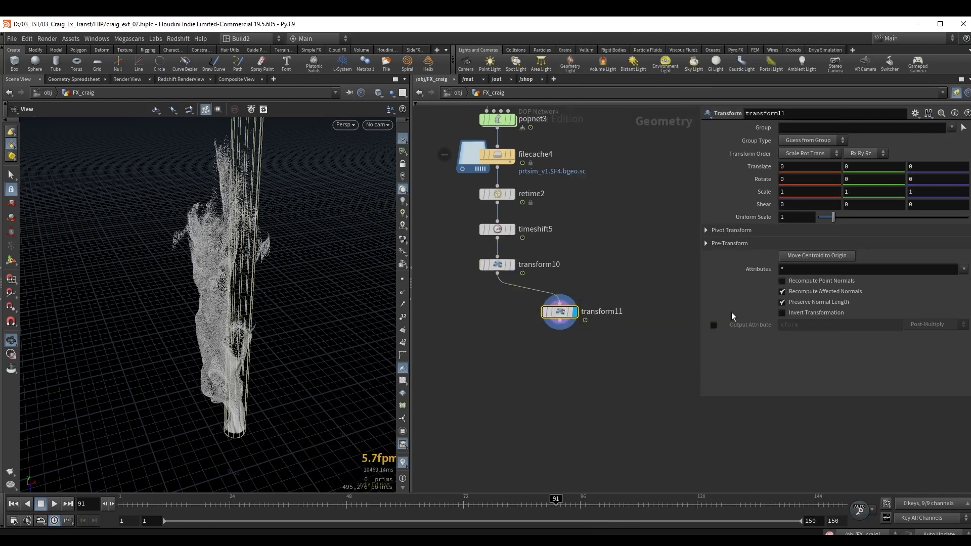
Set the Y rotation of transform11 to 120.
middle_drag(854, 181, 871, 162)
double_click(852, 182)
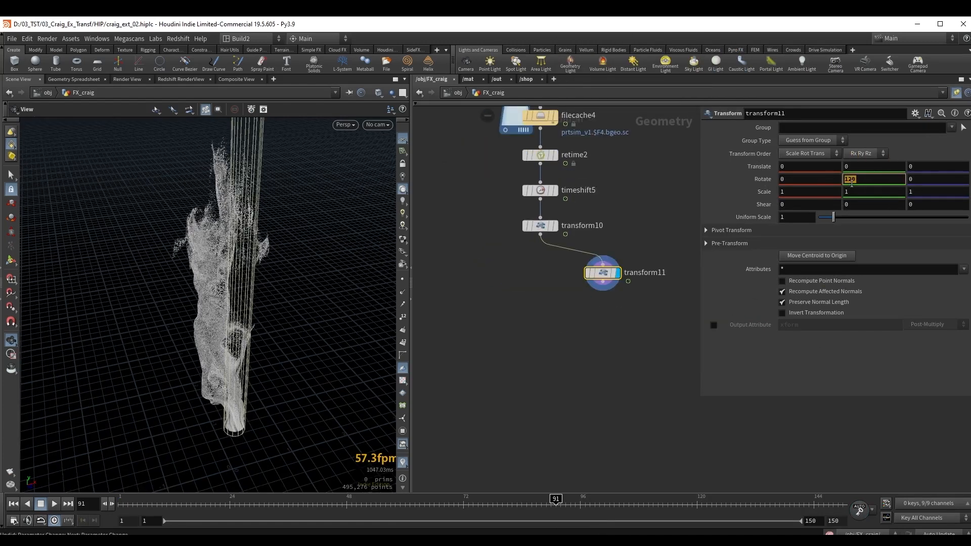
text(120)
key(Return)
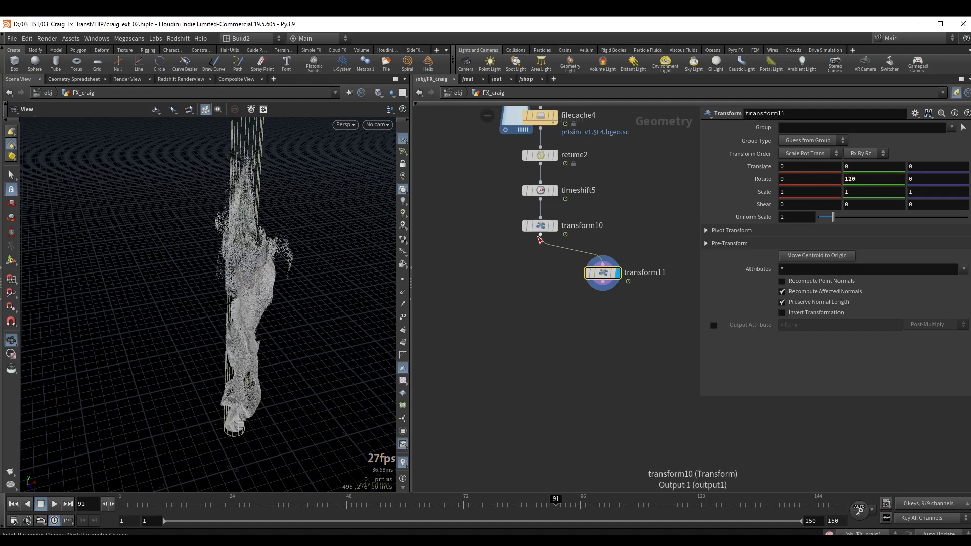
Combine transform10 and transform11 in a new Merge node and display the merged result.
click(555, 225)
drag(540, 235, 544, 332)
key(Tab)
text(mer)
key(Return)
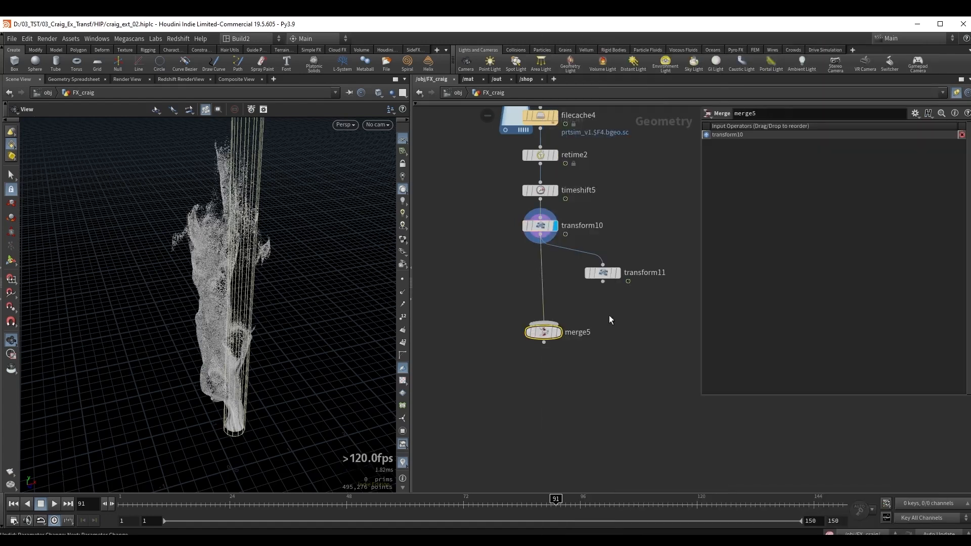
drag(603, 281, 550, 334)
click(559, 333)
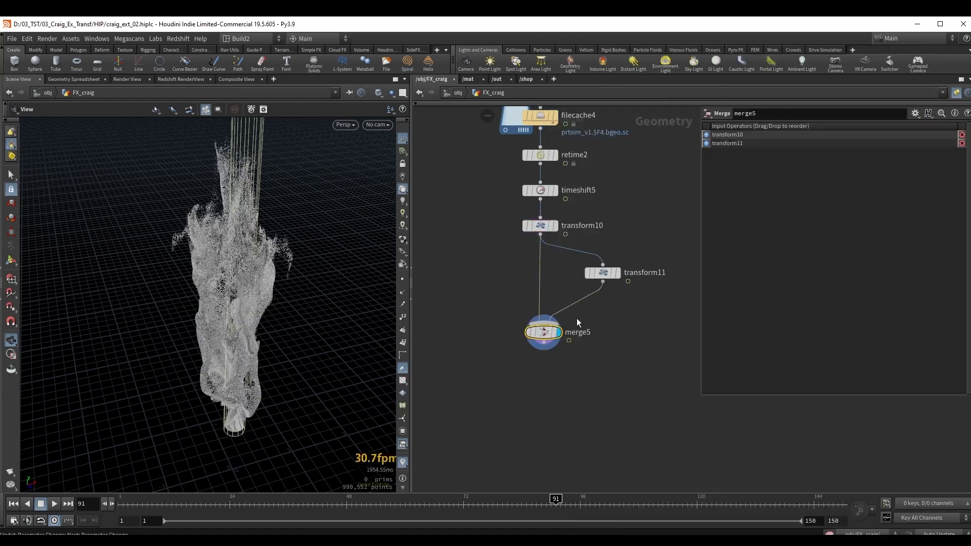
Inspect the merged particles around the reference tube from several angles and at different frames, ending at frame 81.
drag(287, 244, 273, 275)
drag(177, 271, 226, 277)
drag(226, 277, 238, 326)
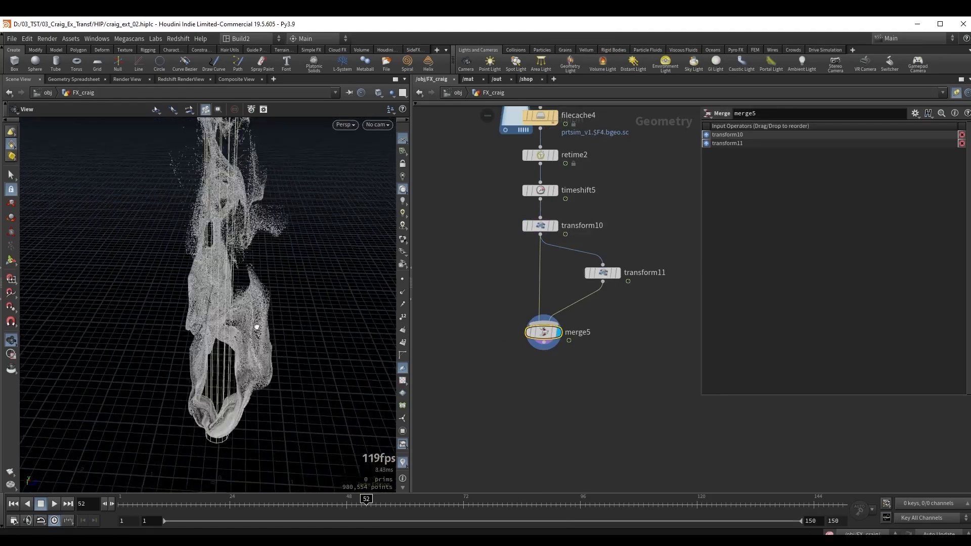
drag(370, 506, 599, 507)
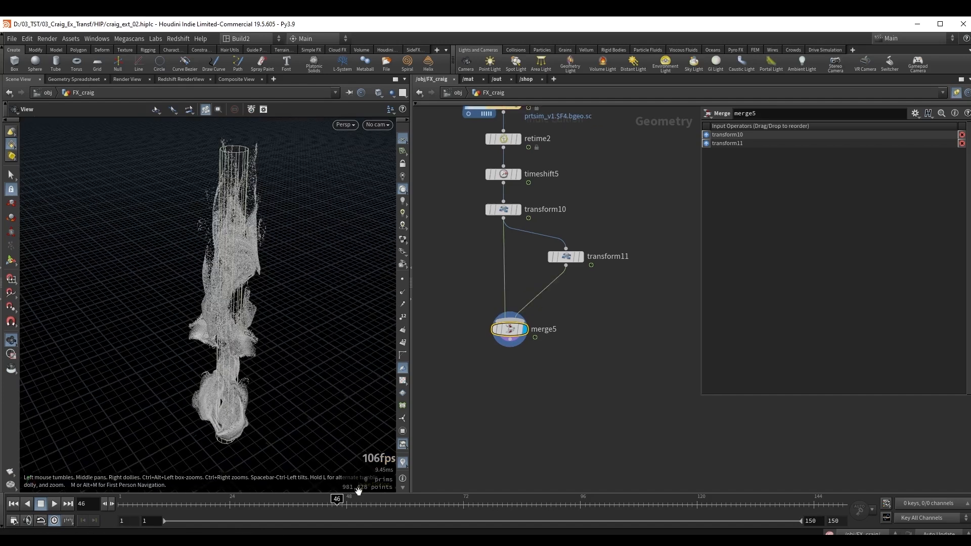
drag(357, 490, 508, 507)
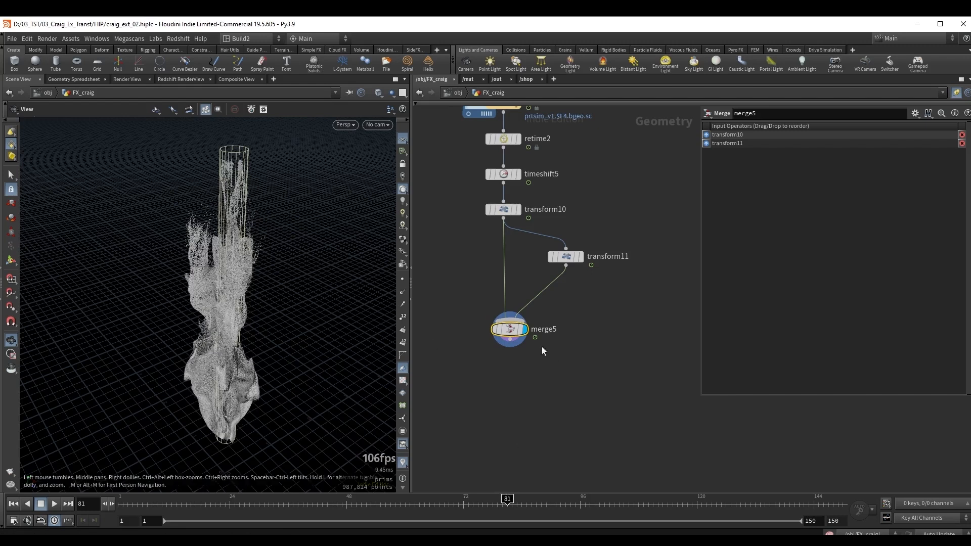
drag(240, 299, 256, 304)
Make room in the branch and insert a Time Shift node between transform10 and transform11.
drag(509, 329, 503, 353)
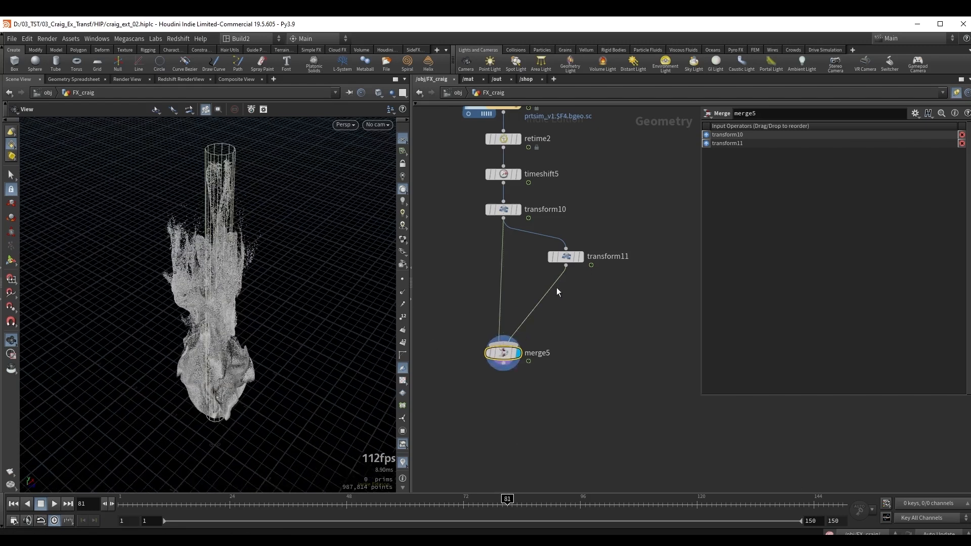
drag(566, 257, 581, 296)
drag(530, 258, 566, 245)
key(Tab)
text(tis)
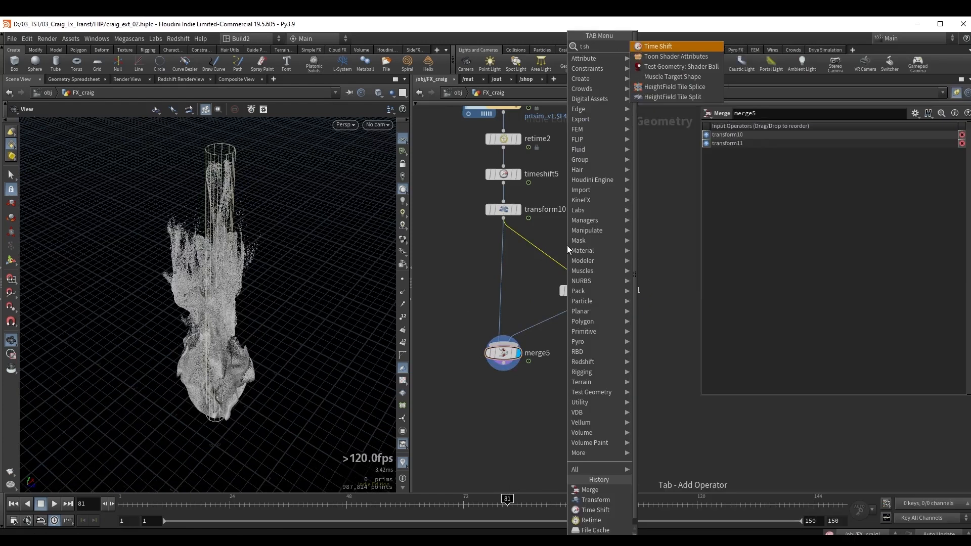
key(Return)
click(572, 239)
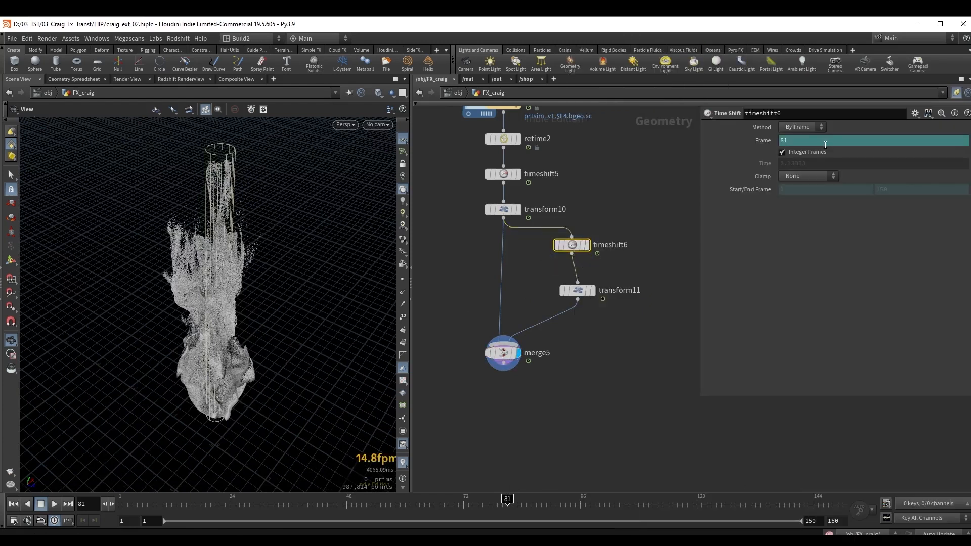
Set the Frame expression of timeshift6 to $F+20 and check the merged particles up to frame 110.
click(794, 140)
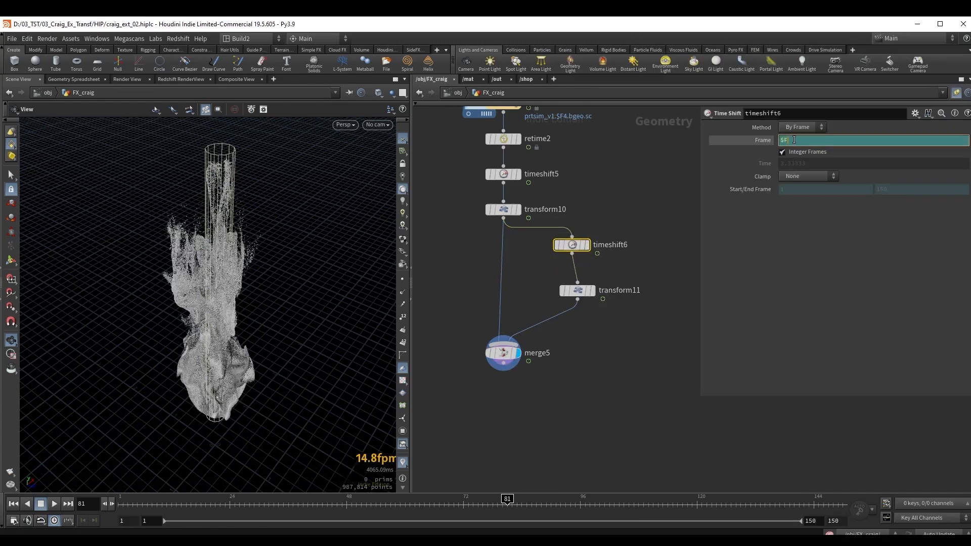
text(+10)
key(Return)
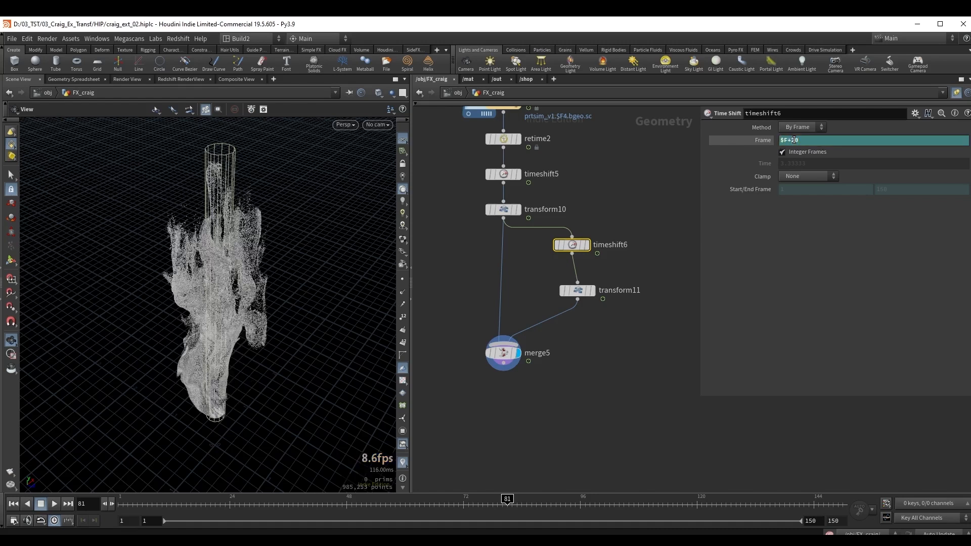
drag(196, 290, 199, 246)
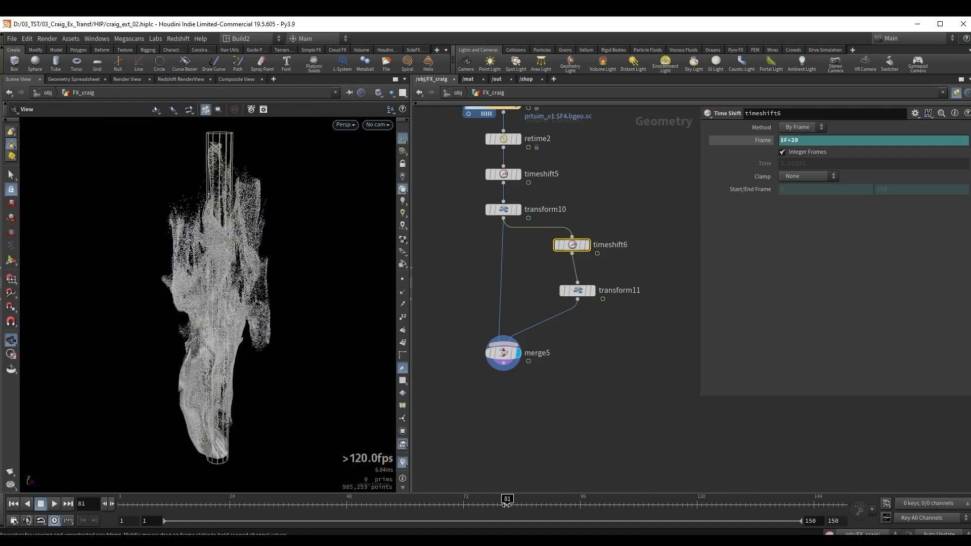
drag(487, 508, 648, 500)
Turn off the templated reference tube in the viewport and inspect the merge5 particles on their own.
key(h)
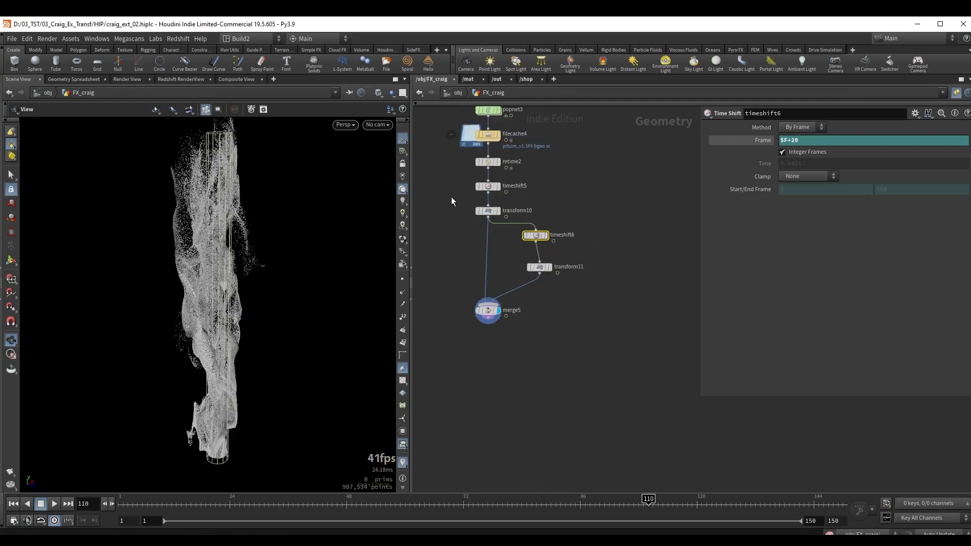
middle_drag(516, 258, 590, 355)
drag(514, 307, 457, 266)
key(shift+e)
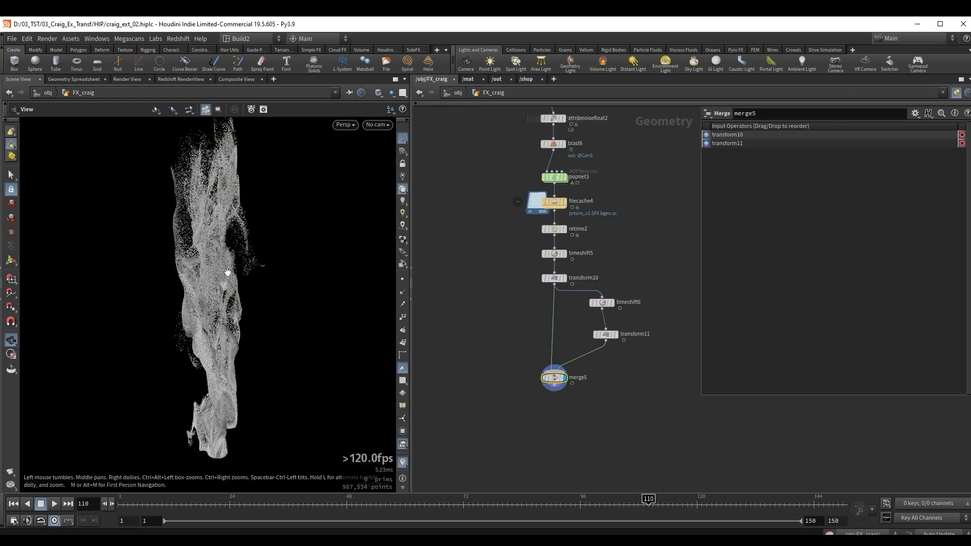
middle_drag(224, 273, 204, 283)
right_drag(204, 283, 204, 285)
drag(204, 284, 201, 249)
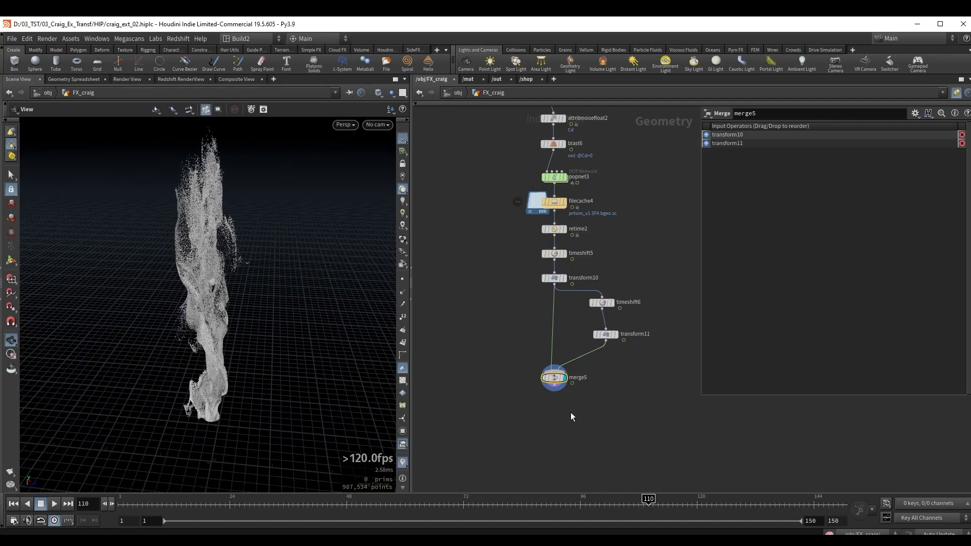
Add a Linear Taper node below merge5 and activate its viewport handles.
key(Tab)
text(lin)
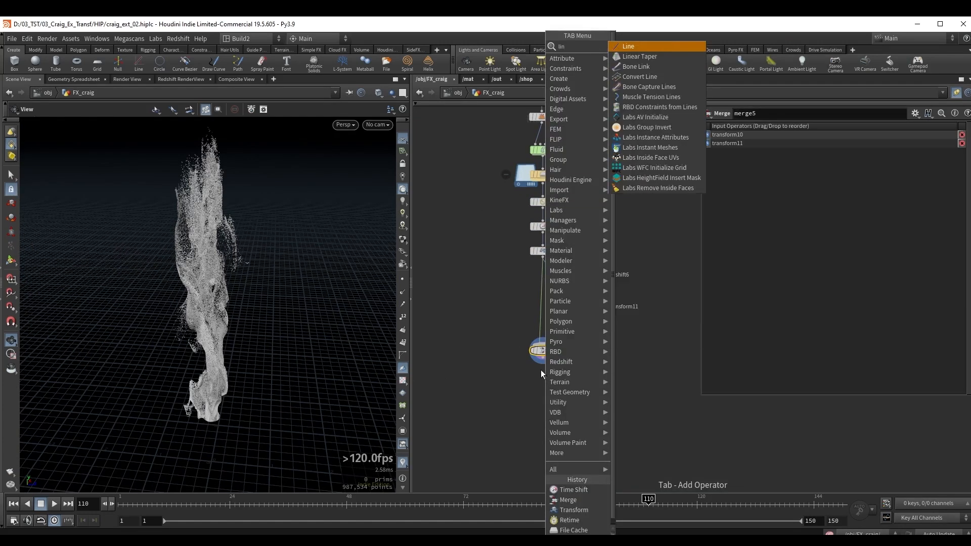
text(ear)
key(Return)
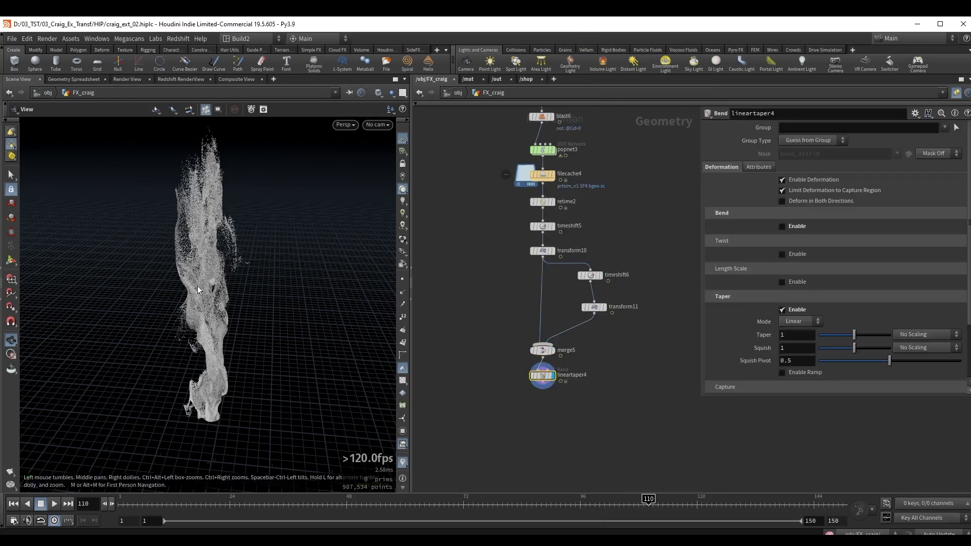
key(Return)
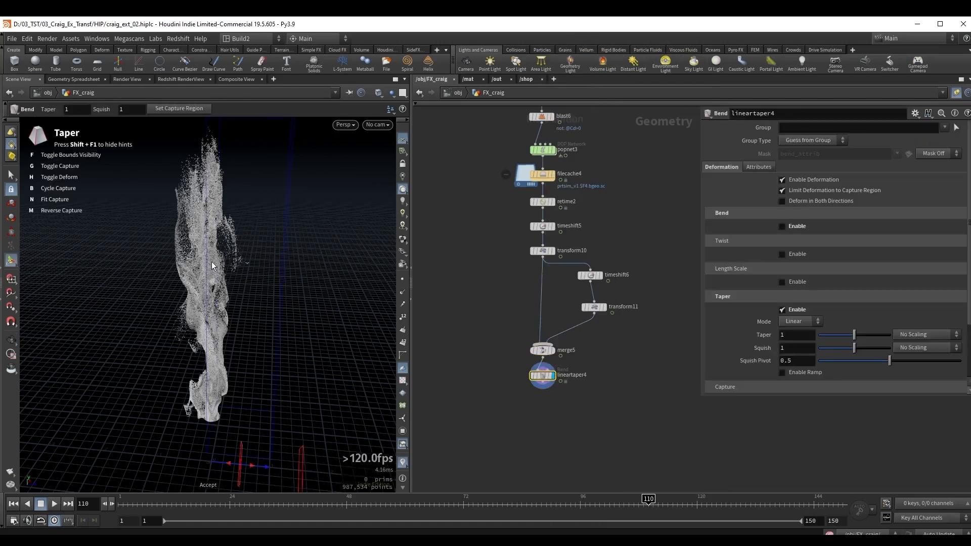
Fit the taper's capture region to the particles and cycle its capture axis to run vertically along the column.
key(n)
alt+middle_drag(213, 266, 223, 282)
scroll(224, 282, down, 1)
key(b)
key(b)
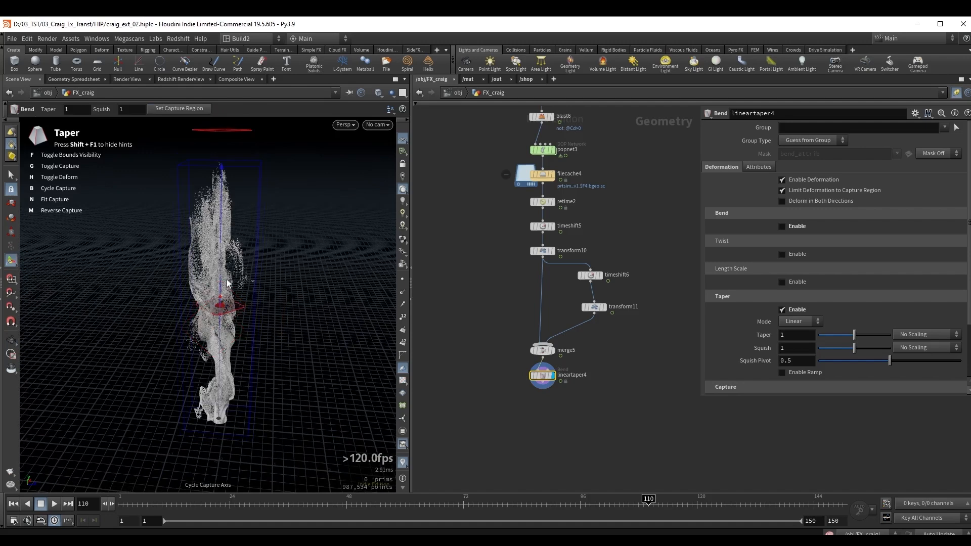
alt+drag(241, 248, 208, 267)
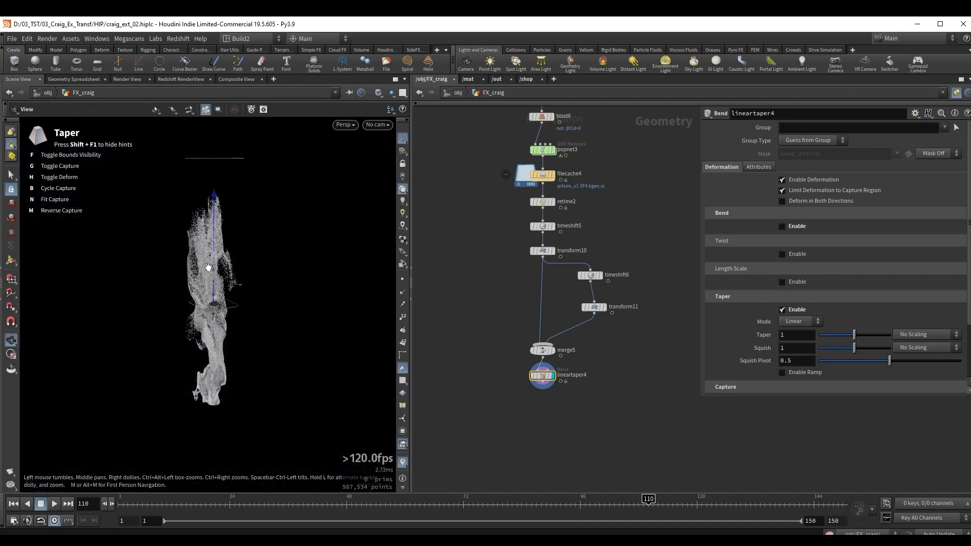
key(Return)
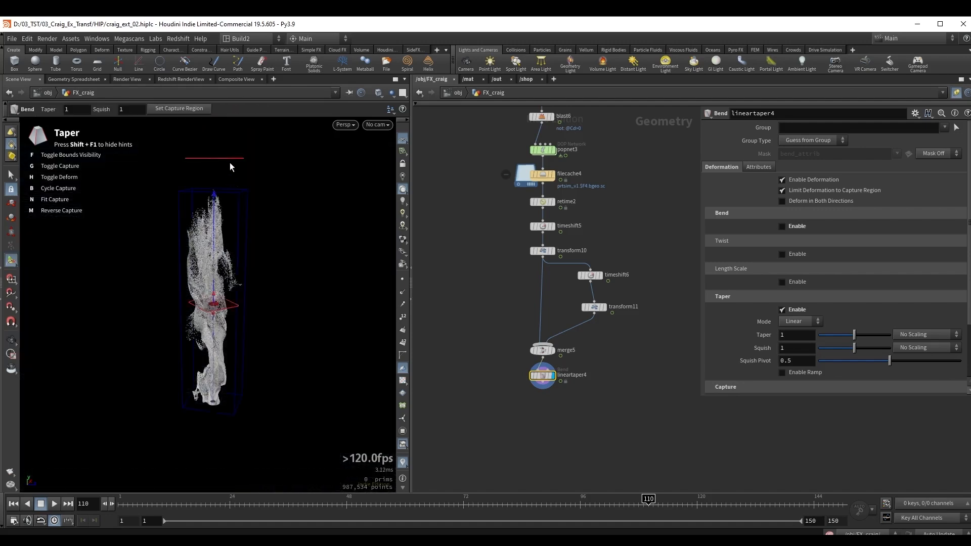
Enable the taper ramp on lineartaper4 and expand its Profile into the large graph editor.
click(781, 373)
scroll(812, 351, down, 3)
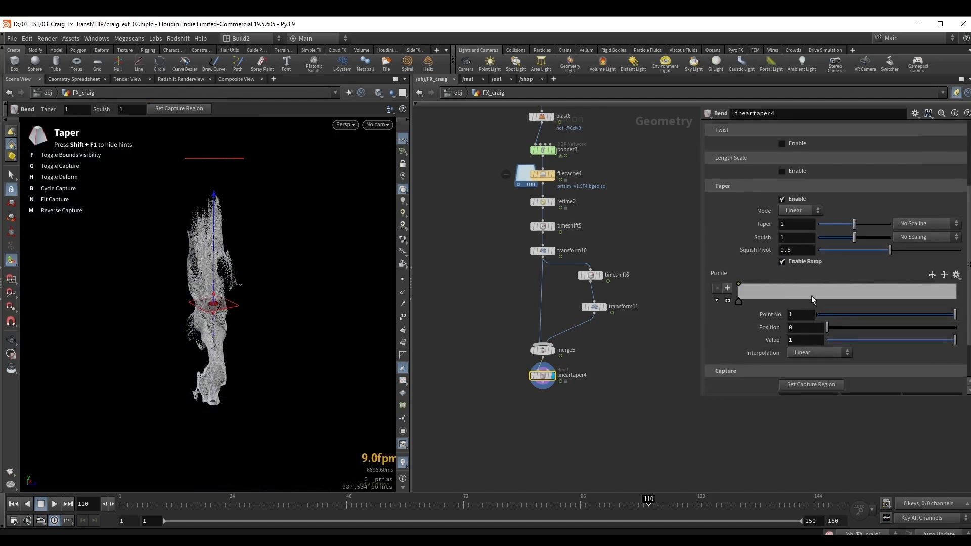
drag(702, 397, 668, 394)
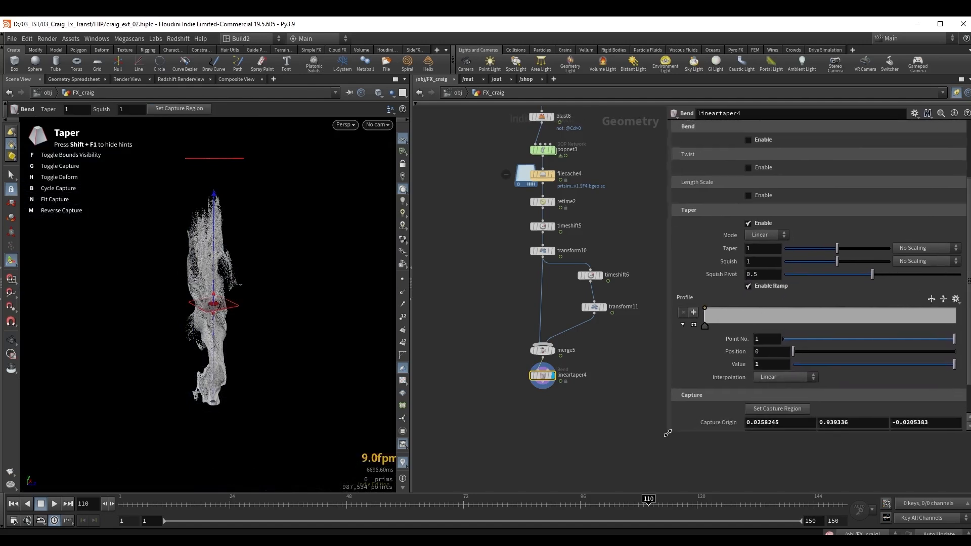
click(693, 324)
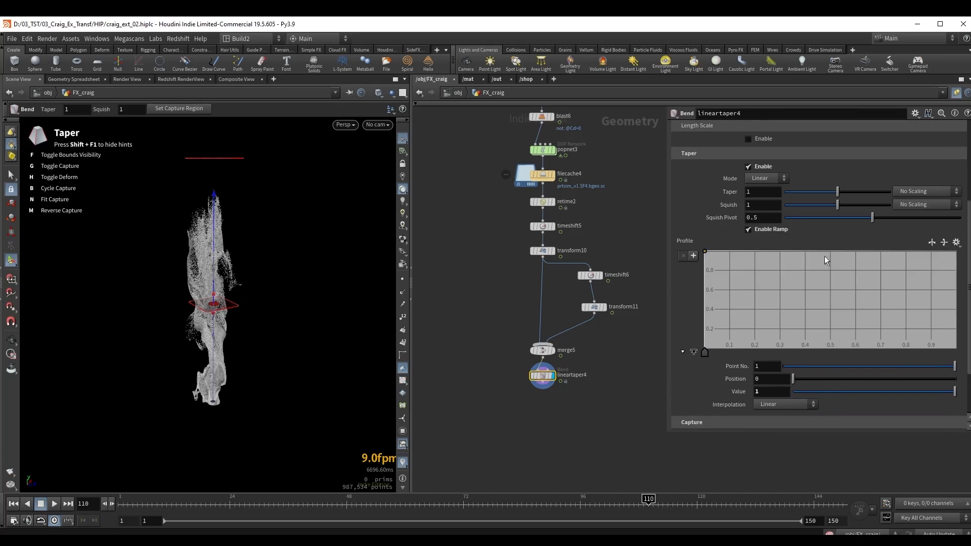
Shape the Profile ramp with added points at about position 0.13 value 1, position 0.44 value 0.4 and position 1 value 0.1.
drag(824, 256, 811, 299)
click(937, 305)
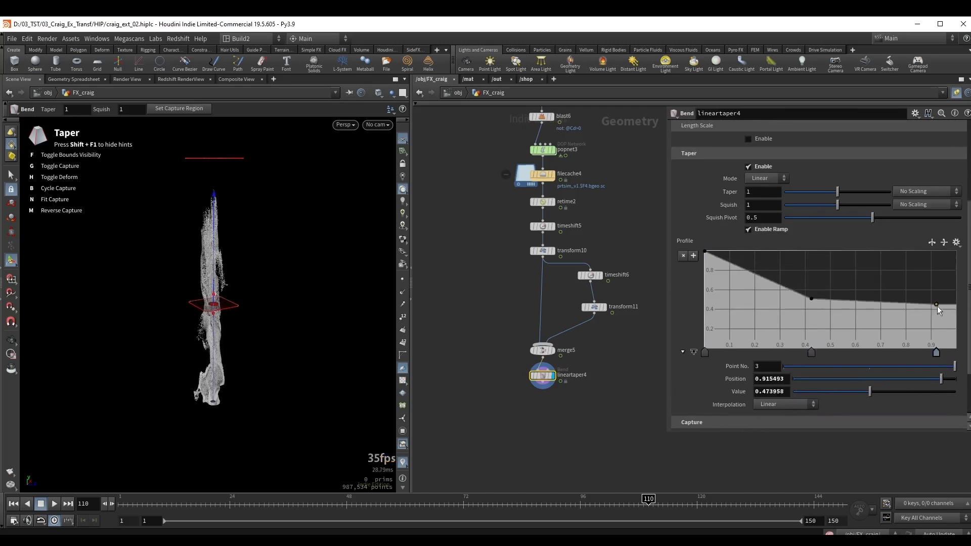
drag(936, 305, 963, 339)
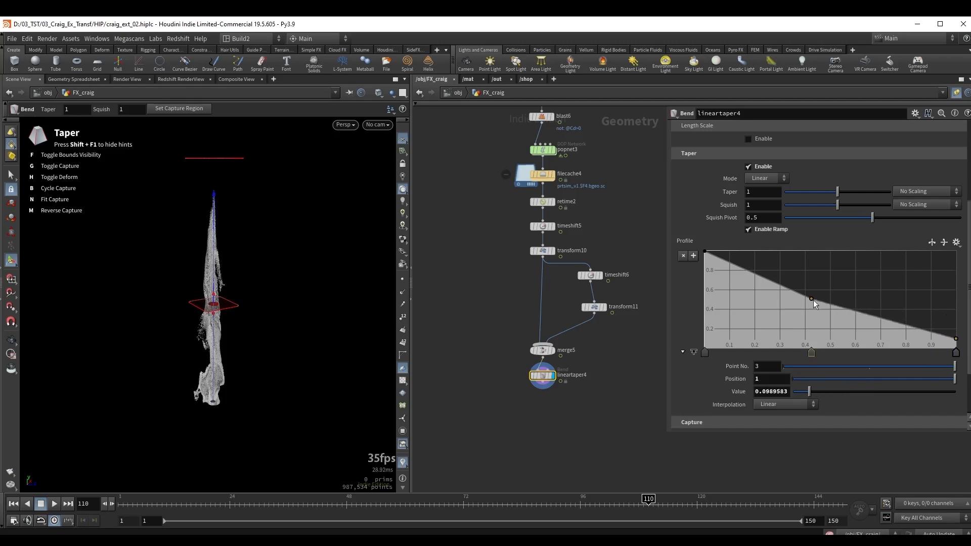
drag(812, 299, 815, 310)
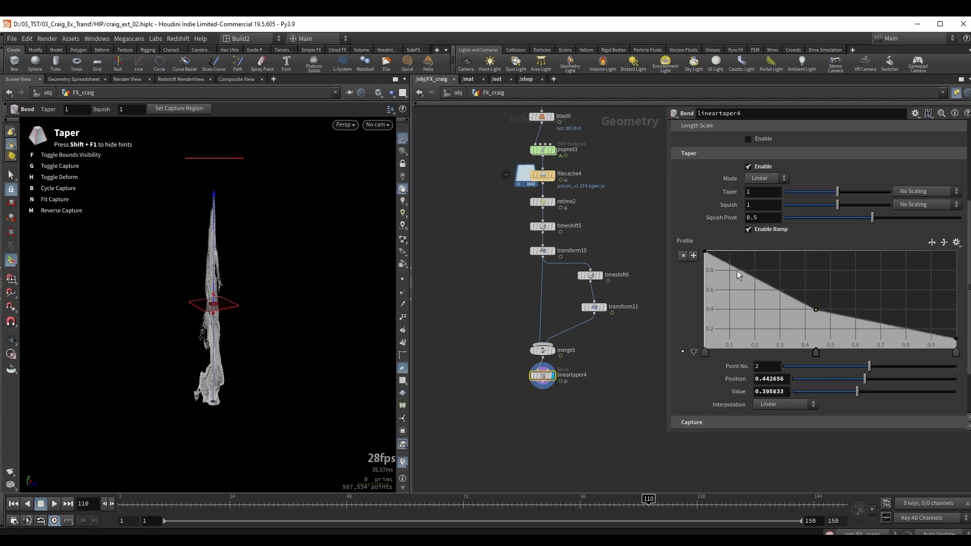
drag(737, 273, 737, 257)
drag(736, 254, 737, 251)
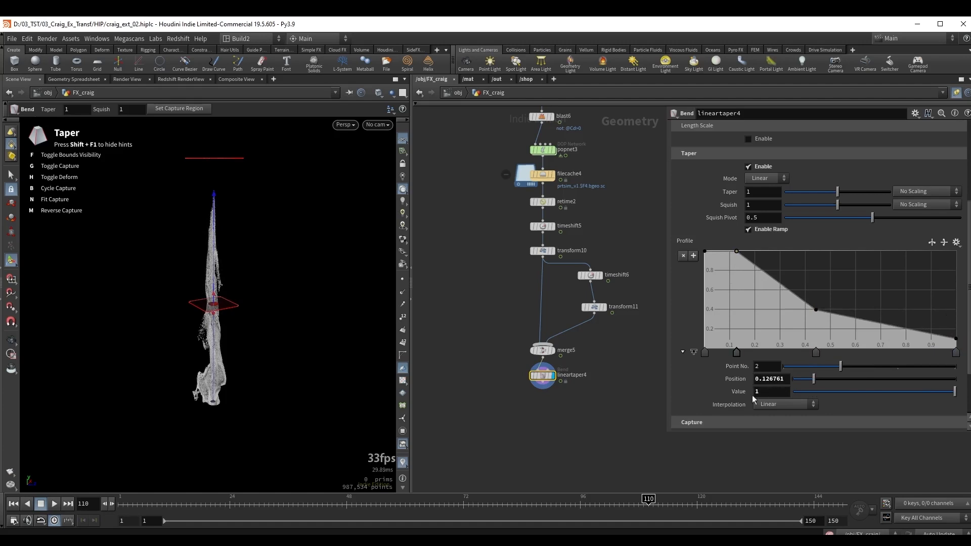
Raise the value of the Profile ramp's second point to 1.3.
click(777, 391)
text(.2)
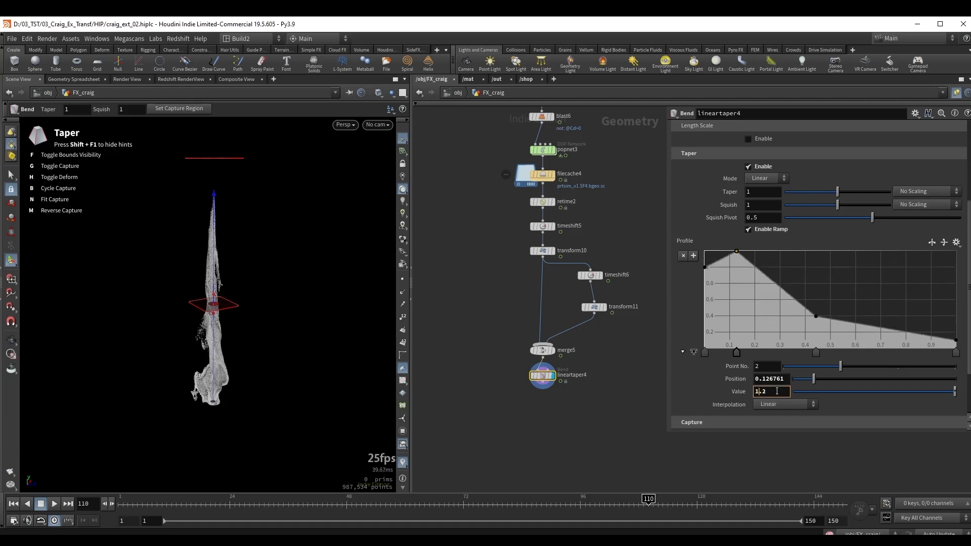
key(BackSpace)
text(3)
Select all points of the Profile ramp and set their interpolation to B-Spline.
click(705, 353)
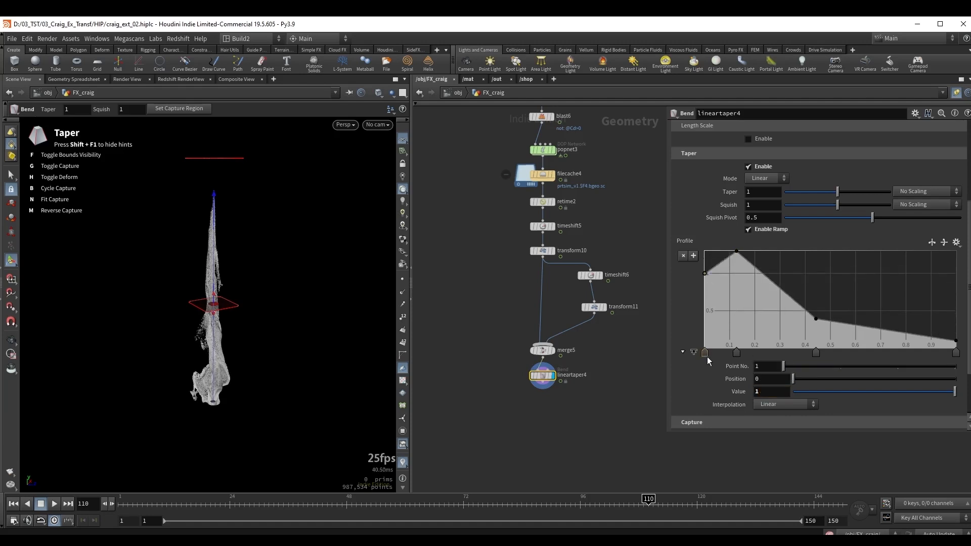
click(954, 353)
click(771, 404)
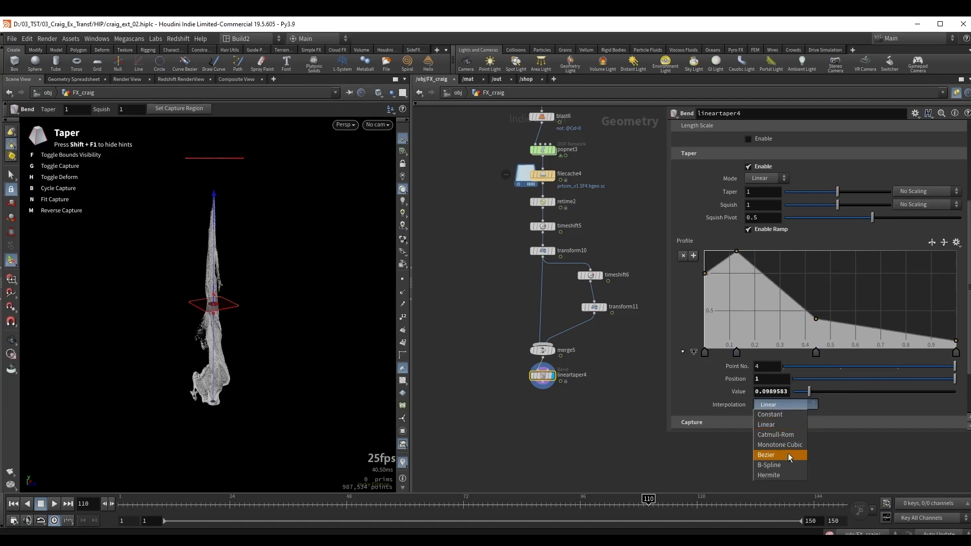
click(774, 464)
Re-enter 1.3 as the second ramp point's value and move the third point to about position 0.42, value 0.33.
click(736, 353)
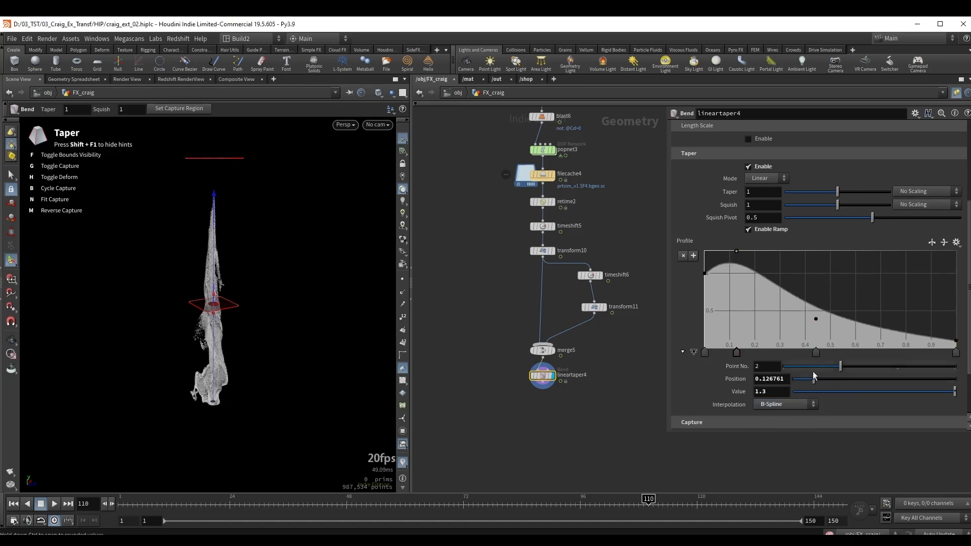
double_click(780, 392)
text(1.3)
mouse_move(812, 312)
mouse_down()
mouse_move(811, 335)
mouse_move(809, 323)
mouse_up()
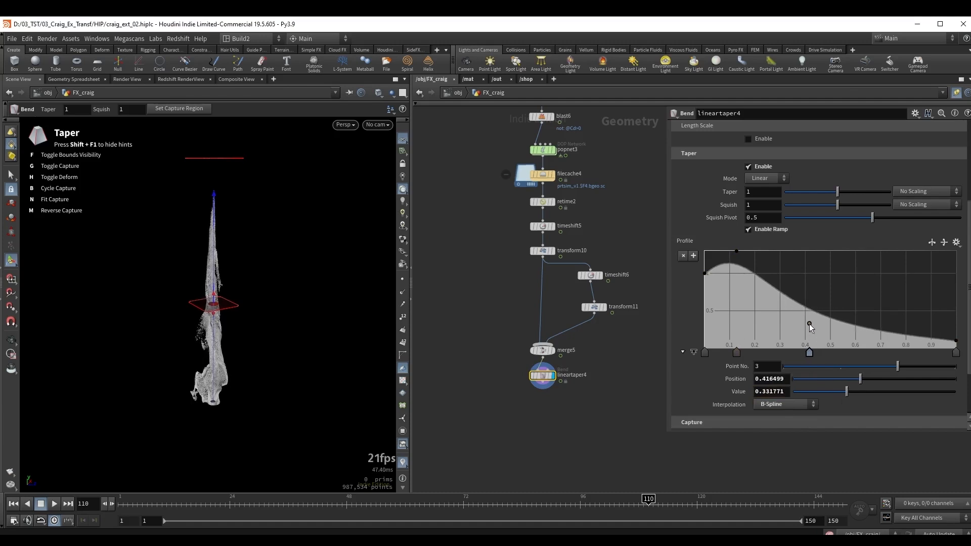
Add a fourth point to the Profile ramp at about position 0.78, value 0.41, and check the taper at frame 107.
click(892, 323)
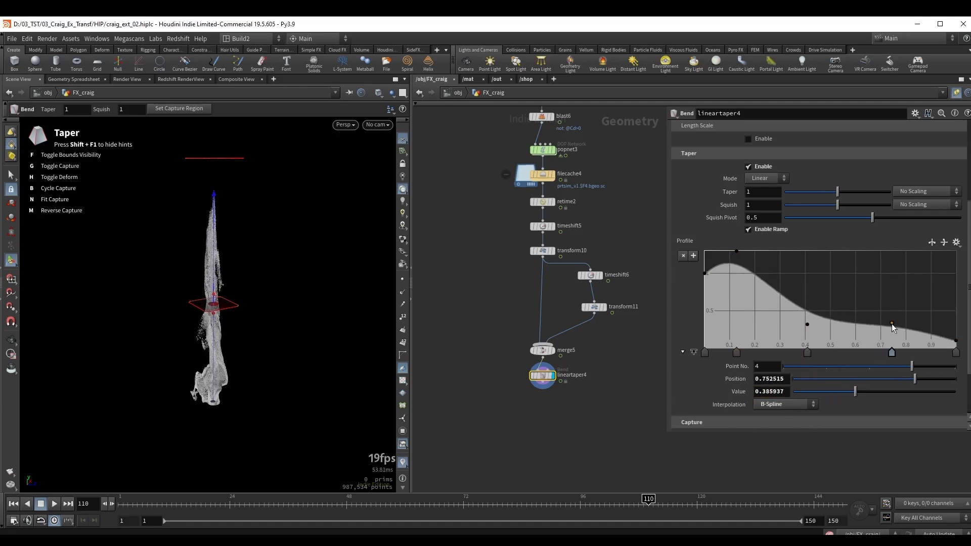
drag(892, 324, 900, 318)
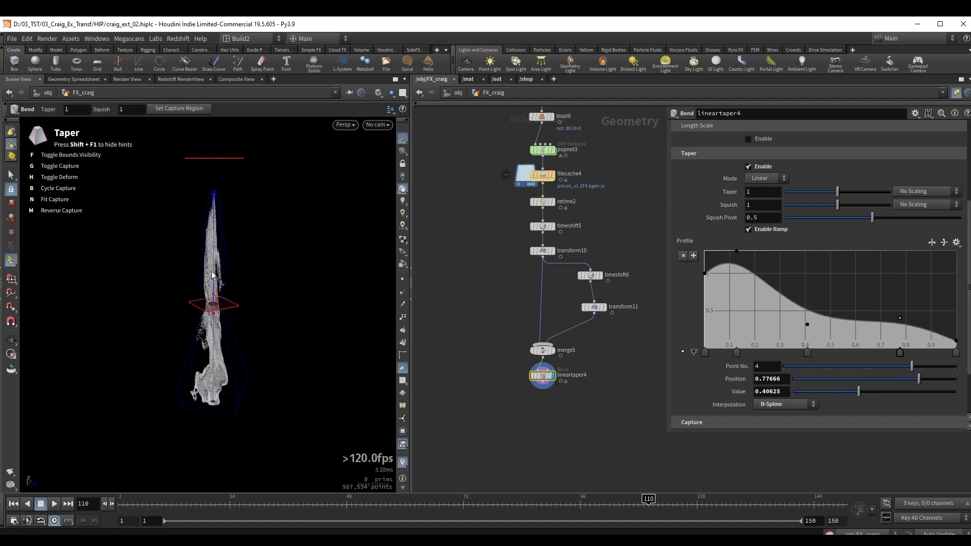
alt+drag(212, 276, 353, 298)
mouse_move(615, 505)
mouse_down()
mouse_move(470, 504)
mouse_move(633, 504)
mouse_up()
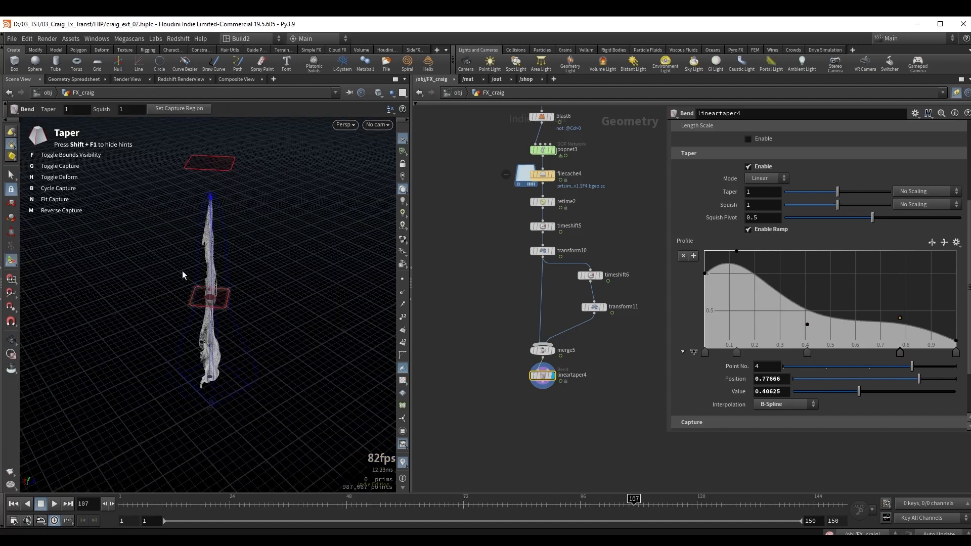
key(Escape)
drag(182, 275, 233, 301)
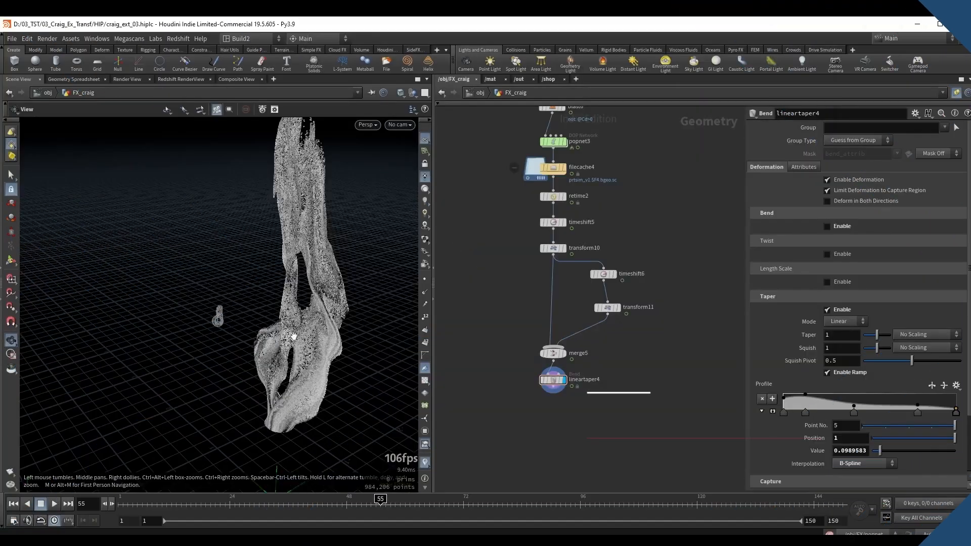
Display attribnoisefloat2 and change its Cd noise attribute type to Vector.
drag(319, 331, 295, 233)
middle_drag(639, 170, 647, 360)
click(569, 271)
scroll(571, 270, up, 3)
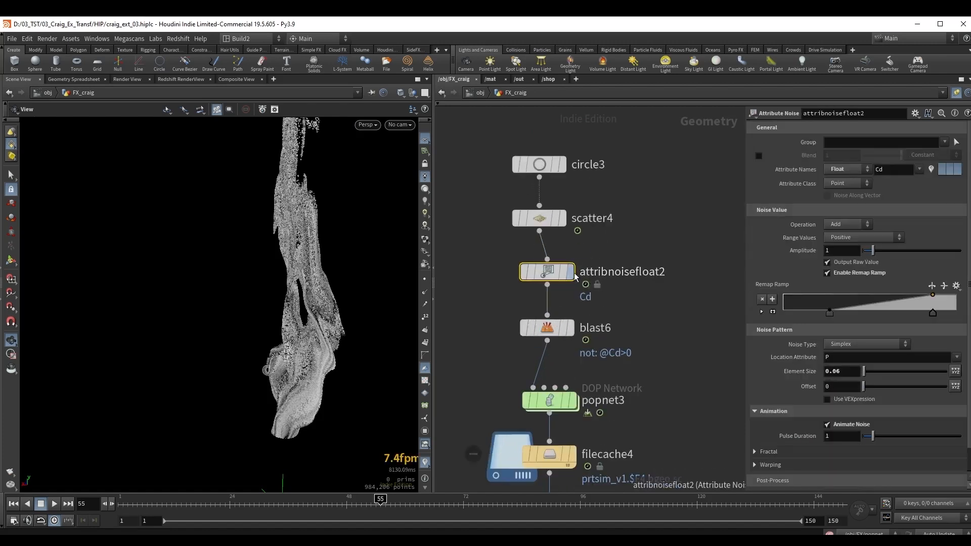
drag(321, 394, 345, 338)
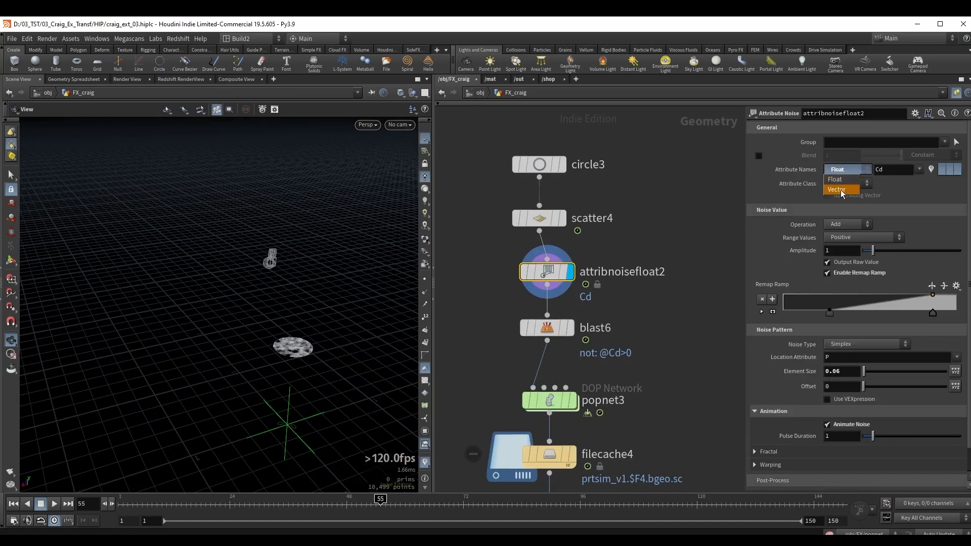
click(839, 189)
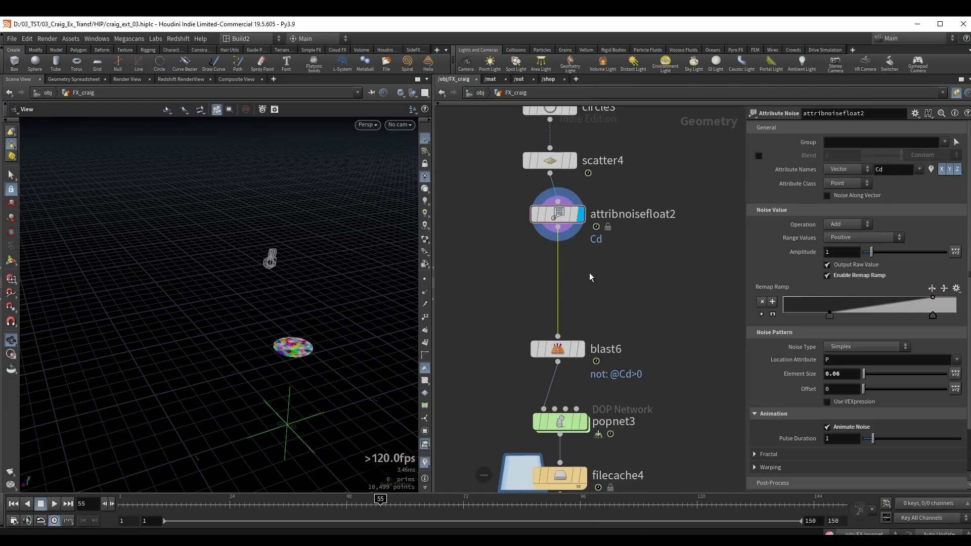
Insert an Attribute VOP between attribnoisefloat2 and blast6.
key(Tab)
text(att v)
key(Return)
click(562, 282)
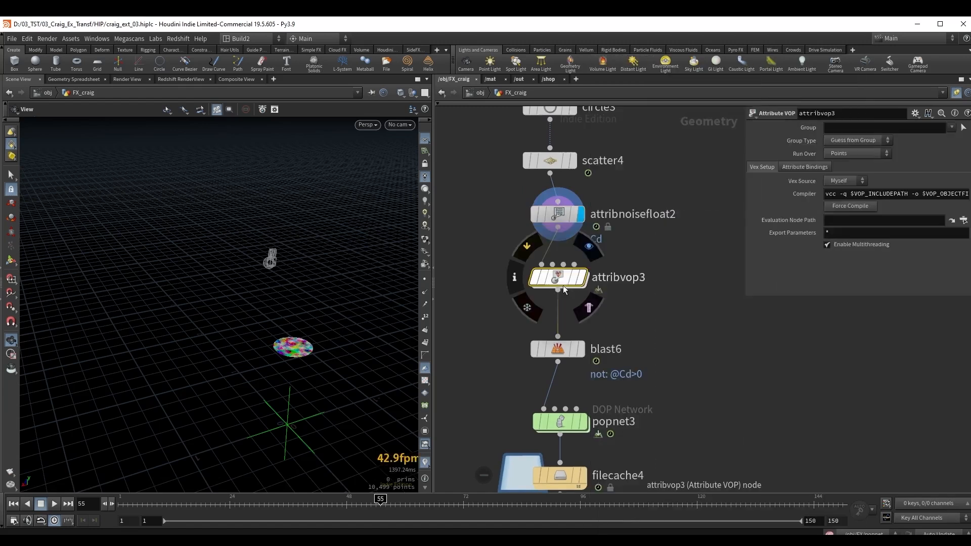
Inside the new Attribute VOP, add a Vector to Float node fed by the global Cd.
double_click(557, 277)
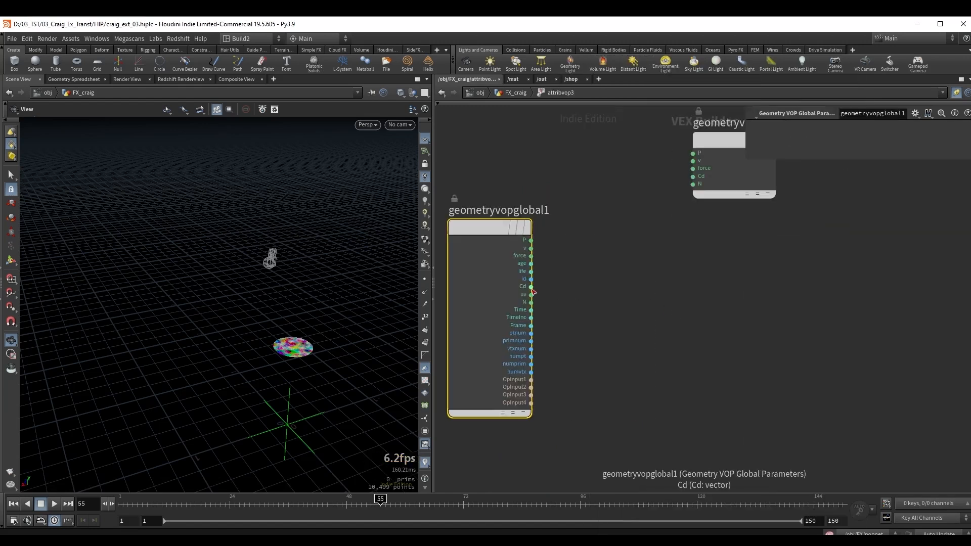
drag(533, 289, 560, 287)
key(Tab)
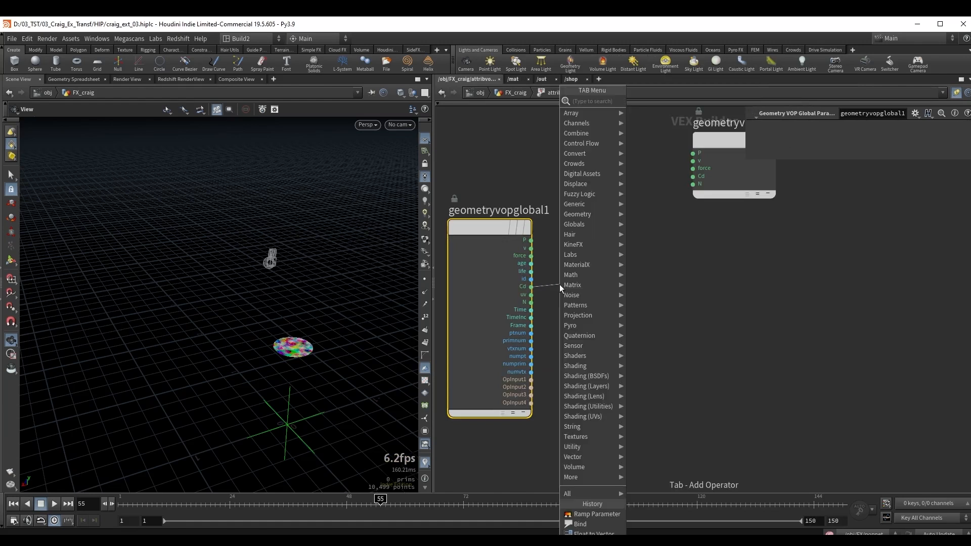
text(vtf)
key(Return)
click(643, 301)
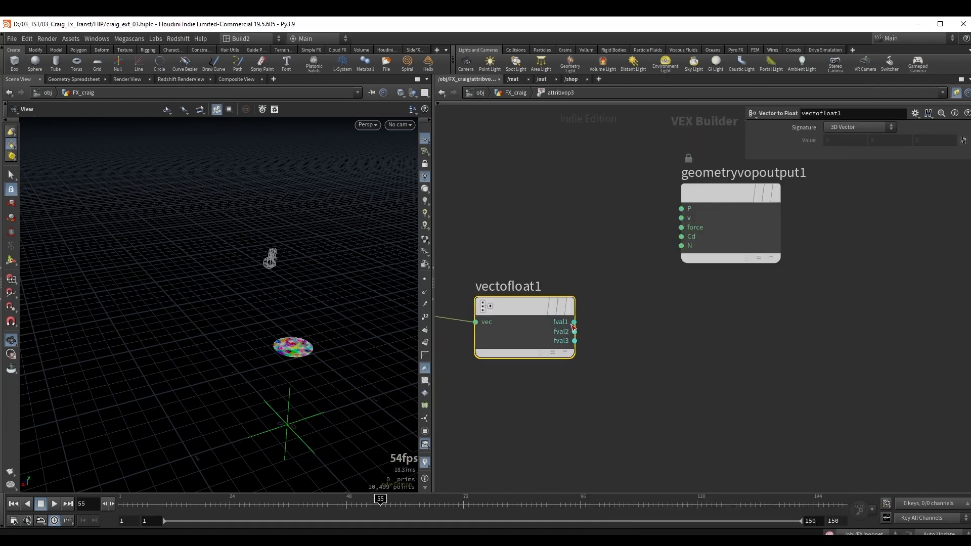
Connect the first float component to the output's Cd, return to the geometry network and check attribvop3's node info.
click(573, 324)
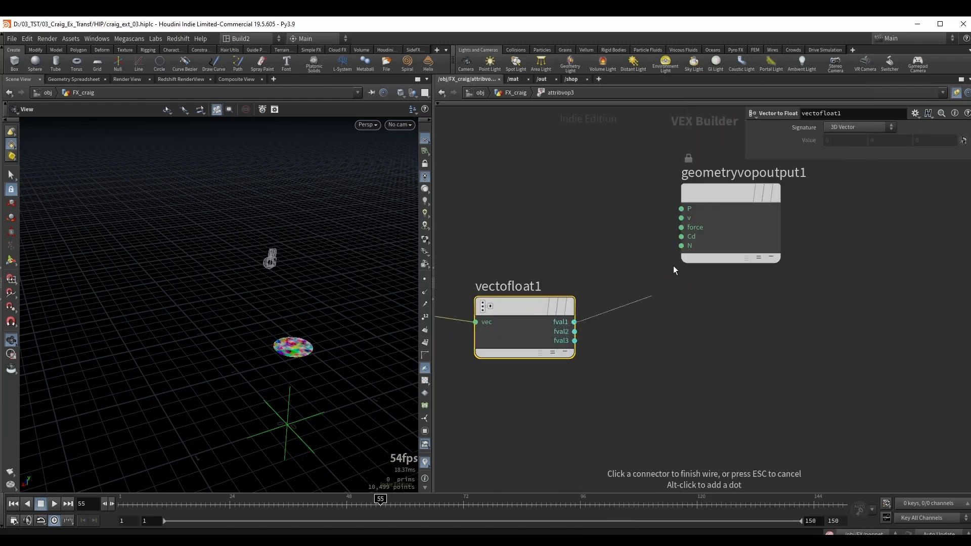
click(681, 238)
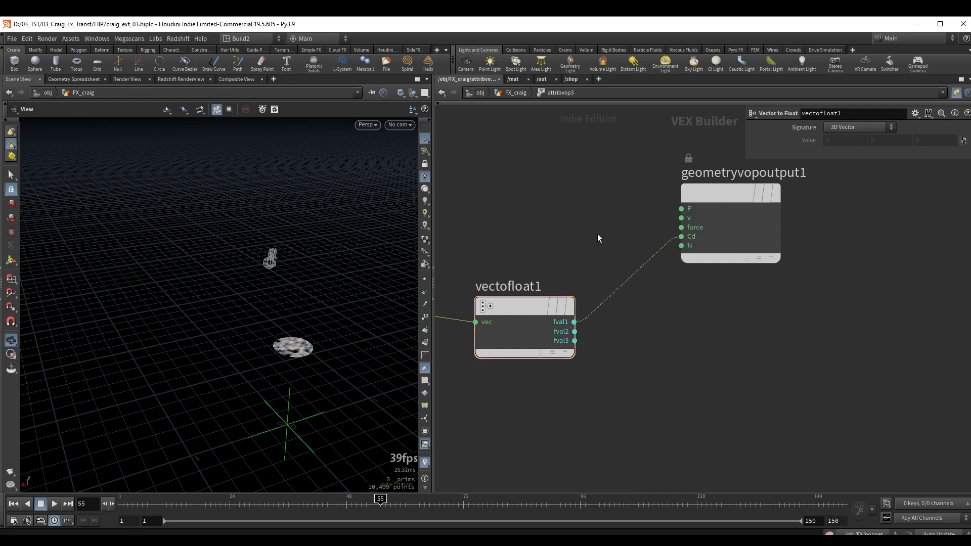
key(u)
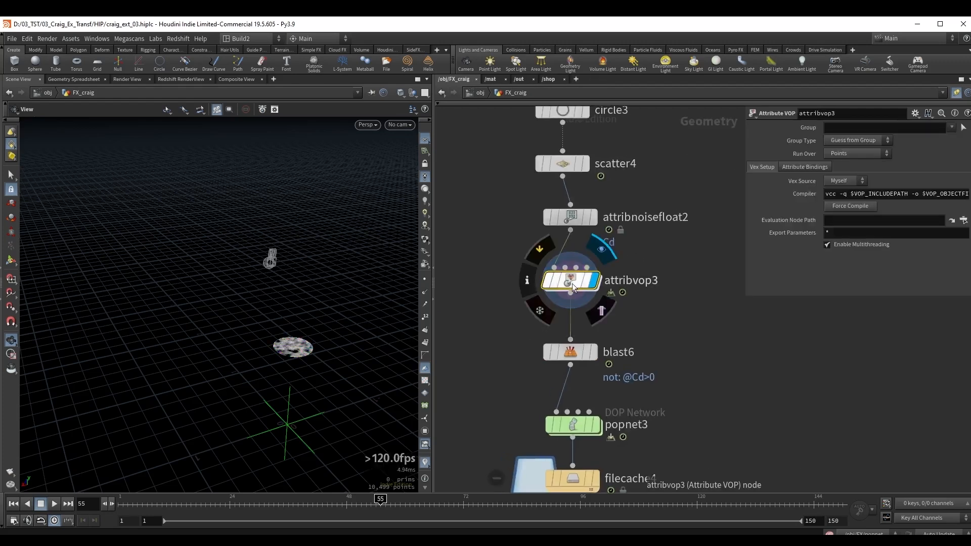
click(526, 280)
scroll(292, 347, up, 5)
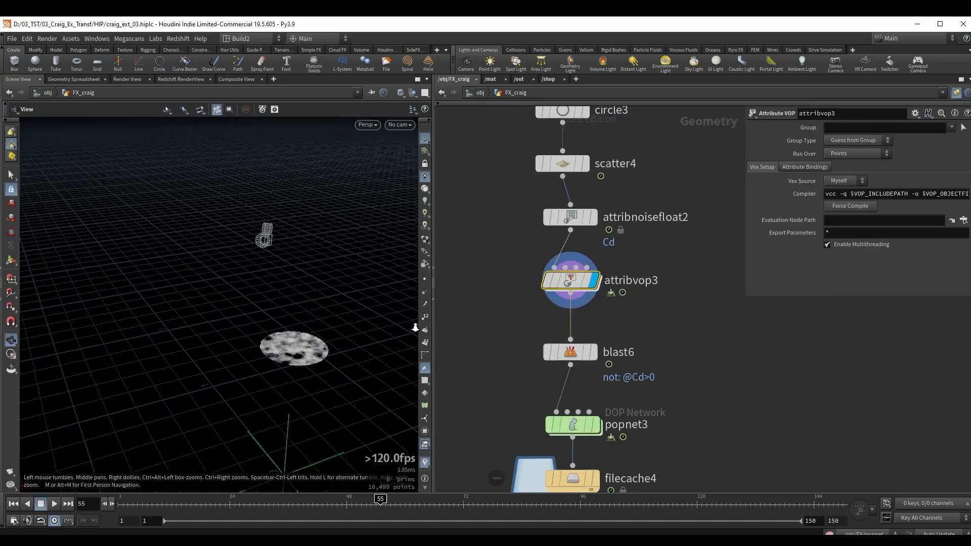
click(528, 280)
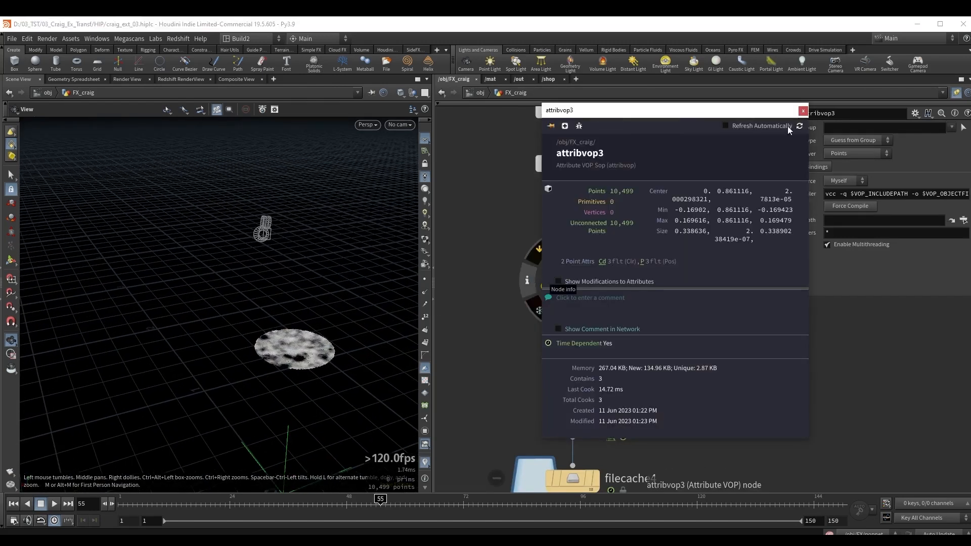
click(803, 112)
Save the particle simulation to disk again from filecache4.
scroll(678, 358, down, 3)
middle_drag(702, 396, 706, 232)
click(609, 278)
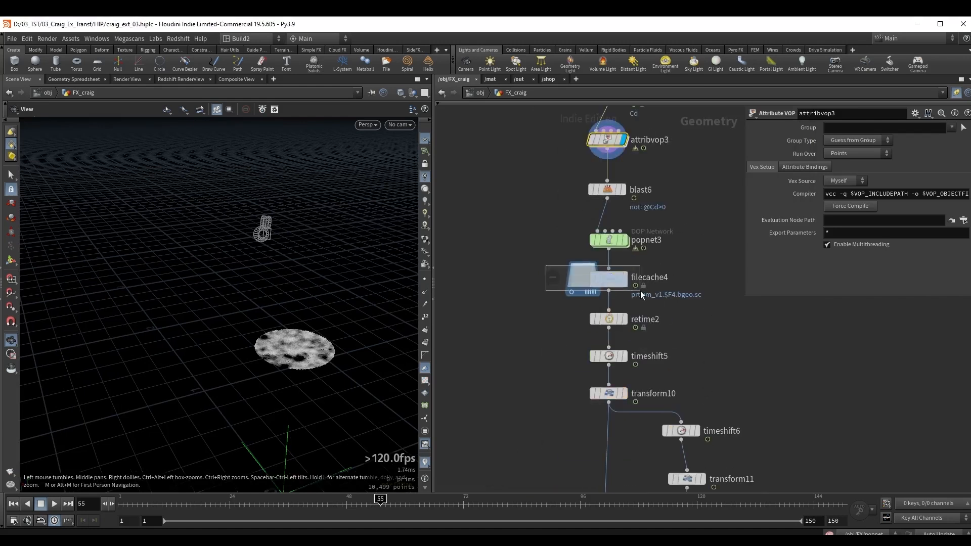
middle_drag(640, 290, 581, 297)
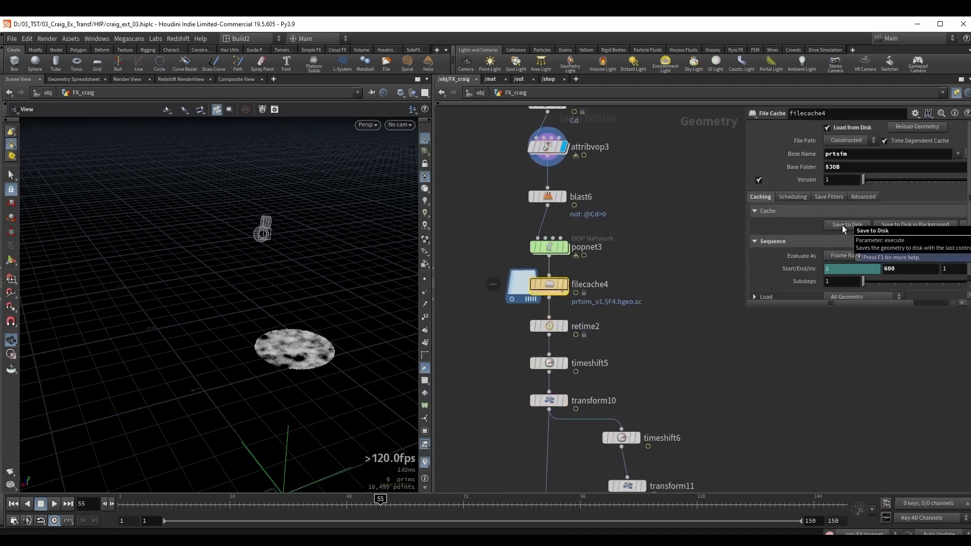
click(842, 226)
Display the lineartaper4 result and append an Attribute VOP below it.
drag(536, 411, 618, 375)
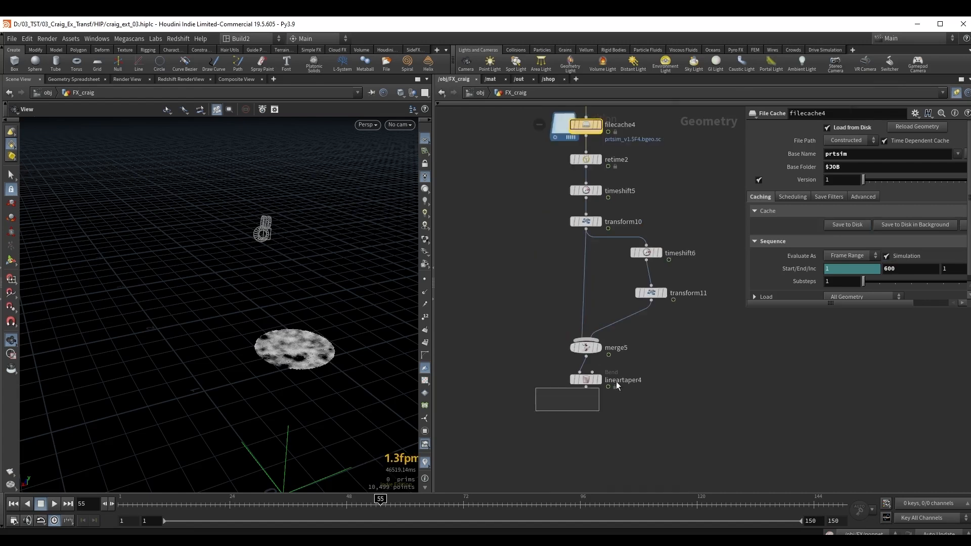
key(r)
middle_drag(556, 377, 540, 376)
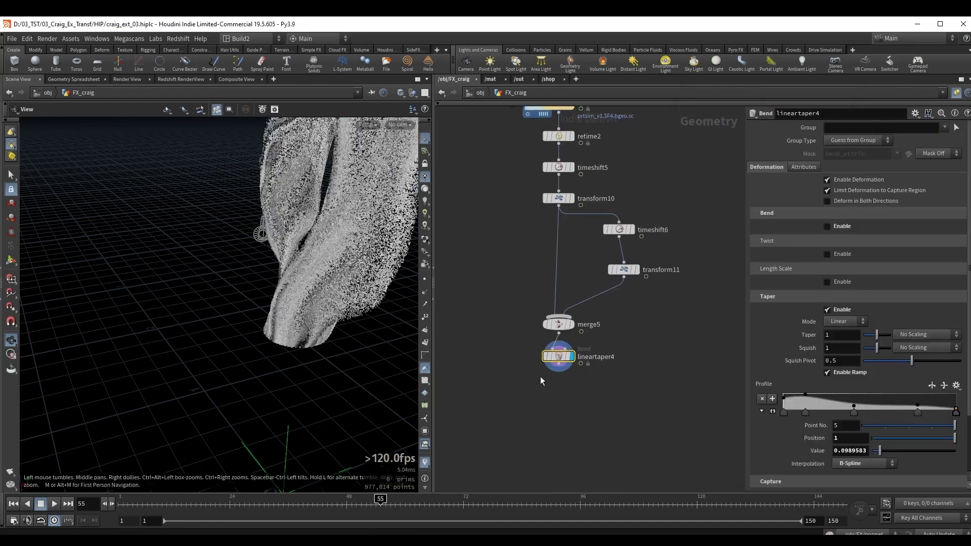
key(Tab)
text(att v)
key(Return)
key(Return)
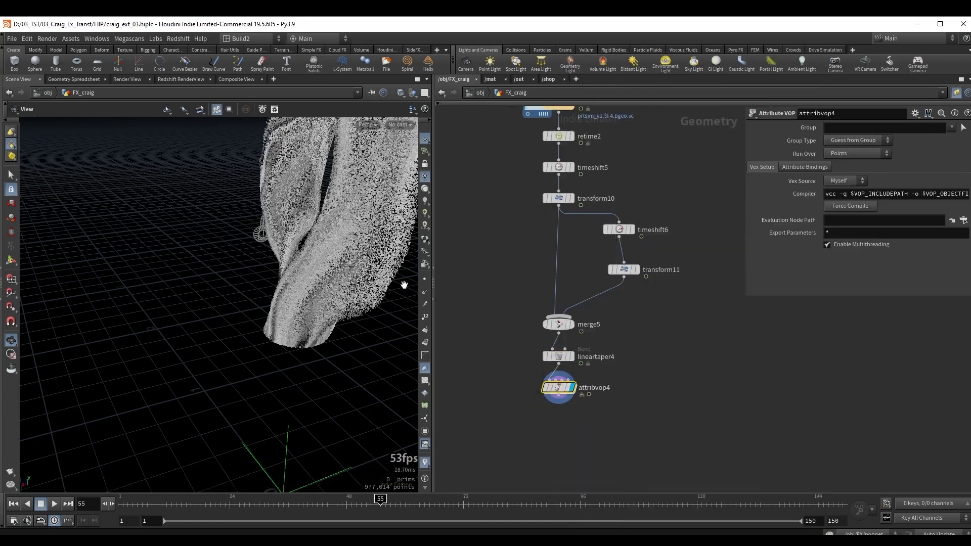
Rename the Attribute VOP below lineartaper4 to set_Cd.
middle_drag(325, 245, 307, 318)
drag(308, 317, 286, 306)
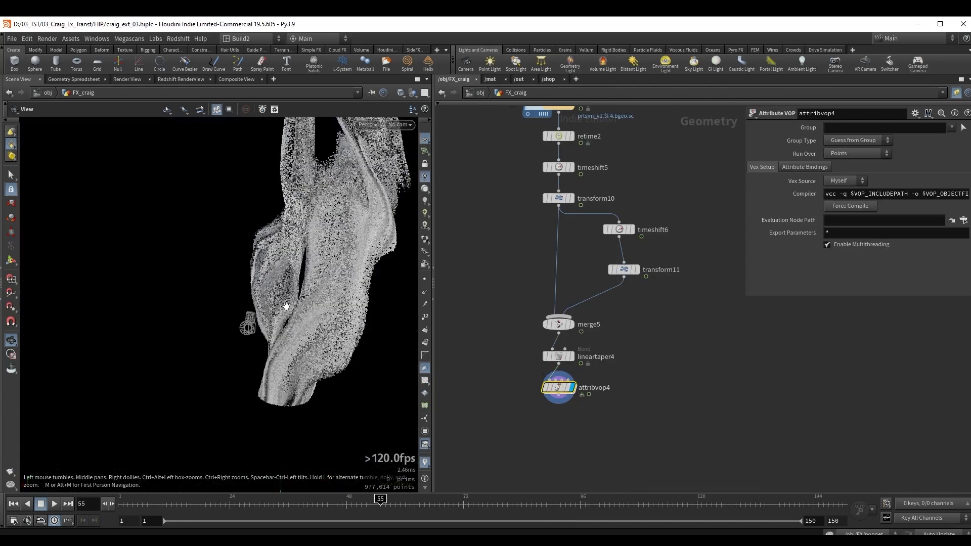
click(597, 389)
drag(612, 389, 559, 394)
text(set_Cd)
key(Return)
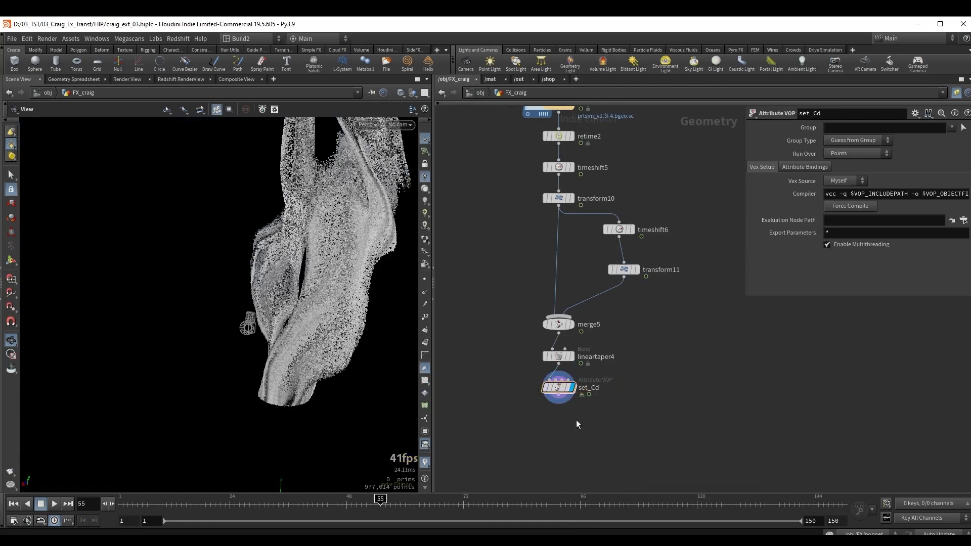
Inside set_Cd, connect the global Cd directly to the output's Cd and move the output node away to make room.
double_click(561, 388)
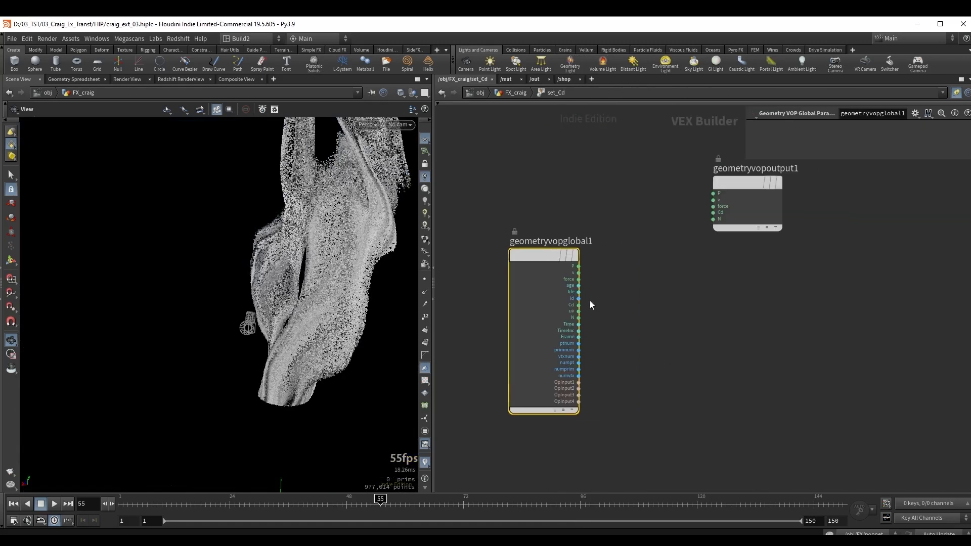
click(580, 305)
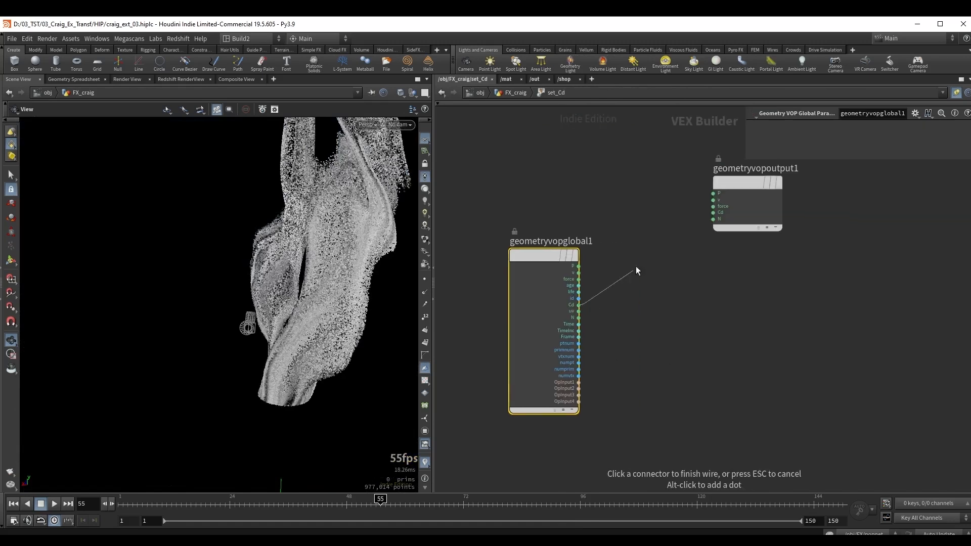
click(713, 212)
drag(735, 202, 808, 259)
Insert a Ramp Parameter node into the connection between the global Cd and the output's Cd.
key(Tab)
text(rs)
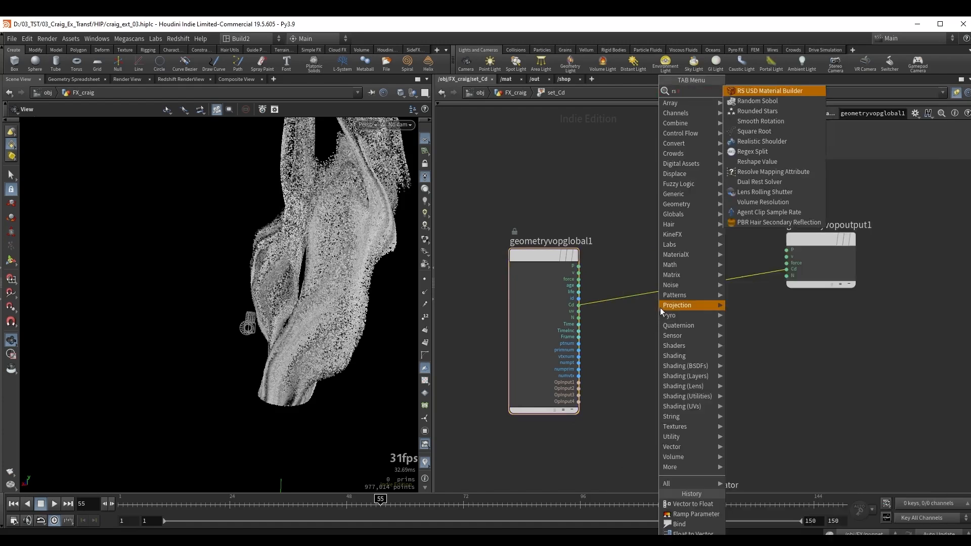
key(BackSpace)
text(am)
key(Down)
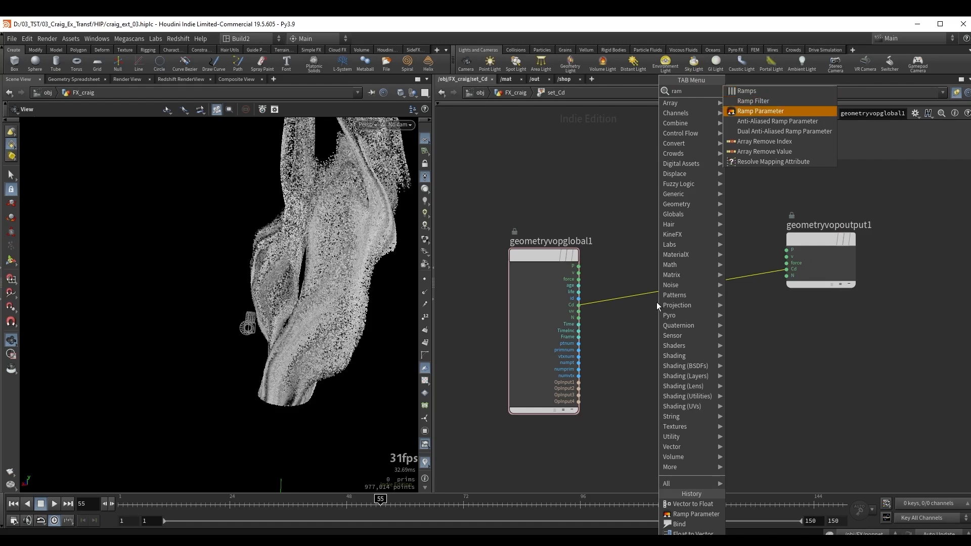
key(Return)
click(675, 280)
middle_drag(559, 260, 552, 262)
drag(657, 240, 696, 263)
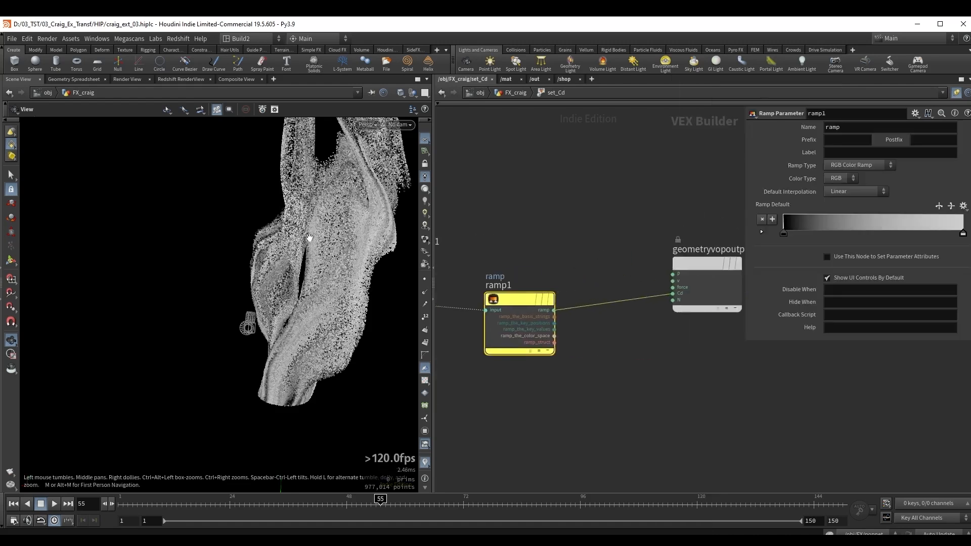
Insert a Multiply node between the color ramp and the output's Cd.
right_drag(243, 263, 235, 318)
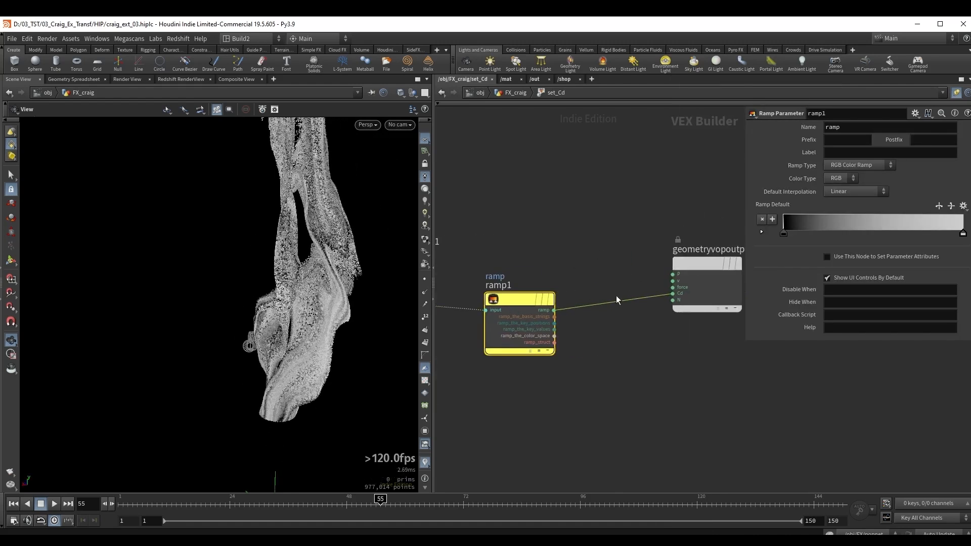
key(Tab)
text(mu)
key(Return)
click(601, 309)
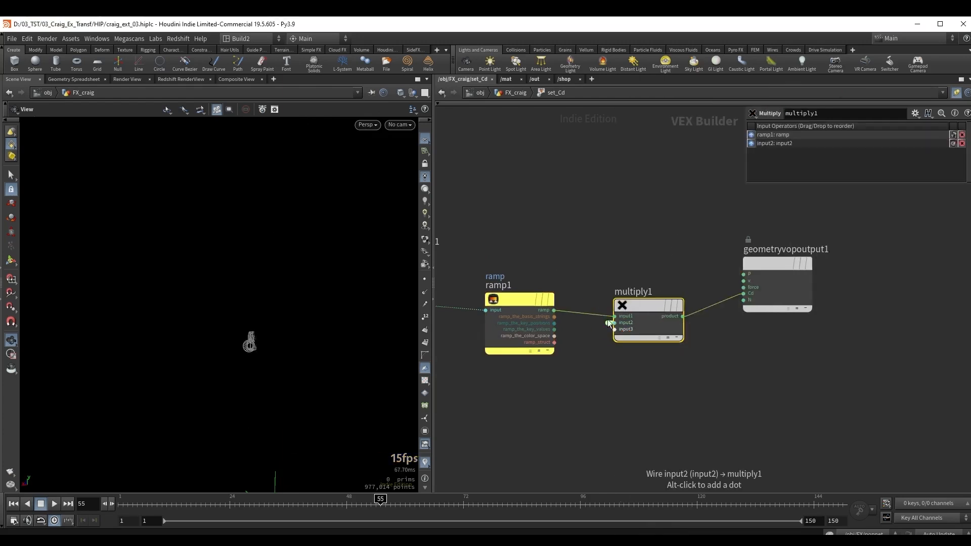
Expose the Multiply node's second input as a parameter labelled Strength and set it to 1 on set_Cd.
middle_click(612, 322)
click(860, 152)
text(Strength)
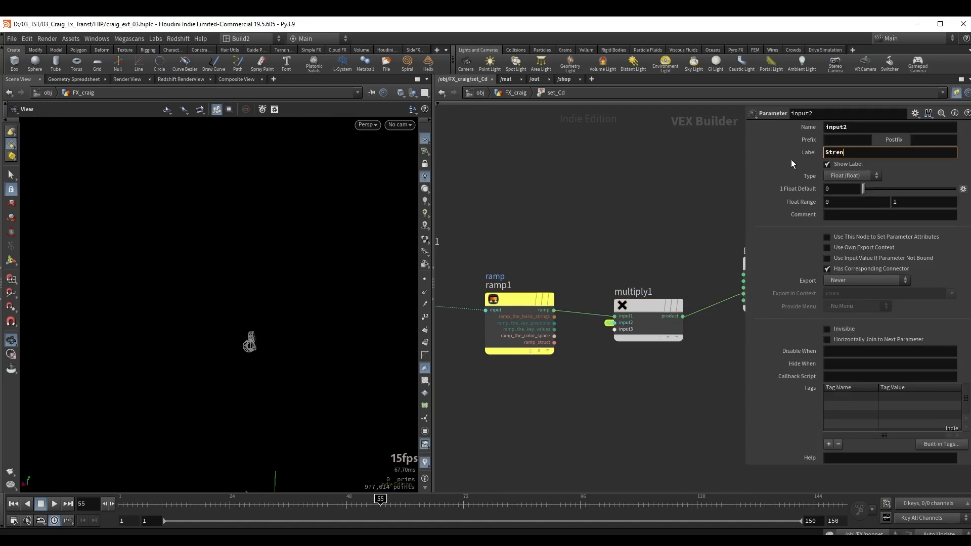
key(Return)
key(u)
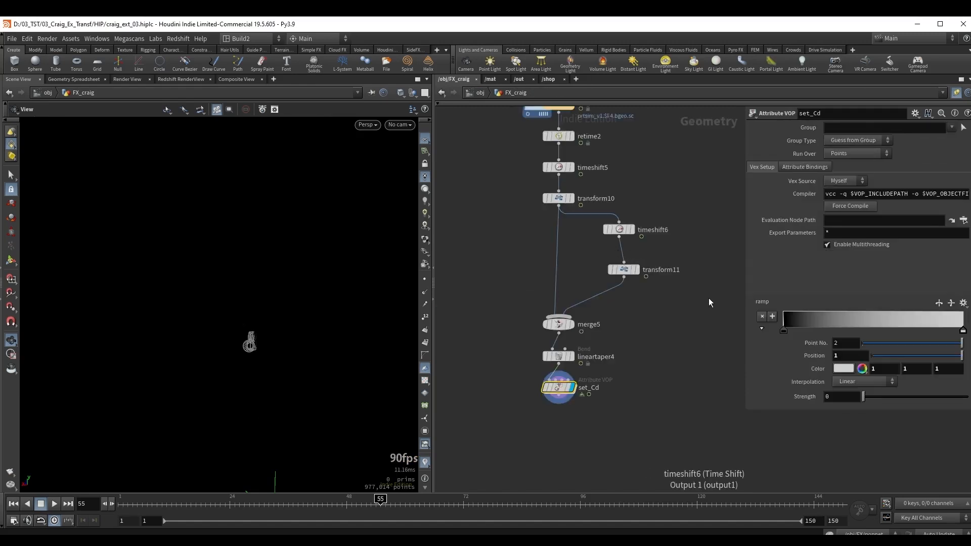
drag(863, 396, 964, 397)
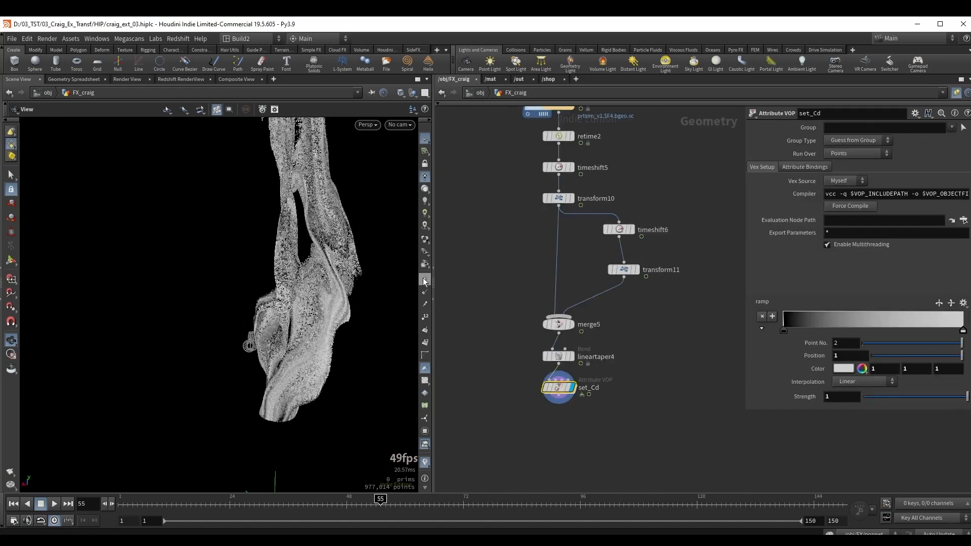
Change the viewport display so the particles are drawn as finer points, and inspect the column from several angles.
right_click(425, 239)
click(445, 479)
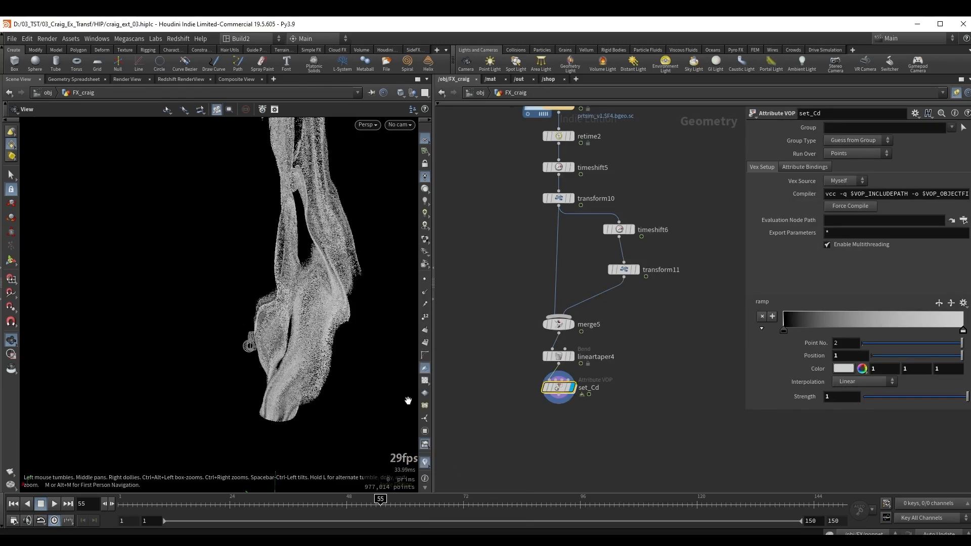
middle_drag(349, 245, 323, 270)
drag(223, 282, 220, 288)
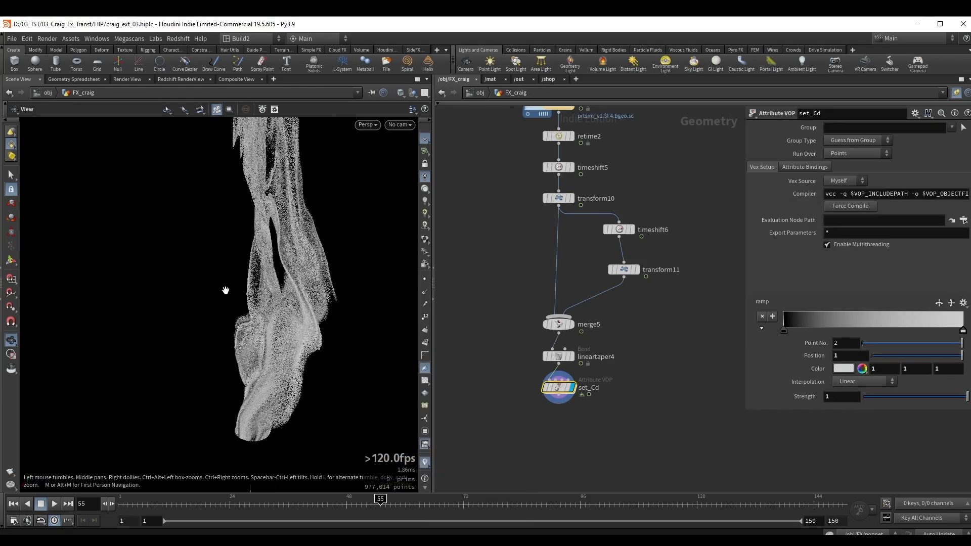
middle_drag(236, 280, 285, 257)
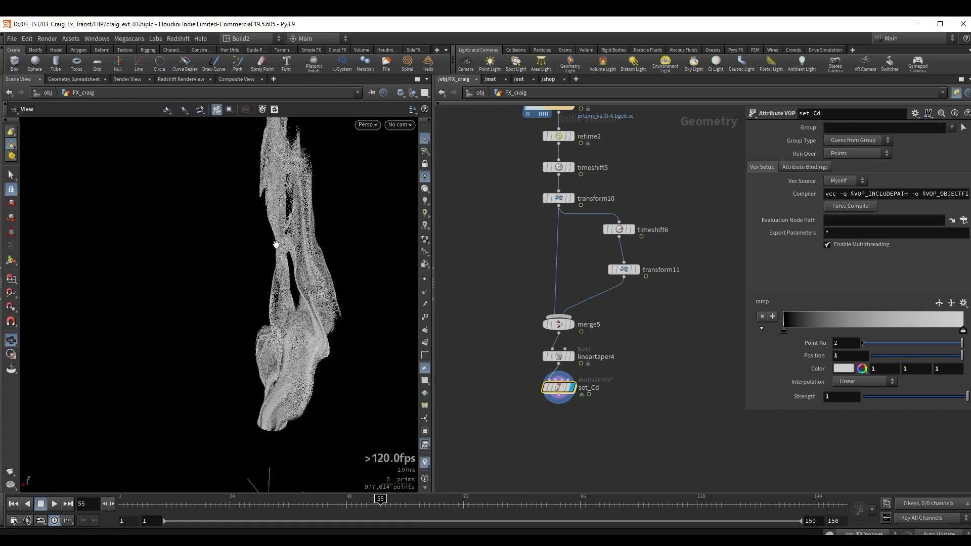
Change the set_Cd ramp's end point color to orange with RGB 0.741, 0.2772, 0.0785.
double_click(963, 333)
drag(740, 205, 661, 184)
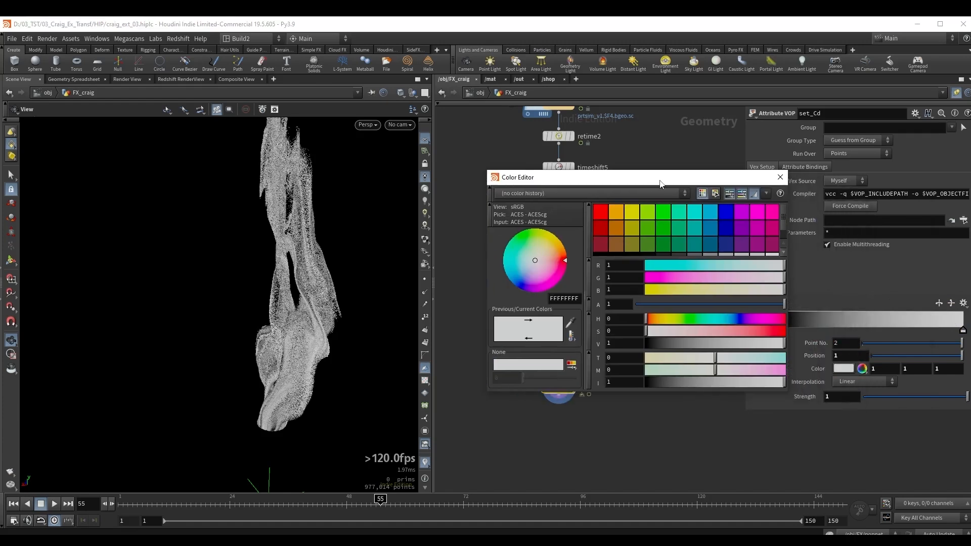
click(614, 224)
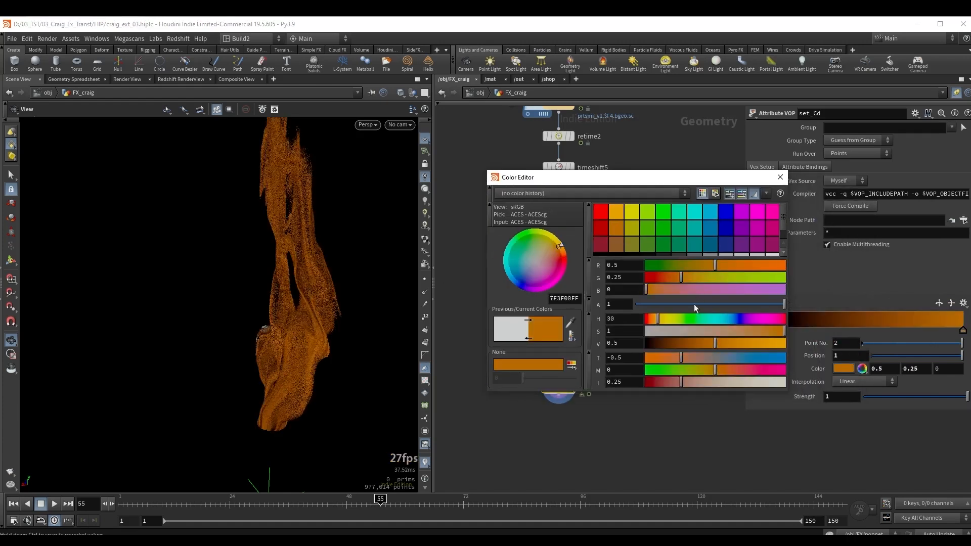
click(657, 321)
drag(657, 324, 654, 320)
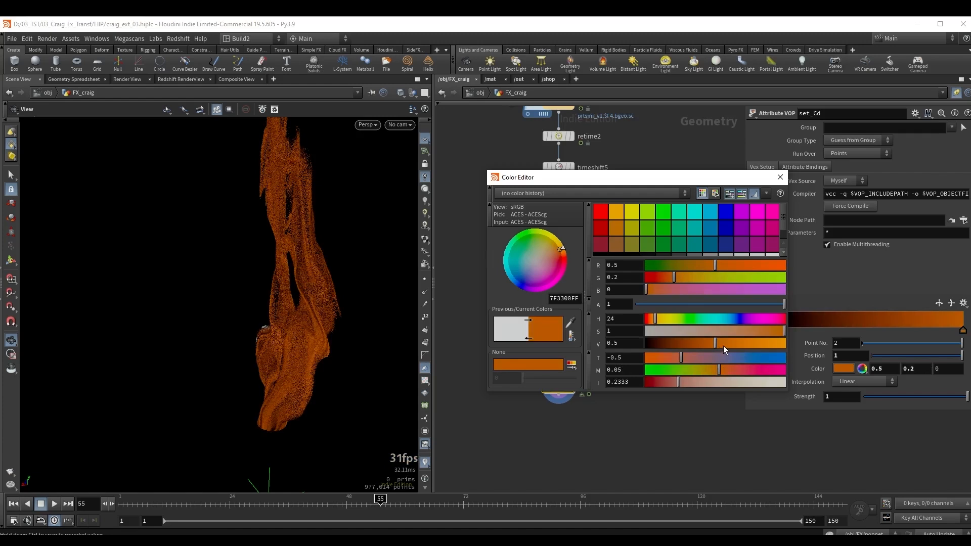
drag(723, 345, 748, 348)
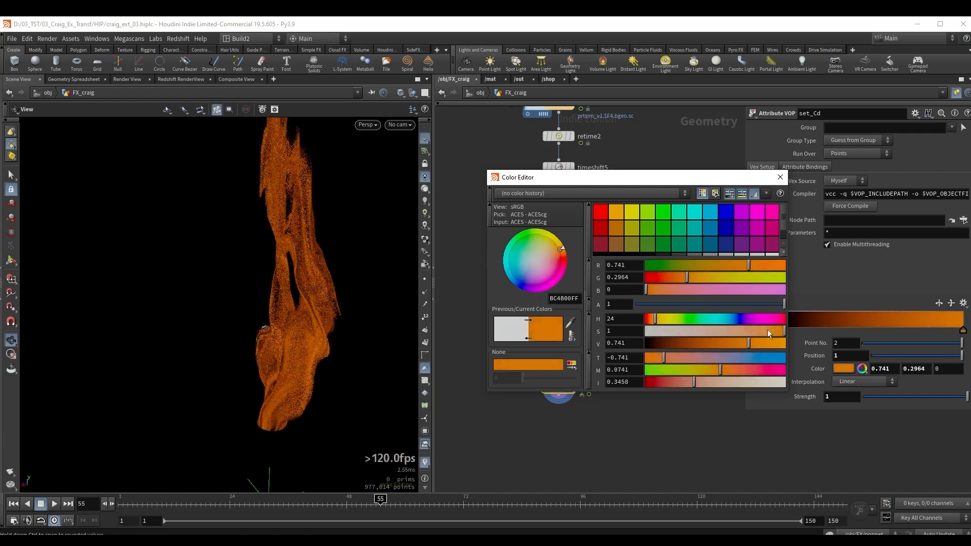
click(780, 177)
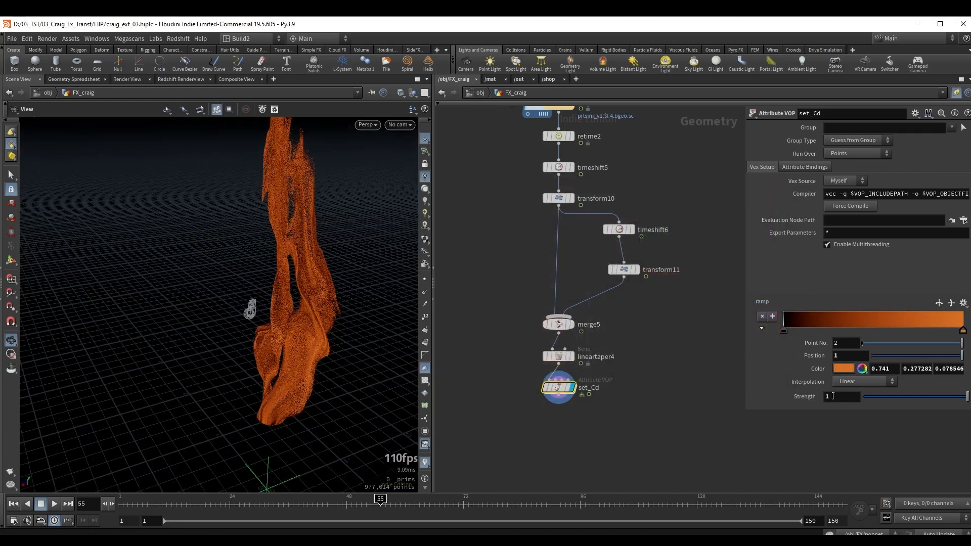
Set set_Cd's Strength to 6.5 and lower the saturation of the ramp's orange end color to 0.876.
middle_drag(832, 396, 900, 399)
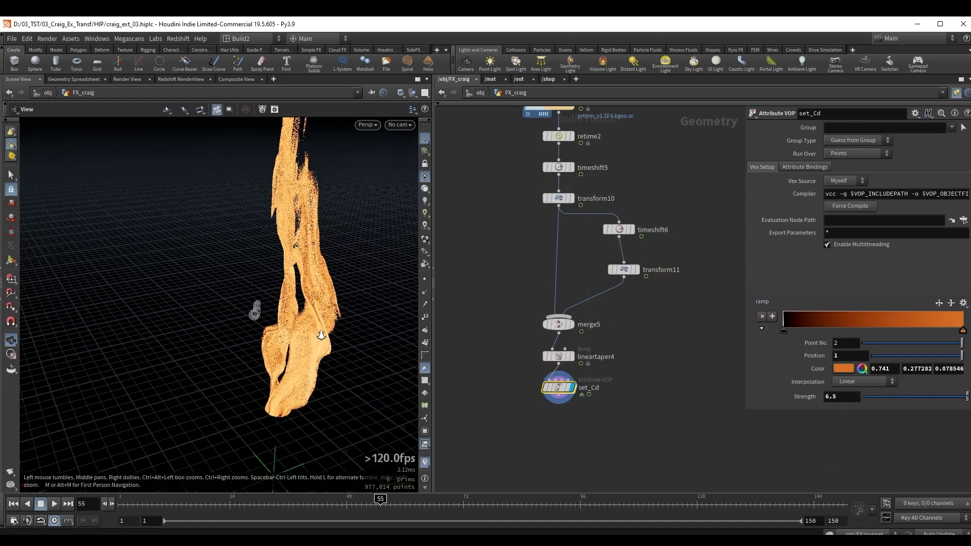
double_click(964, 332)
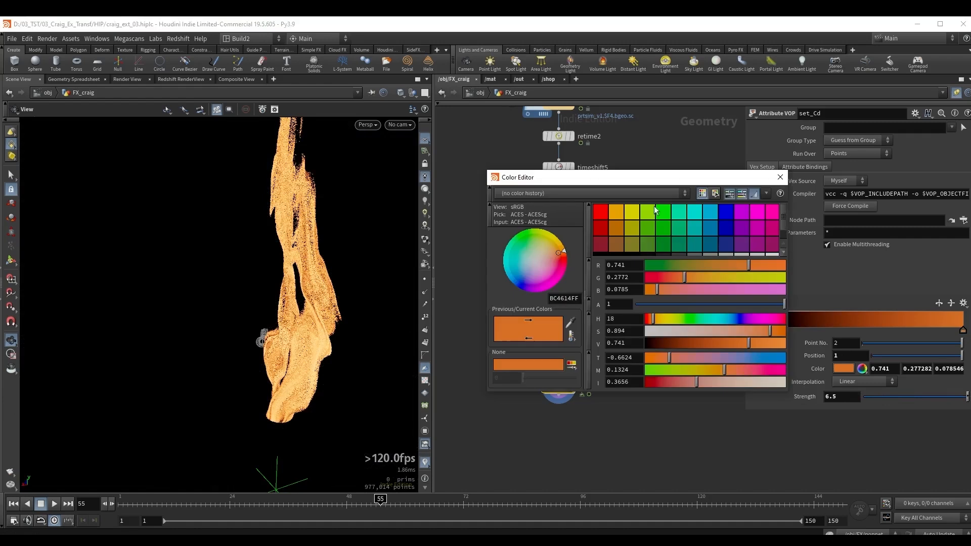
drag(633, 180, 736, 198)
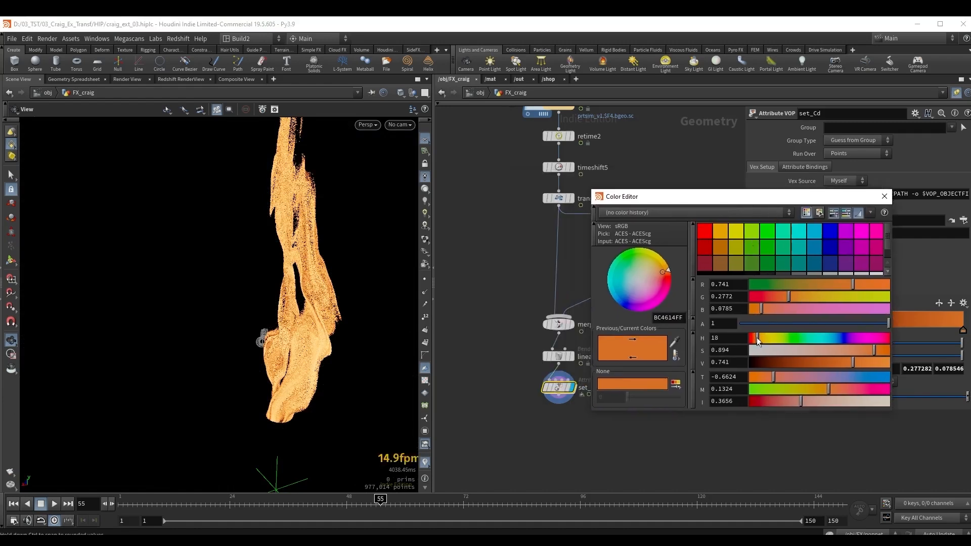
mouse_move(876, 350)
mouse_down()
mouse_move(862, 351)
mouse_move(871, 353)
mouse_up()
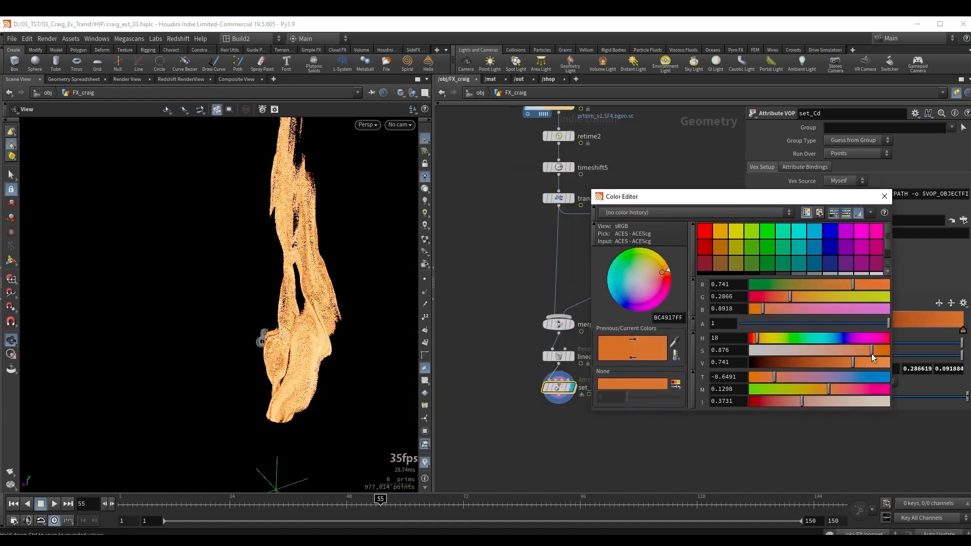
drag(304, 264, 332, 341)
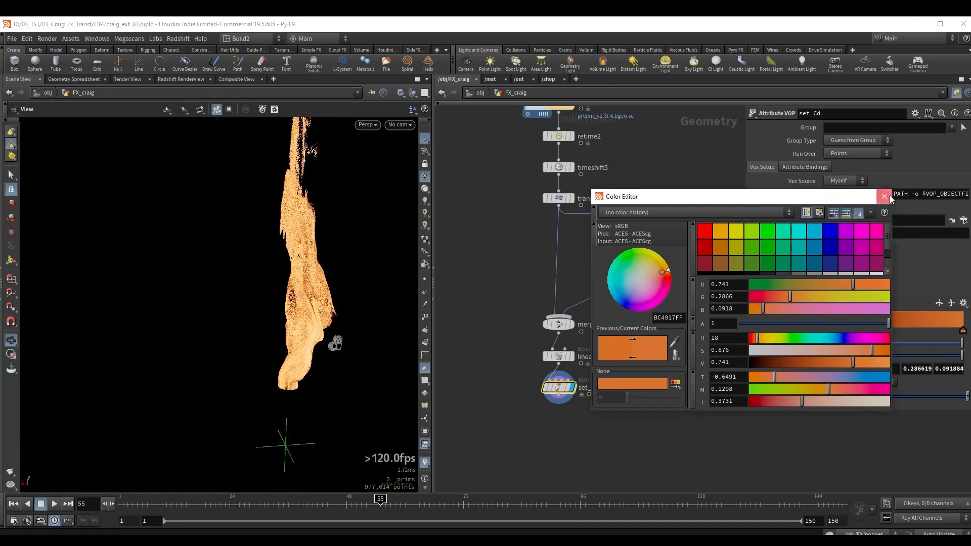
Expand the taper profile ramp on lineartaper4, and set the X and Z scale of transform10 to 0.6.
click(590, 359)
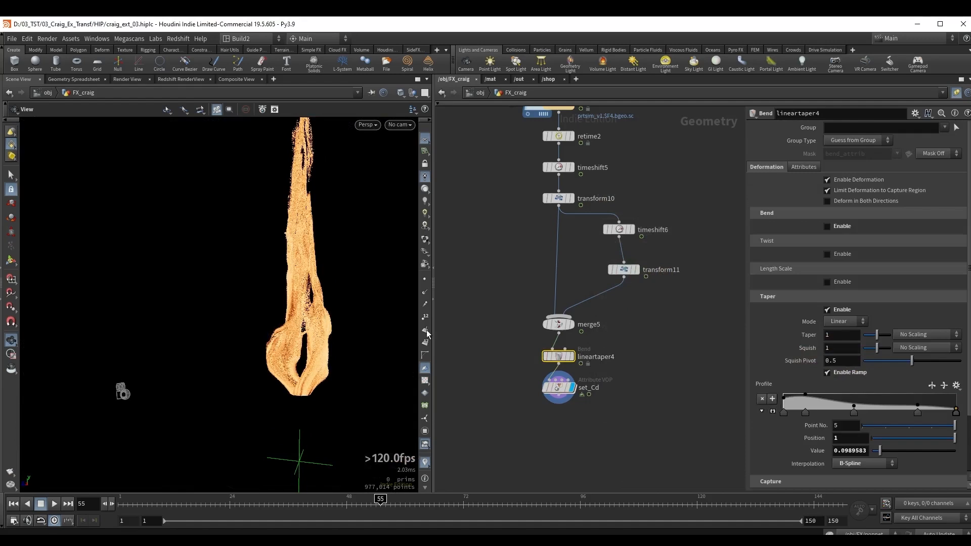
click(771, 412)
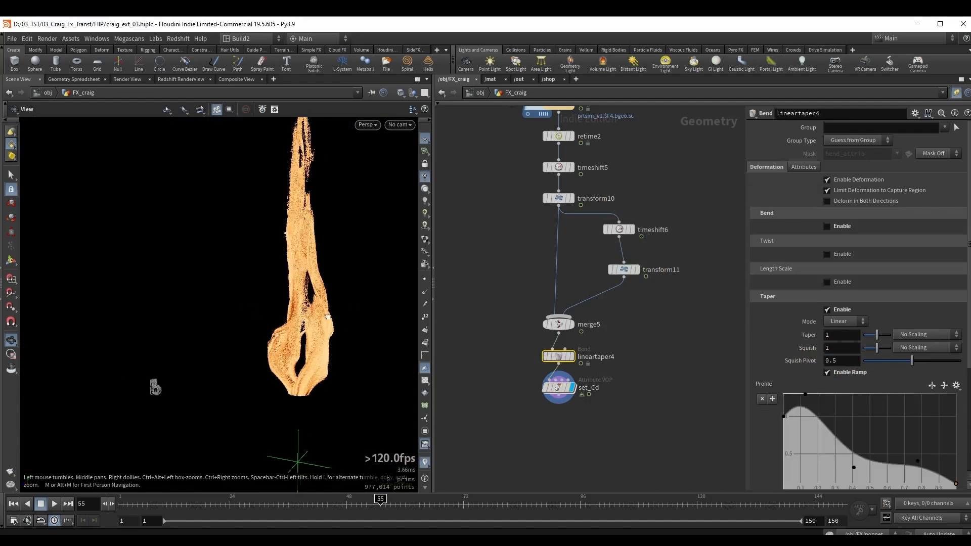
drag(327, 317, 349, 333)
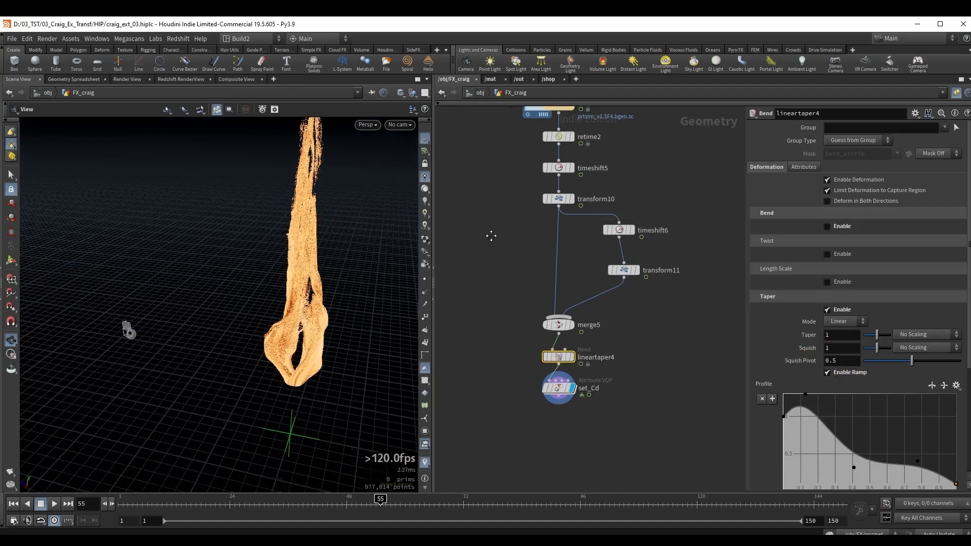
middle_drag(491, 236, 510, 312)
click(577, 275)
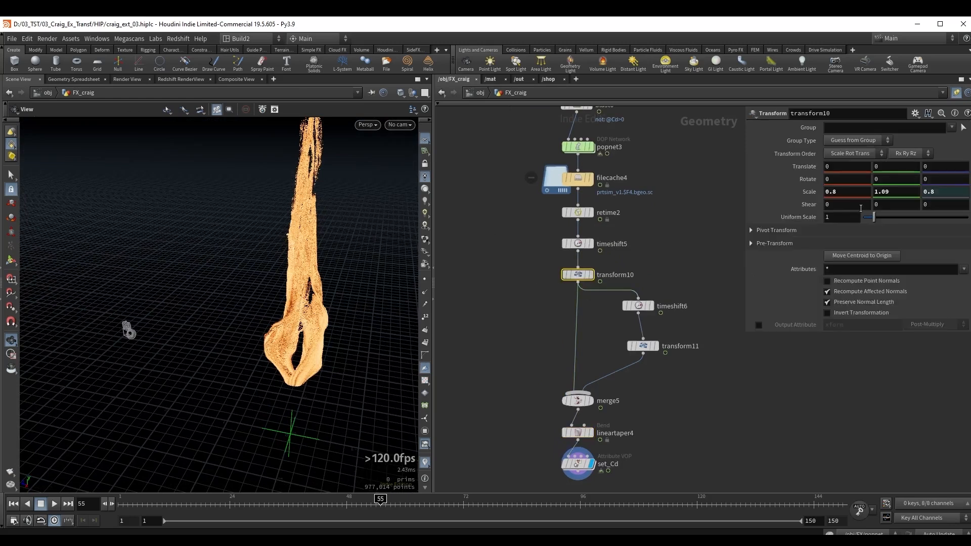
scroll(851, 194, down, 1)
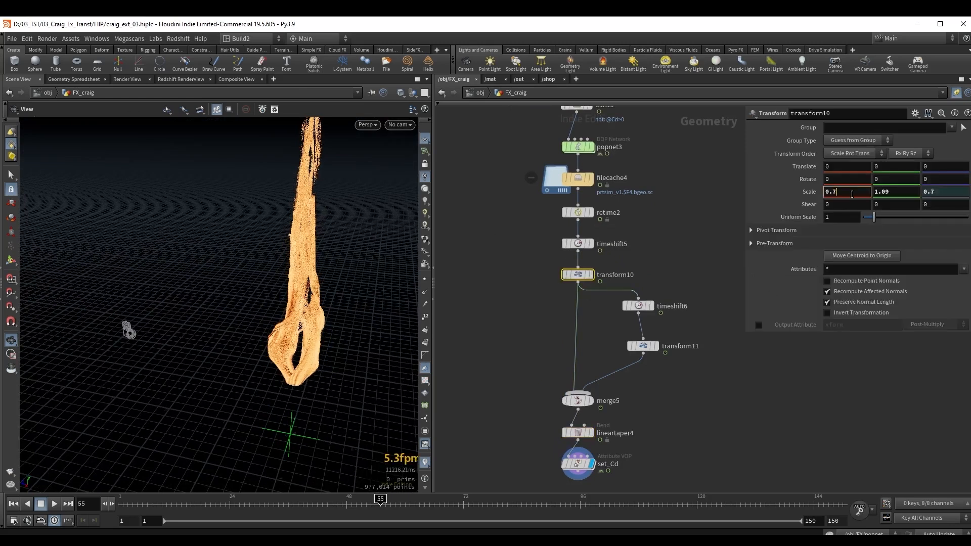
scroll(852, 194, down, 1)
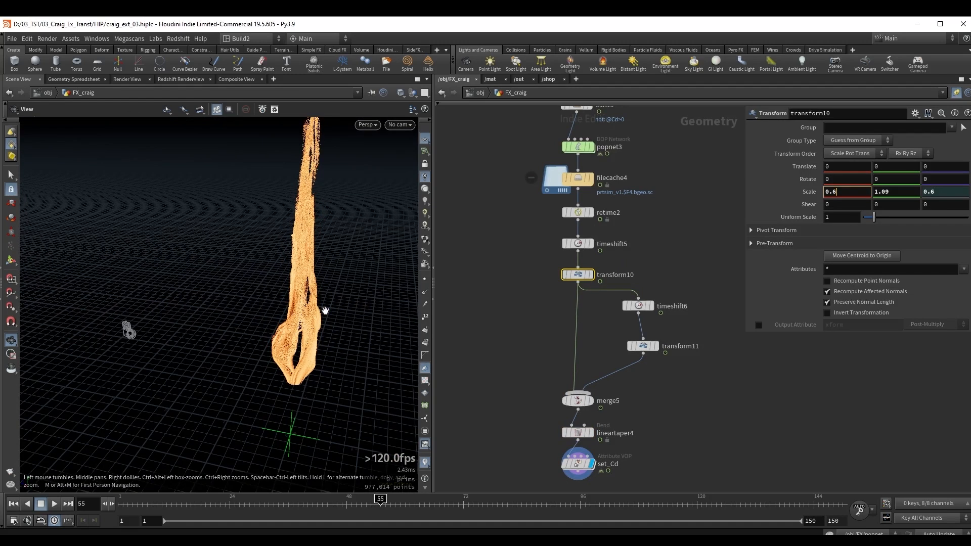
Go to frame 88 of the animation and inspect the narrowed column from several angles.
right_drag(304, 332, 244, 343)
drag(245, 342, 127, 325)
drag(480, 502, 542, 502)
drag(142, 406, 381, 287)
right_drag(328, 326, 384, 331)
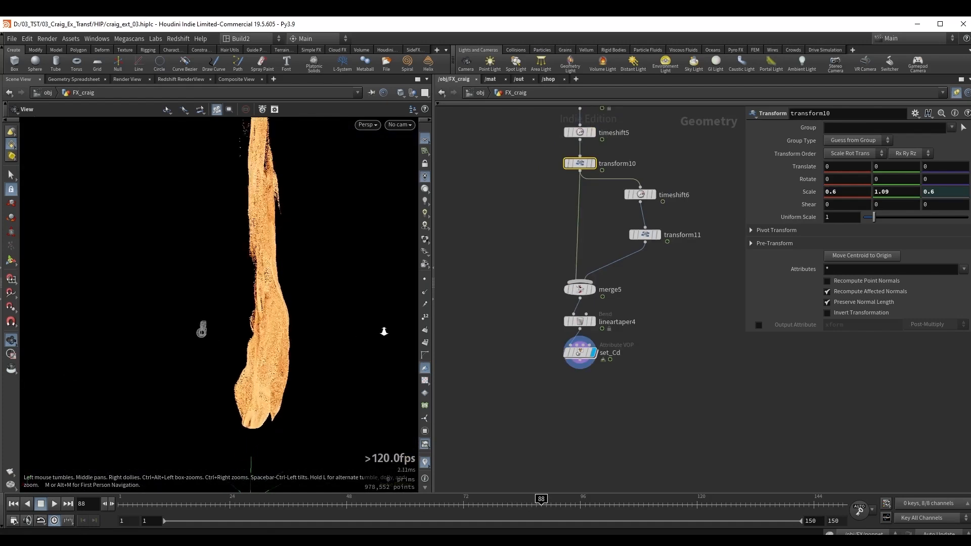
drag(383, 331, 84, 377)
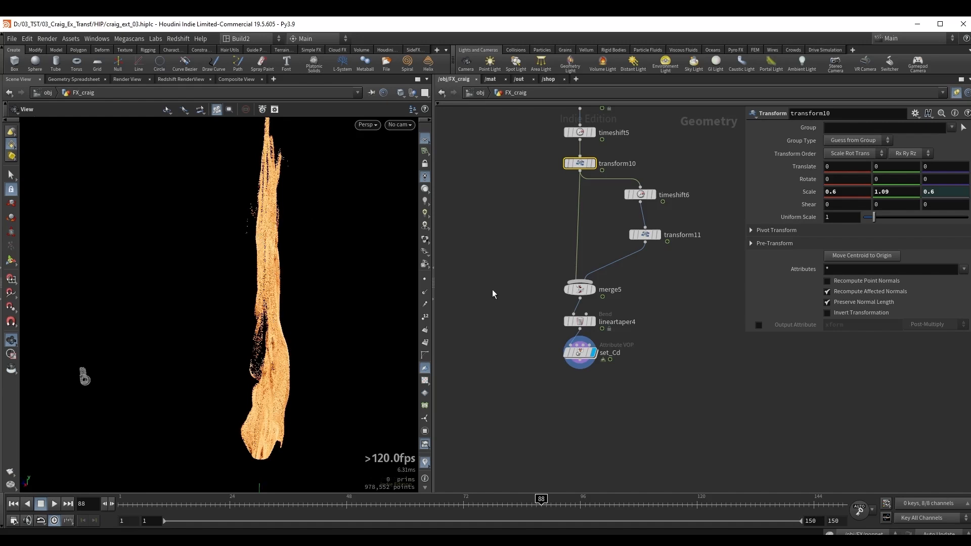
Add an Attribute VOP node after set_Cd and name it set_Alpha.
click(580, 353)
key(Tab)
text(atv)
key(Return)
key(Return)
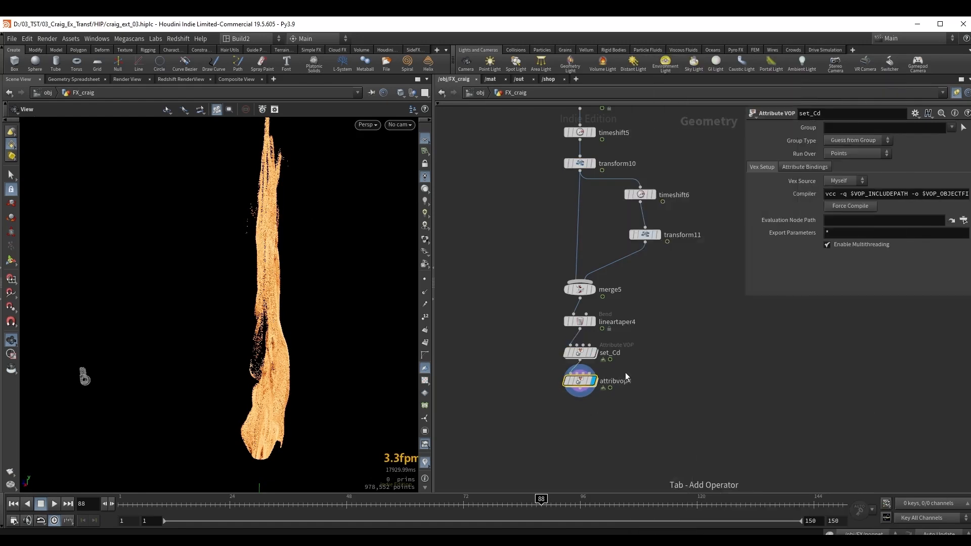
key(F2)
text(set_)
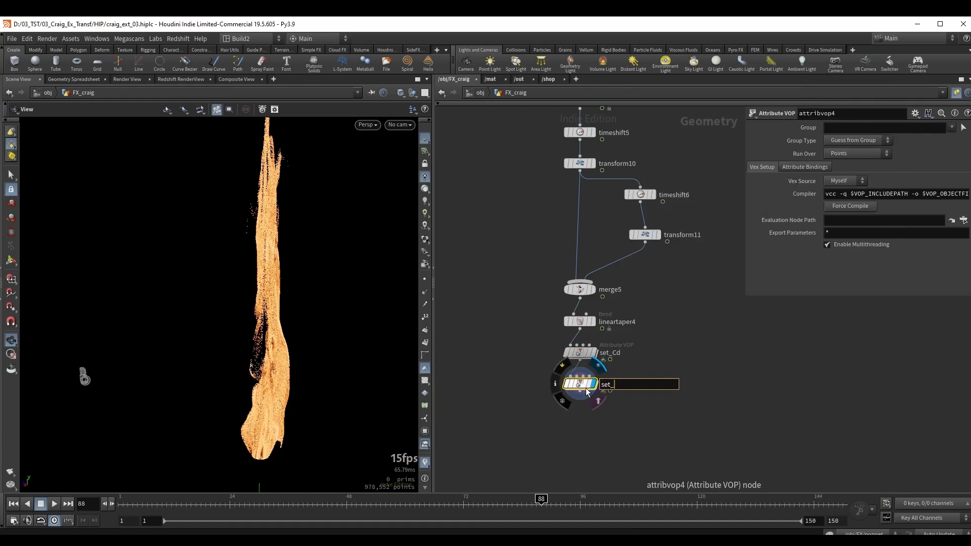
text(Alpha)
key(Return)
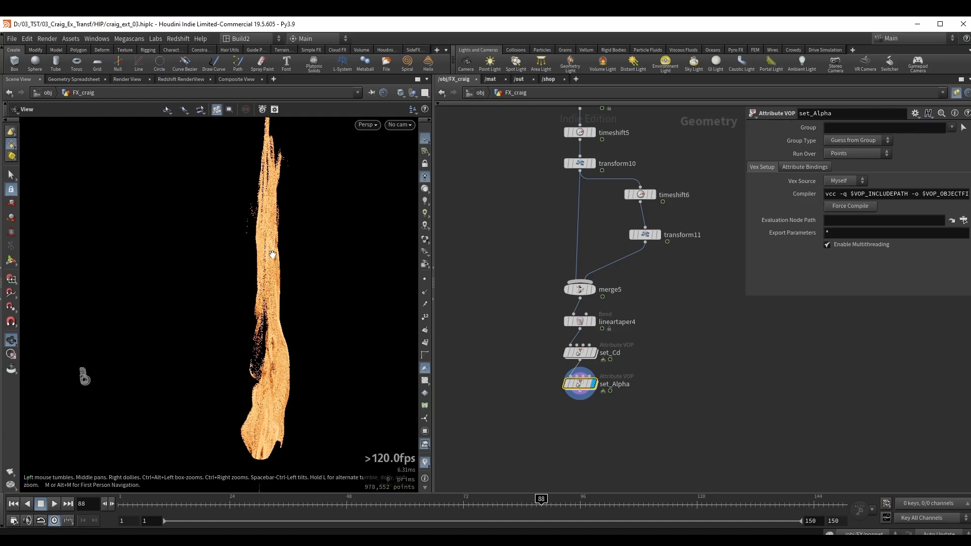
Place a Tube node in empty space beside the set_Cd and lineartaper4 nodes.
drag(272, 254, 258, 277)
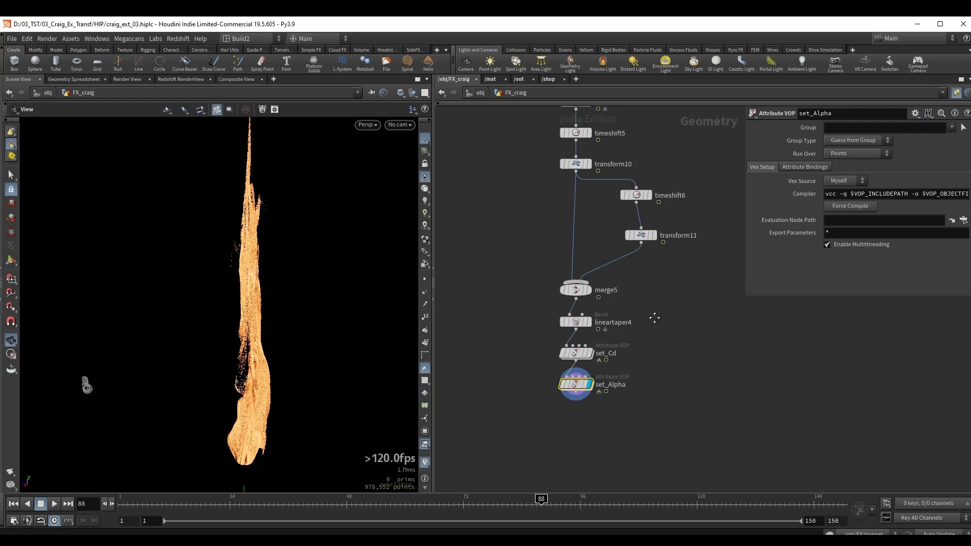
key(Tab)
text(tube)
key(Return)
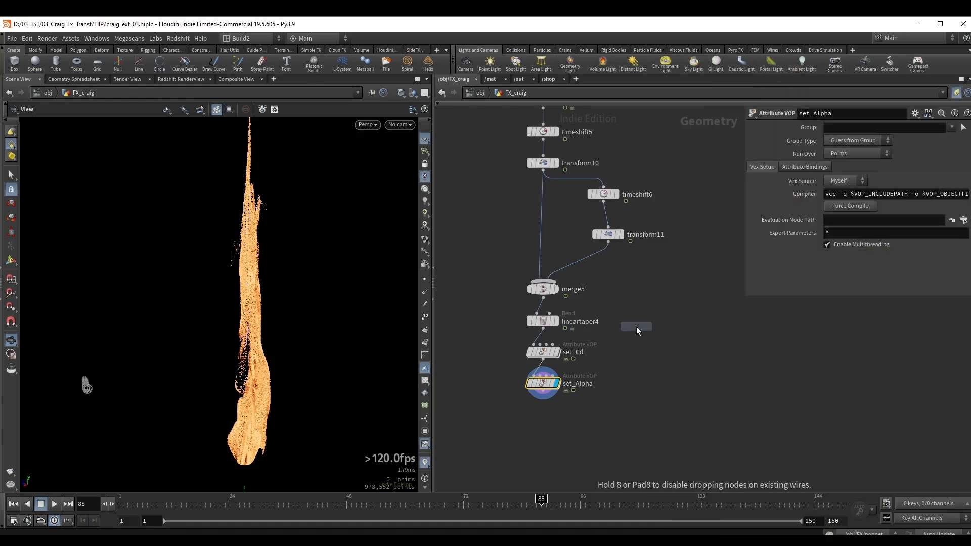
click(638, 329)
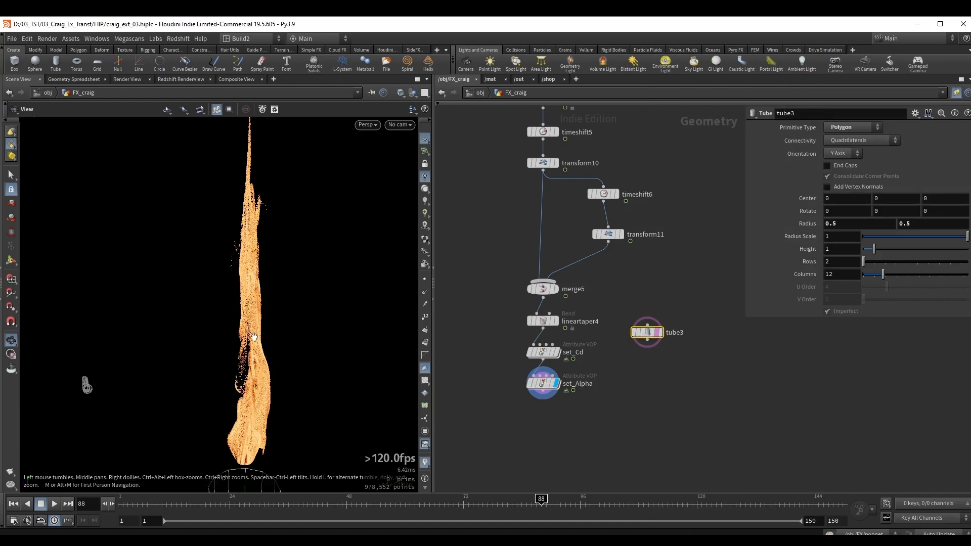
Stretch the tube to enclose the particle column, with a height of about 4.64 and center Y about 3.29.
right_drag(251, 335, 240, 350)
middle_drag(238, 349, 217, 337)
key(Return)
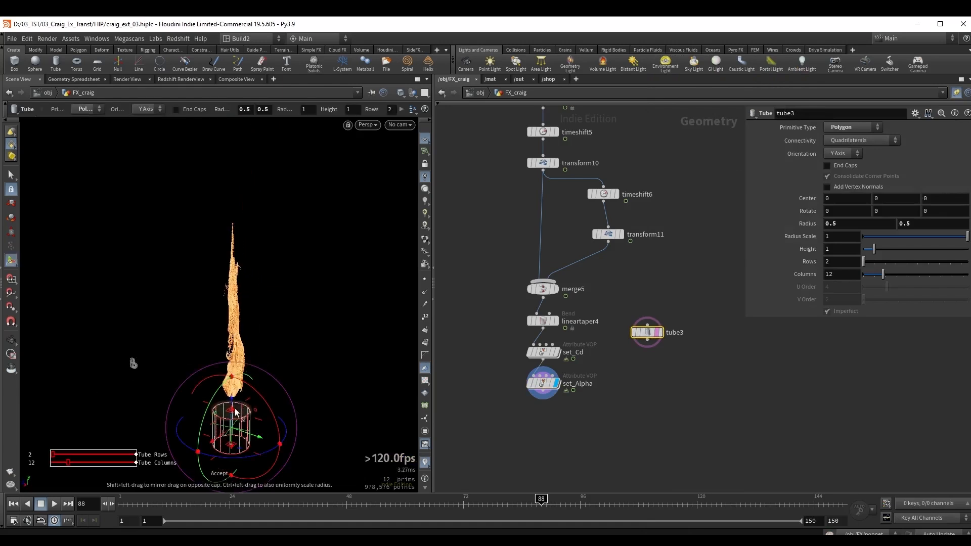
drag(244, 398, 234, 218)
alt+right_drag(239, 291, 262, 308)
alt+middle_drag(236, 455, 225, 405)
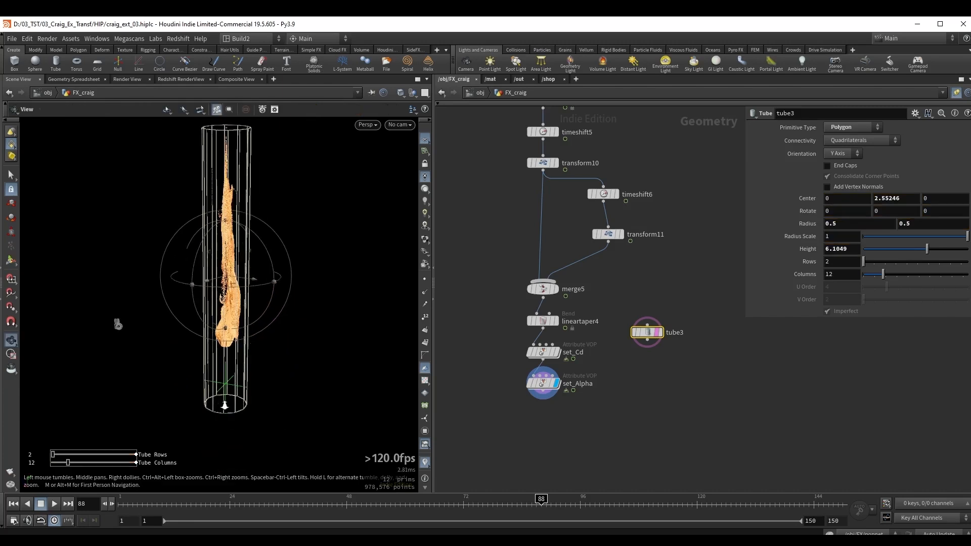
alt+right_drag(226, 405, 237, 414)
drag(228, 410, 231, 332)
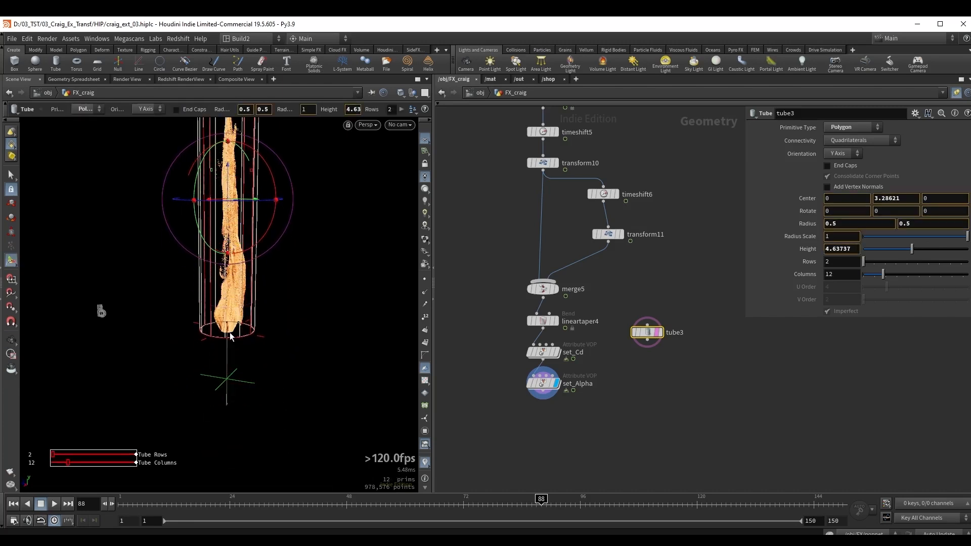
Shrink the tube's bottom radius to about 0.147 to match the base of the column.
alt+right_drag(237, 327, 387, 324)
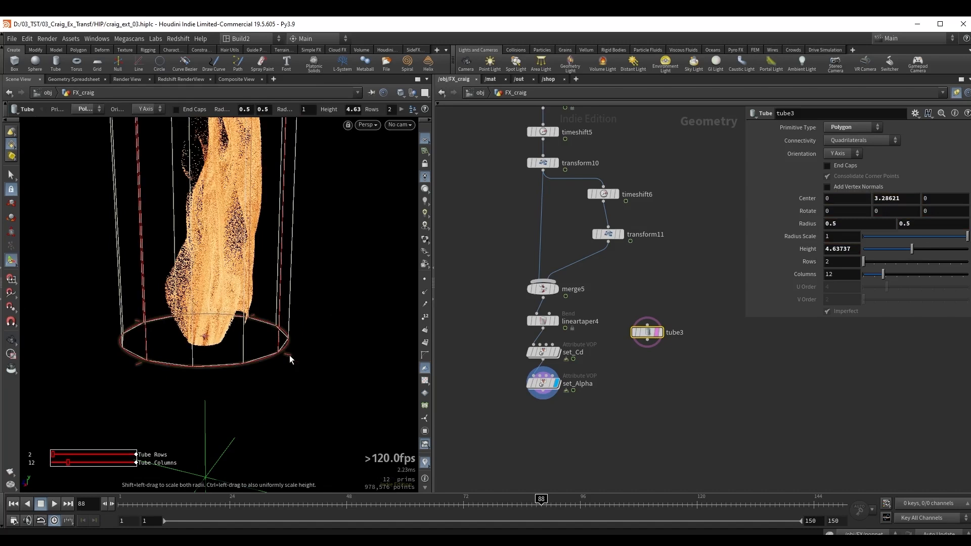
drag(289, 355, 232, 338)
alt+right_drag(232, 337, 271, 199)
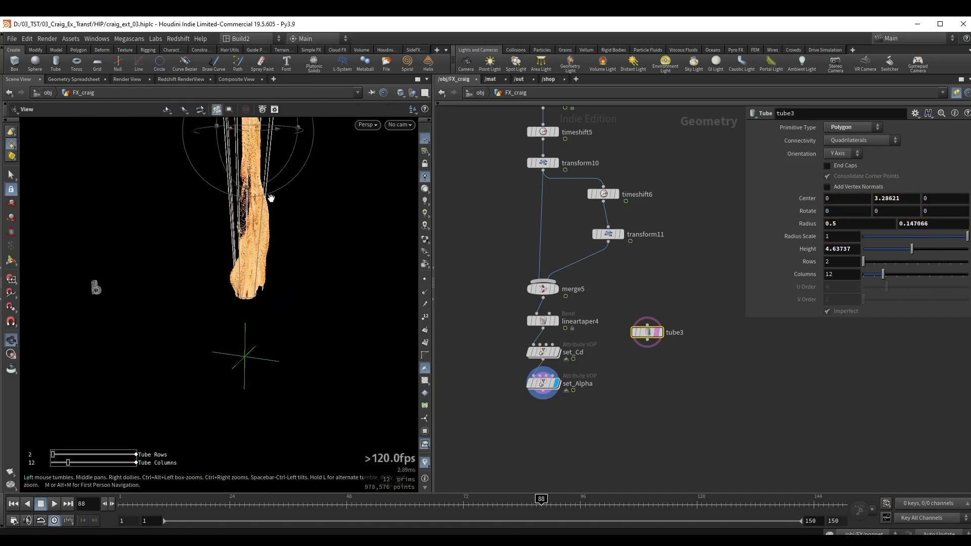
Shrink the tube's top radius to about 0.0085 so it tapers with the column's tip.
alt+middle_drag(271, 199, 268, 314)
alt+drag(268, 314, 288, 243)
alt+right_drag(288, 243, 301, 218)
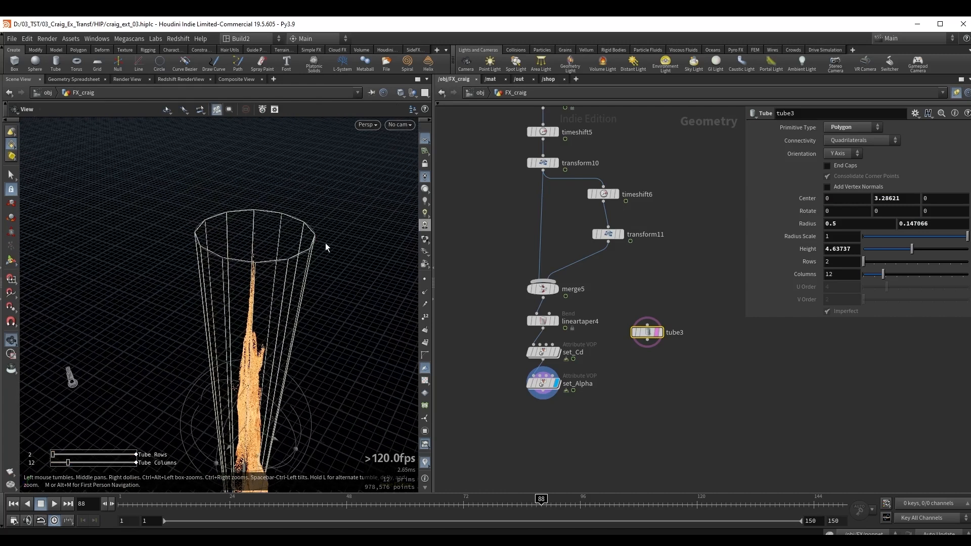
drag(324, 253, 265, 238)
alt+middle_drag(275, 230, 267, 174)
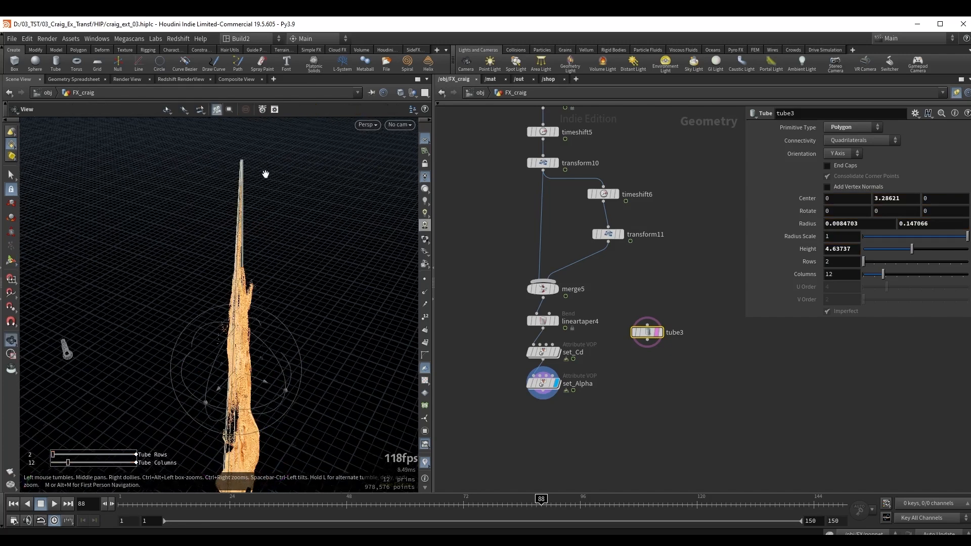
Check the tube's fit against the particles, display tube3 on its own and enable its End Caps.
alt+drag(267, 173, 242, 321)
alt+drag(226, 359, 243, 323)
mouse_move(242, 324)
alt+right_down()
mouse_move(258, 303)
mouse_move(253, 320)
alt+right_up()
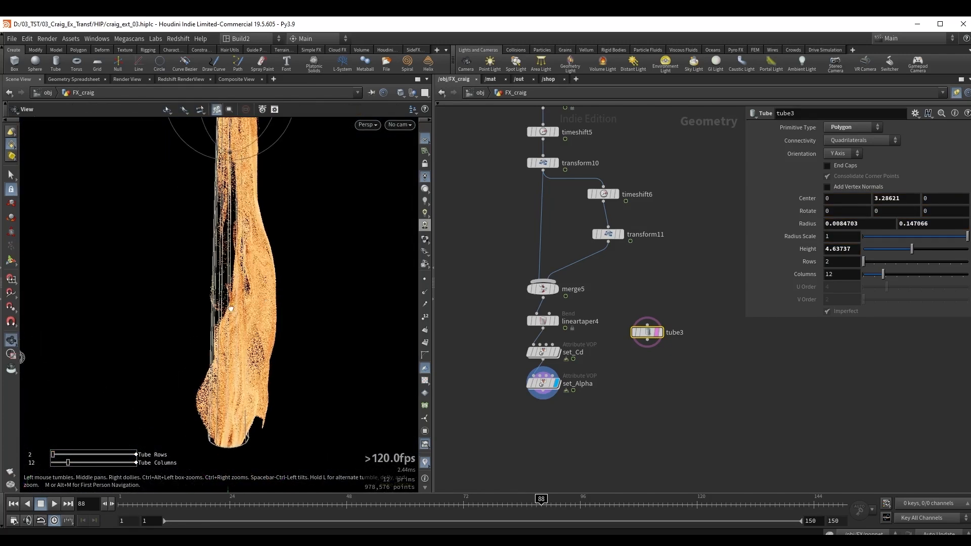
alt+drag(253, 320, 265, 317)
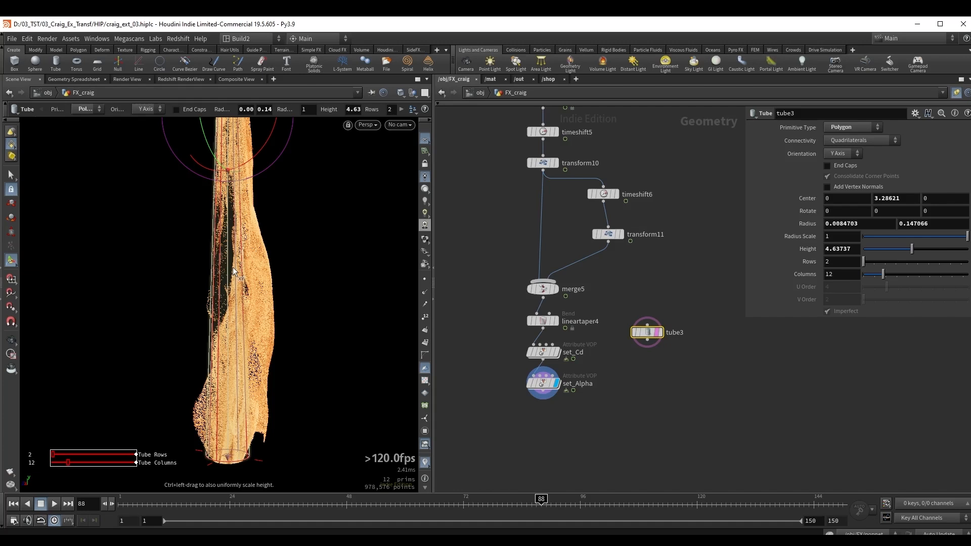
middle_drag(645, 309, 607, 296)
key(r)
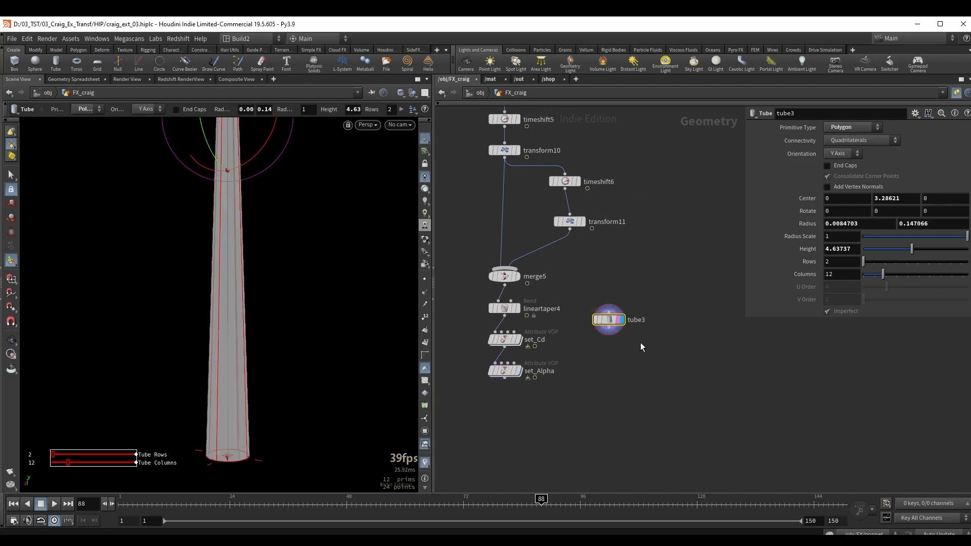
click(828, 167)
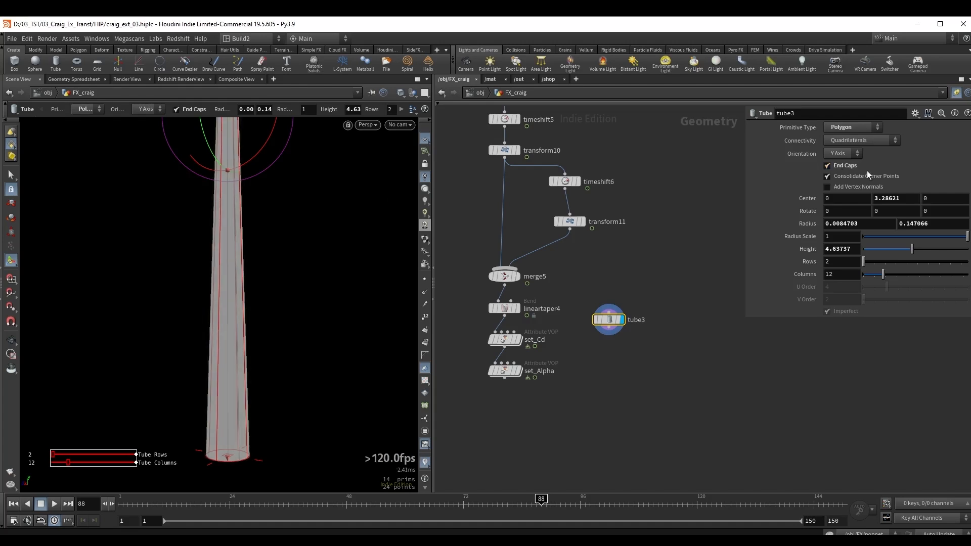
Add a VDB from Polygons node fed by tube3 and display it.
key(Escape)
middle_drag(576, 372, 590, 350)
key(Tab)
text(vdbfr)
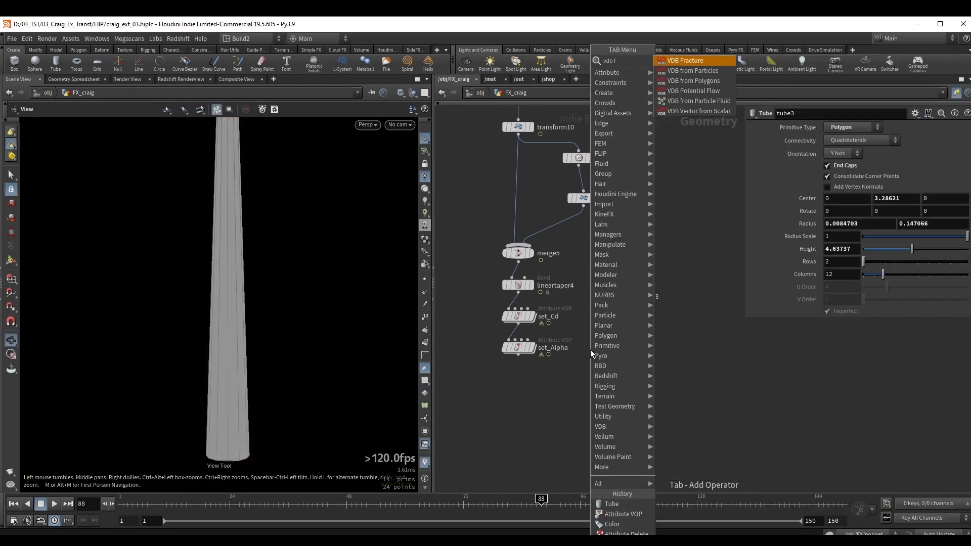
key(Down)
key(Down)
key(Return)
Set the tube VDB's voxel size to 0.05 and enable Fill Interior.
scroll(210, 269, down, 4)
middle_drag(210, 269, 208, 290)
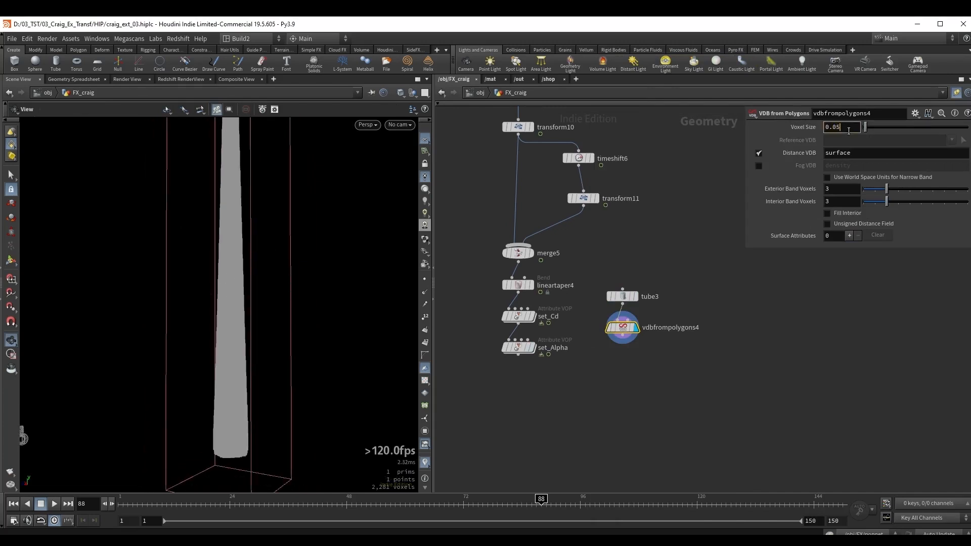
key(Return)
click(847, 214)
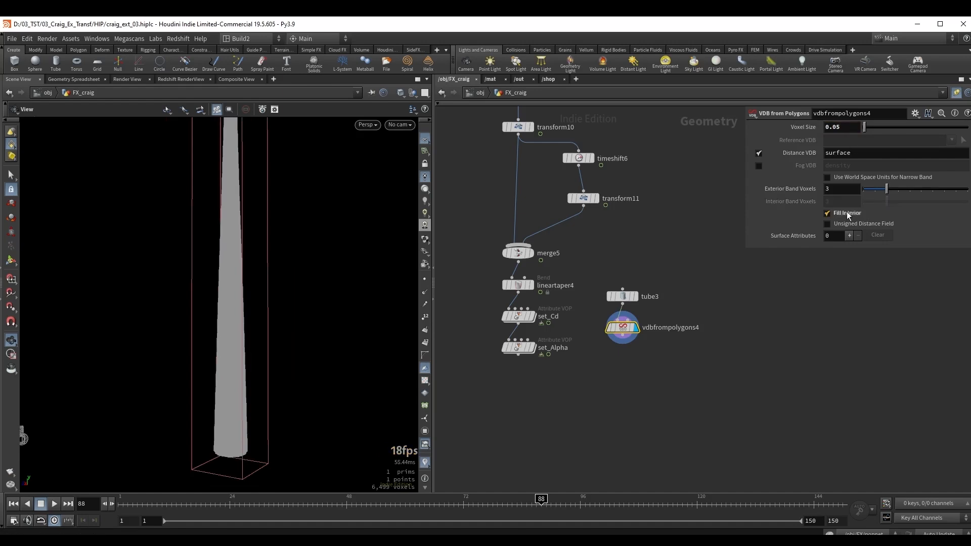
Use world space units for the tube VDB's narrow band and widen its exterior band to 0.63.
scroll(207, 191, down, 3)
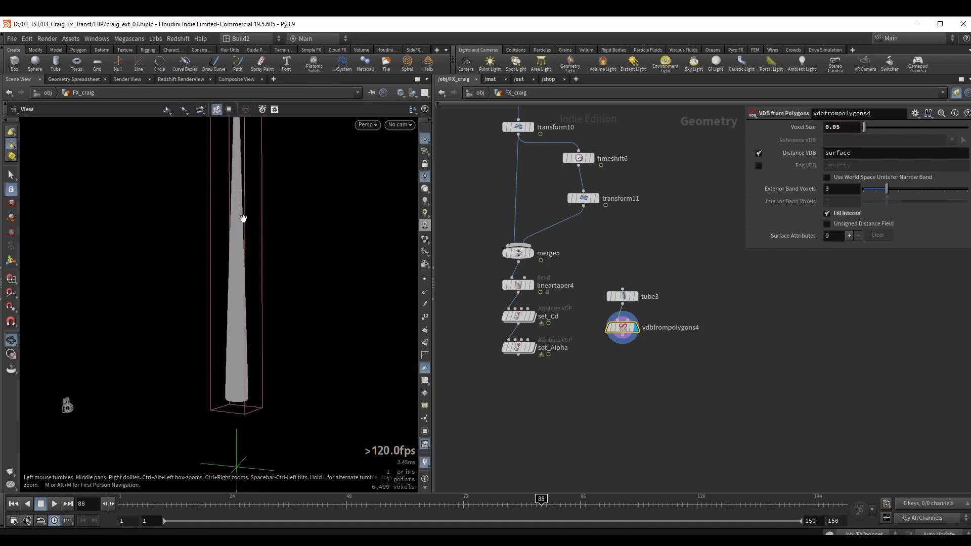
click(858, 178)
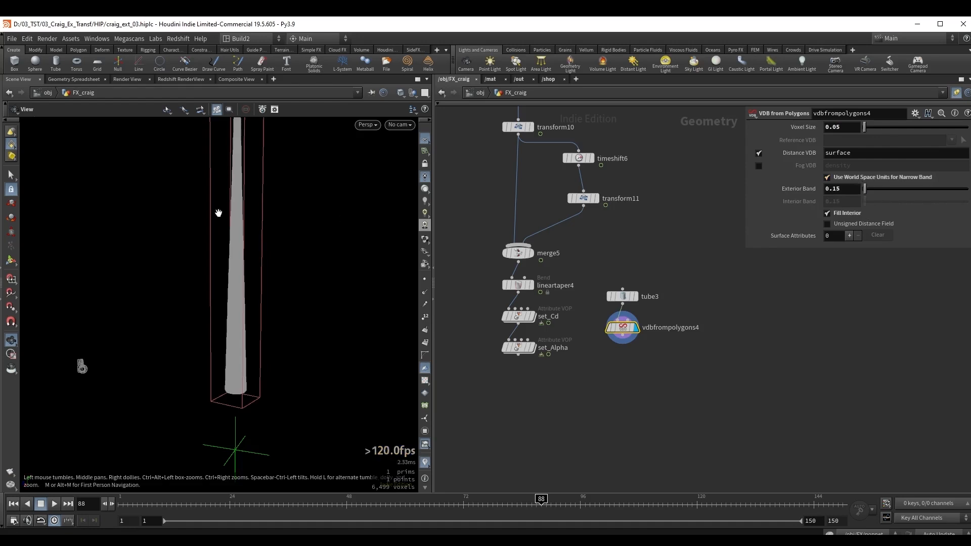
drag(217, 210, 243, 286)
key(shift+w)
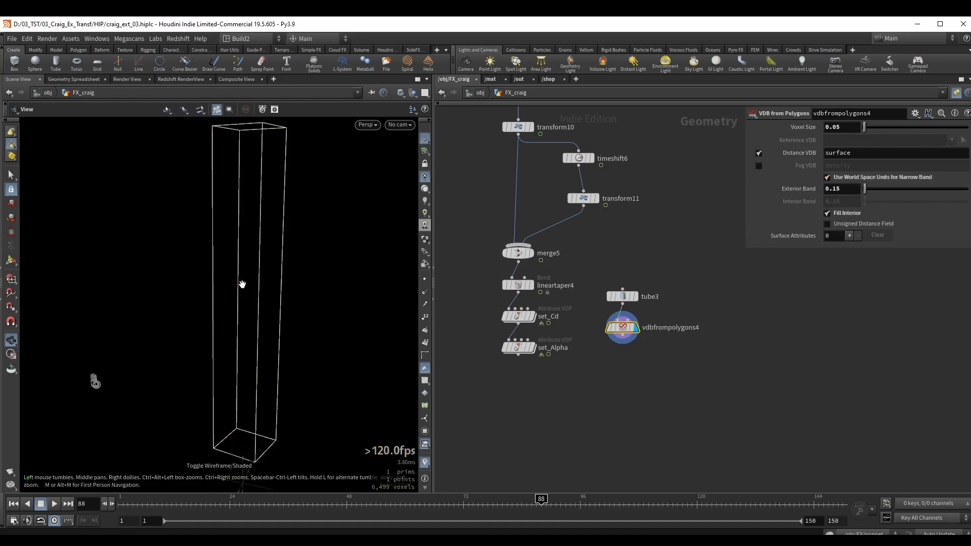
drag(867, 190, 869, 191)
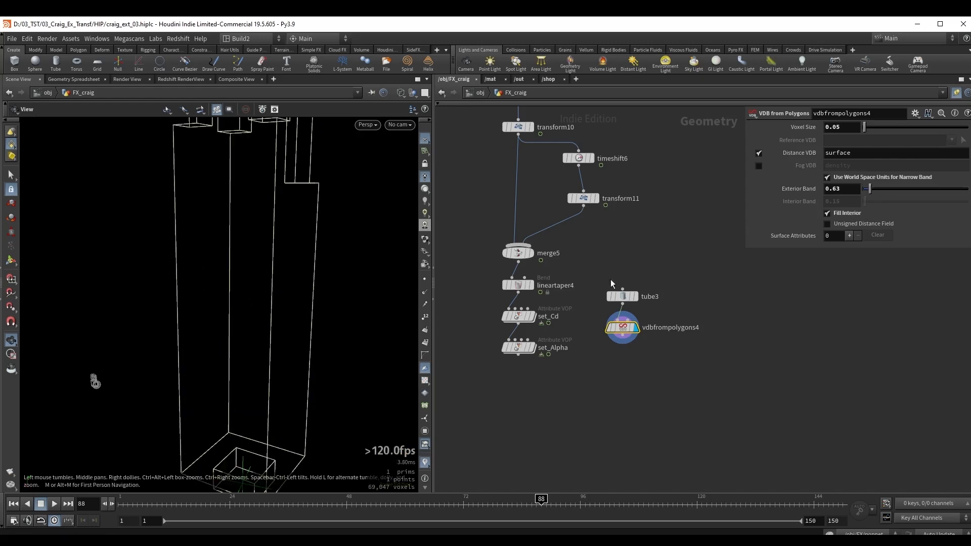
Show tube3 as a template inside the VDB for comparison and set the exterior band to 0.5.
click(633, 296)
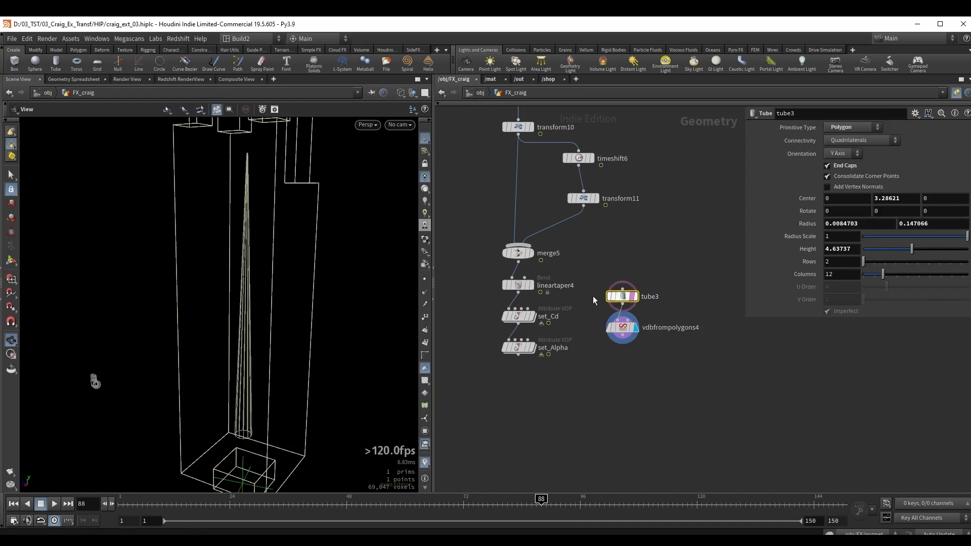
drag(258, 298, 283, 314)
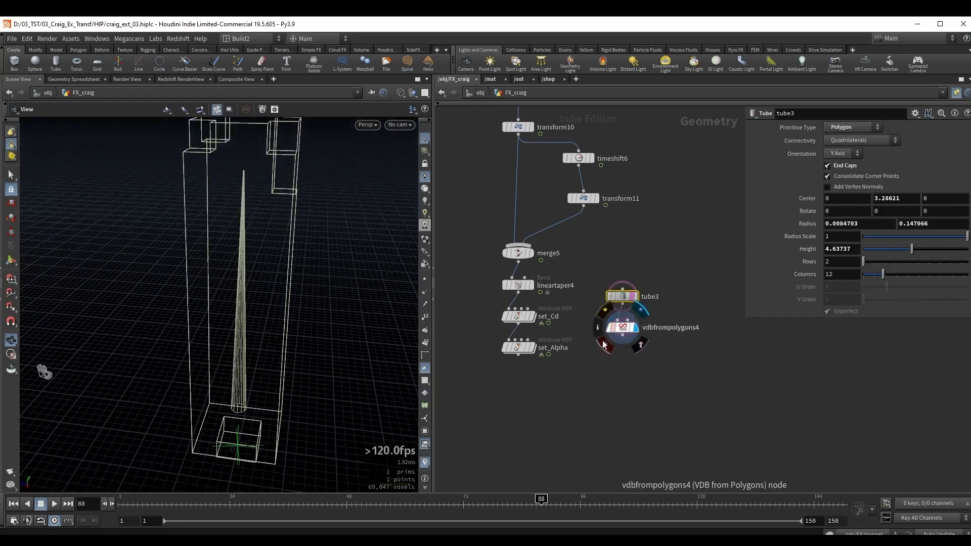
click(625, 330)
drag(255, 267, 243, 284)
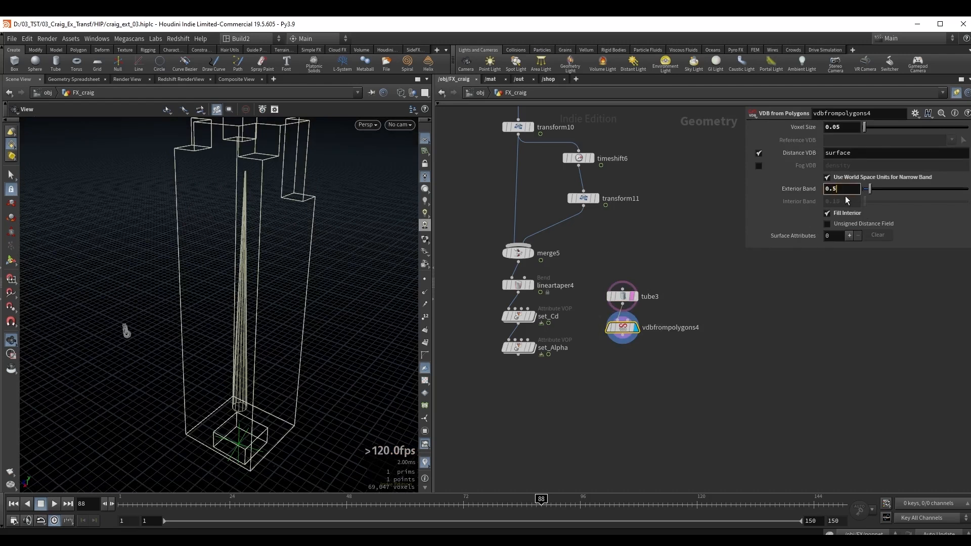
key(Return)
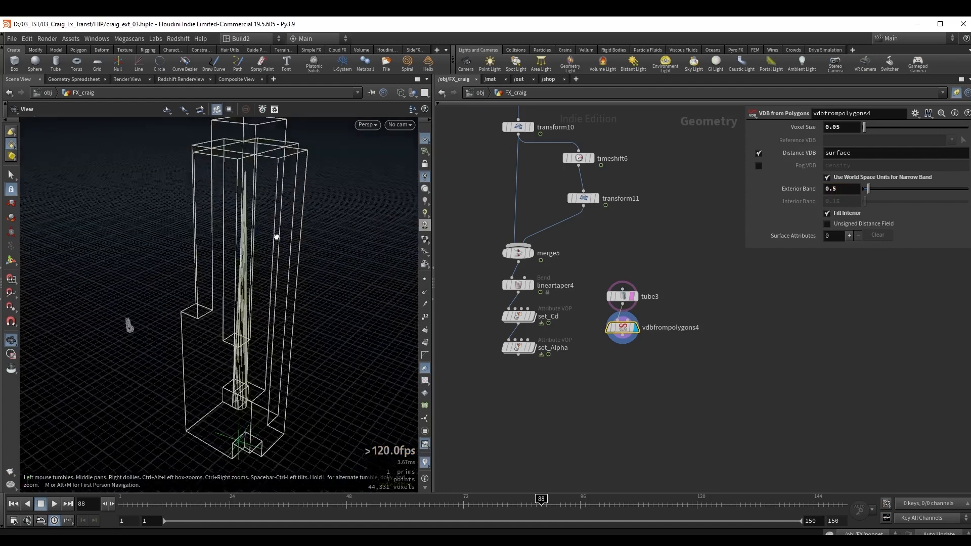
Move set_Alpha below both branches, wire the tube VDB into its second input and display set_Alpha.
middle_drag(557, 401, 585, 349)
scroll(585, 349, up, 3)
drag(529, 273, 603, 374)
middle_drag(657, 327, 626, 326)
drag(647, 263, 568, 371)
click(589, 375)
key(shift+e)
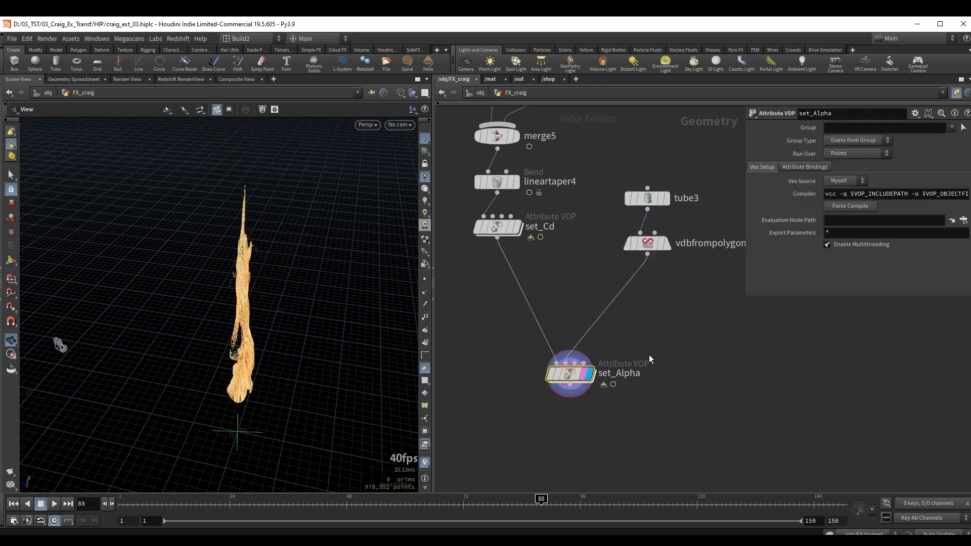
Inside set_Alpha, add a Volume Sample node with OpInput2 as its file and P as its sample position.
drag(339, 349, 248, 329)
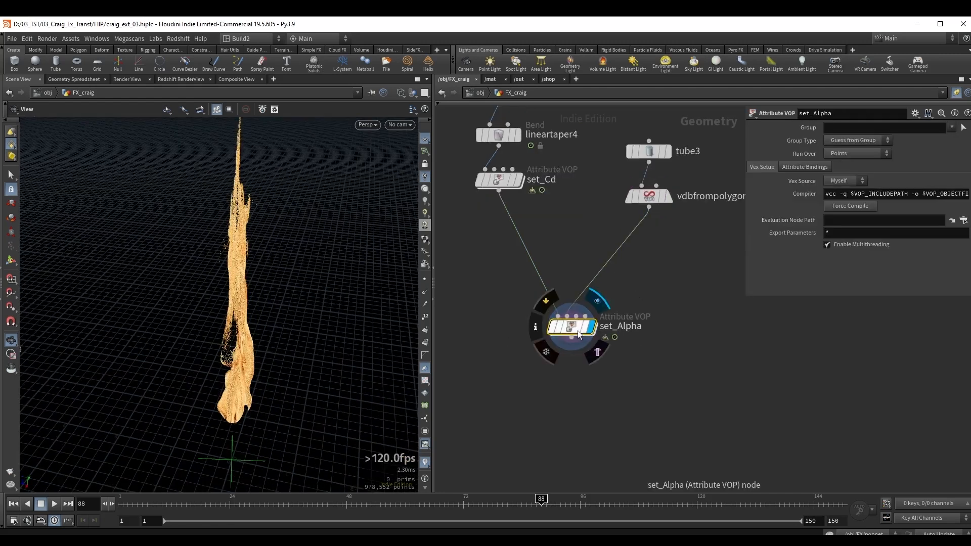
double_click(576, 330)
drag(266, 297, 279, 319)
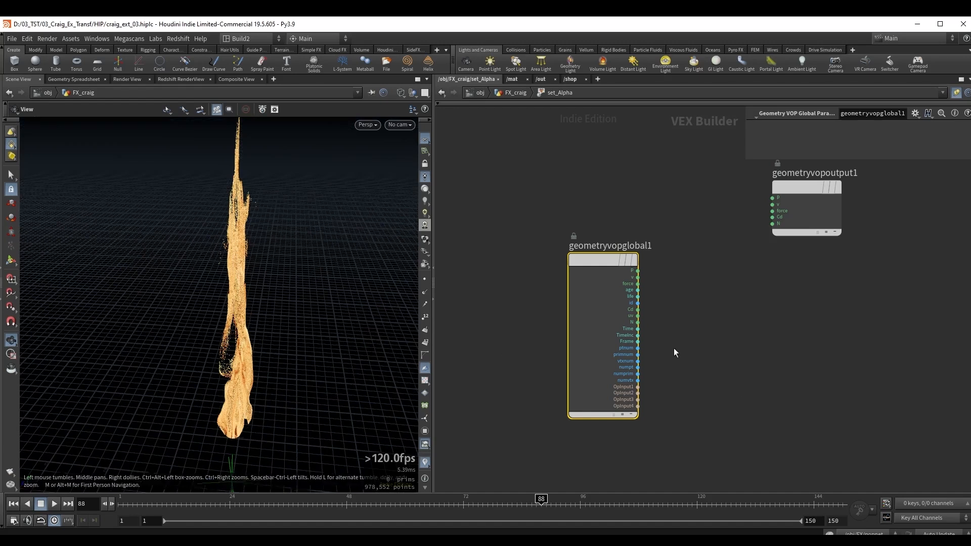
middle_drag(674, 349, 595, 291)
scroll(598, 298, up, 1)
drag(550, 338, 572, 339)
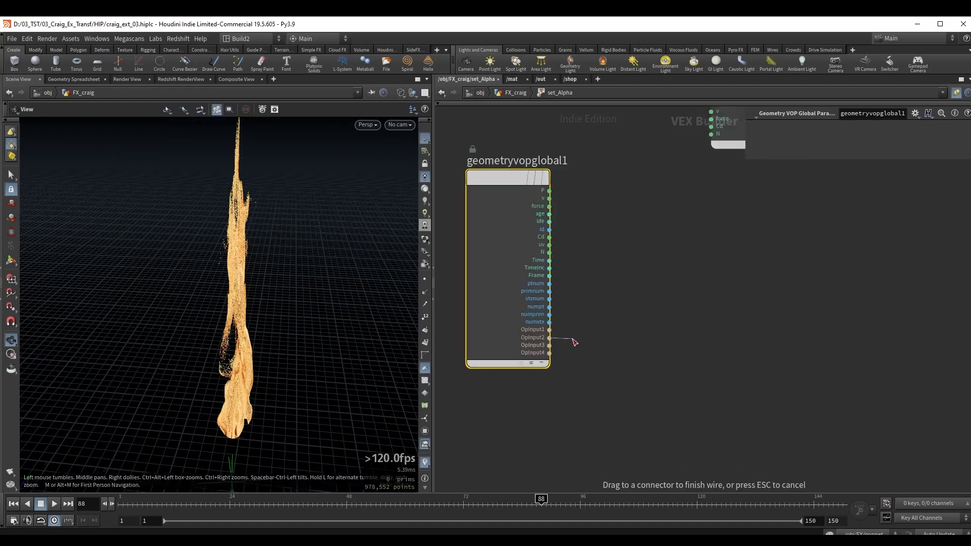
key(Tab)
text(vols)
key(Return)
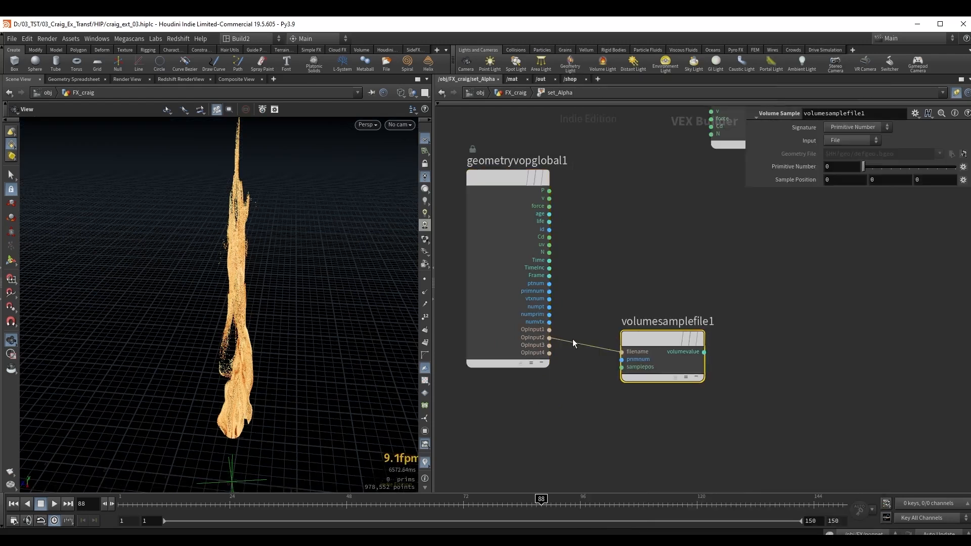
drag(549, 191, 622, 367)
middle_drag(649, 257, 588, 273)
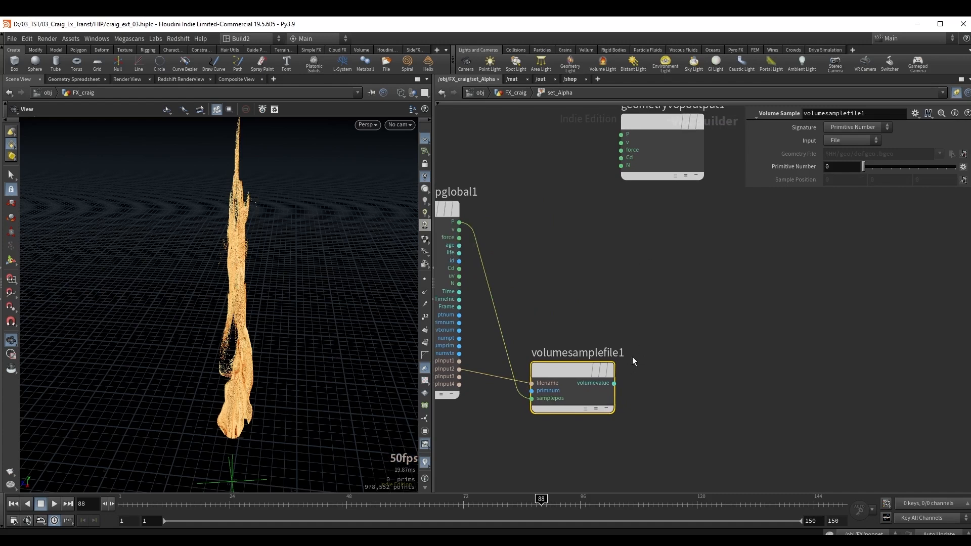
Add a Fit Range node that takes the sampled volume value as its input.
middle_drag(677, 308, 597, 324)
drag(596, 183, 670, 210)
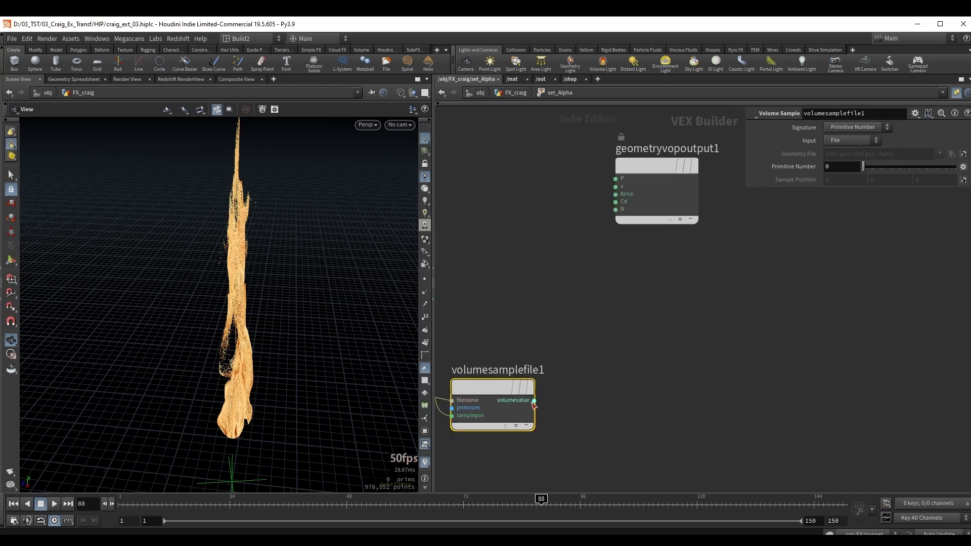
drag(534, 401, 632, 366)
text(fit)
key(Return)
middle_drag(666, 316, 521, 300)
drag(540, 197, 644, 216)
middle_drag(608, 346, 674, 298)
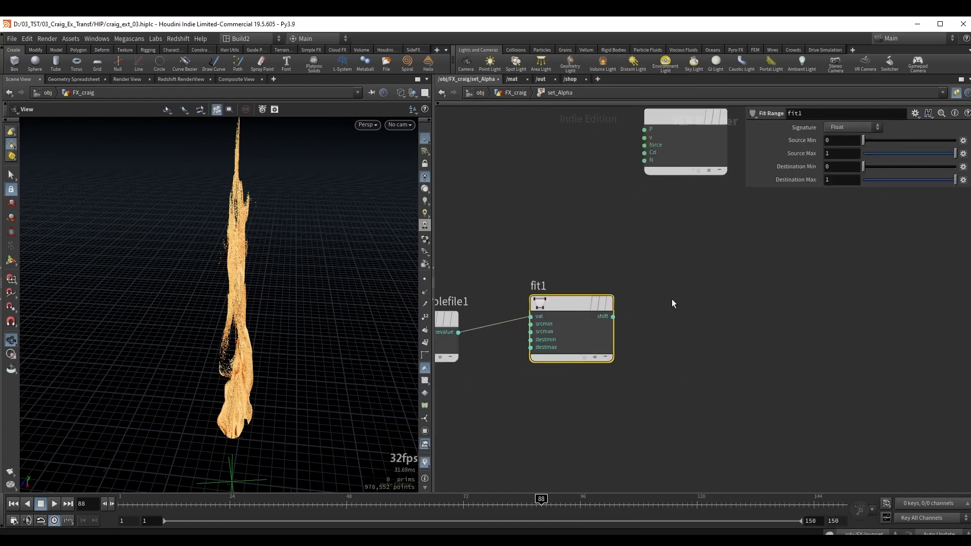
Export the fitted value through a Bind Export node named Alpha.
drag(613, 316, 642, 321)
text(b ex)
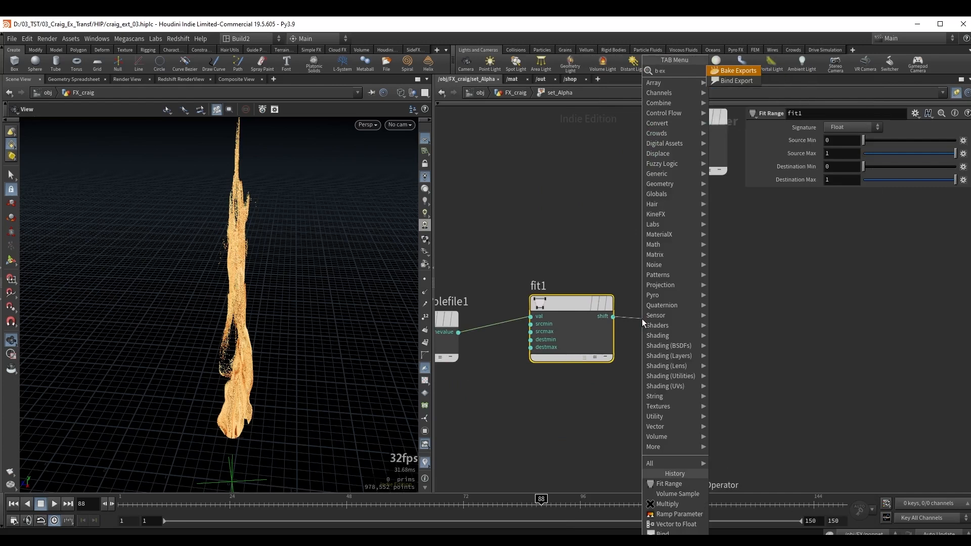
key(Down)
key(Return)
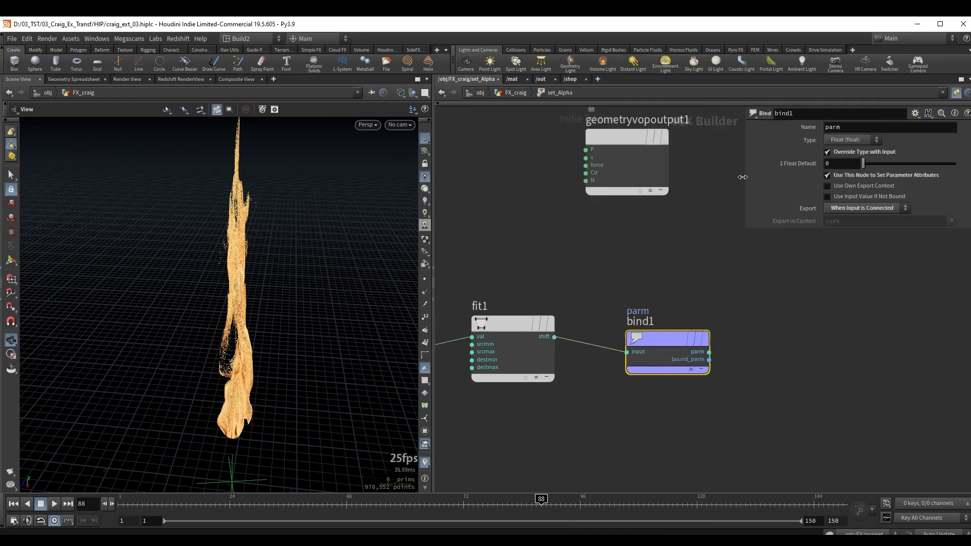
double_click(854, 131)
text(al)
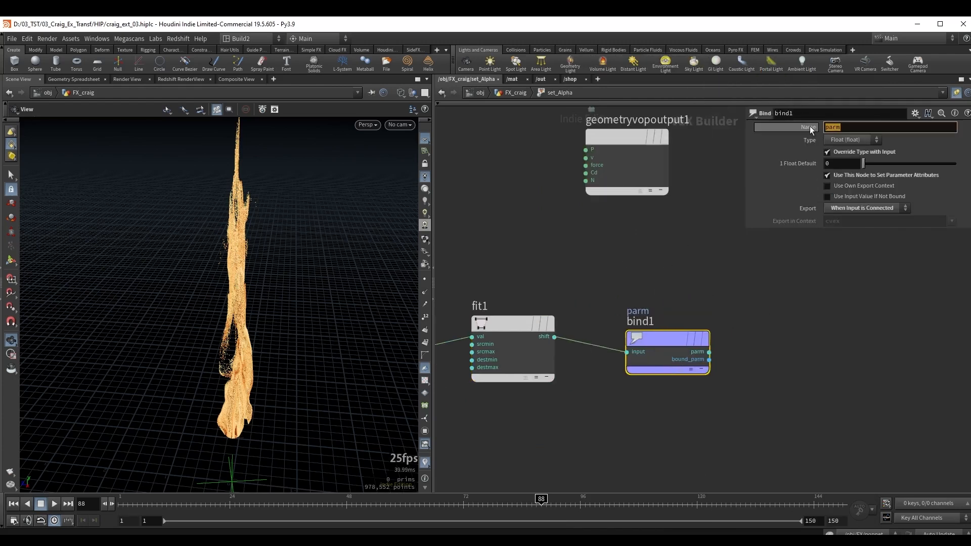
text(pha)
key(Return)
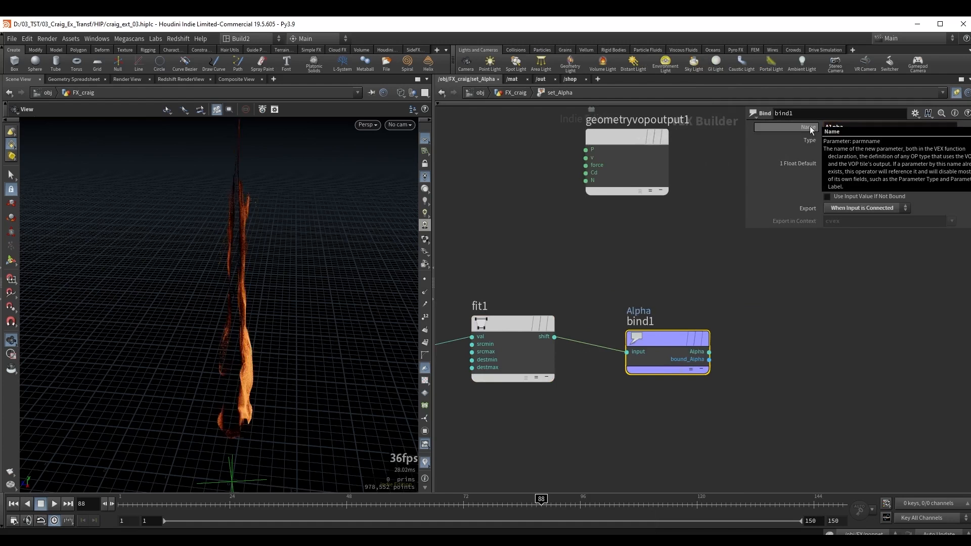
Invert the Fit Range output by setting Destination Min to 1 and Destination Max to 0.
middle_drag(495, 277, 562, 250)
mouse_move(503, 239)
mouse_down()
mouse_move(572, 300)
mouse_move(641, 393)
mouse_up()
drag(238, 332, 271, 329)
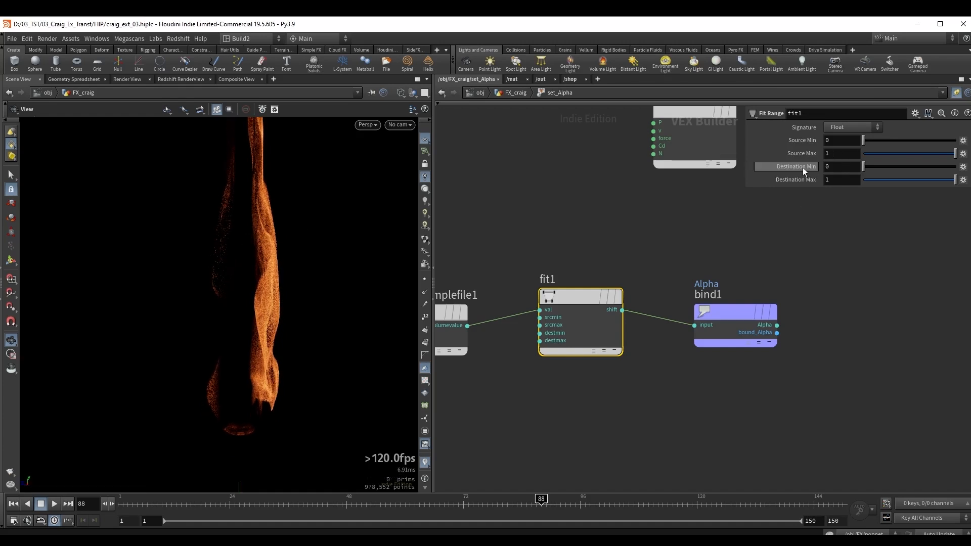
drag(863, 167, 845, 188)
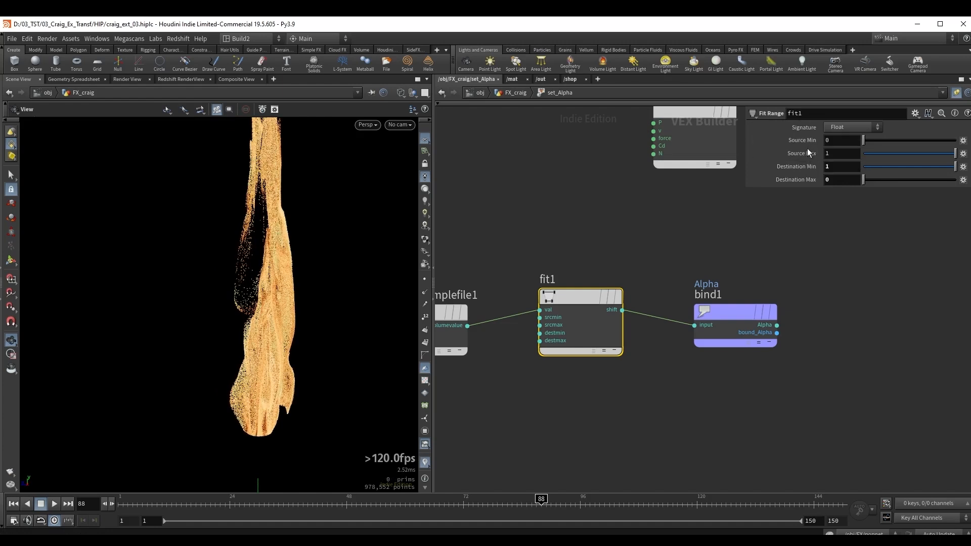
Set the Fit Range node's Source Max to 0.236 and Source Min to -0.2.
drag(927, 154, 878, 165)
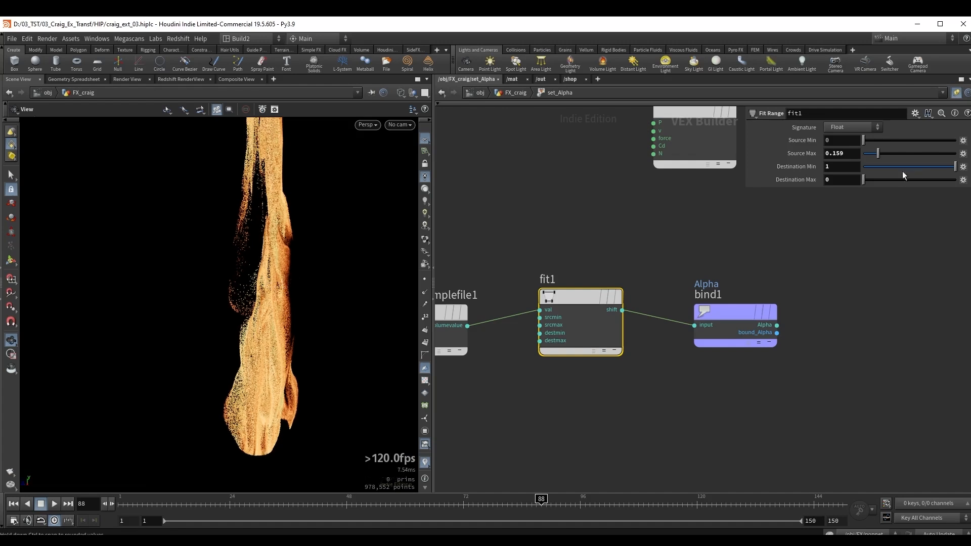
drag(879, 158, 886, 159)
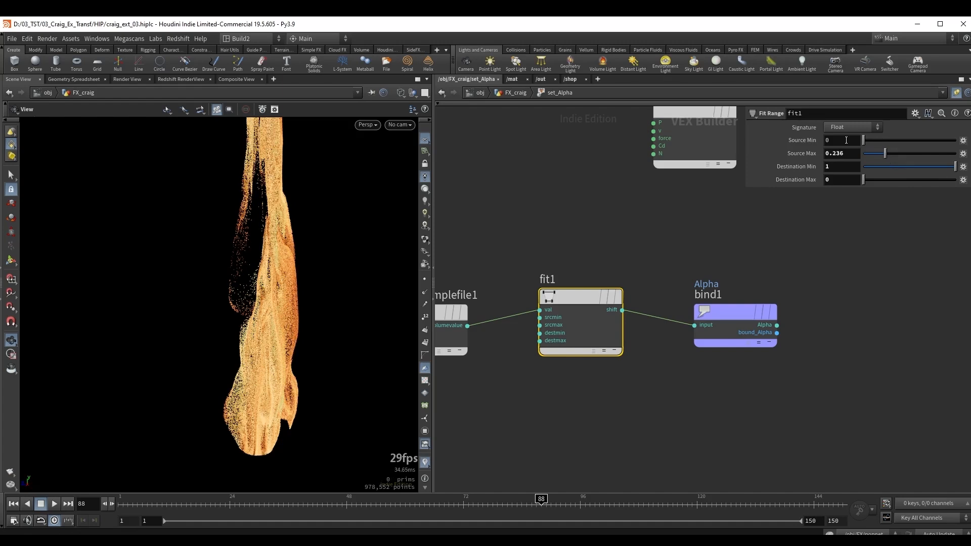
click(840, 143)
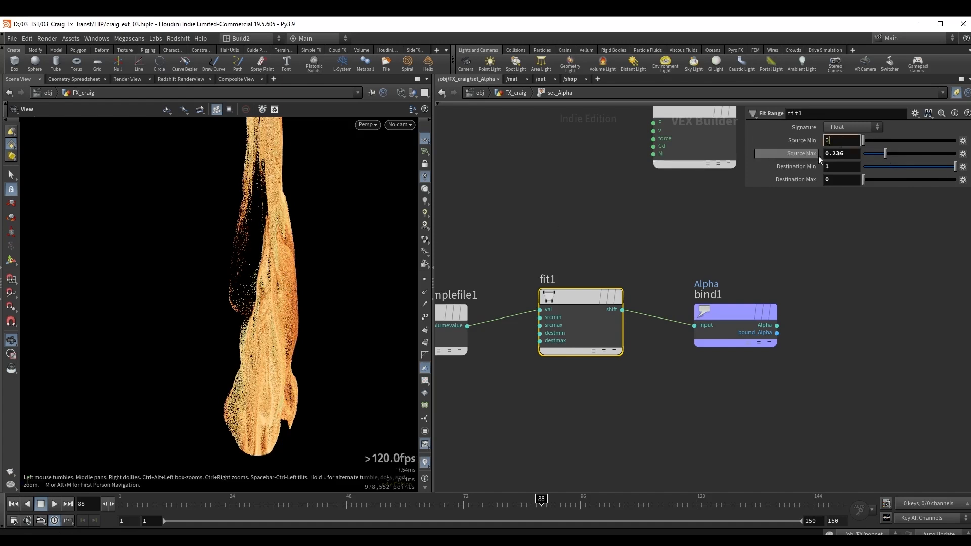
scroll(846, 141, down, 1)
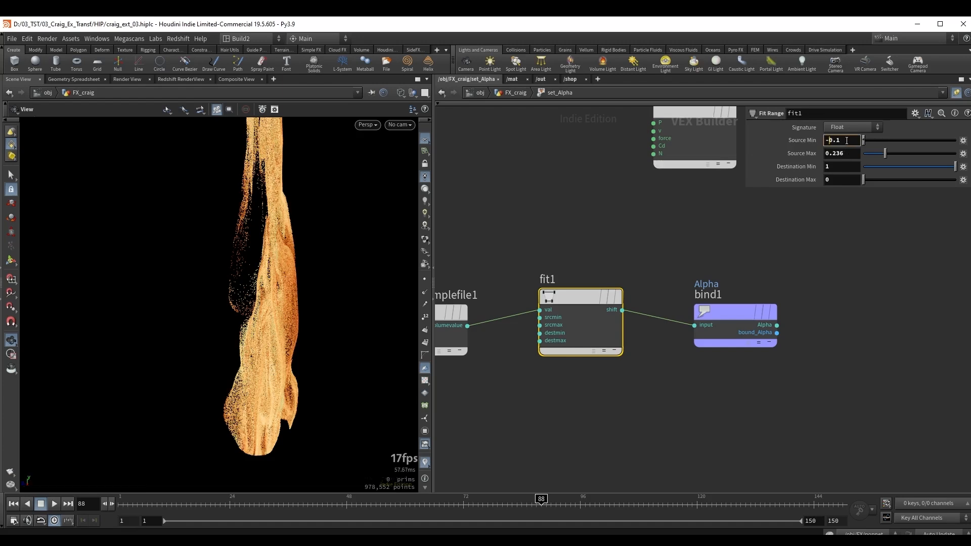
scroll(846, 140, down, 1)
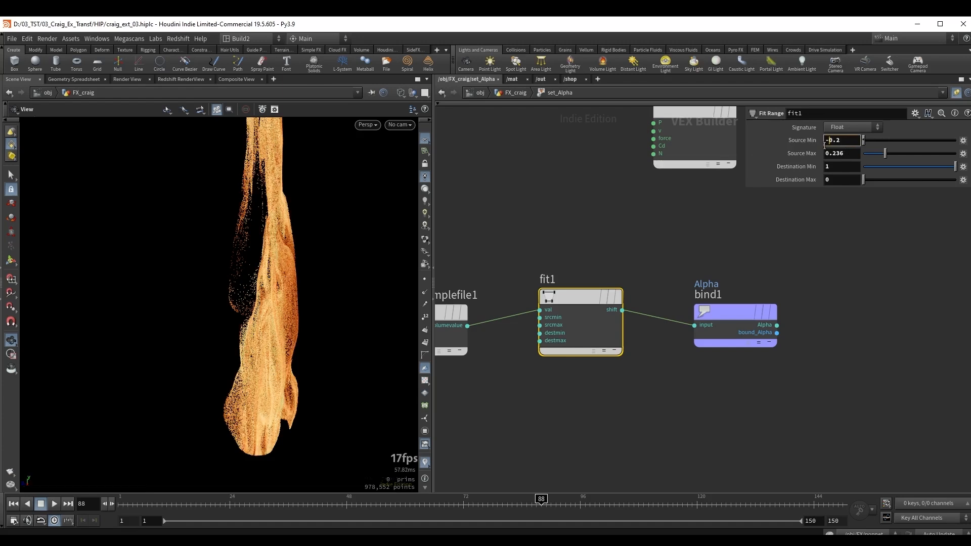
middle_drag(709, 253, 668, 250)
click(668, 250)
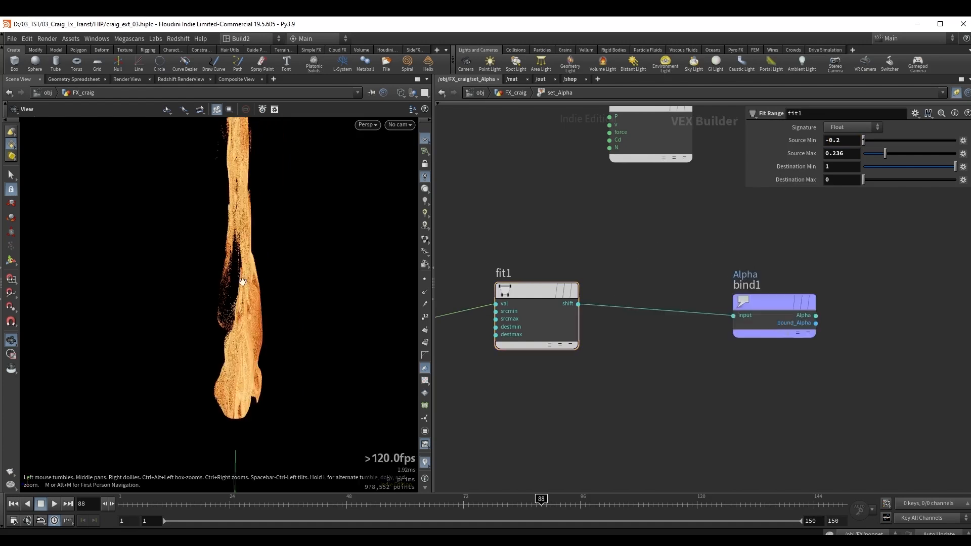
Insert a Ramp Parameter between the Fit Range and Alpha bind nodes and make it a Spline Ramp (float).
drag(272, 252, 291, 259)
right_click(638, 329)
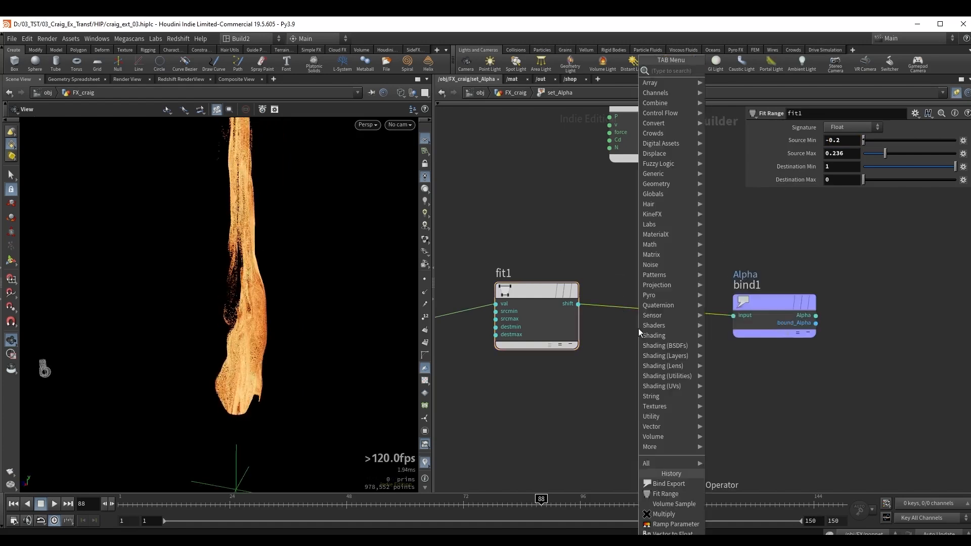
text(ram)
click(737, 91)
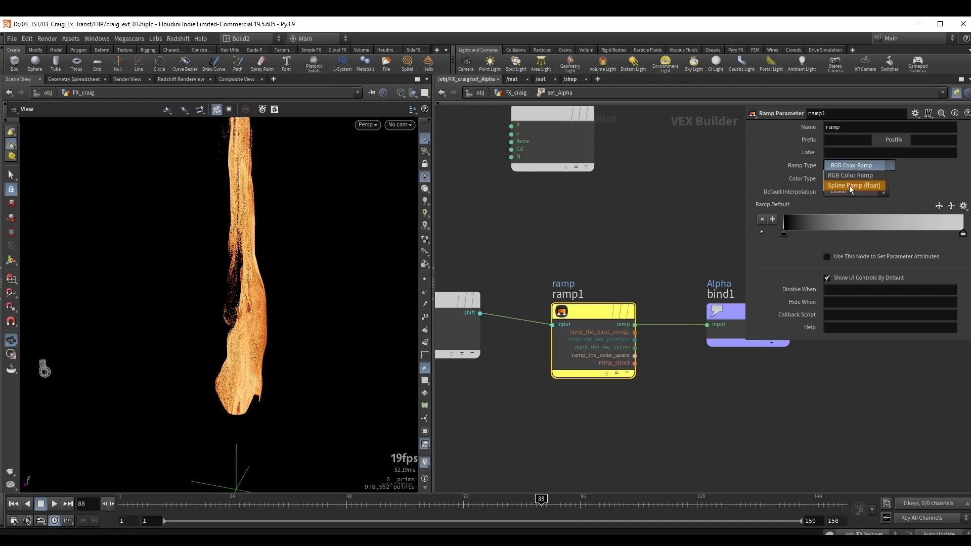
click(849, 185)
Return to the set_Alpha node, reset its ramp to the default linear rise and expand the ramp's curve editor.
key(u)
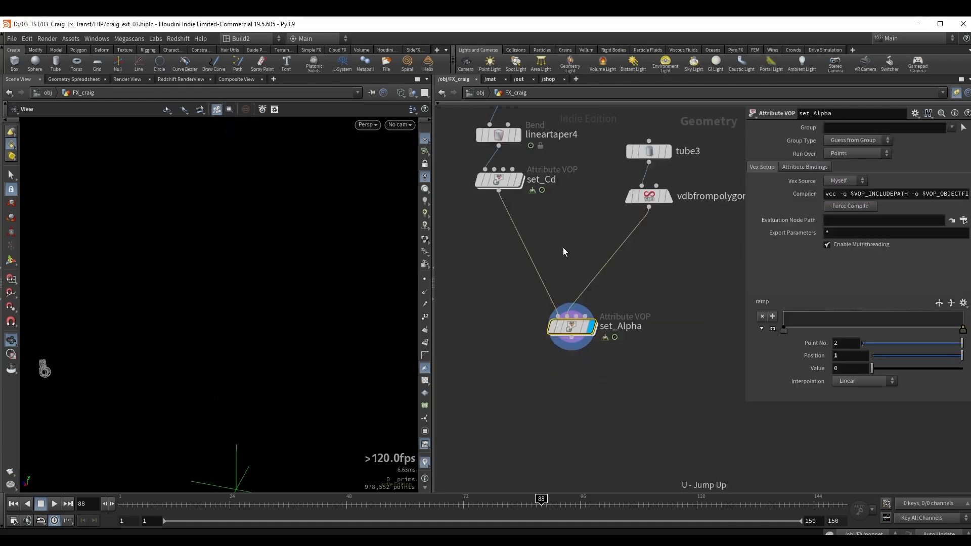
ctrl+middle_click(766, 304)
middle_drag(257, 239, 261, 264)
click(771, 330)
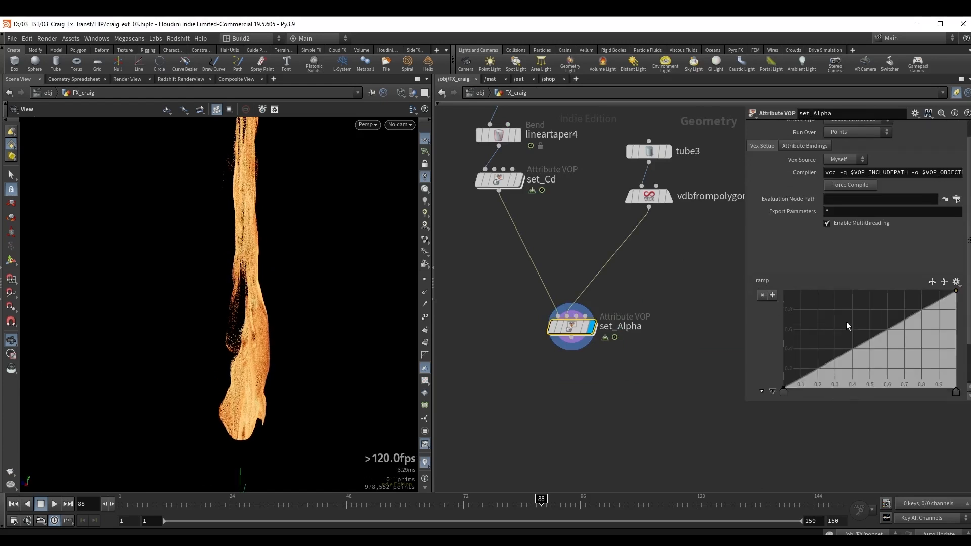
Add a ramp point at position 0.64507 with value 0.166667 on set_Alpha and make the curve B-Spline.
click(881, 346)
drag(882, 348, 898, 382)
click(963, 413)
click(864, 464)
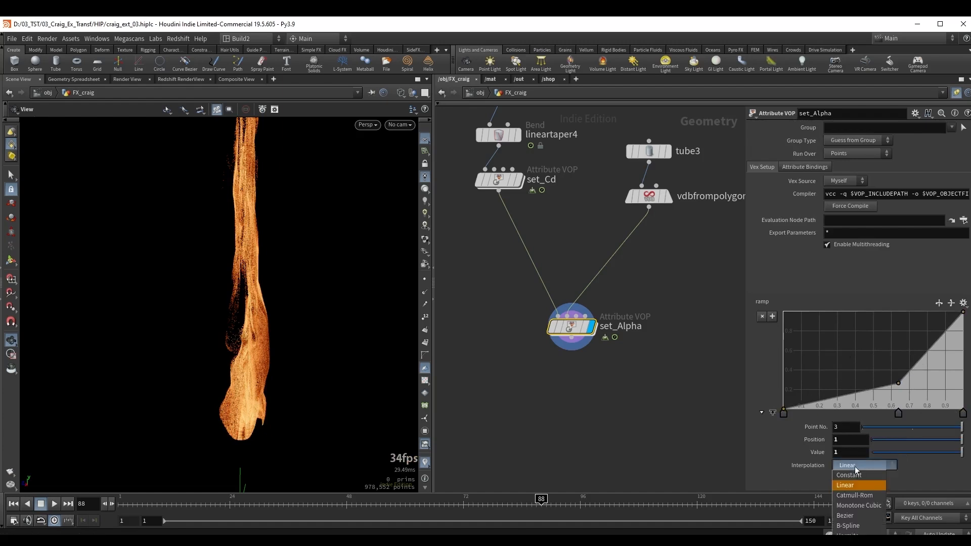
click(855, 523)
click(896, 415)
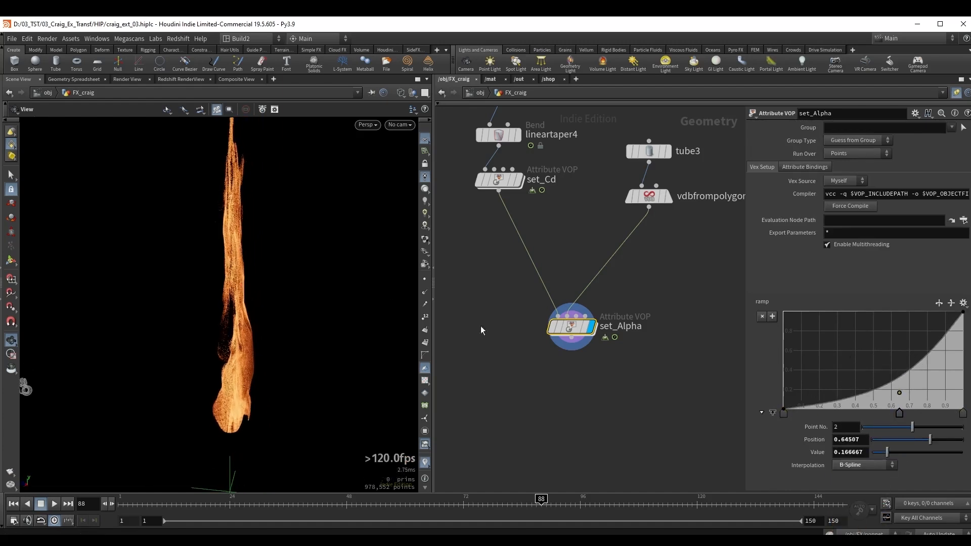
Compare the particle column with the set_Alpha node bypassed and enabled, leaving it enabled.
key(b)
key(b)
key(b)
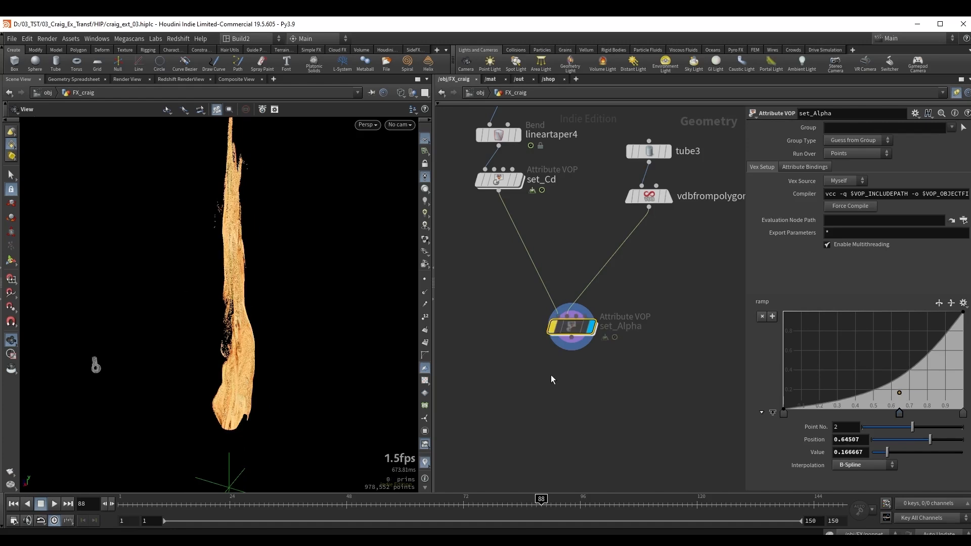
key(b)
key(b)
key(b)
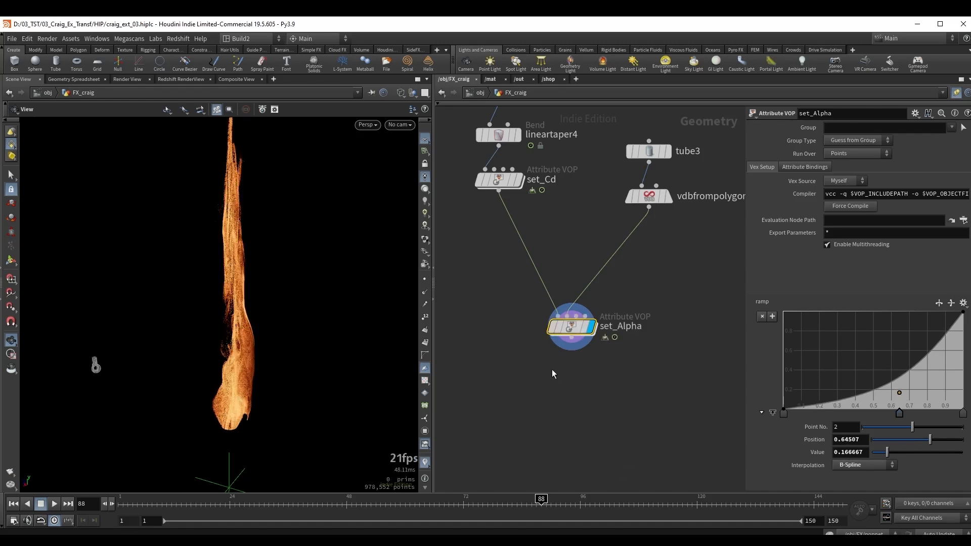
Inside set_Alpha, connect the ramp output to a second bind node named pscale, placed above the Alpha bind.
double_click(576, 331)
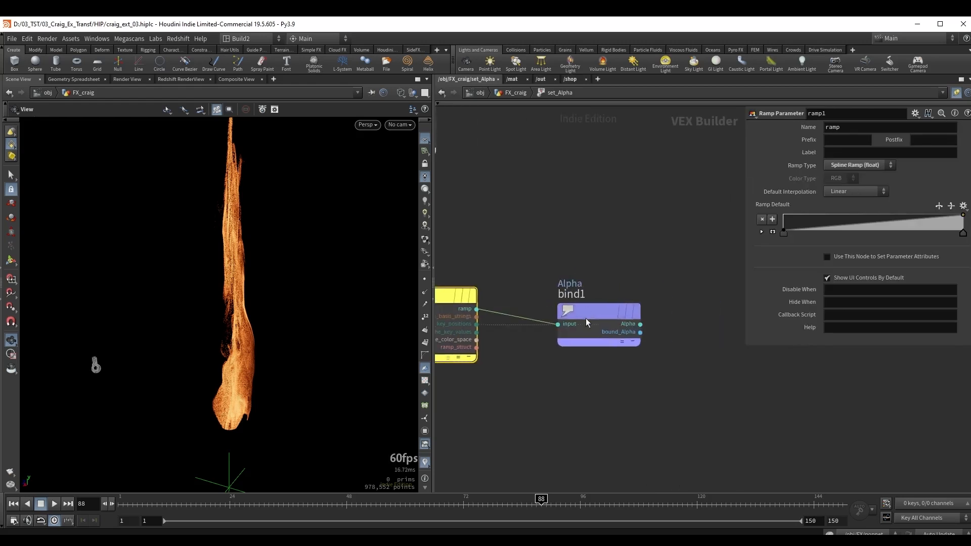
drag(585, 321, 591, 394)
middle_drag(523, 279, 550, 290)
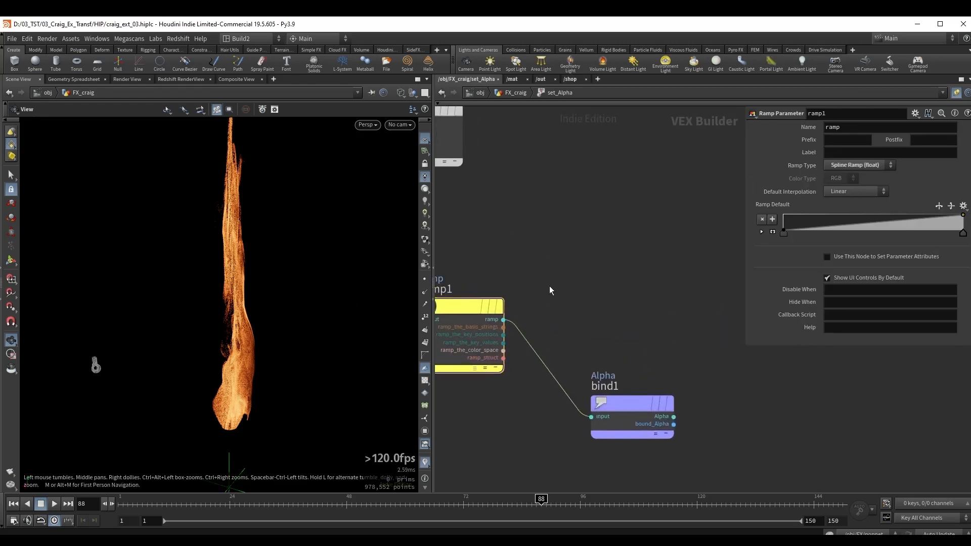
click(503, 319)
key(Tab)
text(b)
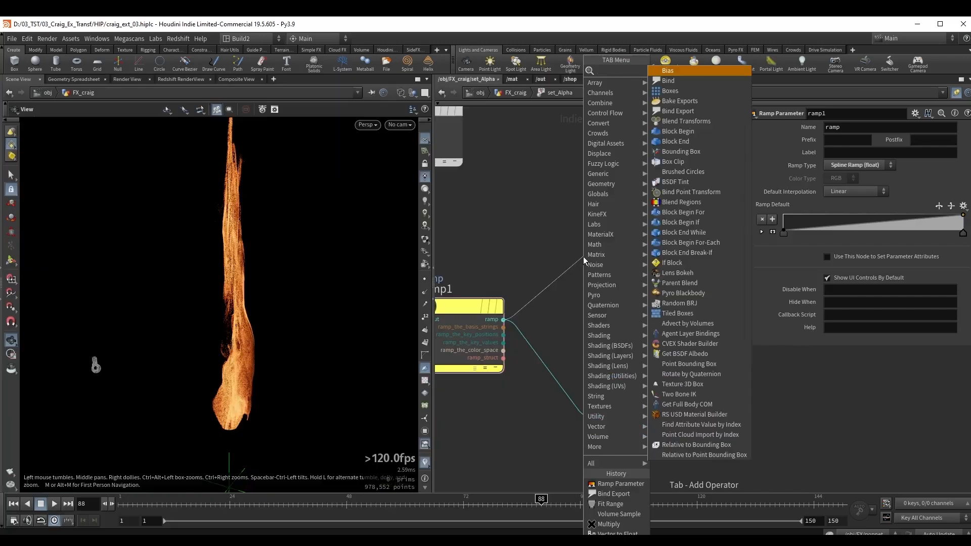
text(ex)
click(680, 82)
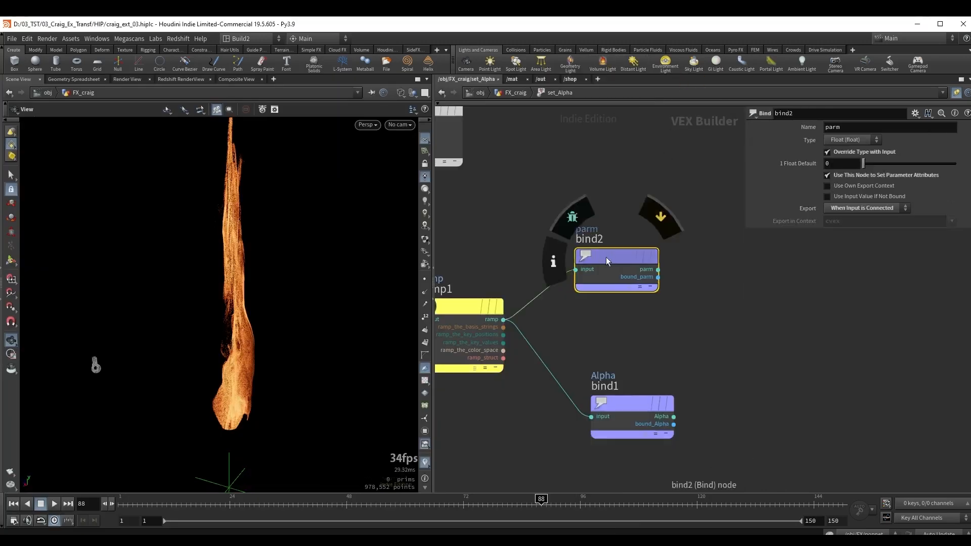
drag(606, 261, 622, 255)
text(pscale)
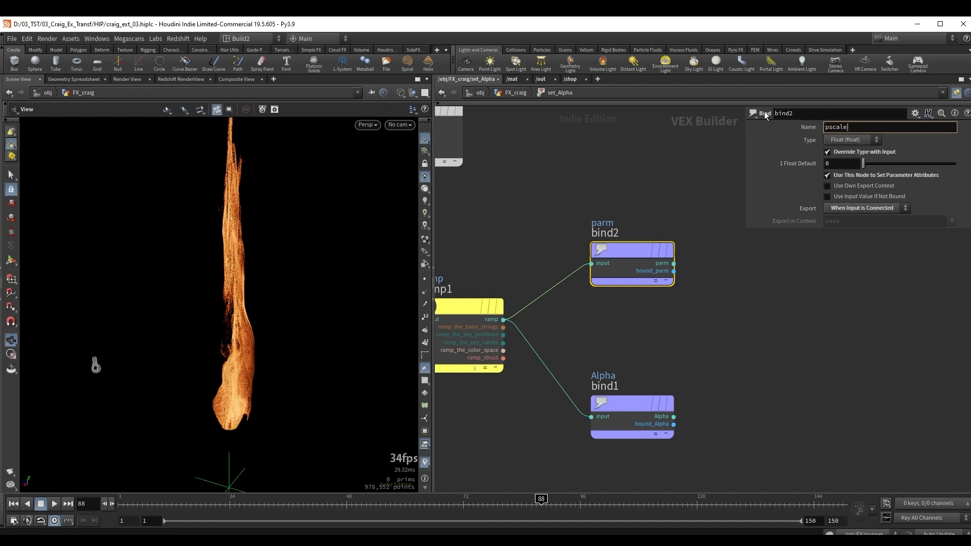
key(Return)
middle_drag(562, 178, 611, 199)
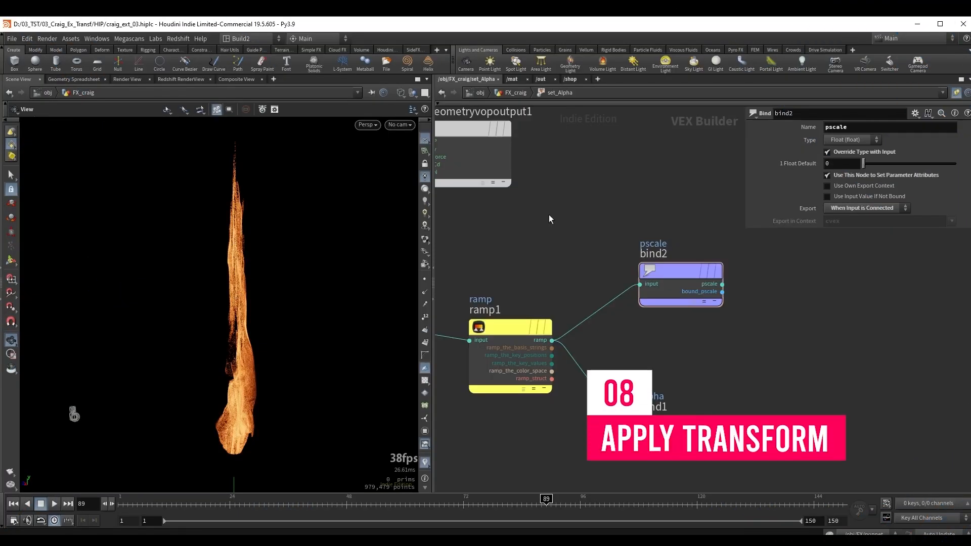
Return to the FX_craig network and append a displayed Transform node to set_Alpha.
key(u)
scroll(167, 318, down, 6)
middle_drag(237, 348, 221, 310)
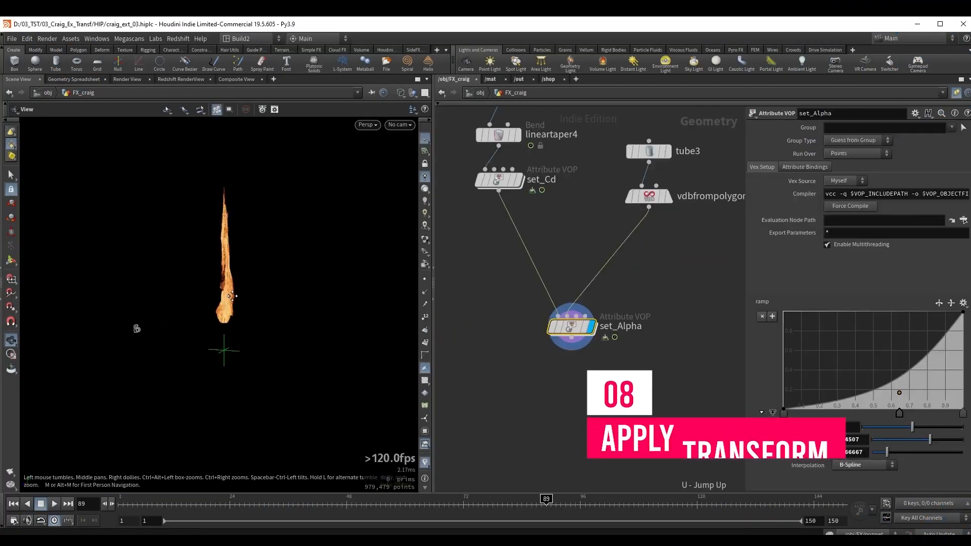
drag(218, 303, 217, 347)
middle_drag(619, 399, 593, 327)
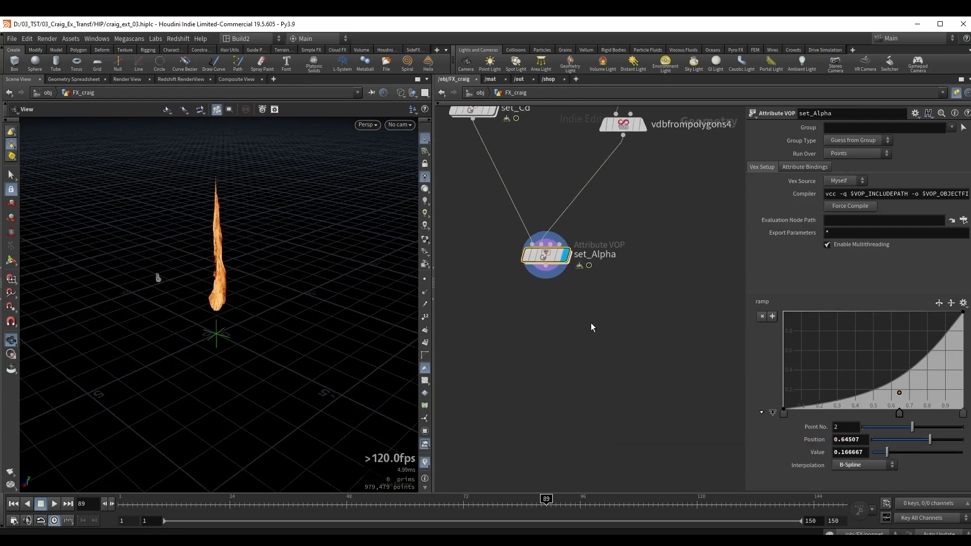
key(Tab)
text(tran)
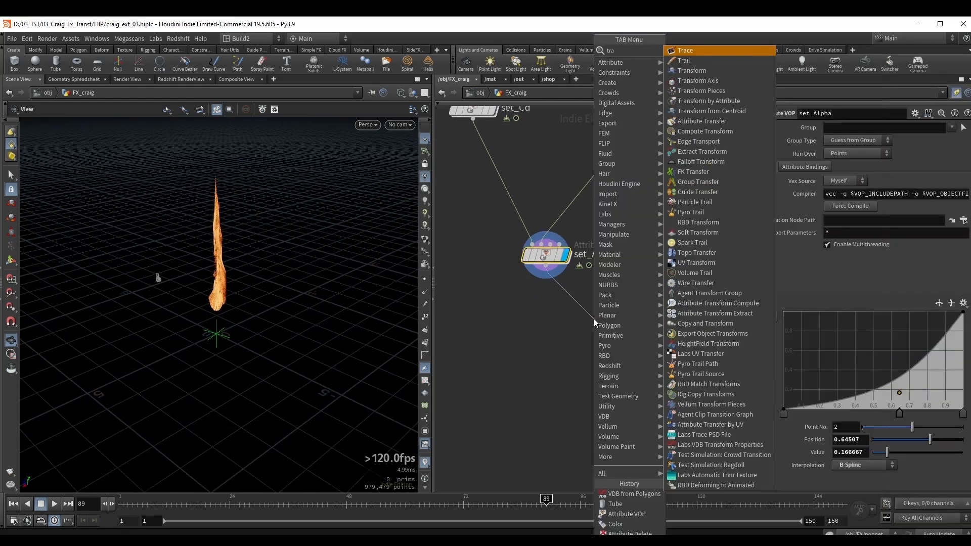
key(Return)
click(594, 319)
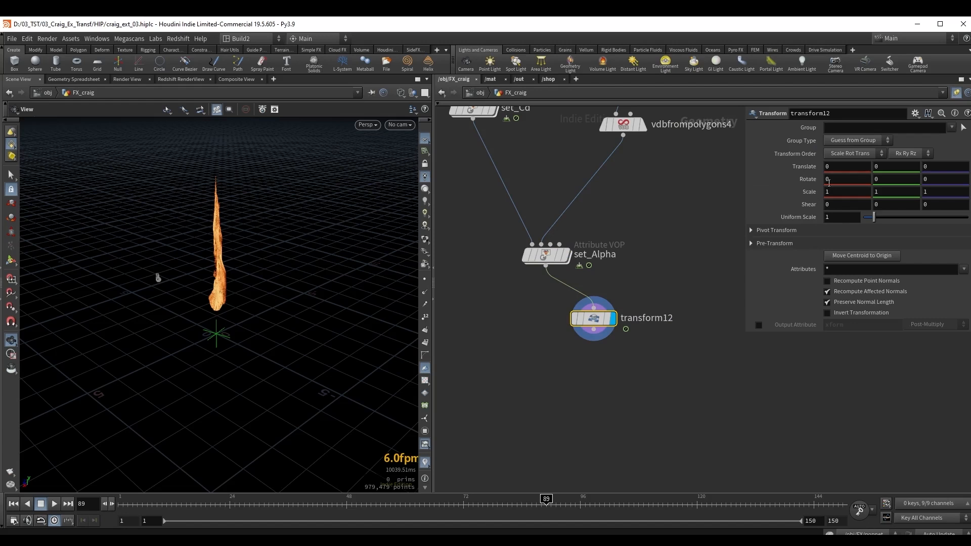
Set the new Transform node's X rotation to 180.
click(820, 182)
text(180)
key(Return)
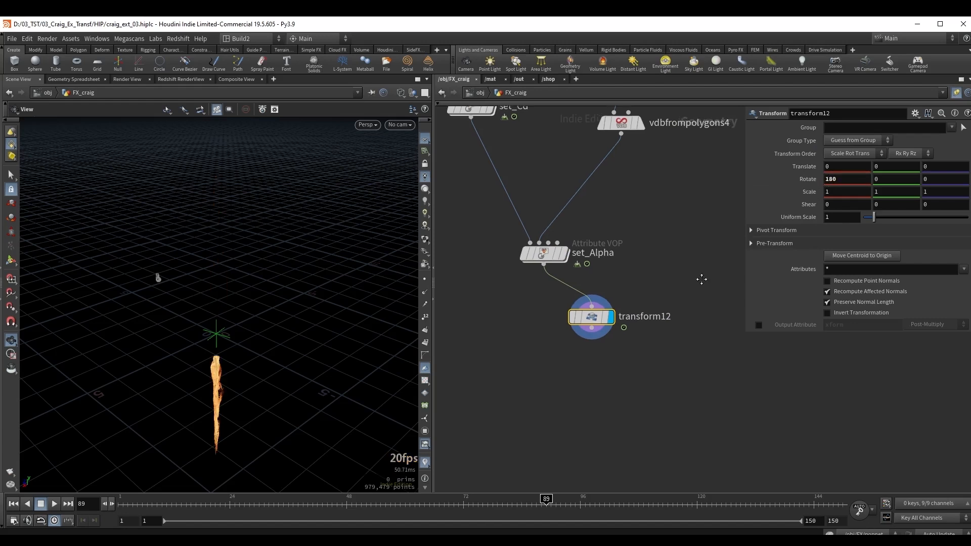
Append a Time Shift node to the rotated column and set its Frame expression to $F+15.
key(Tab)
text(ts)
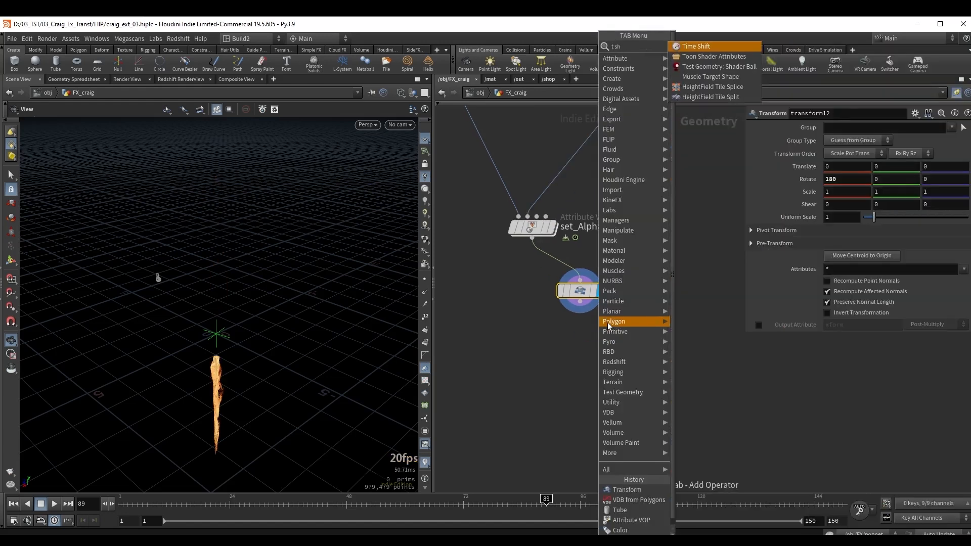
key(Return)
key(Return)
drag(216, 354, 228, 352)
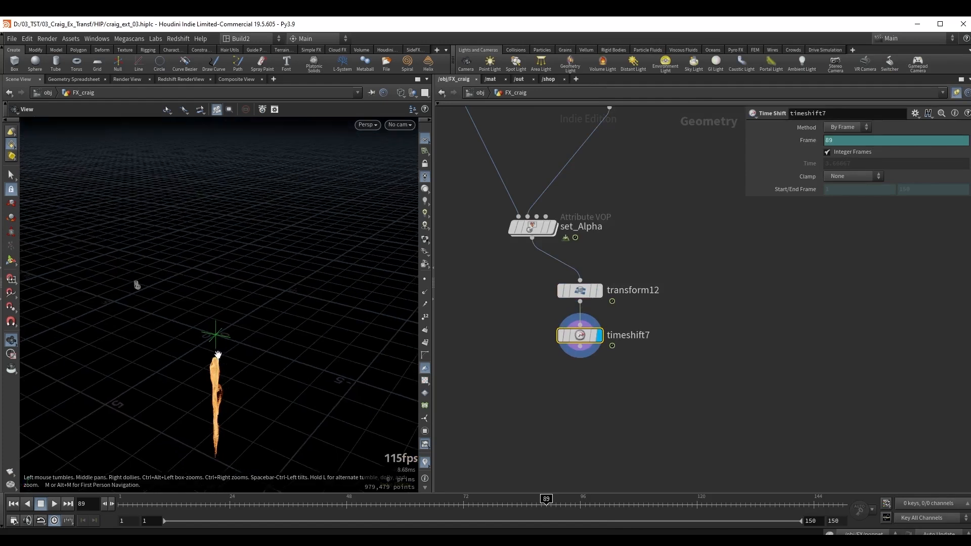
click(844, 141)
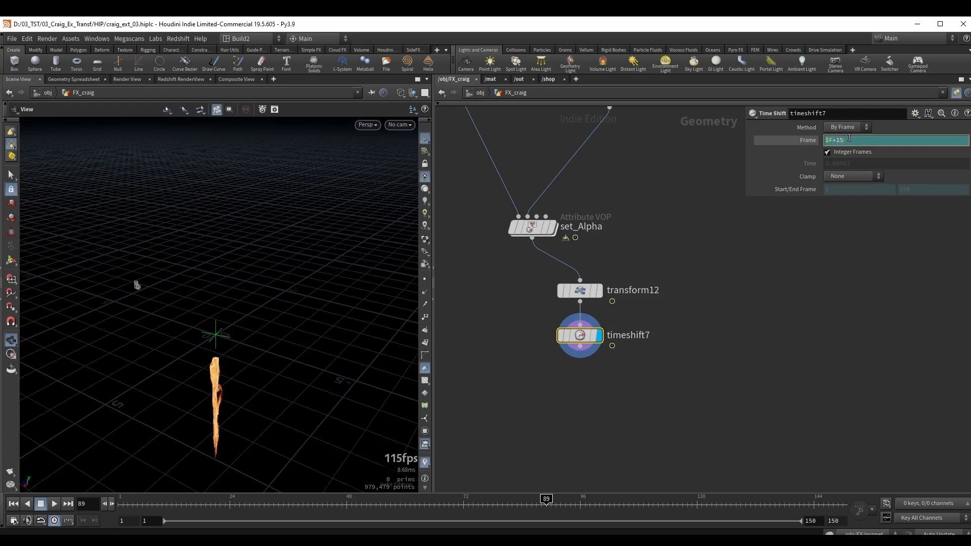
Merge the set_Alpha output with the time-shifted, rotated copy and display the Merge node.
middle_drag(530, 367, 555, 346)
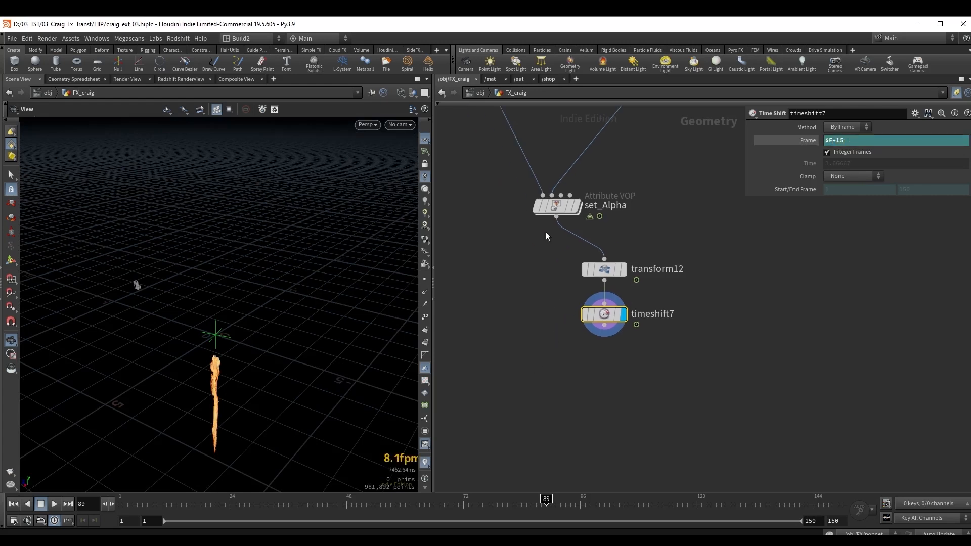
key(Tab)
text(mer)
key(Return)
click(530, 357)
drag(604, 326, 531, 349)
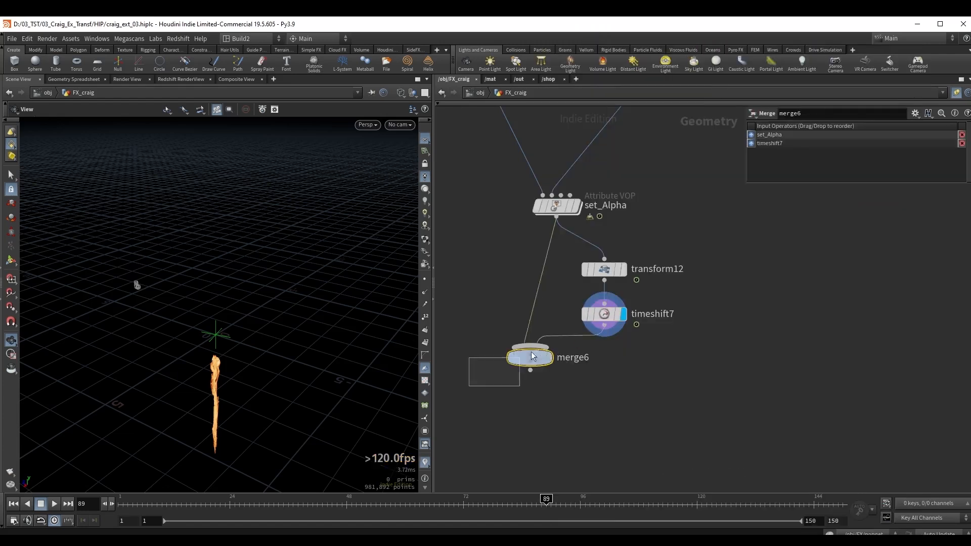
key(r)
Locate the extracted_point null under extracttransform1 and copy it.
scroll(673, 258, down, 3)
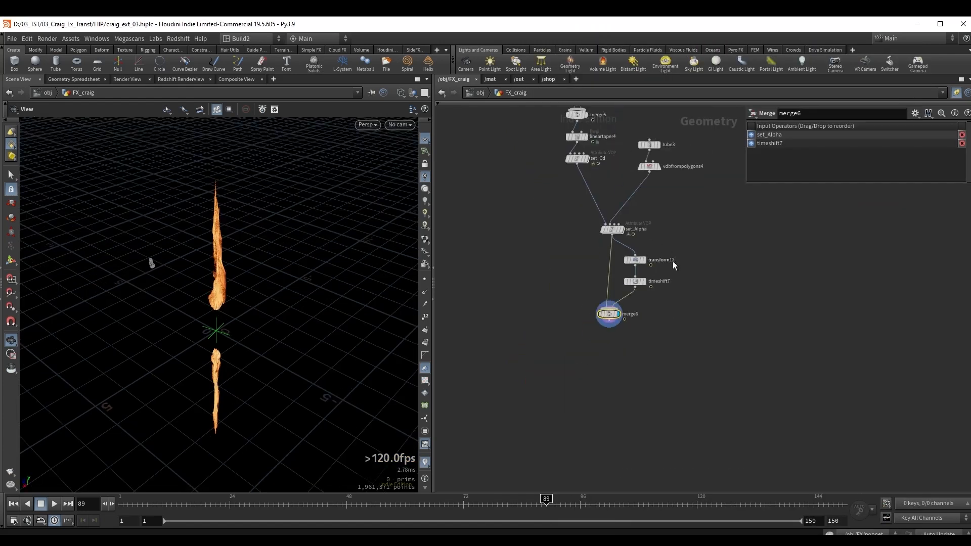
middle_drag(705, 243, 718, 387)
scroll(718, 387, down, 3)
middle_drag(713, 223, 734, 399)
middle_drag(508, 150, 654, 230)
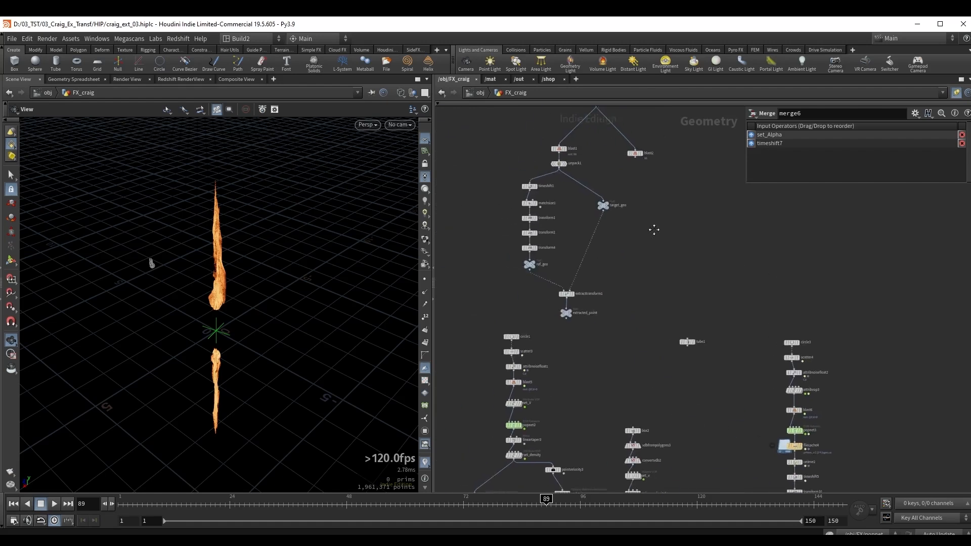
scroll(632, 328, up, 2)
click(574, 300)
key(ctrl+c)
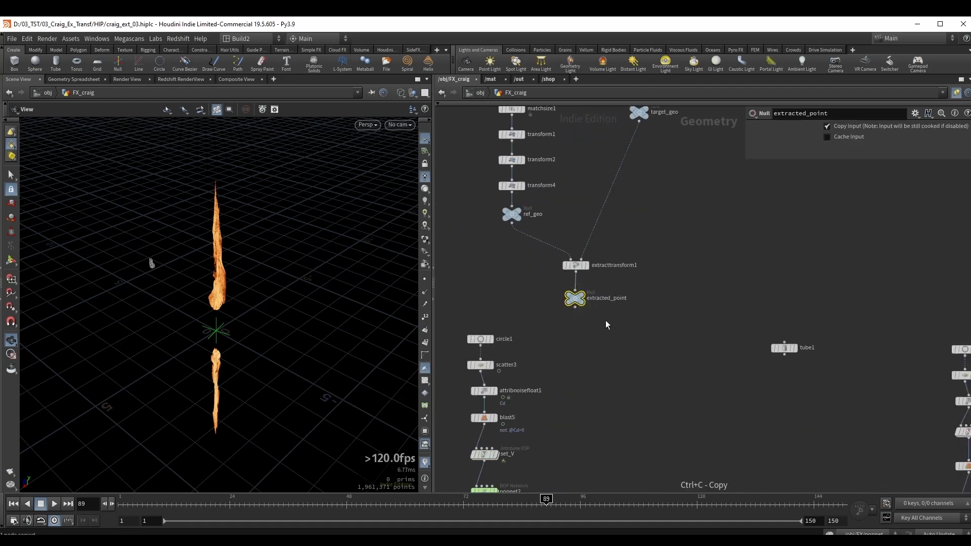
Add an Object Merge beside the new Merge node that references /obj/FX_craig/extracted_point.
scroll(605, 320, down, 3)
middle_drag(789, 440, 655, 258)
middle_drag(728, 445, 652, 286)
scroll(651, 287, up, 2)
key(Tab)
text(ob)
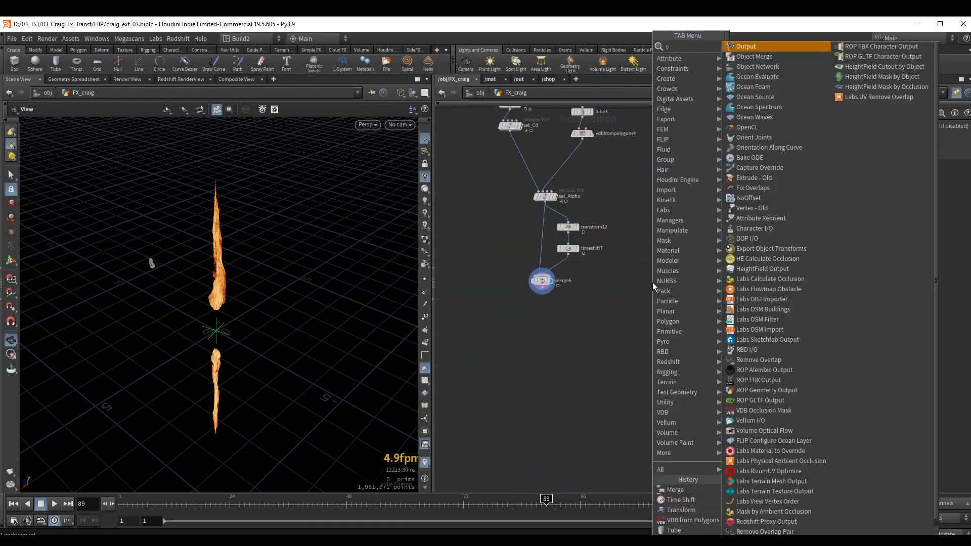
key(Return)
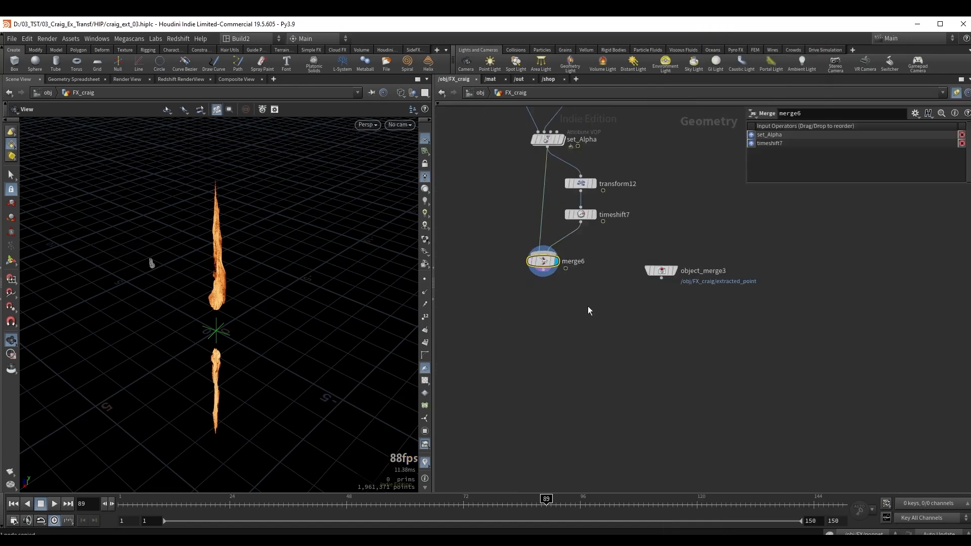
Add and display a Copy to Points node with the merged columns as geometry and the extracted point as target.
middle_drag(518, 295, 482, 285)
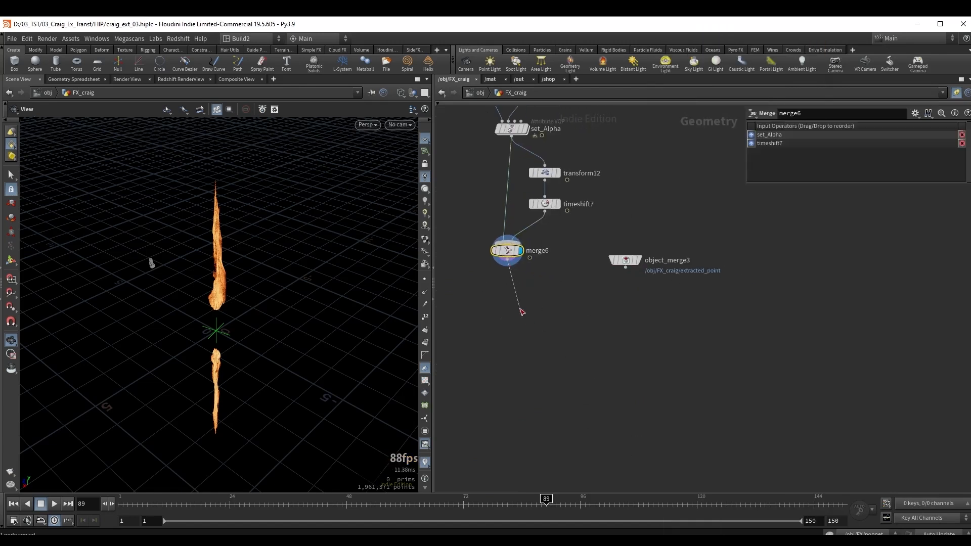
key(Tab)
text(ctp)
key(Return)
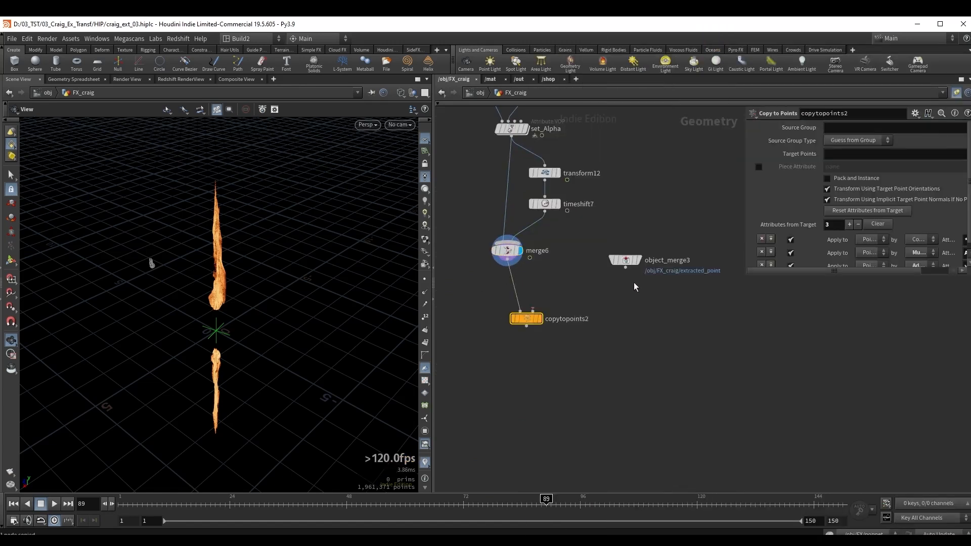
drag(625, 268, 532, 310)
click(541, 319)
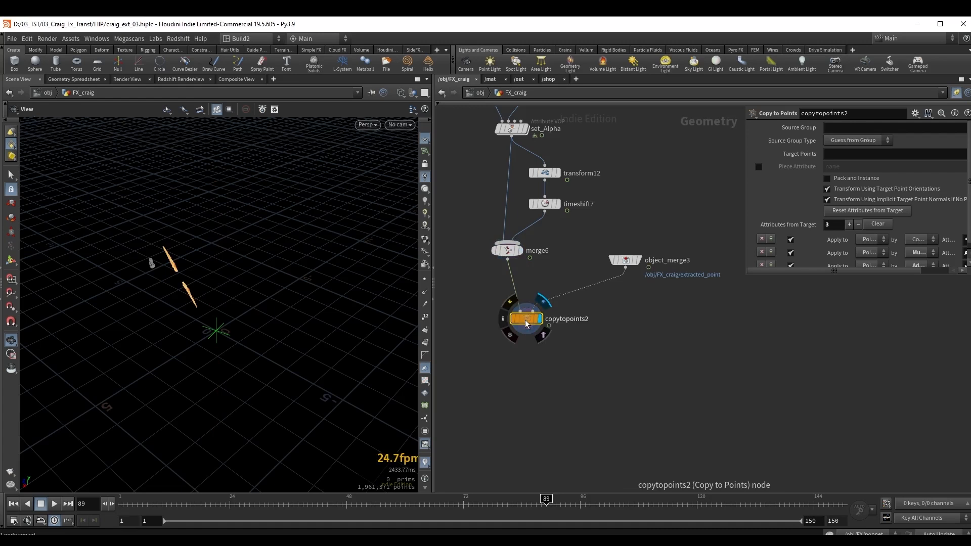
drag(527, 323, 545, 330)
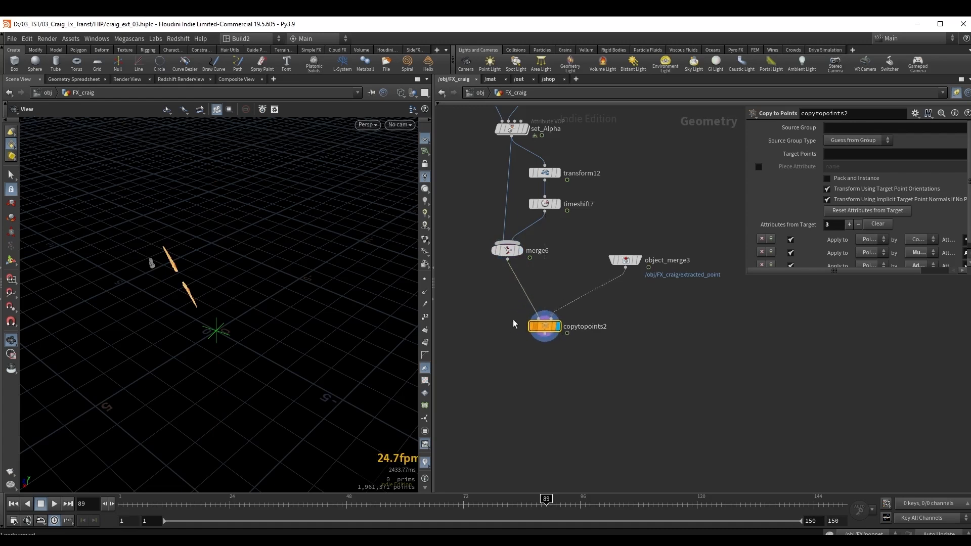
Show the blast2 character body as a template and view the scene through cam1.
scroll(650, 153, down, 6)
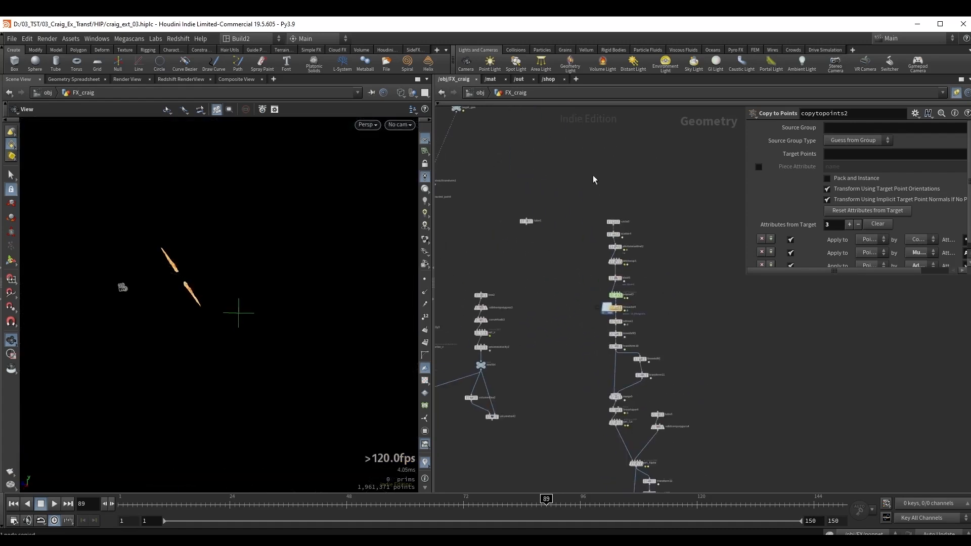
scroll(607, 228, up, 5)
click(561, 251)
click(399, 125)
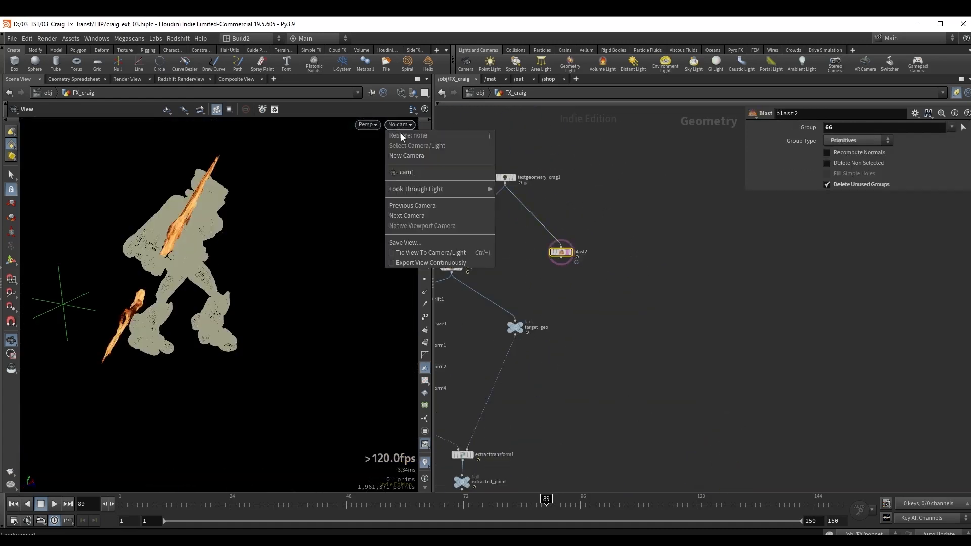
click(406, 172)
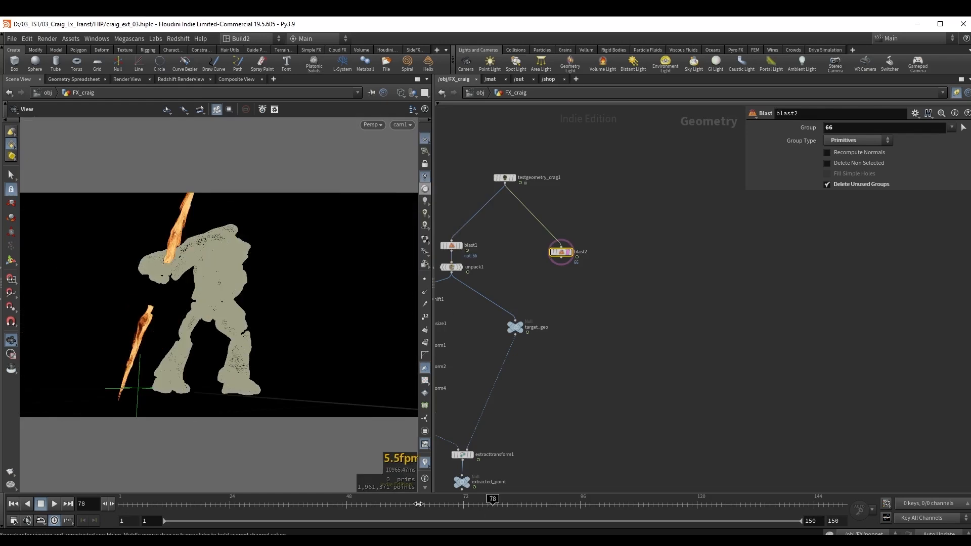
Scrub the timeline to frame 68 and inspect the fire columns' placement against the character's hand.
drag(418, 504, 444, 502)
drag(204, 309, 249, 319)
right_drag(249, 318, 164, 287)
drag(164, 287, 151, 313)
drag(283, 290, 202, 299)
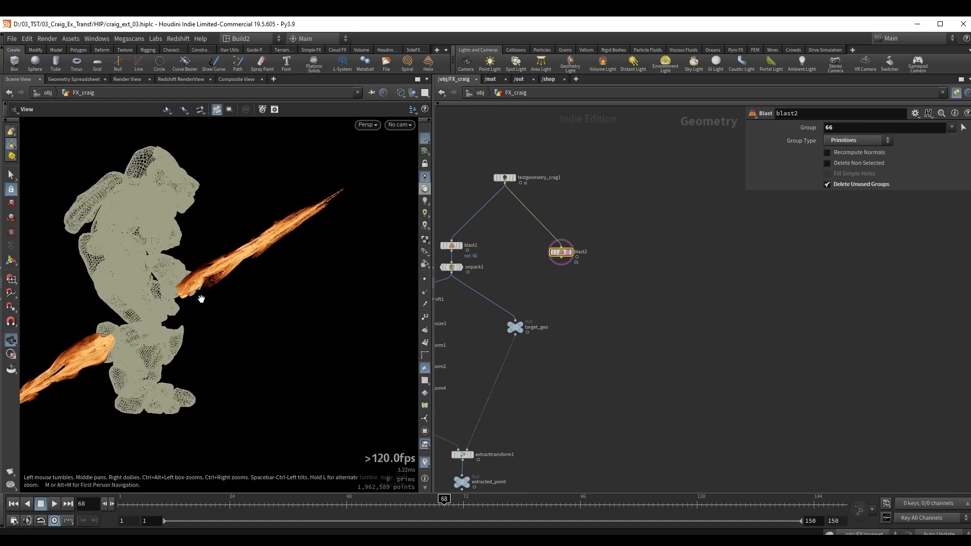
middle_drag(198, 259, 232, 267)
drag(232, 266, 241, 268)
Set the Y translation of transform2 in the reference geometry chain to 0.5.
middle_drag(583, 360, 700, 343)
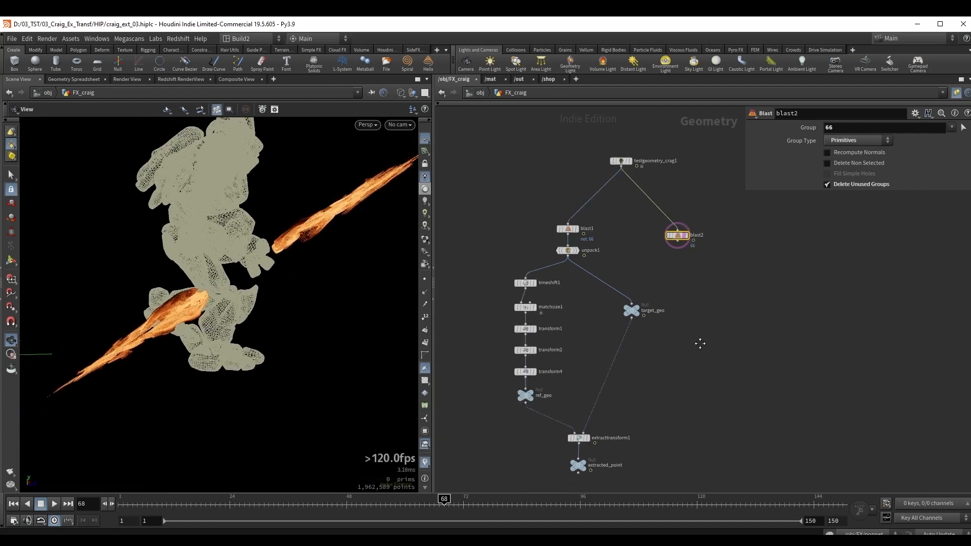
scroll(569, 311, up, 3)
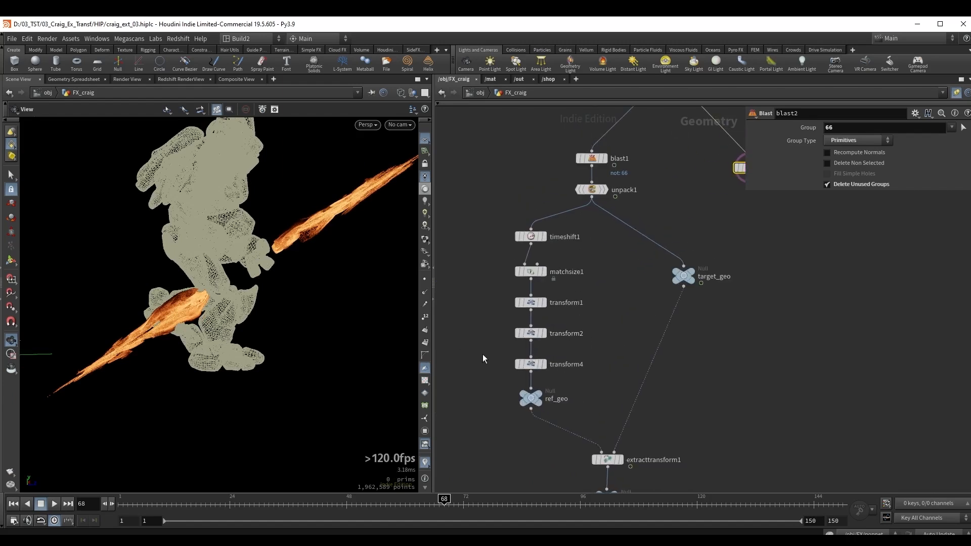
middle_drag(481, 371, 470, 332)
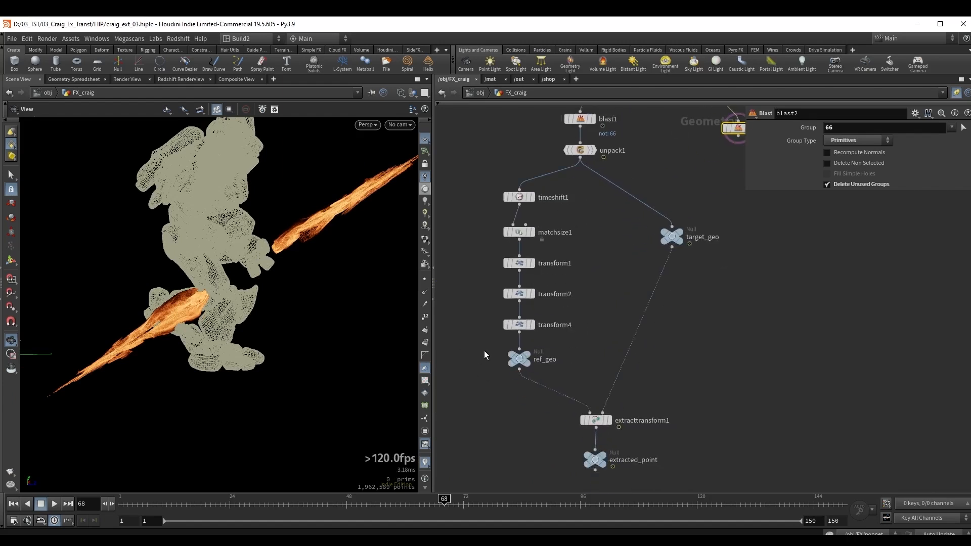
click(518, 325)
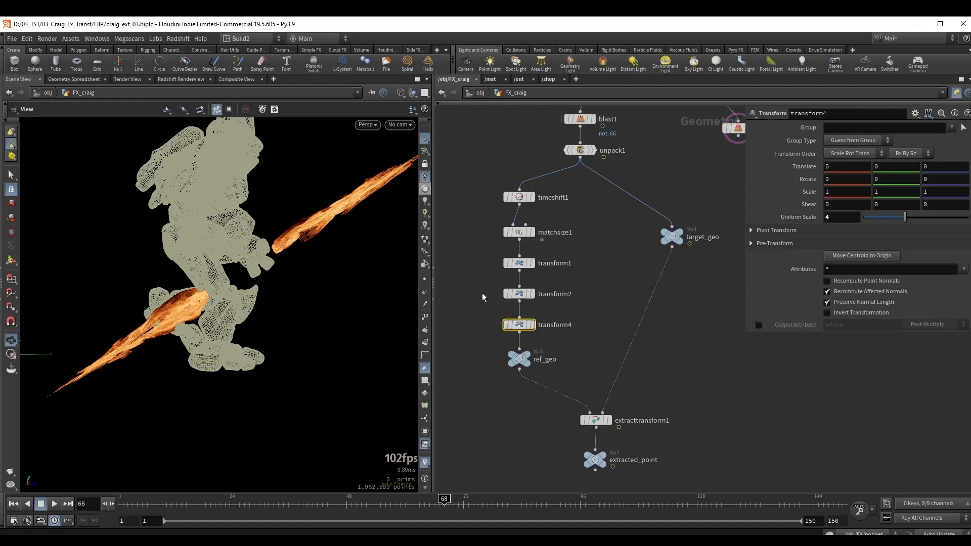
click(515, 294)
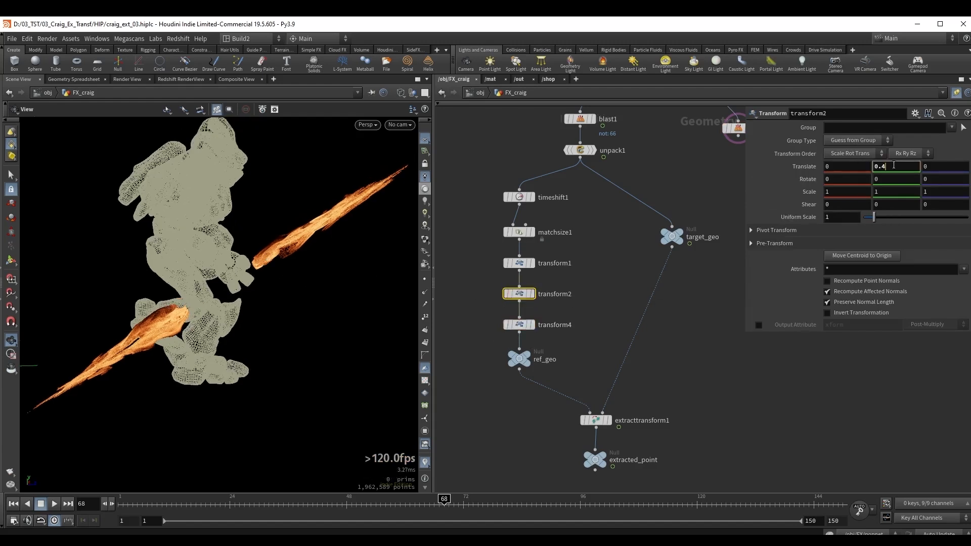
key(BackSpace)
text(5)
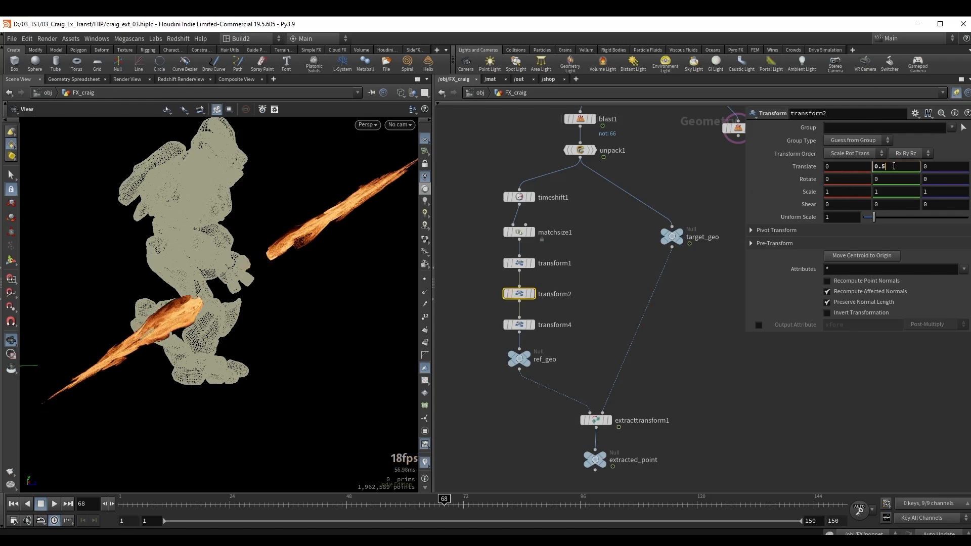
middle_drag(894, 165, 902, 193)
mouse_move(226, 287)
mouse_down()
mouse_move(247, 295)
mouse_move(221, 291)
mouse_move(234, 291)
mouse_up()
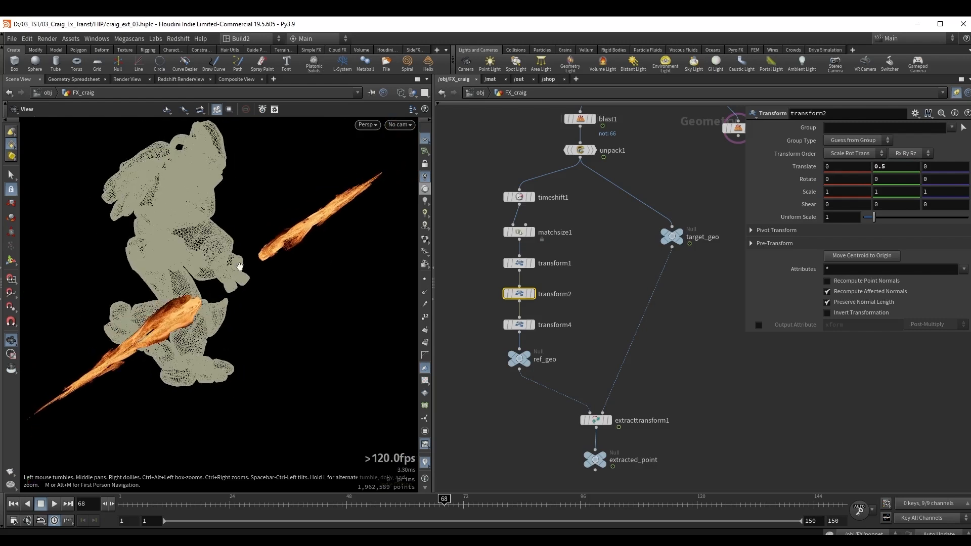
mouse_move(230, 277)
mouse_down()
mouse_move(249, 278)
mouse_move(234, 273)
mouse_up()
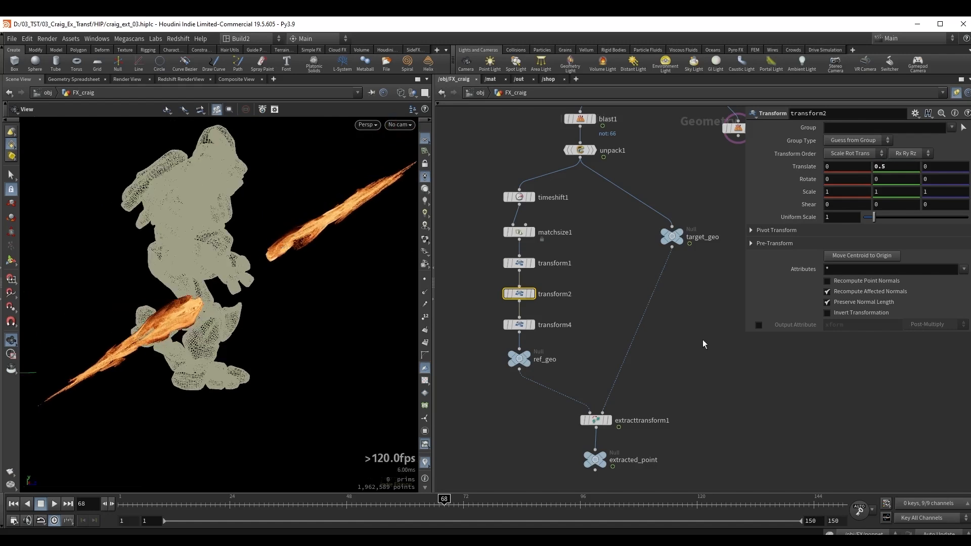
Try lowering the particle column by setting the Y translation of transform10 to -0.3.
scroll(713, 354, down, 3)
middle_drag(728, 373, 571, 157)
middle_drag(657, 379, 547, 260)
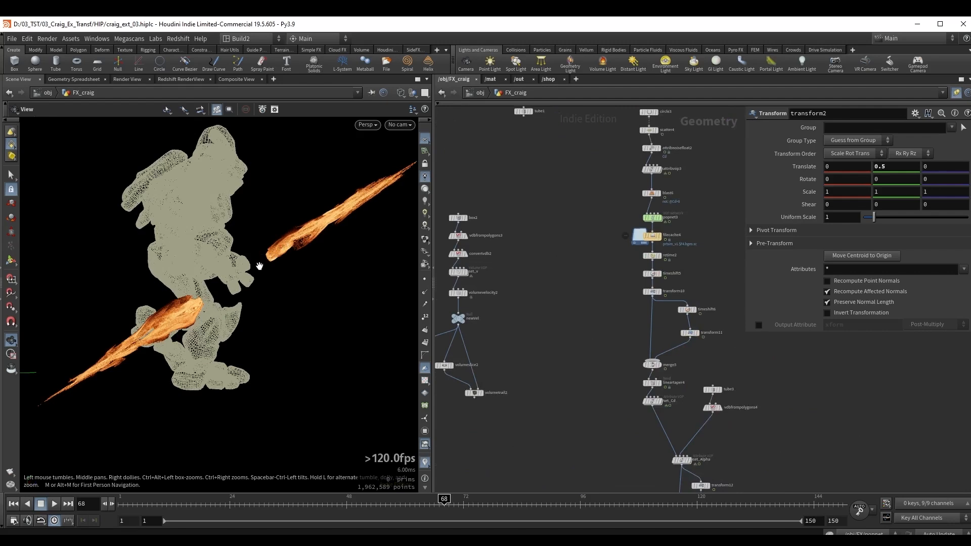
middle_drag(606, 433, 544, 365)
scroll(537, 323, up, 3)
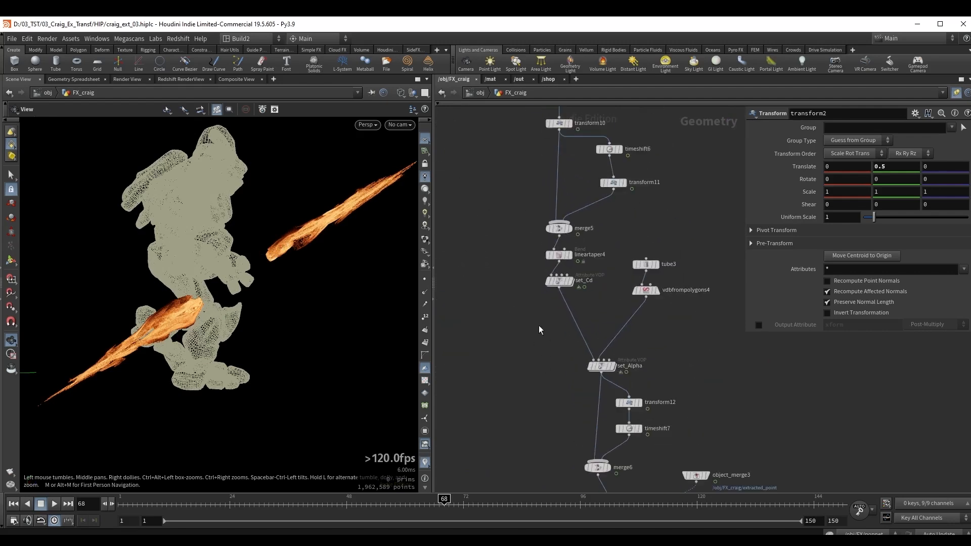
middle_drag(540, 327, 513, 289)
scroll(520, 296, up, 2)
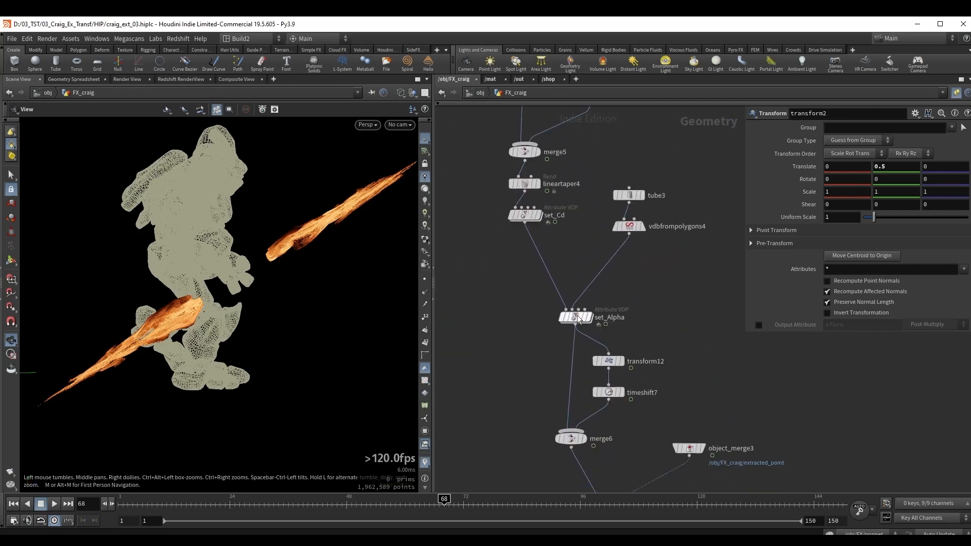
middle_drag(511, 332, 528, 437)
middle_drag(646, 203, 658, 368)
middle_drag(633, 253, 648, 291)
shift+drag(575, 302, 572, 248)
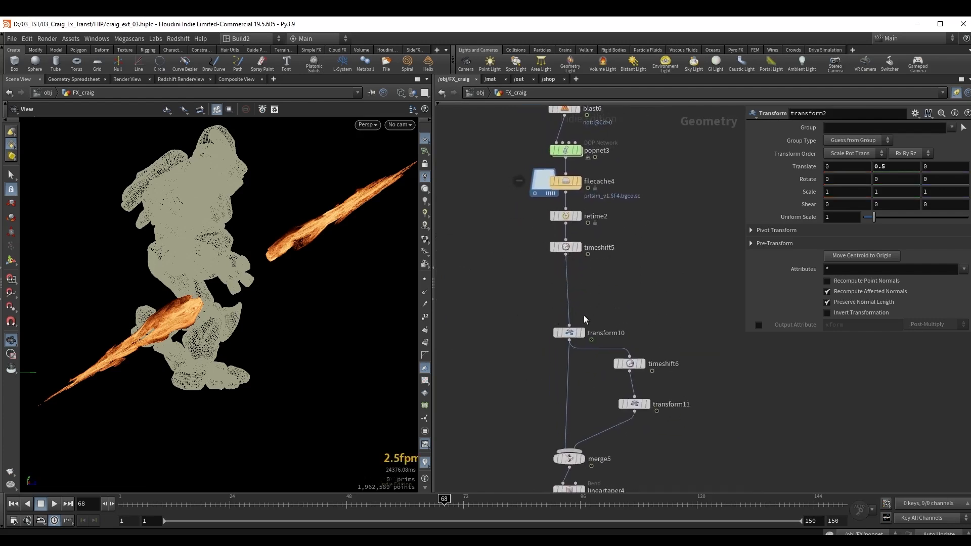
drag(569, 340, 562, 311)
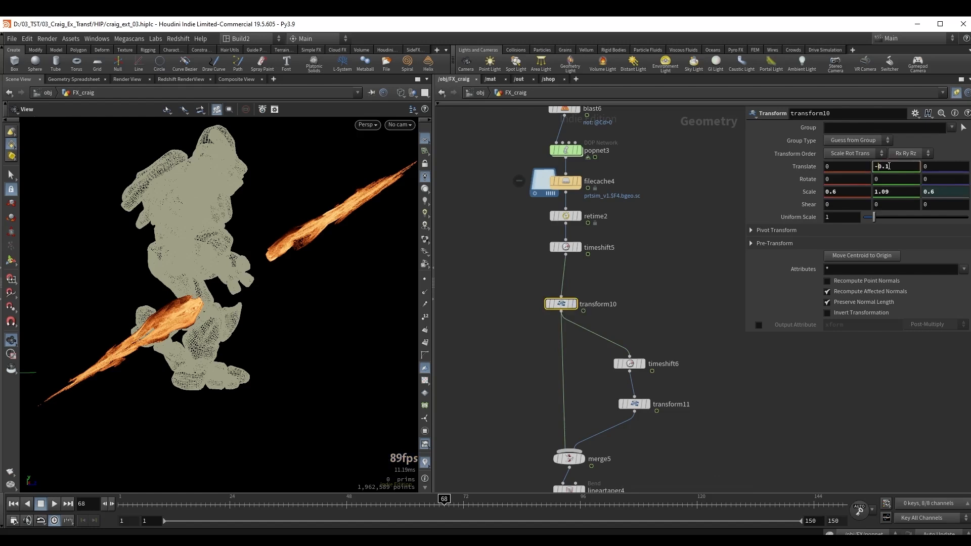
scroll(889, 166, down, 1)
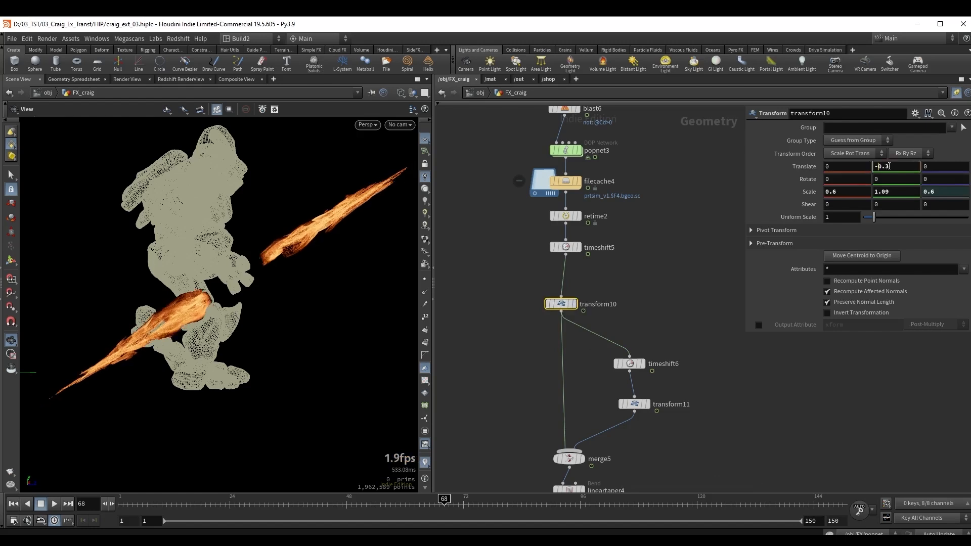
scroll(888, 166, up, 1)
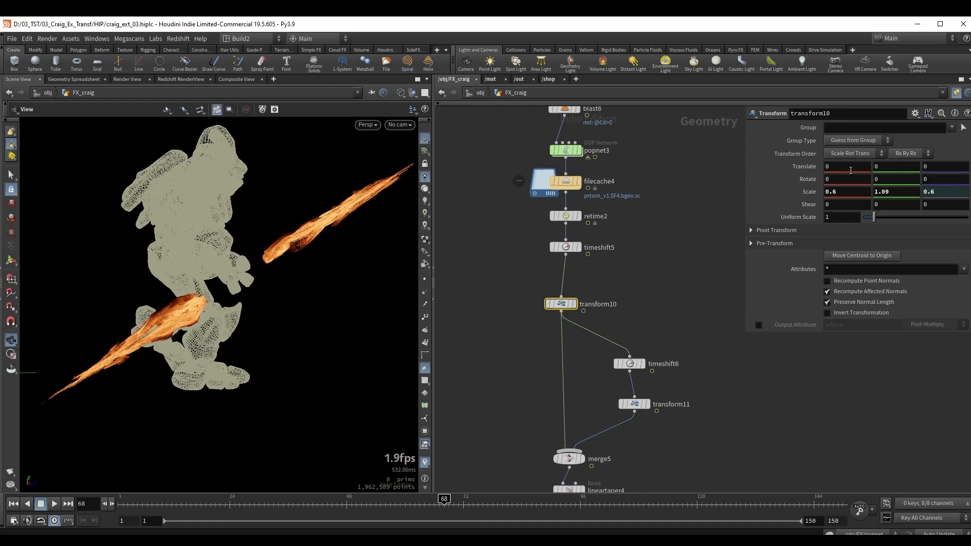
Insert a Transform node directly after set_Alpha, ahead of both merged branches, with a Y translation of -0.4.
middle_drag(673, 223, 660, 131)
middle_drag(689, 394, 658, 134)
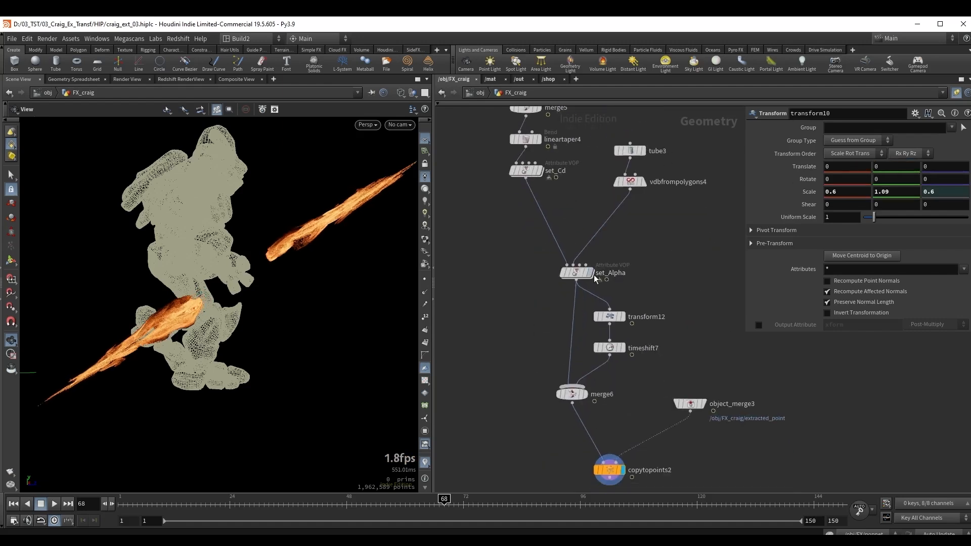
drag(595, 278, 592, 243)
key(Tab)
text(tran)
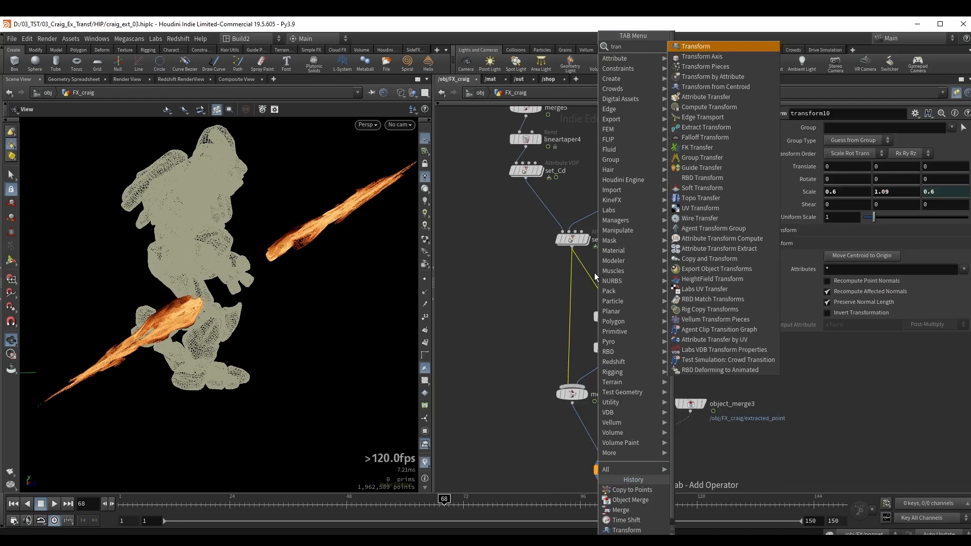
key(Return)
click(573, 276)
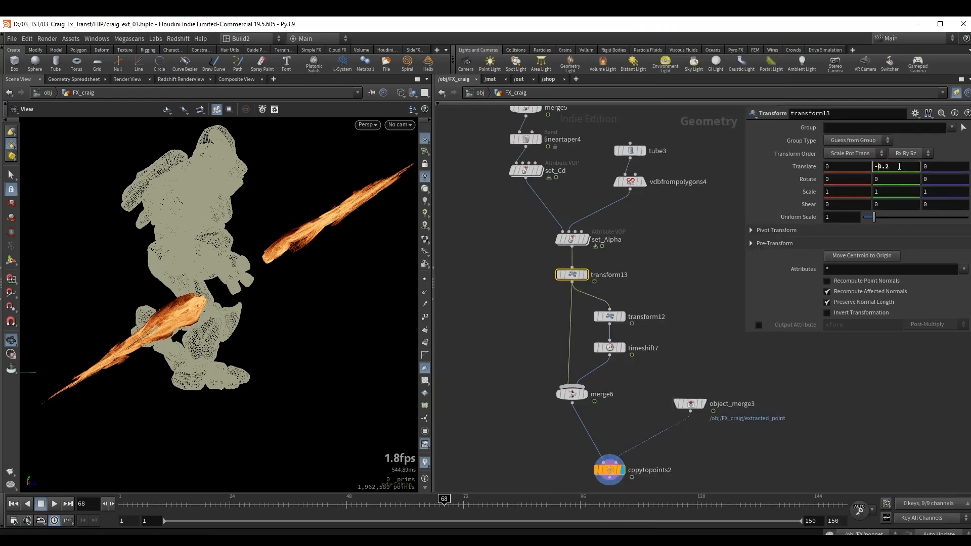
scroll(899, 166, down, 1)
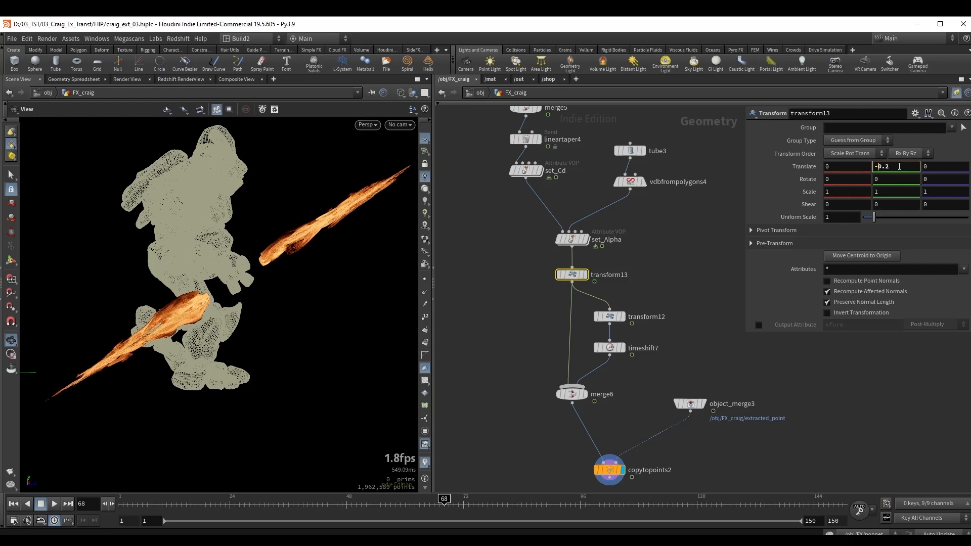
click(670, 254)
Look through cam1 at frame 82 and play a flipbook to check how the fire columns follow the hand.
drag(243, 254, 185, 270)
click(400, 124)
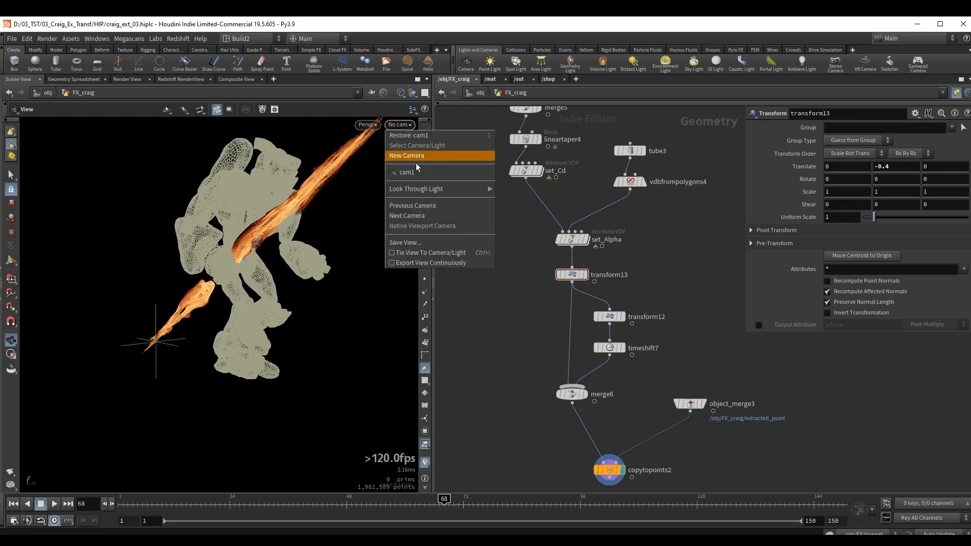
click(408, 173)
click(511, 499)
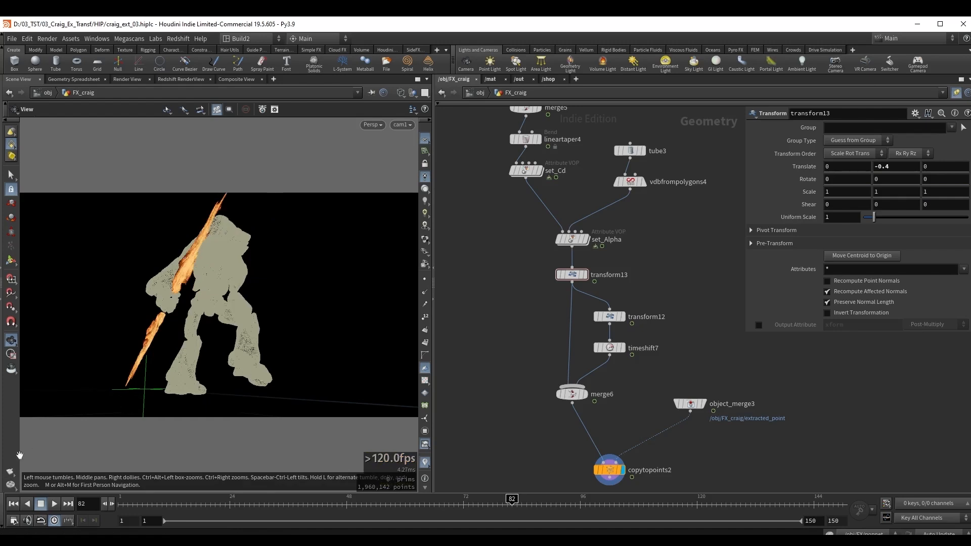
click(9, 473)
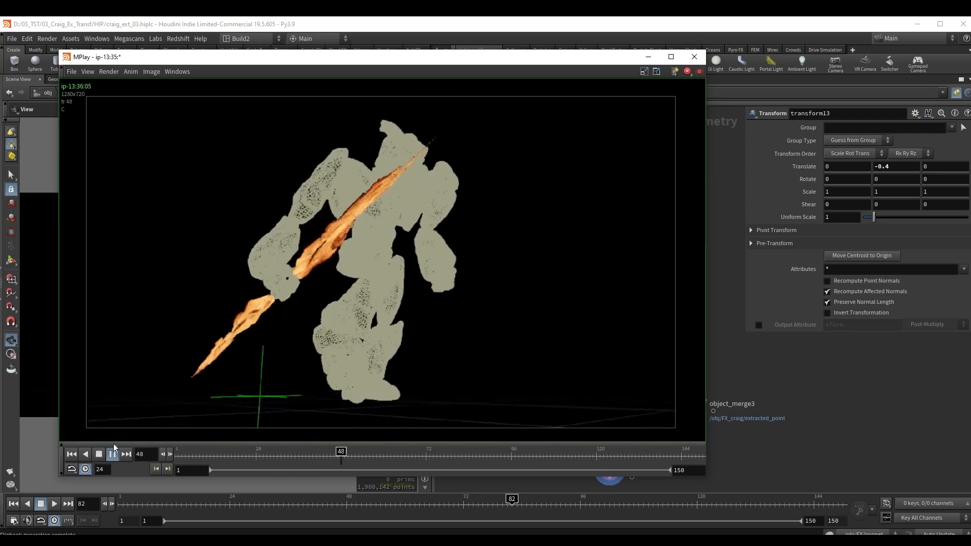
click(109, 484)
Show only the fire columns from copytopoints2, without the character body template.
mouse_move(224, 264)
mouse_down()
mouse_move(215, 277)
mouse_move(237, 280)
mouse_move(217, 278)
mouse_up()
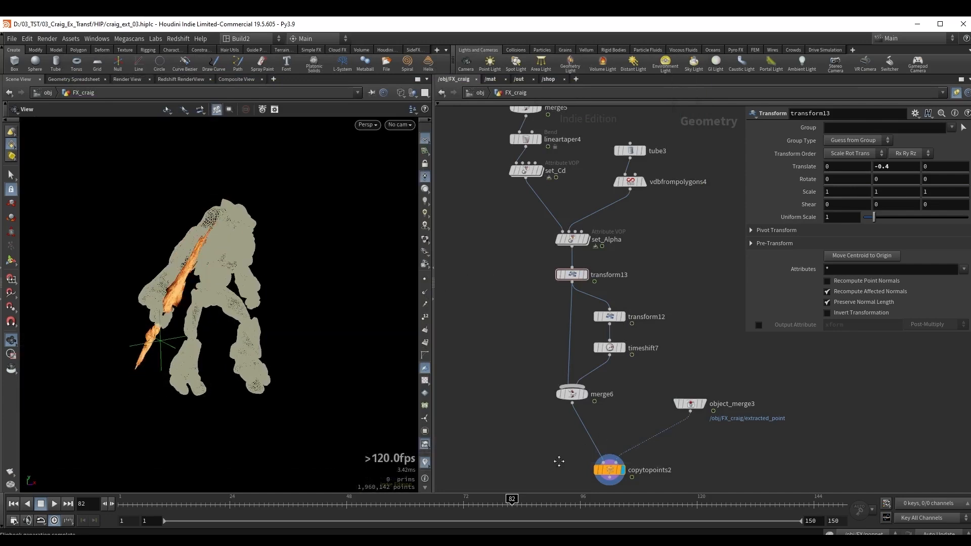
middle_drag(558, 459, 535, 395)
click(587, 406)
click(615, 407)
drag(192, 285, 212, 293)
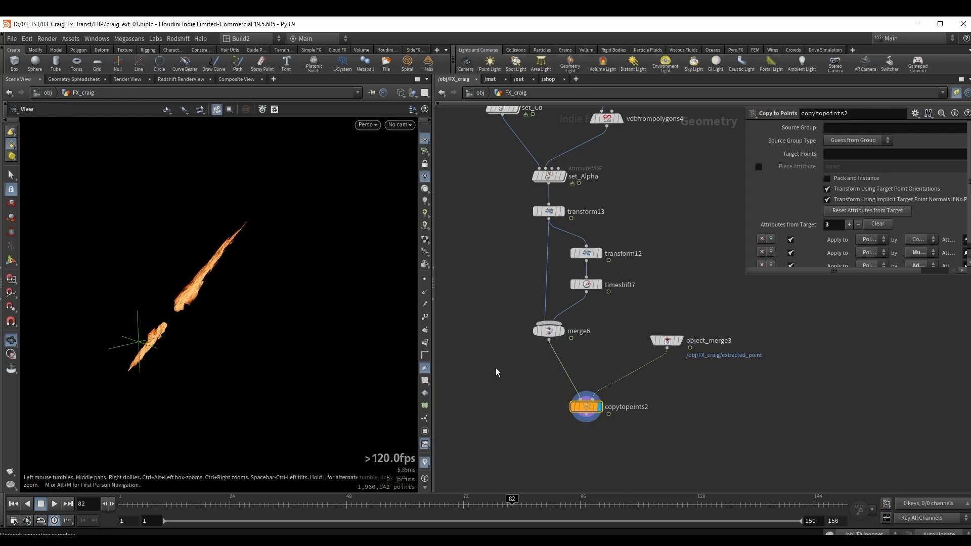
Go up to the object level, turn off the display of FX_craig and move it away from the RNDR nodes.
key(u)
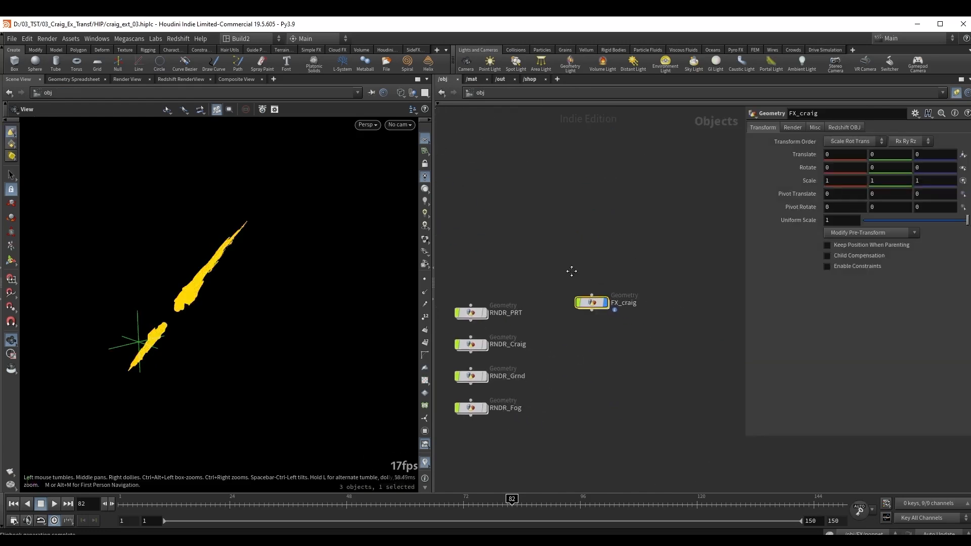
middle_drag(571, 271, 564, 268)
drag(551, 269, 629, 326)
click(599, 300)
drag(585, 301, 607, 228)
middle_drag(587, 263, 663, 204)
Display the RNDR_Grnd object and switch the viewport to smooth shading without wireframe.
drag(494, 302, 572, 329)
key(r)
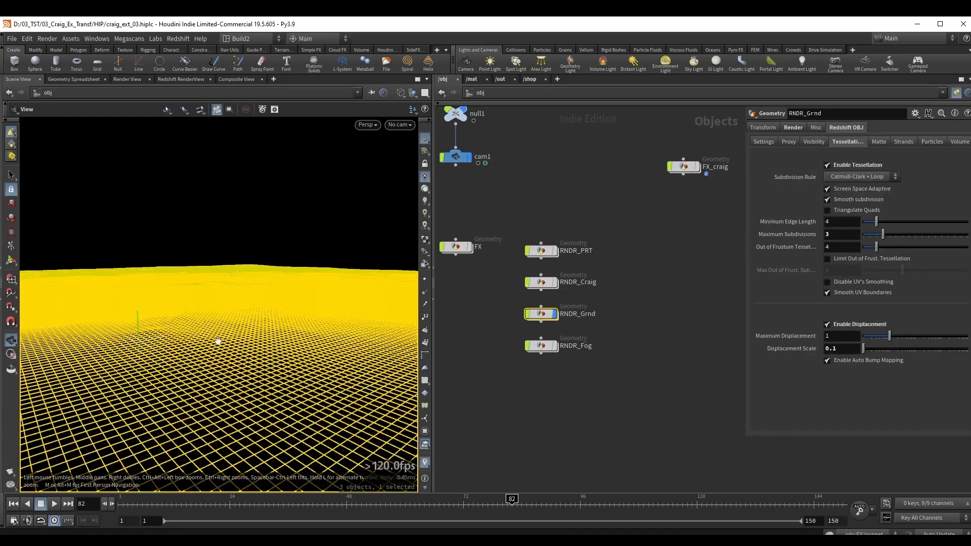
mouse_move(218, 341)
mouse_down()
mouse_move(208, 336)
mouse_move(382, 319)
mouse_up()
key(shift+w)
key(shift+w)
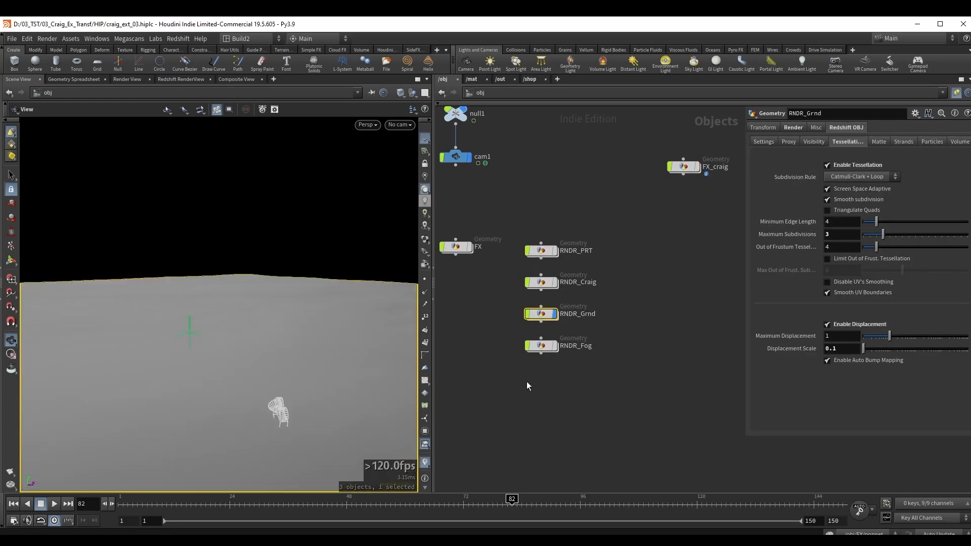
Display the RNDR_Fog object together with the ground and view the fog volume.
drag(500, 382, 592, 332)
key(r)
mouse_move(268, 295)
mouse_down()
mouse_move(277, 297)
mouse_move(269, 293)
mouse_up()
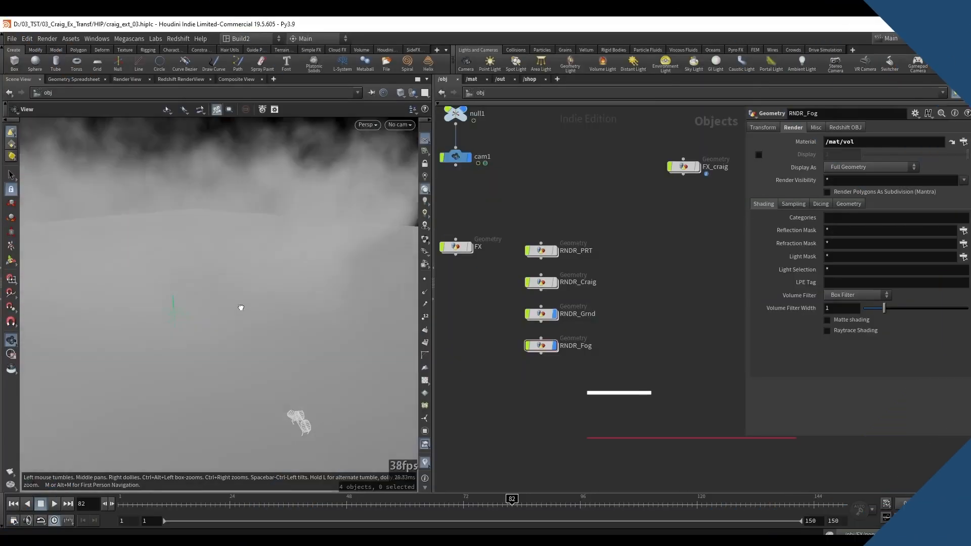
drag(240, 305, 361, 303)
Open RNDR_Grnd, display grid1 with the other objects hidden, and examine it as a shaded wireframe.
double_click(540, 312)
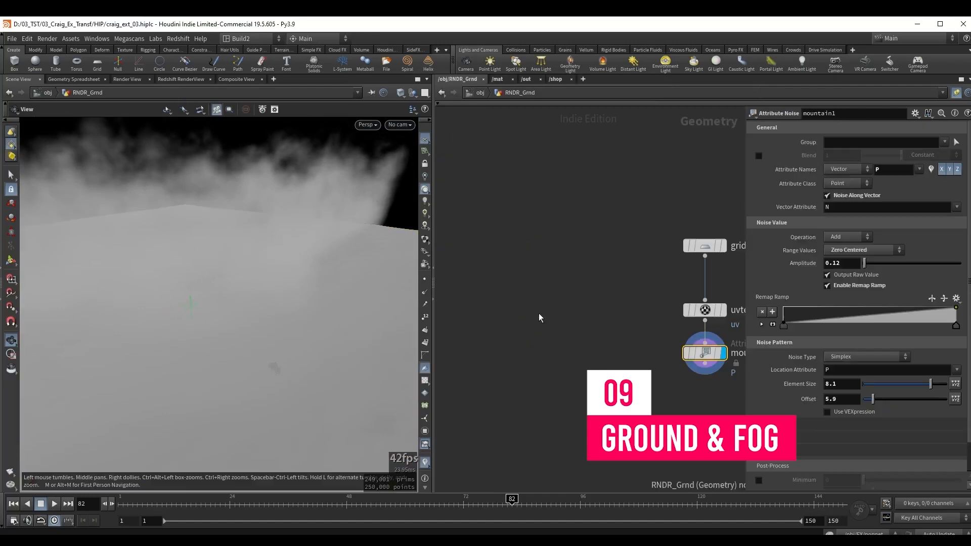
drag(560, 237, 674, 284)
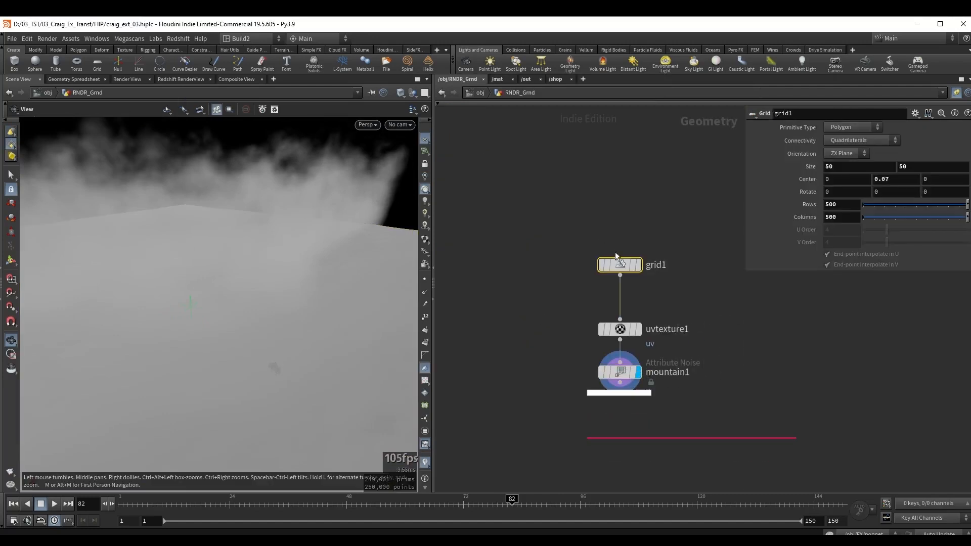
key(r)
click(413, 93)
click(449, 121)
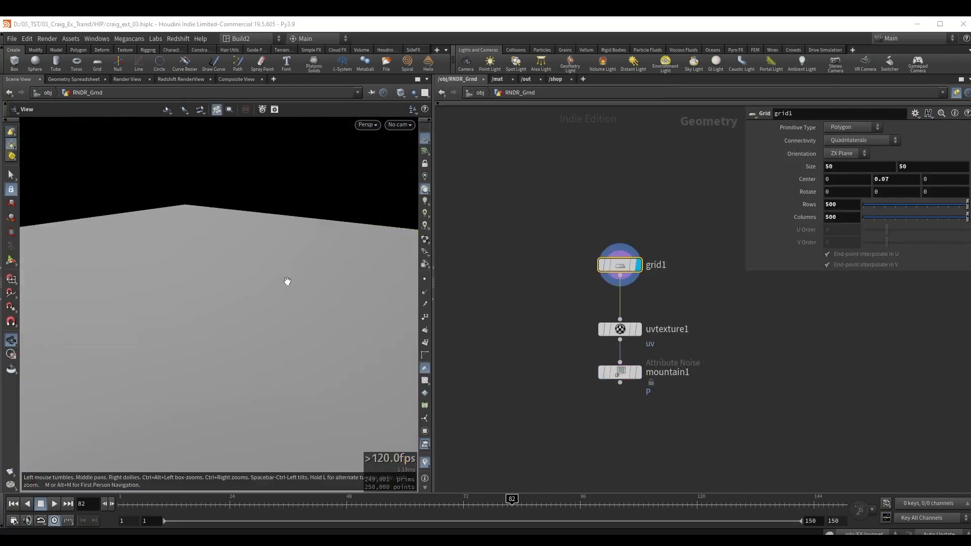
mouse_move(258, 292)
right_down()
mouse_move(209, 299)
mouse_move(385, 264)
right_up()
key(shift+w)
drag(255, 283, 256, 287)
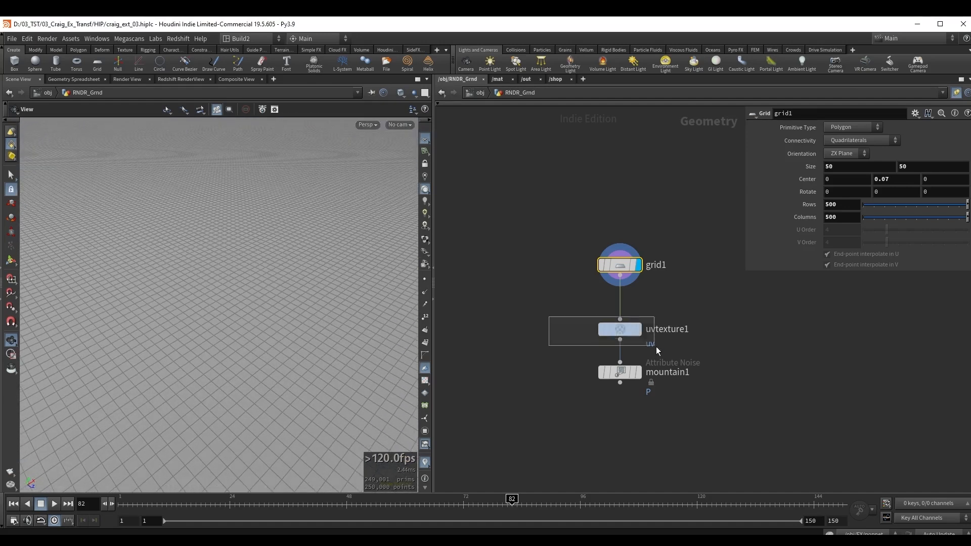
Display the uvtexture1 and mountain1 nodes in turn to examine the ground's UV and noise stages.
drag(656, 347, 659, 347)
key(r)
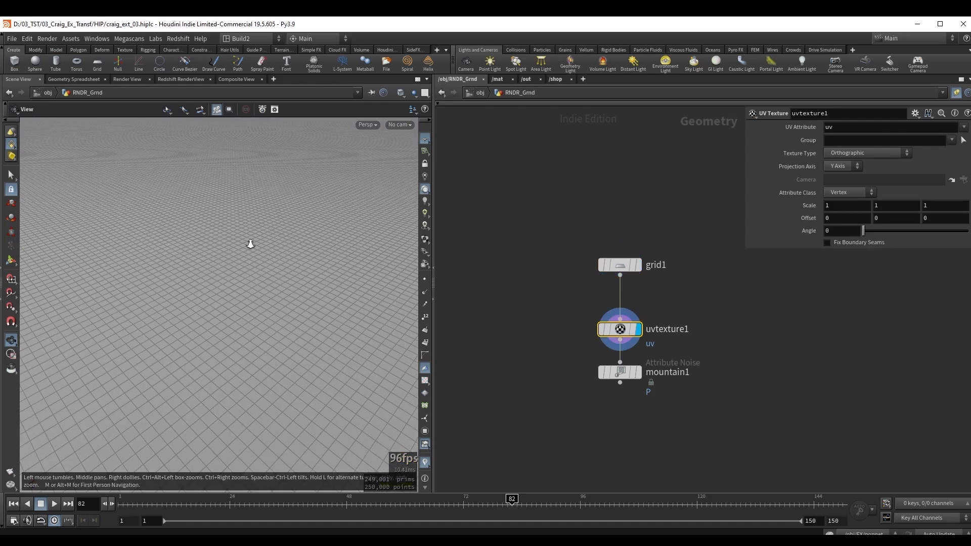
middle_drag(250, 244, 236, 246)
drag(358, 315, 282, 295)
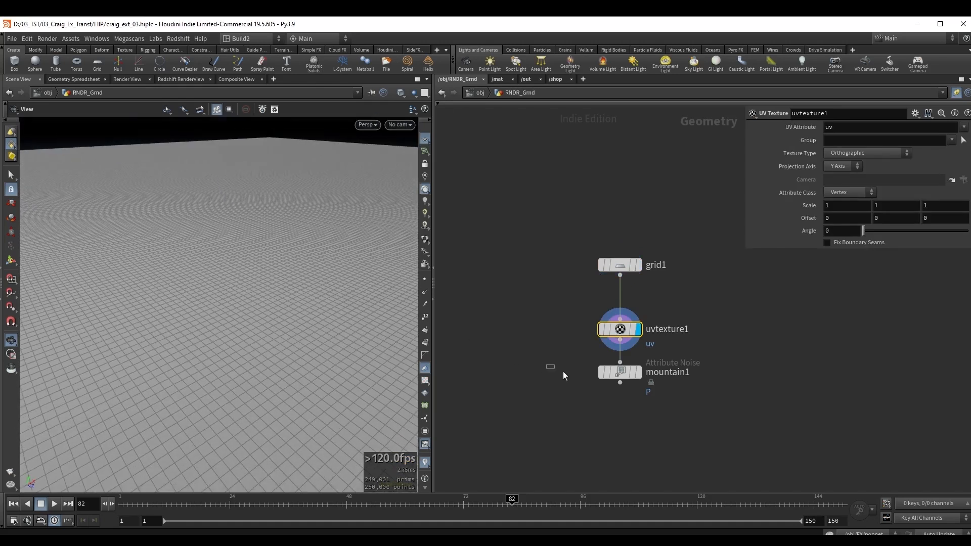
drag(563, 373, 645, 394)
key(r)
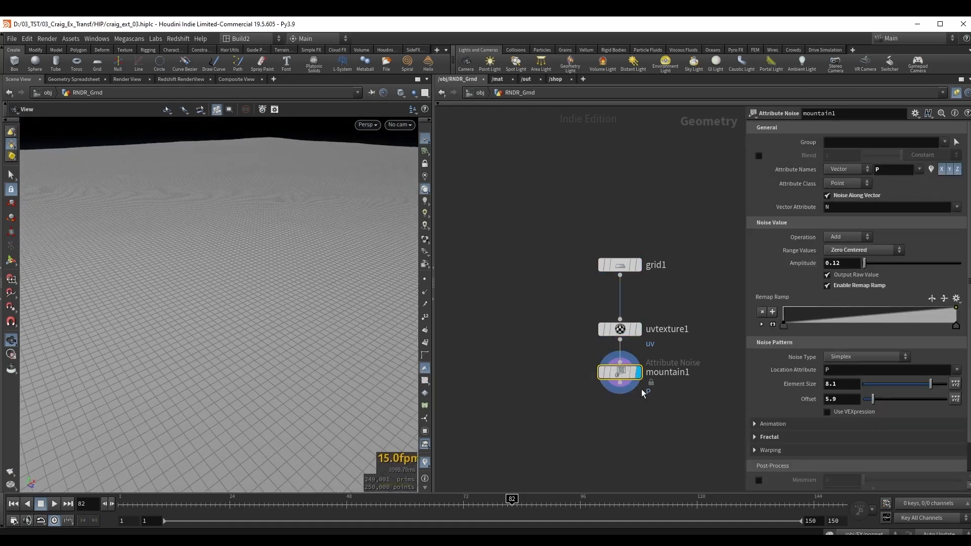
Return to the object level and switch to Quixel Bridge to view the Icelandic Rocky Ground surface.
mouse_move(217, 274)
mouse_down()
mouse_move(241, 258)
mouse_move(228, 258)
mouse_up()
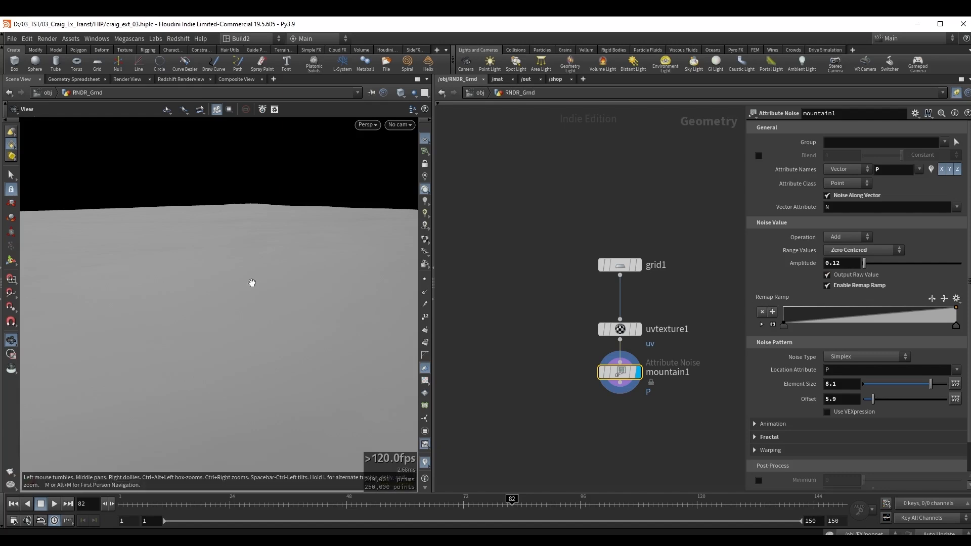
key(u)
click(510, 297)
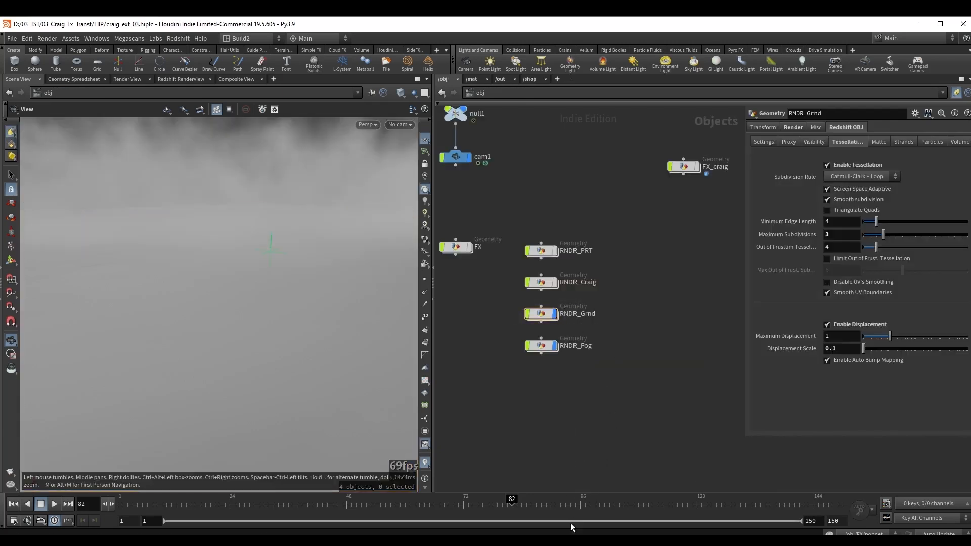
click(574, 540)
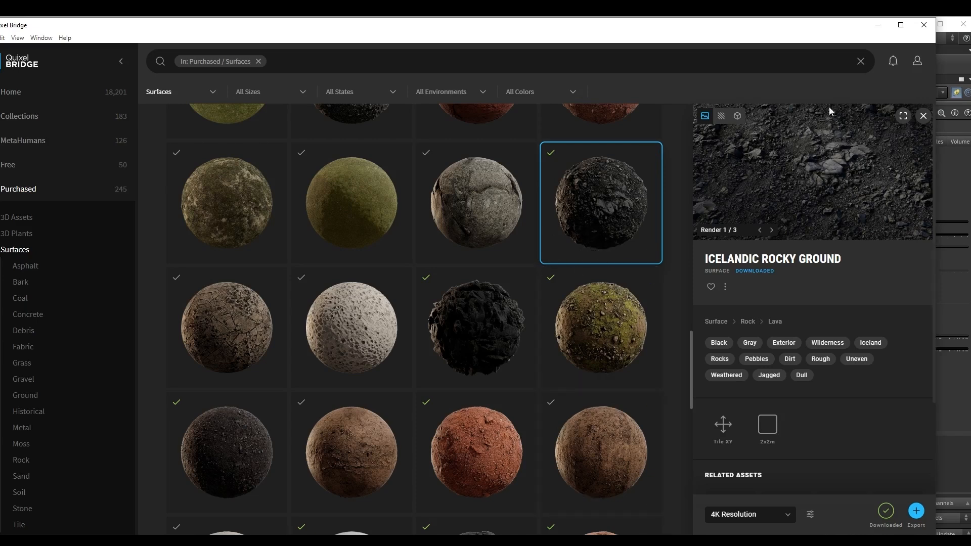
click(878, 25)
Select the rslightsun1 light and examine its intensity, atmosphere, sun and ray type override settings.
middle_drag(630, 216, 646, 356)
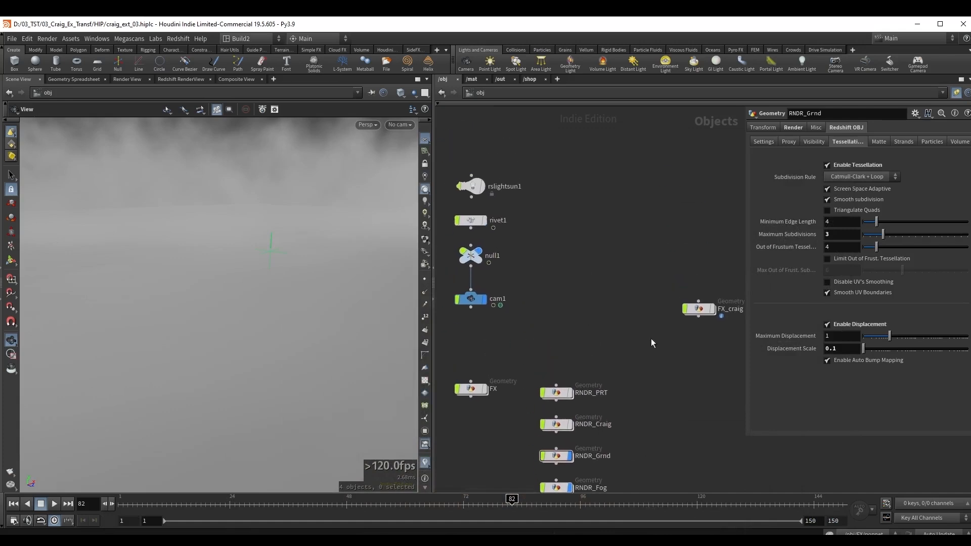
middle_drag(569, 239, 590, 267)
scroll(589, 265, down, 1)
middle_drag(666, 238, 691, 255)
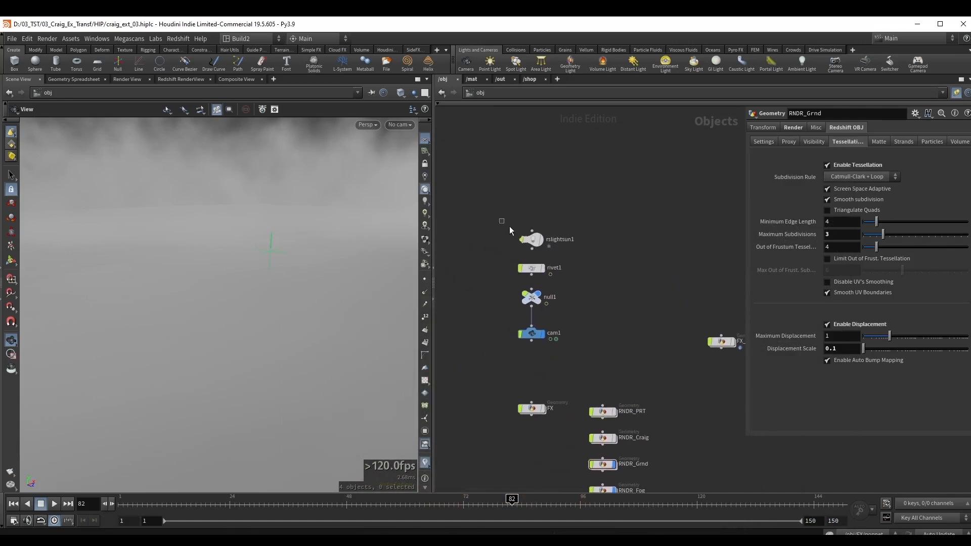
click(540, 242)
middle_drag(257, 250, 279, 307)
key(Return)
key(Escape)
mouse_move(269, 312)
mouse_down()
mouse_move(278, 296)
mouse_move(238, 321)
mouse_move(282, 308)
mouse_move(271, 305)
mouse_move(284, 310)
mouse_up()
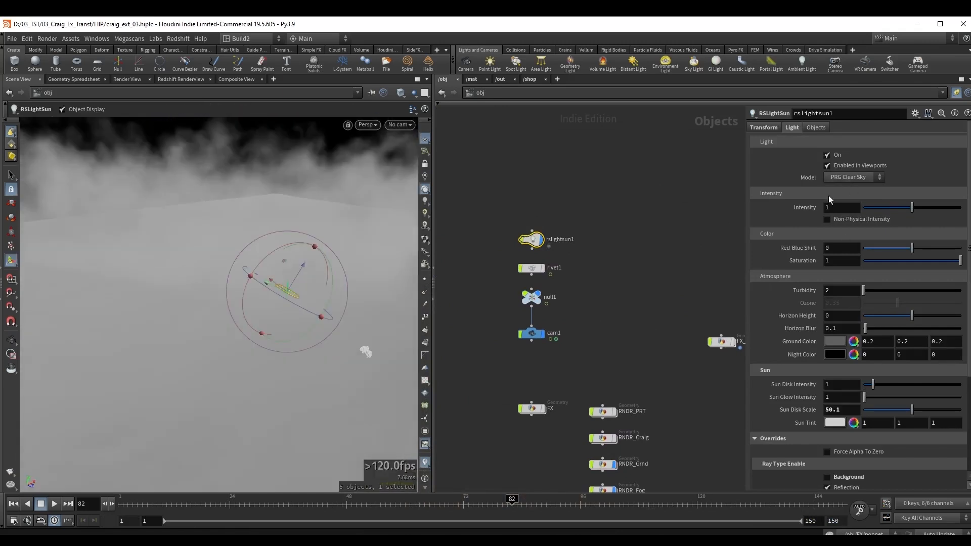
scroll(876, 422, down, 5)
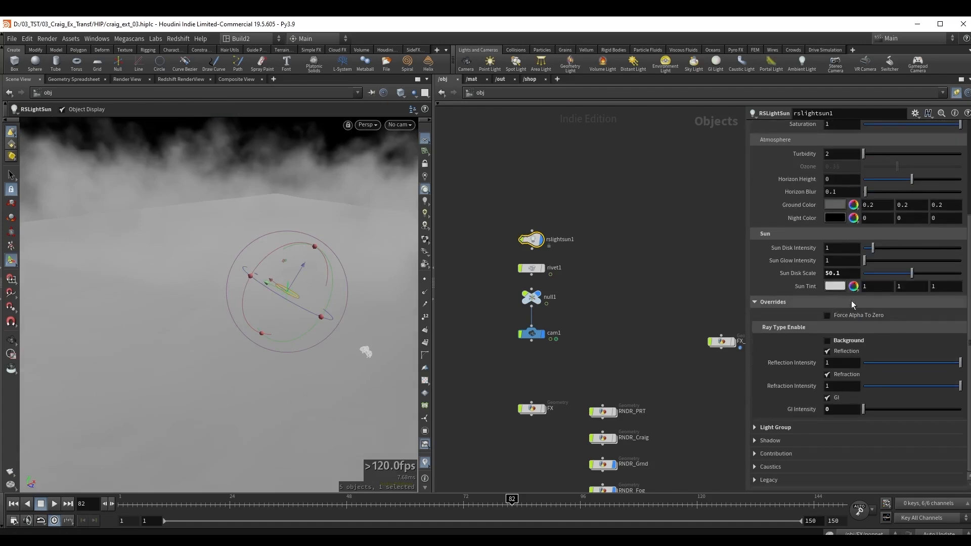
Open RNDR_Fog and display cam_frust1 at frame 1 to examine the camera frustum geometry.
middle_drag(640, 360, 588, 228)
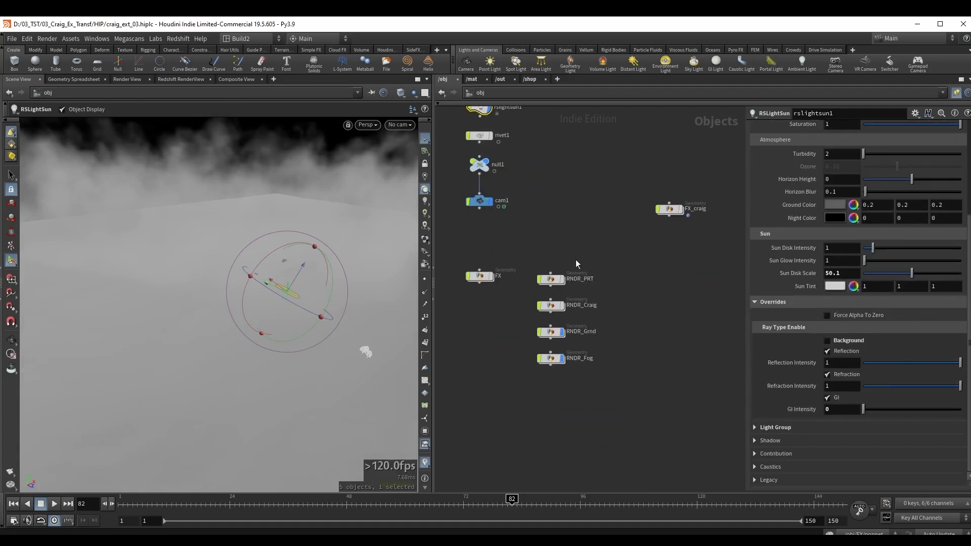
double_click(551, 360)
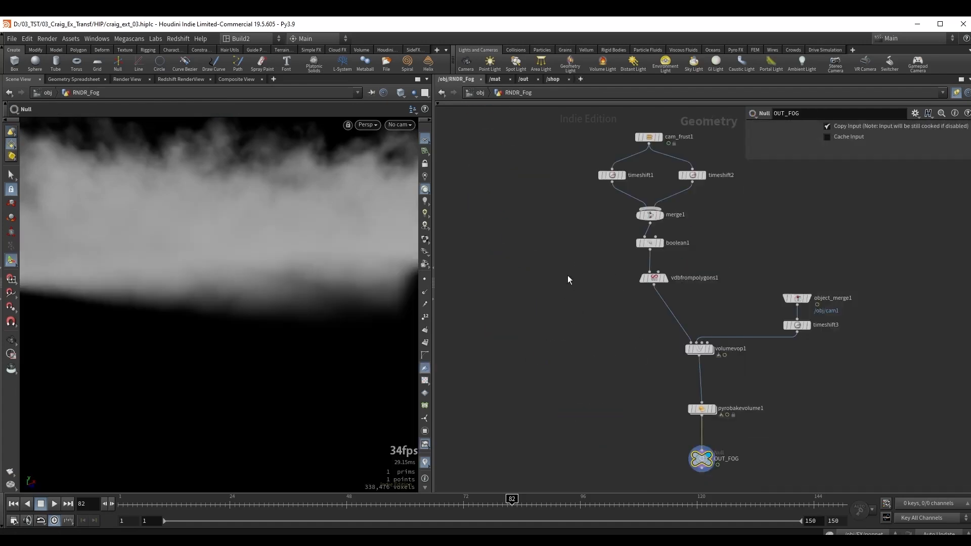
middle_drag(567, 275, 537, 357)
key(Escape)
click(637, 242)
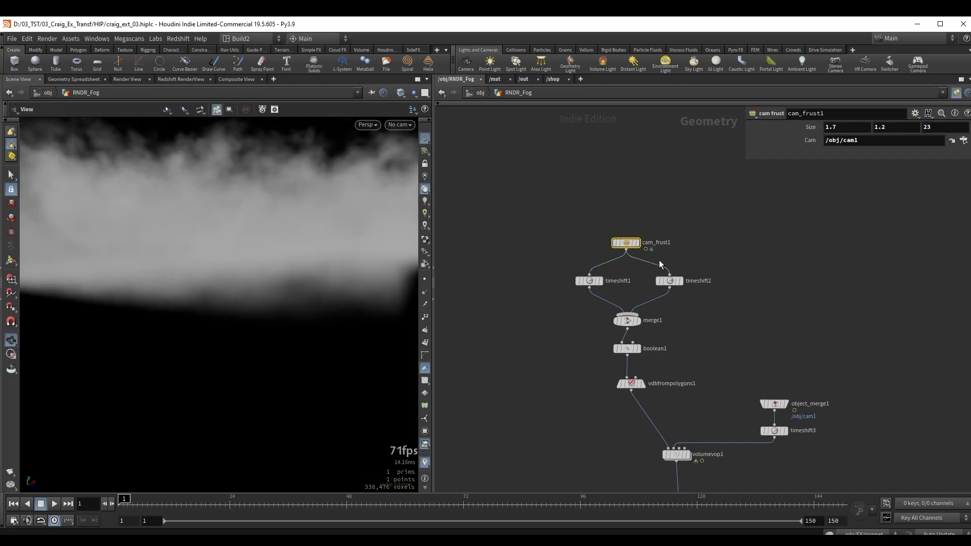
drag(305, 249, 302, 271)
middle_drag(302, 271, 299, 272)
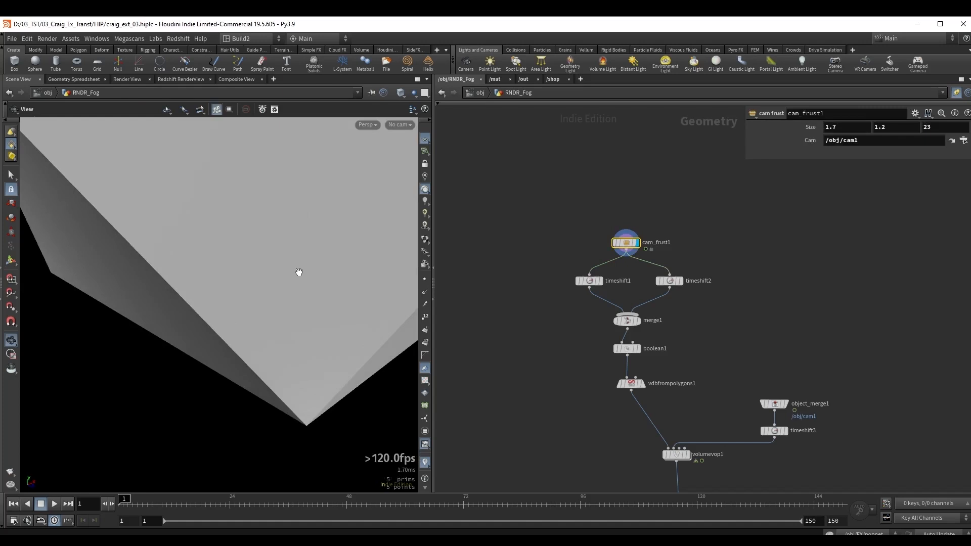
mouse_move(298, 272)
mouse_down()
mouse_move(282, 282)
mouse_move(317, 328)
mouse_move(365, 297)
mouse_move(330, 308)
mouse_move(187, 244)
mouse_up()
key(w)
key(w)
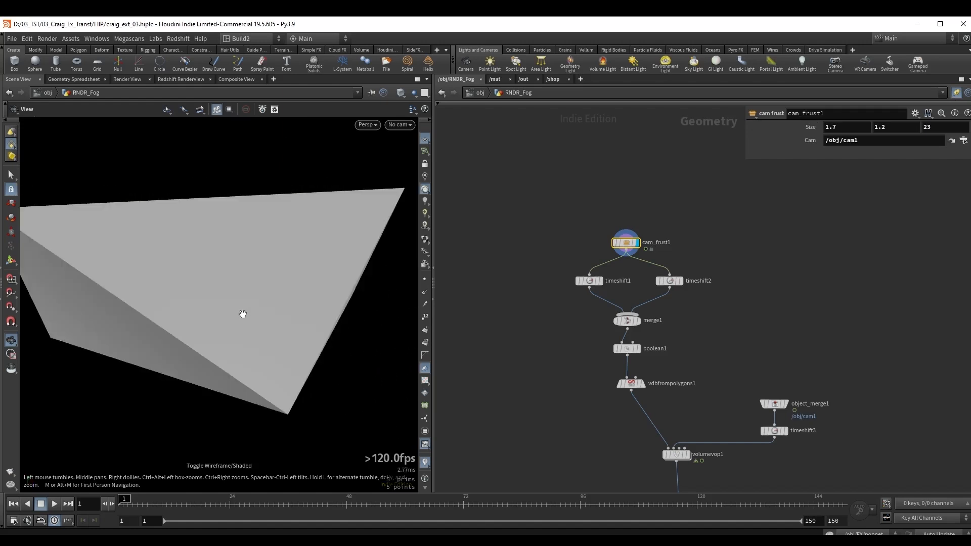
drag(243, 314, 263, 305)
Display timeshift1, timeshift2 and merge1 in turn, and examine the merged frustums in wireframe.
click(591, 282)
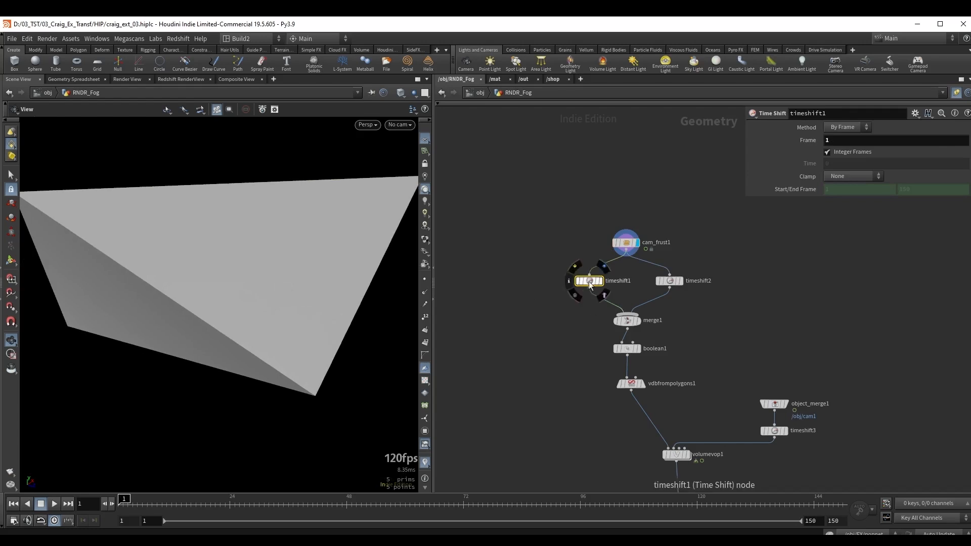
drag(589, 280, 576, 281)
key(r)
click(663, 281)
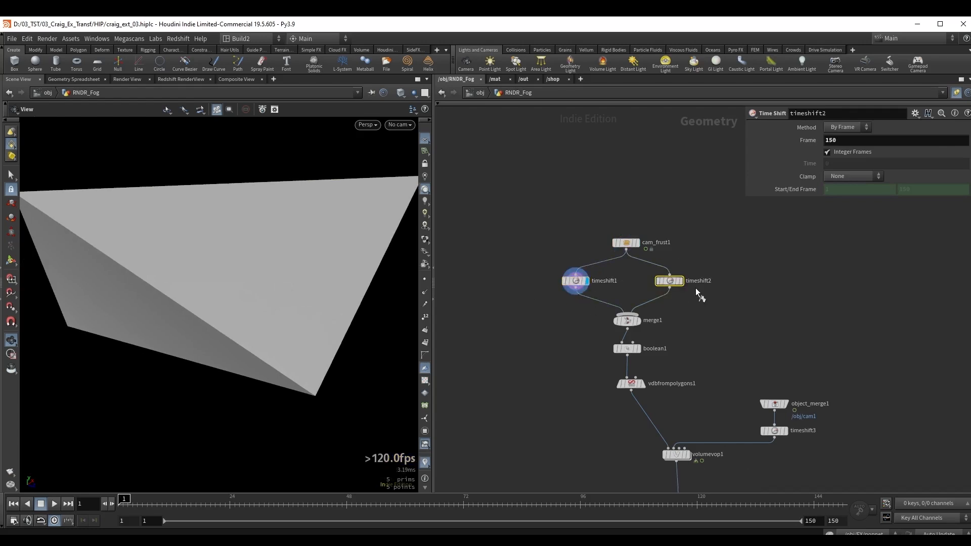
key(r)
scroll(302, 289, down, 3)
click(623, 321)
key(r)
key(w)
drag(298, 272, 289, 285)
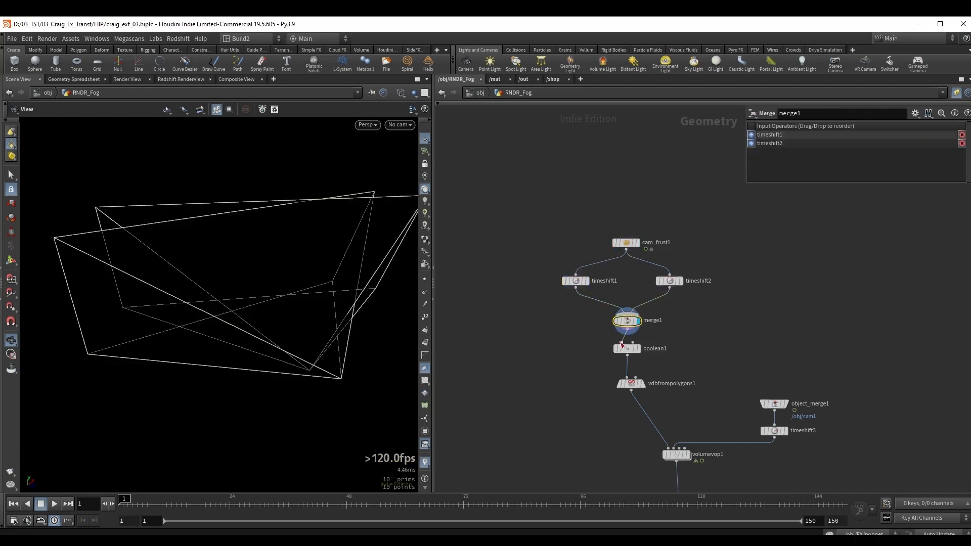
Display boolean1 and examine the union of the two frustums in shaded view.
click(626, 349)
key(r)
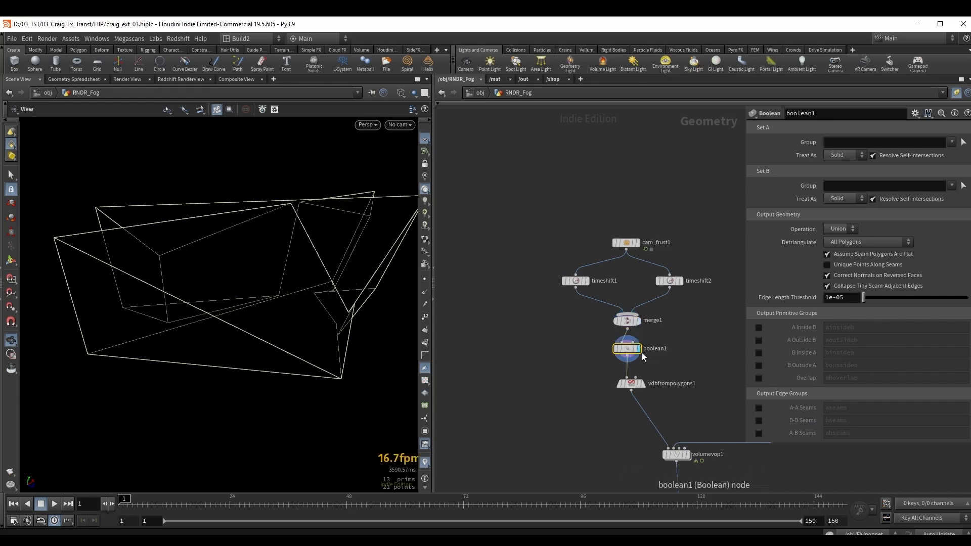
key(w)
drag(230, 248, 342, 265)
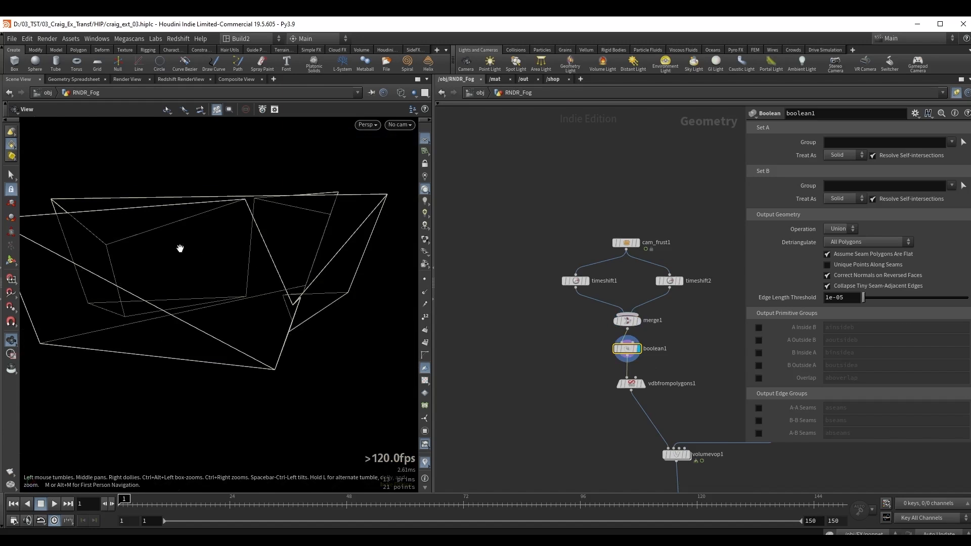
middle_drag(180, 248, 188, 253)
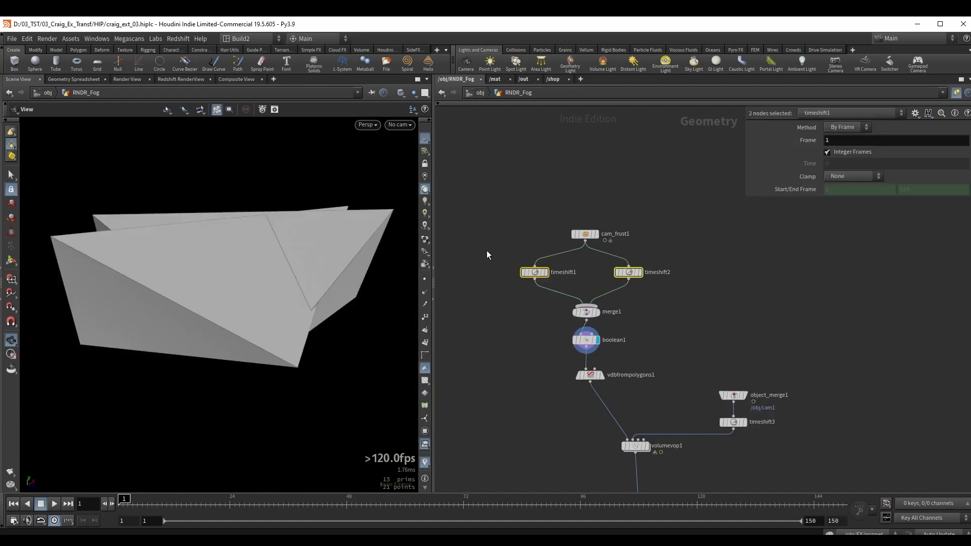
Scrub the timeline to frame 58 to check the boolean1 frustum shape over time.
click(529, 271)
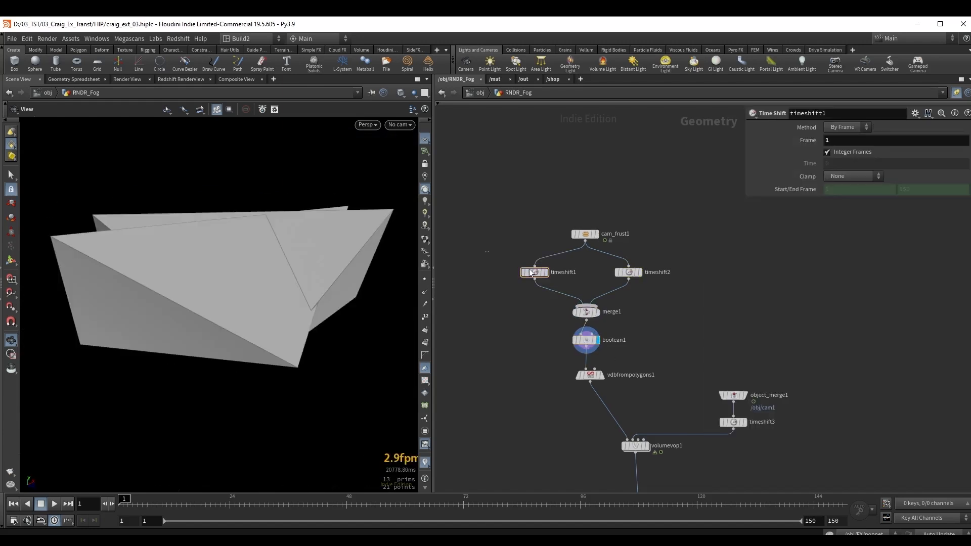
drag(679, 292, 680, 292)
click(671, 292)
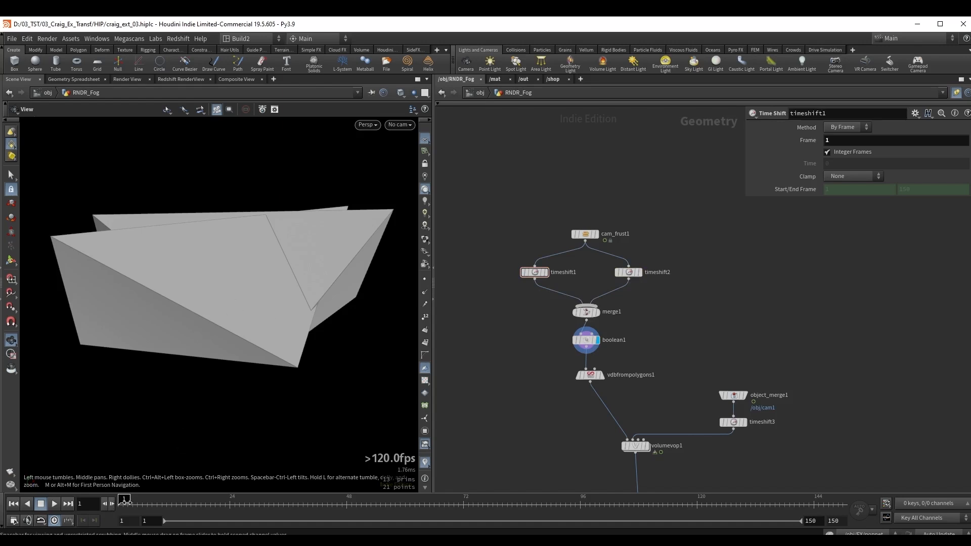
mouse_move(123, 499)
mouse_down()
mouse_move(329, 501)
mouse_move(288, 500)
mouse_up()
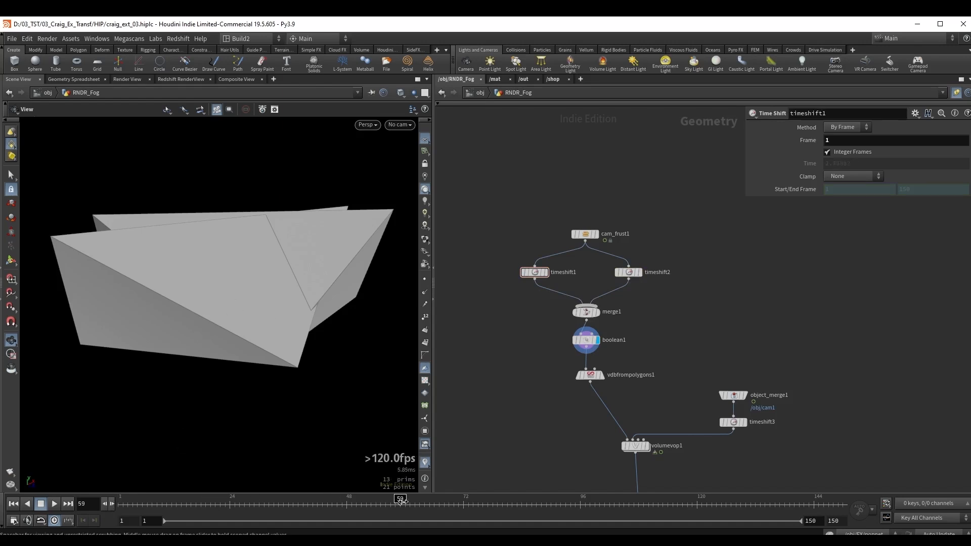
click(570, 339)
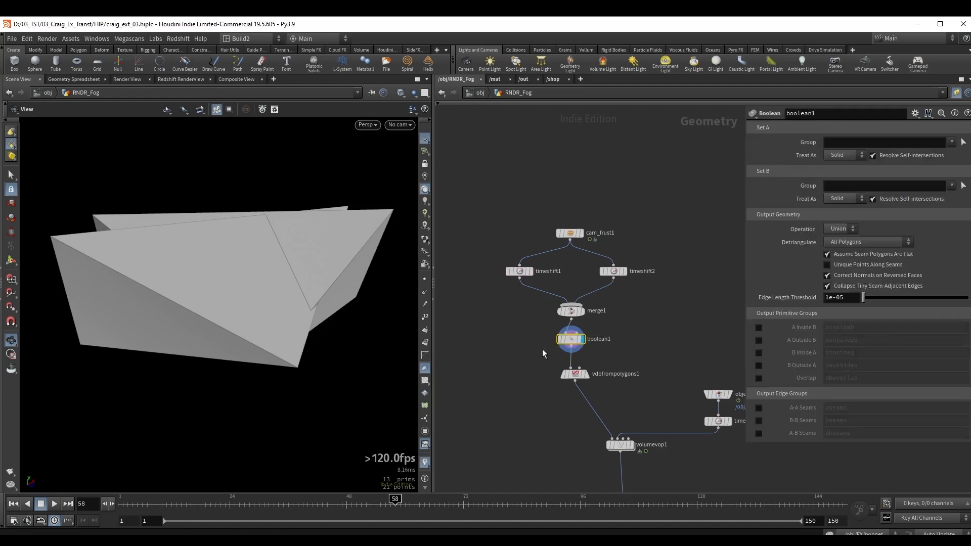
Display volumevop1 below vdbfrompolygons1 and examine the noisy fog volume up close.
middle_drag(528, 386, 520, 358)
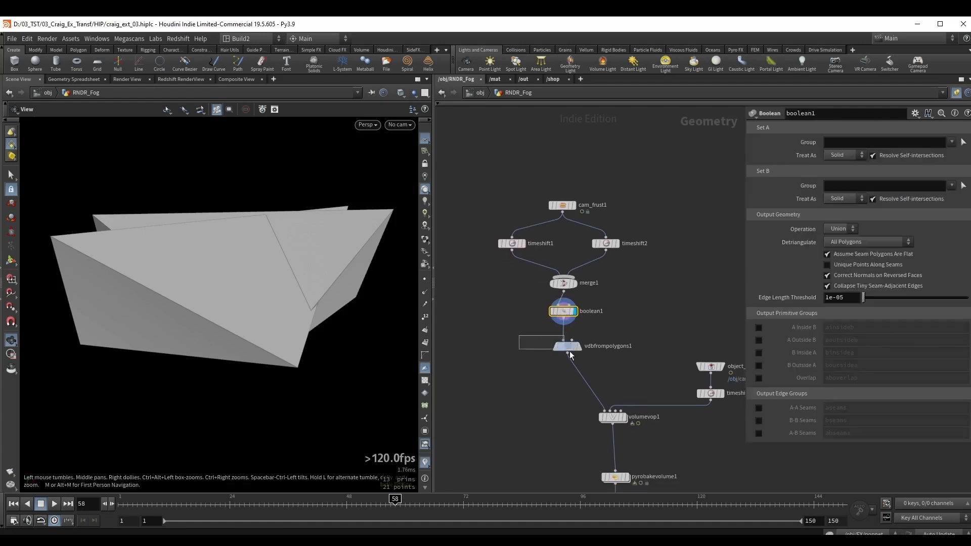
click(568, 349)
middle_drag(560, 391, 503, 326)
click(547, 336)
click(560, 335)
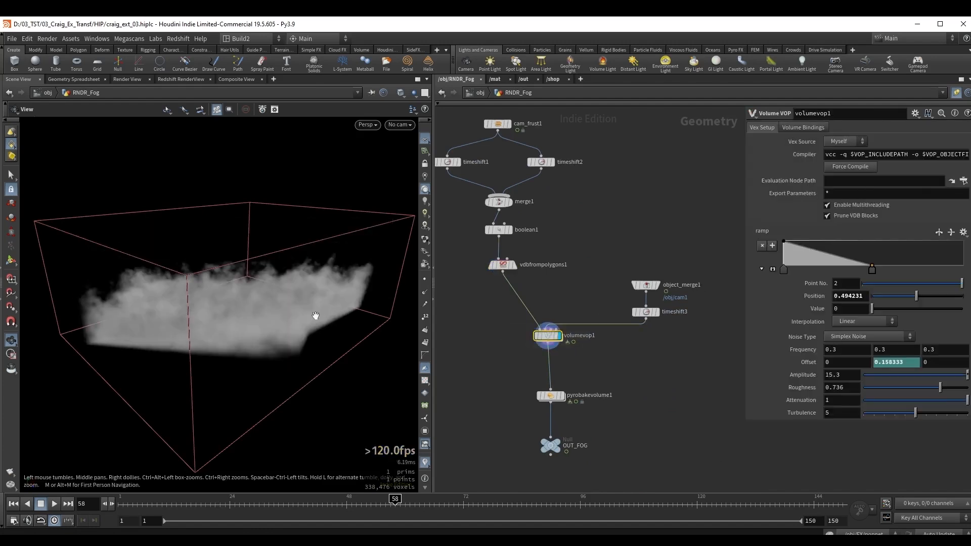
drag(258, 319, 254, 315)
right_drag(255, 315, 403, 312)
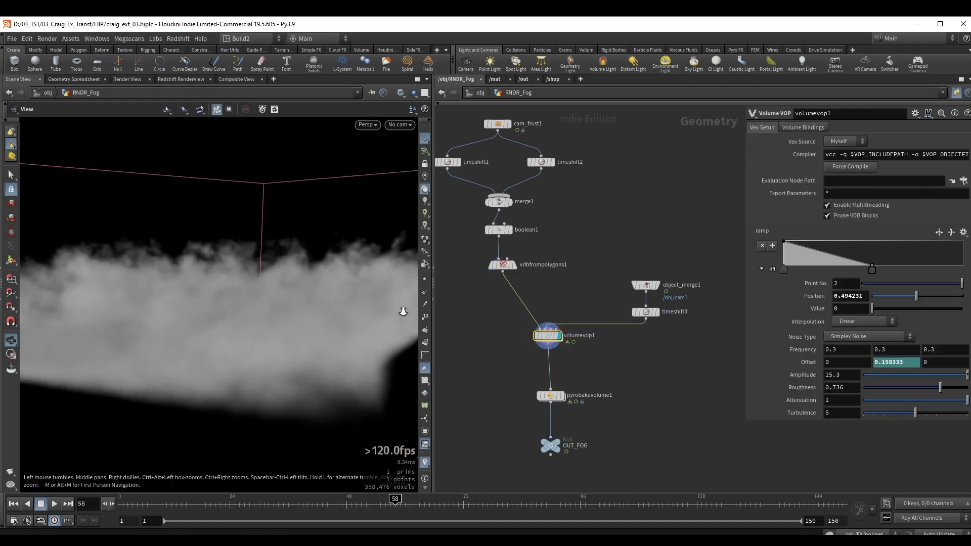
Open volumevop1 and examine its node network around ramp1, multiply1 and volumevopoutput1.
double_click(551, 339)
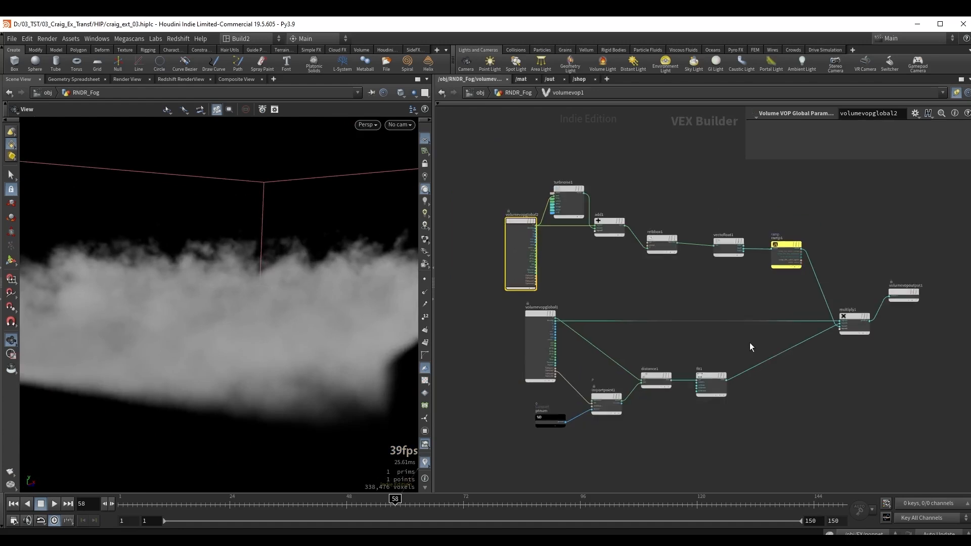
scroll(657, 336, up, 4)
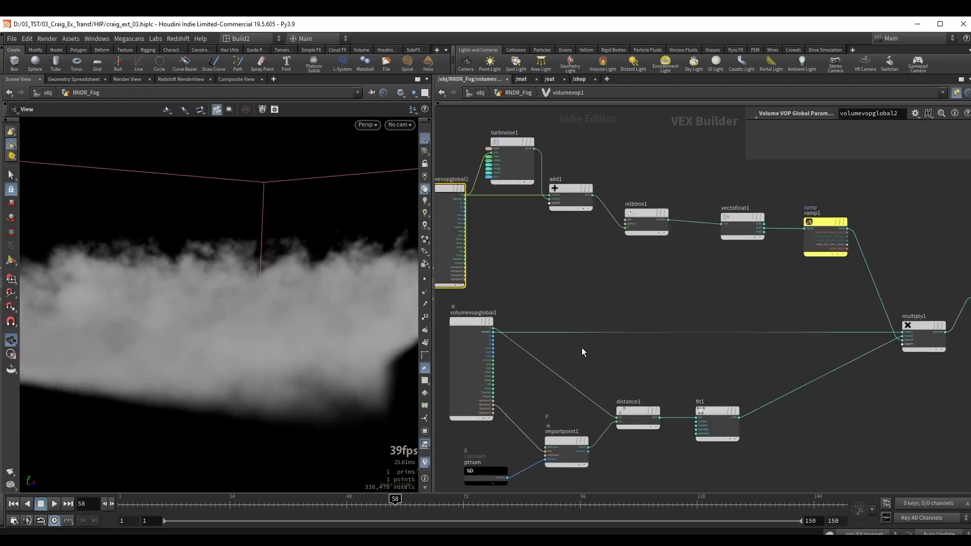
middle_drag(763, 356, 520, 351)
scroll(687, 318, up, 2)
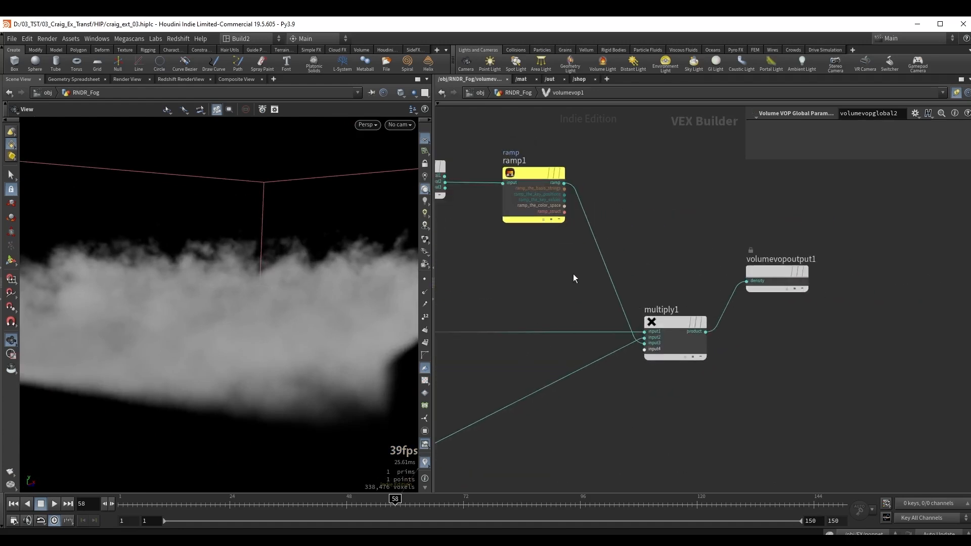
middle_drag(508, 289, 528, 315)
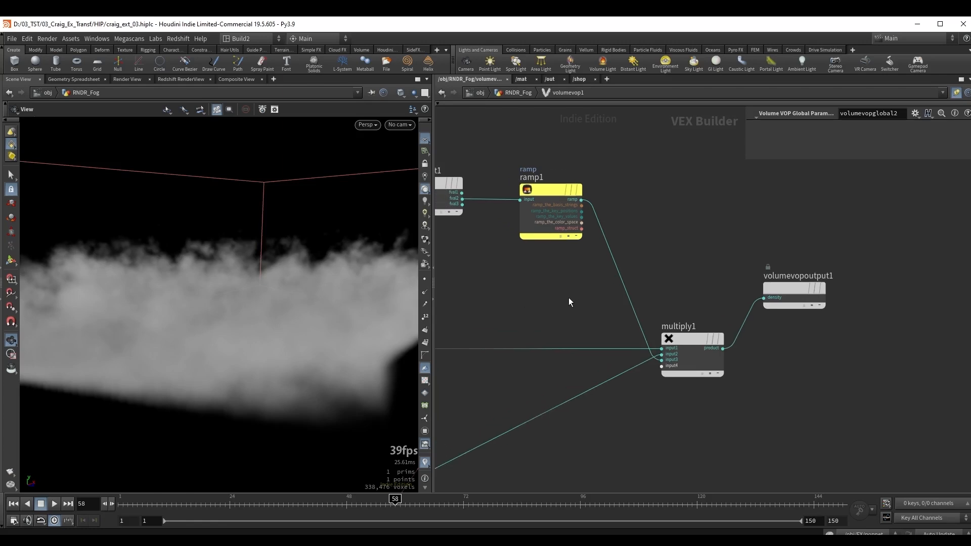
Disconnect ramp1 from multiply1 and view the fog volume without the ramp.
drag(608, 284, 633, 263)
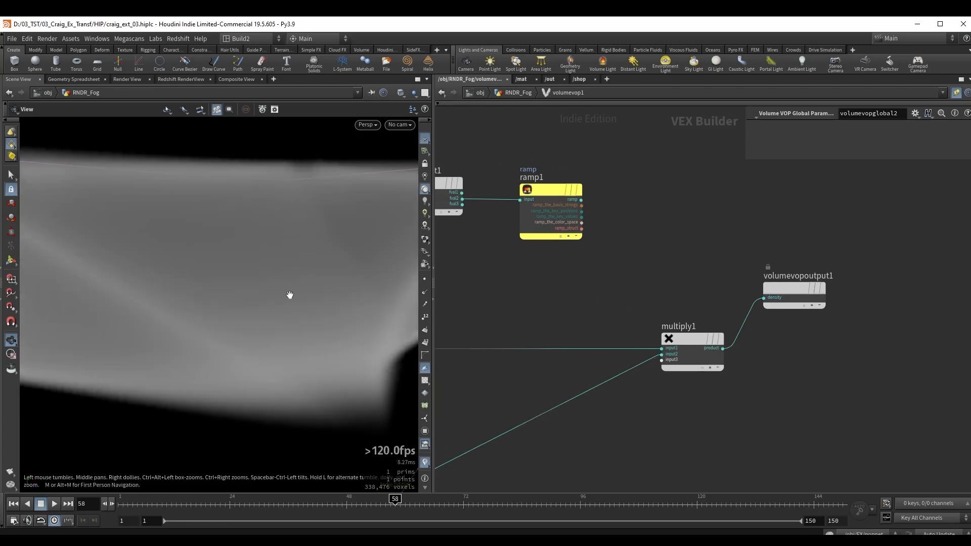
mouse_move(289, 295)
mouse_down()
mouse_move(251, 303)
mouse_move(284, 312)
mouse_move(276, 306)
mouse_up()
middle_drag(518, 312, 603, 294)
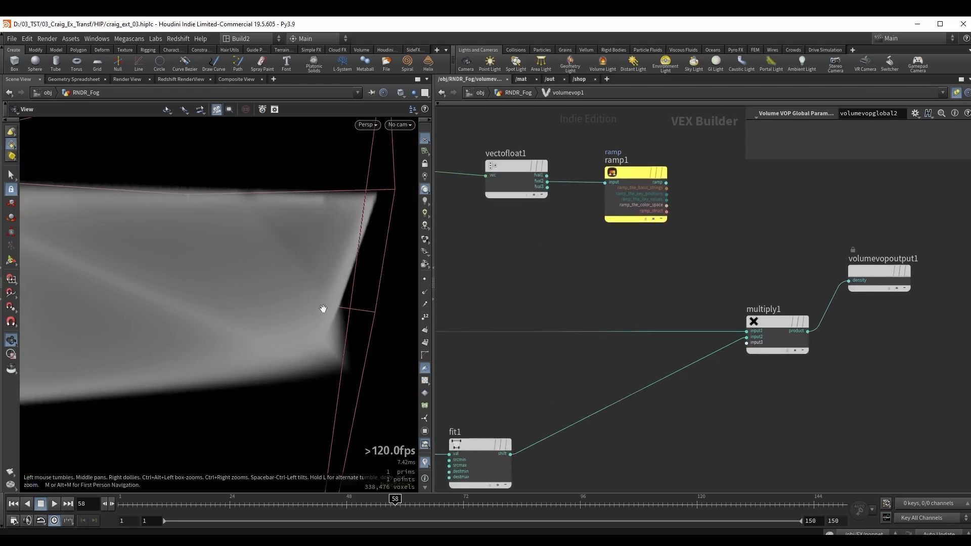
drag(323, 308, 317, 319)
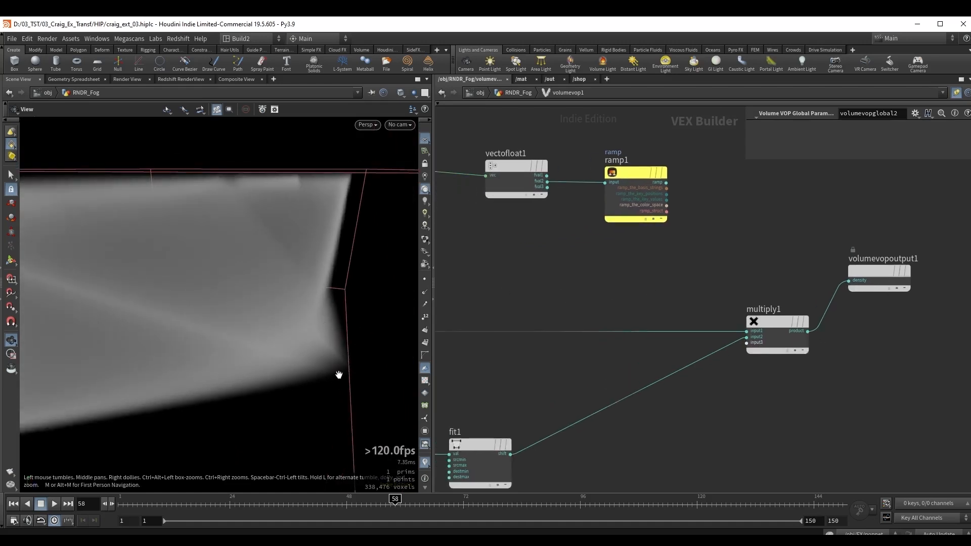
Return to the RNDR_Fog network, display object_merge1 and examine its settings for merging the /obj/cam1 camera.
key(u)
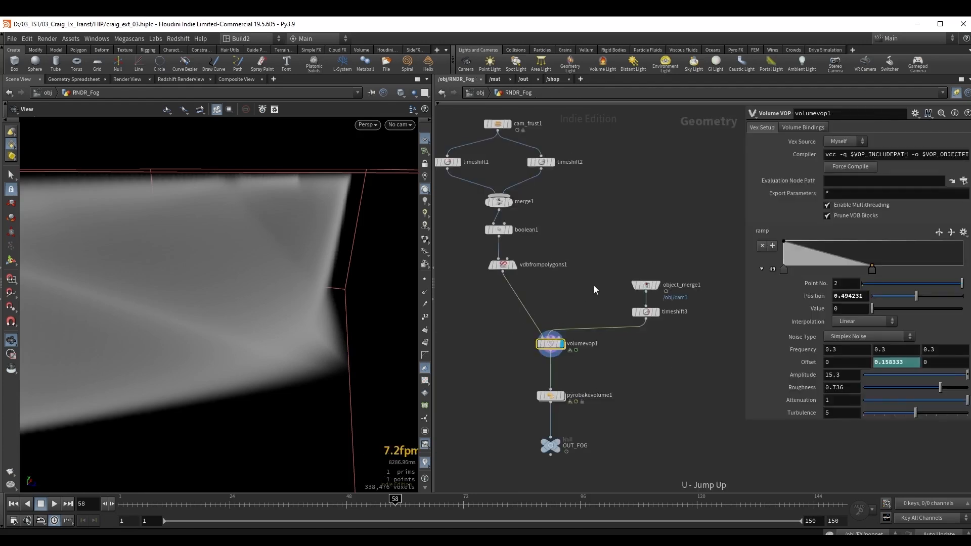
scroll(539, 347, up, 5)
middle_drag(631, 291, 560, 307)
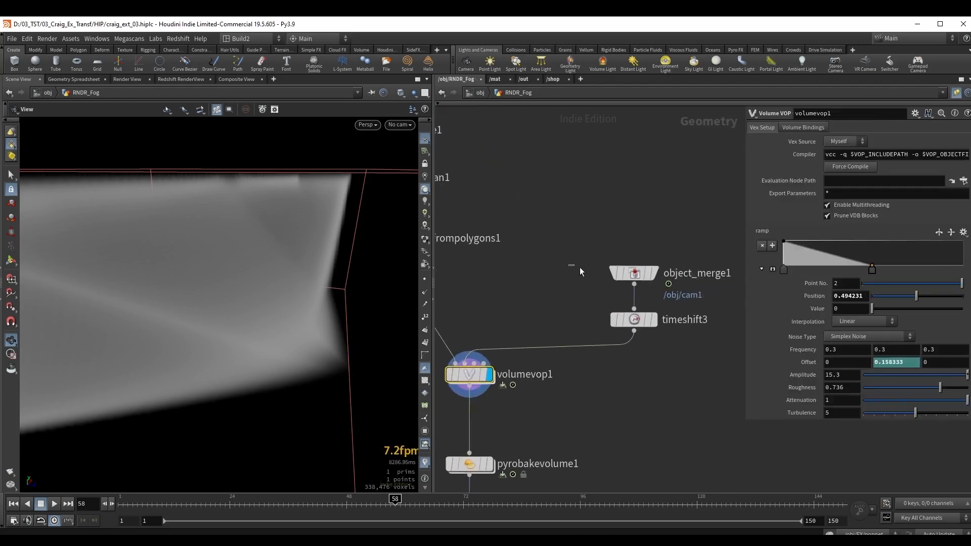
click(634, 273)
click(654, 273)
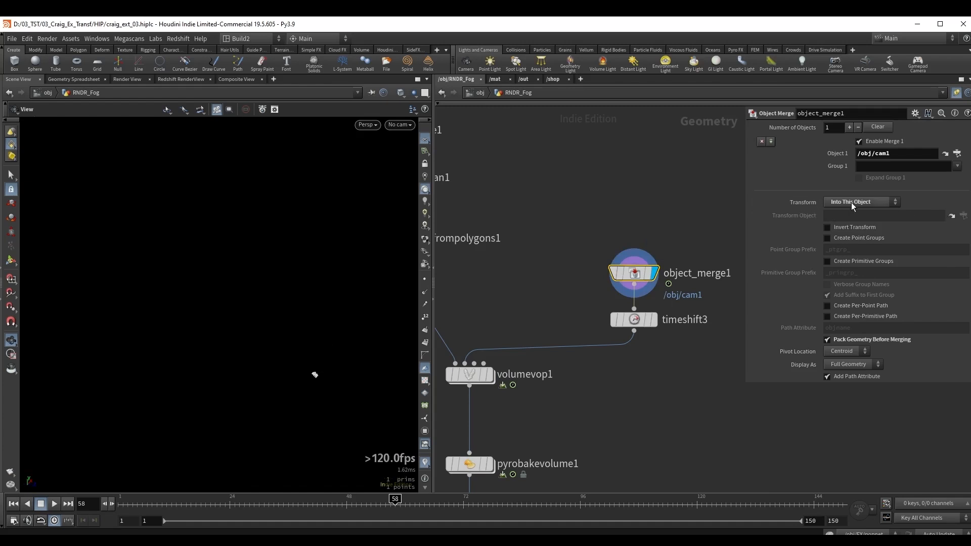
mouse_move(803, 203)
middle_drag(538, 317, 523, 292)
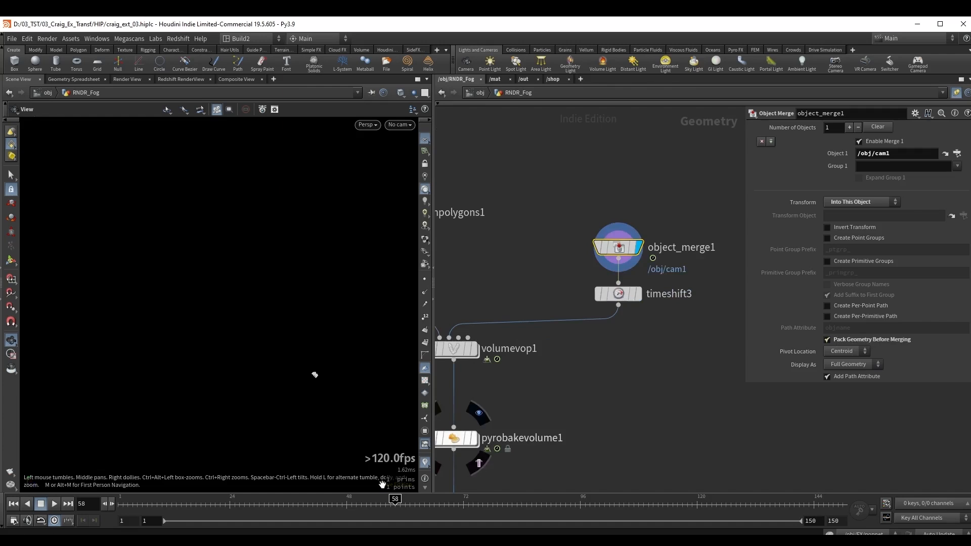
Display the fog volume from volumevop1 in place of the merged camera.
middle_drag(519, 376, 571, 367)
click(505, 340)
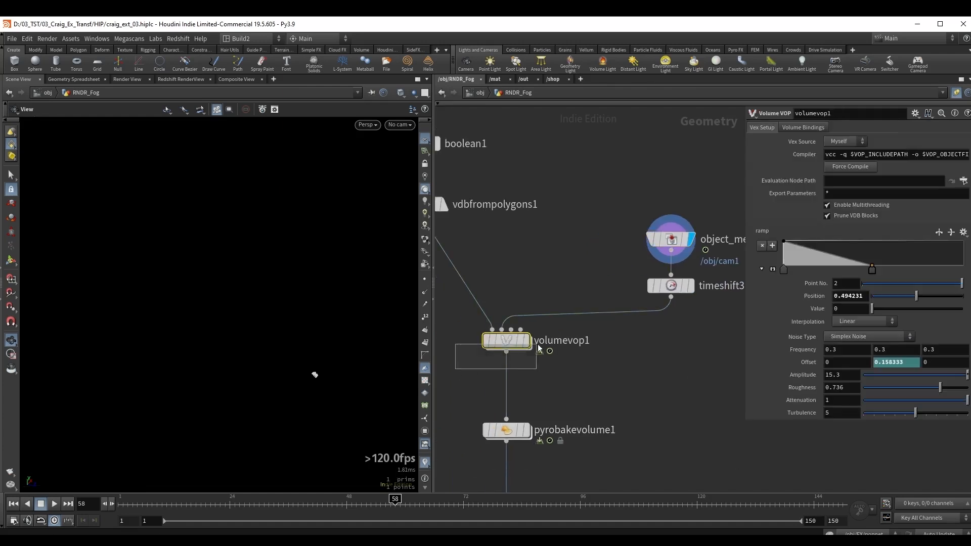
click(526, 340)
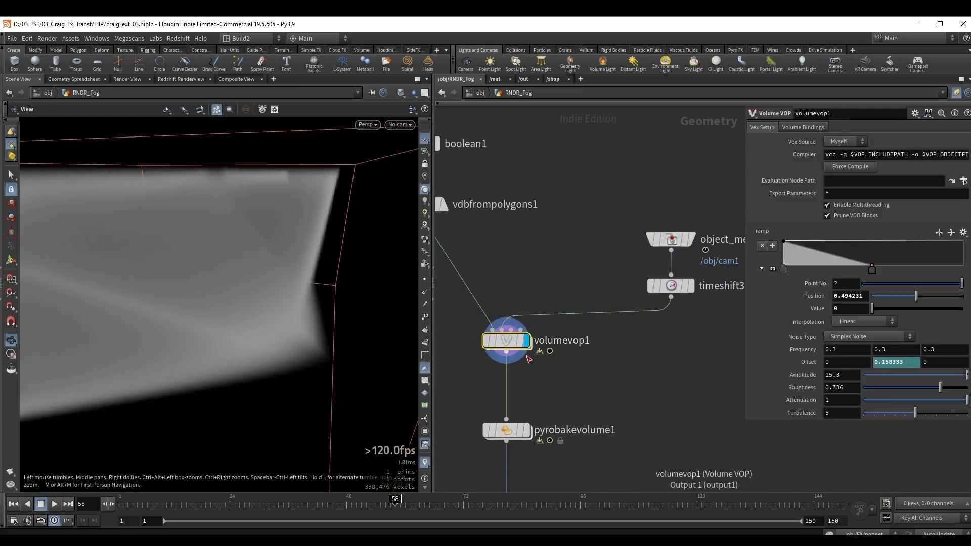
Open volumevop1 and examine how importpoint1 and distance1 feed fit1, with fit1's range settings shown.
double_click(502, 342)
middle_drag(481, 383, 725, 310)
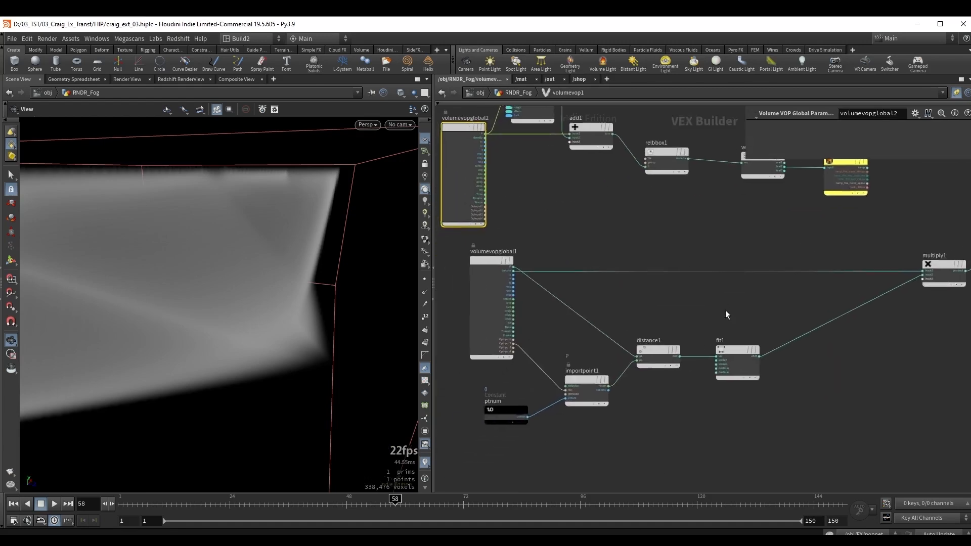
scroll(612, 394, up, 2)
click(675, 332)
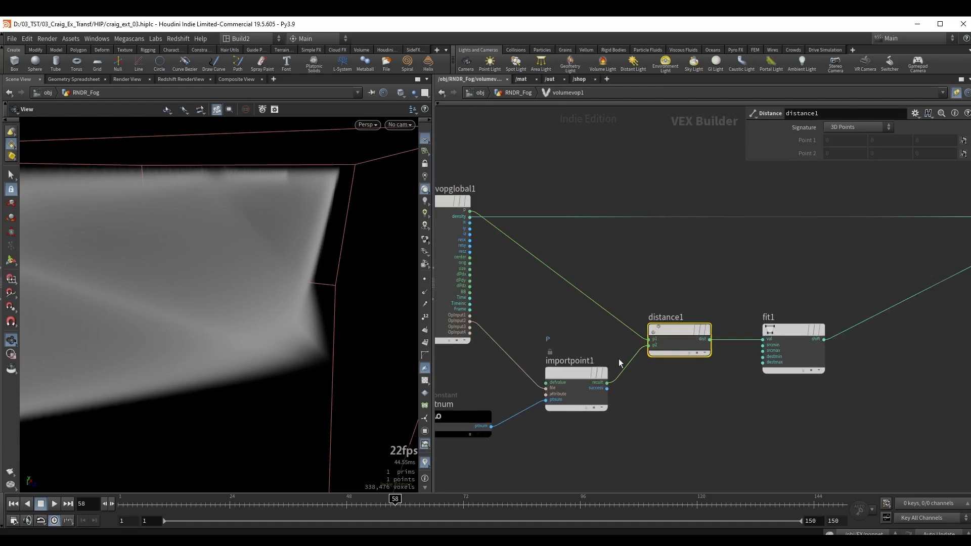
middle_drag(777, 304, 658, 296)
click(672, 325)
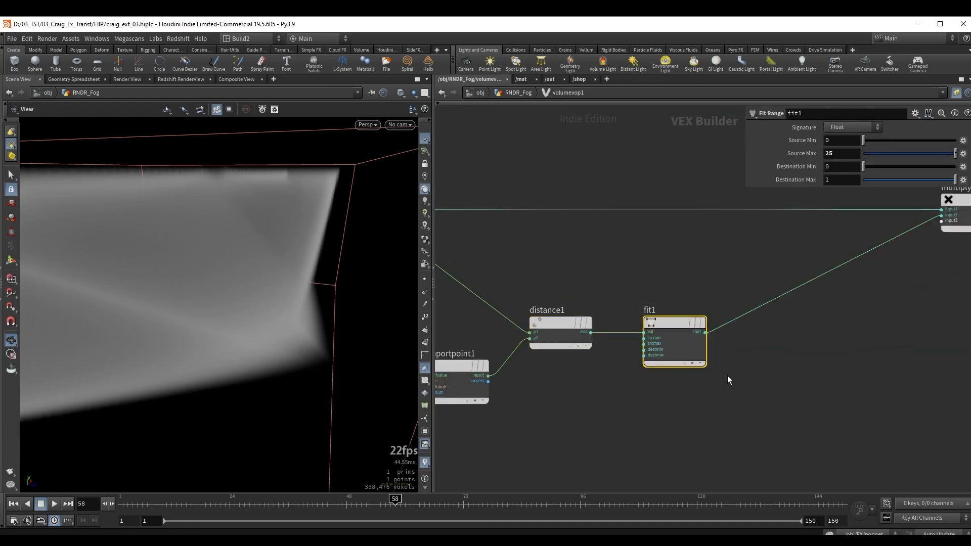
mouse_move(238, 318)
mouse_down()
mouse_move(301, 329)
mouse_move(251, 321)
mouse_up()
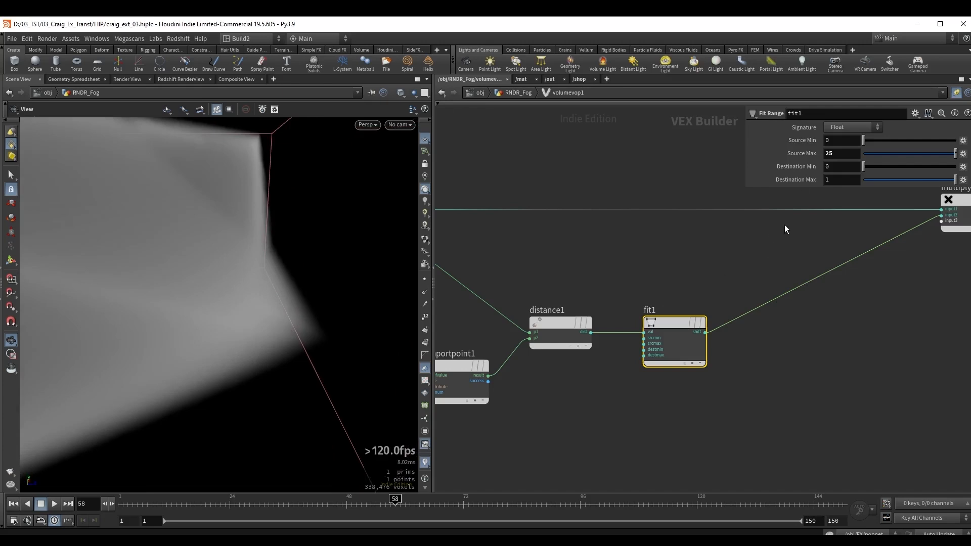
Try a Source Max of 33.3 on fit1 and set it back to 25.
middle_drag(834, 153, 930, 154)
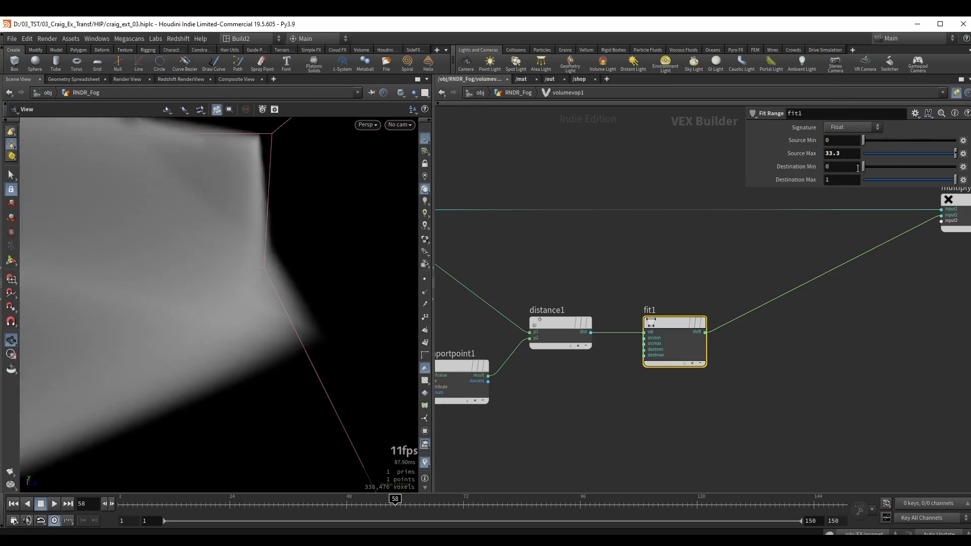
text(25)
key(Return)
click(705, 163)
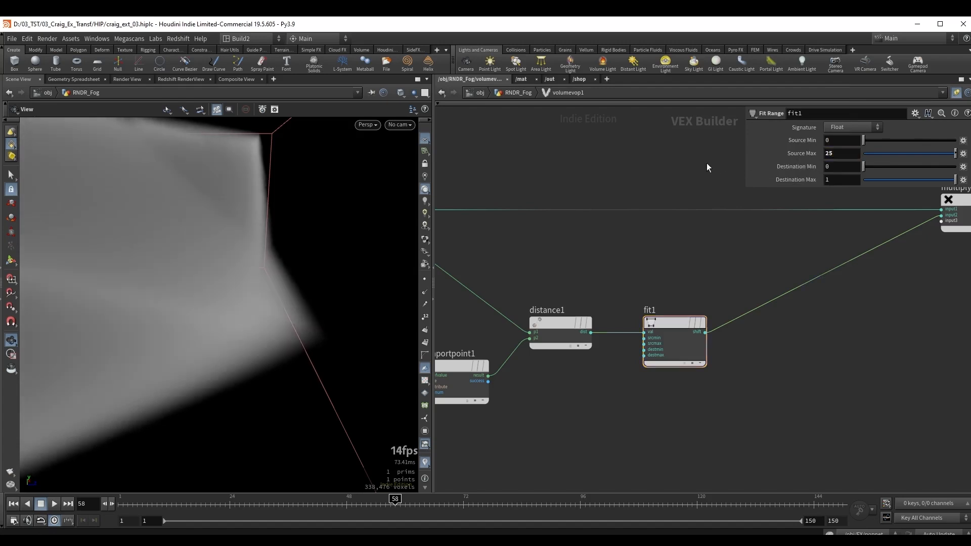
Reconnect the ramp output of ramp1 to the free input of multiply1.
scroll(830, 189, down, 3)
middle_drag(835, 192, 708, 307)
scroll(647, 271, up, 4)
drag(55, 263, 276, 217)
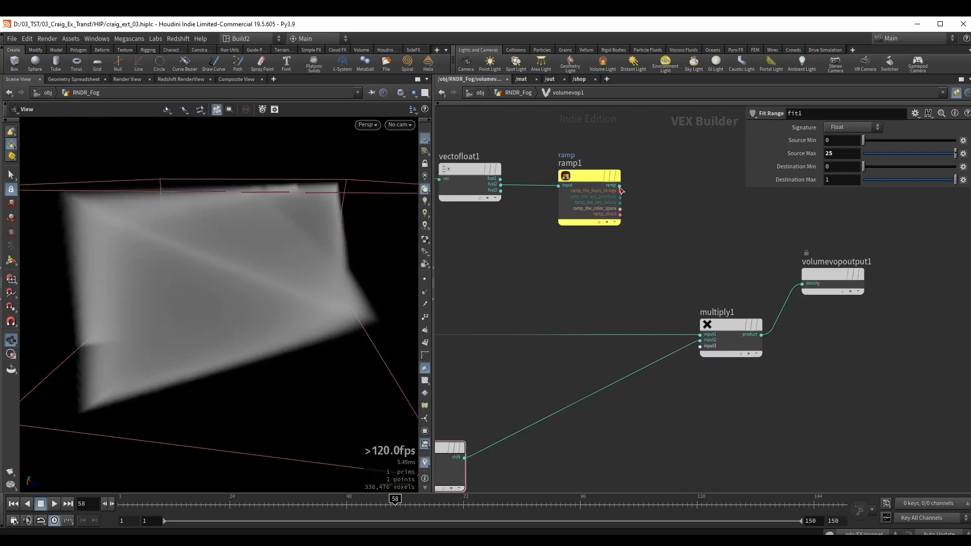
drag(619, 187, 697, 348)
Select relbbox1 and check its Input options, keeping First Input.
middle_drag(578, 267, 749, 313)
middle_drag(526, 277, 655, 322)
click(634, 253)
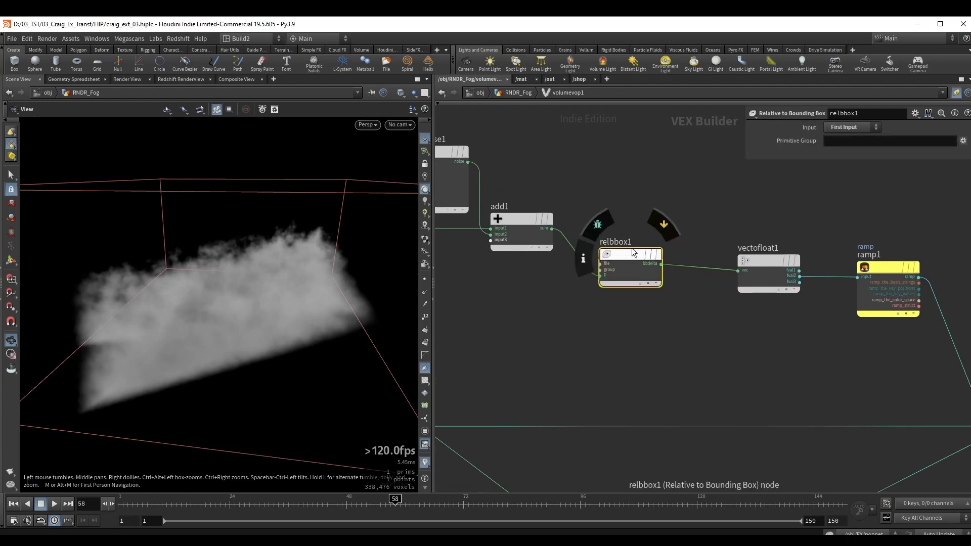
scroll(620, 292, up, 2)
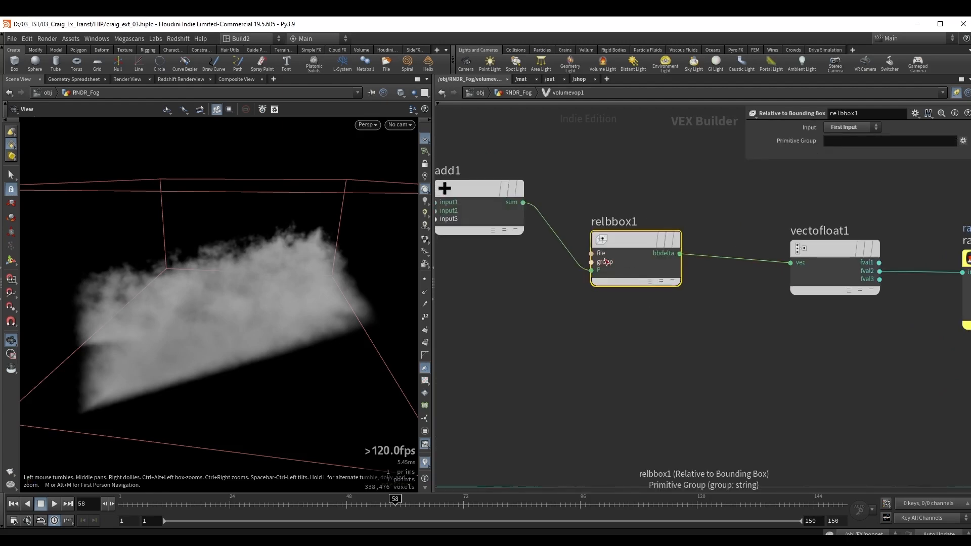
click(843, 128)
click(846, 151)
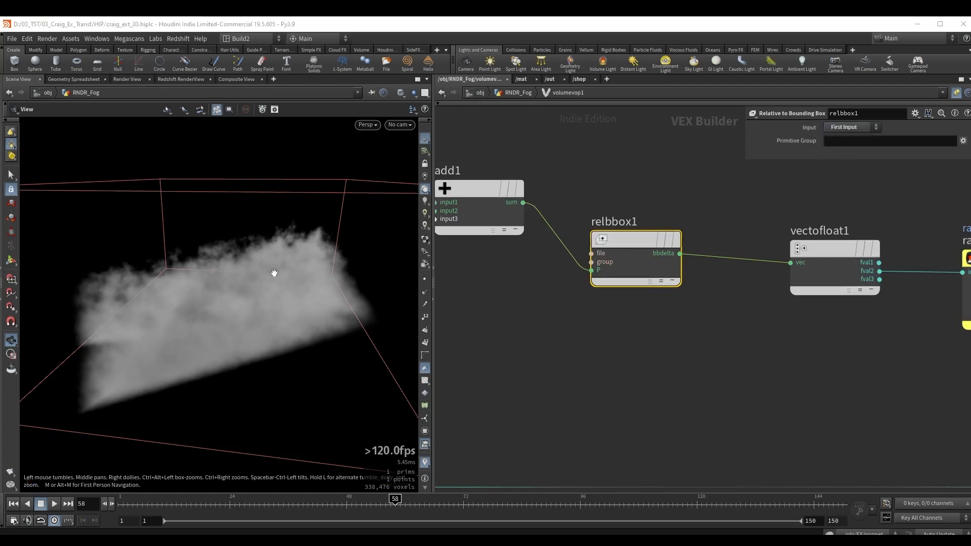
Examine how volumevopglobal2 and turbnoise1 feed add1, moving turbnoise1 slightly upward.
middle_drag(609, 360, 707, 381)
scroll(707, 381, down, 2)
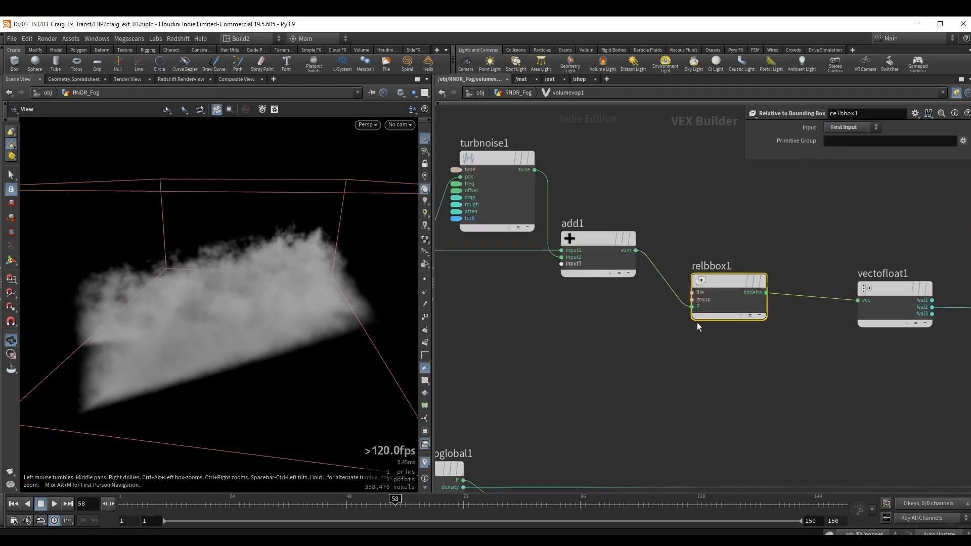
middle_drag(627, 351, 737, 366)
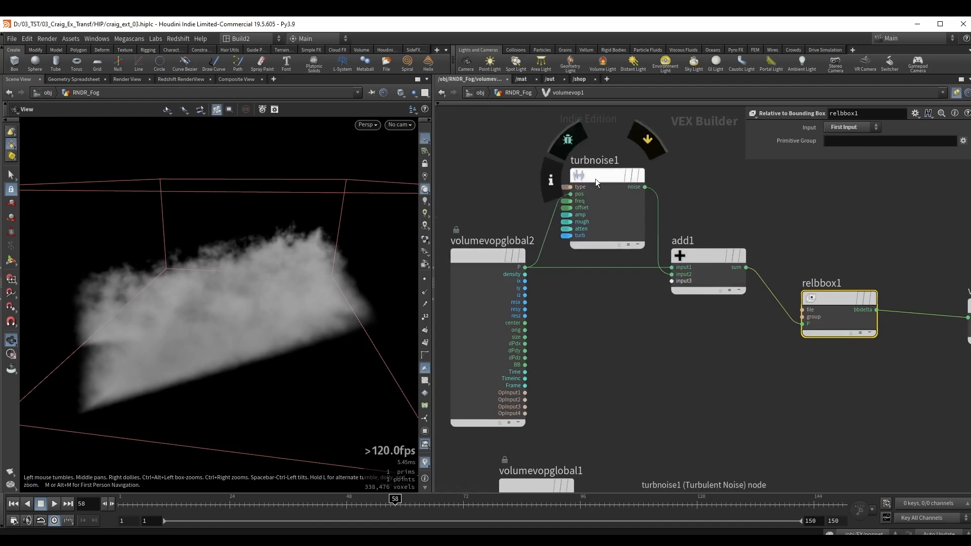
drag(595, 178, 593, 163)
middle_drag(744, 225, 614, 224)
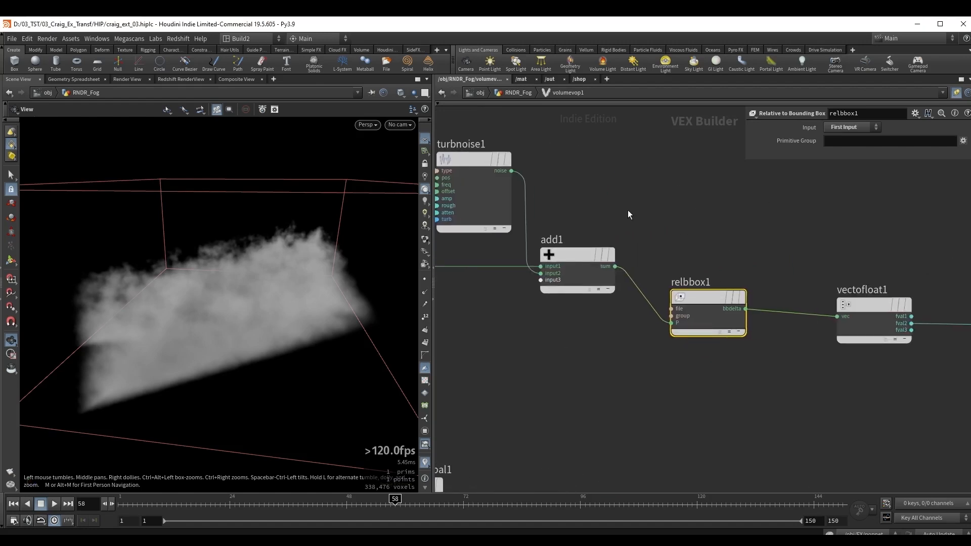
Bypass add1 and inspect the fog volume without the turbulent noise.
click(575, 282)
key(b)
middle_drag(548, 348, 640, 336)
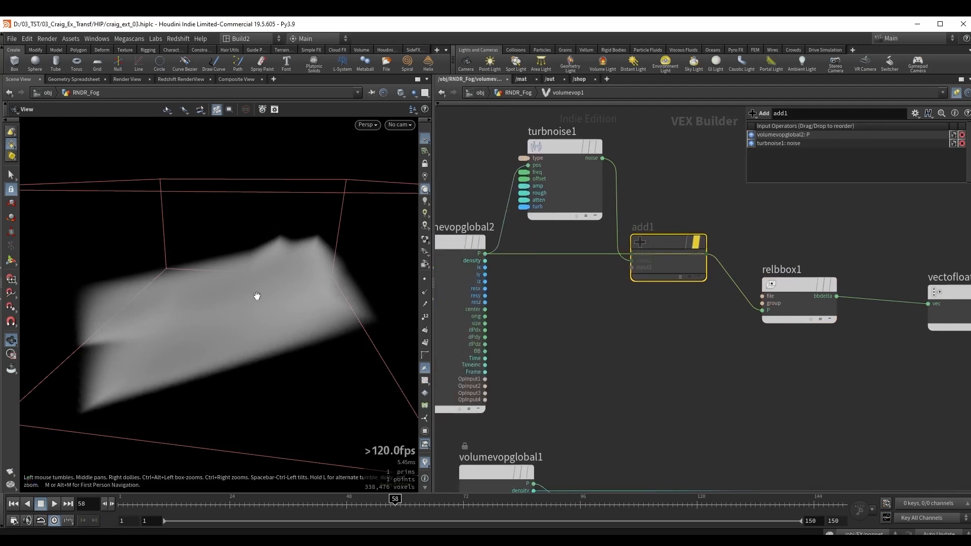
drag(255, 297, 194, 274)
Move vectofloat1 closer to relbbox1 and examine its fval2 connection to ramp1.
middle_drag(829, 385, 539, 351)
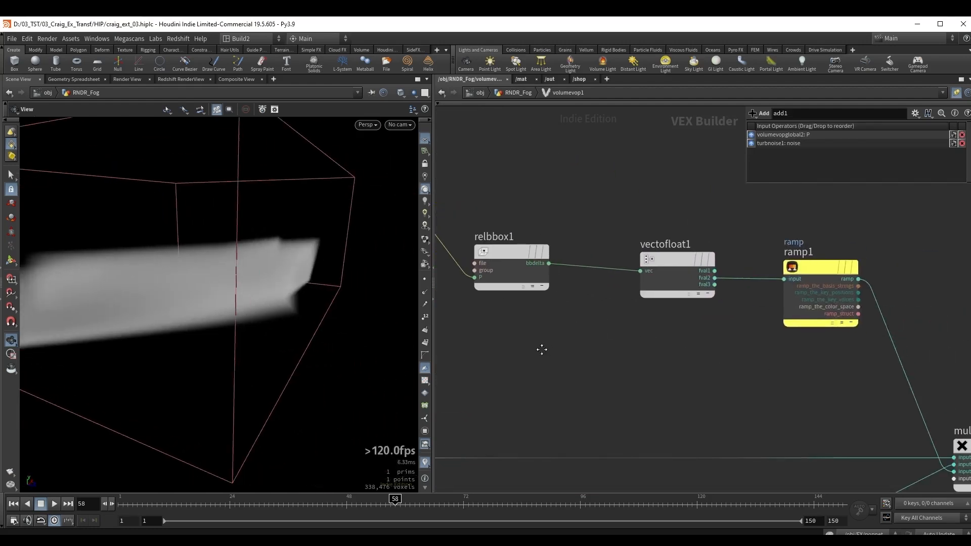
drag(679, 255, 621, 243)
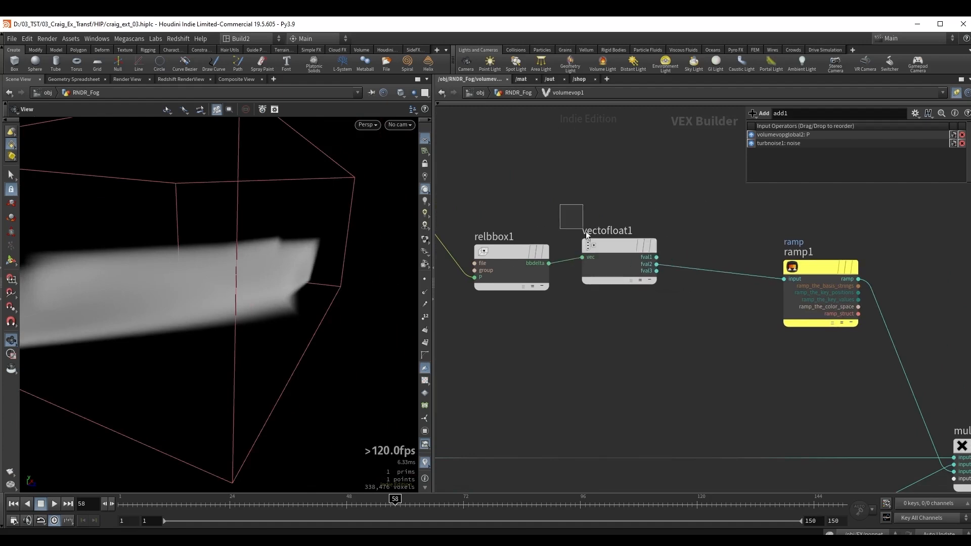
click(589, 246)
scroll(587, 274, up, 5)
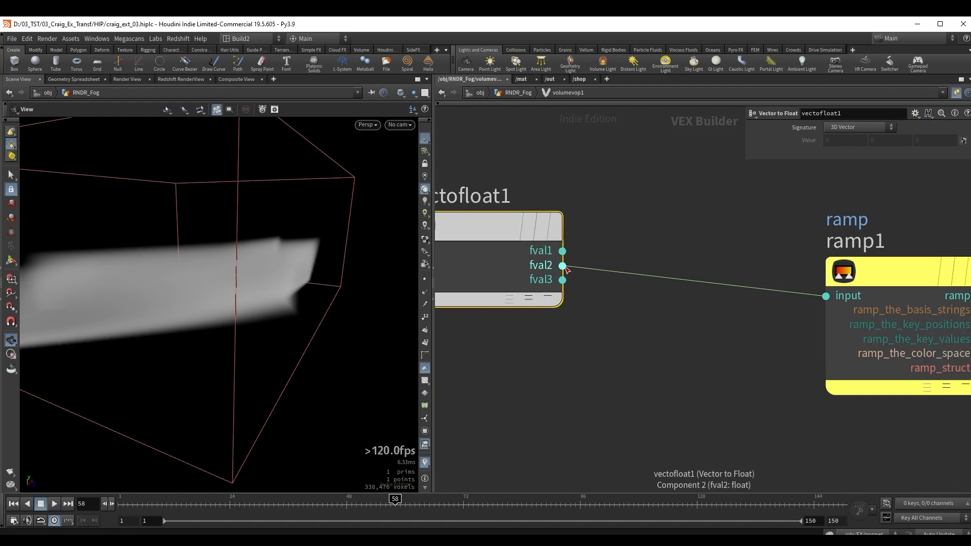
drag(206, 242, 184, 238)
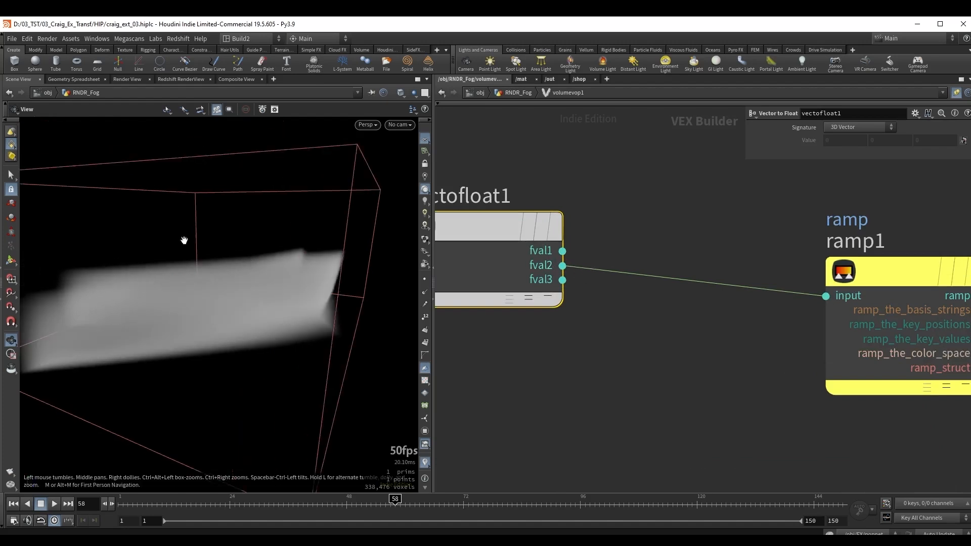
Select ramp1 and examine its ramp parameter settings and its connection to multiply1.
scroll(748, 390, down, 1)
middle_drag(749, 390, 591, 357)
click(726, 274)
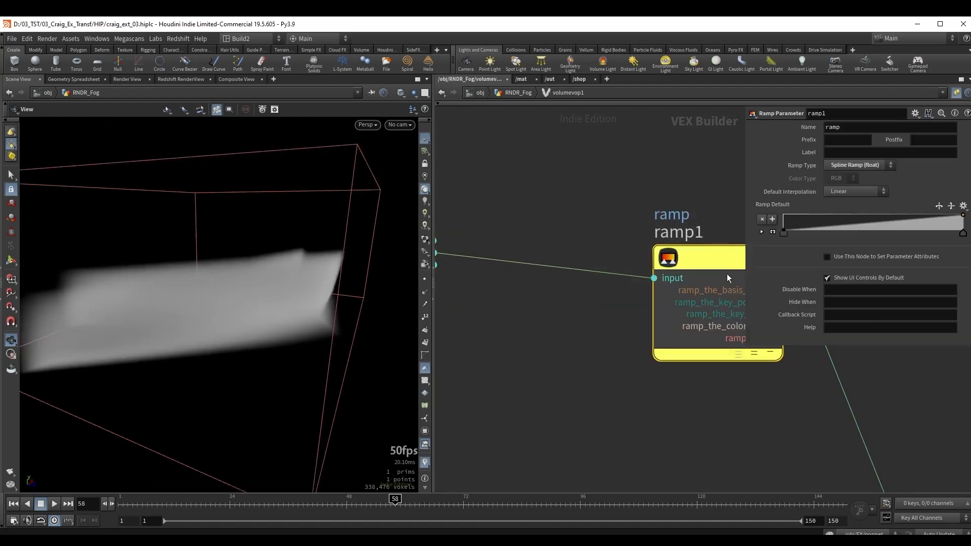
drag(724, 273, 616, 255)
scroll(694, 412, down, 3)
middle_drag(694, 412, 649, 360)
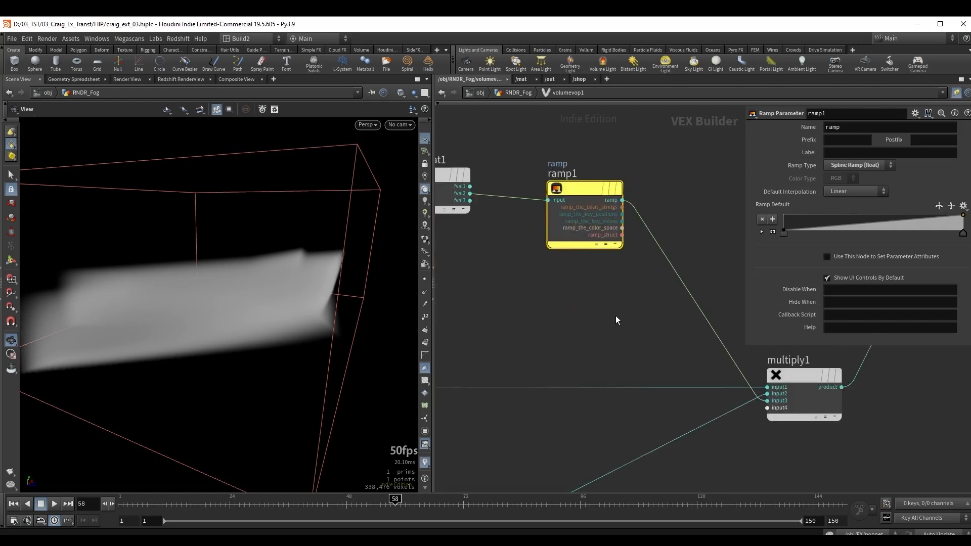
Return to the RNDR_Fog network and set the position of volumevop1's second ramp point to about 0.64.
key(u)
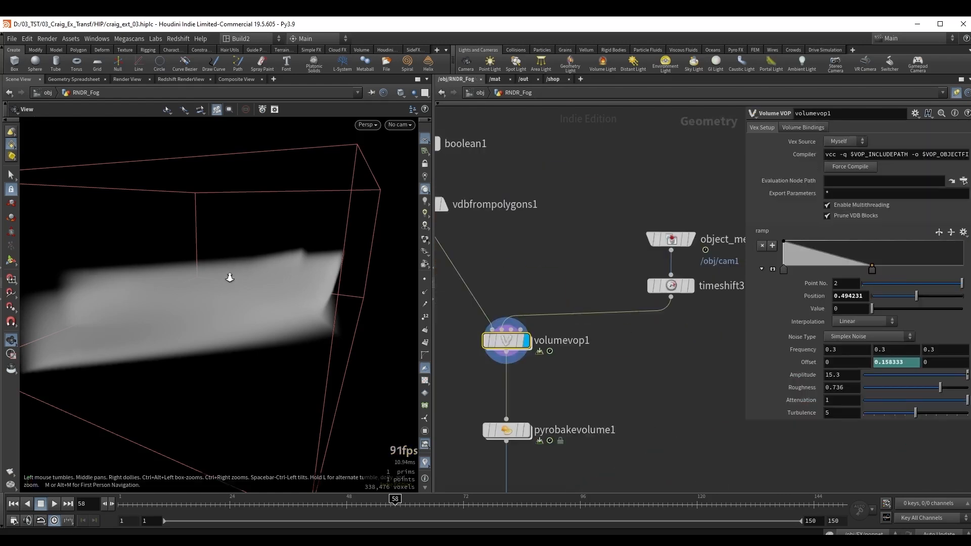
drag(230, 275, 217, 211)
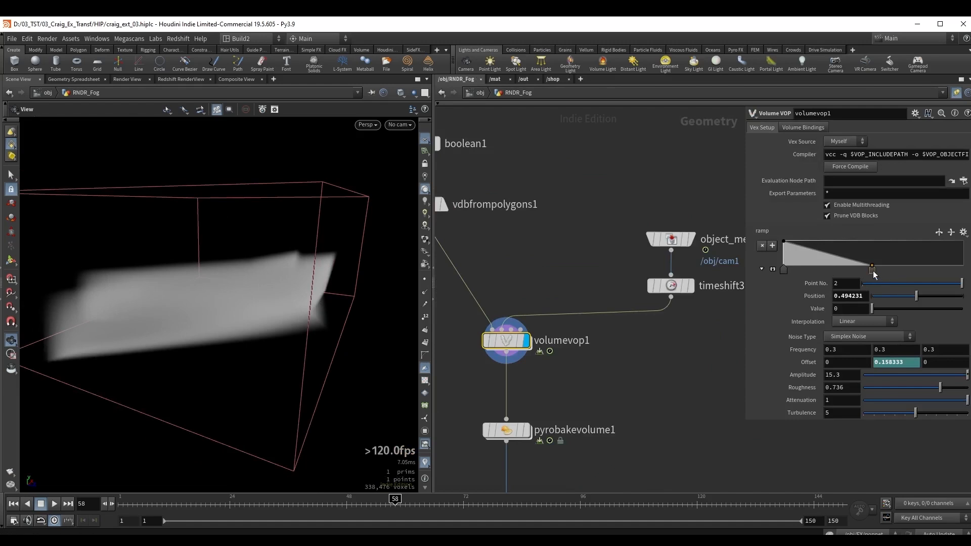
drag(873, 271, 942, 274)
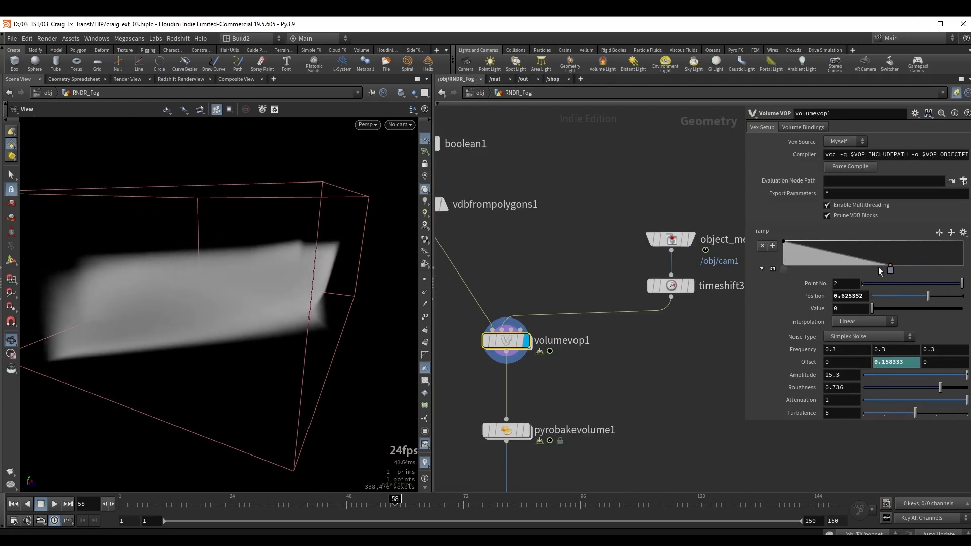
Open volumevop1, check turbnoise1 and re-enable add1 to restore the noise on the fog.
double_click(506, 341)
middle_drag(460, 202, 607, 239)
scroll(541, 216, up, 3)
click(550, 216)
mouse_move(690, 322)
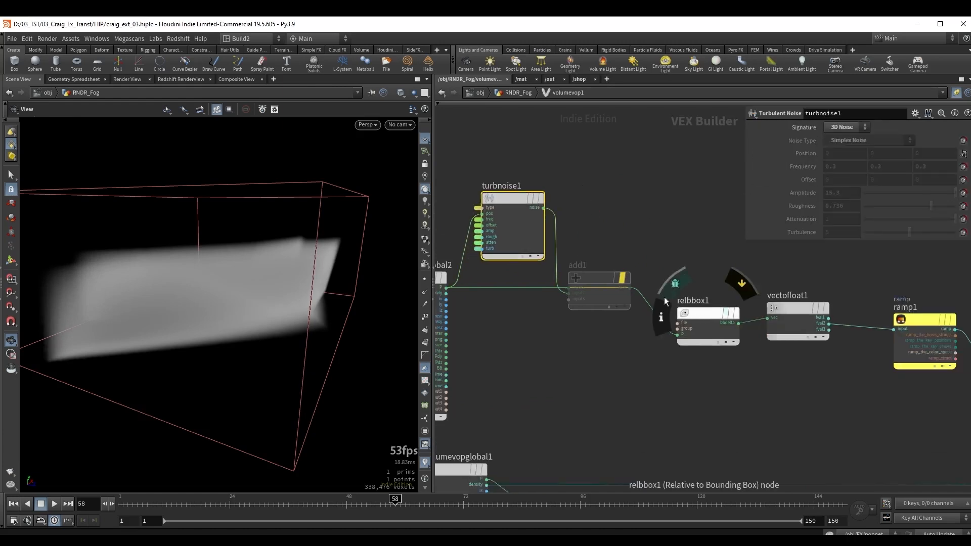
drag(647, 241, 585, 328)
key(b)
drag(232, 283, 201, 276)
Return to the RNDR_Fog network, scrub the timeline to frame 100 and inspect the moving fog noise.
key(u)
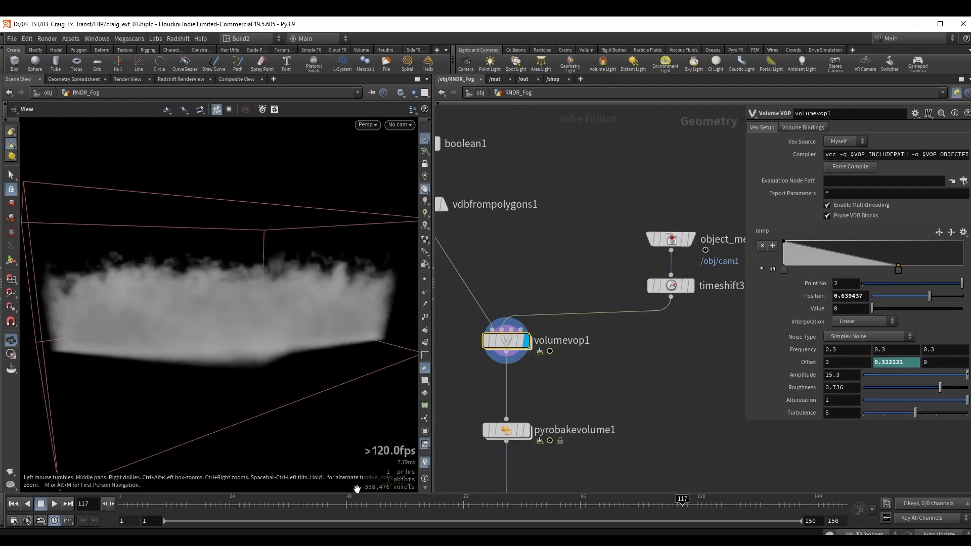
drag(341, 504, 599, 509)
right_drag(260, 290, 289, 287)
drag(174, 312, 226, 302)
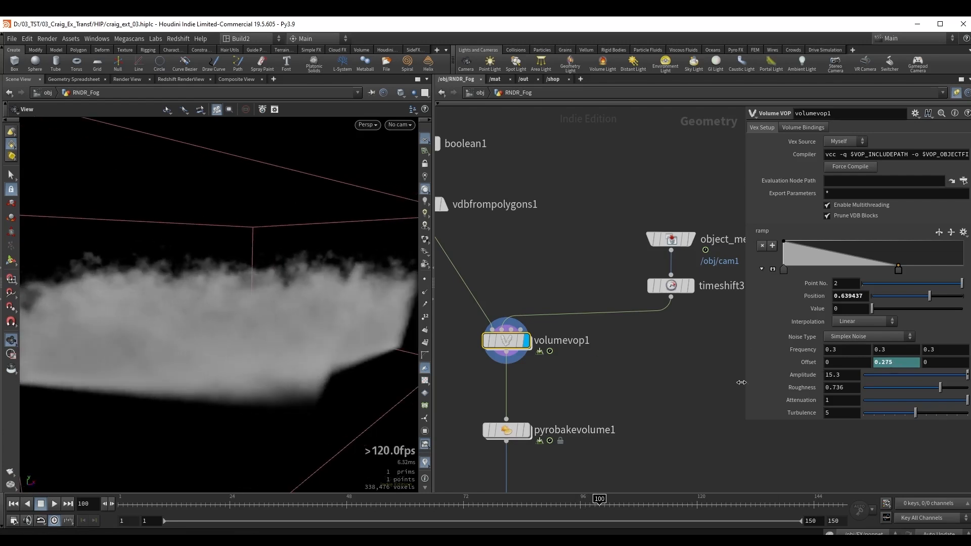
Select pyrobakevolume1 below volumevop1 and display its result.
middle_drag(578, 390, 609, 319)
scroll(609, 319, down, 2)
click(559, 345)
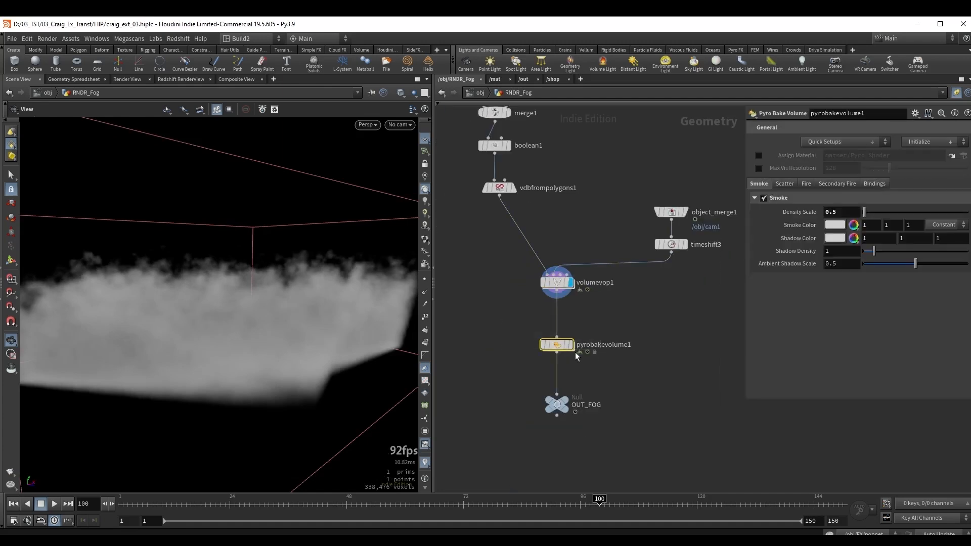
click(572, 347)
drag(211, 321, 254, 325)
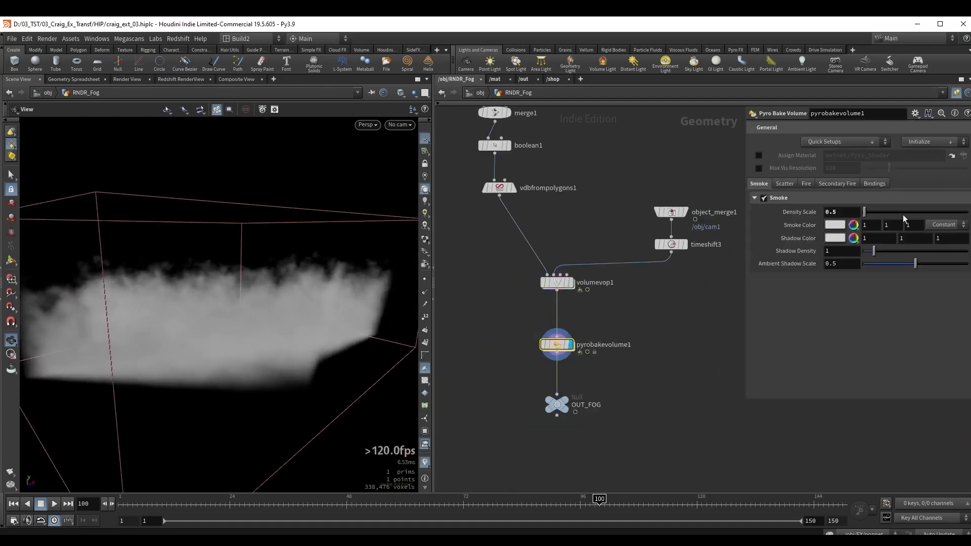
Set the smoke Density Scale of pyrobakevolume1 to 0.1 and inspect the thinner fog.
double_click(845, 213)
text(01.1)
key(Return)
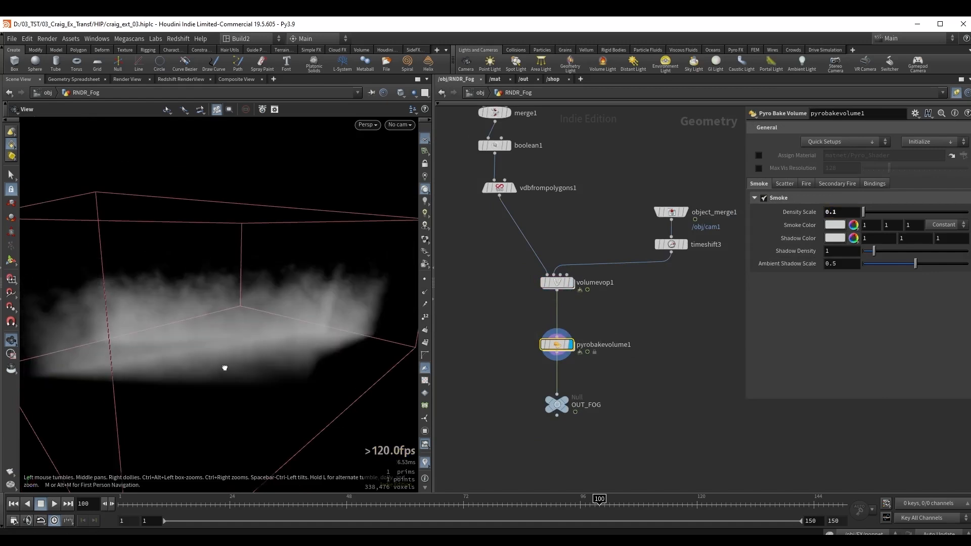
drag(224, 367, 243, 337)
right_drag(242, 337, 317, 316)
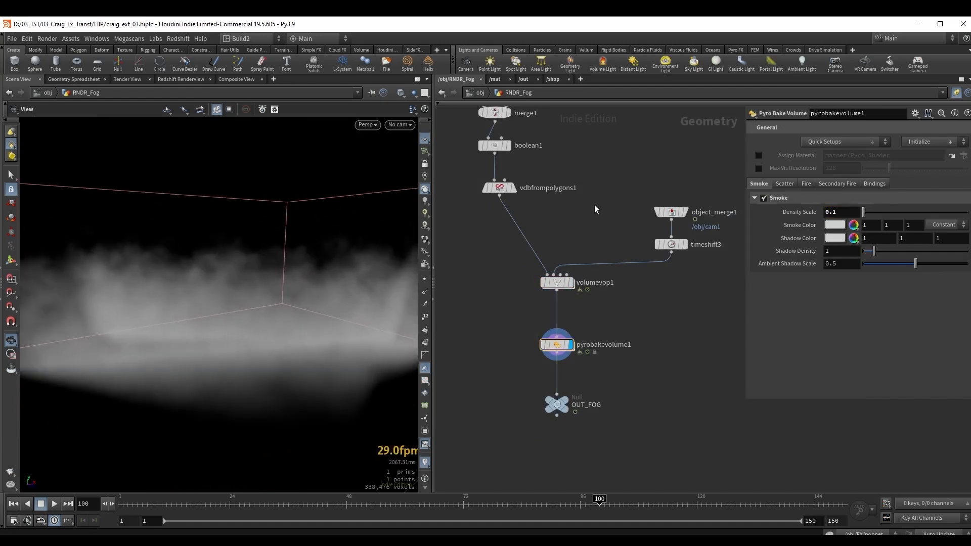
Leave the fog network, open the vol material and show the parameters of its Volume1 node.
key(u)
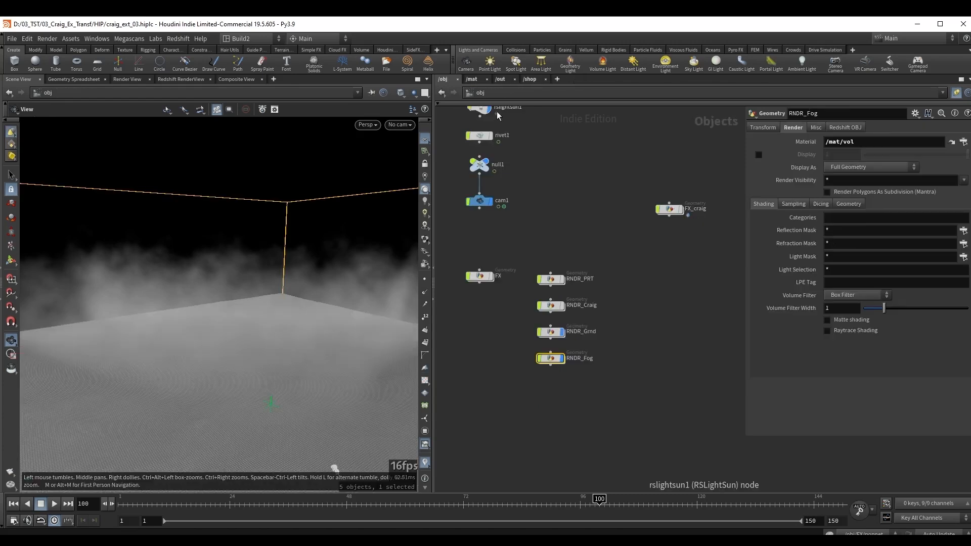
click(471, 80)
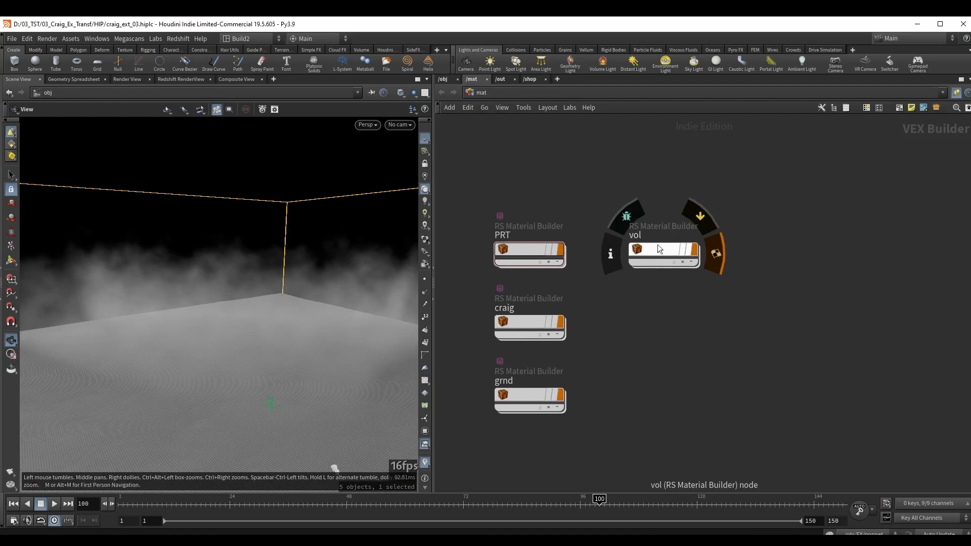
double_click(656, 256)
click(528, 295)
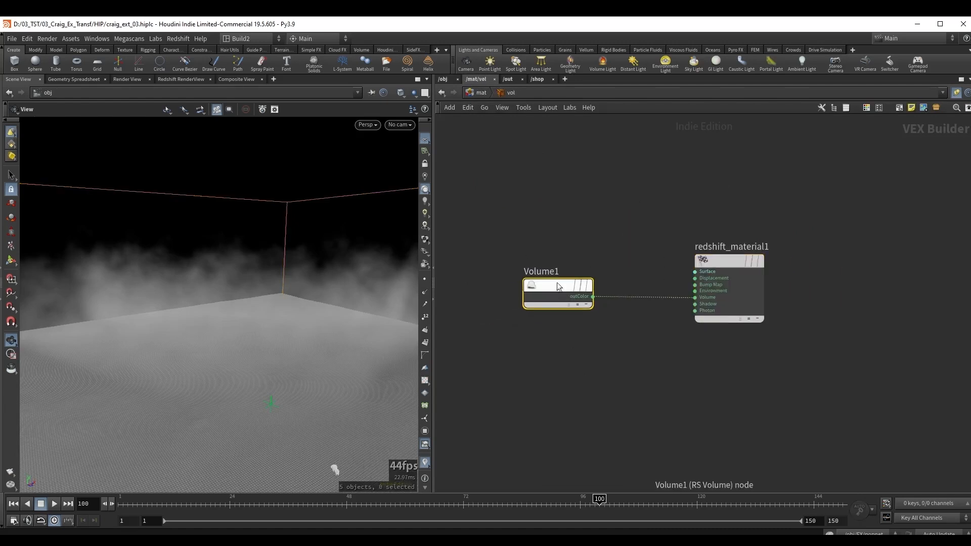
key(p)
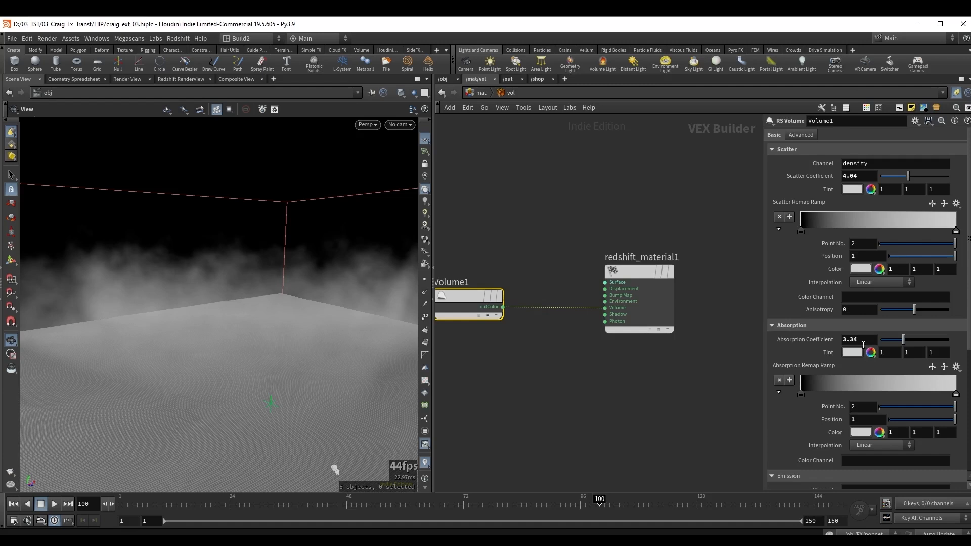
Open the PRT material network and inspect the emission weight of its StandardMaterial1 node.
key(u)
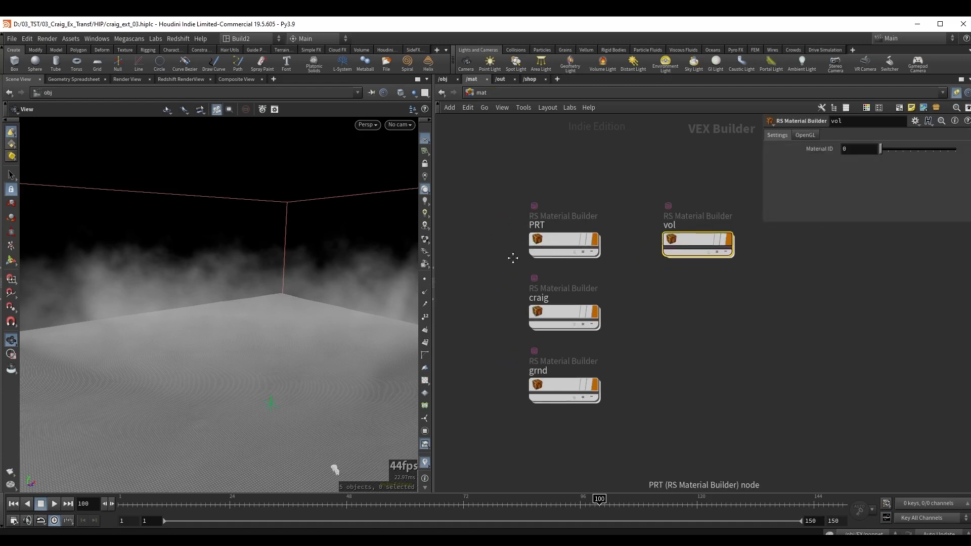
double_click(579, 227)
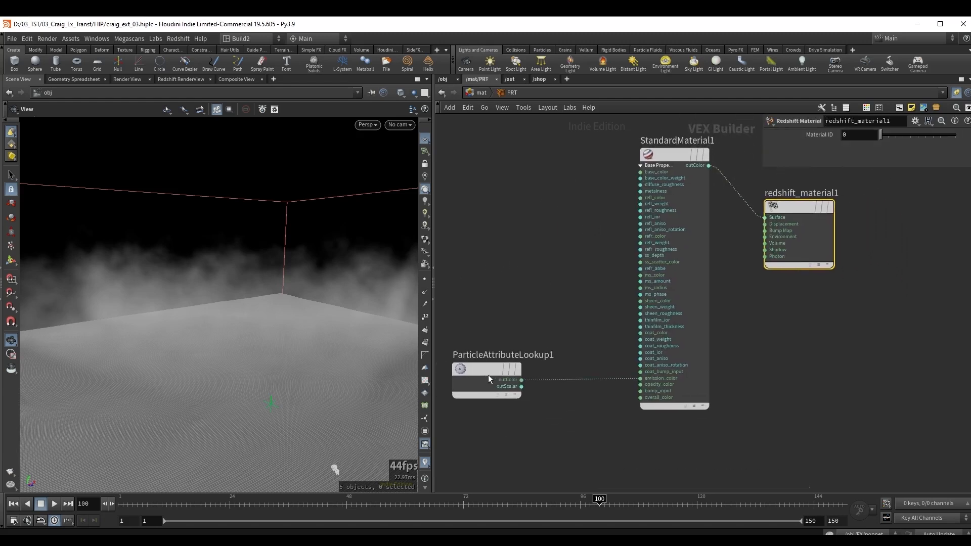
click(690, 180)
middle_drag(561, 203, 505, 228)
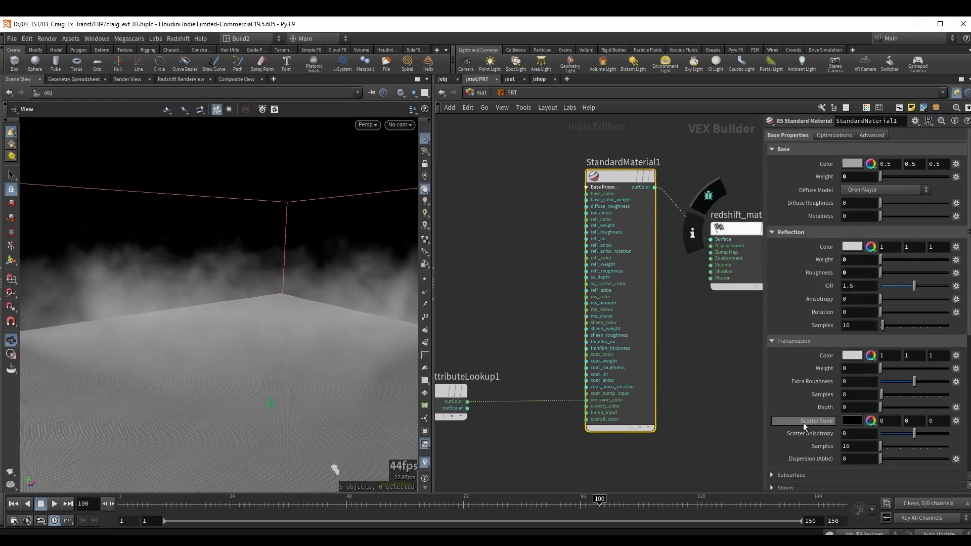
scroll(801, 414, down, 4)
scroll(799, 408, down, 3)
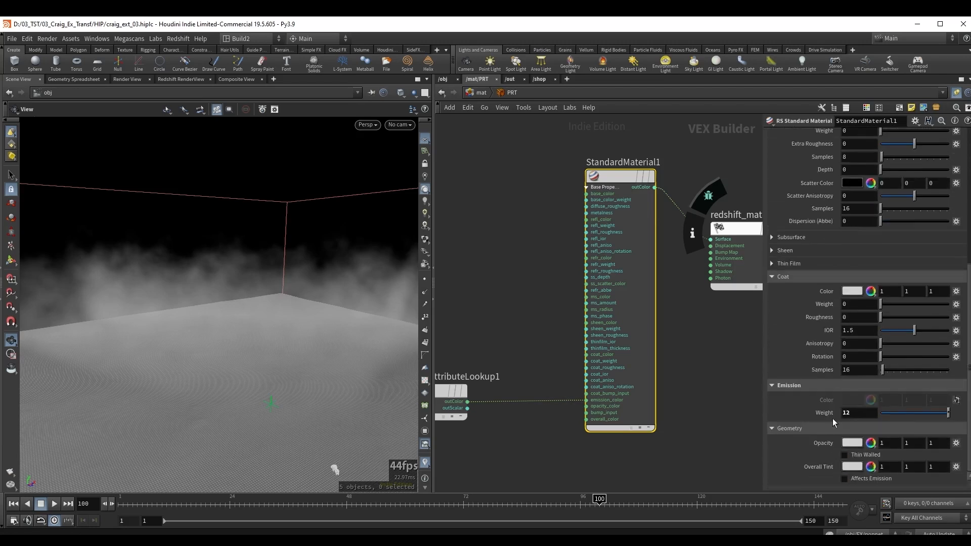
click(845, 418)
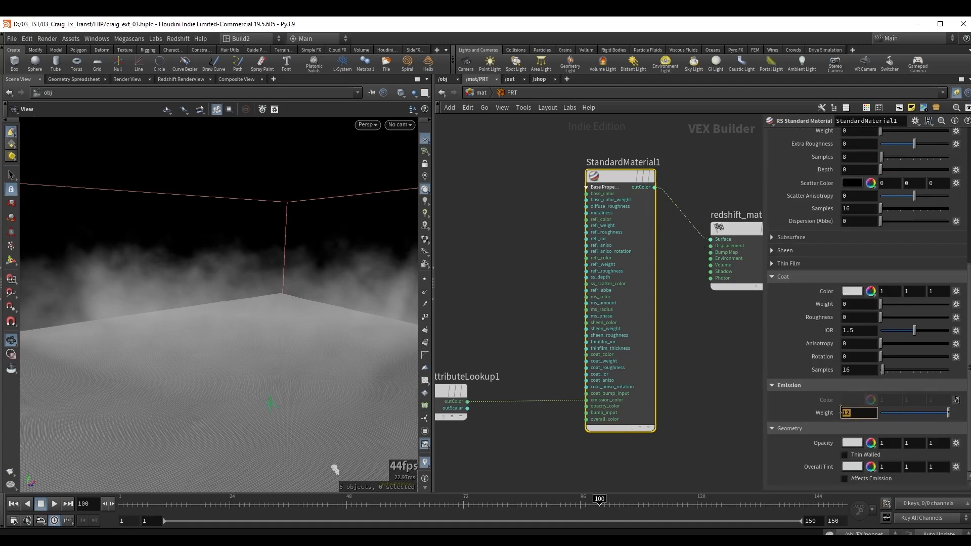
click(856, 415)
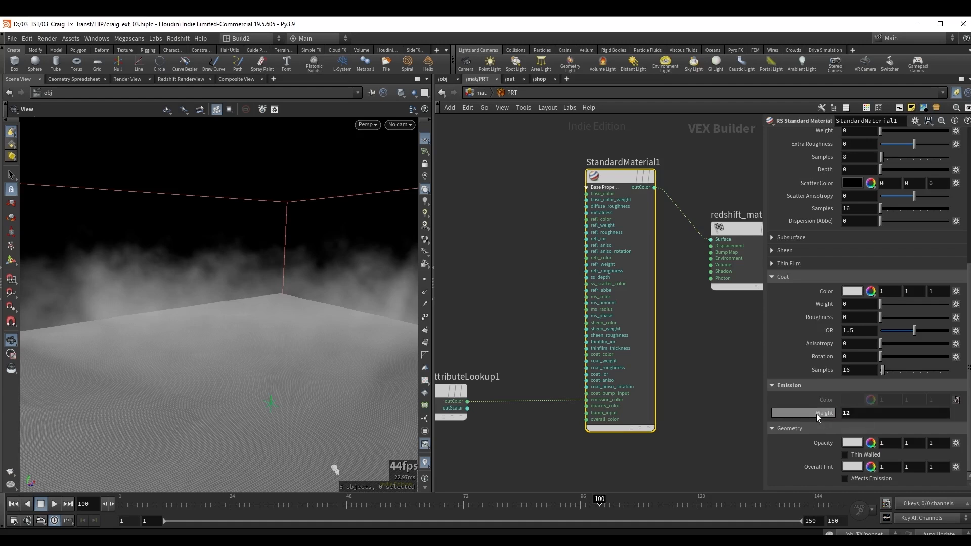
Inspect the attribute name on the ParticleAttributeLookup1 node that feeds the material's emission color.
middle_drag(520, 321, 570, 286)
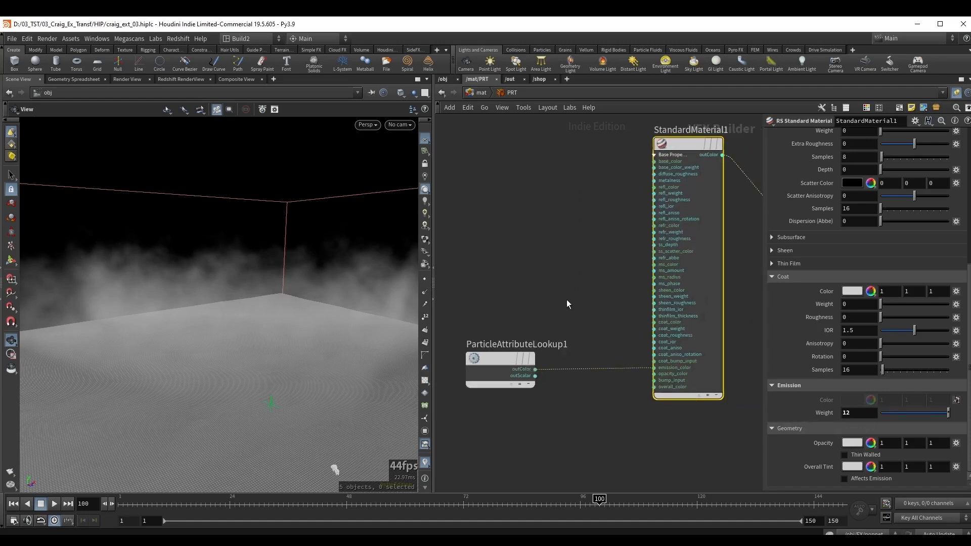
scroll(659, 368, up, 3)
middle_drag(656, 371, 736, 371)
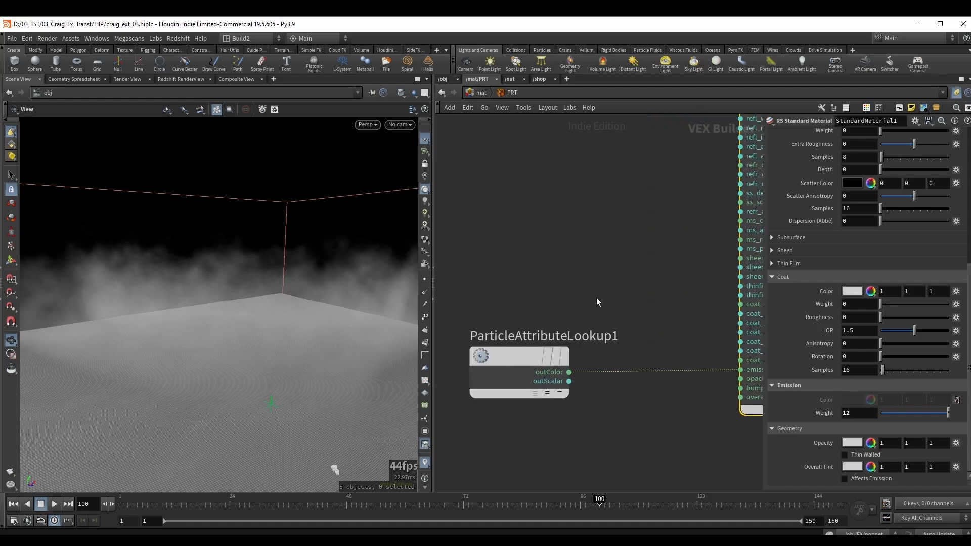
drag(596, 297, 460, 433)
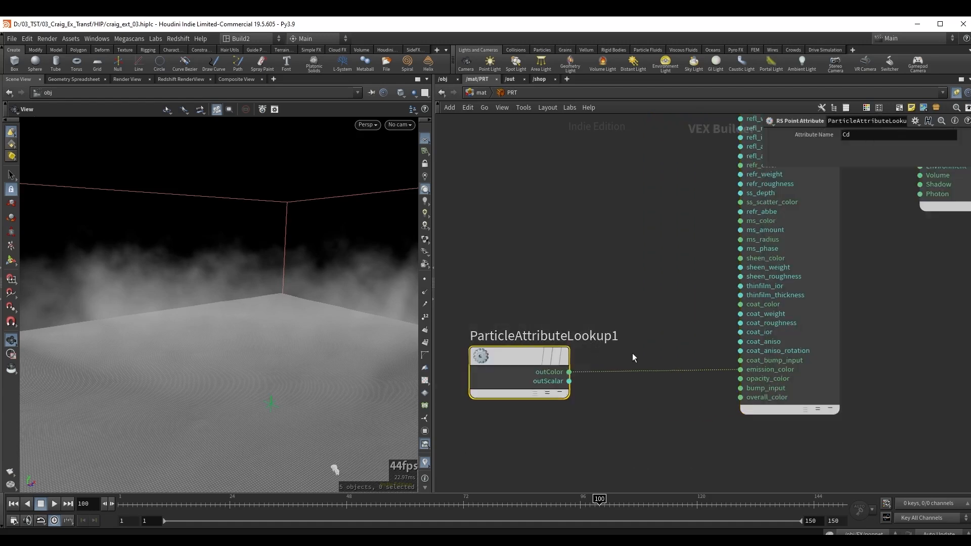
Leave the PRT material, return to the object network and switch to the cragTst01.nkind script in Nuke.
key(u)
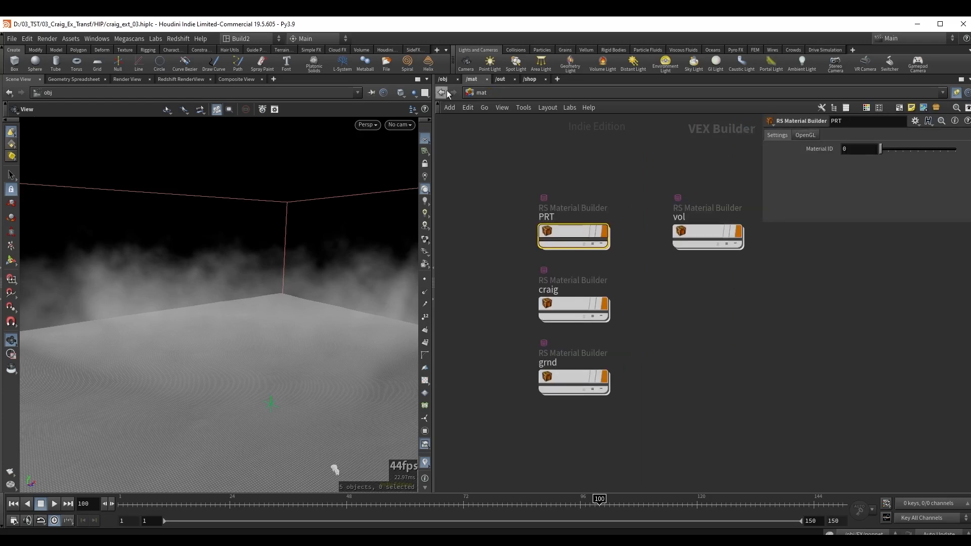
click(443, 79)
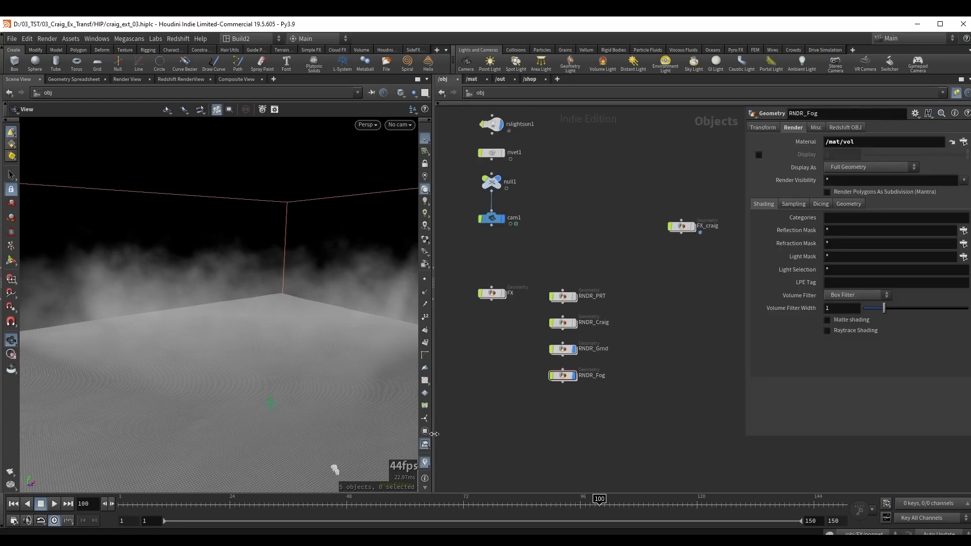
mouse_move(405, 540)
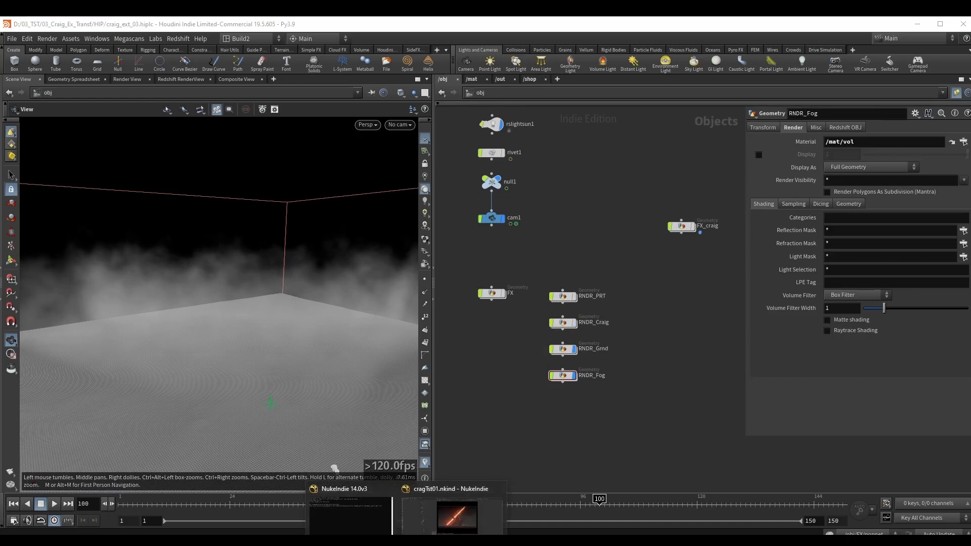
click(439, 521)
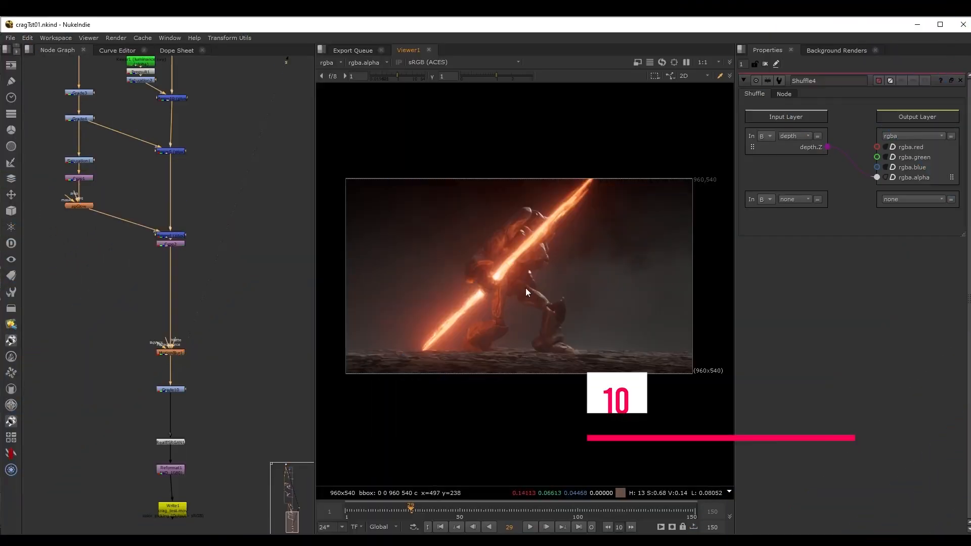
Go to the start of the node graph and view the raw Read1 render in the viewer.
scroll(234, 202, down, 2)
middle_drag(234, 202, 244, 392)
middle_drag(227, 96, 247, 364)
middle_drag(230, 200, 250, 480)
middle_drag(220, 61, 233, 197)
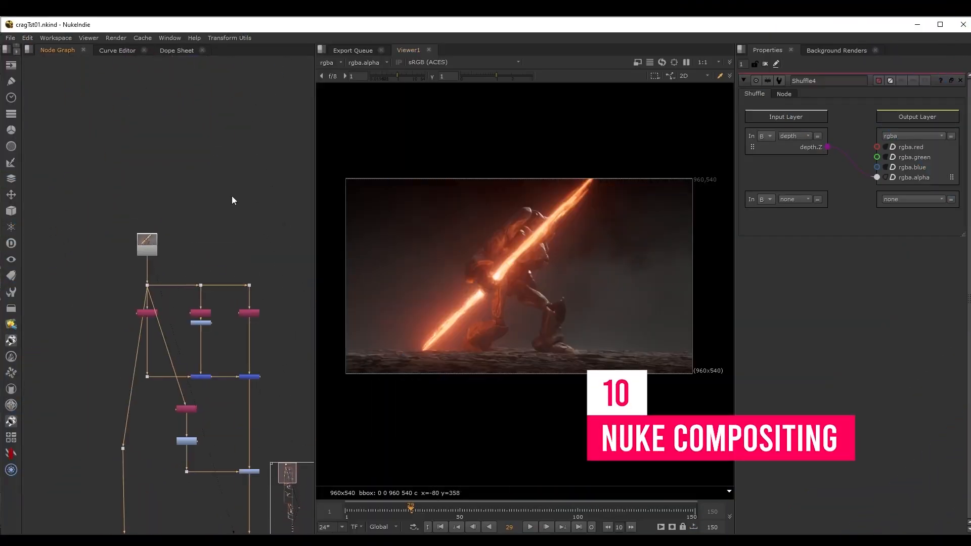
scroll(172, 251, up, 3)
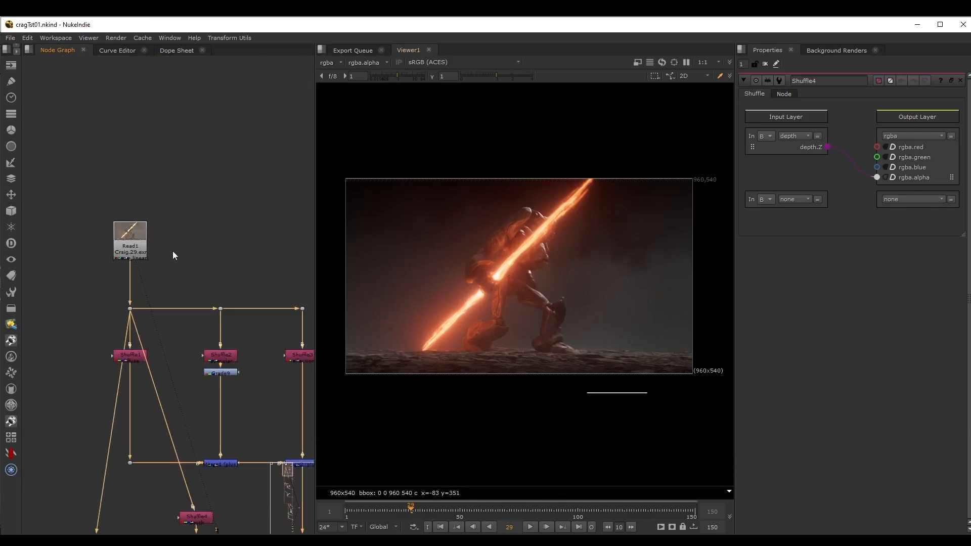
scroll(482, 281, up, 1)
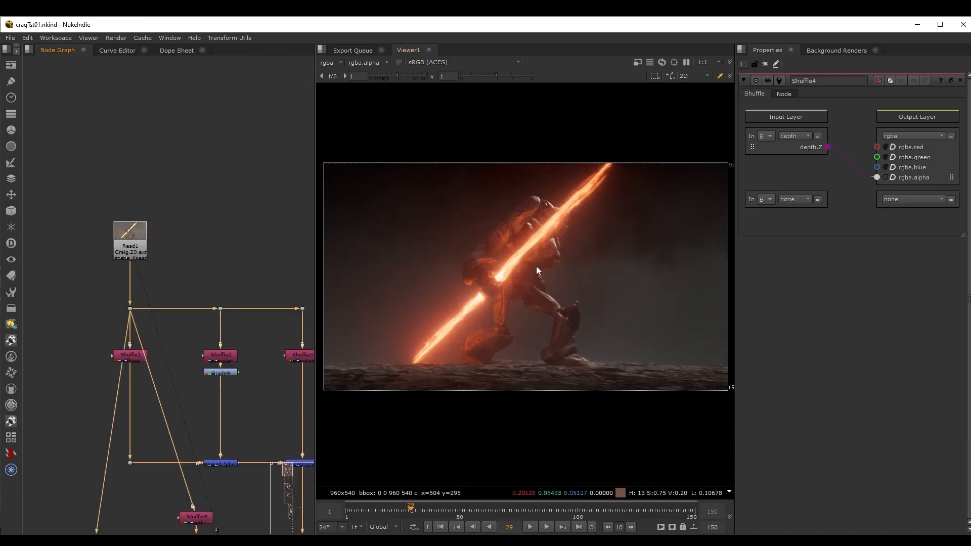
key(1)
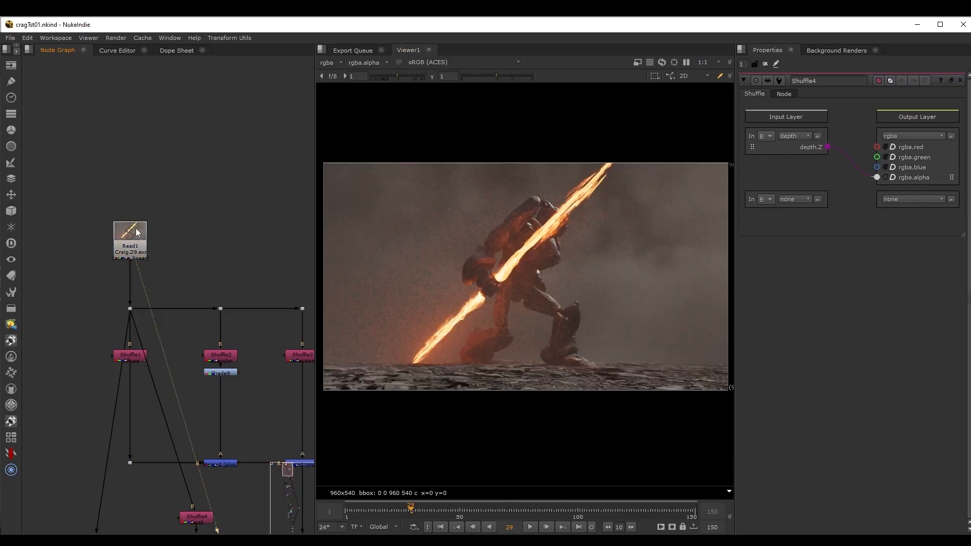
View the diffuse pass from Shuffle1 and the specular pass from Shuffle2 in the viewer.
middle_drag(241, 250, 220, 166)
scroll(170, 265, up, 2)
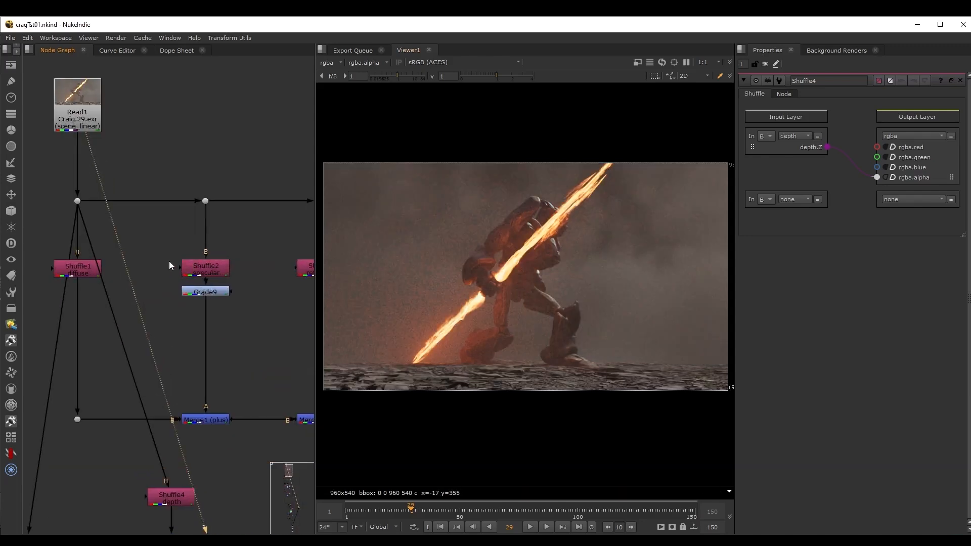
middle_drag(96, 271, 110, 240)
click(104, 241)
key(1)
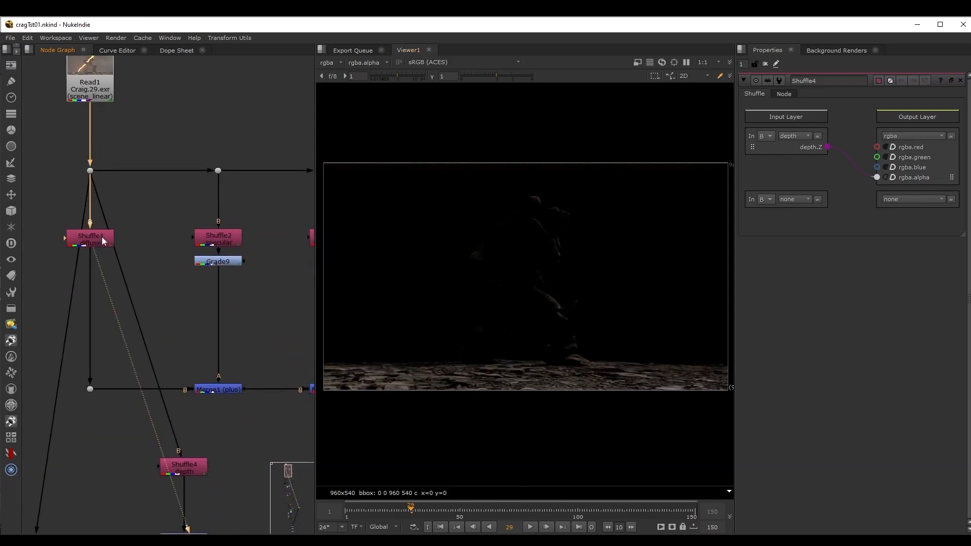
click(230, 242)
key(1)
View the reflection pass from Shuffle3 and the combined passes at Merge2 in the viewer.
middle_drag(243, 244, 225, 242)
middle_drag(310, 238, 226, 225)
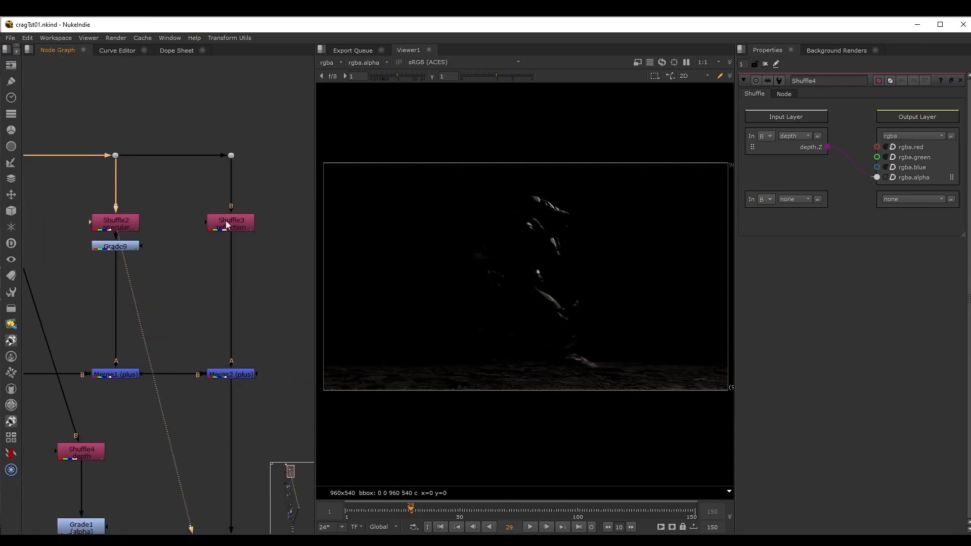
click(226, 225)
key(1)
middle_drag(267, 342, 273, 296)
click(237, 327)
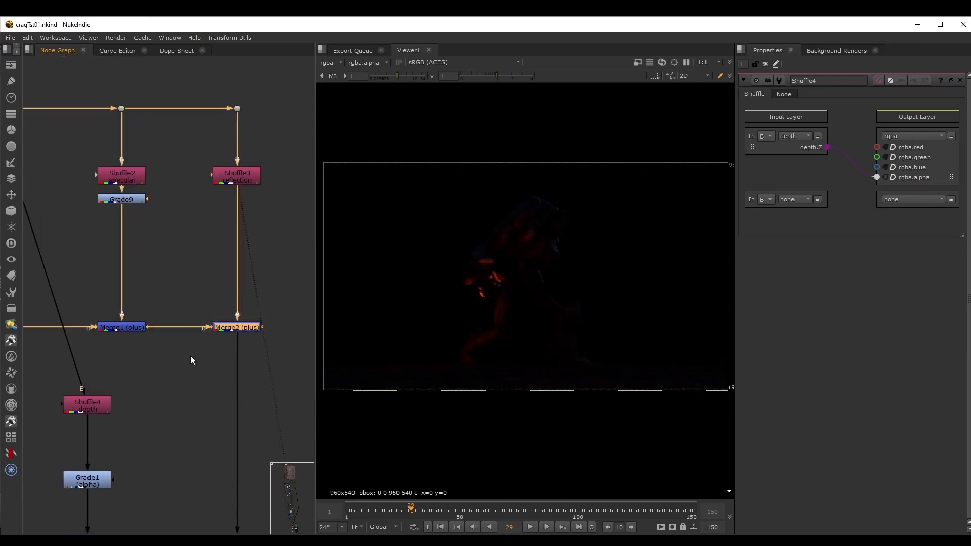
key(1)
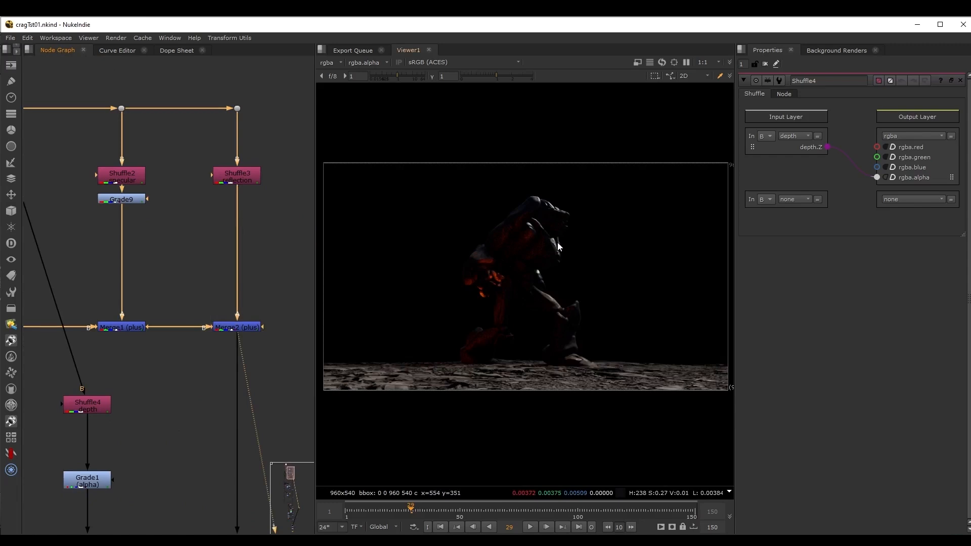
View the depth pass from Shuffle4 and its Grade1 adjustment, and open Grade1's properties.
middle_drag(183, 398, 196, 304)
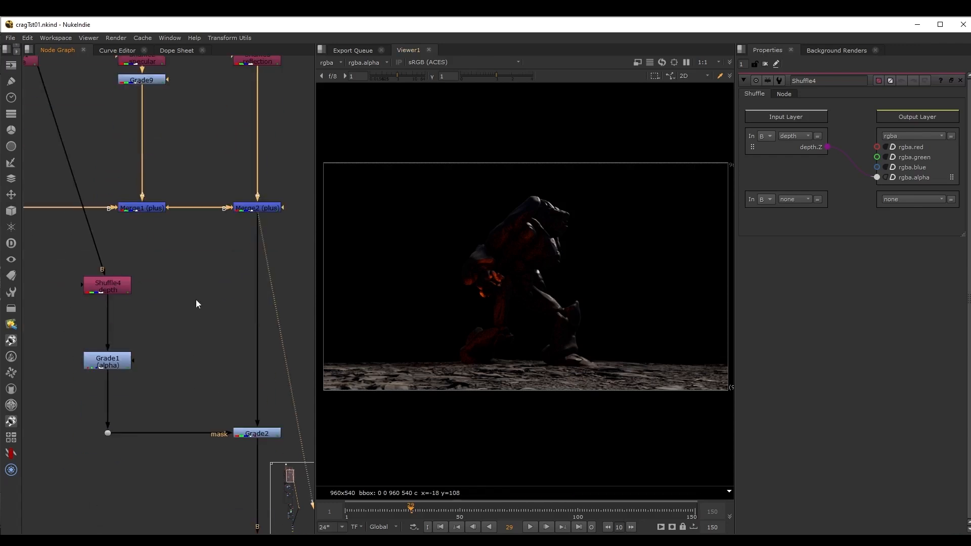
click(121, 287)
key(1)
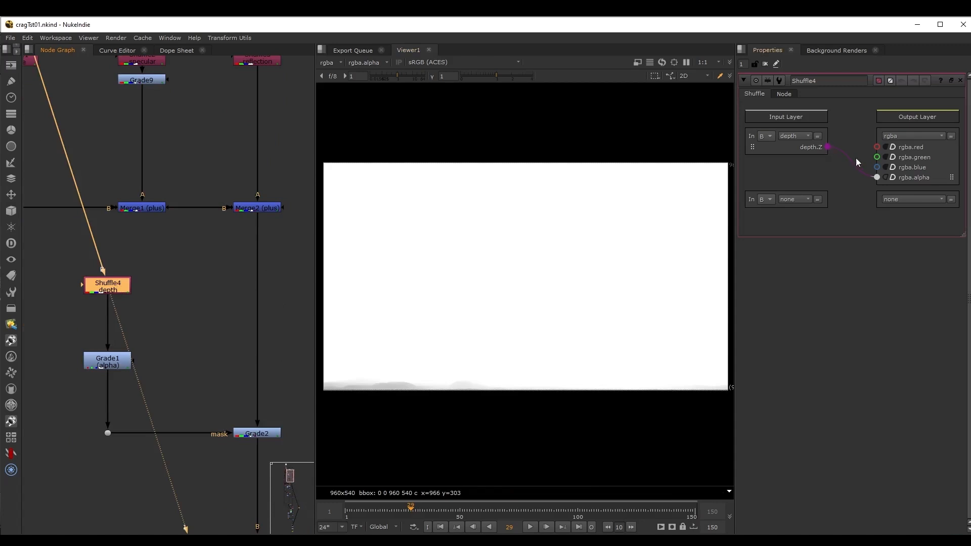
click(99, 365)
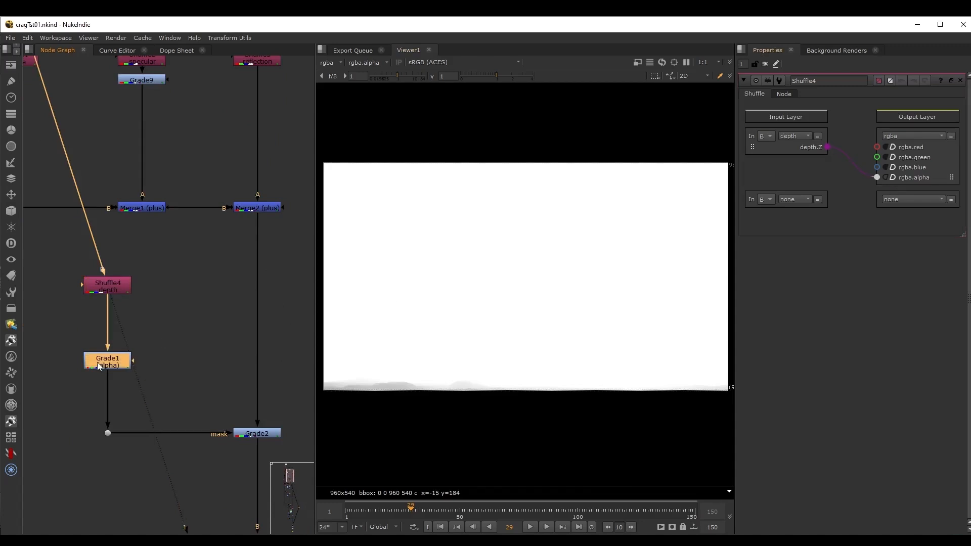
key(1)
double_click(101, 362)
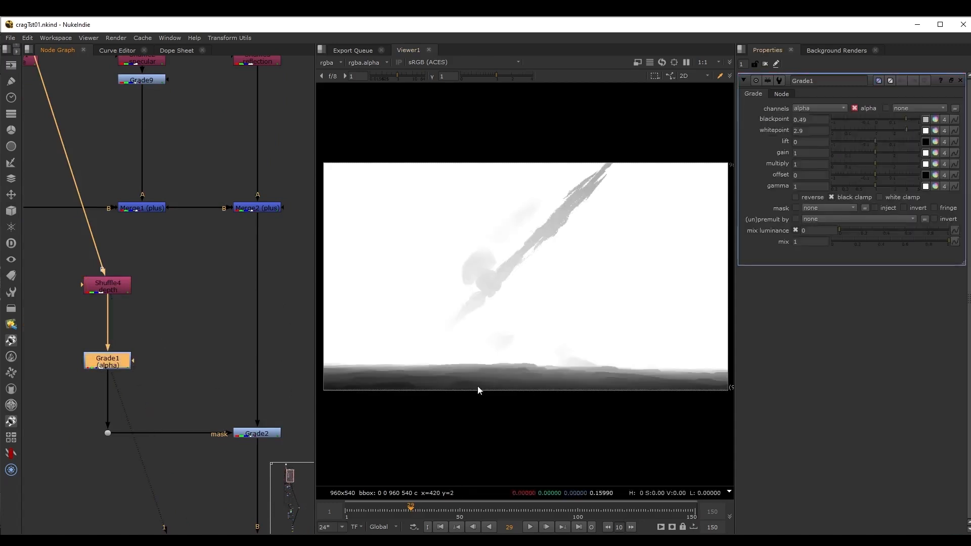
View the output of the depth-masked Grade2 node and examine its effect on the ground closely.
middle_drag(208, 369, 162, 304)
drag(162, 321, 269, 393)
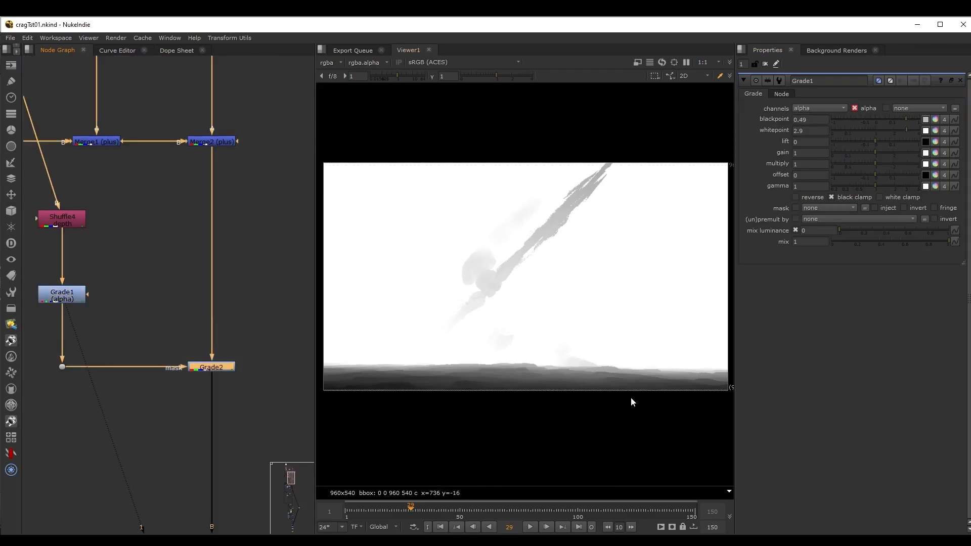
key(1)
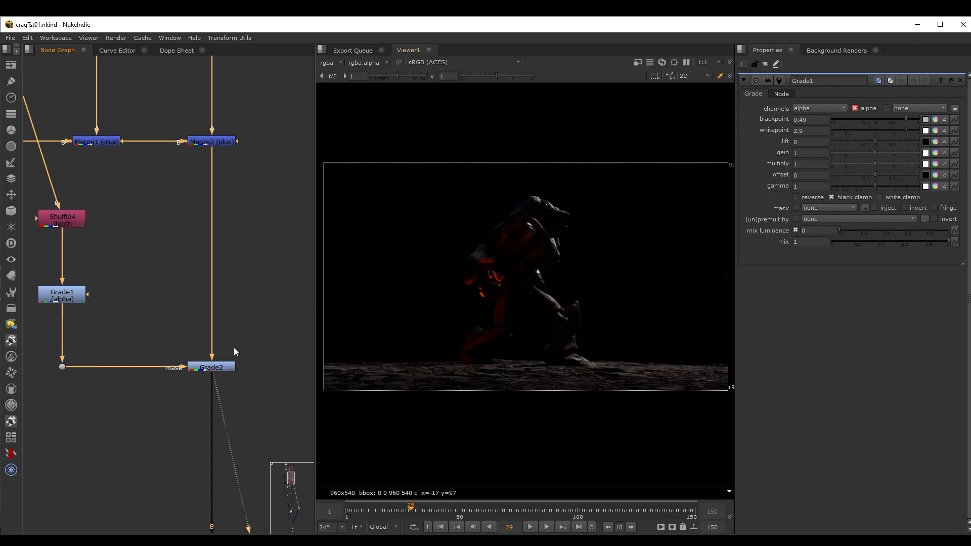
drag(255, 344, 139, 390)
scroll(532, 370, up, 3)
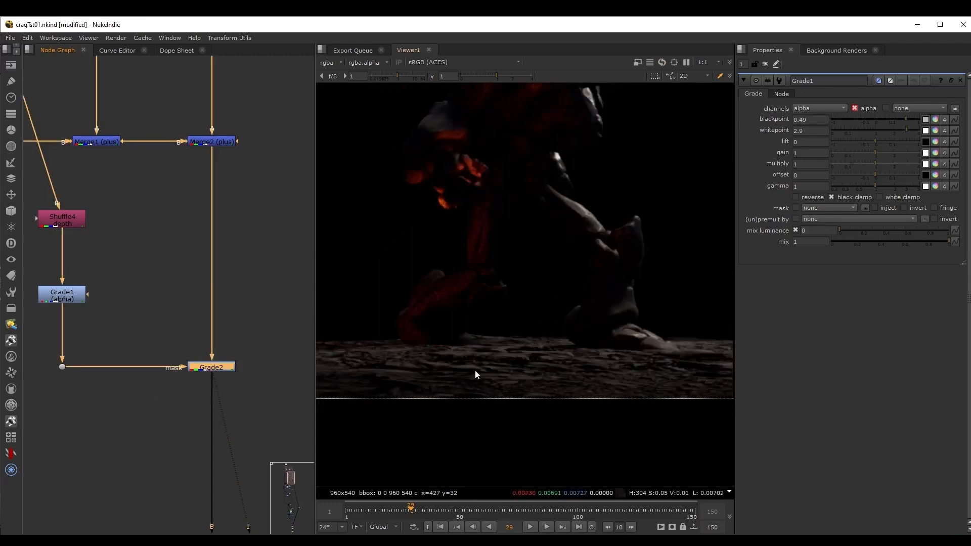
scroll(542, 365, down, 3)
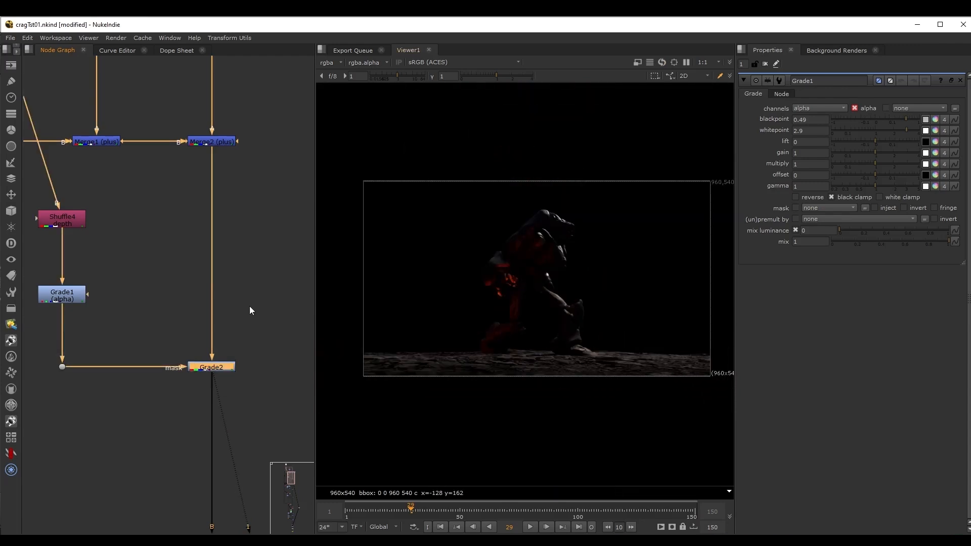
scroll(253, 307, down, 2)
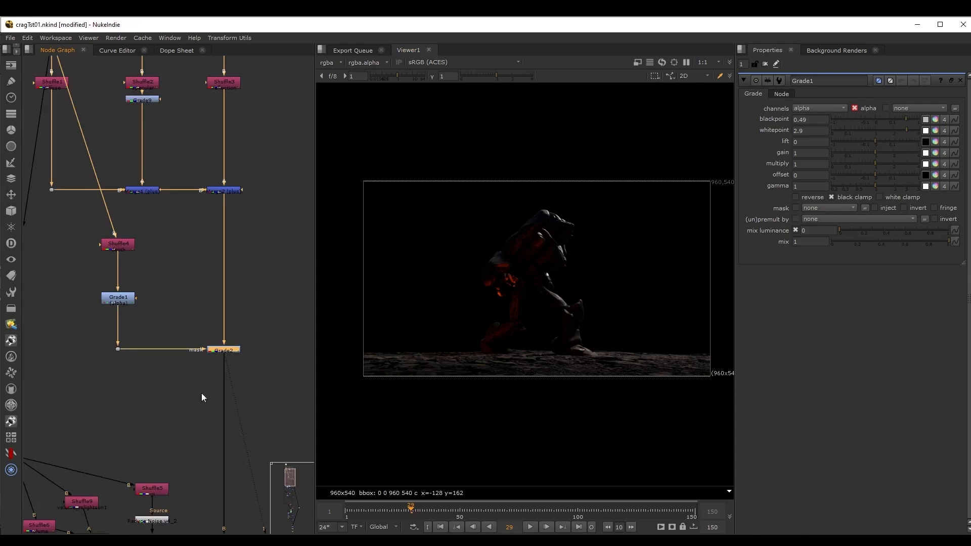
Examine the volume_rslightsun1 pass from Shuffle9 in the volume branch of the node graph.
middle_drag(176, 414, 186, 245)
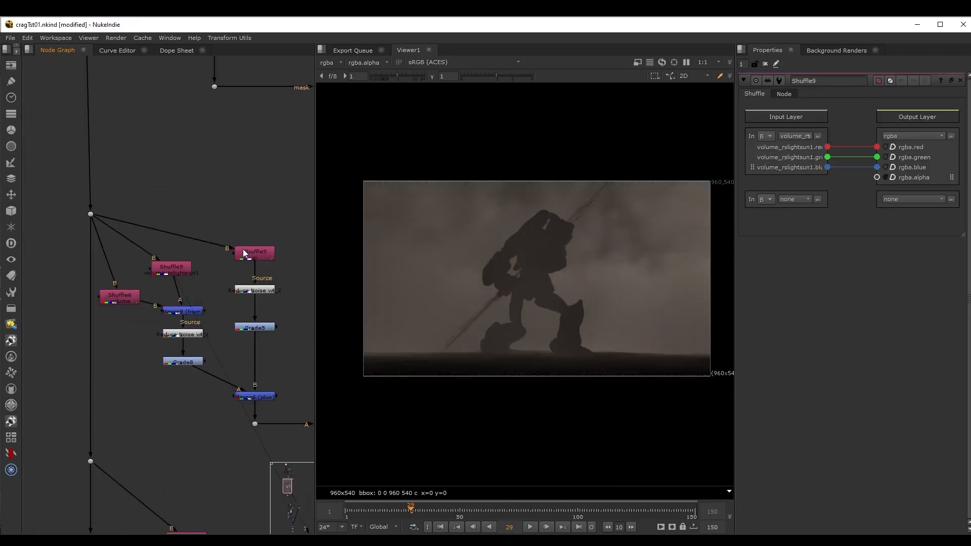
middle_drag(248, 259, 220, 271)
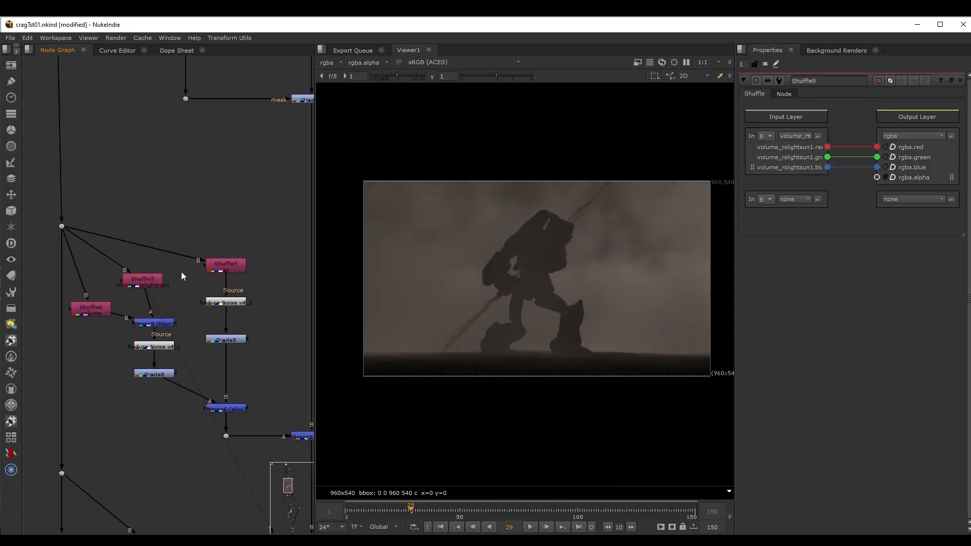
click(154, 281)
scroll(157, 283, up, 3)
drag(160, 282, 142, 280)
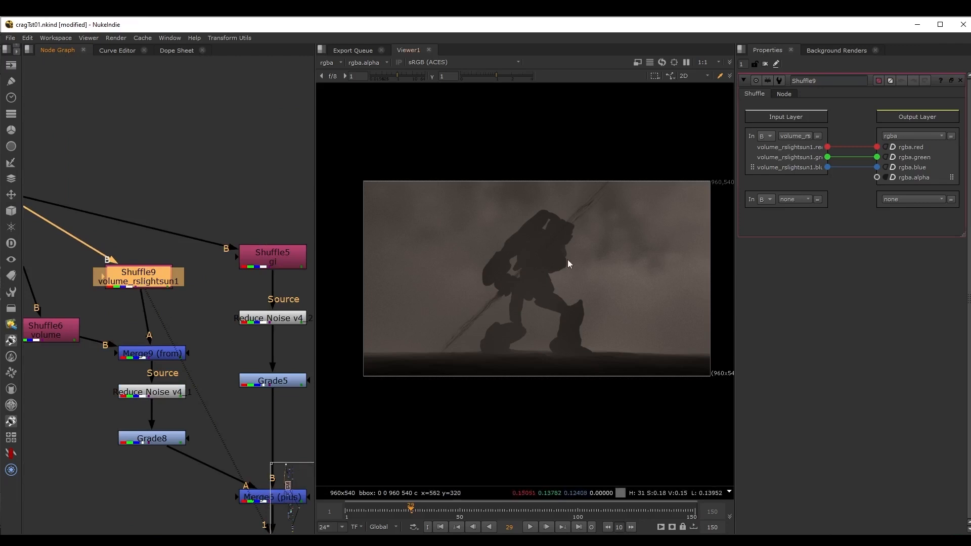
middle_drag(163, 232, 220, 225)
View the full volume pass from Shuffle6 and open that node's properties.
click(98, 322)
key(1)
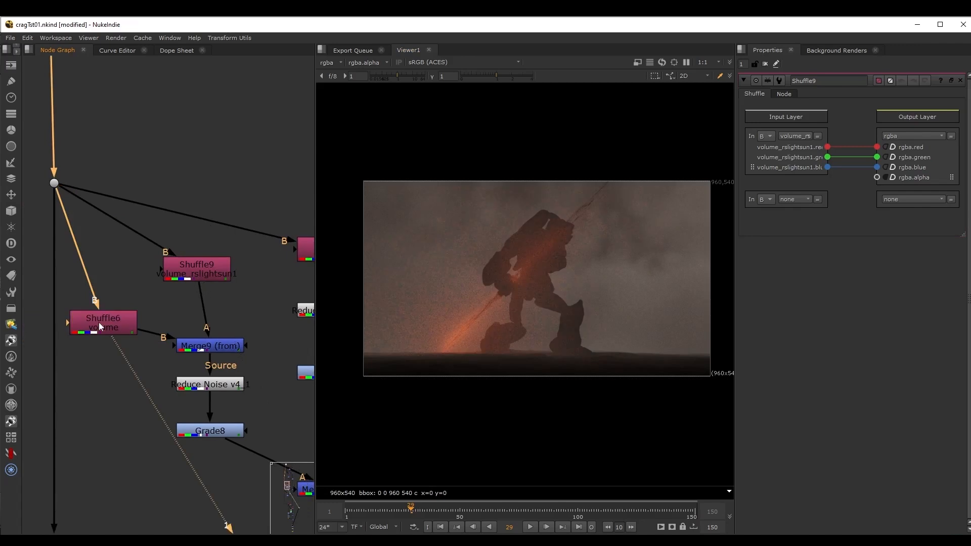
double_click(98, 323)
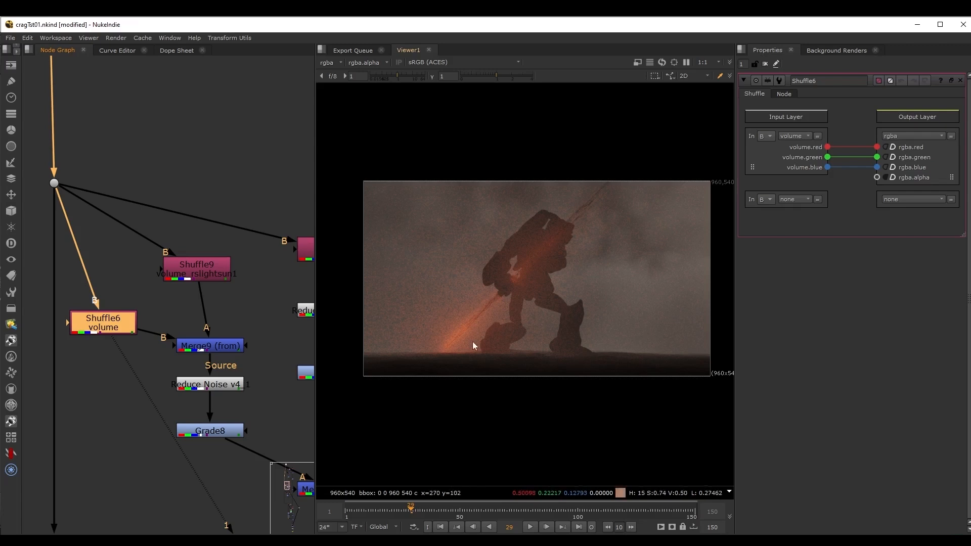
View the output of Merge9 (from) in the volume branch and open that node's properties.
scroll(263, 310, down, 2)
middle_drag(263, 310, 211, 287)
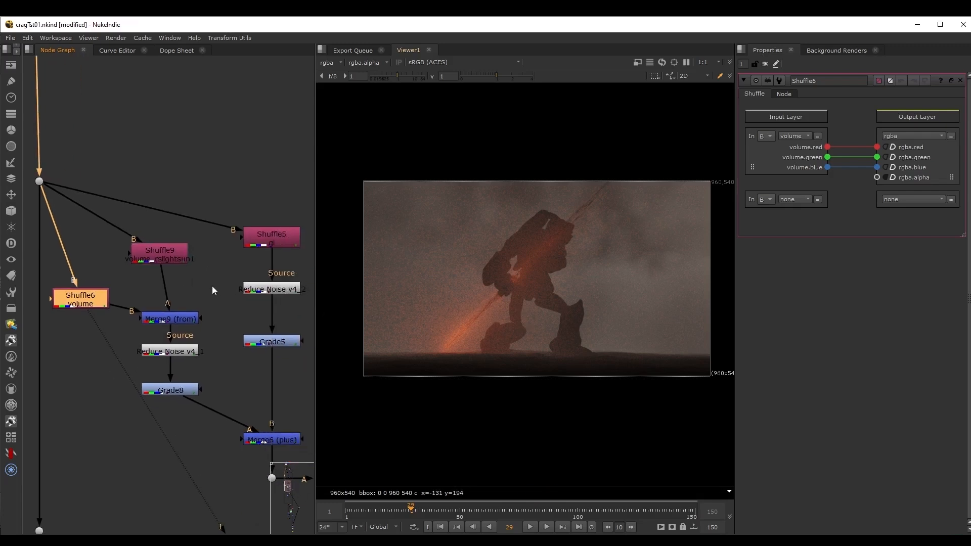
click(190, 320)
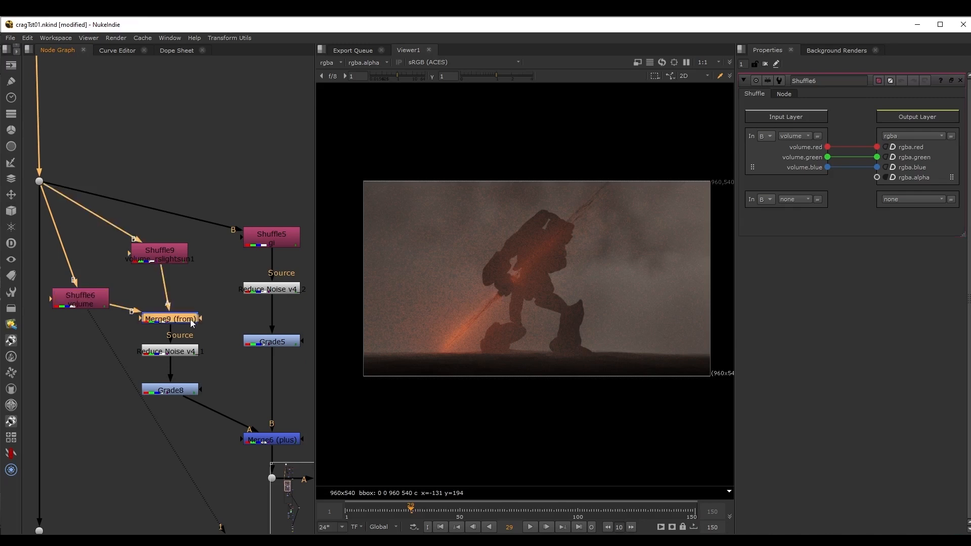
key(1)
double_click(190, 320)
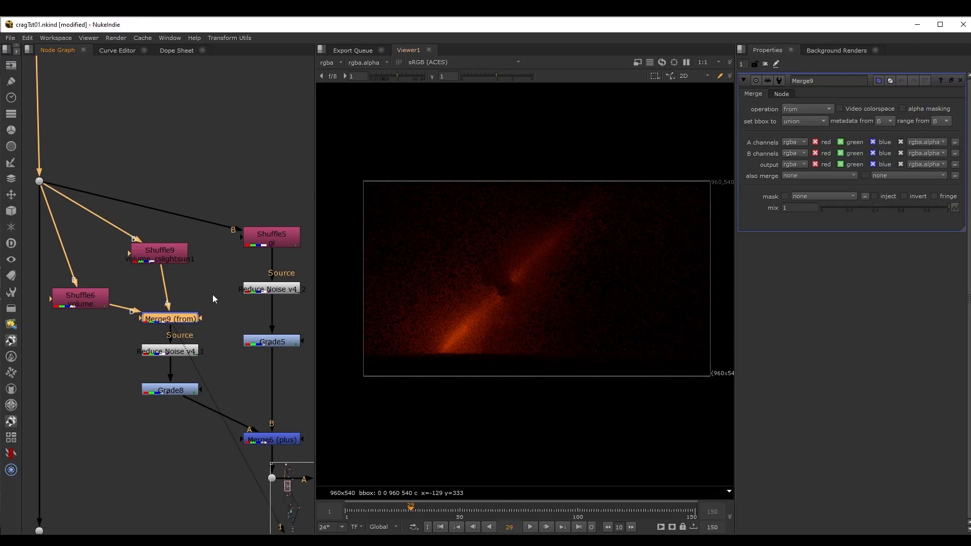
View the denoised volume from Reduce Noise v4_1 with its properties open, and the Grade8 result below it.
scroll(236, 298, up, 4)
click(165, 310)
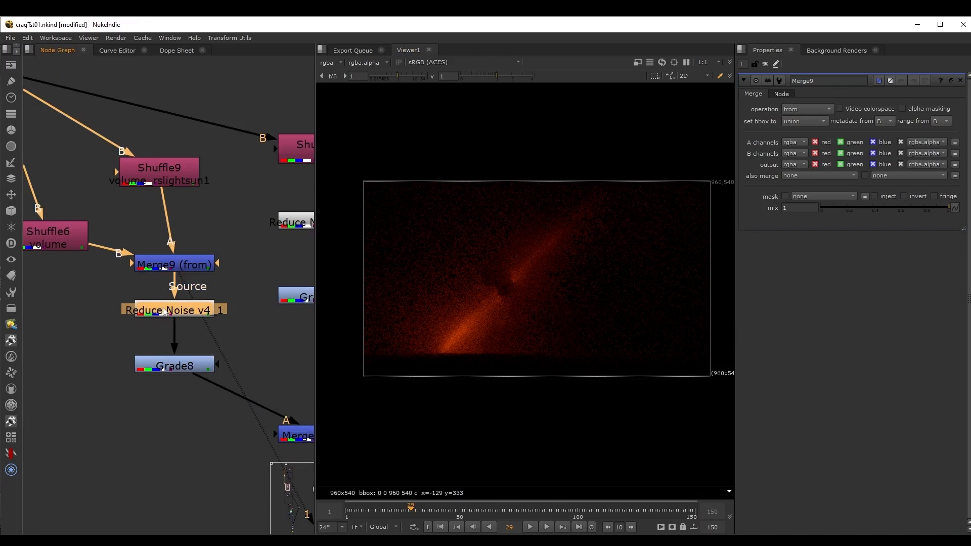
double_click(165, 311)
scroll(208, 325, up, 2)
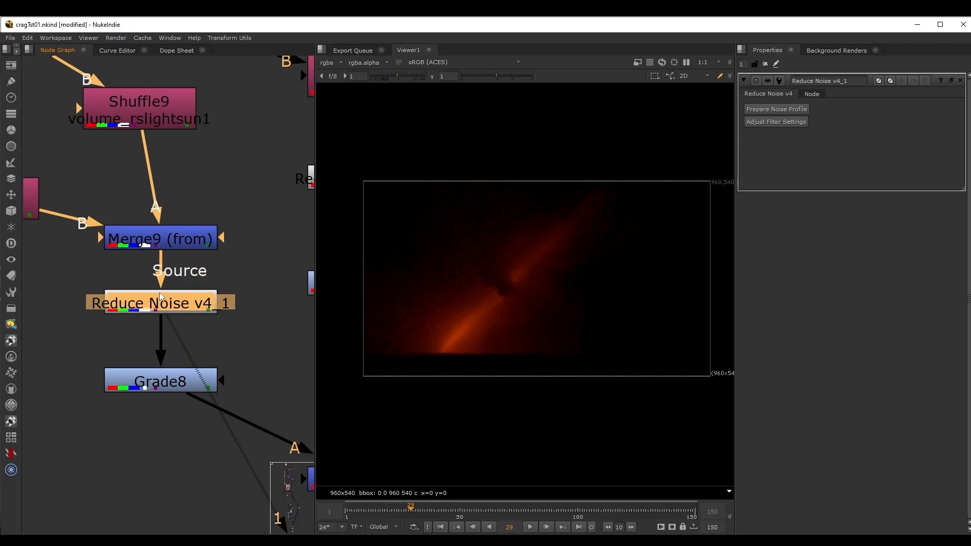
scroll(202, 319, down, 3)
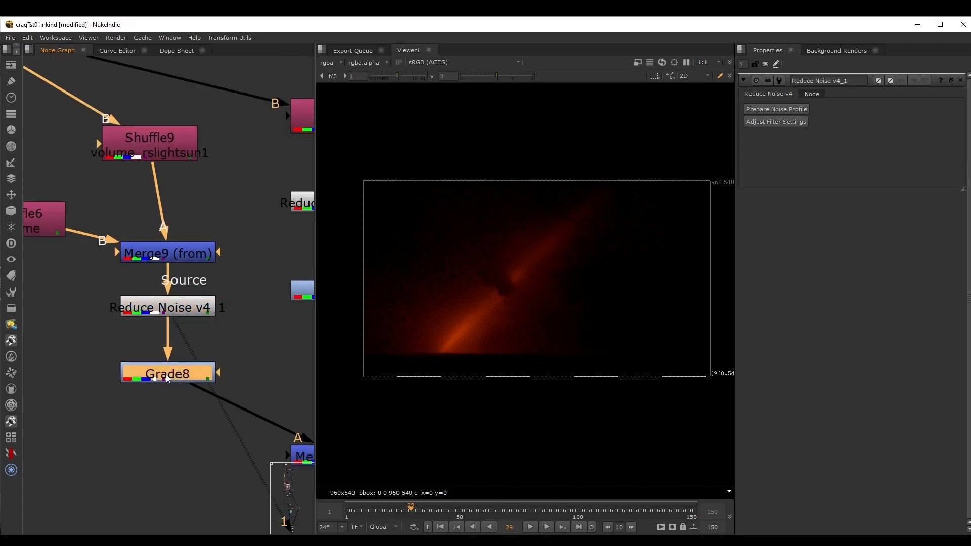
middle_drag(238, 342, 123, 326)
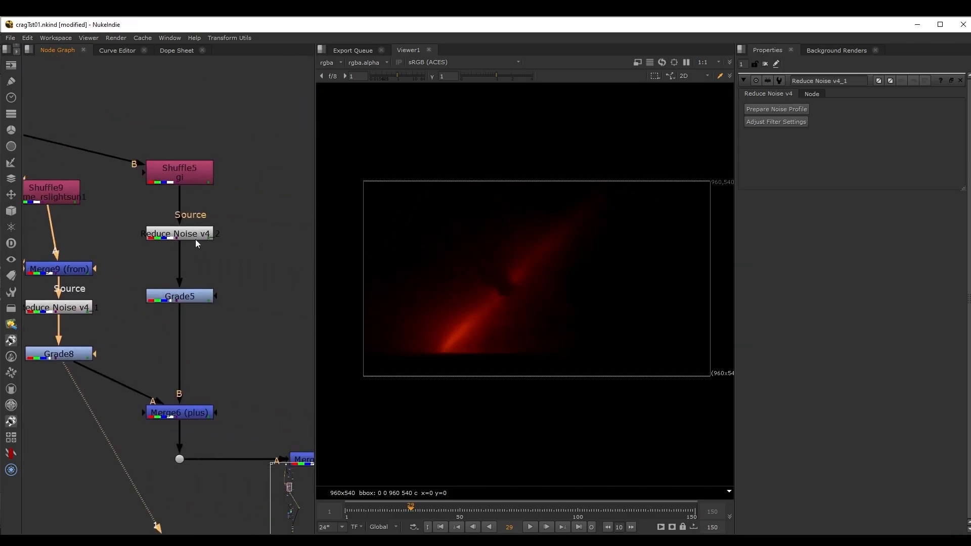
View the gi pass from Shuffle5 and compare its outputs after Reduce Noise v4_2 and Grade5.
middle_drag(231, 239, 265, 272)
click(229, 210)
key(1)
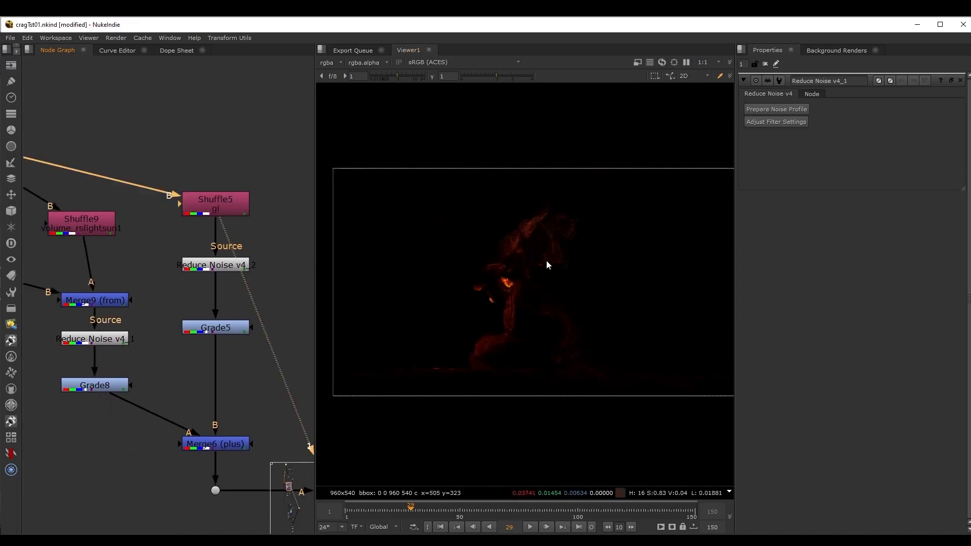
click(216, 266)
key(1)
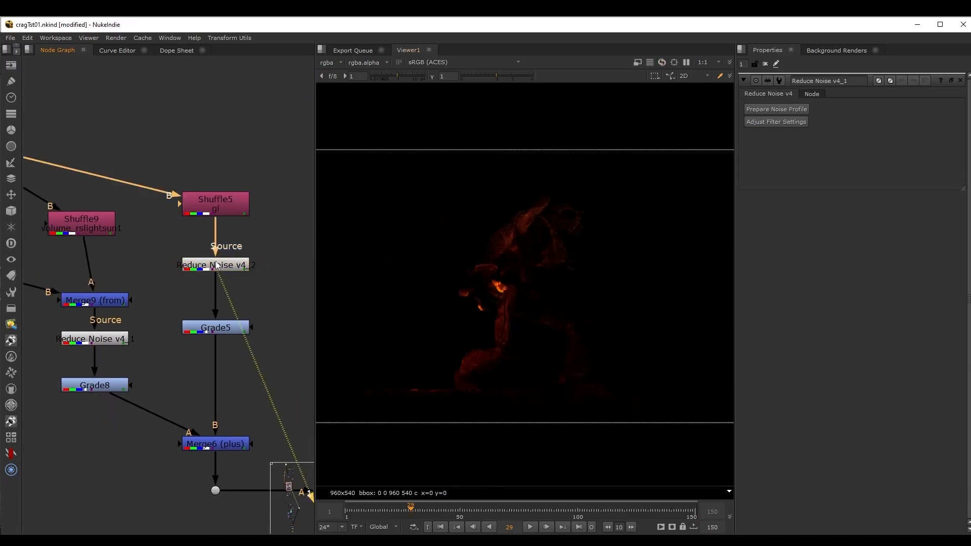
middle_drag(264, 293, 243, 253)
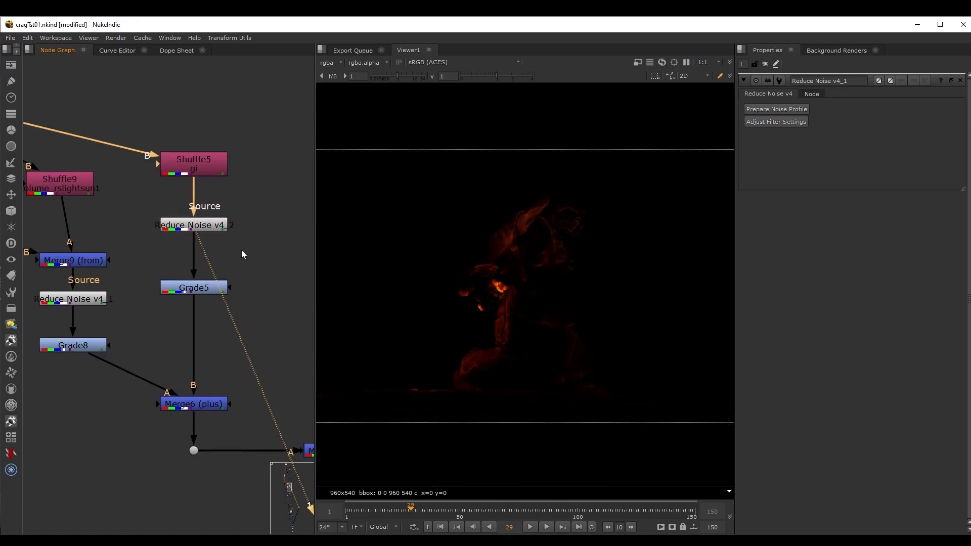
click(214, 289)
key(1)
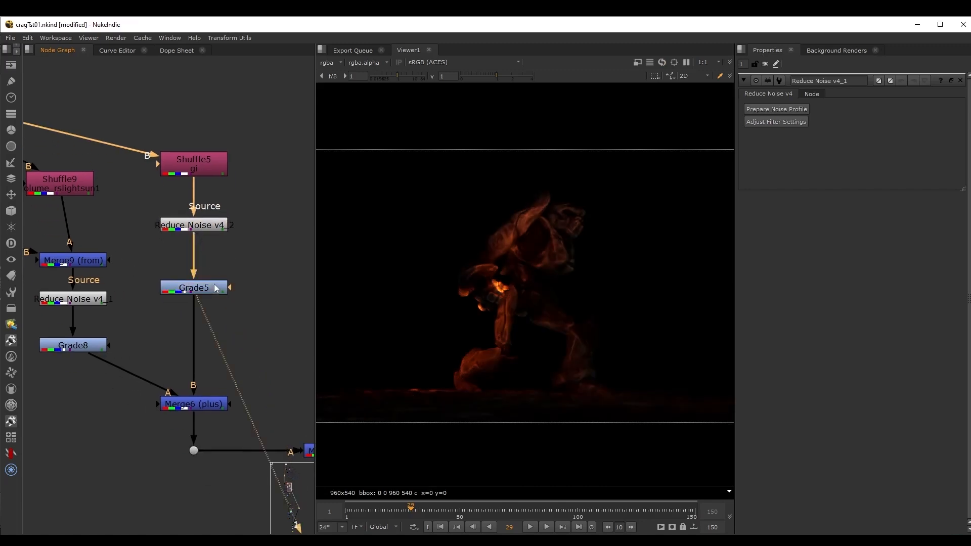
View Merge6 (plus), which joins the volume and gi branches, and the combined result at Merge3 (plus).
middle_drag(286, 304, 269, 245)
click(190, 327)
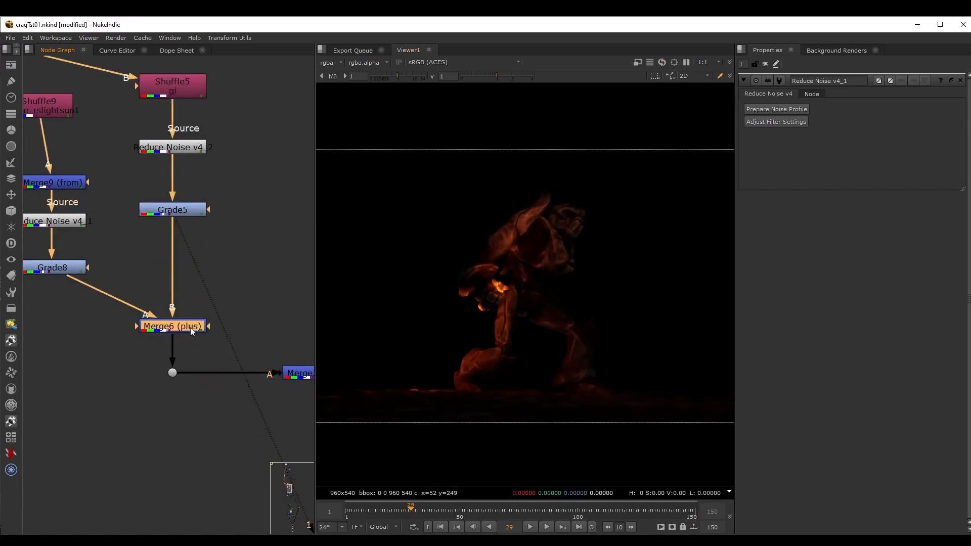
key(1)
scroll(202, 307, down, 2)
middle_drag(235, 281, 181, 283)
drag(188, 309, 258, 387)
key(1)
drag(275, 324, 170, 387)
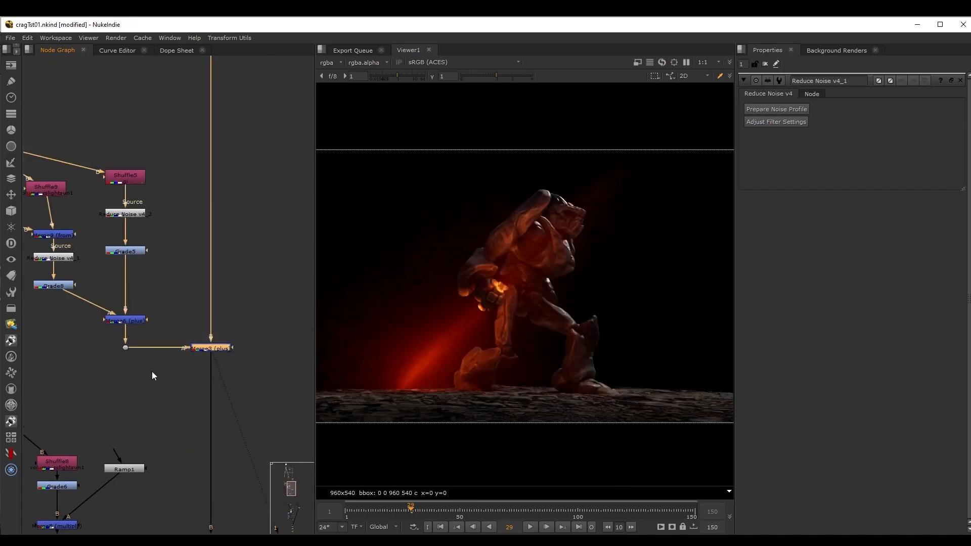
View the volume_rslightsun1 pass from Shuffle8 in the lower volume branch and its Grade6 adjustment.
scroll(152, 371, down, 3)
middle_drag(101, 416, 188, 278)
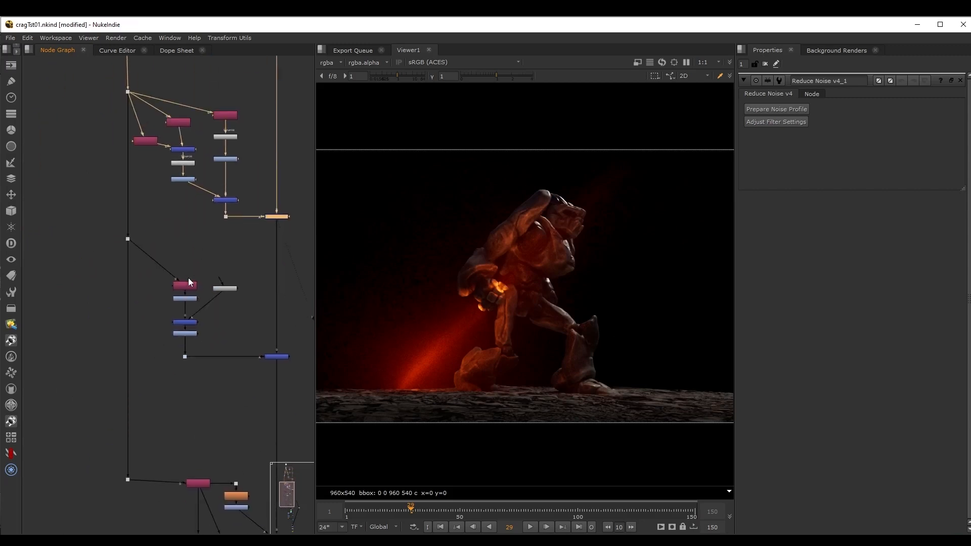
scroll(191, 281, up, 4)
click(172, 289)
key(1)
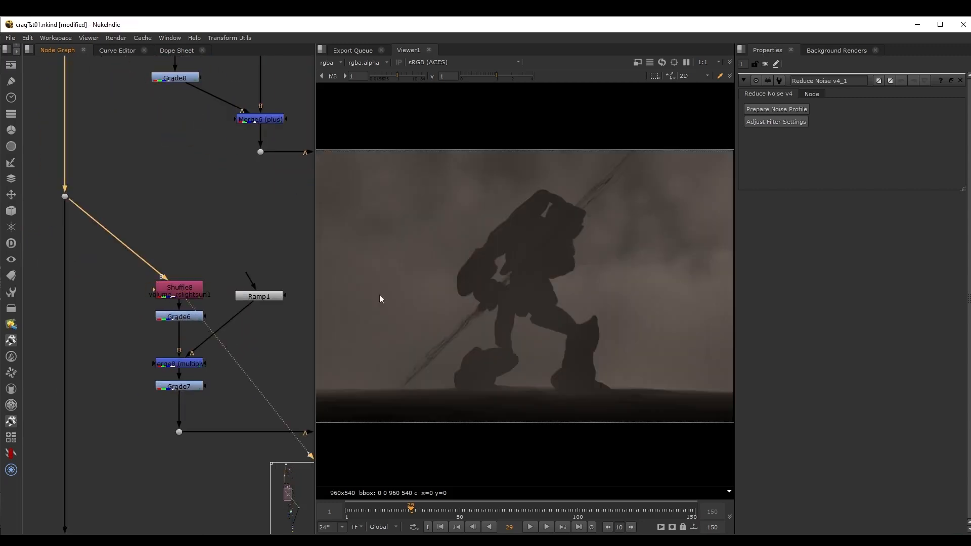
middle_drag(139, 280, 33, 299)
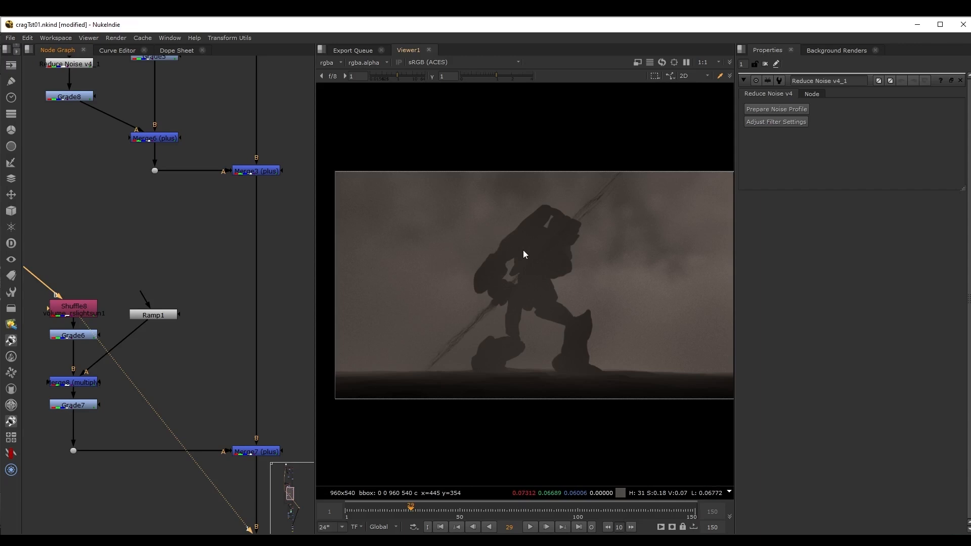
middle_drag(183, 303, 198, 280)
click(97, 311)
key(1)
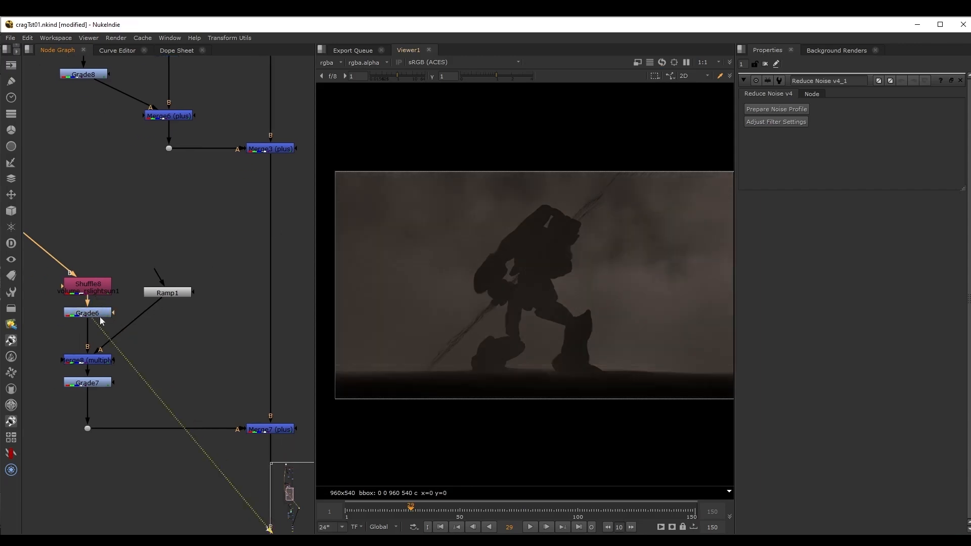
View the Ramp1 gradient and its effect on the volume pass at Merge8 (multiply).
click(170, 293)
key(1)
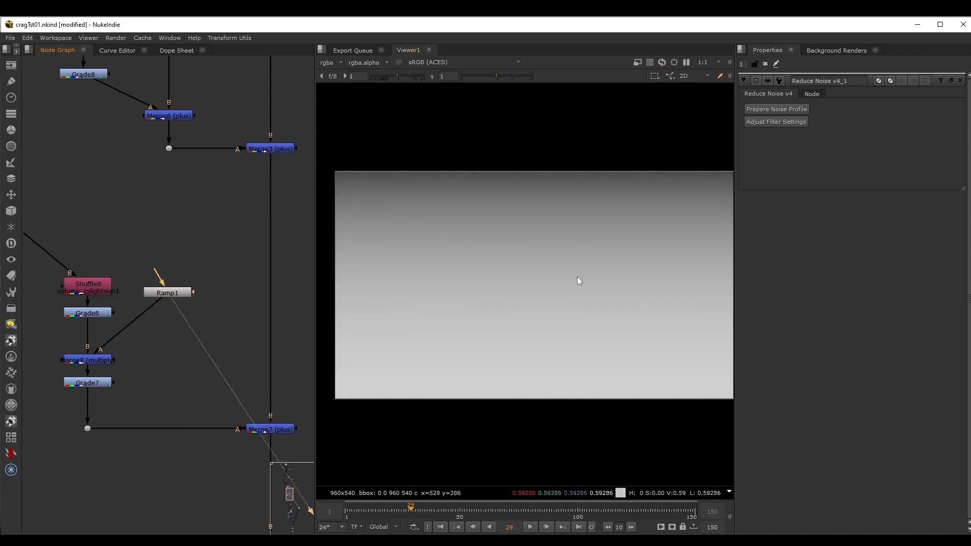
scroll(579, 282, down, 1)
click(91, 361)
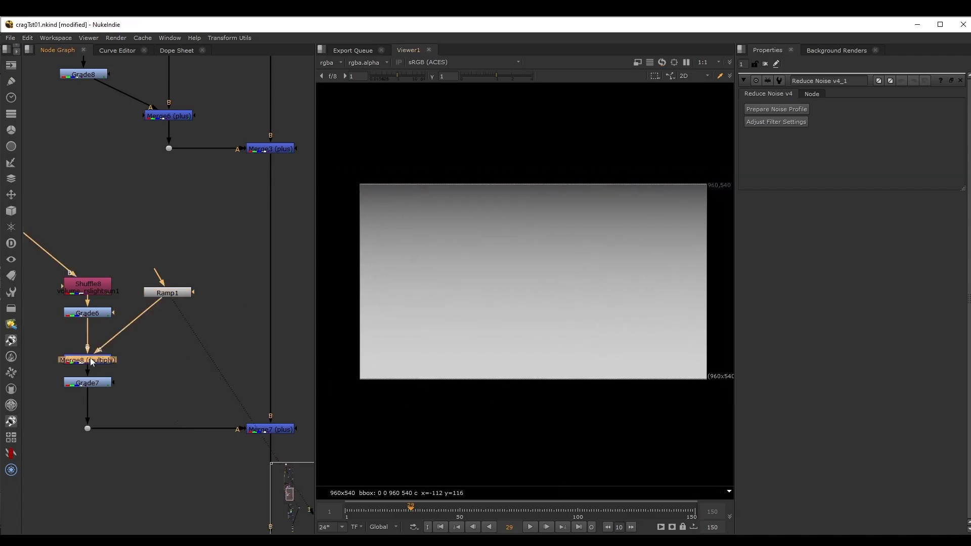
key(1)
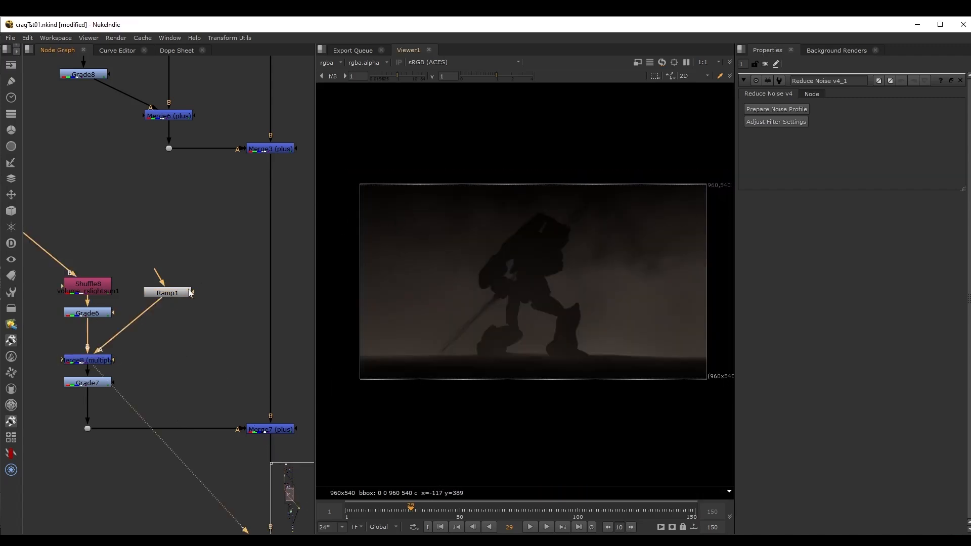
View the Grade7 output and the composite with the fog added at Merge7 (plus).
middle_drag(132, 358, 123, 317)
click(80, 341)
key(1)
middle_drag(192, 324, 184, 310)
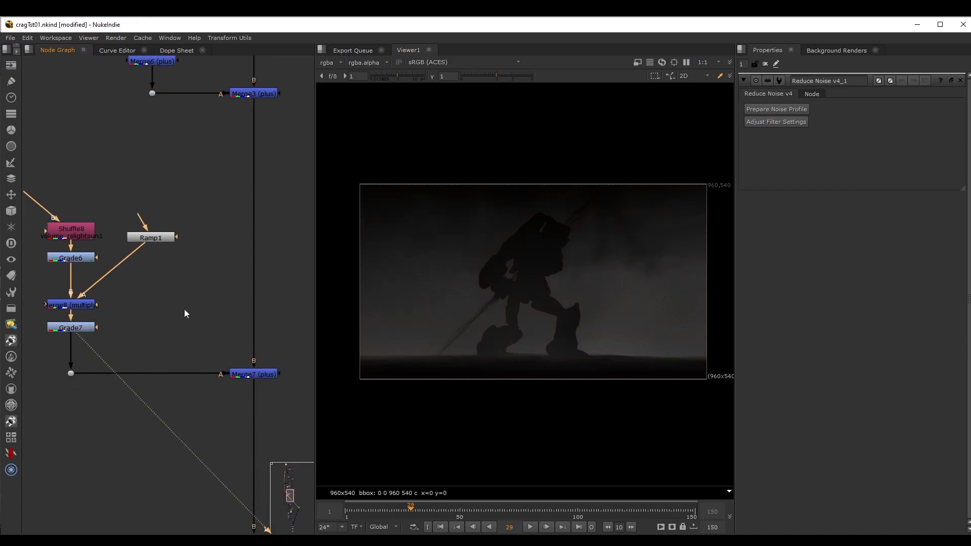
drag(194, 339, 305, 408)
key(1)
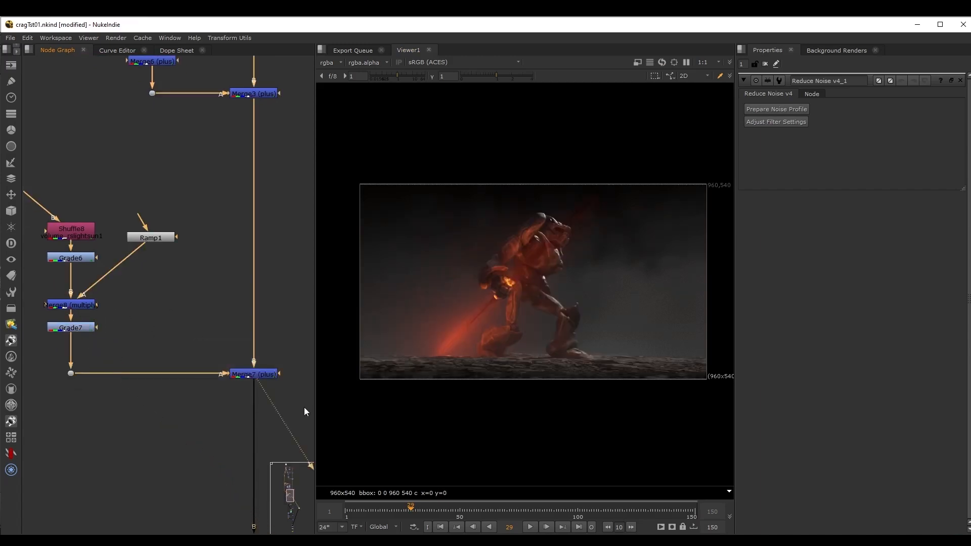
View the emission pass from Shuffle7 further down the node graph and open that node's properties.
mouse_move(120, 379)
middle_down()
mouse_move(154, 293)
mouse_move(140, 287)
middle_up()
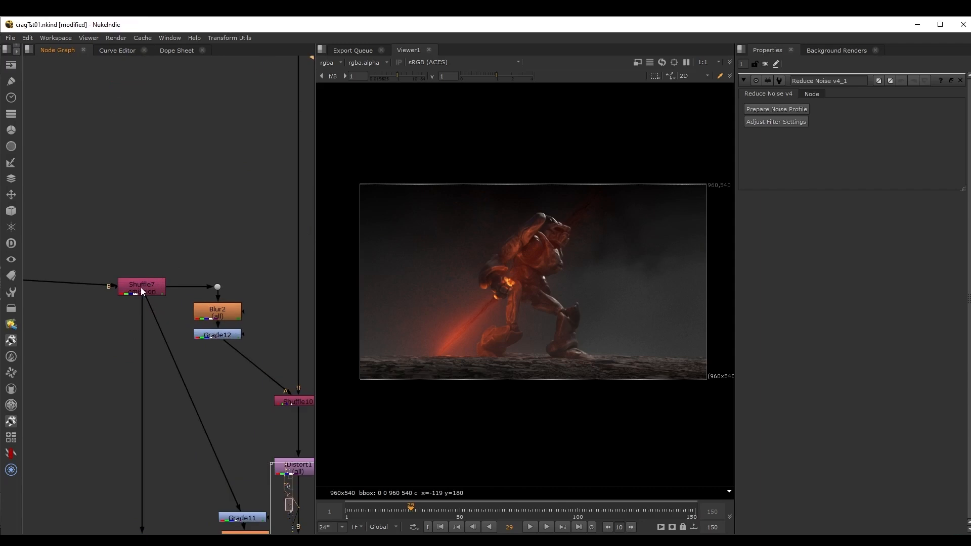
click(141, 287)
key(1)
double_click(140, 287)
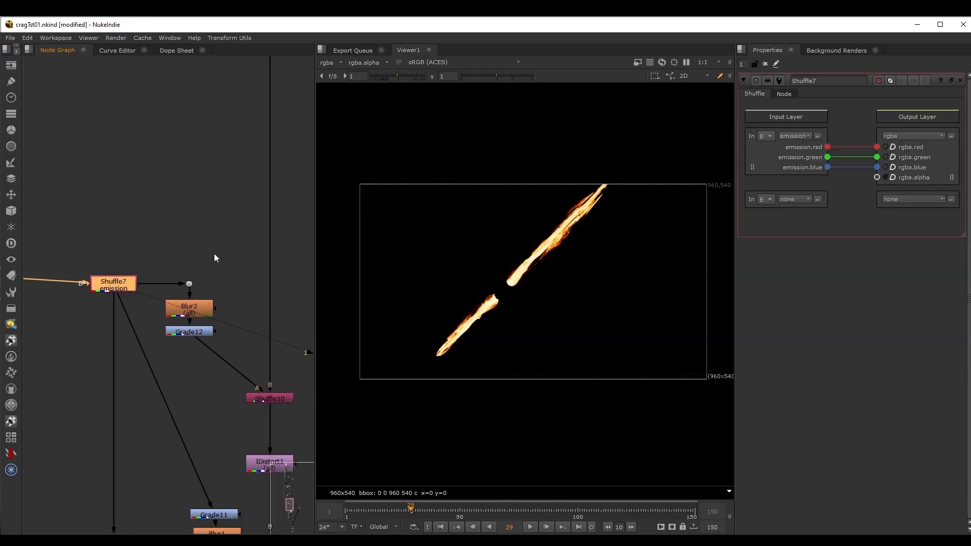
View the blurred emission from Blur2 and the Grade12 output, and open Grade12's properties.
click(157, 286)
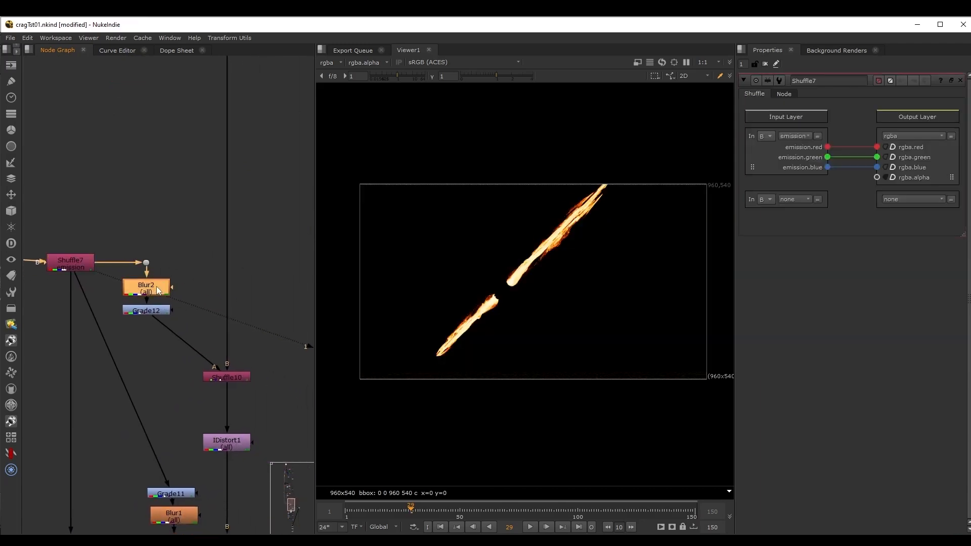
key(1)
scroll(158, 318, up, 3)
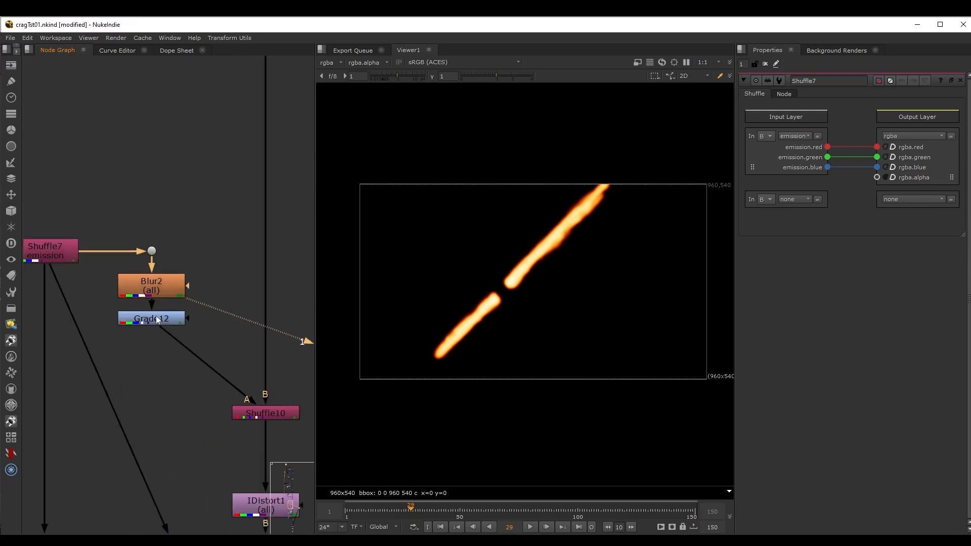
click(121, 273)
key(1)
double_click(121, 273)
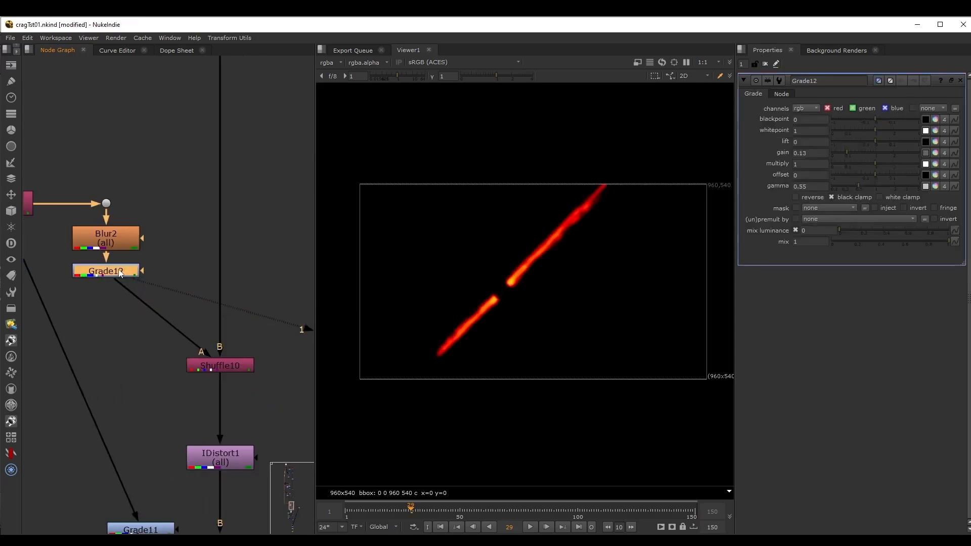
View the Shuffle10 output and examine how its properties route the graded emission into the dist layer.
click(235, 370)
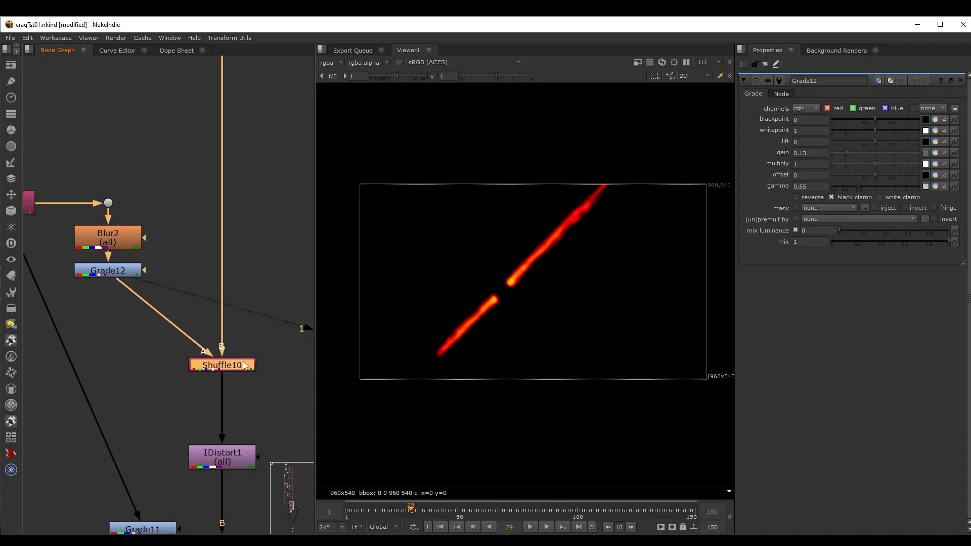
key(1)
double_click(242, 363)
middle_drag(261, 252, 266, 248)
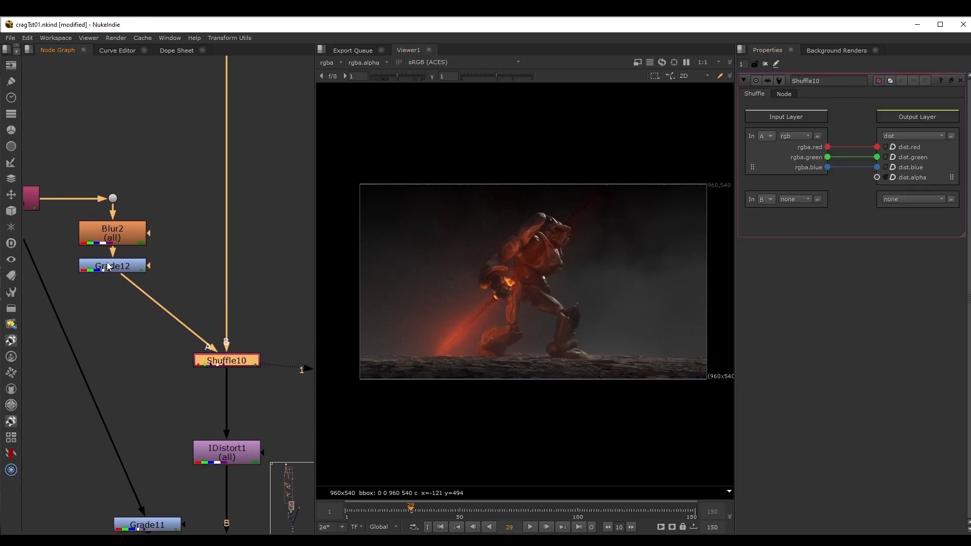
scroll(127, 268, down, 1)
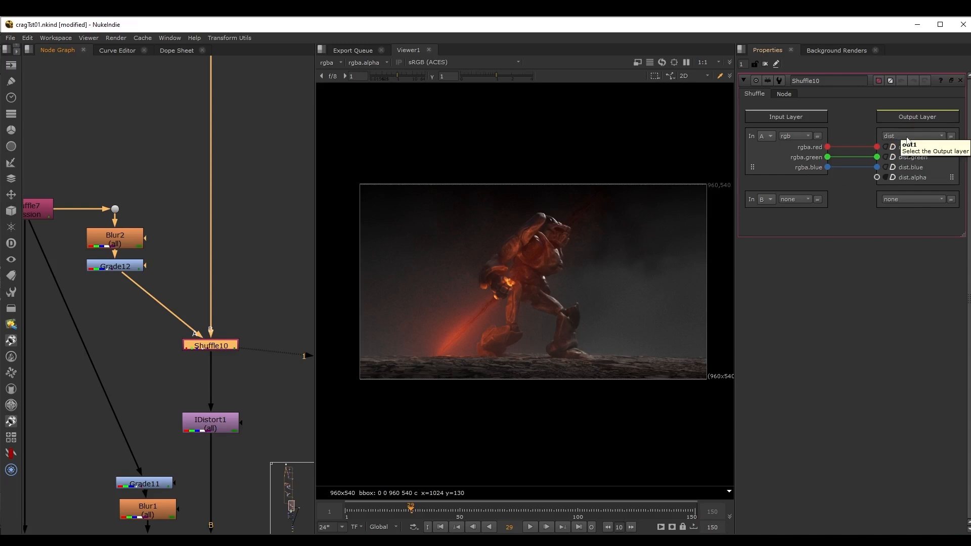
View the IDistort1 output, set the node's UV scale to -21 and examine the distortion around the character closely.
middle_drag(249, 380, 234, 308)
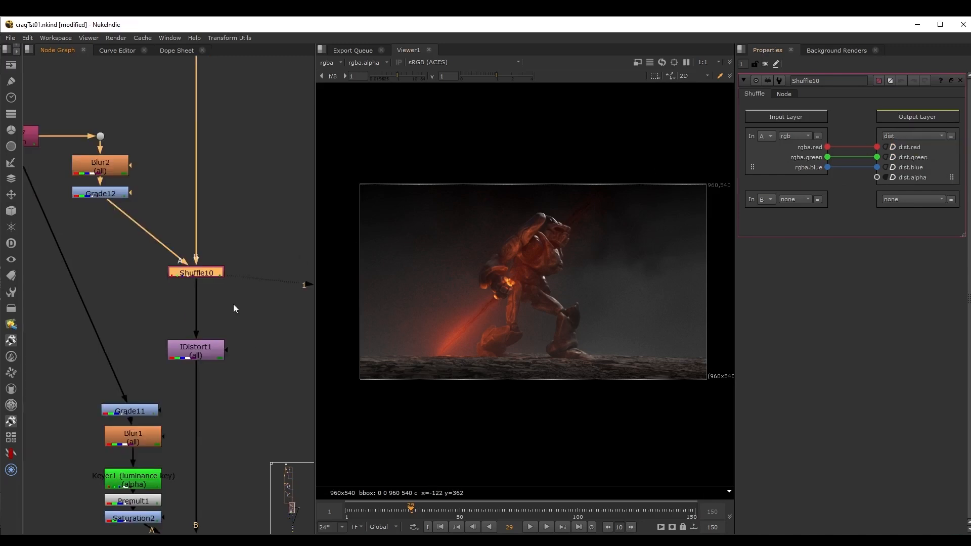
click(199, 353)
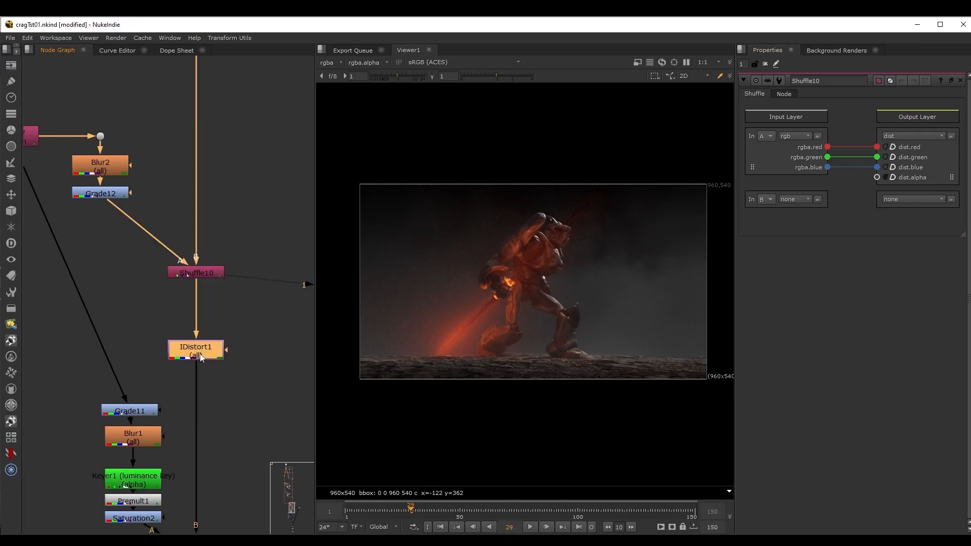
key(1)
double_click(211, 358)
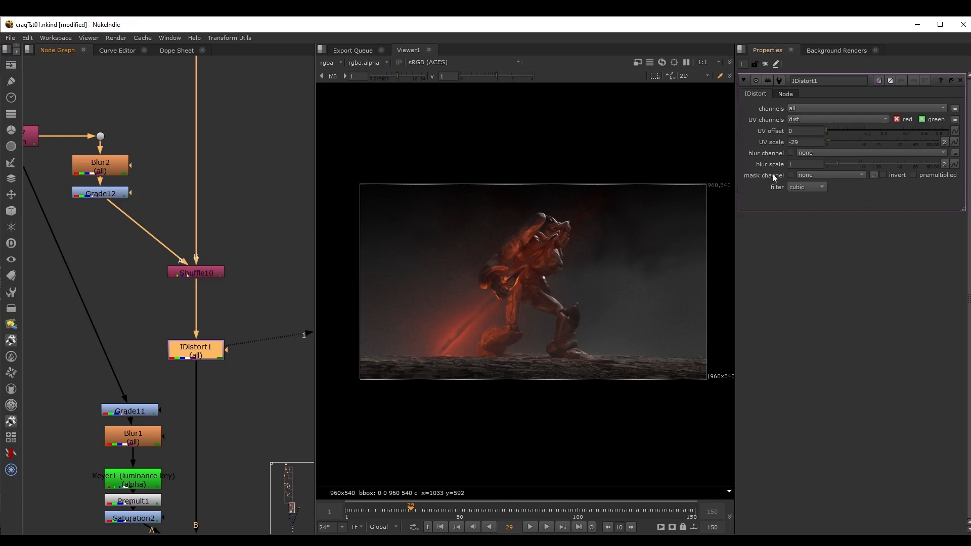
mouse_move(802, 143)
mouse_down()
mouse_move(825, 145)
mouse_move(808, 149)
mouse_up()
scroll(505, 295, up, 2)
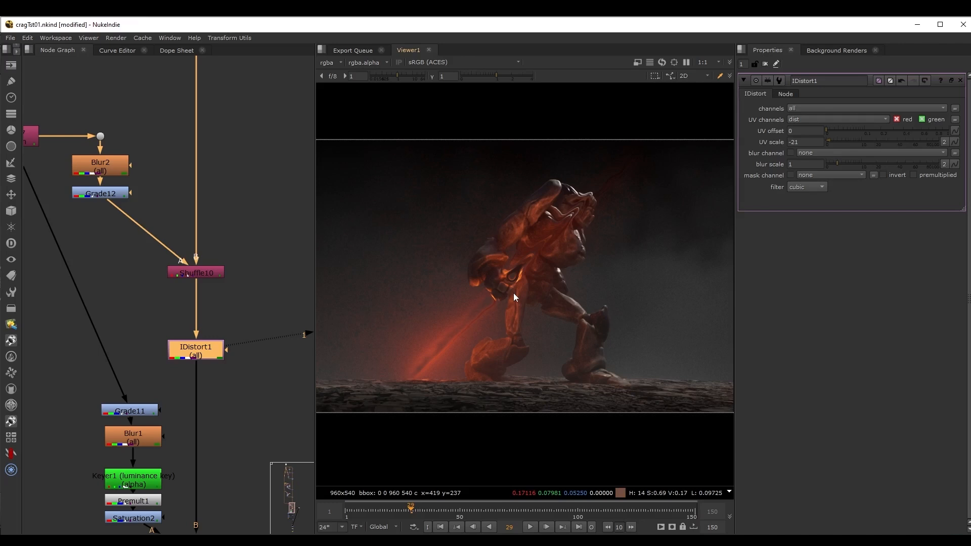
View the Grade11 and Blur1 outputs on the emission branch below IDistort1.
scroll(228, 427, down, 2)
middle_drag(228, 426, 253, 325)
scroll(178, 306, down, 1)
drag(111, 288, 203, 374)
drag(194, 308, 169, 298)
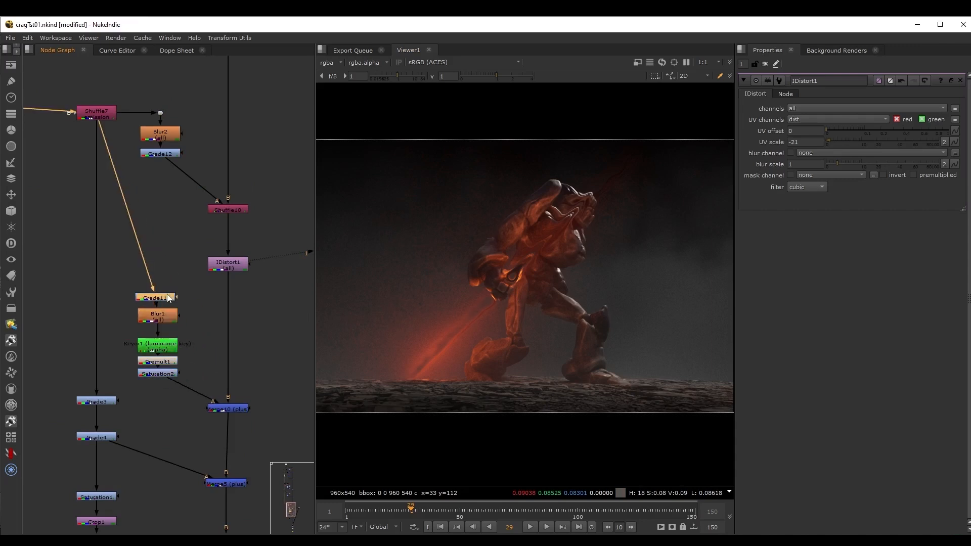
key(1)
click(165, 320)
key(1)
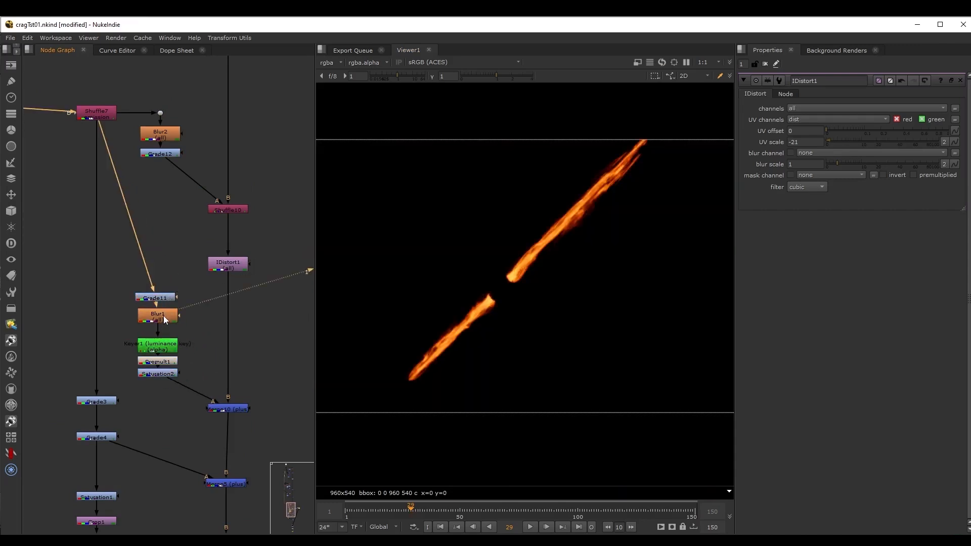
View the luminance-keyed emission from Keyer1 and the Premult1 output.
scroll(179, 345, up, 2)
click(164, 350)
key(1)
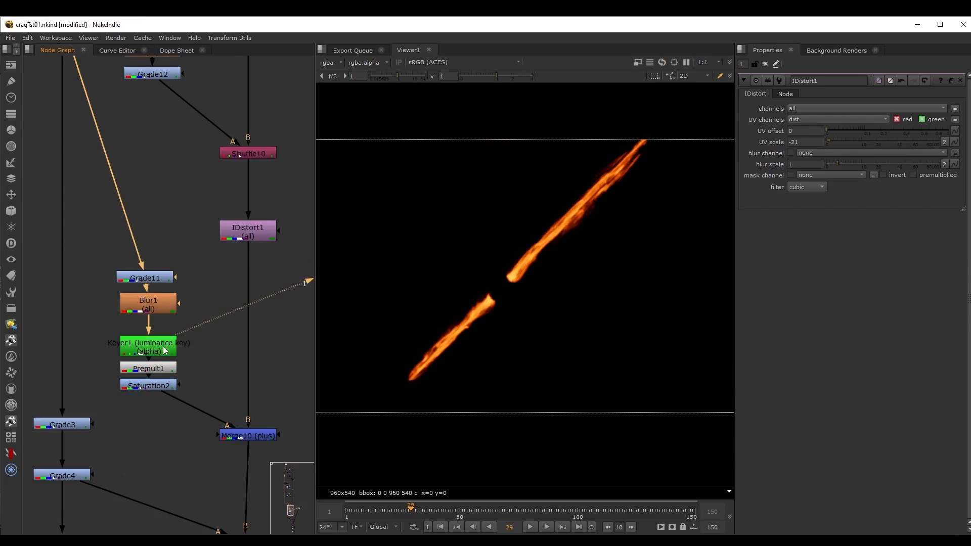
click(162, 373)
key(1)
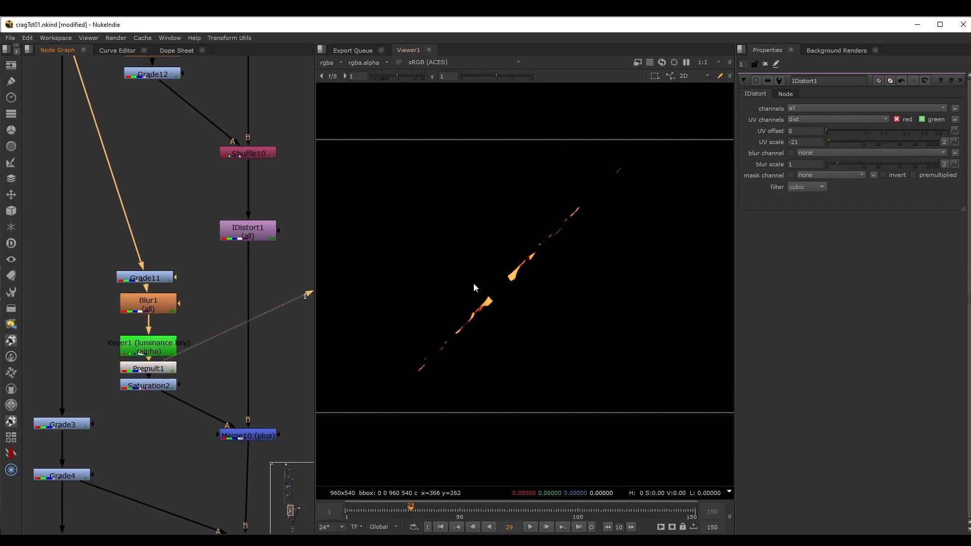
View the desaturated emission core from Saturation2, open the node's properties and examine the result closely.
click(158, 387)
key(1)
double_click(158, 389)
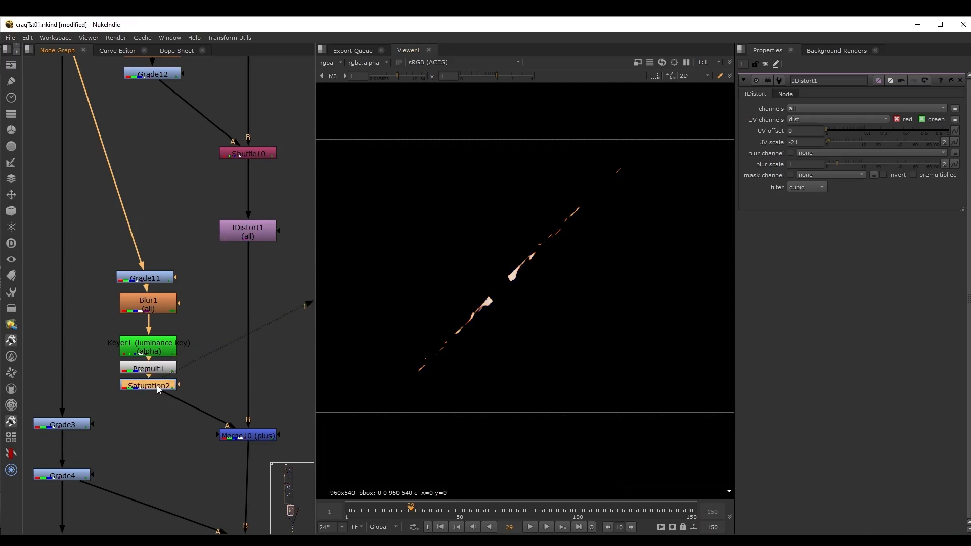
scroll(515, 280, up, 3)
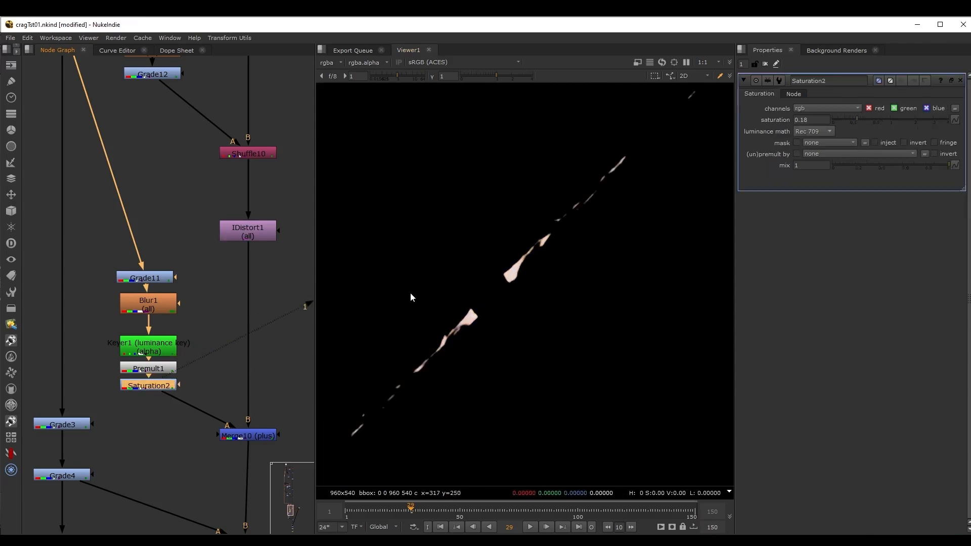
View the Merge10 output to examine the keyed emission core added over the character.
scroll(558, 321, down, 1)
click(257, 436)
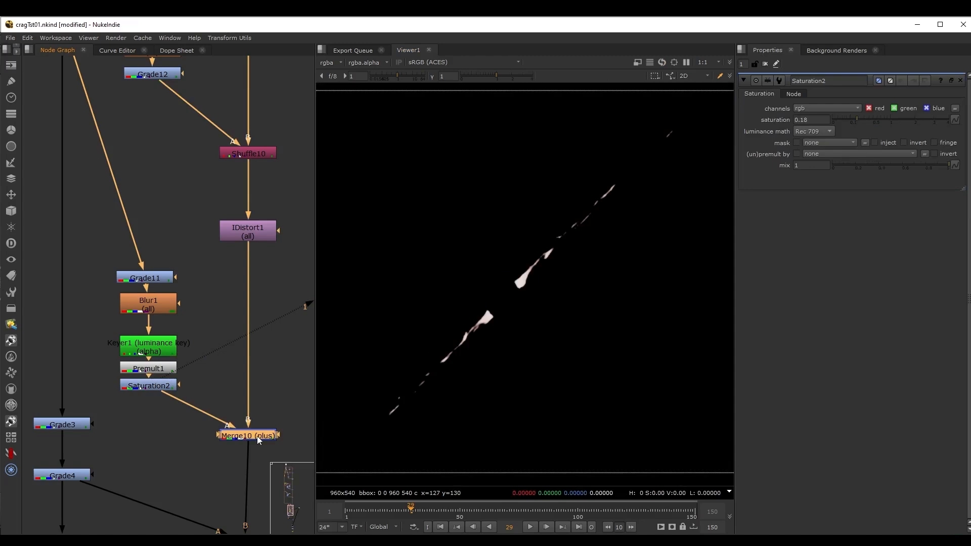
key(1)
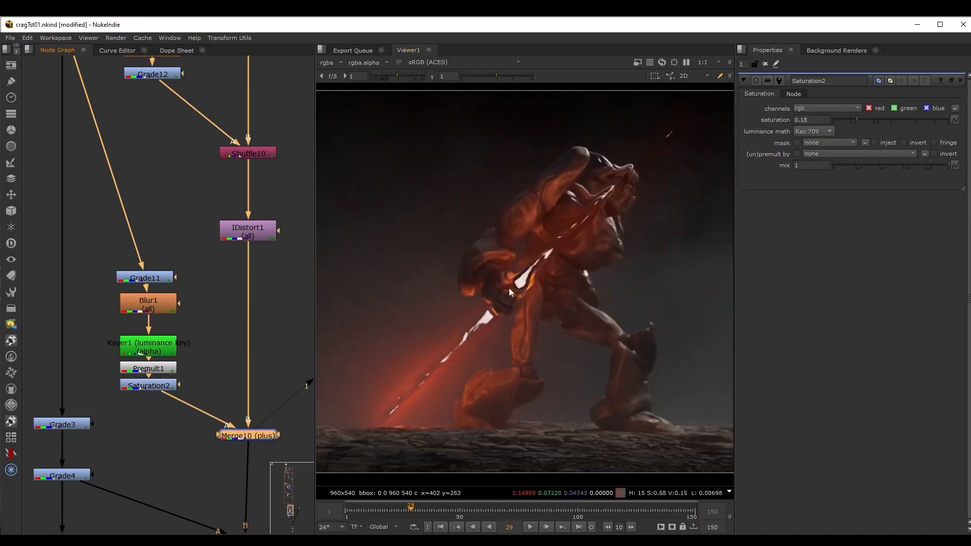
View the Grade4 output, open the Grade4 and Grade3 properties and examine Grade3's gain.
scroll(155, 414, down, 2)
middle_drag(154, 414, 160, 269)
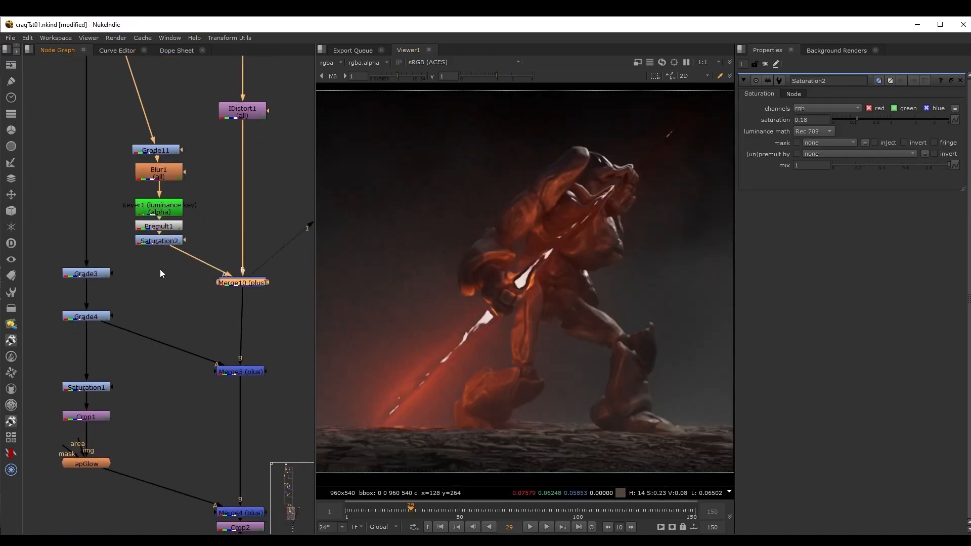
click(106, 317)
key(1)
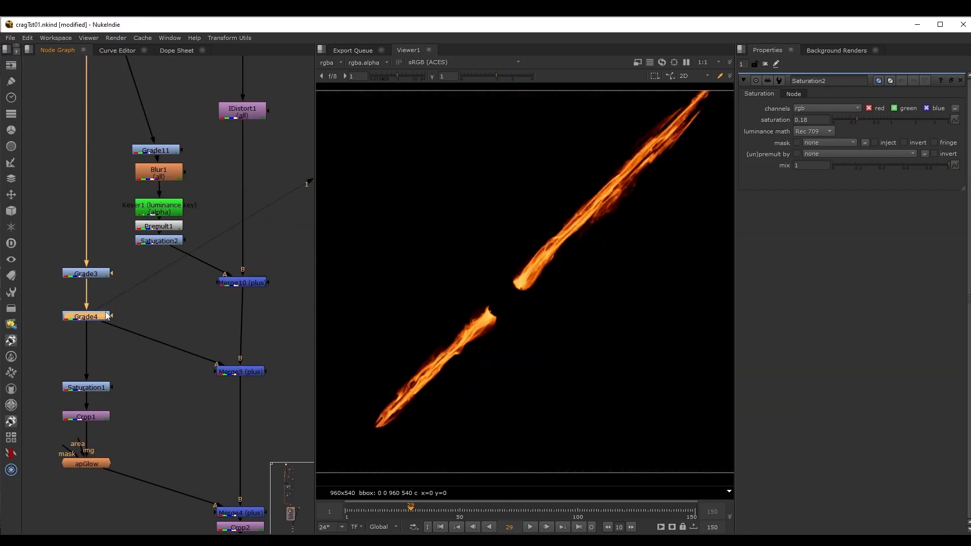
double_click(105, 316)
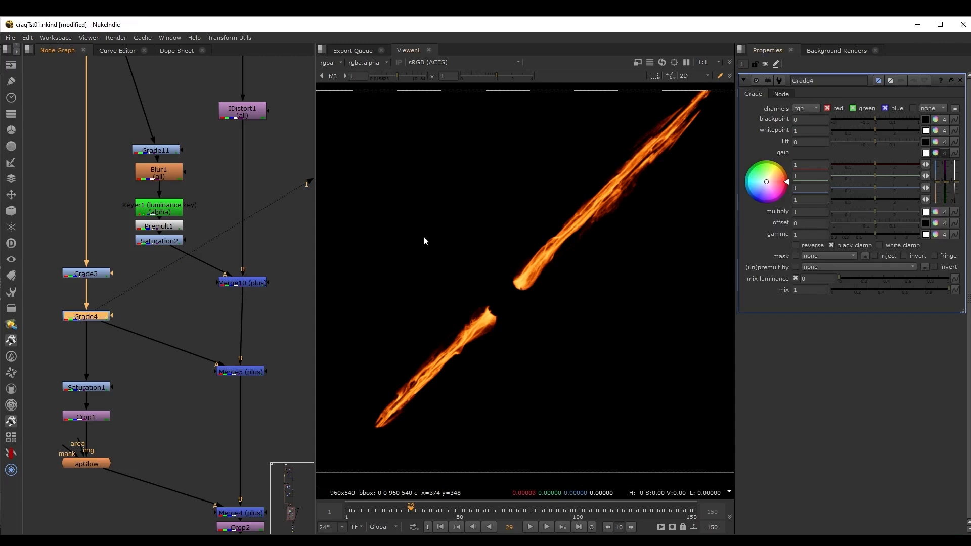
double_click(96, 275)
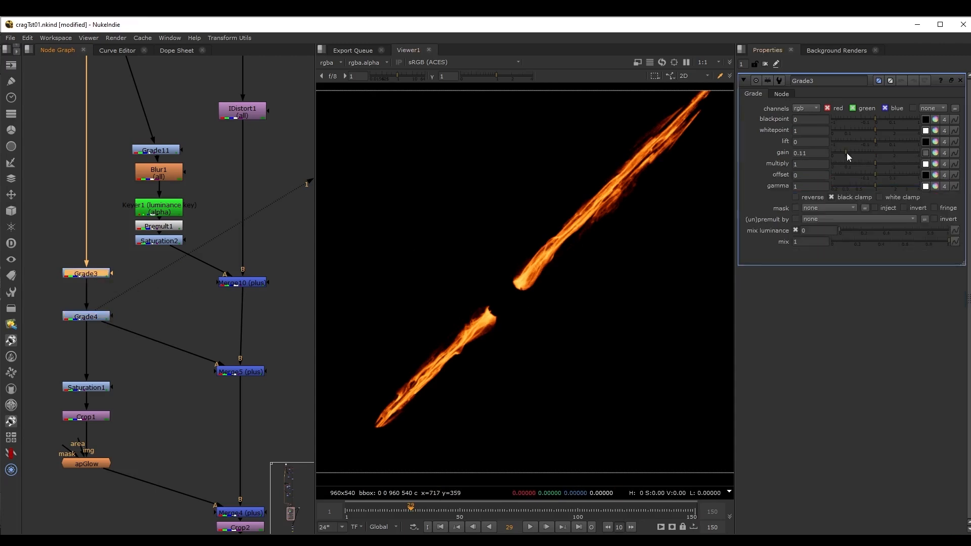
mouse_move(846, 153)
mouse_down()
mouse_move(855, 153)
mouse_move(845, 153)
mouse_up()
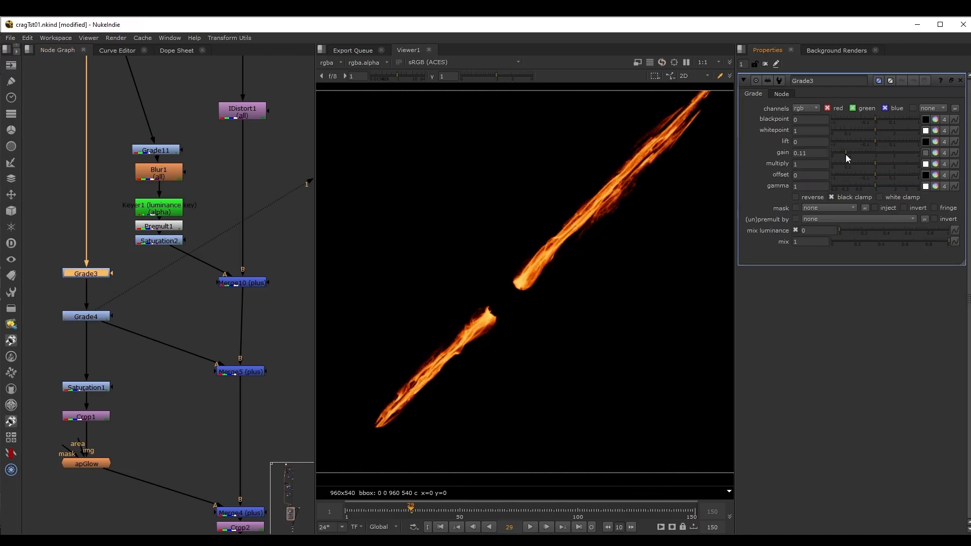
View the Merge5 output to examine the graded fire emission added to the composite.
middle_drag(180, 386, 135, 335)
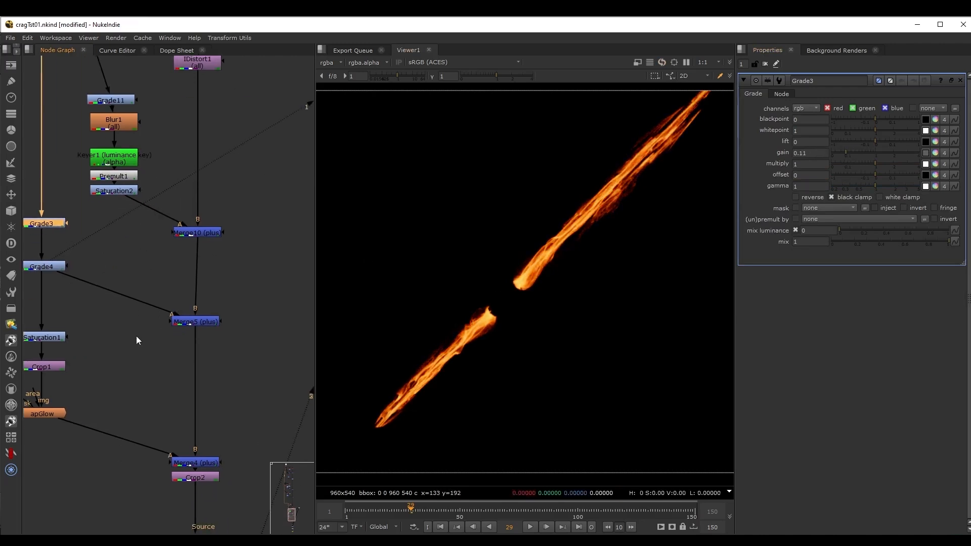
drag(136, 335, 222, 319)
key(1)
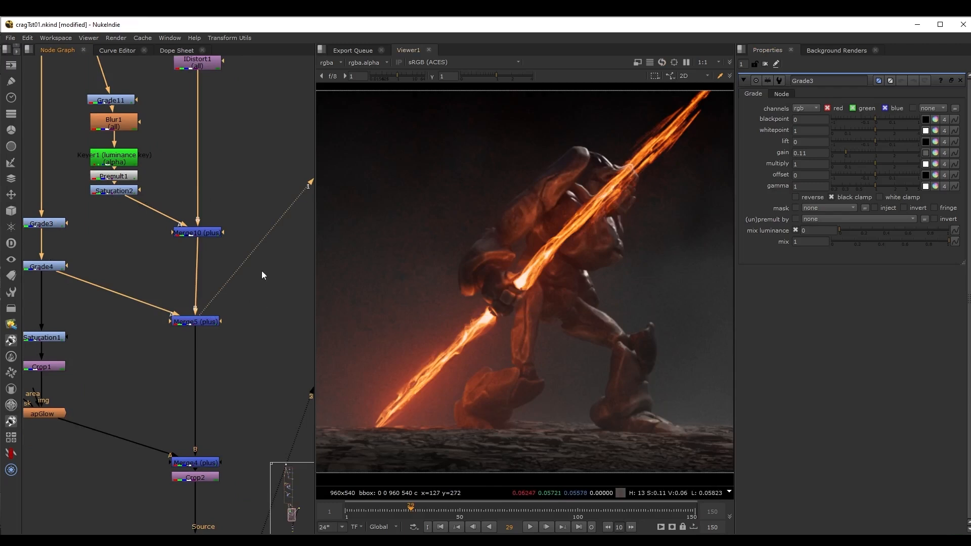
View the Saturation1 and Crop1 outputs that feed the glow branch.
middle_drag(262, 271, 310, 237)
click(101, 300)
key(1)
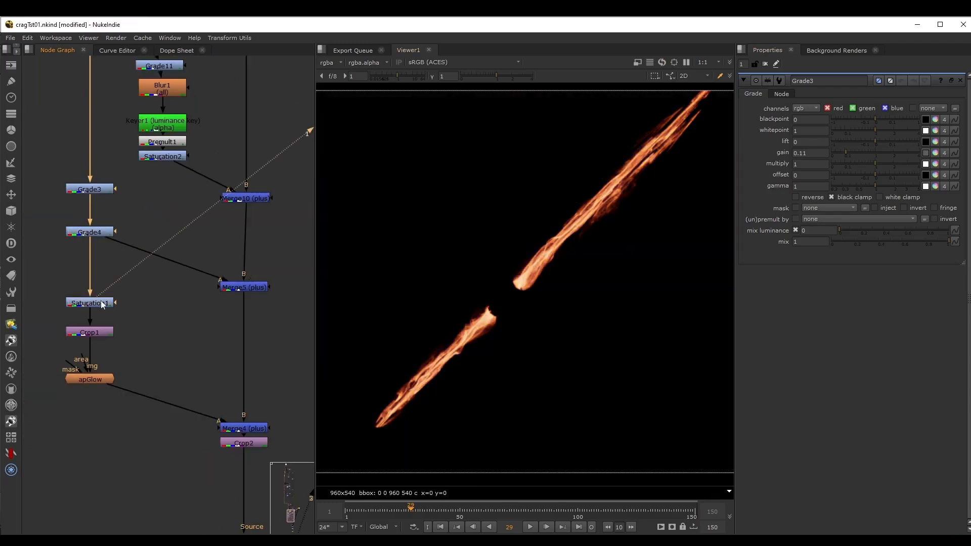
click(101, 332)
key(1)
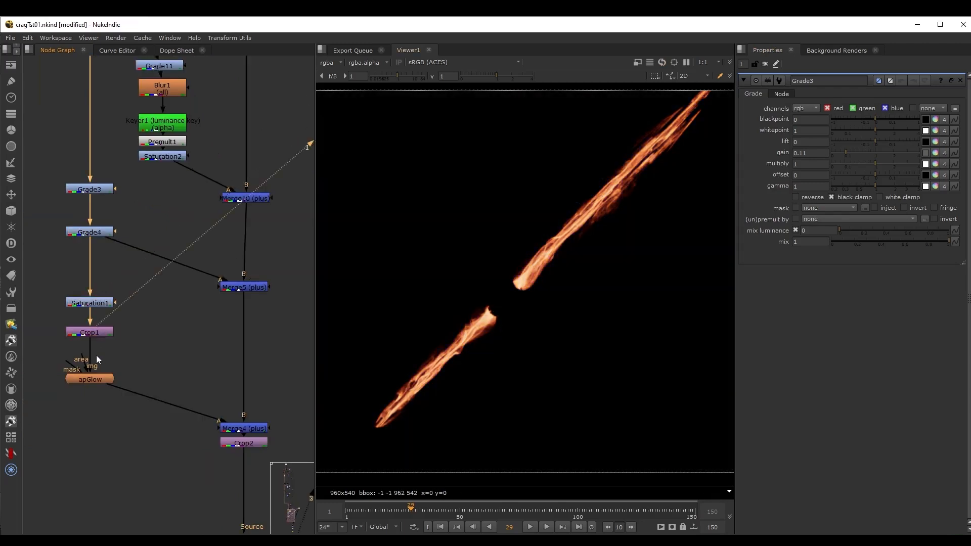
View the apGlow output and open its properties to examine the glow settings.
click(96, 379)
key(1)
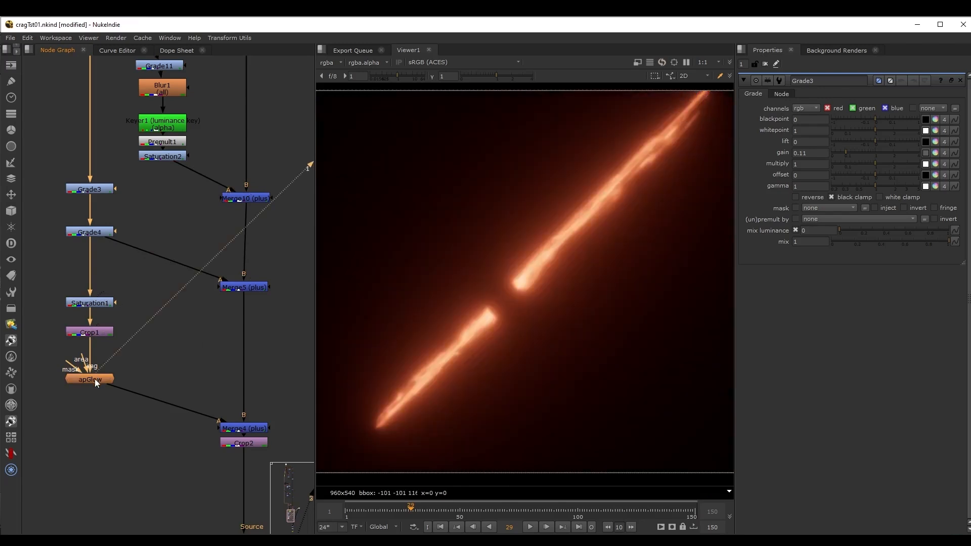
double_click(96, 379)
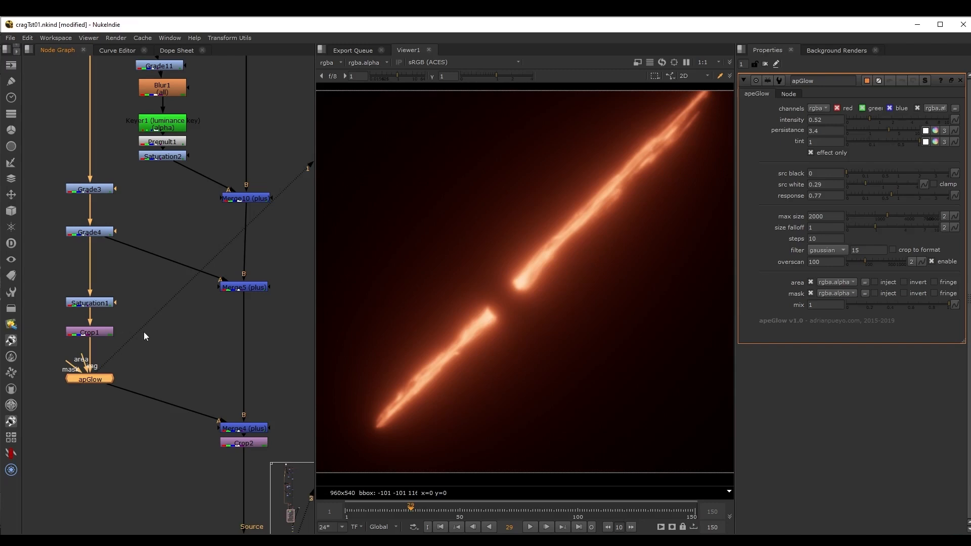
View the Merge4 output with the glow added and the Crop2 output below it.
click(243, 428)
key(1)
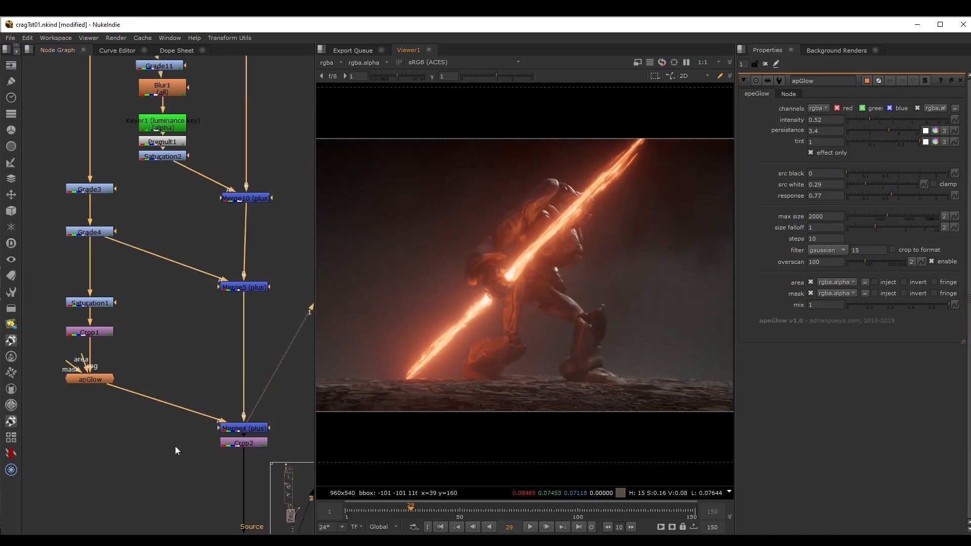
middle_drag(177, 446, 140, 278)
click(218, 274)
key(1)
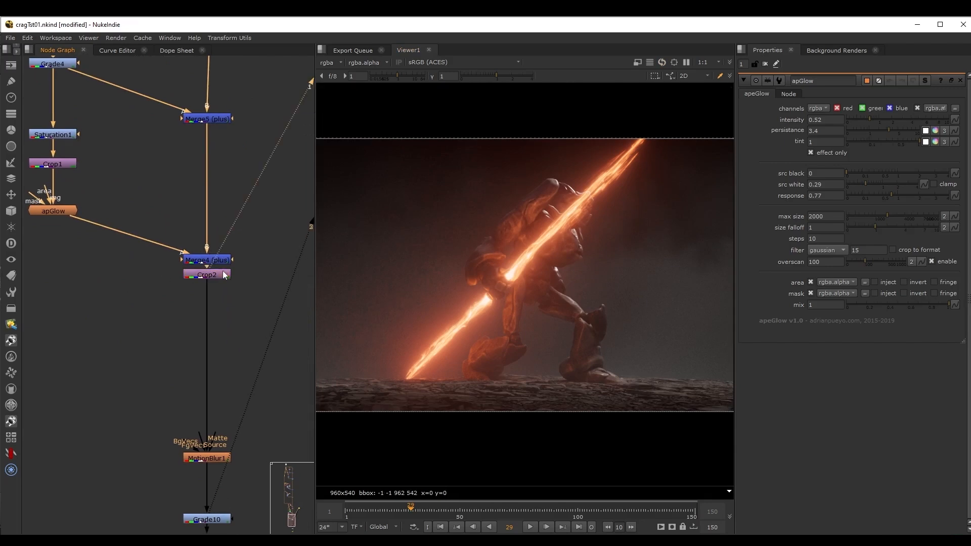
View the MotionBlur1 and Grade10 outputs, and open Grade10's properties to examine the final grade.
click(208, 459)
key(1)
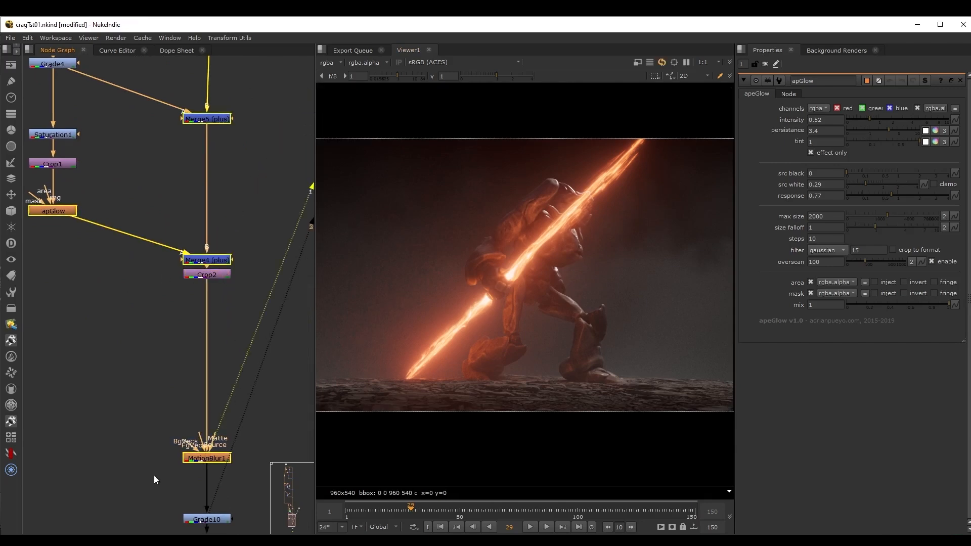
middle_drag(154, 475, 141, 297)
click(214, 331)
key(1)
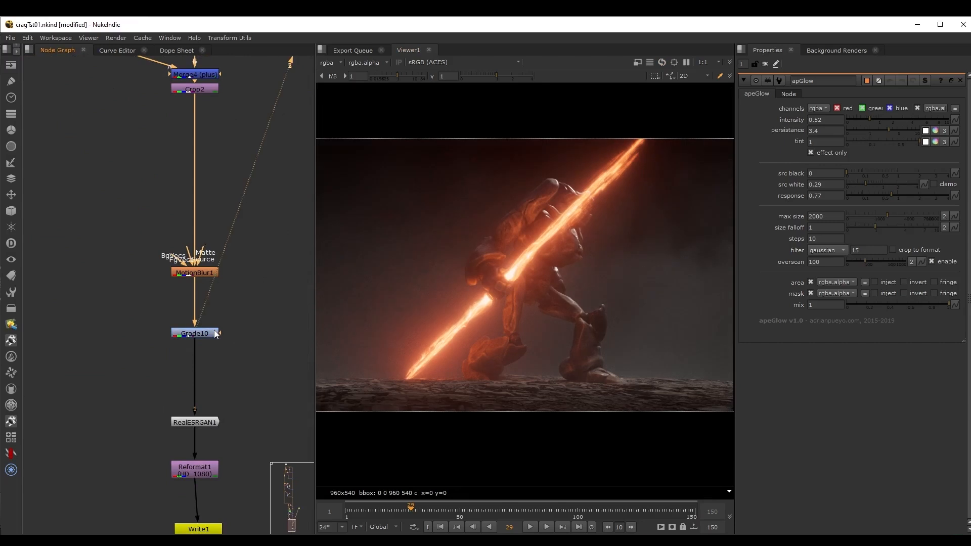
double_click(213, 332)
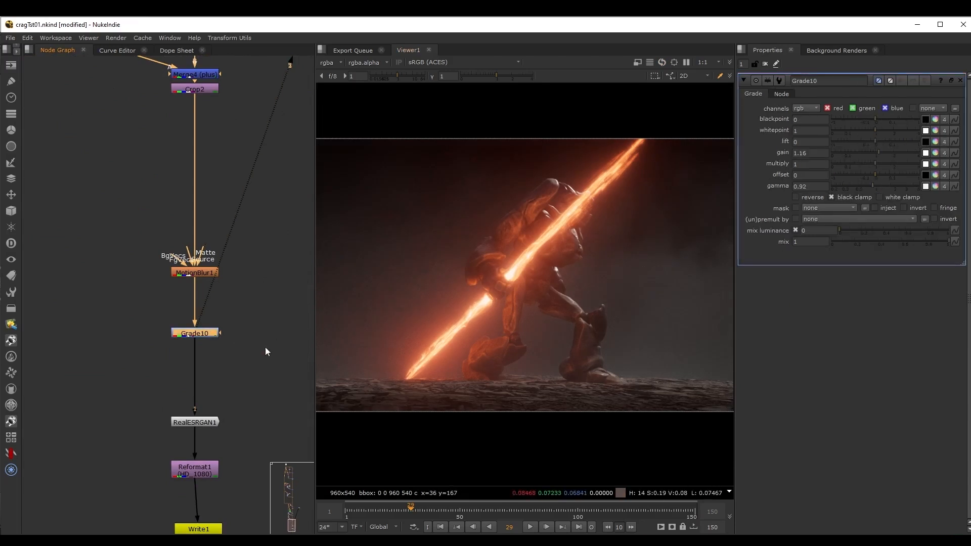
Examine the RealESRGAN1 and Reformat1 nodes at the end of the graph and view the RealESRGAN1 output.
middle_drag(265, 347, 241, 279)
scroll(188, 316, up, 2)
scroll(138, 339, up, 2)
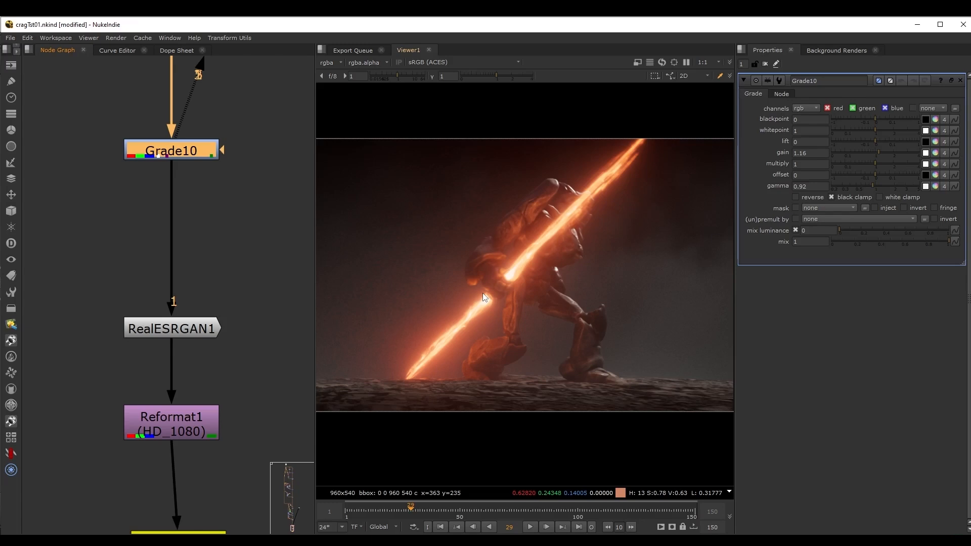
click(190, 329)
key(1)
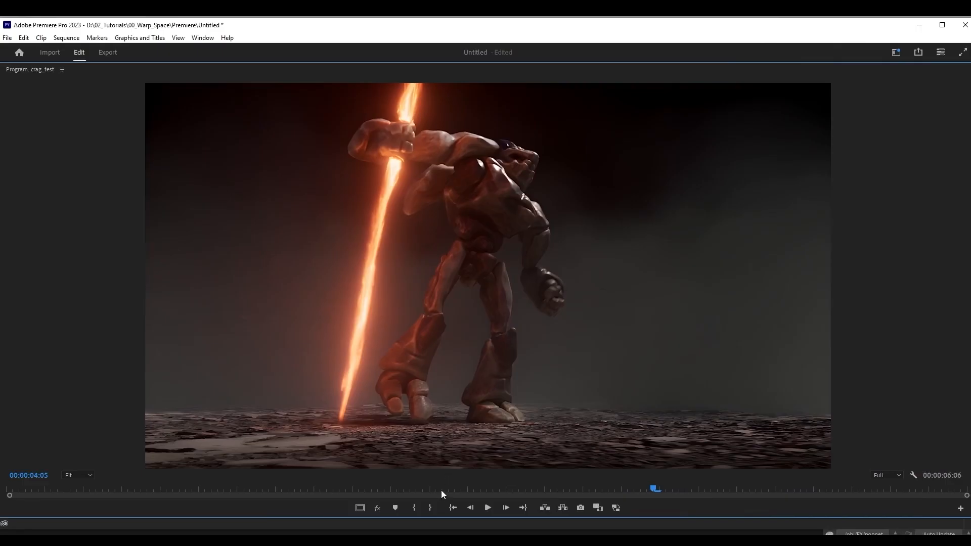
Switch to Premiere Pro, play the crag_test sequence, return to its start and play it again.
drag(441, 490, 475, 494)
click(487, 507)
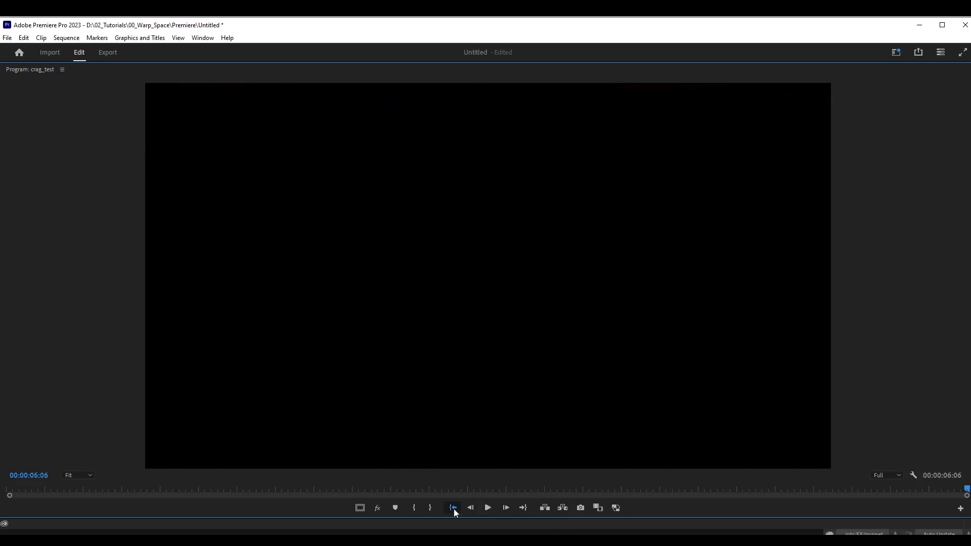
click(453, 508)
click(488, 508)
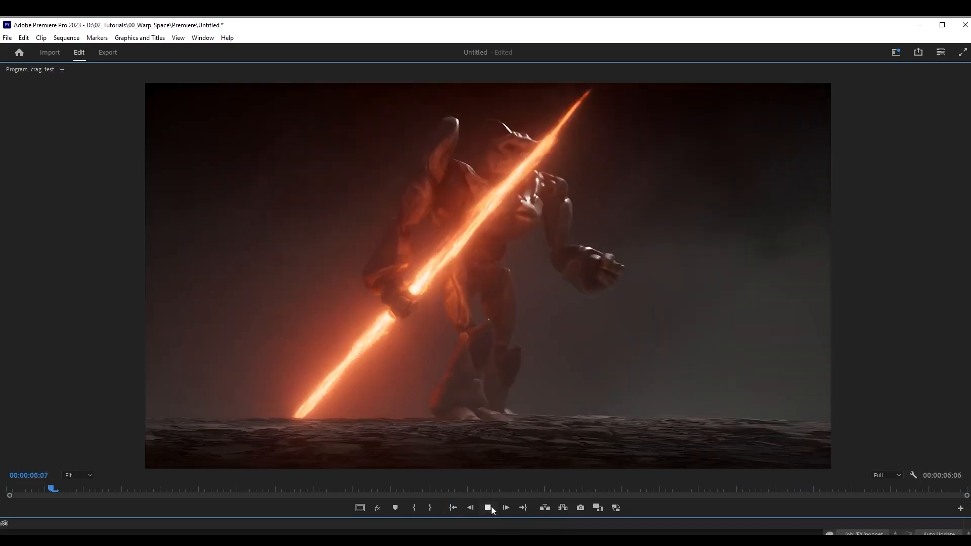